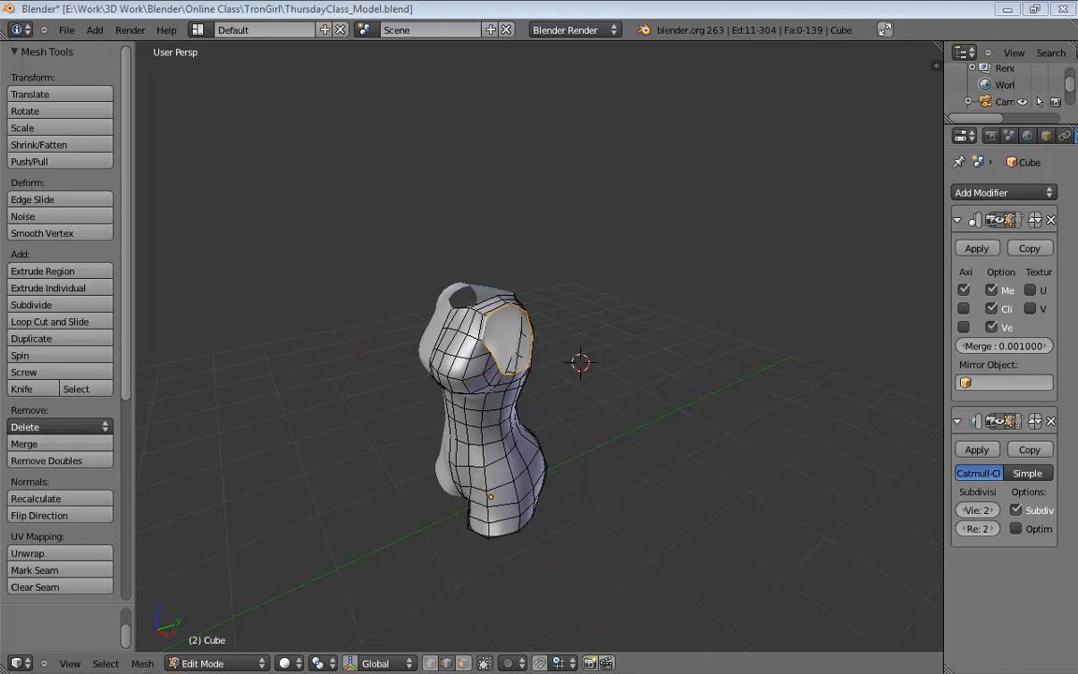
Examine the torso mesh from several angles, ending in the front orthographic view against the reference drawing.
{"action": "middle_click_drag", "start_coordinate": [234, 543], "coordinate": [429, 456]}
{"action": "middle_click_drag", "start_coordinate": [433, 542], "coordinate": [594, 527]}
{"action": "middle_click_drag", "start_coordinate": [473, 493], "coordinate": [691, 494]}
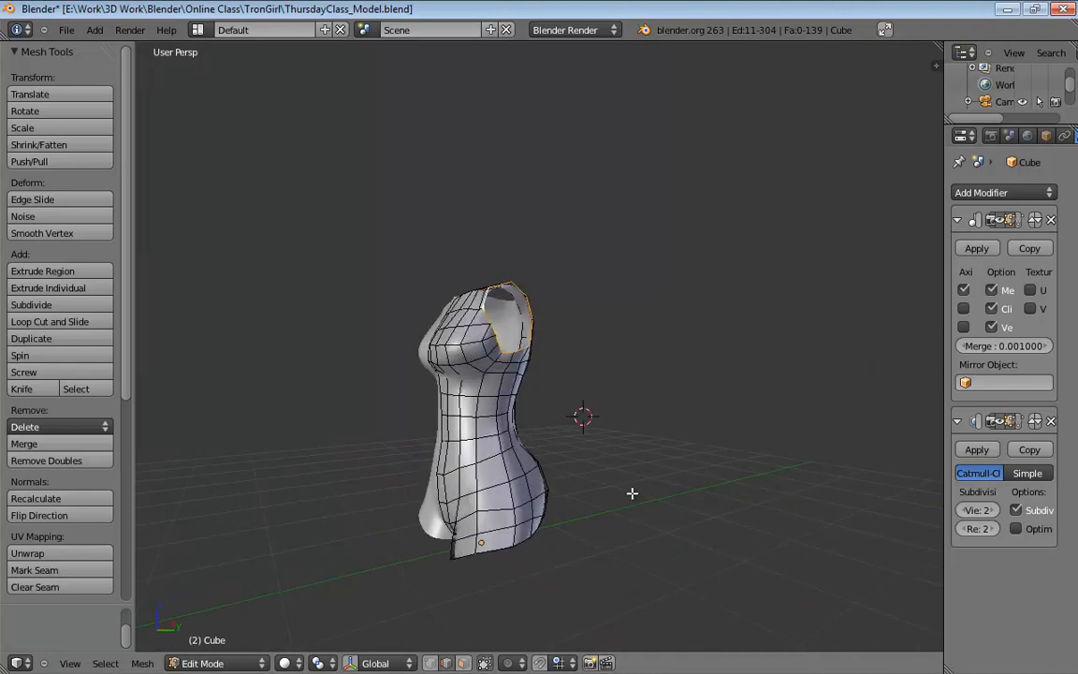
{"action": "middle_click_drag", "start_coordinate": [744, 438], "coordinate": [552, 447]}
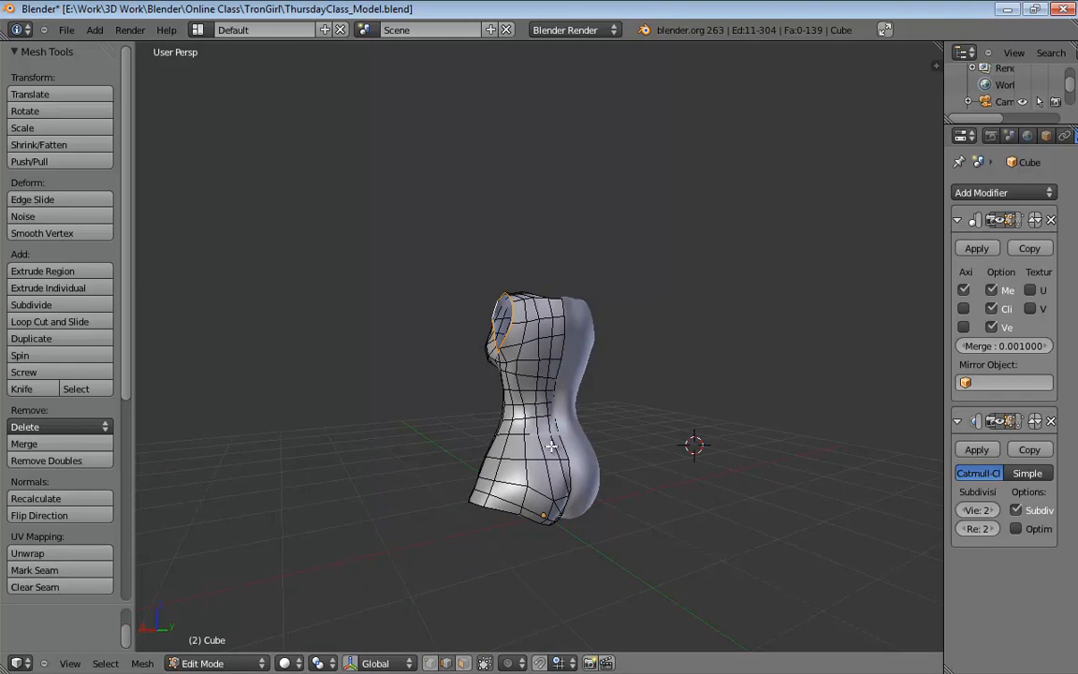
{"action": "middle_click_drag", "start_coordinate": [475, 436], "coordinate": [768, 419]}
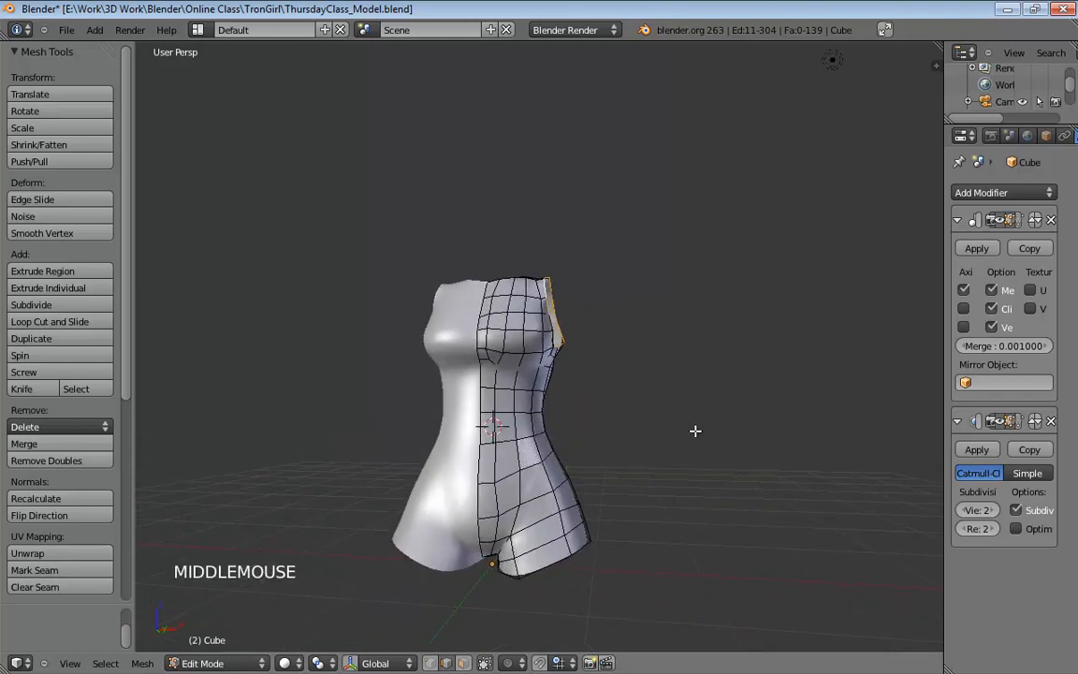
{"action": "middle_click_drag", "start_coordinate": [695, 431], "coordinate": [705, 455]}
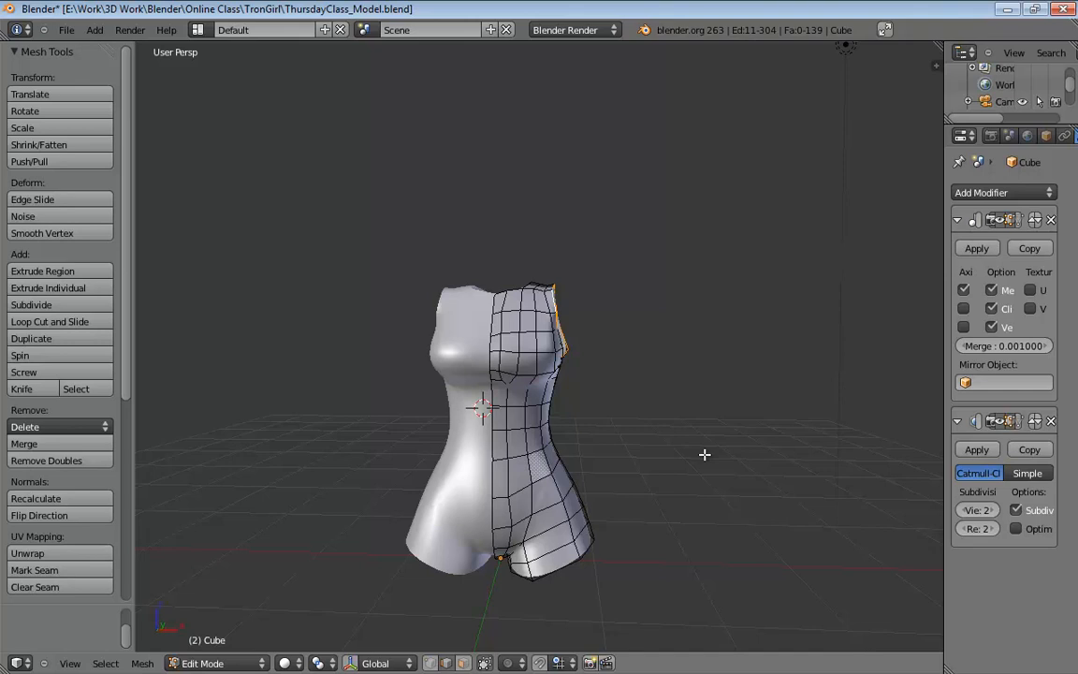
{"action": "key", "text": "KP_1"}
{"action": "key", "text": "KP_5"}
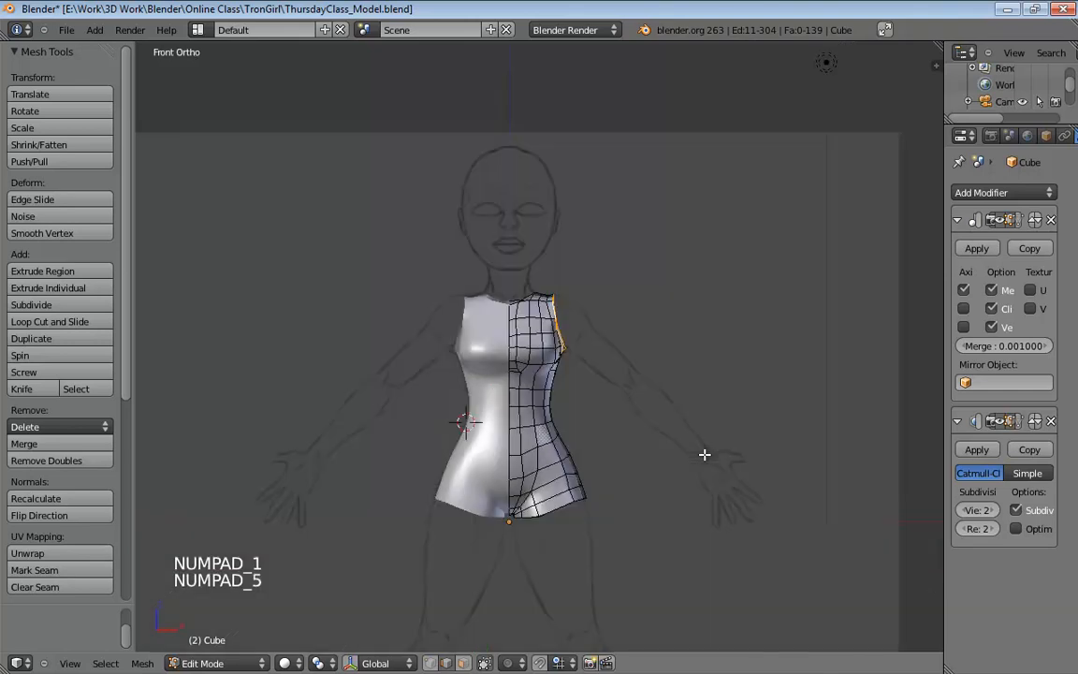
Examine the arm and hand of the front reference drawing from the shoulder to the fingertips.
{"action": "middle_click_drag", "start_coordinate": [712, 452], "coordinate": [520, 368], "text": "shift"}
{"action": "scroll", "coordinate": [565, 421], "scroll_direction": "up", "scroll_amount": 6}
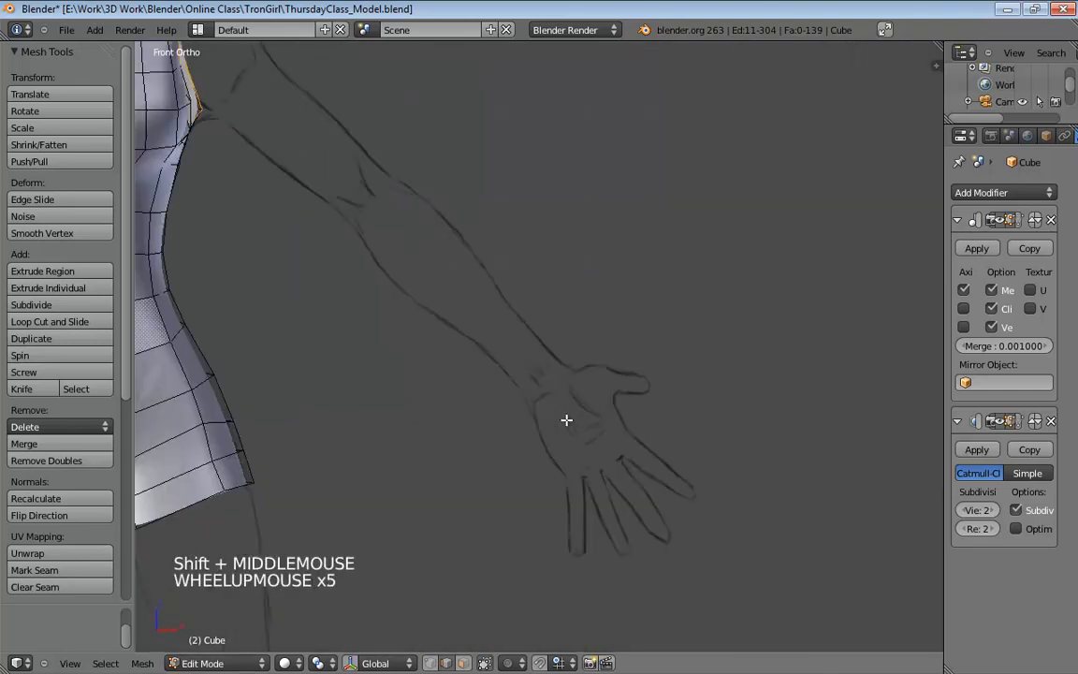
{"action": "middle_click_drag", "start_coordinate": [508, 289], "coordinate": [693, 489], "text": "shift"}
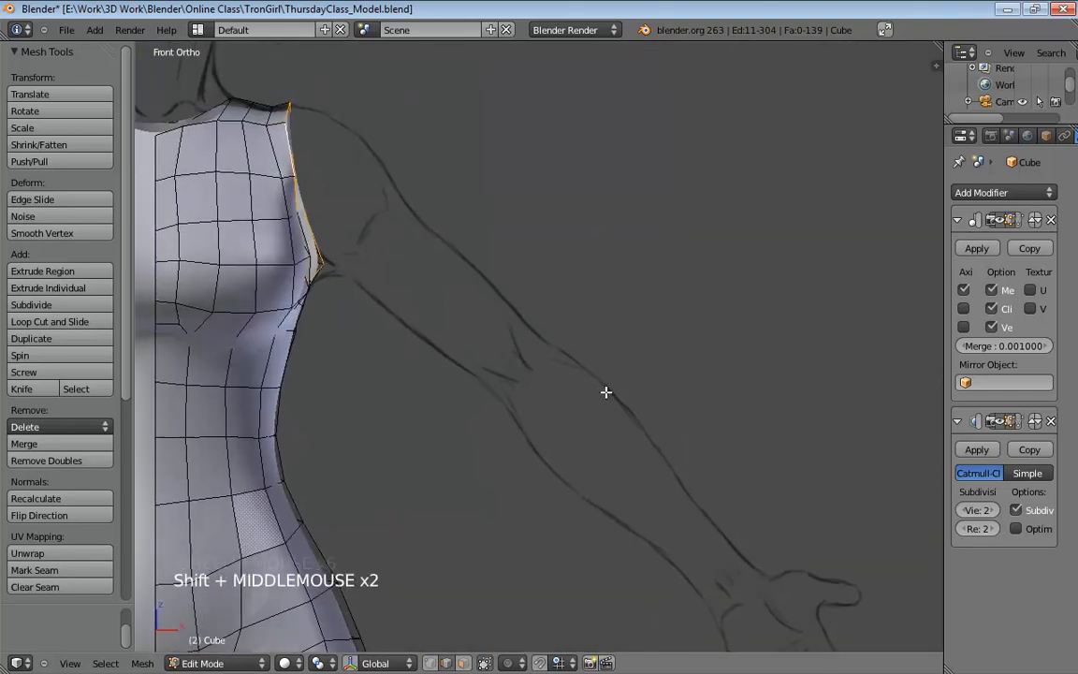
{"action": "middle_click_drag", "start_coordinate": [607, 392], "coordinate": [519, 185], "text": "shift"}
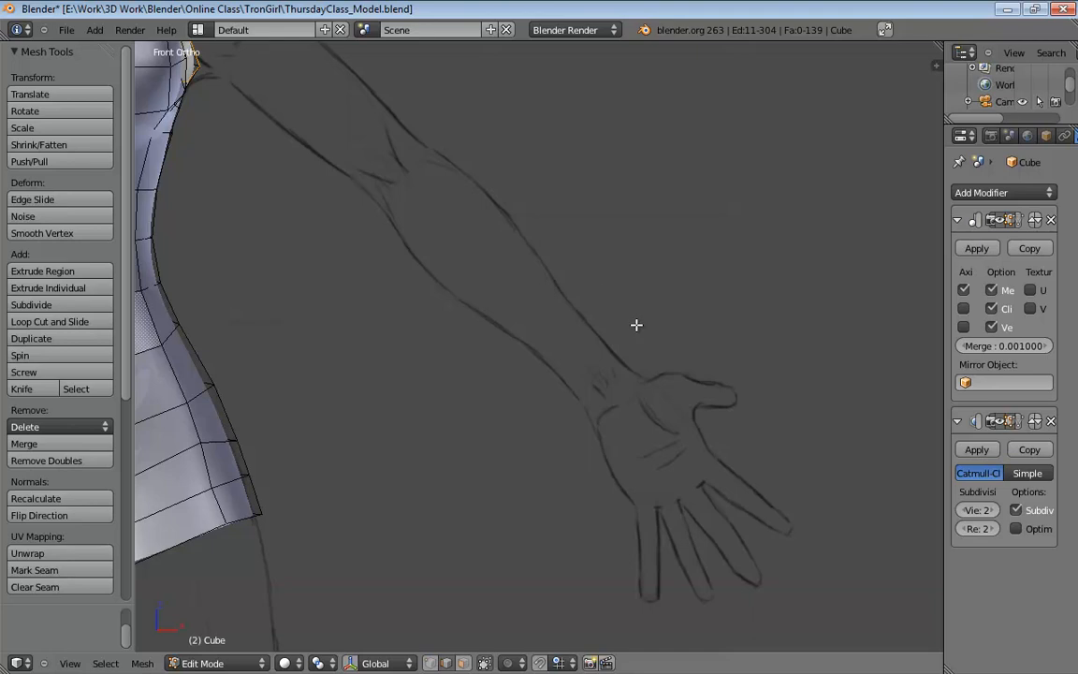
{"action": "middle_click_drag", "start_coordinate": [659, 338], "coordinate": [511, 218], "text": "shift"}
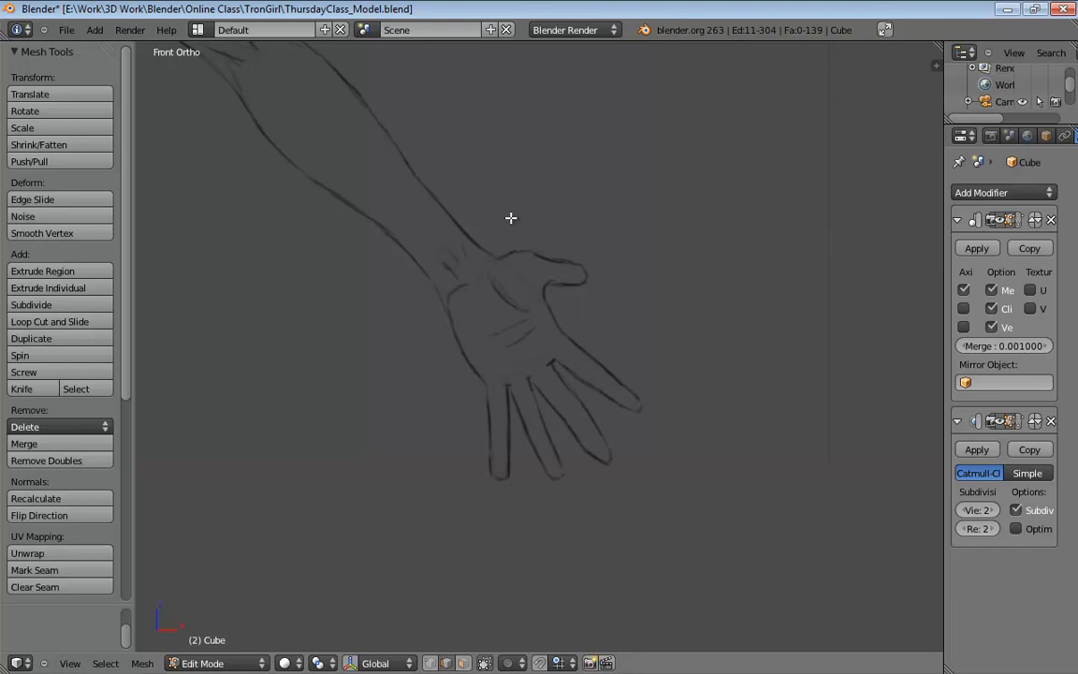
{"action": "scroll", "coordinate": [506, 257], "scroll_direction": "up", "scroll_amount": 5}
{"action": "scroll", "coordinate": [505, 260], "scroll_direction": "down", "scroll_amount": 1}
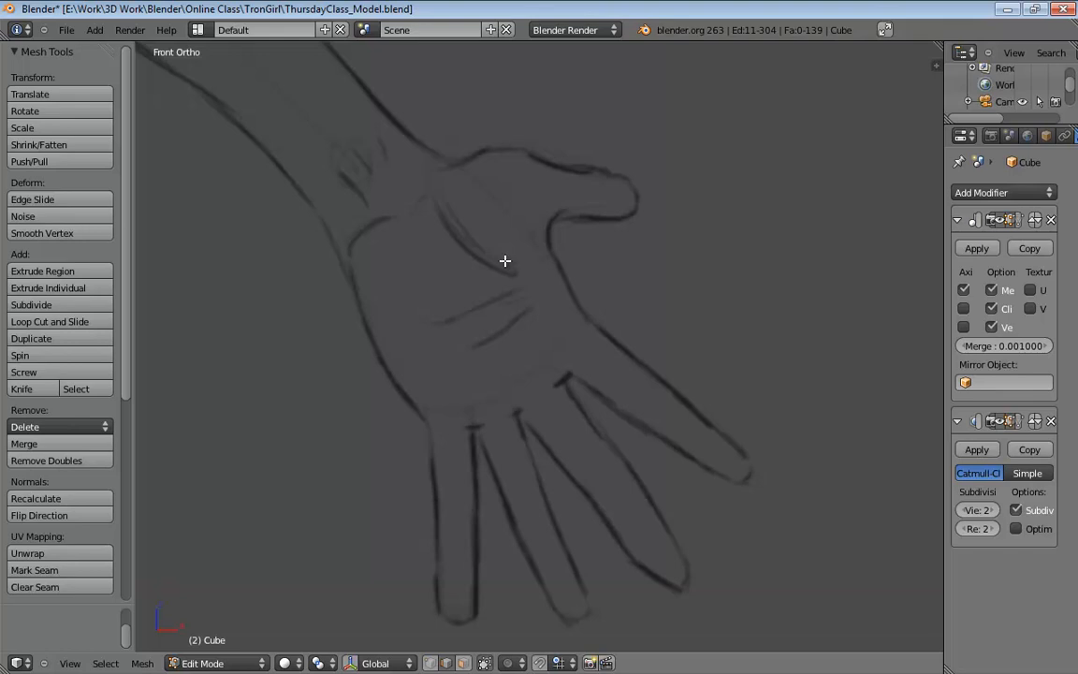
{"action": "middle_click_drag", "start_coordinate": [505, 260], "coordinate": [521, 264], "text": "shift"}
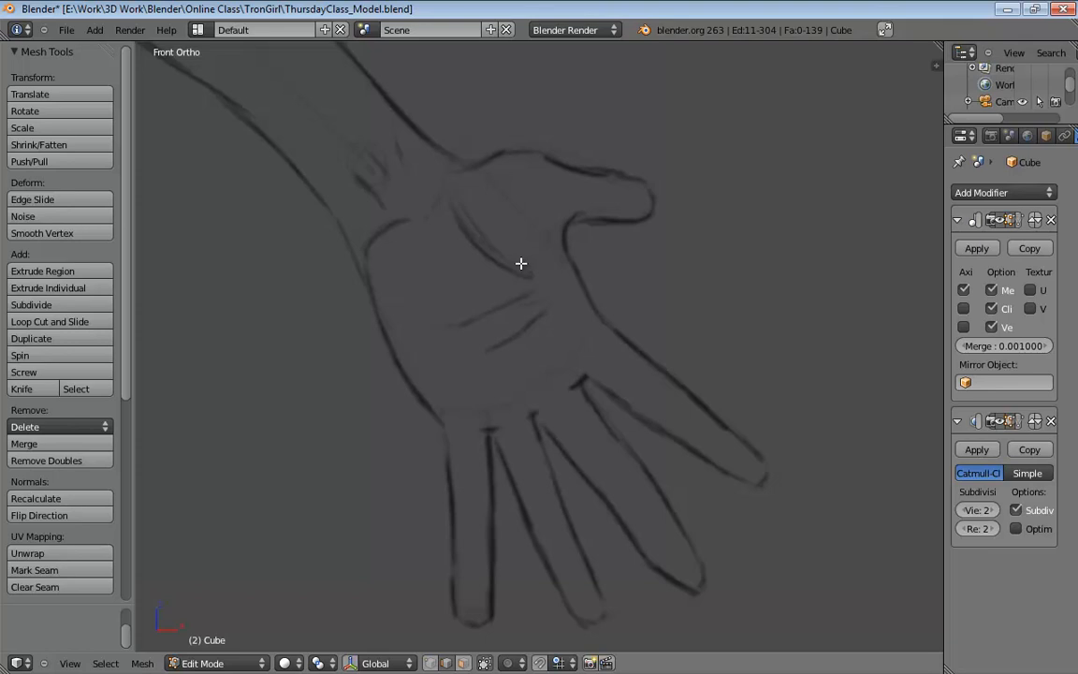
{"action": "middle_click_drag", "start_coordinate": [521, 264], "coordinate": [607, 316], "text": "shift"}
{"action": "scroll", "coordinate": [606, 315], "scroll_direction": "down", "scroll_amount": 1, "text": "shift"}
{"action": "scroll", "coordinate": [549, 340], "scroll_direction": "down", "scroll_amount": 7}
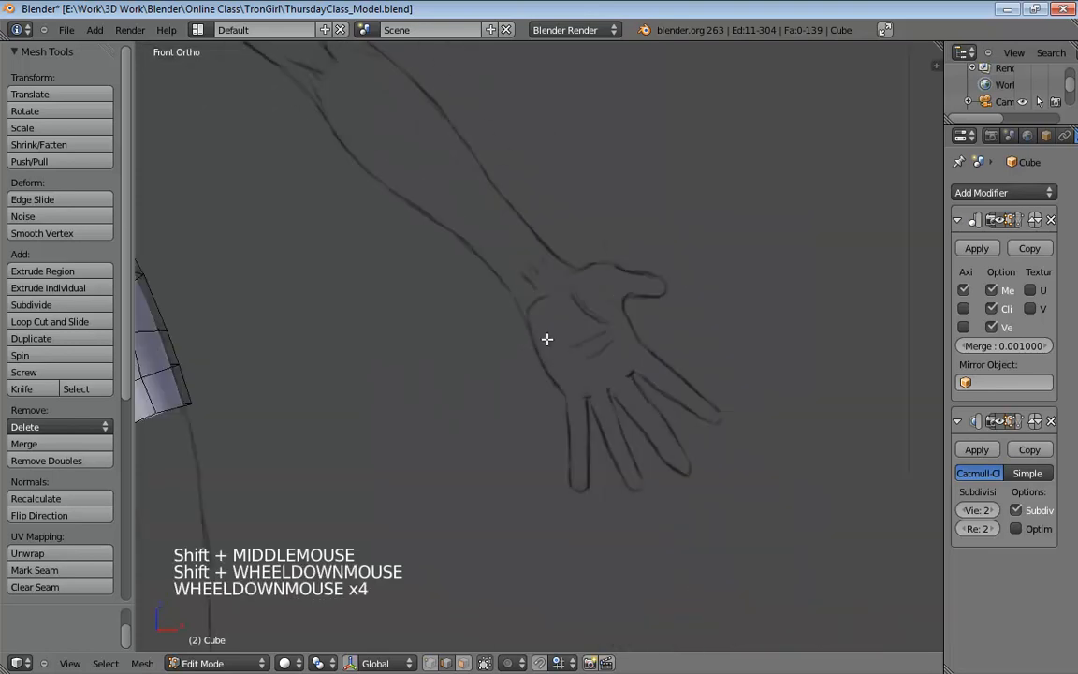
Place the 3D cursor on the palm of the hand in the front reference drawing.
{"action": "mouse_move", "coordinate": [465, 354]}
{"action": "middle_mouse_down", "text": "shift"}
{"action": "mouse_move", "coordinate": [499, 426]}
{"action": "mouse_move", "coordinate": [523, 438]}
{"action": "mouse_move", "coordinate": [452, 371]}
{"action": "middle_mouse_up", "text": "shift"}
{"action": "scroll", "coordinate": [452, 384], "scroll_direction": "up", "scroll_amount": 4}
{"action": "scroll", "coordinate": [454, 398], "scroll_direction": "up", "scroll_amount": 2, "text": "shift"}
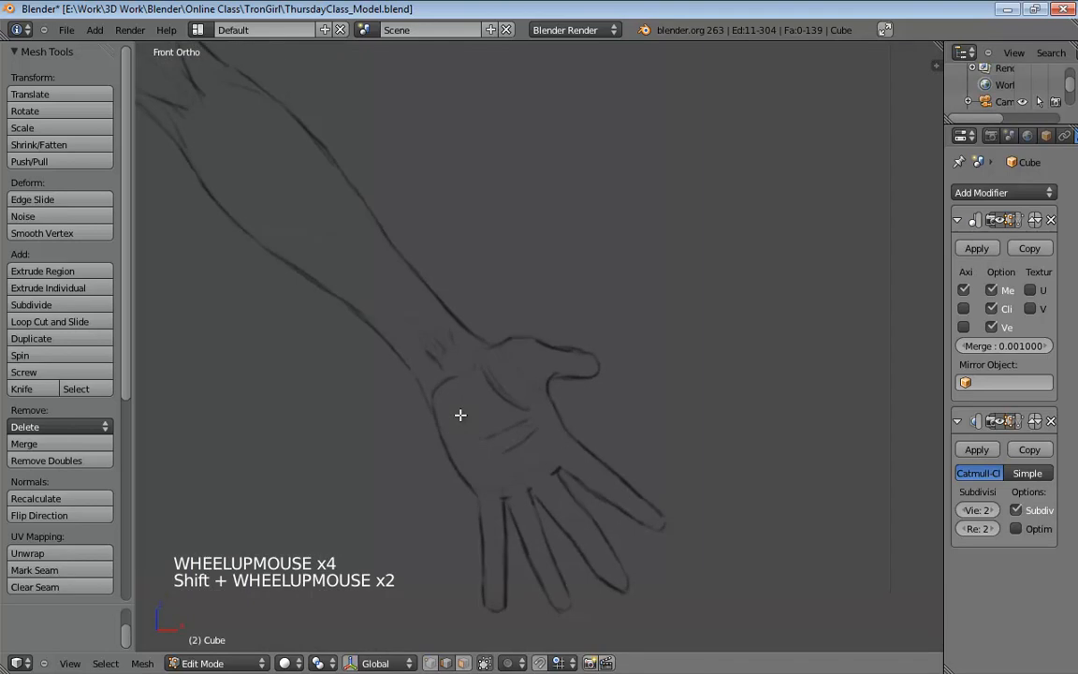
{"action": "scroll", "coordinate": [460, 414], "scroll_direction": "down", "scroll_amount": 1, "text": "shift"}
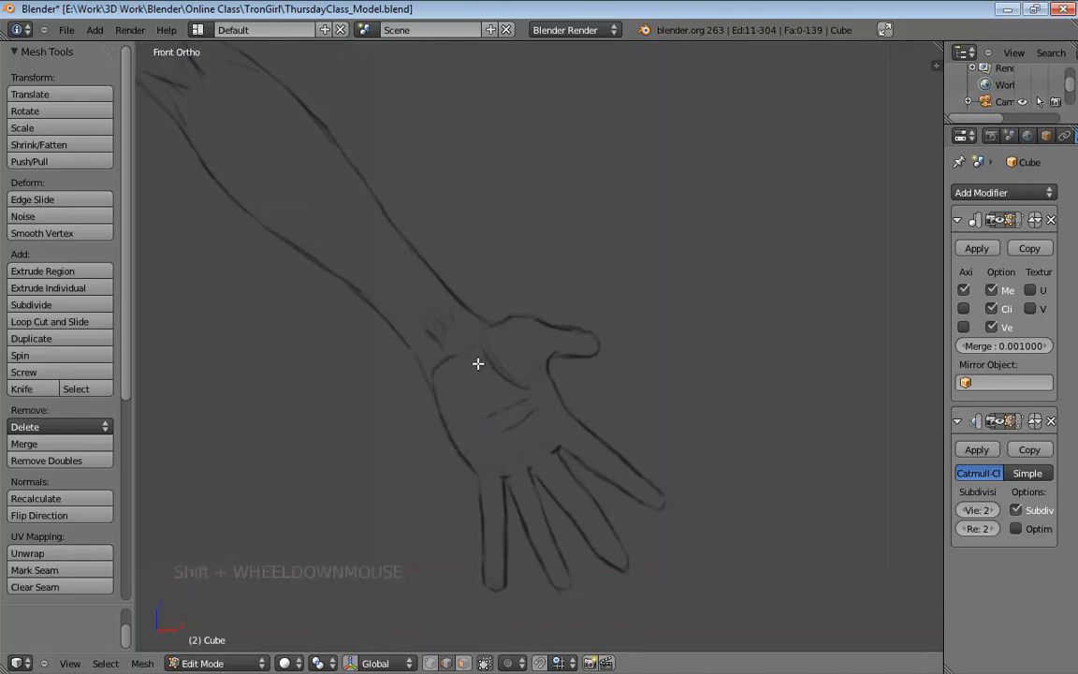
{"action": "right_click", "coordinate": [480, 371]}
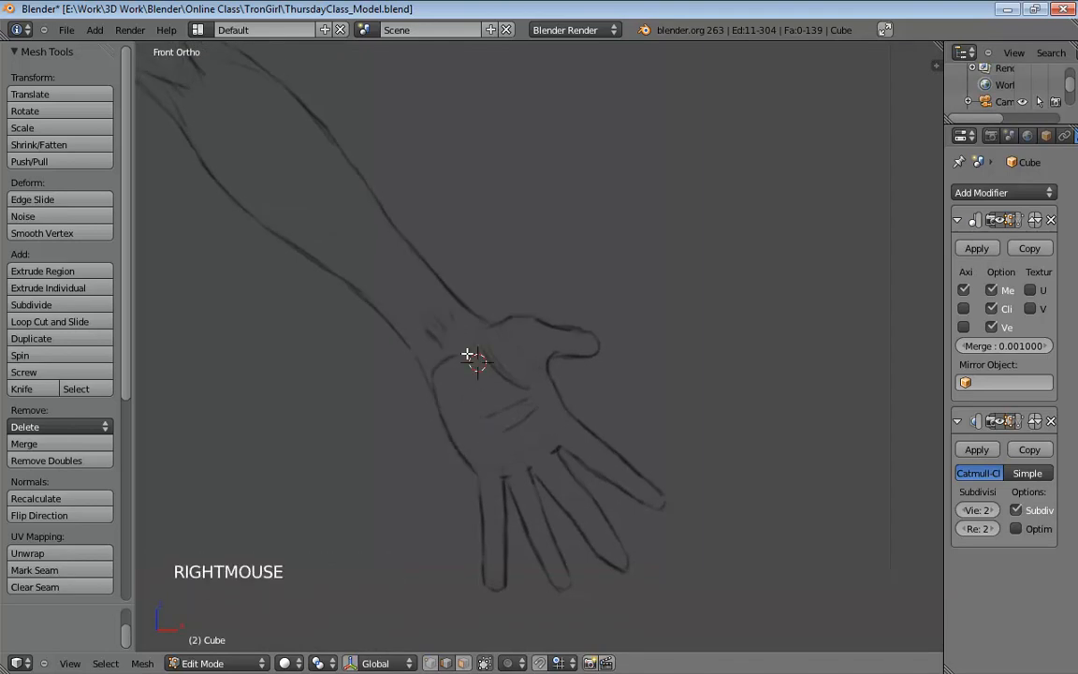
{"action": "right_click", "coordinate": [499, 394]}
Show the mesh as wireframe in the right side view and turn off the subdivision modifier's display in Edit Mode.
{"action": "key", "text": "KP_3"}
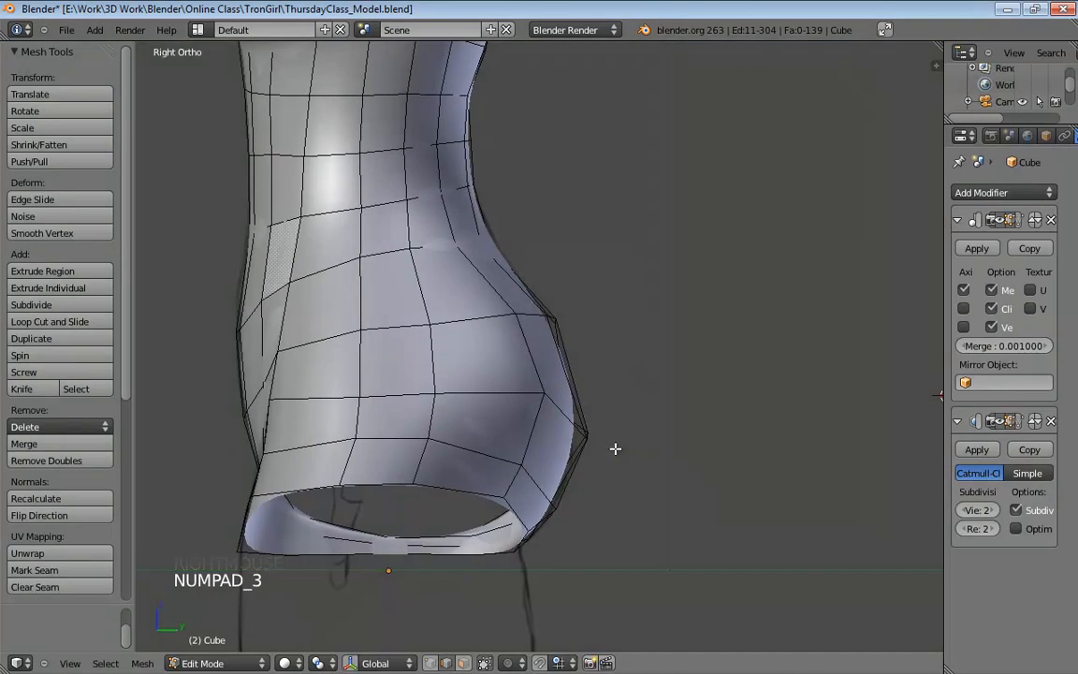
{"action": "key", "text": "z"}
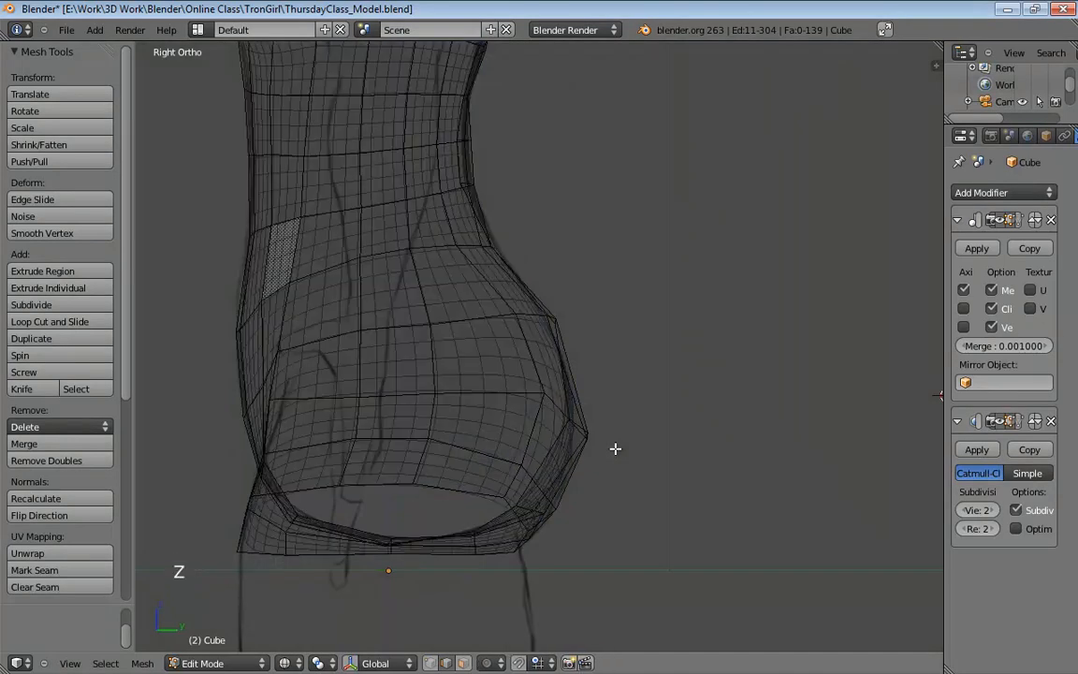
{"action": "left_click", "coordinate": [1008, 422]}
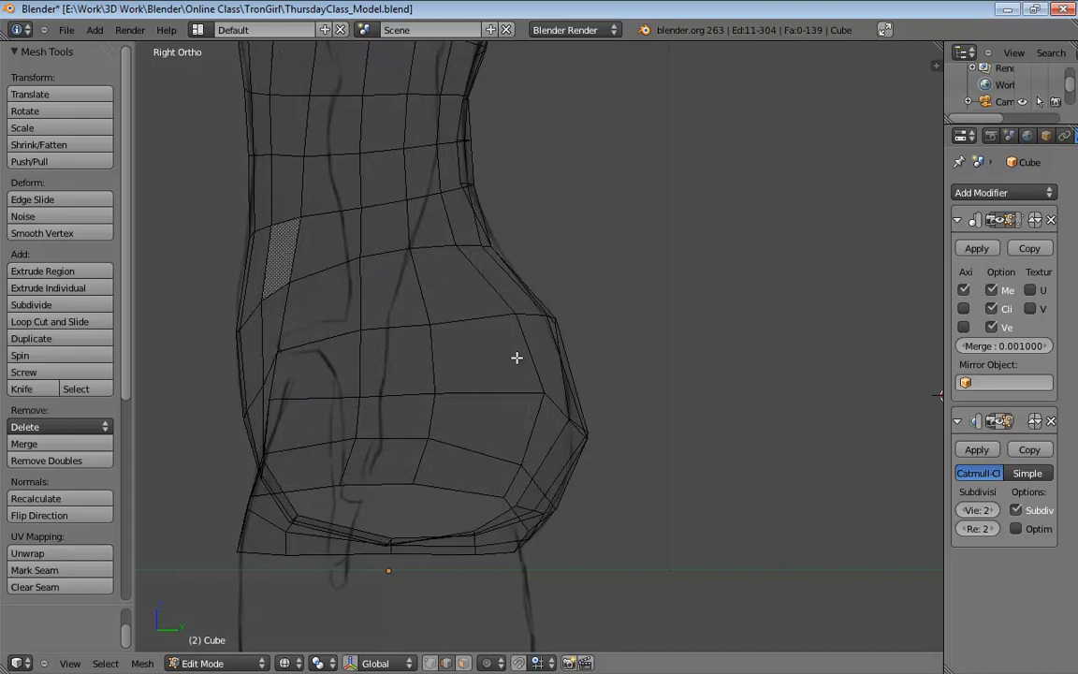
Set the 3D cursor's Y location to 0.01037 so it lines up with the arm in the side view.
{"action": "middle_click_drag", "start_coordinate": [831, 253], "coordinate": [760, 312], "text": "shift"}
{"action": "key", "text": "m"}
{"action": "key", "text": "n"}
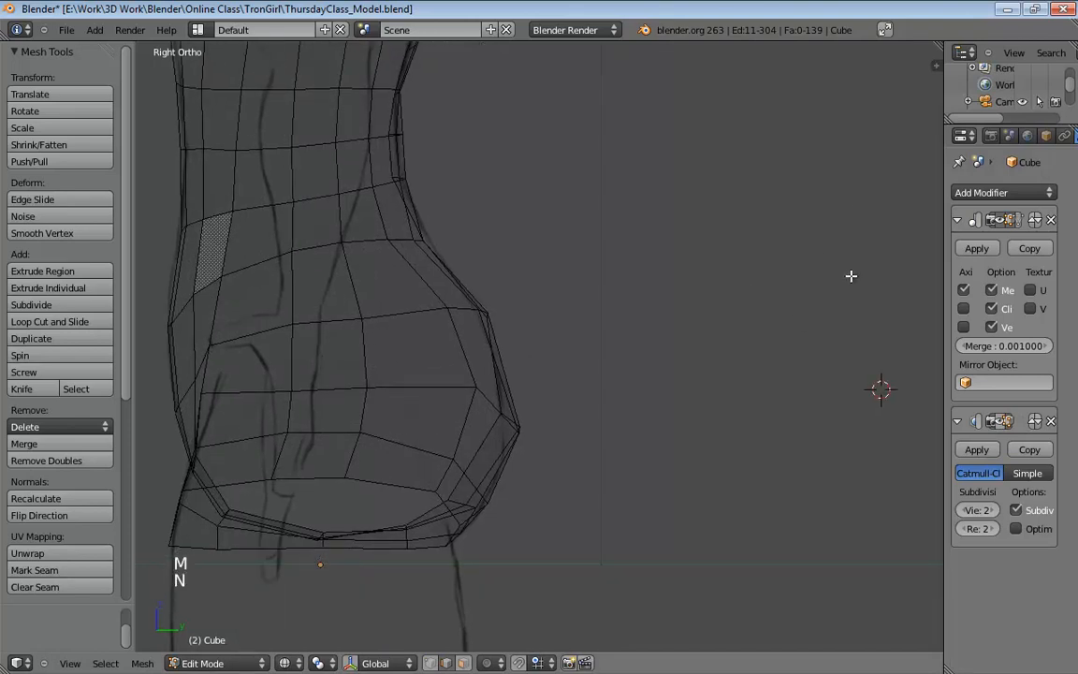
{"action": "key", "text": "n"}
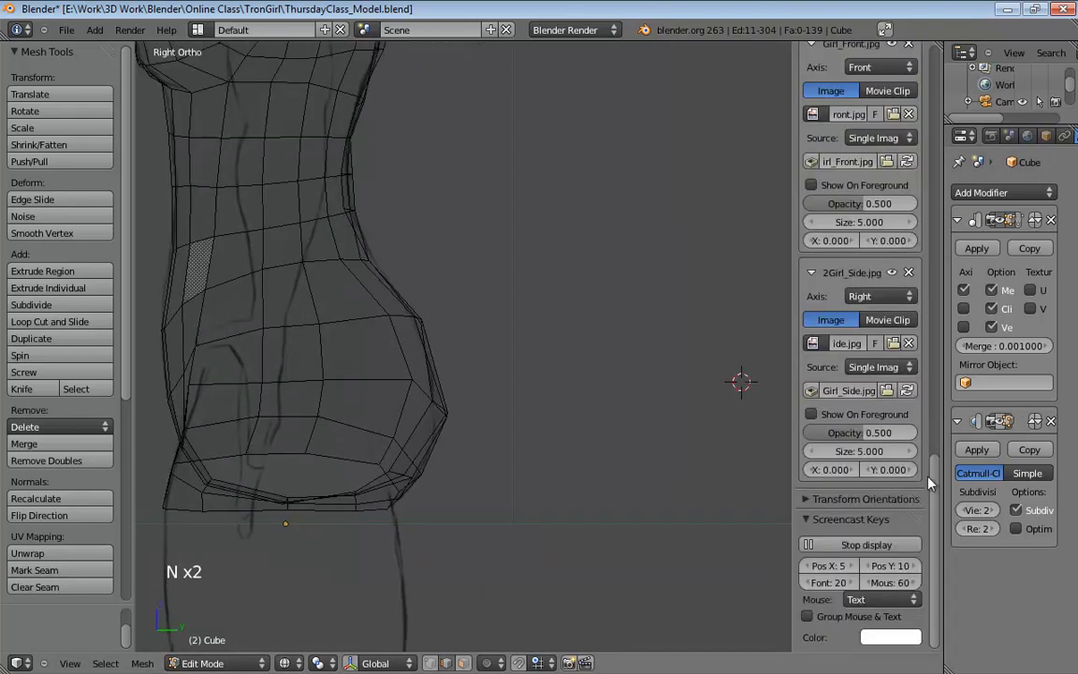
{"action": "left_click_drag", "start_coordinate": [930, 482], "coordinate": [939, 154]}
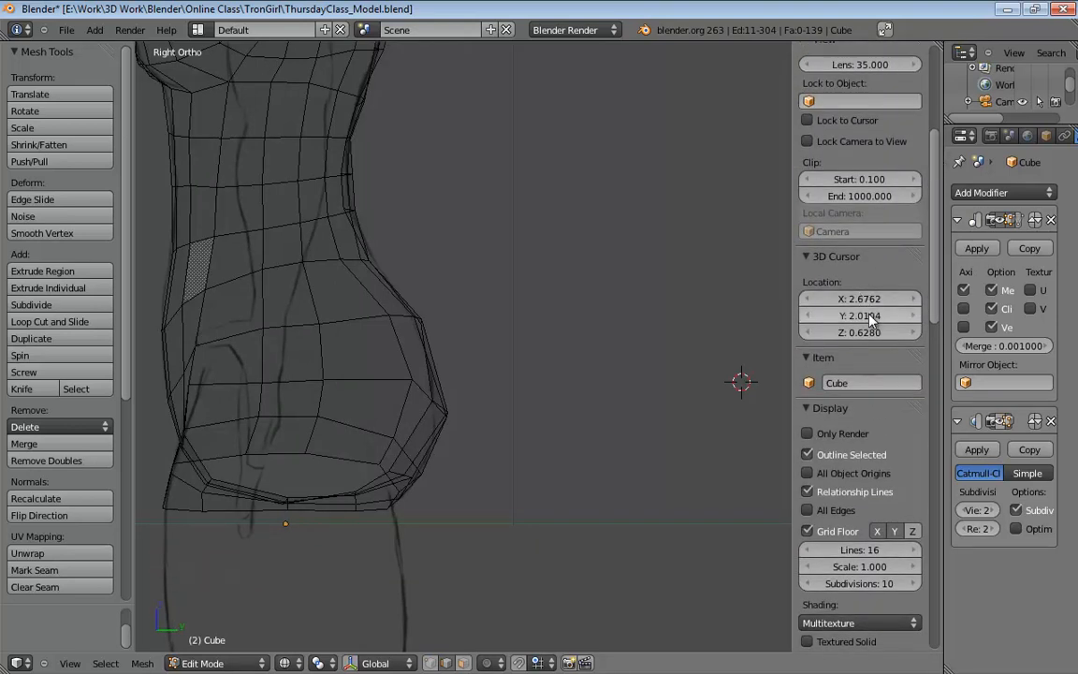
{"action": "left_click_drag", "start_coordinate": [871, 319], "coordinate": [842, 319]}
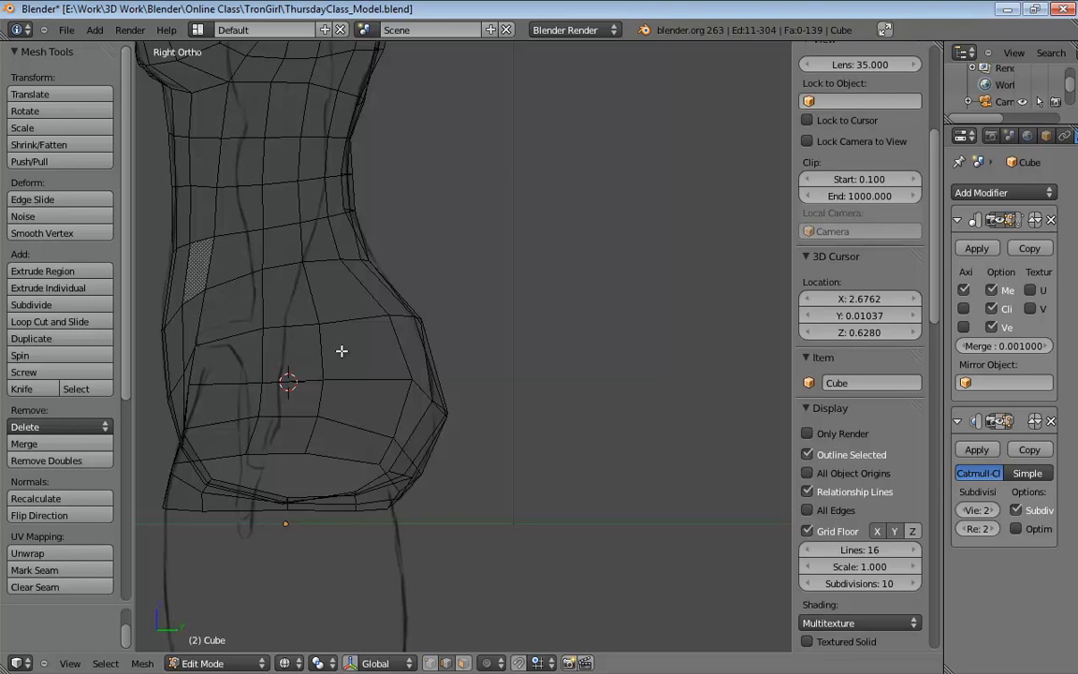
Add a mesh plane at the 3D cursor on the palm, working in the front view.
{"action": "key", "text": "KP_1"}
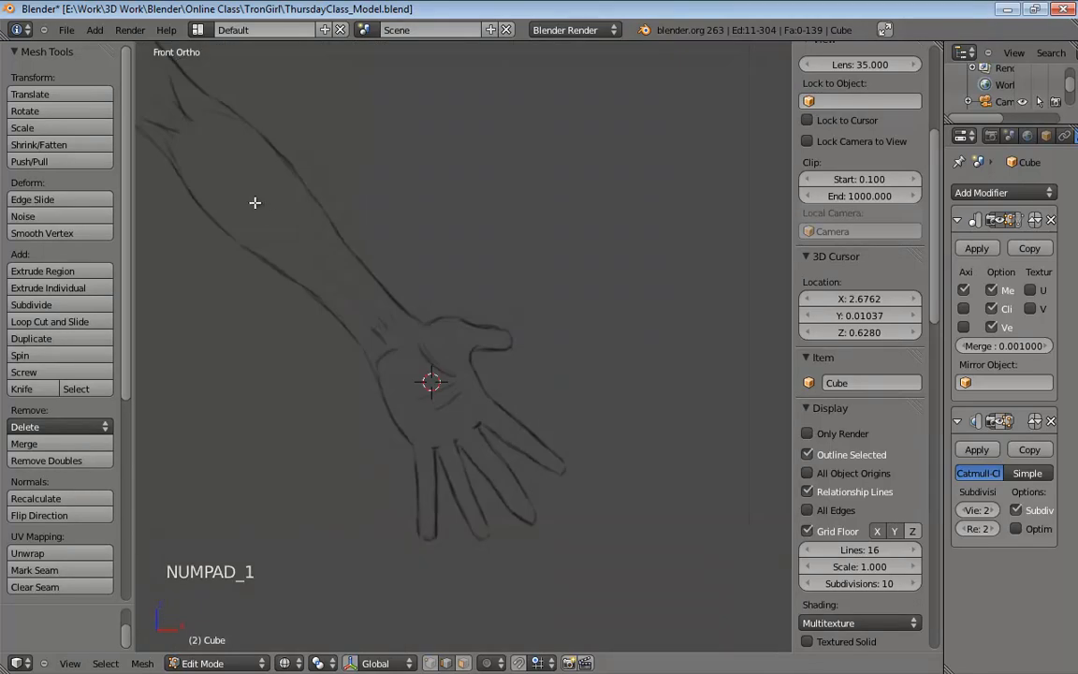
{"action": "left_click", "coordinate": [94, 31]}
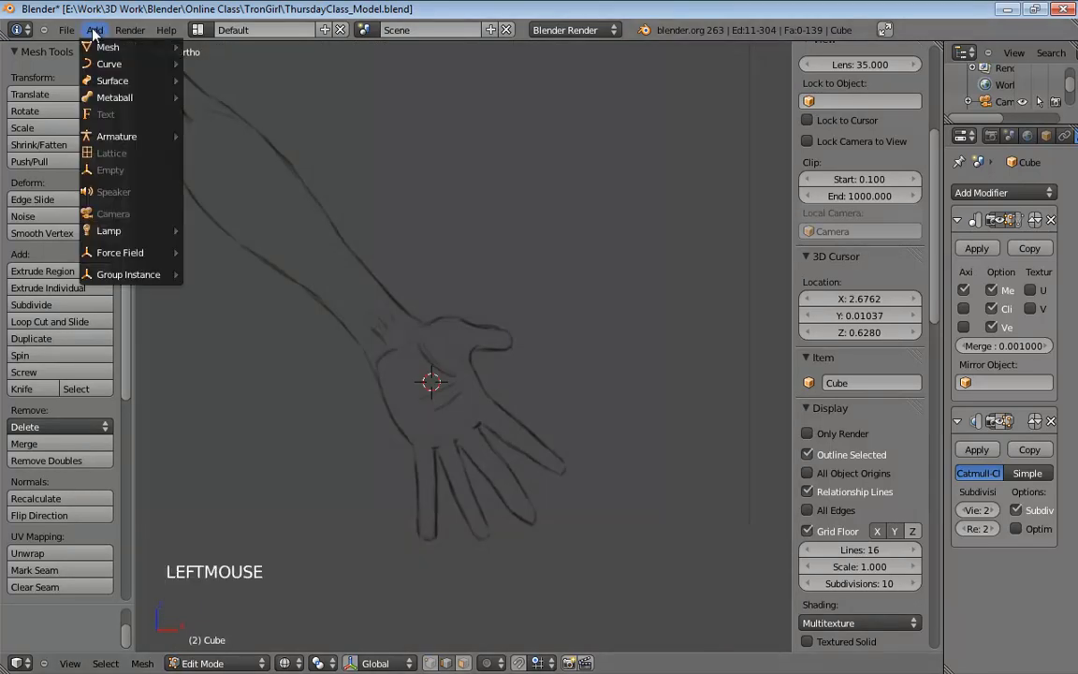
{"action": "mouse_move", "coordinate": [104, 47]}
{"action": "left_click", "coordinate": [211, 48]}
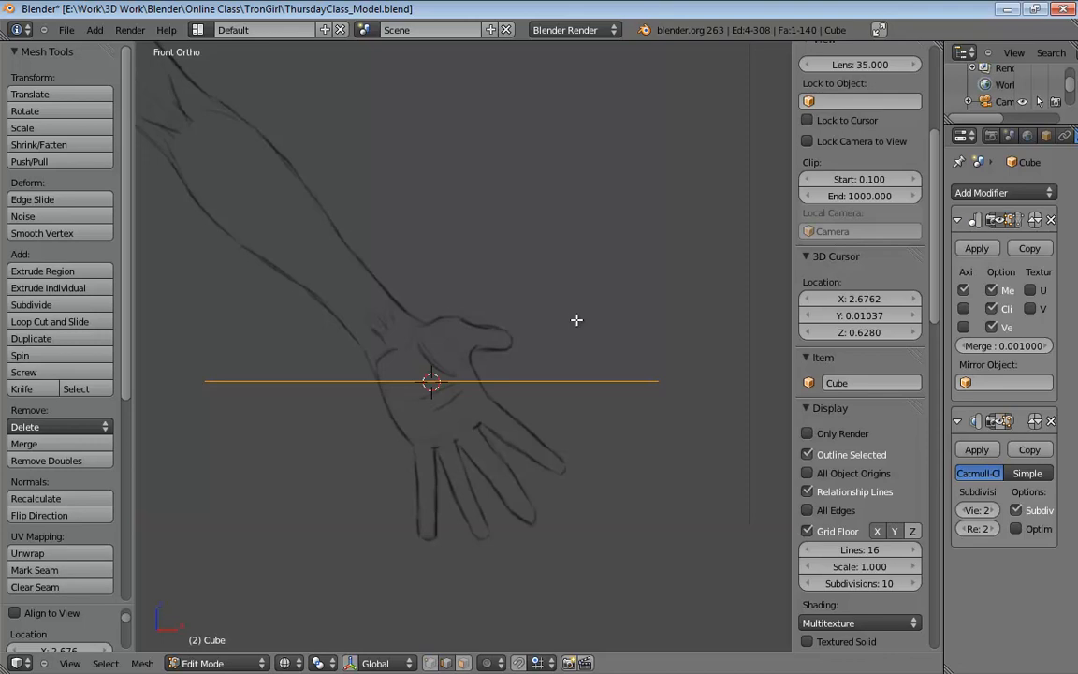
{"action": "middle_click_drag", "start_coordinate": [577, 320], "coordinate": [414, 341]}
{"action": "scroll", "coordinate": [506, 370], "scroll_direction": "down", "scroll_amount": 3}
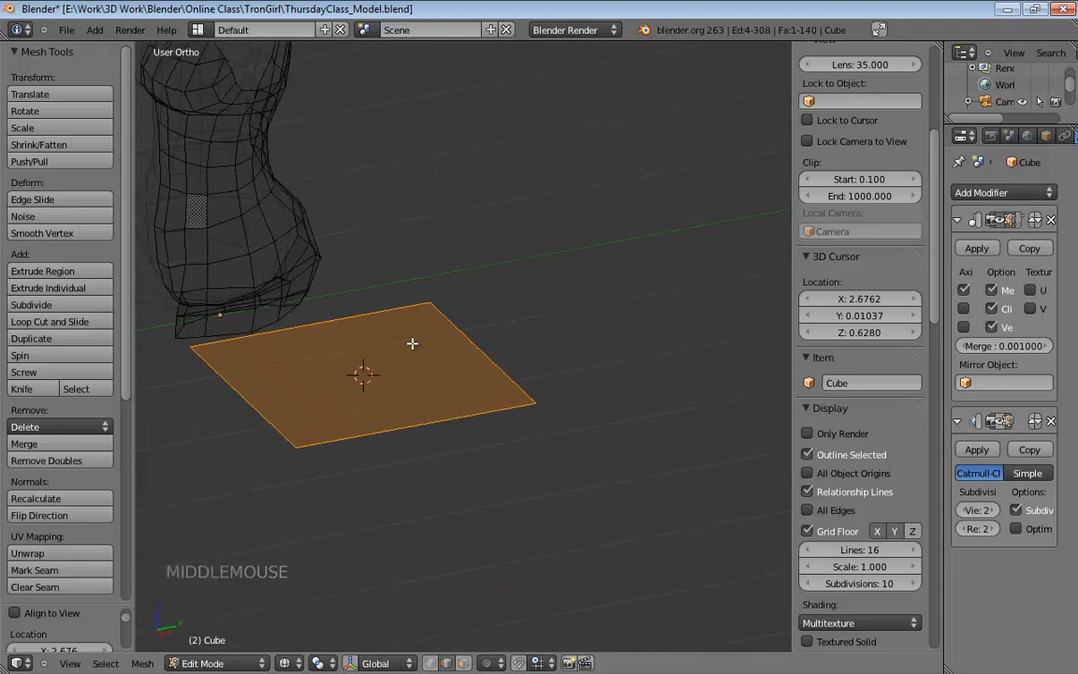
{"action": "key", "text": "r"}
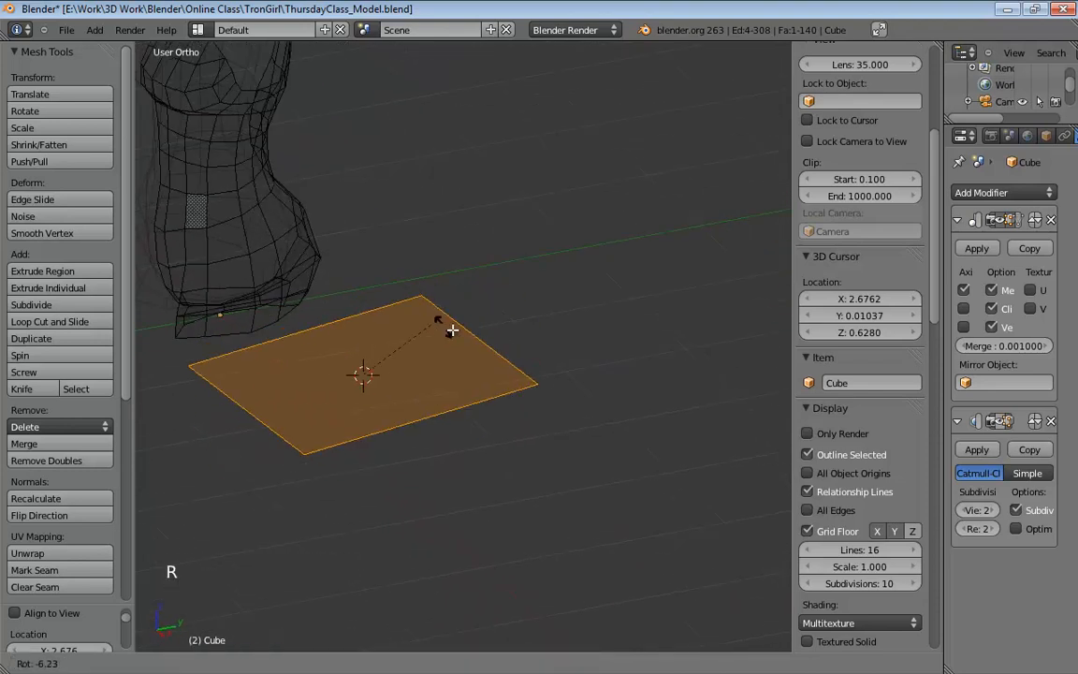
{"action": "middle_click_drag", "start_coordinate": [432, 339], "coordinate": [593, 298], "text": "shift"}
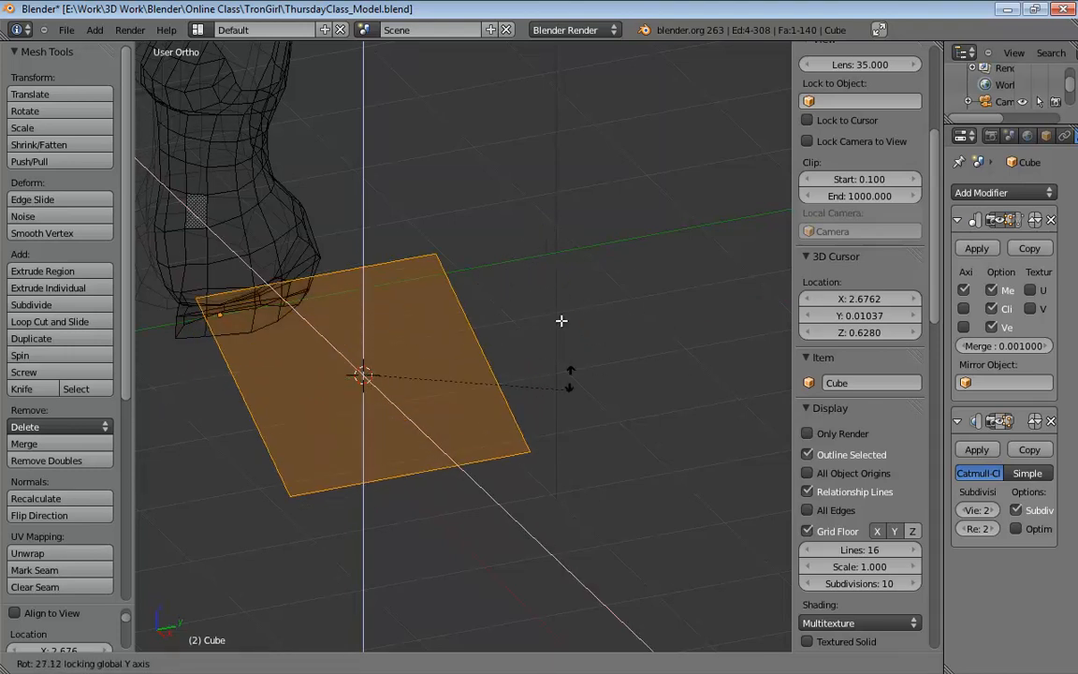
{"action": "right_click", "coordinate": [564, 310]}
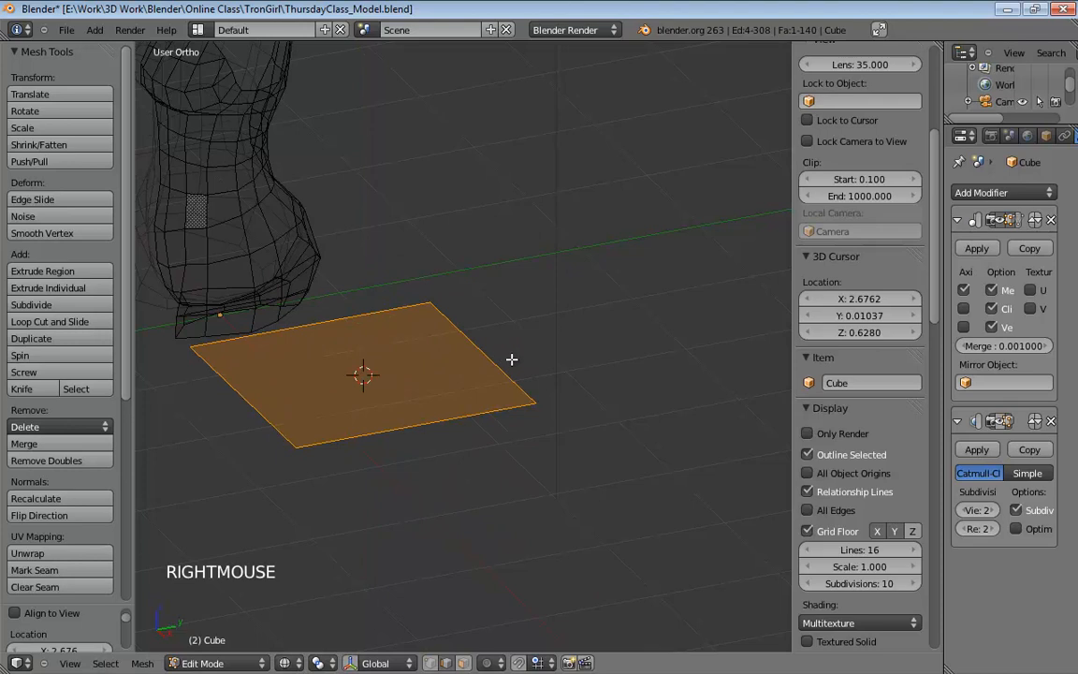
Rotate the new plane -95° about the global X axis so that it stands upright.
{"action": "key", "text": "KP_5"}
{"action": "middle_click_drag", "start_coordinate": [356, 325], "coordinate": [581, 318], "text": "shift"}
{"action": "scroll", "coordinate": [565, 287], "scroll_direction": "down", "scroll_amount": 3}
{"action": "middle_click_drag", "start_coordinate": [580, 318], "coordinate": [511, 321]}
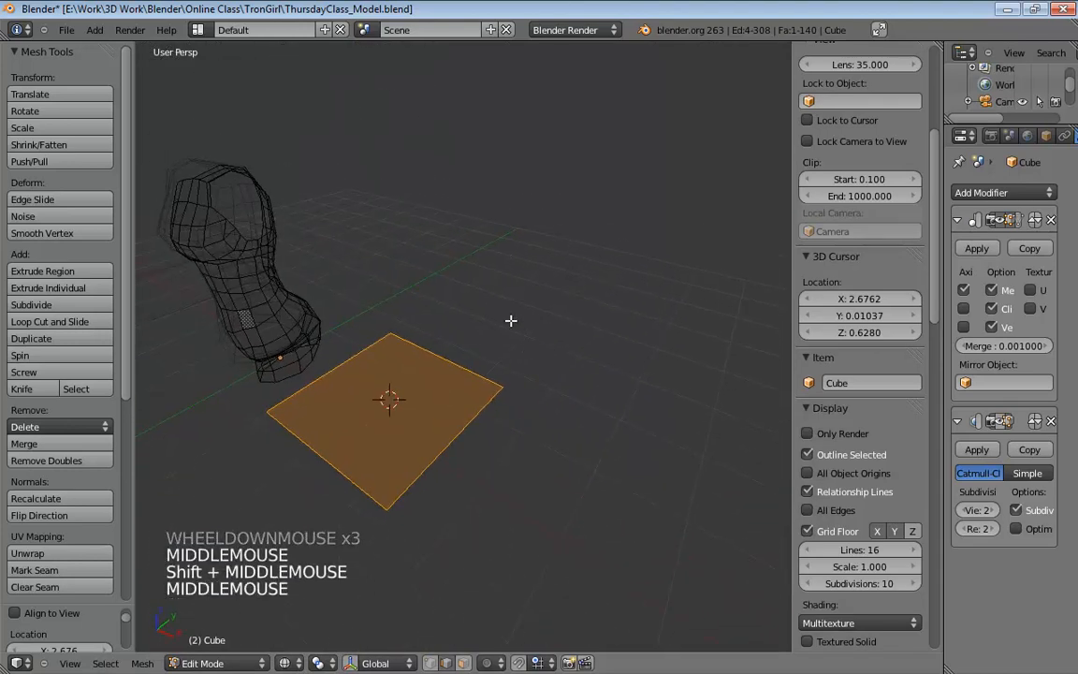
{"action": "key", "text": "r"}
{"action": "key", "text": "x"}
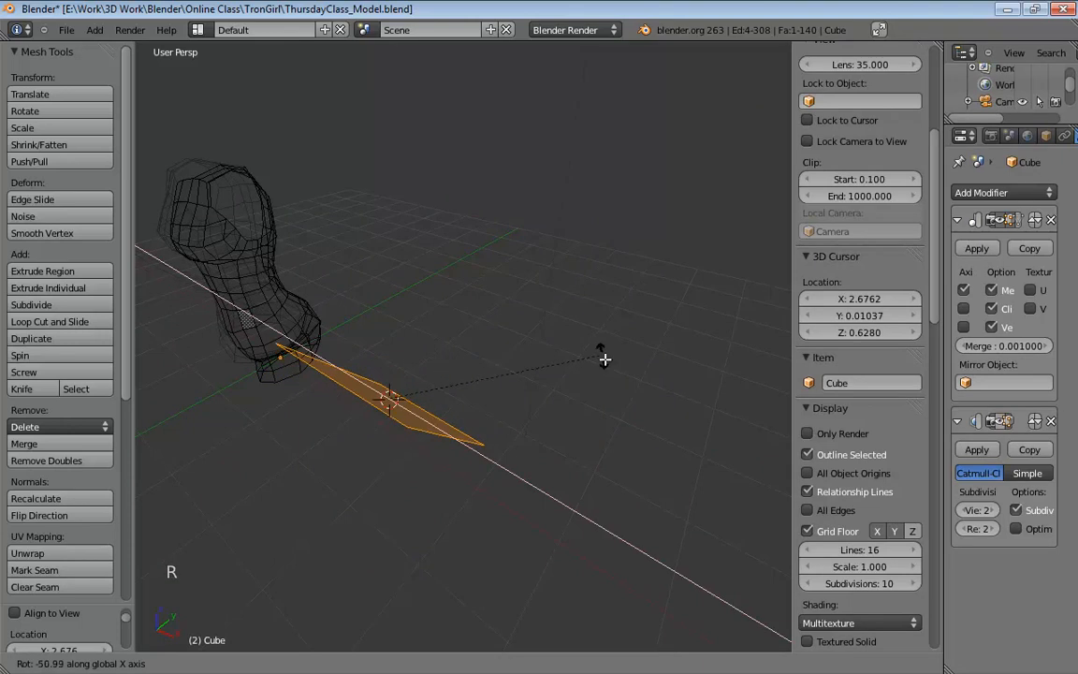
{"action": "left_click", "coordinate": [543, 494], "text": "ctrl"}
{"action": "middle_click_drag", "start_coordinate": [543, 494], "coordinate": [506, 302]}
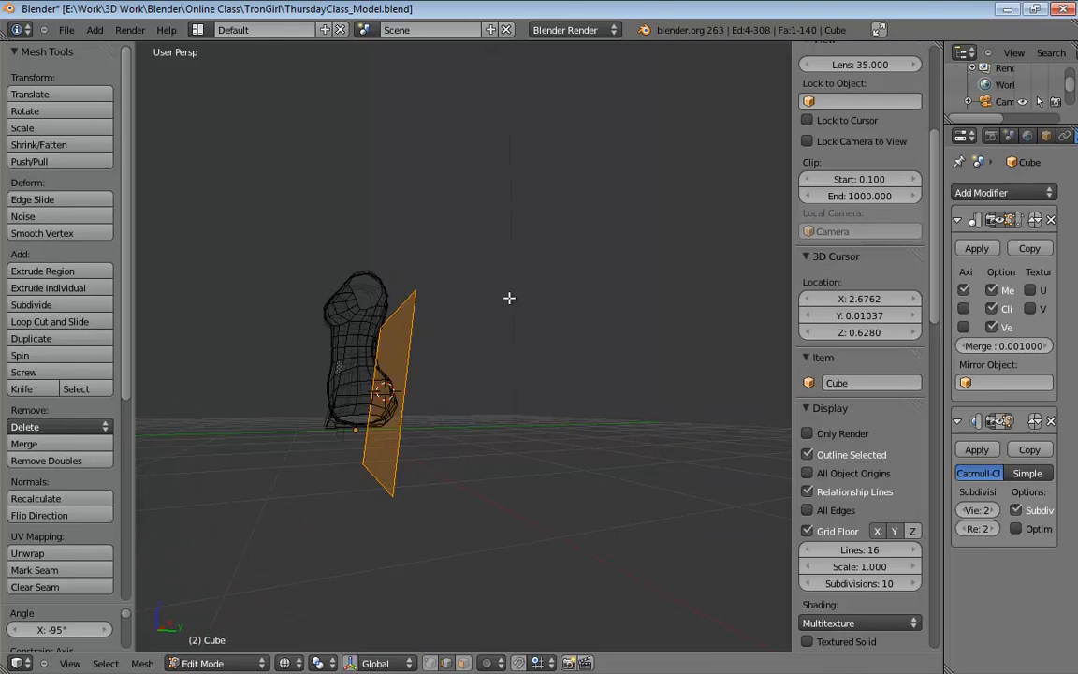
Check the upright plane against the hand drawing in the front orthographic view.
{"action": "key", "text": "KP_0"}
{"action": "key", "text": "KP_1"}
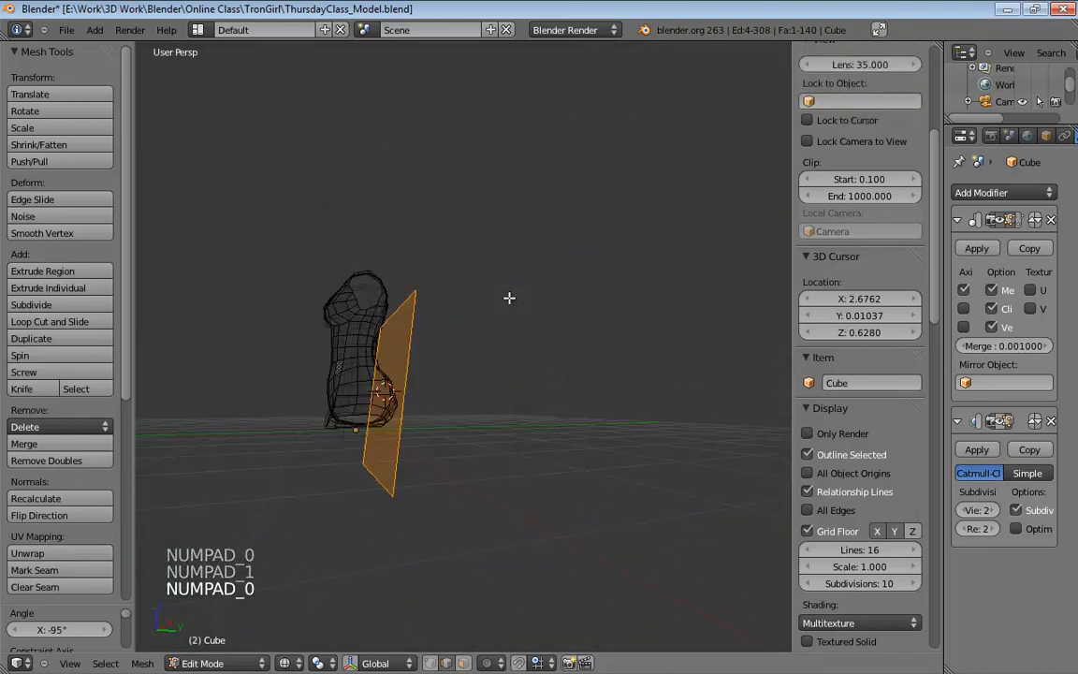
{"action": "key", "text": "KP_5"}
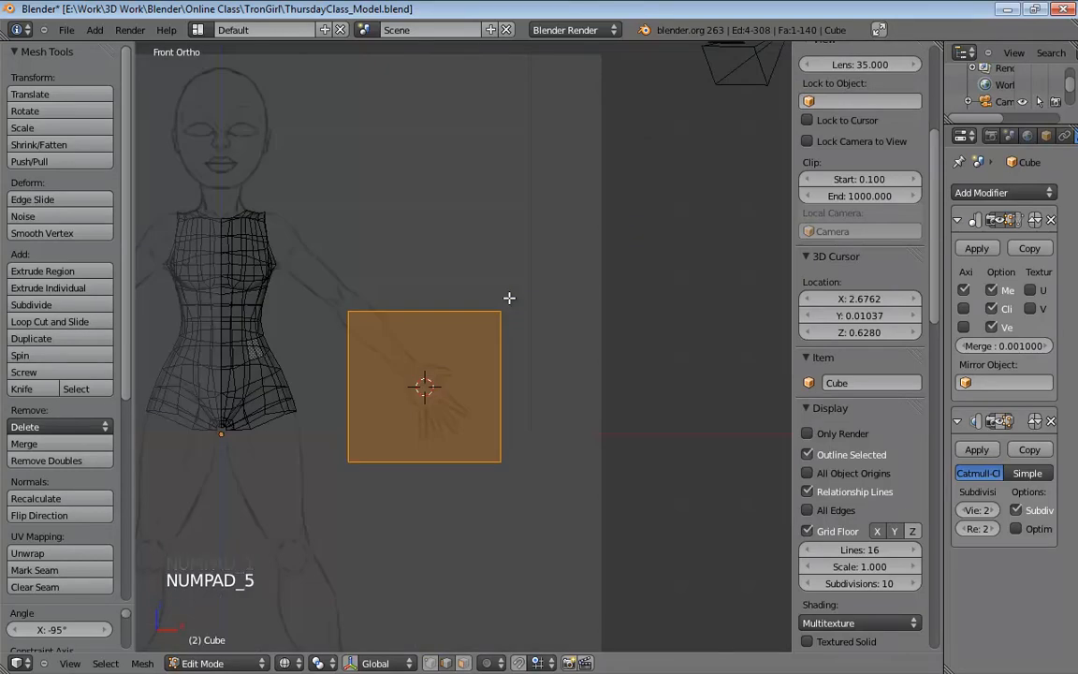
{"action": "scroll", "coordinate": [440, 390], "scroll_direction": "up", "scroll_amount": 5}
{"action": "middle_click_drag", "start_coordinate": [436, 404], "coordinate": [551, 311], "text": "shift"}
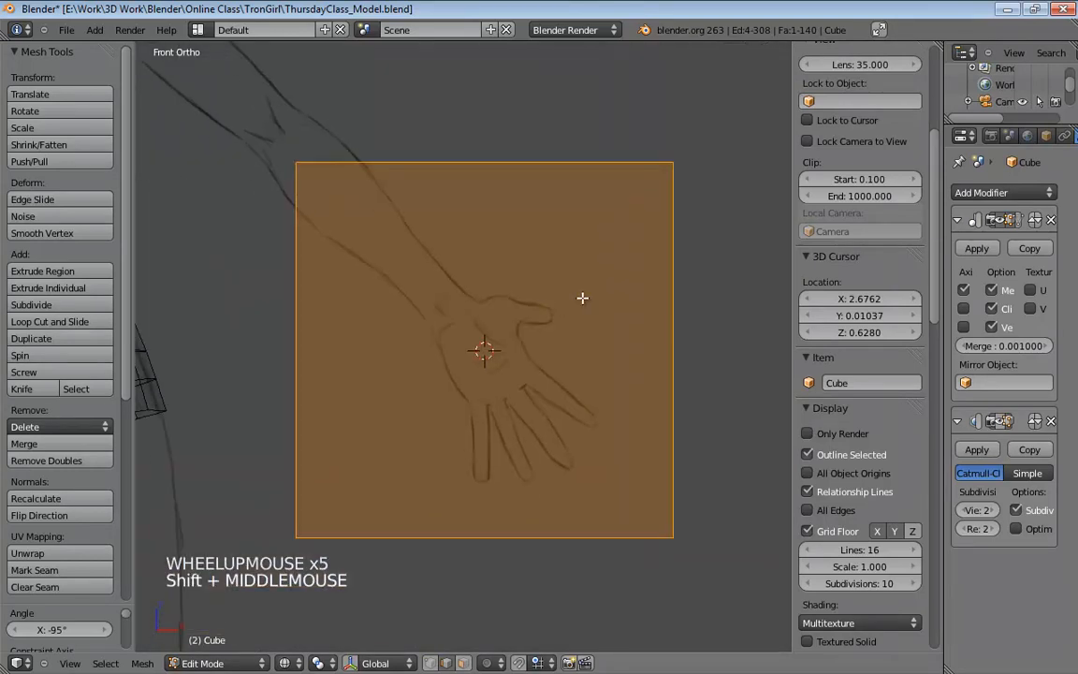
Rotate the plane about -34° in the front view and scale it by about 0.148 to sit within the drawn palm.
{"action": "key", "text": "r"}
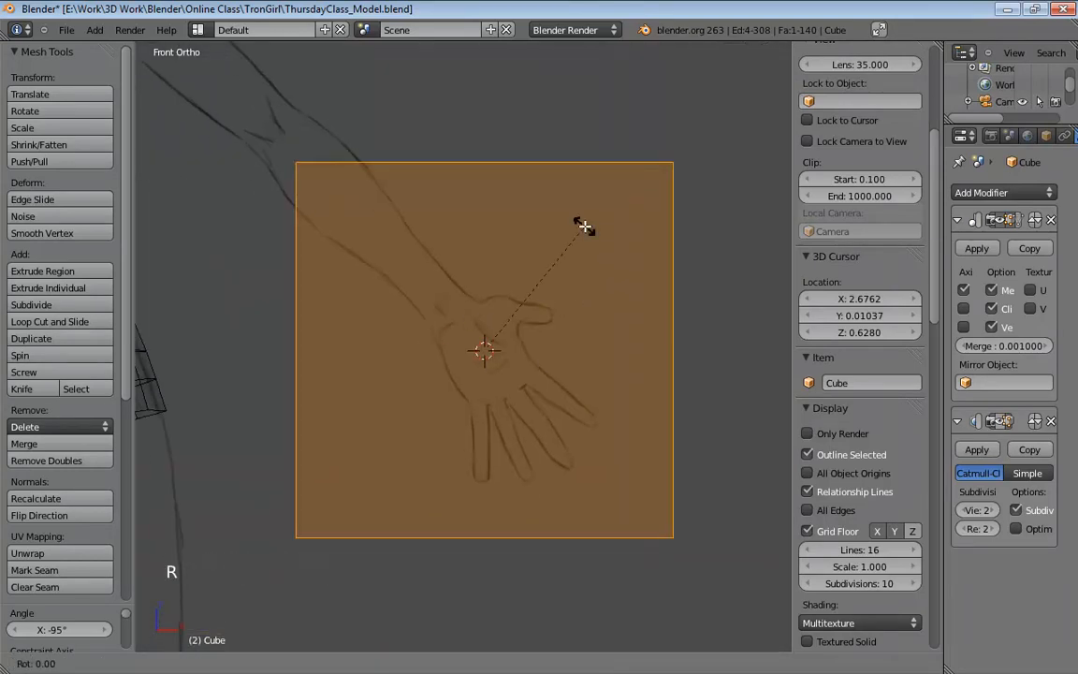
{"action": "left_click", "coordinate": [496, 243]}
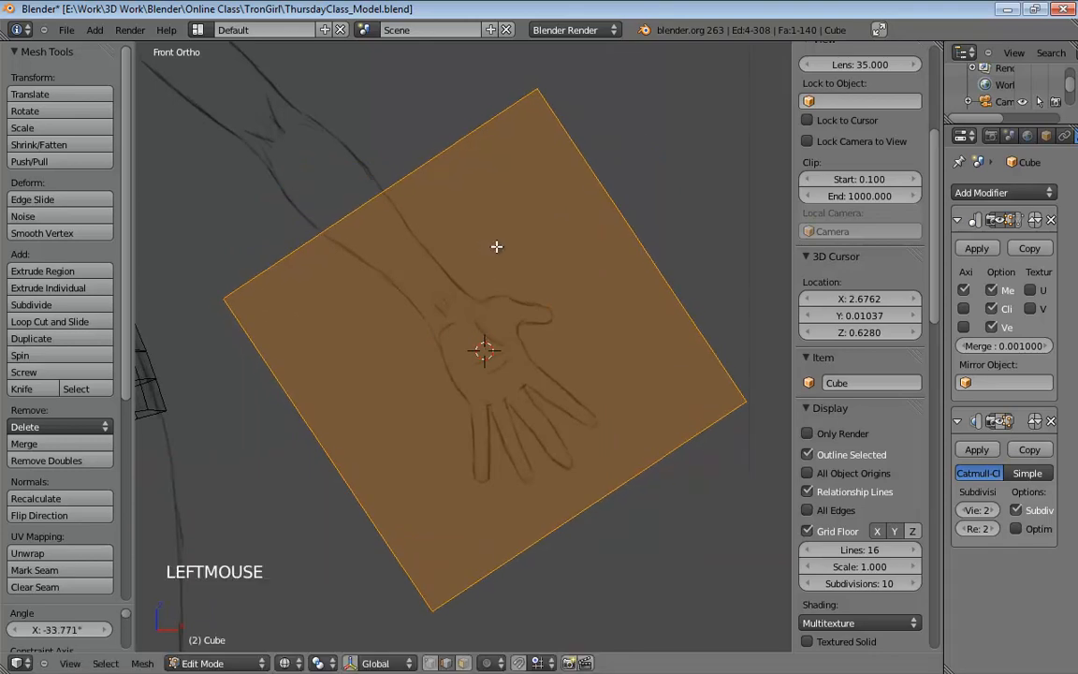
{"action": "key", "text": "s"}
{"action": "key", "text": "s"}
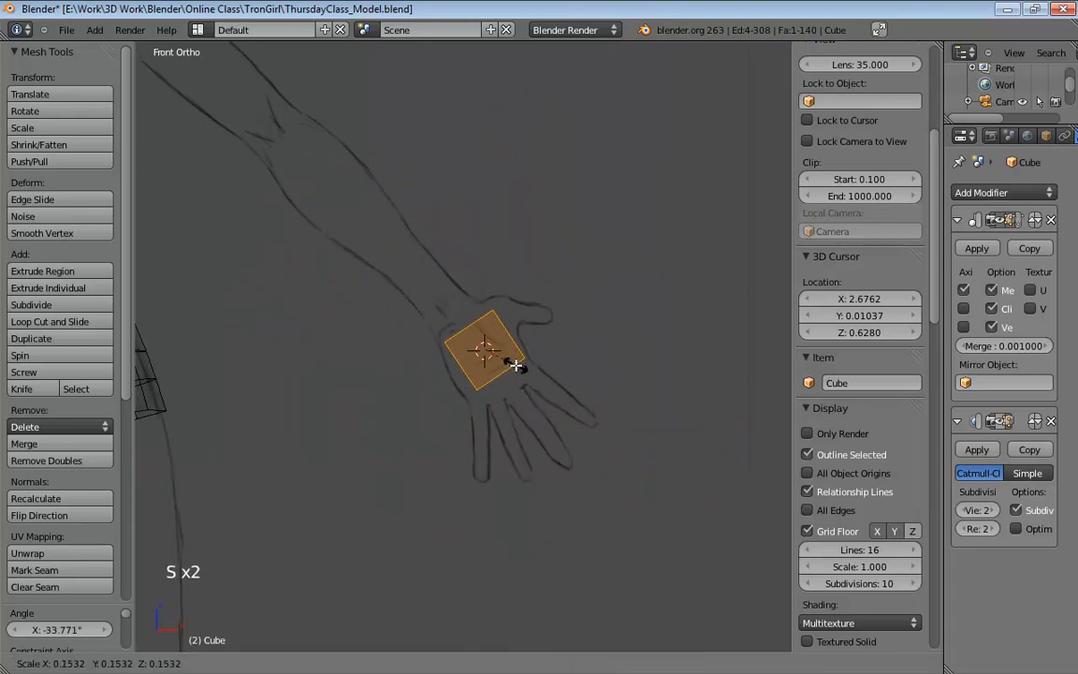
{"action": "left_click", "coordinate": [466, 330]}
{"action": "middle_click_drag", "start_coordinate": [515, 327], "coordinate": [481, 366], "text": "shift"}
{"action": "scroll", "coordinate": [577, 309], "scroll_direction": "up", "scroll_amount": 5}
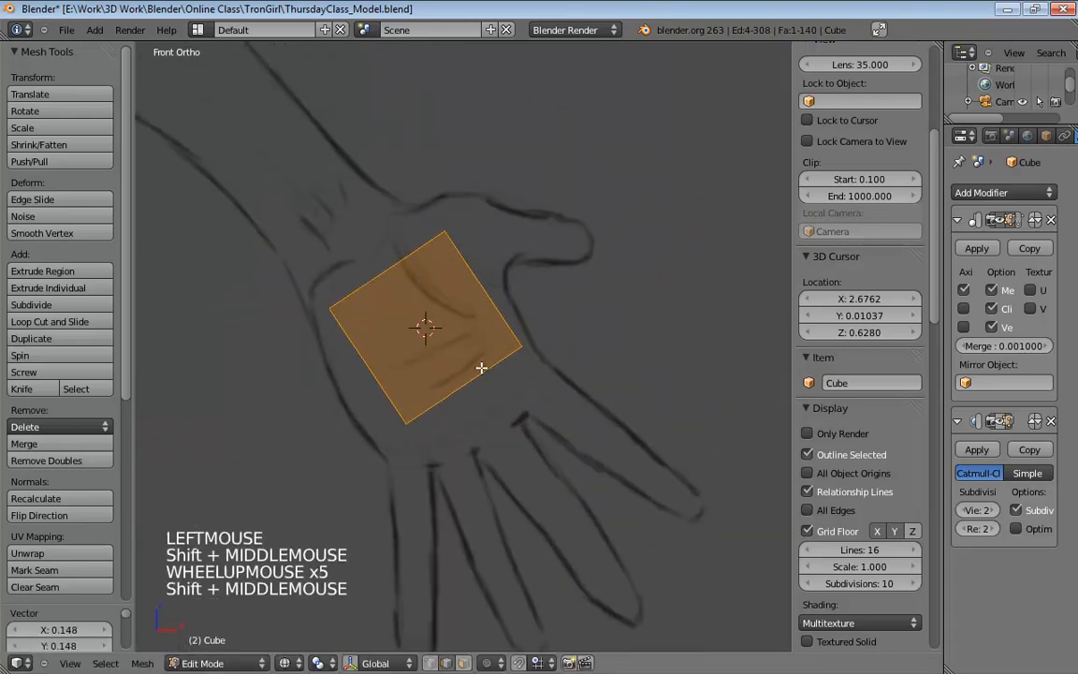
Switch to vertex select mode and move the plane's four corners onto the drawn palm outline at the wrist and finger bases.
{"action": "key", "text": "ctrl+Tab"}
{"action": "left_click", "coordinate": [481, 372]}
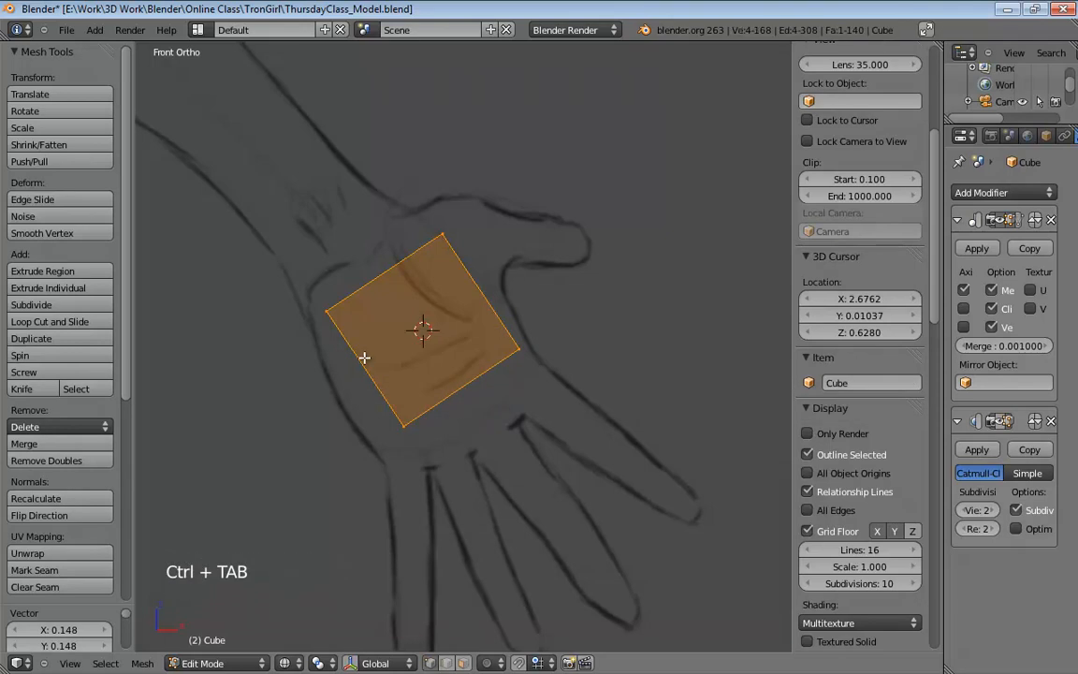
{"action": "left_click_drag", "start_coordinate": [327, 309], "coordinate": [299, 309]}
{"action": "left_click_drag", "start_coordinate": [437, 238], "coordinate": [400, 202]}
{"action": "left_click_drag", "start_coordinate": [304, 307], "coordinate": [295, 290]}
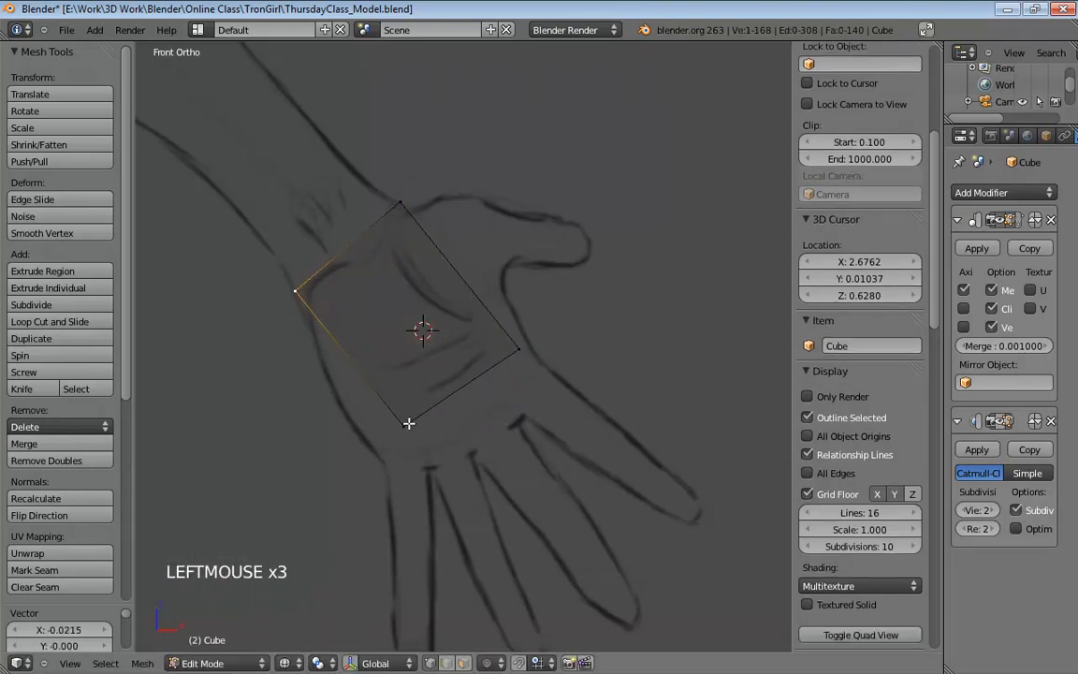
{"action": "left_click_drag", "start_coordinate": [405, 426], "coordinate": [379, 470]}
{"action": "left_click_drag", "start_coordinate": [520, 352], "coordinate": [564, 368]}
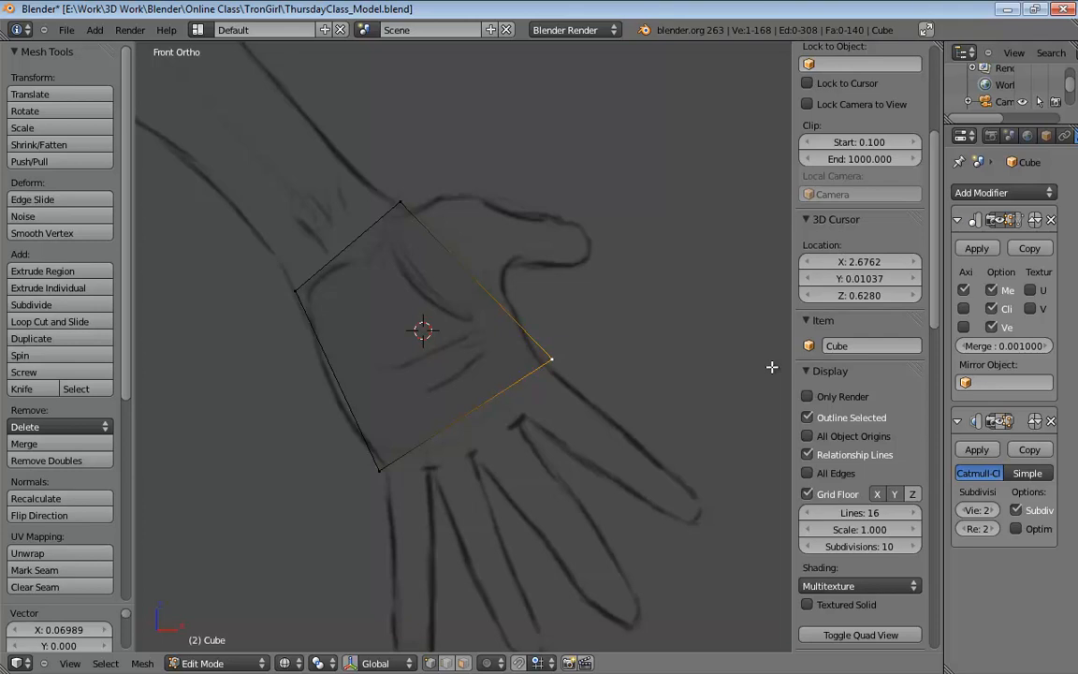
Select the edge loop around the torso's arm opening and compare it with the palm plane in perspective view.
{"action": "scroll", "coordinate": [693, 334], "scroll_direction": "down", "scroll_amount": 5}
{"action": "mouse_move", "coordinate": [698, 312]}
{"action": "middle_mouse_down", "text": "shift"}
{"action": "mouse_move", "coordinate": [692, 334]}
{"action": "mouse_move", "coordinate": [710, 377]}
{"action": "middle_mouse_up", "text": "shift"}
{"action": "scroll", "coordinate": [639, 326], "scroll_direction": "down", "scroll_amount": 1}
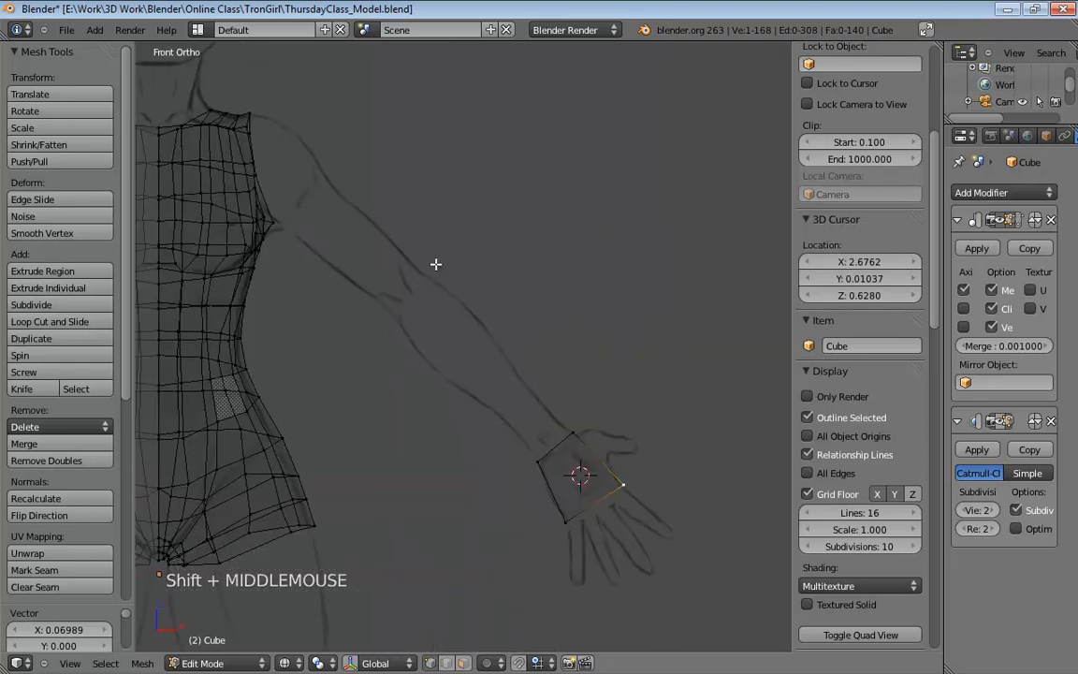
{"action": "middle_click_drag", "start_coordinate": [568, 265], "coordinate": [450, 281]}
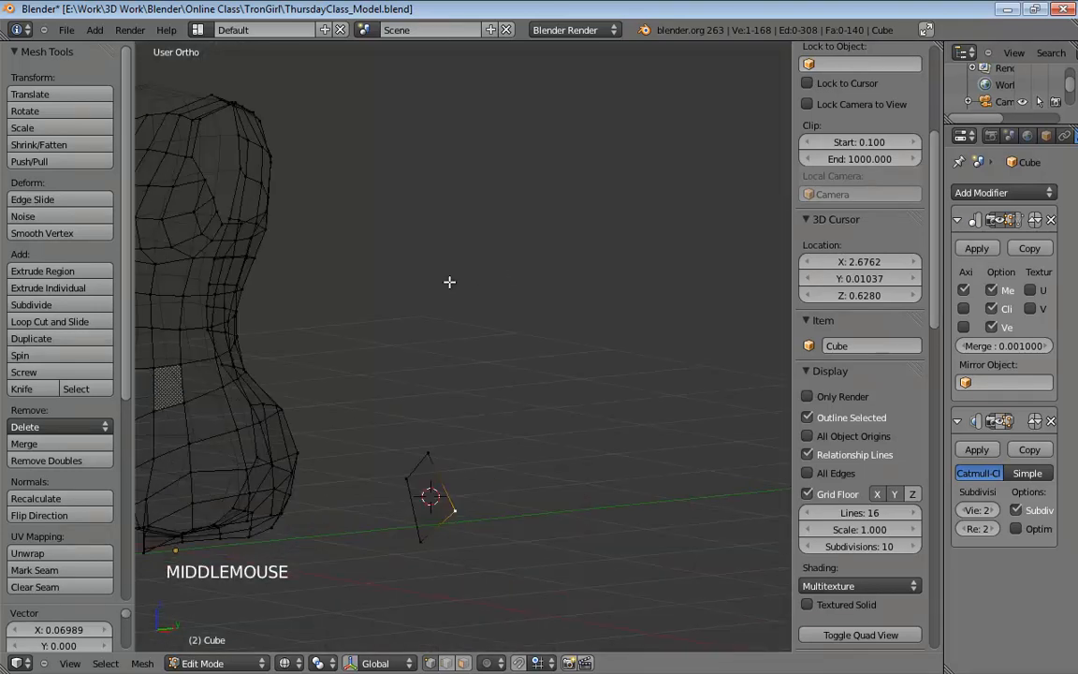
{"action": "scroll", "coordinate": [406, 273], "scroll_direction": "down", "scroll_amount": 1}
{"action": "key", "text": "KP_8"}
{"action": "key", "text": "KP_5"}
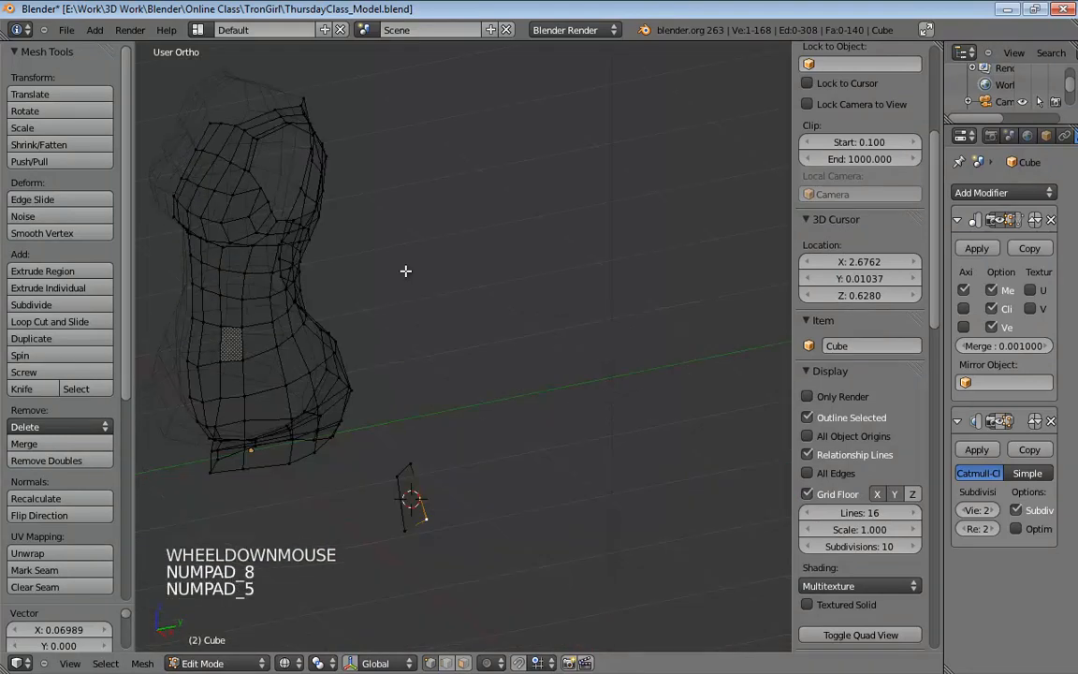
{"action": "key", "text": "KP_8"}
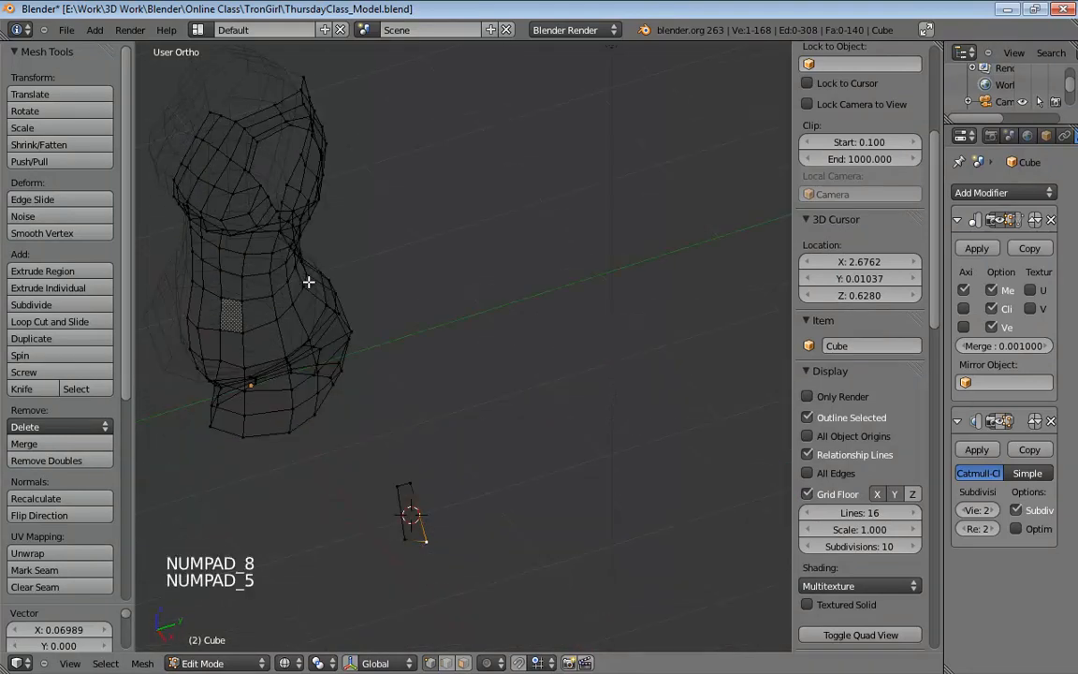
{"action": "key", "text": "KP_5"}
{"action": "middle_click_drag", "start_coordinate": [274, 234], "coordinate": [416, 289], "text": "shift"}
{"action": "left_click", "coordinate": [433, 307], "text": "alt"}
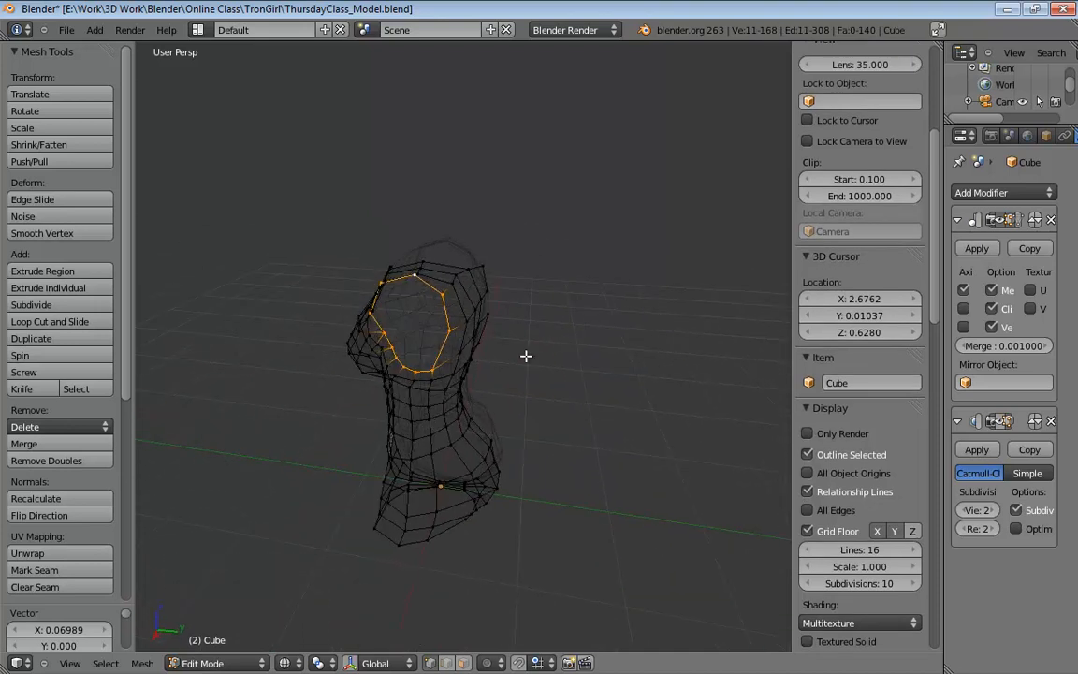
{"action": "mouse_move", "coordinate": [525, 357]}
{"action": "middle_mouse_down"}
{"action": "mouse_move", "coordinate": [508, 384]}
{"action": "mouse_move", "coordinate": [472, 378]}
{"action": "mouse_move", "coordinate": [551, 374]}
{"action": "mouse_move", "coordinate": [572, 335]}
{"action": "mouse_move", "coordinate": [529, 393]}
{"action": "mouse_move", "coordinate": [481, 374]}
{"action": "mouse_move", "coordinate": [515, 265]}
{"action": "mouse_move", "coordinate": [628, 334]}
{"action": "mouse_move", "coordinate": [543, 349]}
{"action": "mouse_move", "coordinate": [525, 337]}
{"action": "middle_mouse_up"}
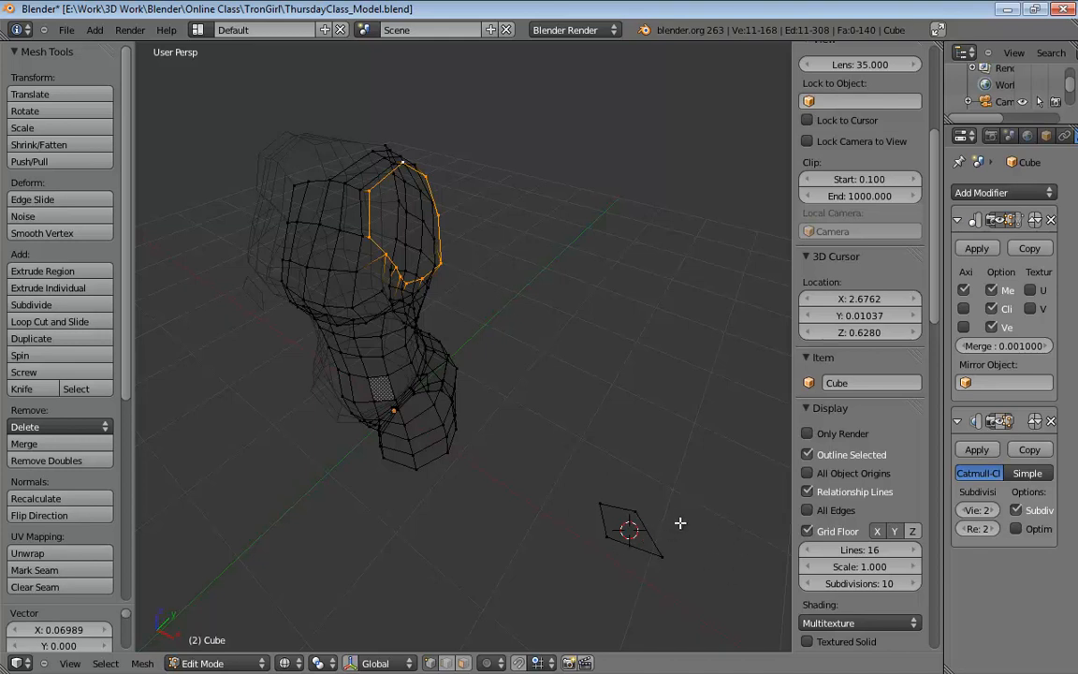
Box-select the whole torso mesh and hide it, leaving the palm plane available for editing.
{"action": "middle_click_drag", "start_coordinate": [681, 522], "coordinate": [649, 388]}
{"action": "middle_click_drag", "start_coordinate": [646, 429], "coordinate": [484, 440], "text": "shift"}
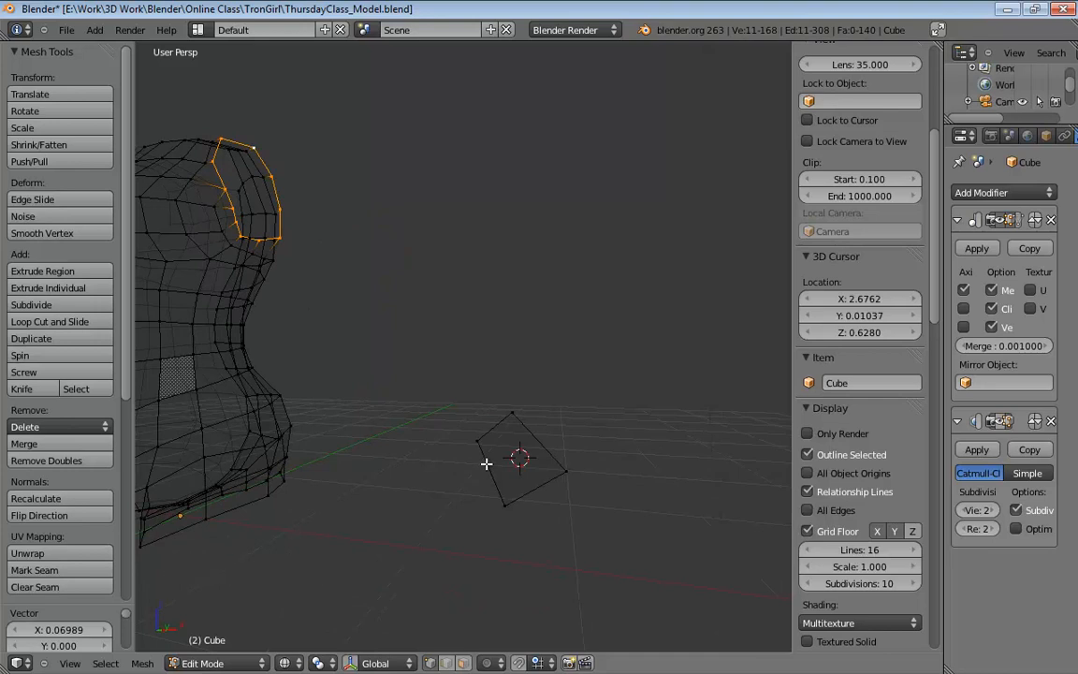
{"action": "middle_click_drag", "start_coordinate": [487, 463], "coordinate": [479, 426], "text": "shift"}
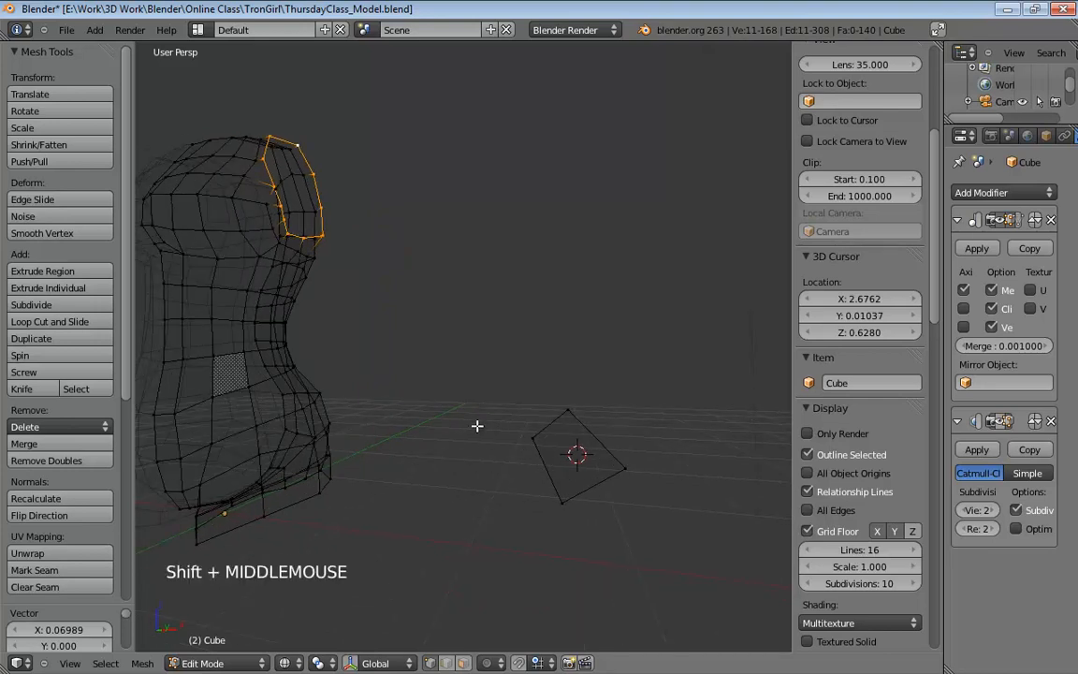
{"action": "scroll", "coordinate": [440, 375], "scroll_direction": "down", "scroll_amount": 1}
{"action": "middle_click_drag", "start_coordinate": [440, 375], "coordinate": [548, 375], "text": "shift"}
{"action": "scroll", "coordinate": [543, 372], "scroll_direction": "down", "scroll_amount": 2}
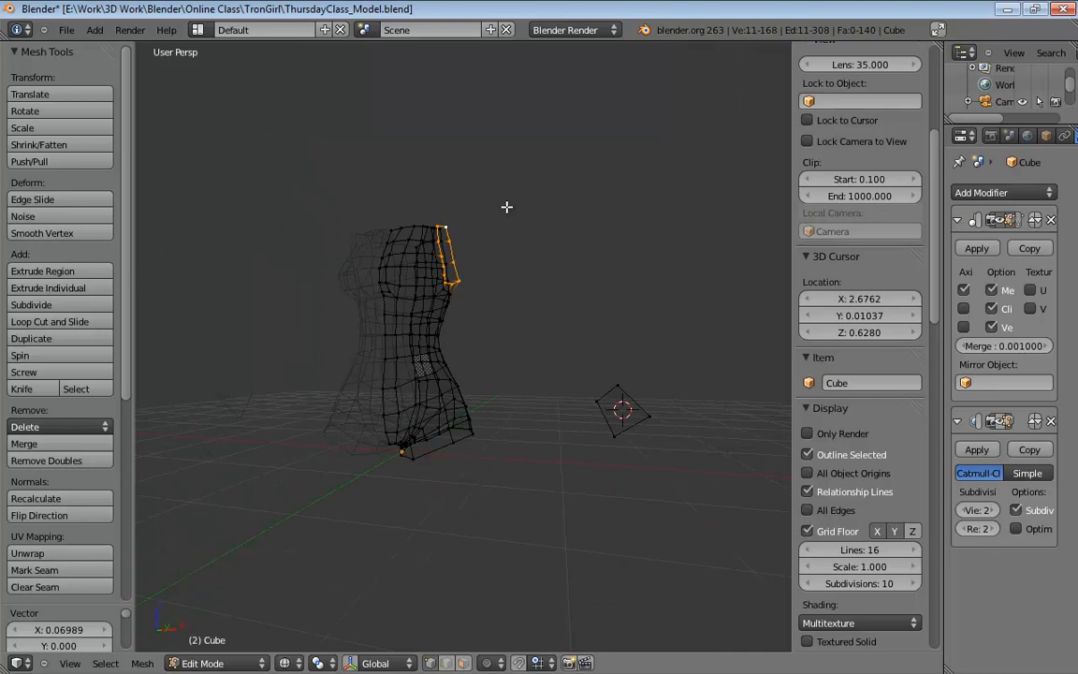
{"action": "key", "text": "b"}
{"action": "left_click_drag", "start_coordinate": [533, 168], "coordinate": [271, 567]}
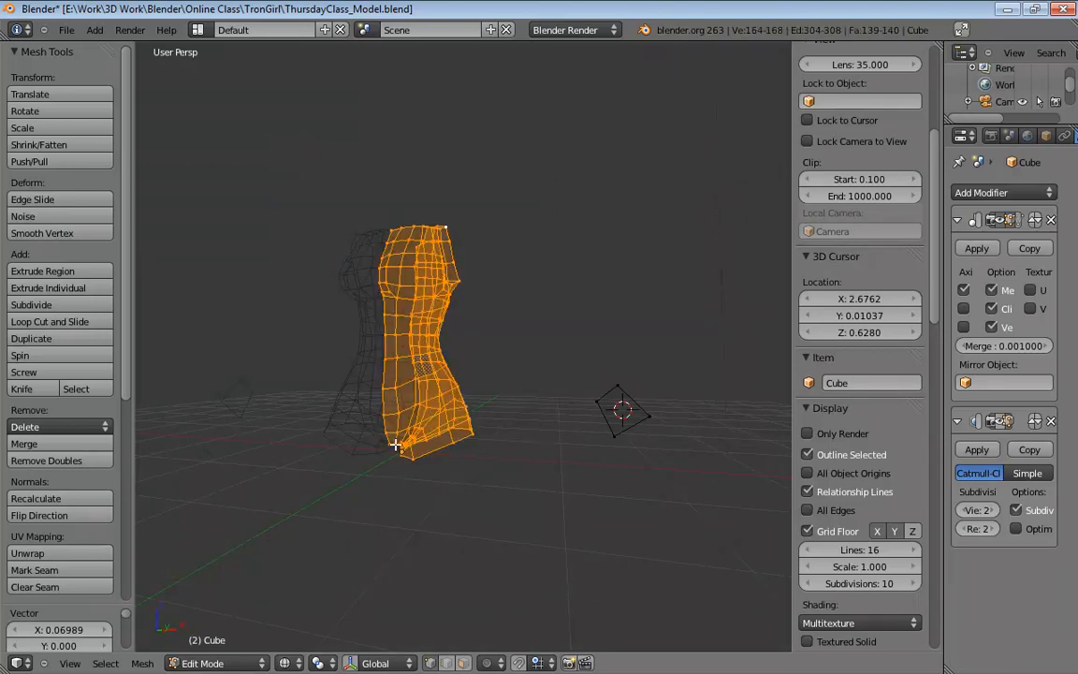
{"action": "key", "text": "h"}
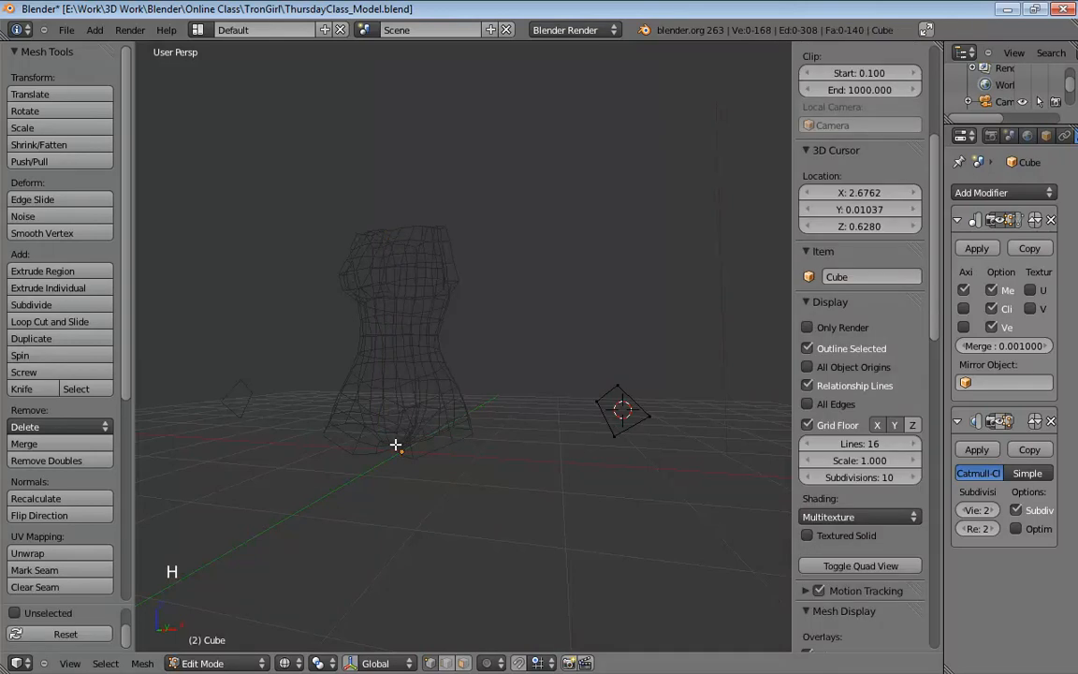
Examine the isolated palm plane from several angles in perspective view, briefly toggling the subdivision modifier's display.
{"action": "mouse_move", "coordinate": [537, 358]}
{"action": "middle_mouse_down"}
{"action": "mouse_move", "coordinate": [513, 404]}
{"action": "mouse_move", "coordinate": [529, 380]}
{"action": "middle_mouse_up"}
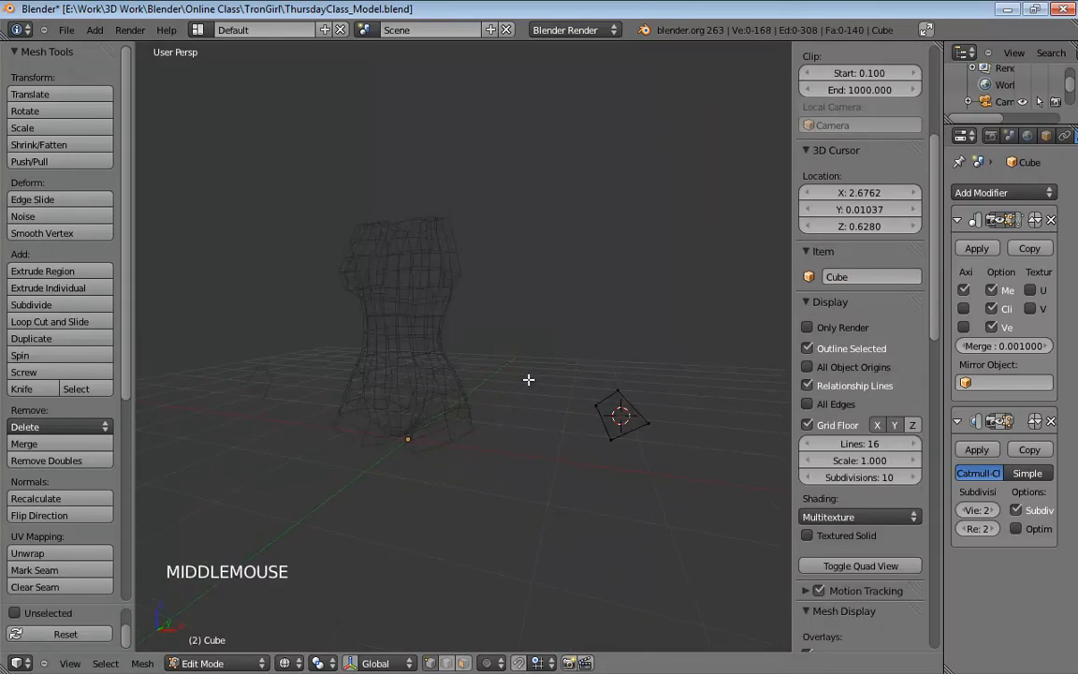
{"action": "left_click", "coordinate": [1003, 423]}
{"action": "left_click", "coordinate": [1003, 423]}
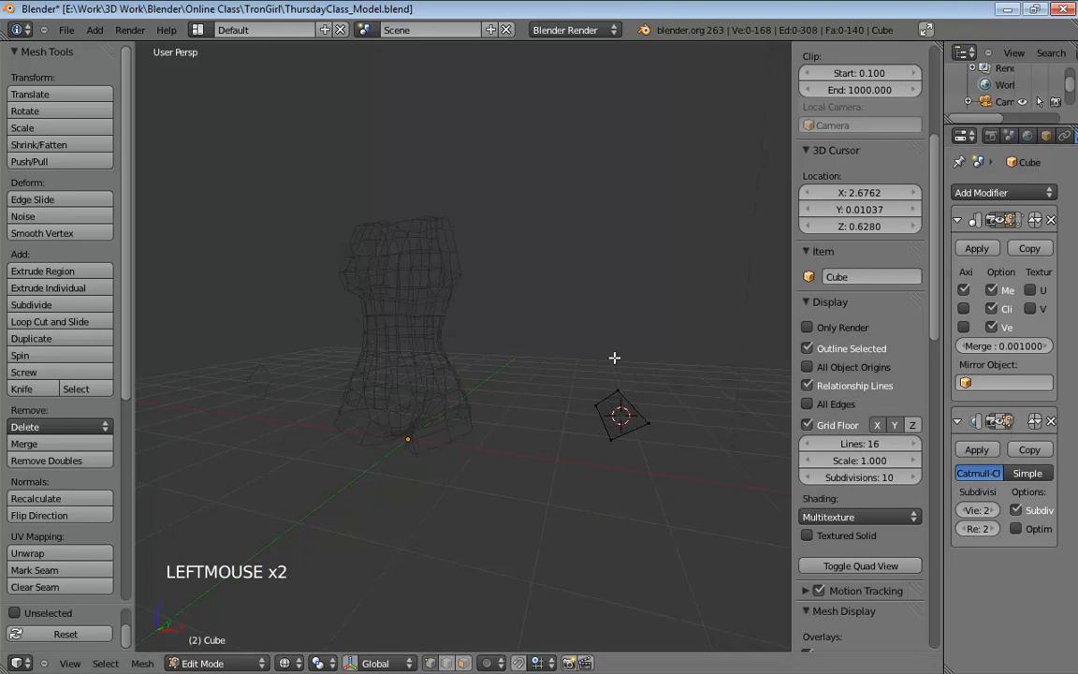
{"action": "middle_click_drag", "start_coordinate": [620, 349], "coordinate": [622, 341]}
{"action": "middle_click_drag", "start_coordinate": [622, 341], "coordinate": [518, 325], "text": "shift"}
{"action": "key", "text": "Tab"}
{"action": "key", "text": "Tab"}
{"action": "scroll", "coordinate": [509, 341], "scroll_direction": "up", "scroll_amount": 4}
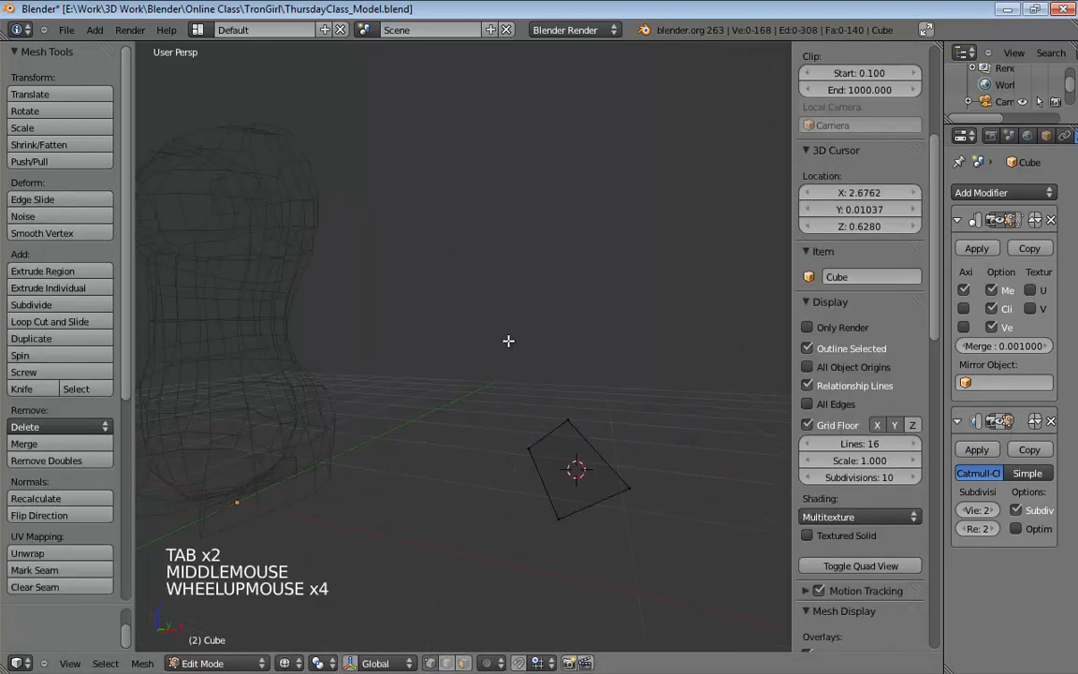
{"action": "middle_click_drag", "start_coordinate": [505, 398], "coordinate": [515, 320], "text": "shift"}
{"action": "scroll", "coordinate": [582, 351], "scroll_direction": "up", "scroll_amount": 4}
{"action": "middle_click_drag", "start_coordinate": [583, 351], "coordinate": [257, 248], "text": "shift"}
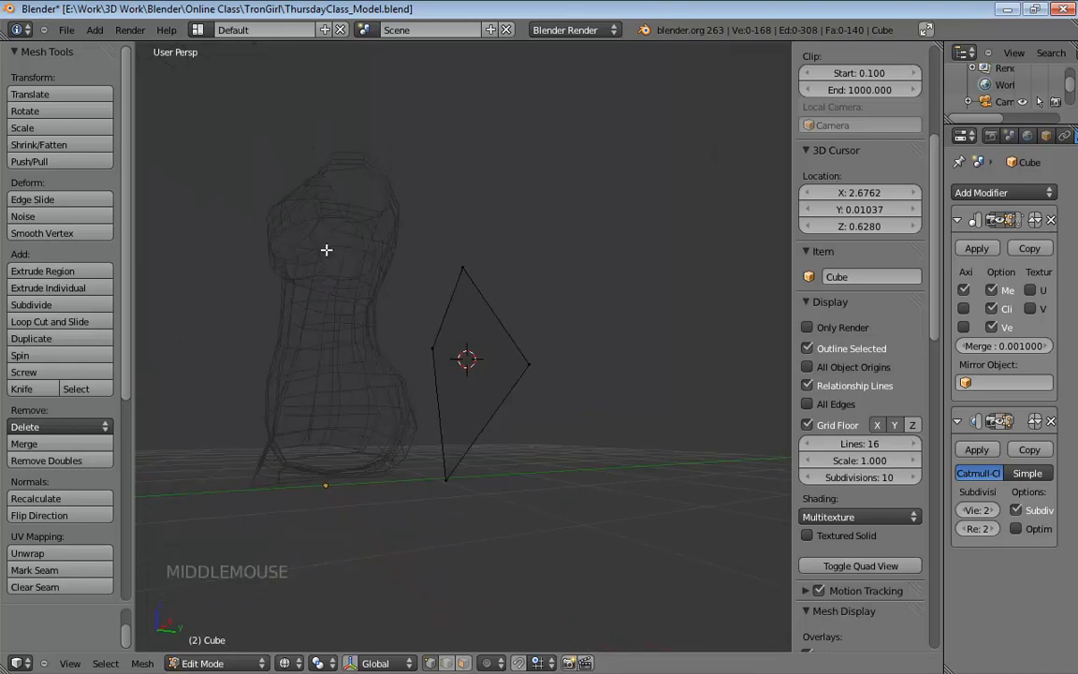
{"action": "mouse_move", "coordinate": [325, 250]}
{"action": "middle_mouse_down"}
{"action": "mouse_move", "coordinate": [344, 255]}
{"action": "mouse_move", "coordinate": [317, 253]}
{"action": "mouse_move", "coordinate": [332, 256]}
{"action": "middle_mouse_up"}
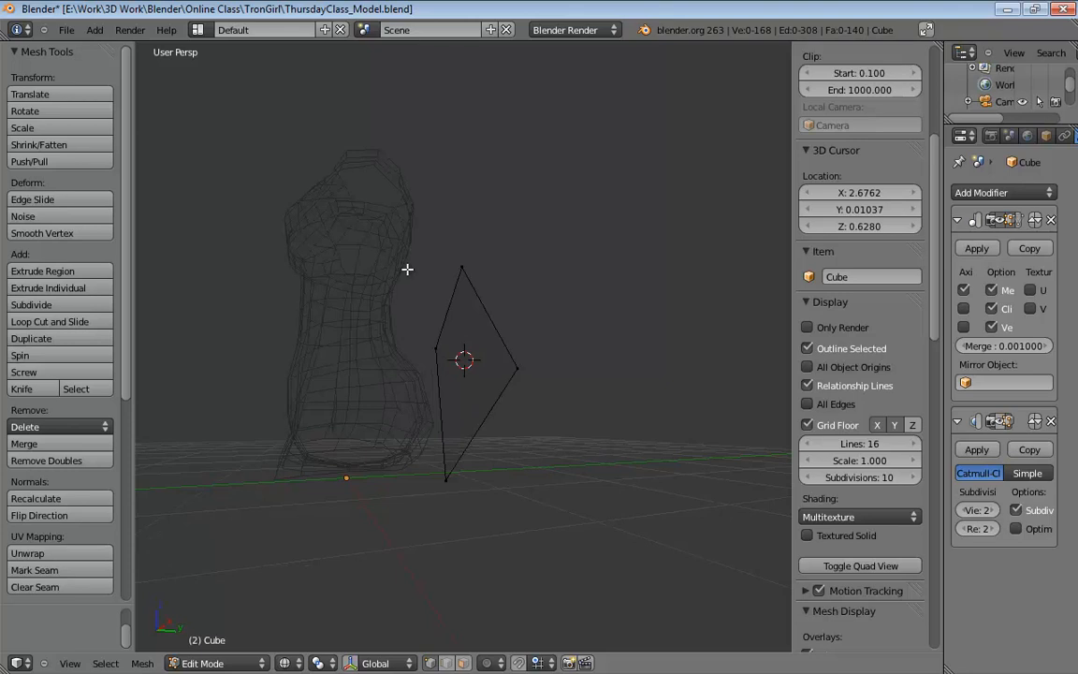
{"action": "middle_click_drag", "start_coordinate": [421, 281], "coordinate": [362, 294]}
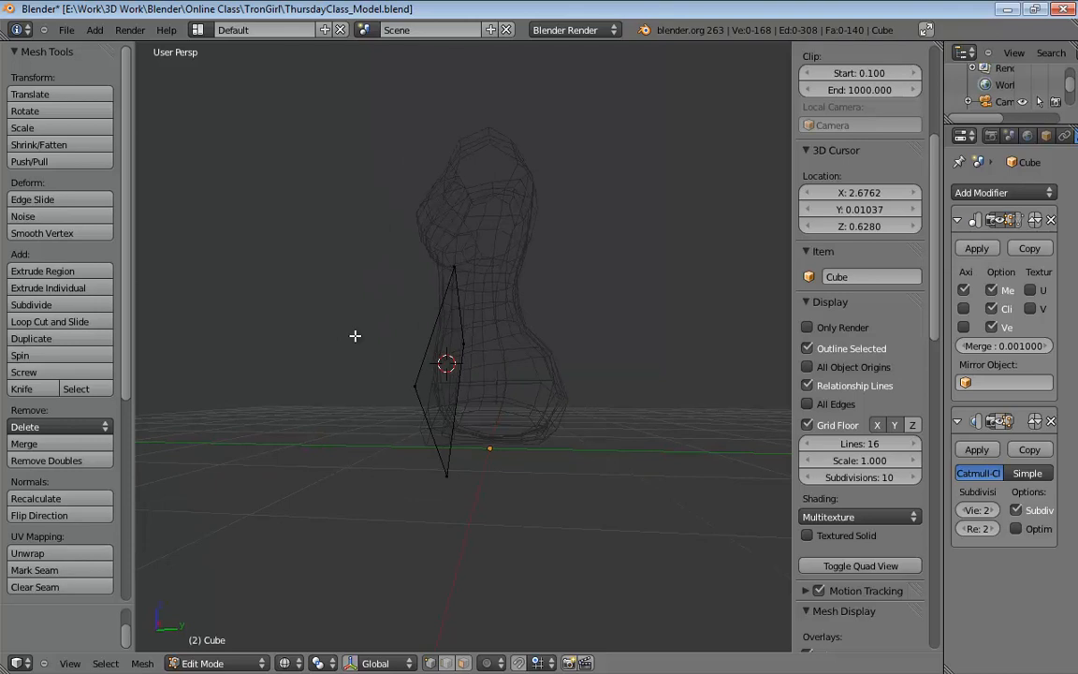
{"action": "middle_click_drag", "start_coordinate": [354, 335], "coordinate": [386, 389]}
Add three loop cuts running lengthwise from the wrist to the finger bases of the palm plane, in front orthographic view.
{"action": "key", "text": "KP_1"}
{"action": "key", "text": "KP_5"}
{"action": "scroll", "coordinate": [566, 405], "scroll_direction": "up", "scroll_amount": 4}
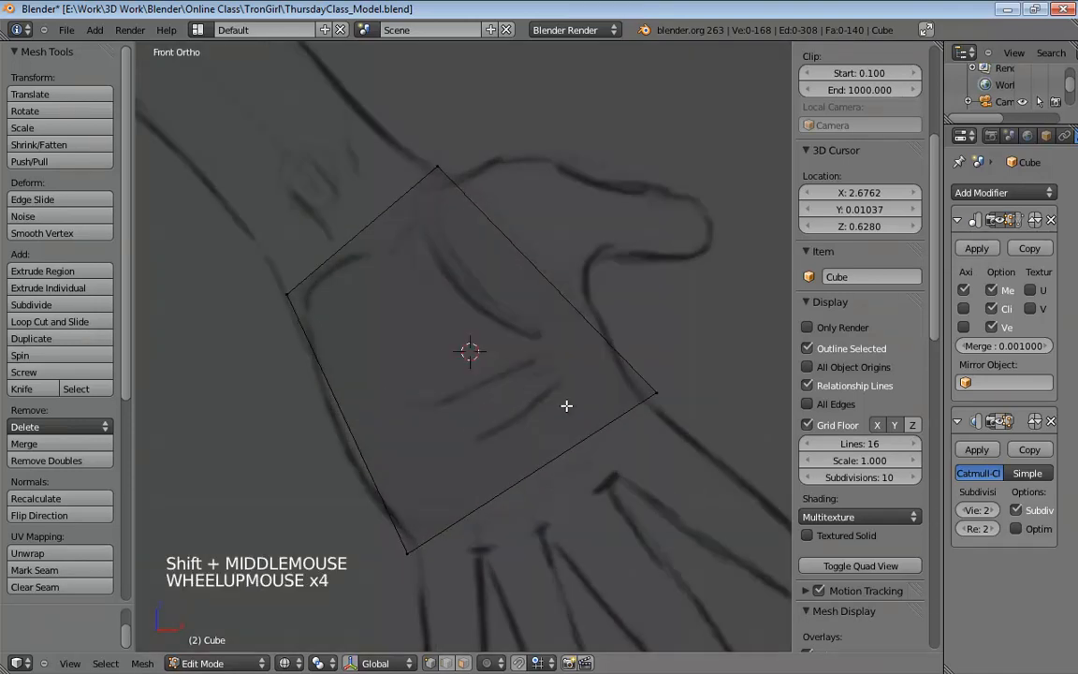
{"action": "middle_click_drag", "start_coordinate": [566, 404], "coordinate": [575, 359], "text": "shift"}
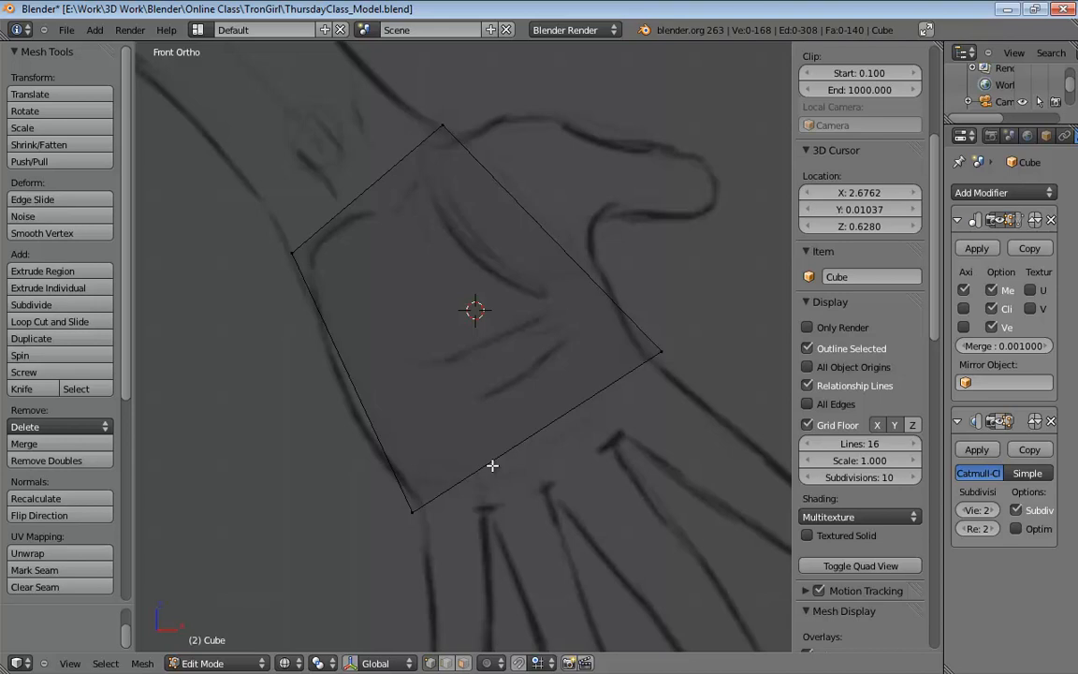
{"action": "key", "text": "ctrl+r"}
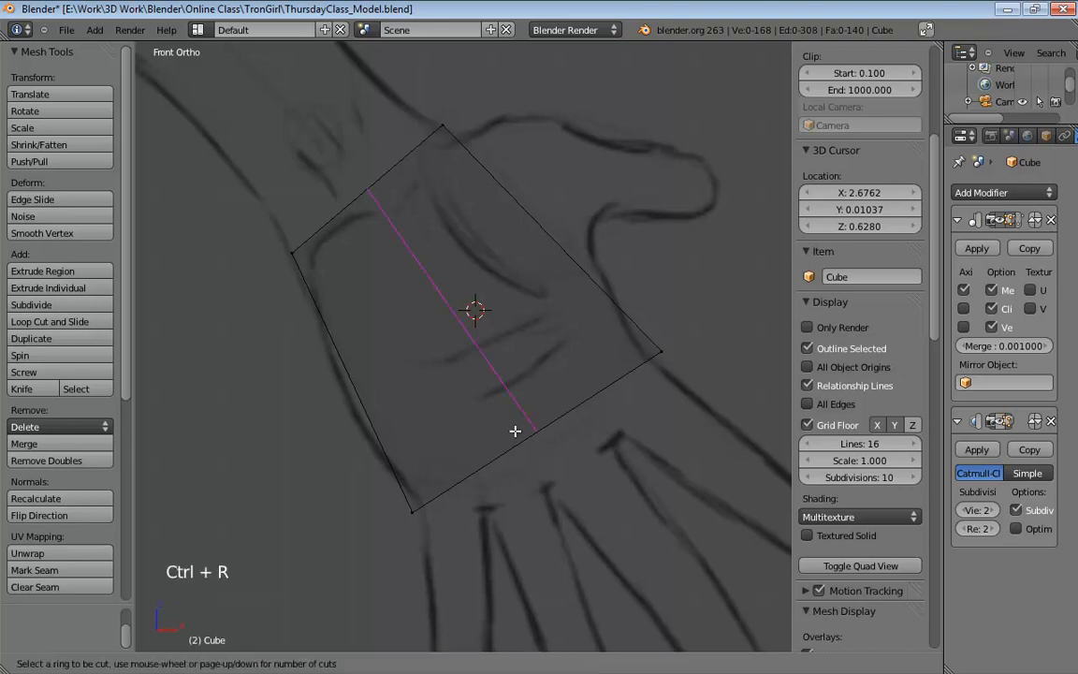
{"action": "scroll", "coordinate": [516, 430], "scroll_direction": "up", "scroll_amount": 1}
{"action": "scroll", "coordinate": [518, 429], "scroll_direction": "up", "scroll_amount": 1}
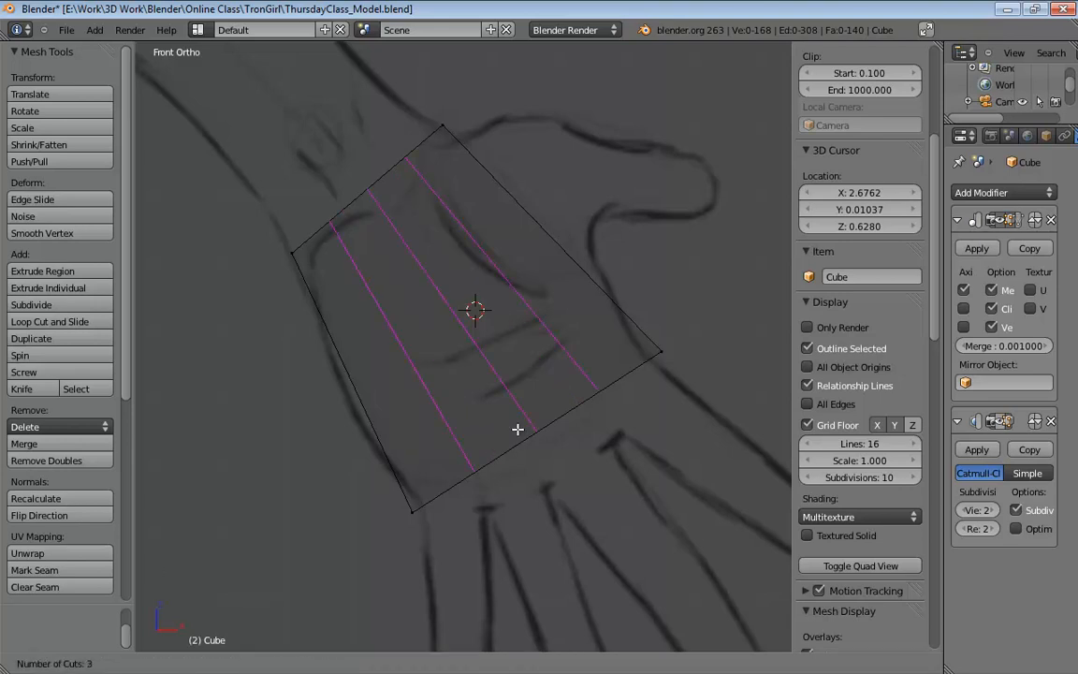
{"action": "left_click", "coordinate": [518, 430]}
Move the three new vertices on the finger side to the gaps between the drawn fingers and refine the index-finger corner.
{"action": "left_click_drag", "start_coordinate": [473, 476], "coordinate": [484, 508]}
{"action": "left_click_drag", "start_coordinate": [541, 433], "coordinate": [547, 487]}
{"action": "left_click_drag", "start_coordinate": [597, 390], "coordinate": [616, 436]}
{"action": "left_click_drag", "start_coordinate": [661, 353], "coordinate": [653, 351]}
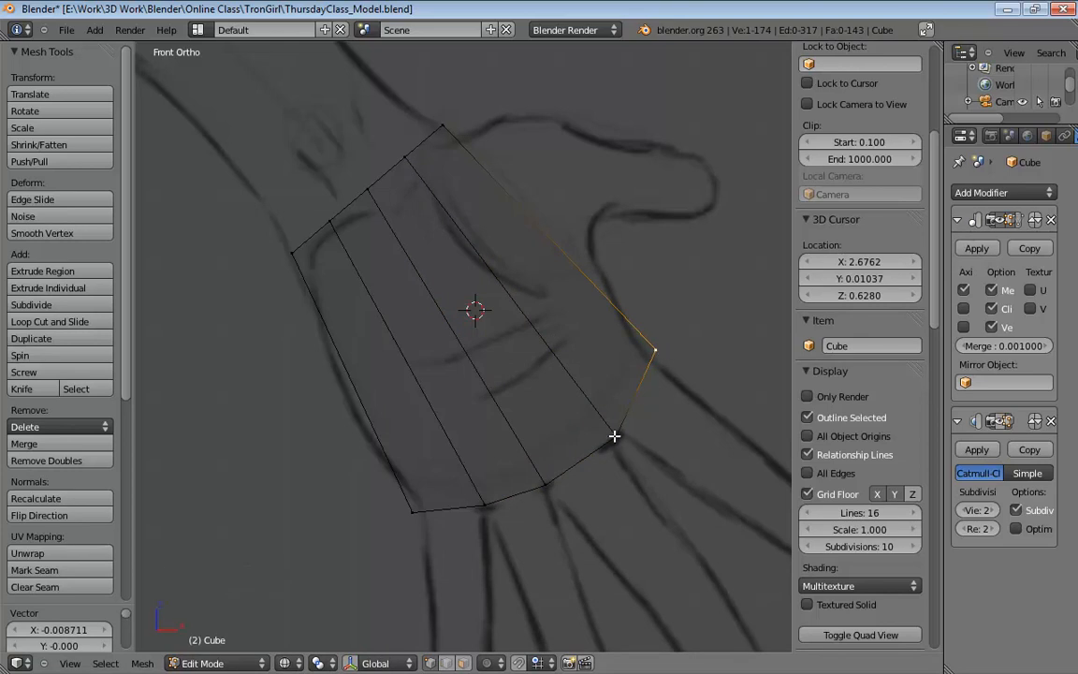
{"action": "left_click", "coordinate": [614, 435]}
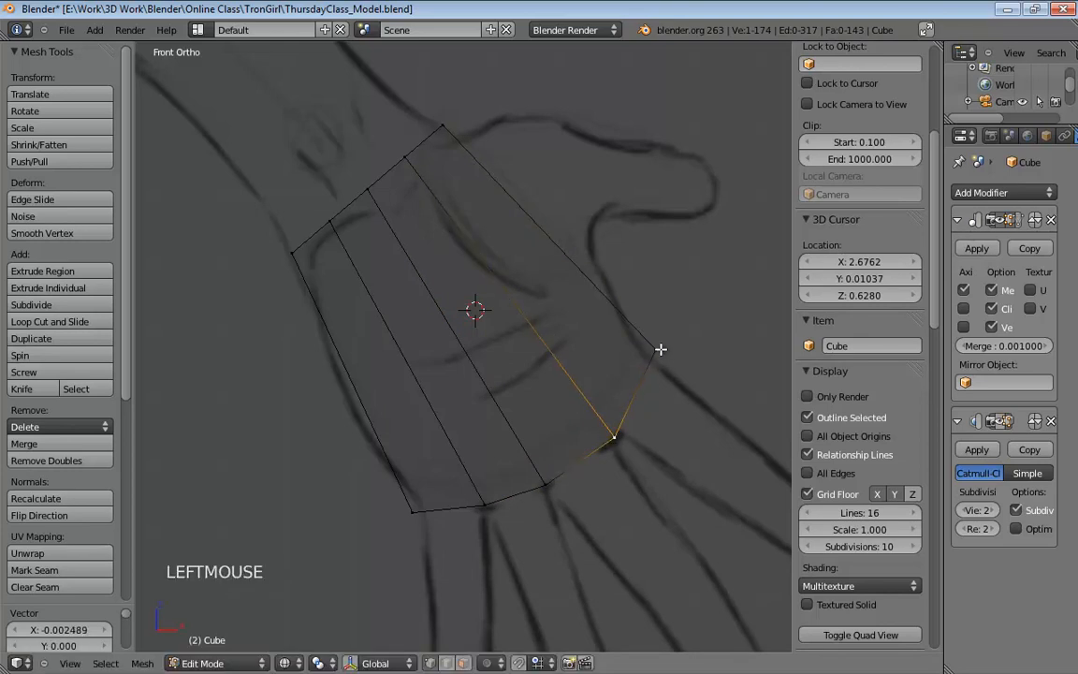
{"action": "left_click_drag", "start_coordinate": [657, 349], "coordinate": [641, 355]}
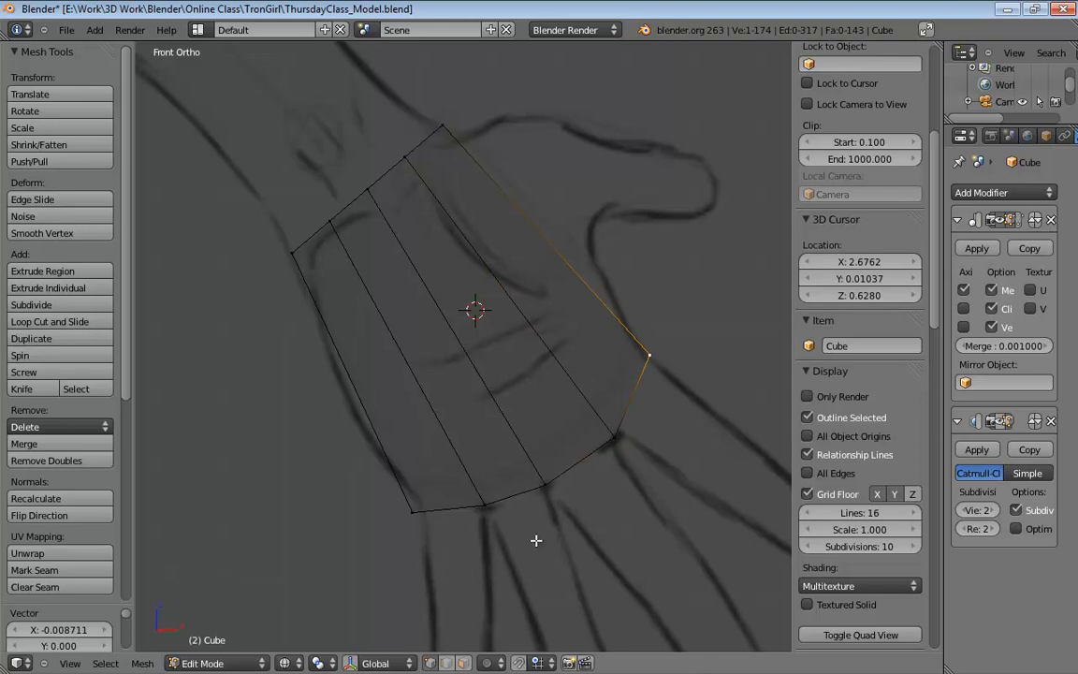
Switch to edge select mode and check the four finger-base edges one by one against the drawn fingers.
{"action": "left_click", "coordinate": [482, 507]}
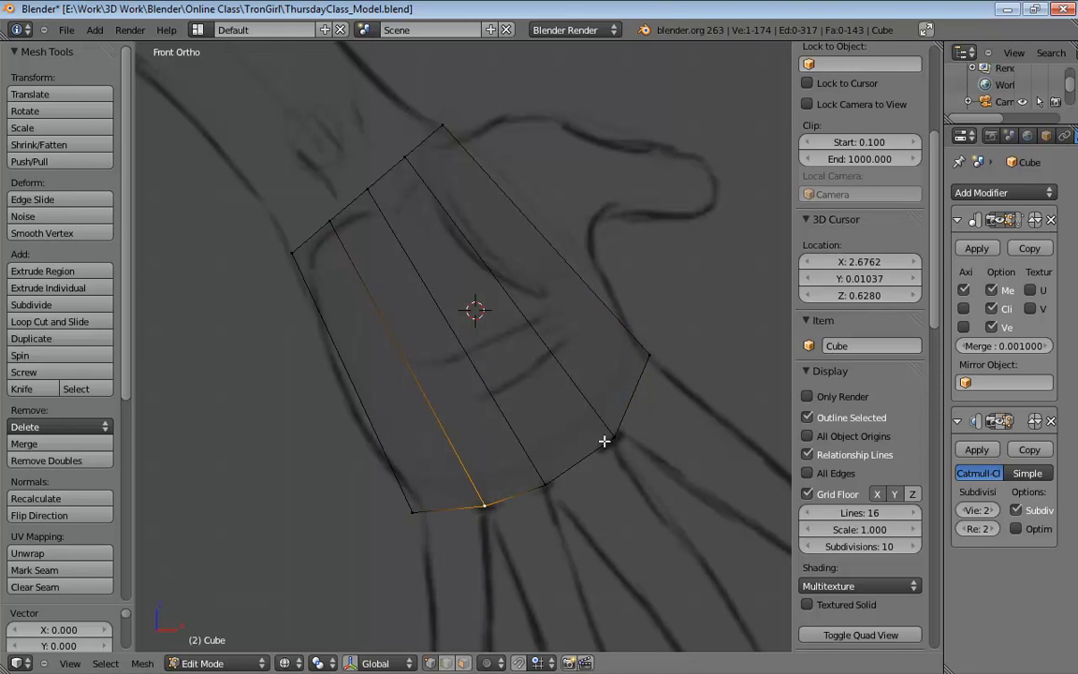
{"action": "left_click", "coordinate": [445, 512]}
{"action": "key", "text": "ctrl+Tab"}
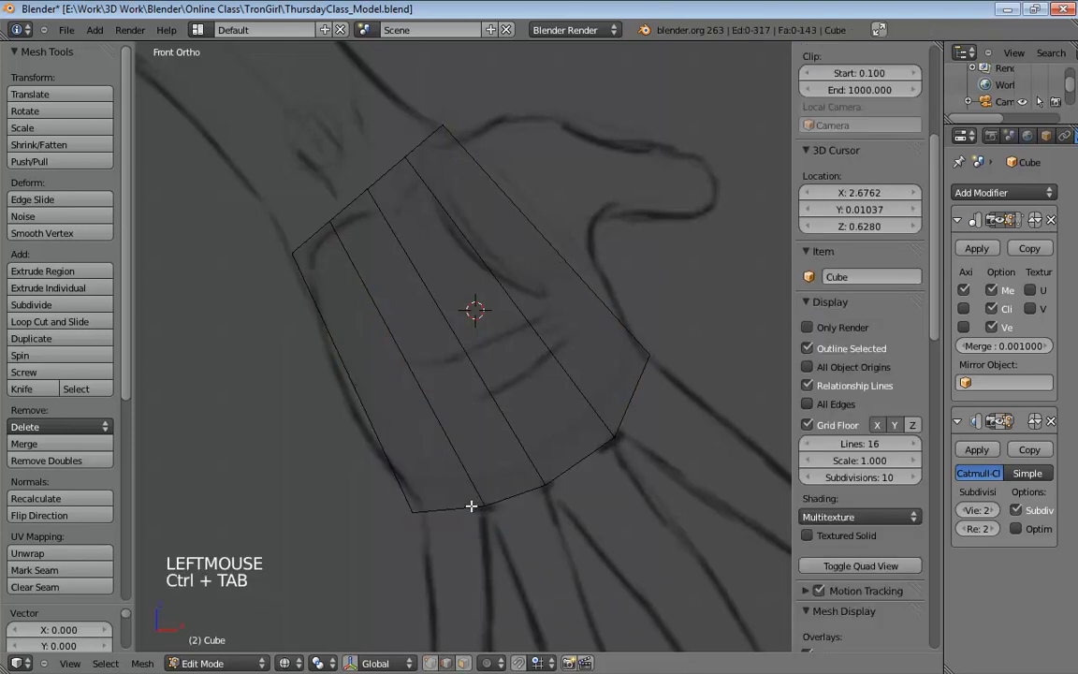
{"action": "left_click", "coordinate": [472, 508]}
{"action": "left_click", "coordinate": [521, 495]}
{"action": "left_click", "coordinate": [570, 466]}
{"action": "left_click", "coordinate": [631, 398]}
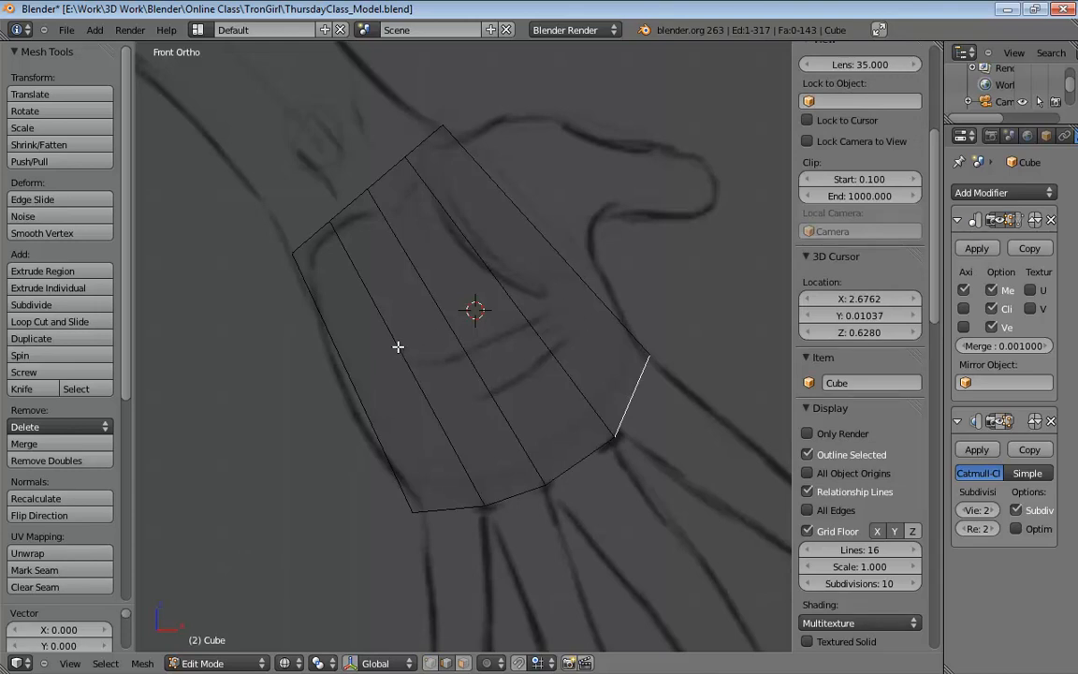
Add one centred loop cut across the palm, from its outer side to the thumb side.
{"action": "key", "text": "ctrl+r"}
{"action": "left_click", "coordinate": [514, 289]}
{"action": "right_click", "coordinate": [514, 289]}
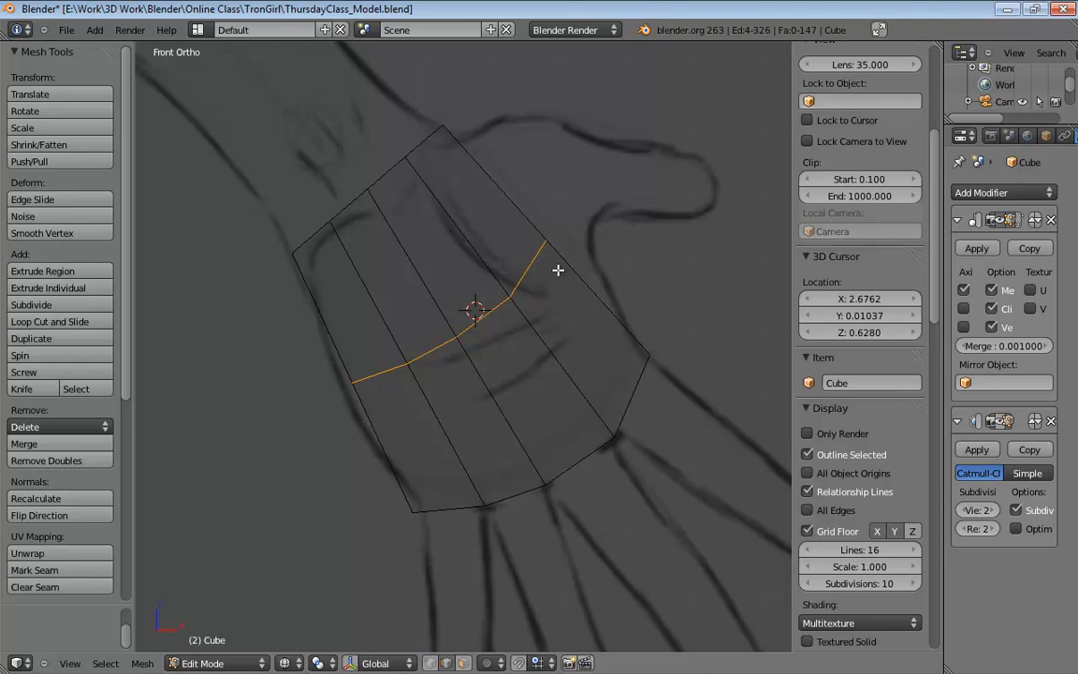
In vertex select mode, fit the ends of the middle loop and the wrist vertices to the drawn palm outline.
{"action": "key", "text": "ctrl+Tab"}
{"action": "left_click", "coordinate": [547, 219]}
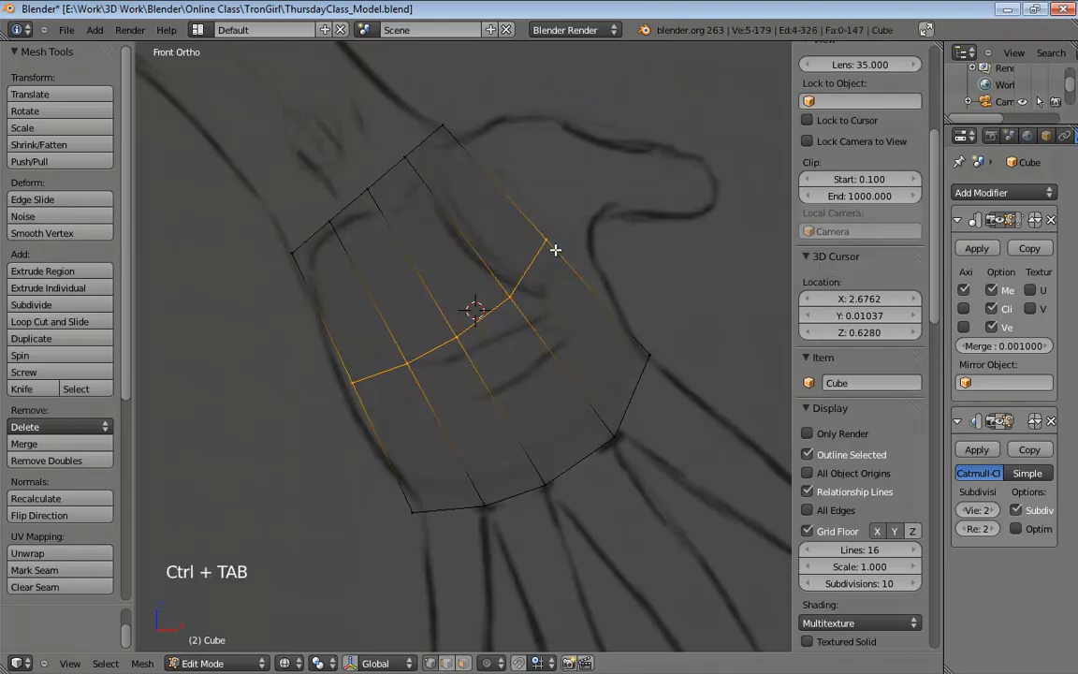
{"action": "left_click_drag", "start_coordinate": [556, 250], "coordinate": [602, 279]}
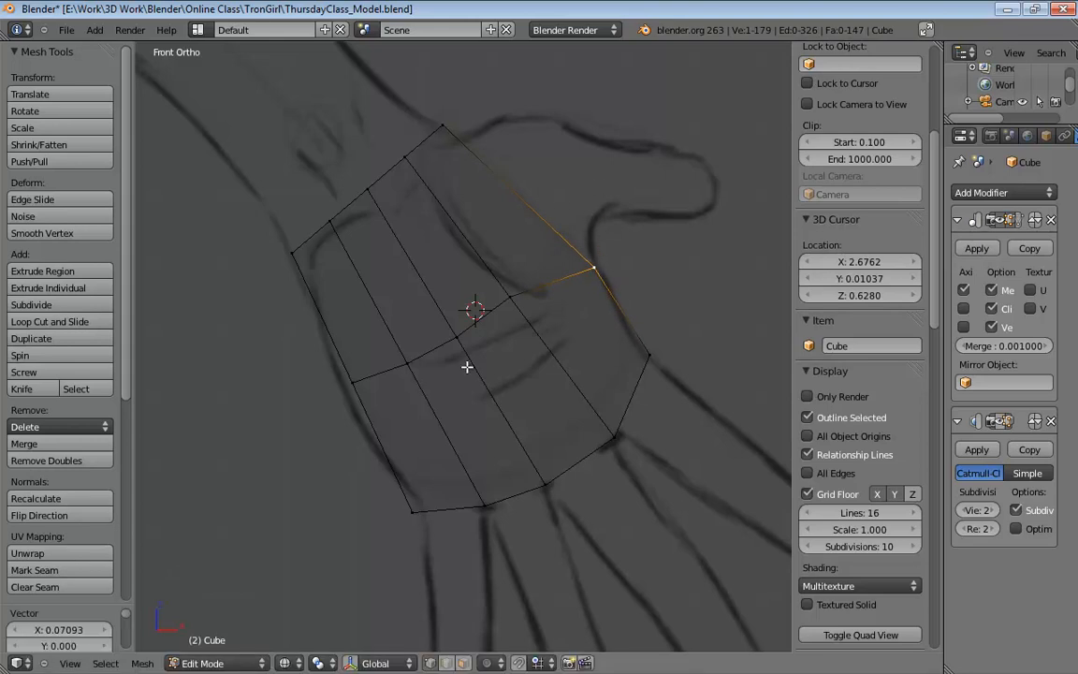
{"action": "left_click_drag", "start_coordinate": [355, 386], "coordinate": [339, 404]}
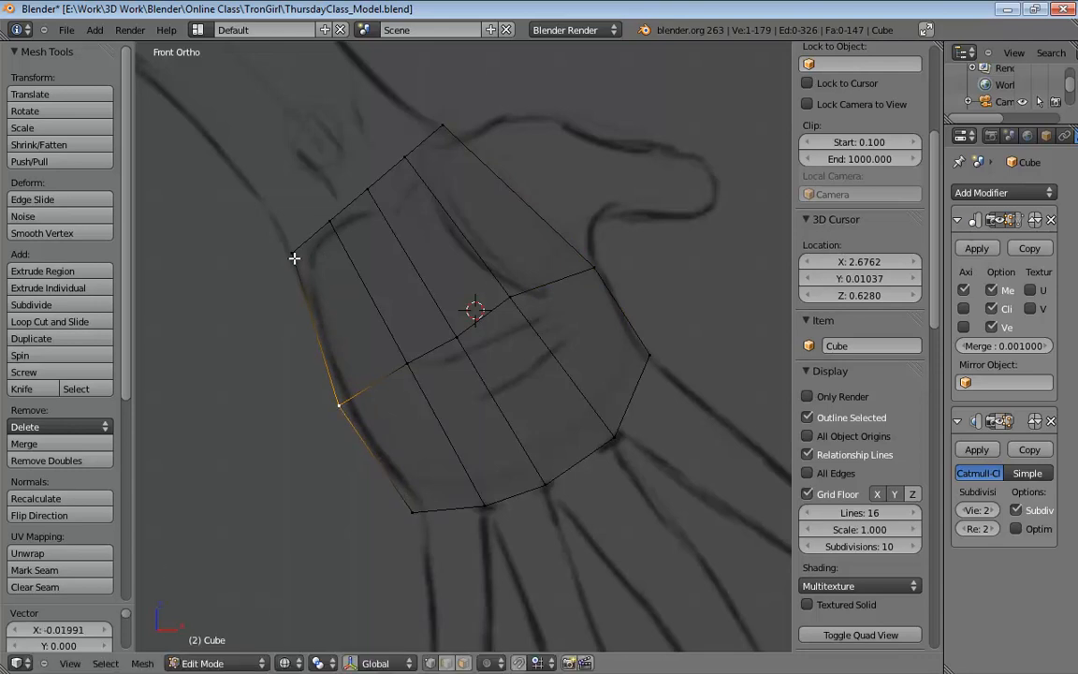
{"action": "left_click_drag", "start_coordinate": [295, 259], "coordinate": [306, 267]}
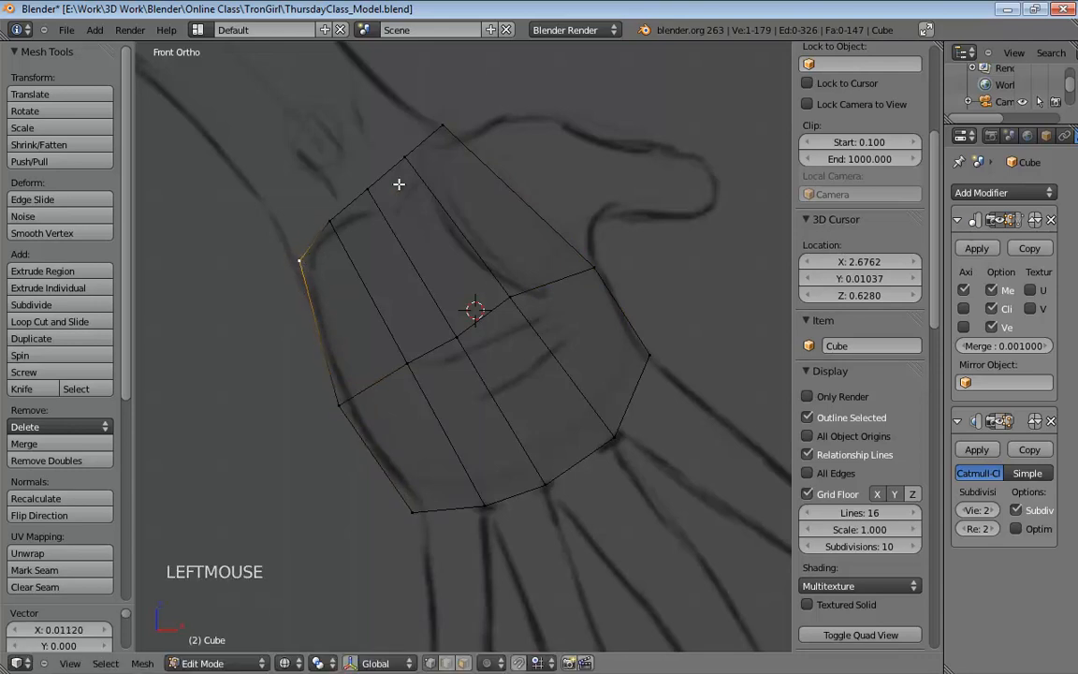
{"action": "left_click_drag", "start_coordinate": [375, 185], "coordinate": [412, 162]}
{"action": "left_click_drag", "start_coordinate": [452, 128], "coordinate": [457, 137]}
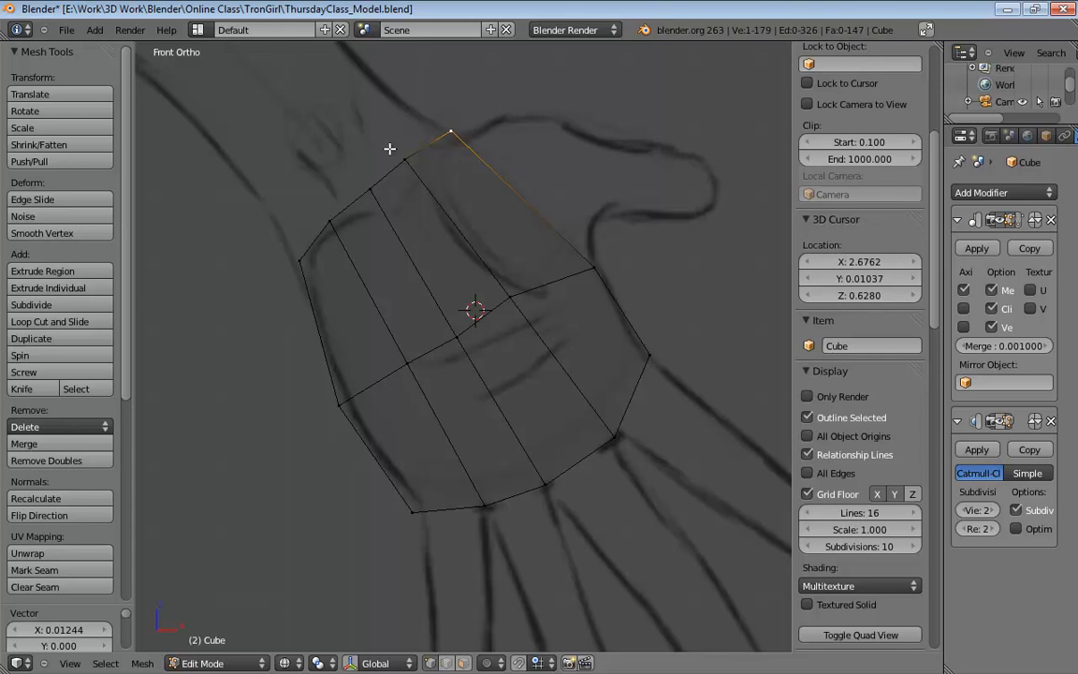
In right orthographic view, select all palm vertices and move them about -0.026 along Y onto the side drawing of the hand.
{"action": "middle_click_drag", "start_coordinate": [604, 385], "coordinate": [462, 381]}
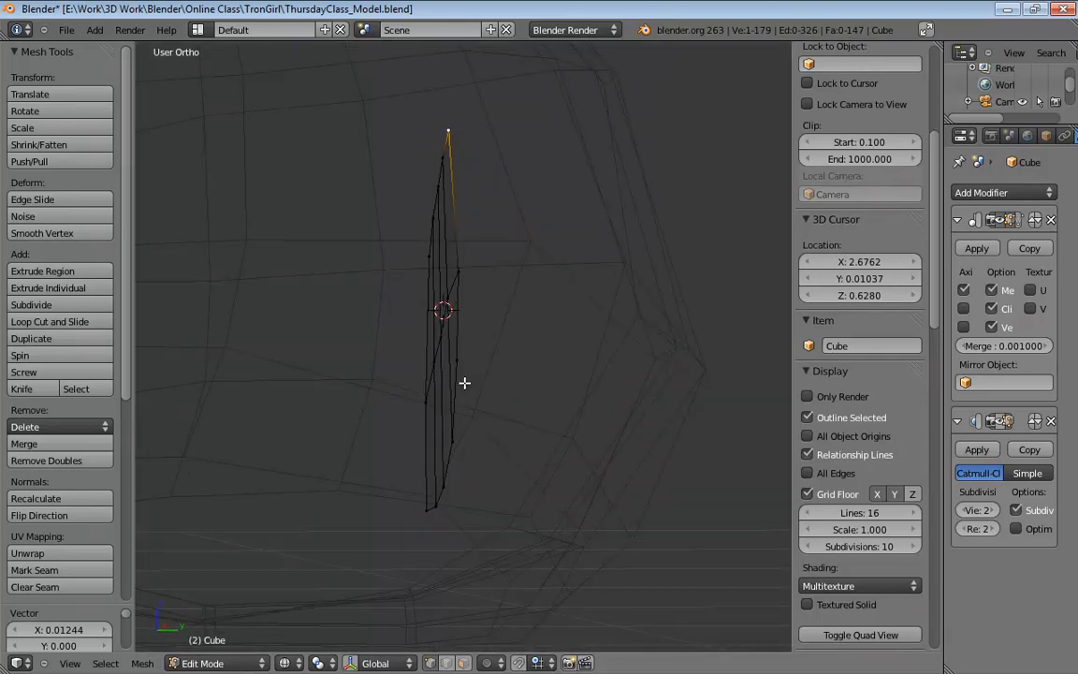
{"action": "key", "text": "KP_3"}
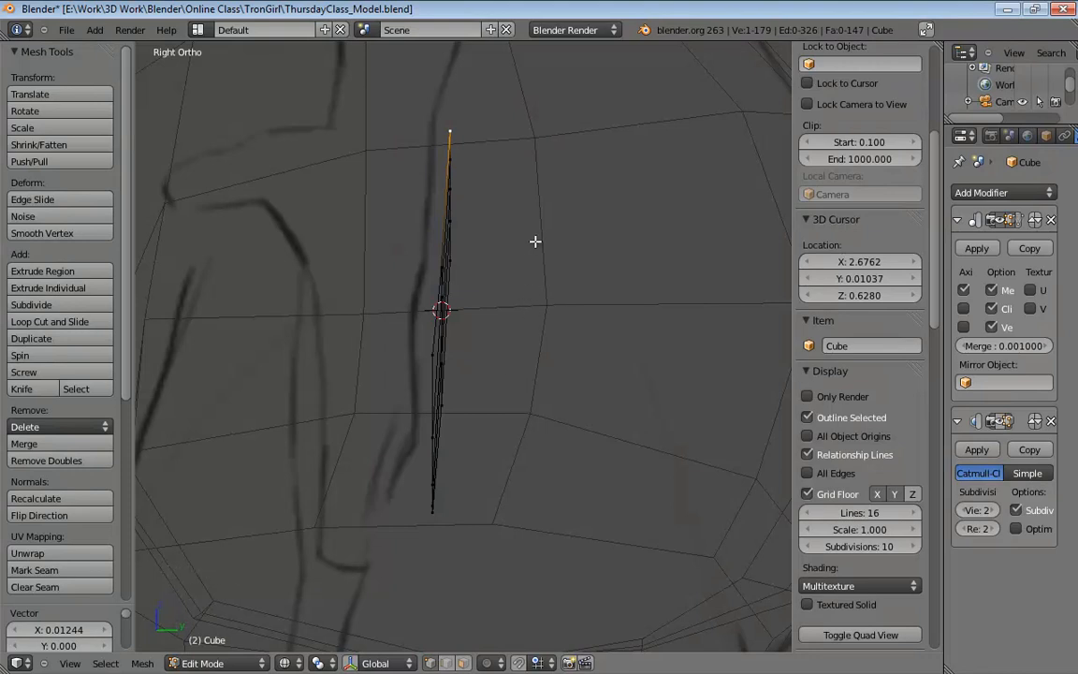
{"action": "key", "text": "b"}
{"action": "left_click_drag", "start_coordinate": [532, 110], "coordinate": [380, 555]}
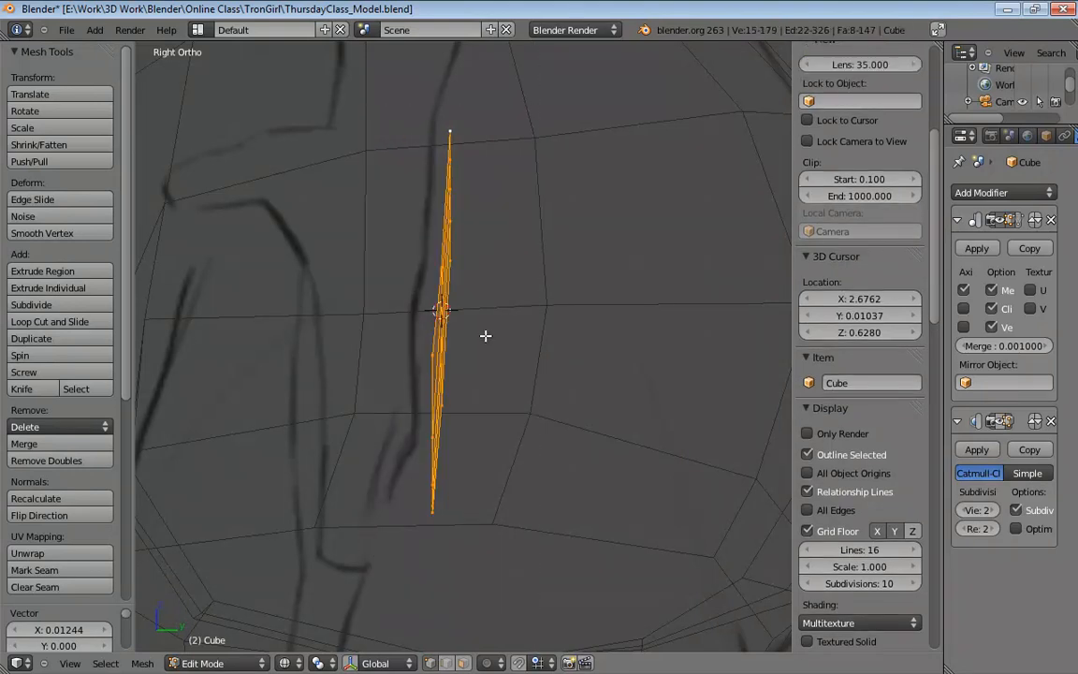
{"action": "key", "text": "g"}
{"action": "key", "text": "y"}
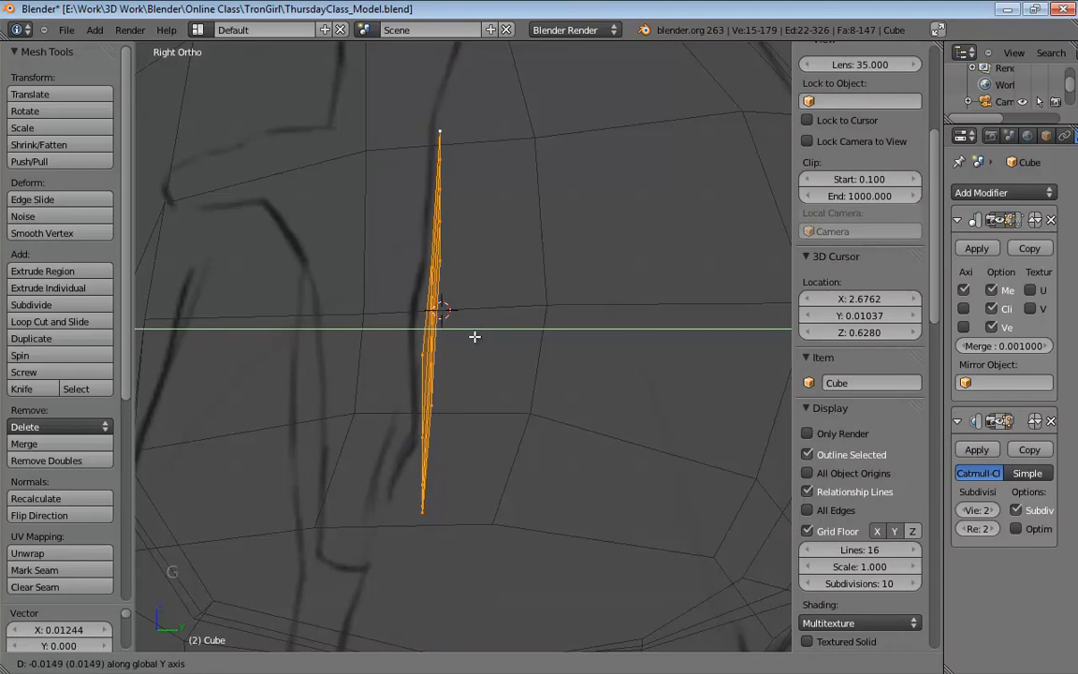
{"action": "left_click", "coordinate": [468, 336]}
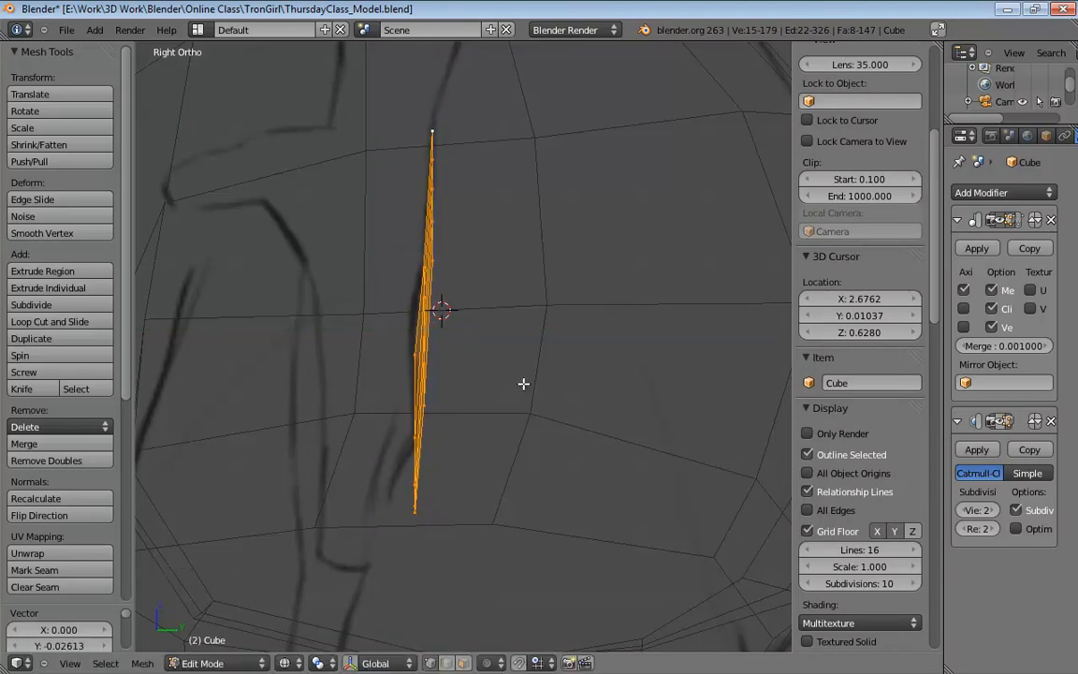
Select the five vertices of the palm's middle loop and move them about -0.014 along Y in right view.
{"action": "middle_click_drag", "start_coordinate": [540, 360], "coordinate": [397, 298]}
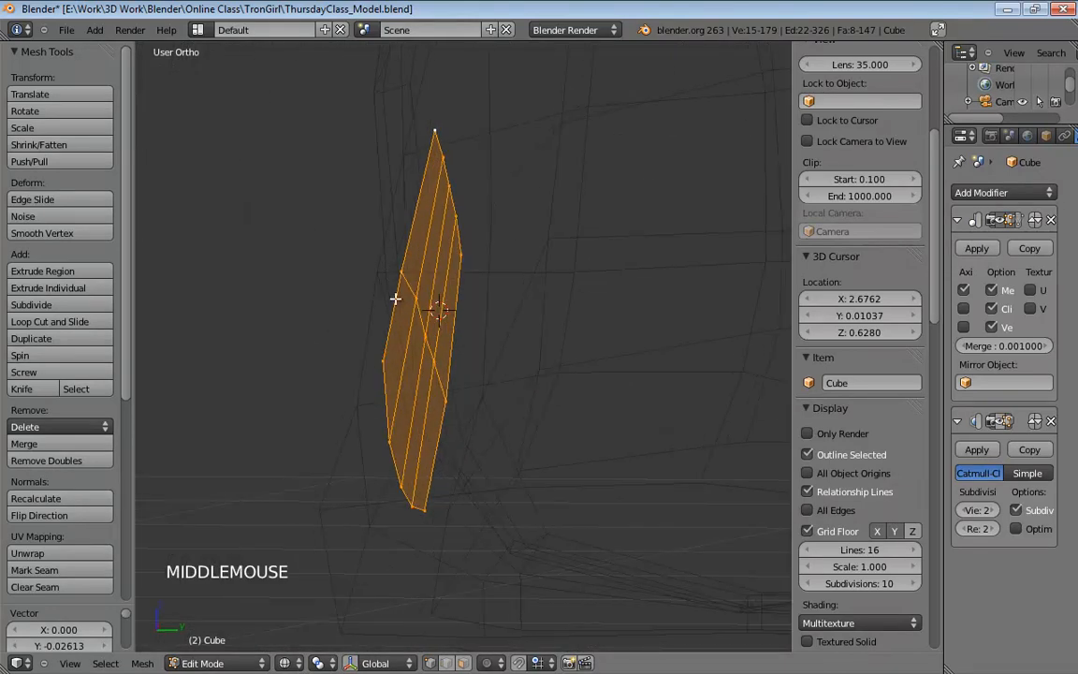
{"action": "left_click", "coordinate": [409, 300]}
{"action": "left_click", "coordinate": [430, 315], "text": "shift"}
{"action": "left_click", "coordinate": [426, 332], "text": "shift"}
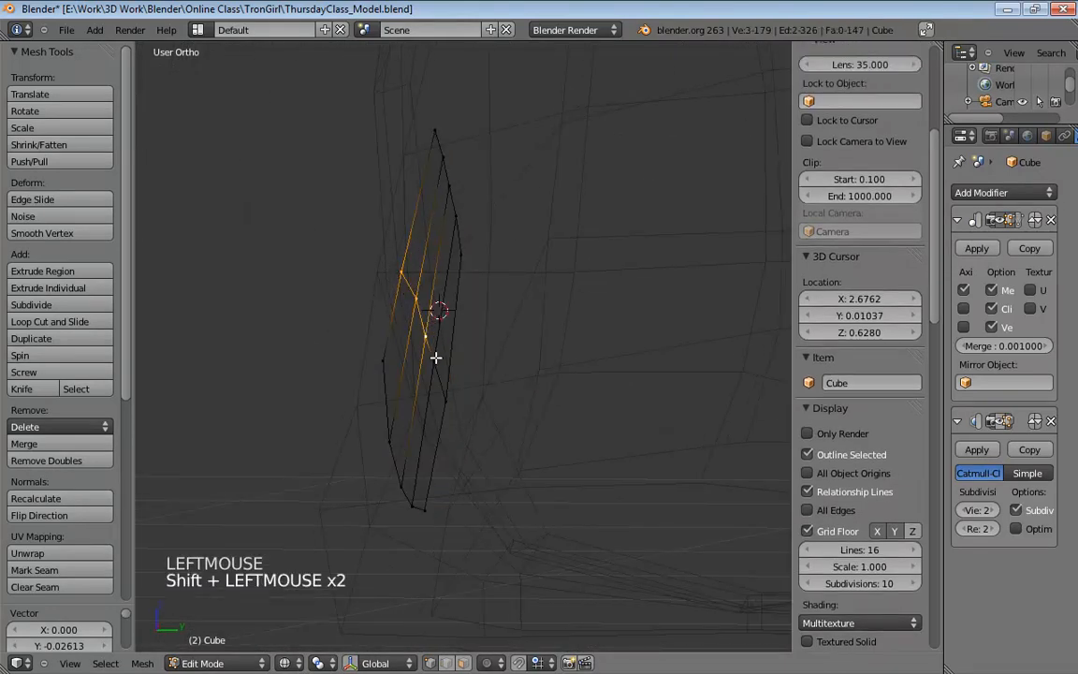
{"action": "left_click", "coordinate": [436, 357], "text": "shift"}
{"action": "left_click", "coordinate": [450, 390], "text": "shift"}
{"action": "middle_click_drag", "start_coordinate": [451, 389], "coordinate": [581, 375]}
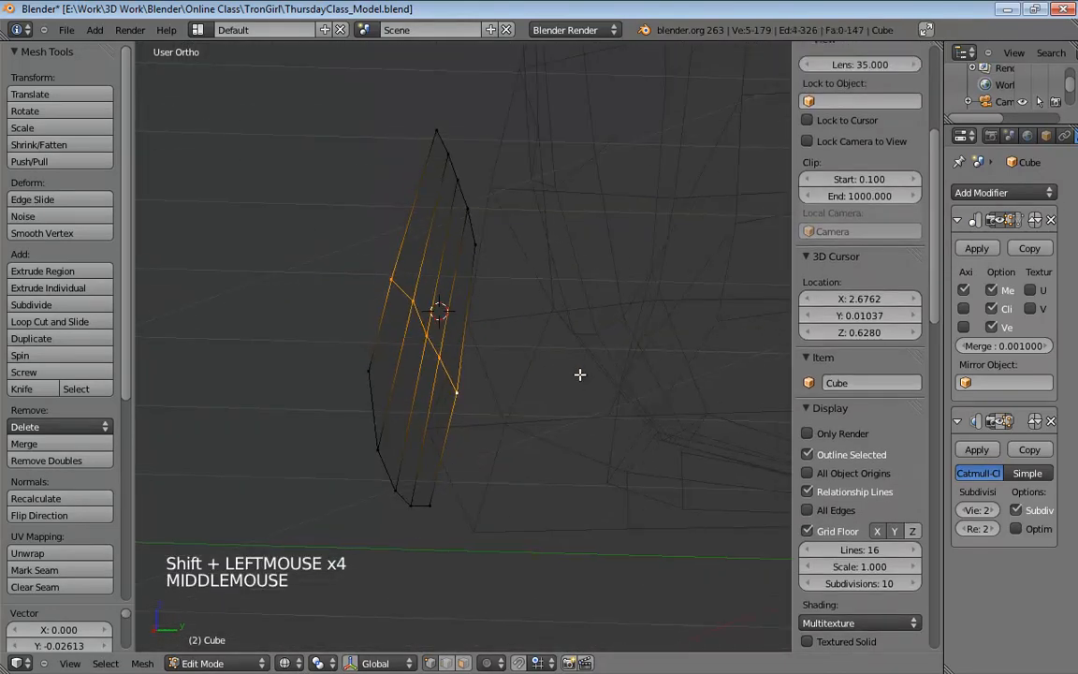
{"action": "key", "text": "KP_3"}
{"action": "key", "text": "g"}
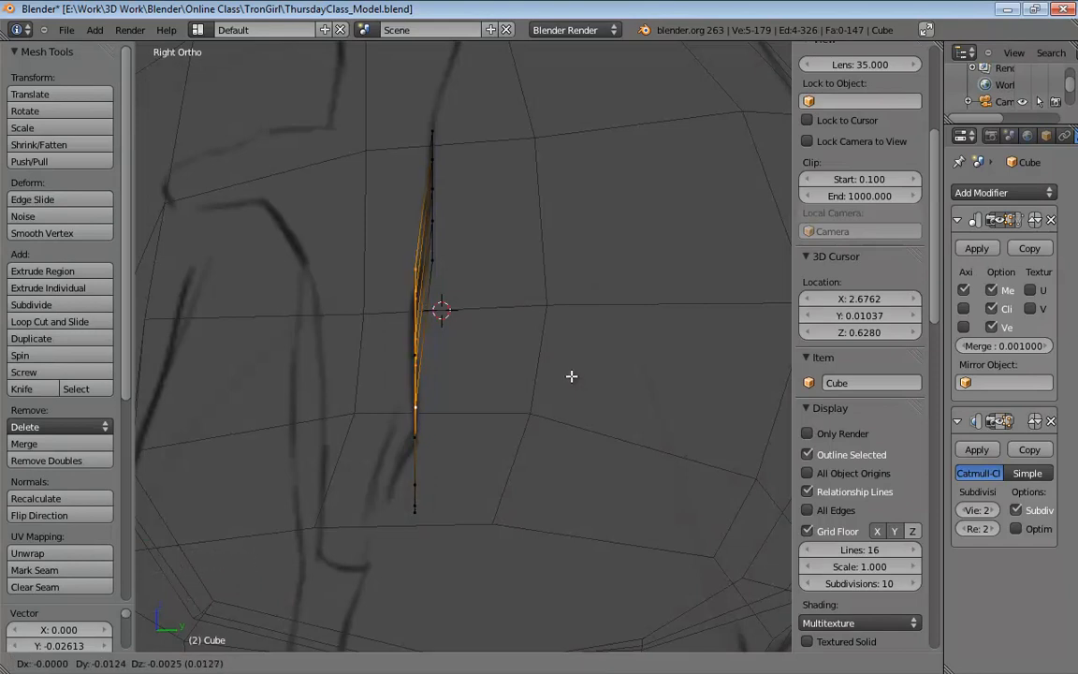
{"action": "left_click", "coordinate": [590, 381]}
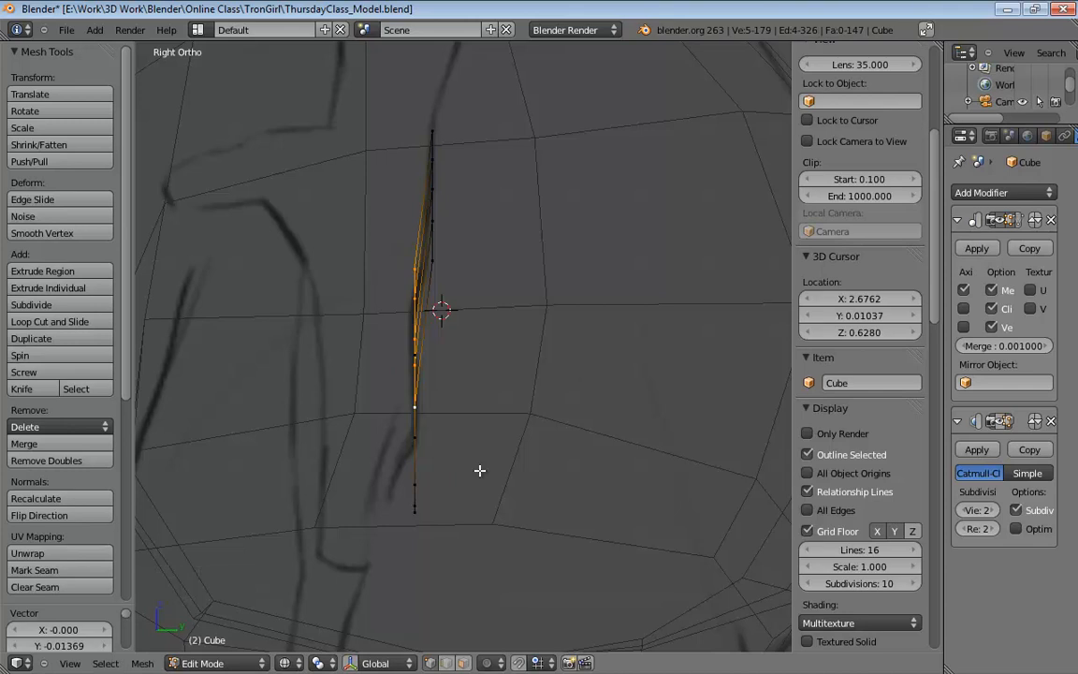
Display the palm mesh in solid shading and turn it to face the view.
{"action": "middle_click_drag", "start_coordinate": [480, 471], "coordinate": [567, 437]}
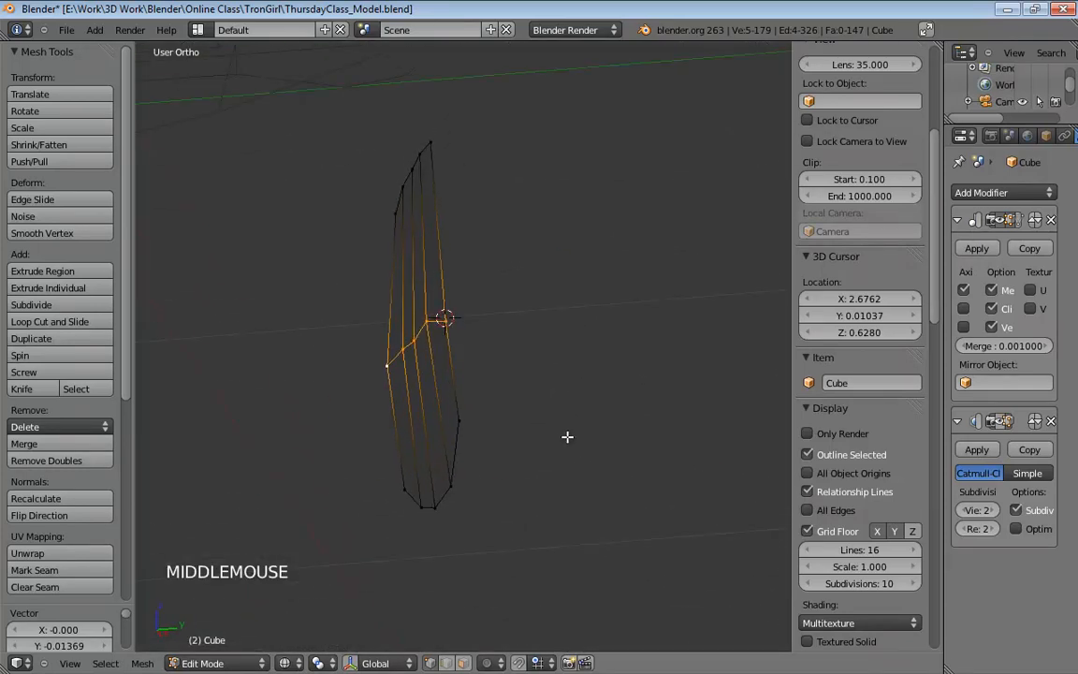
{"action": "key", "text": "z"}
{"action": "mouse_move", "coordinate": [566, 368]}
{"action": "middle_mouse_down"}
{"action": "mouse_move", "coordinate": [361, 303]}
{"action": "mouse_move", "coordinate": [607, 351]}
{"action": "middle_mouse_up"}
{"action": "middle_click_drag", "start_coordinate": [467, 278], "coordinate": [476, 278]}
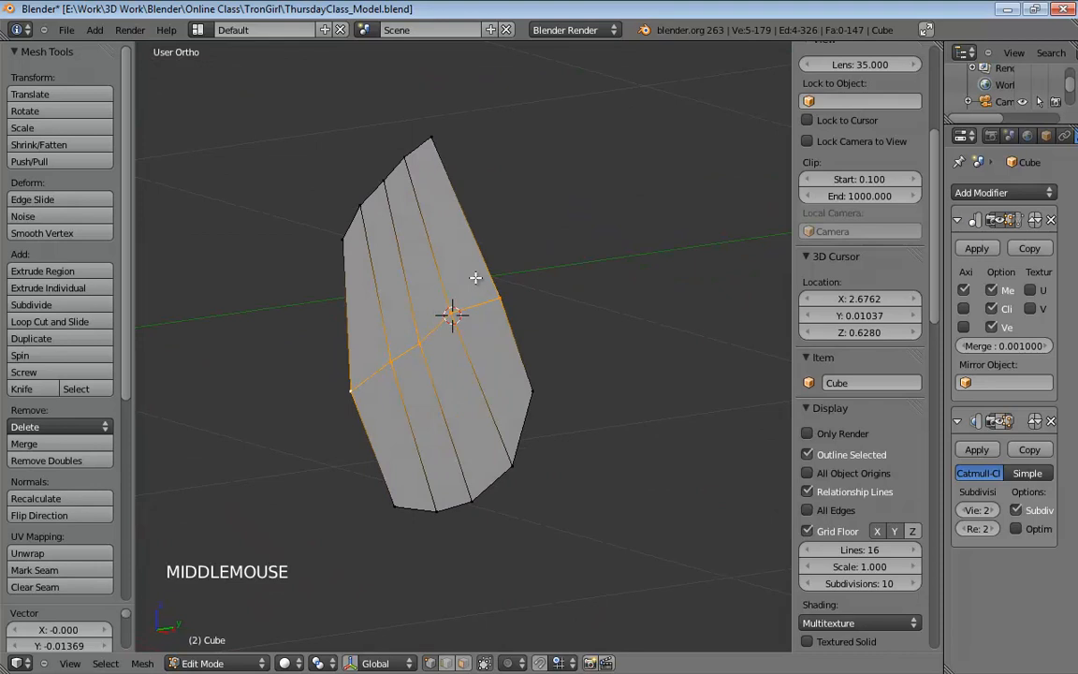
Select all eight palm faces in face select mode and extrude them in right view to the hand thickness of the side drawing.
{"action": "key", "text": "ctrl+Tab"}
{"action": "left_click", "coordinate": [464, 248]}
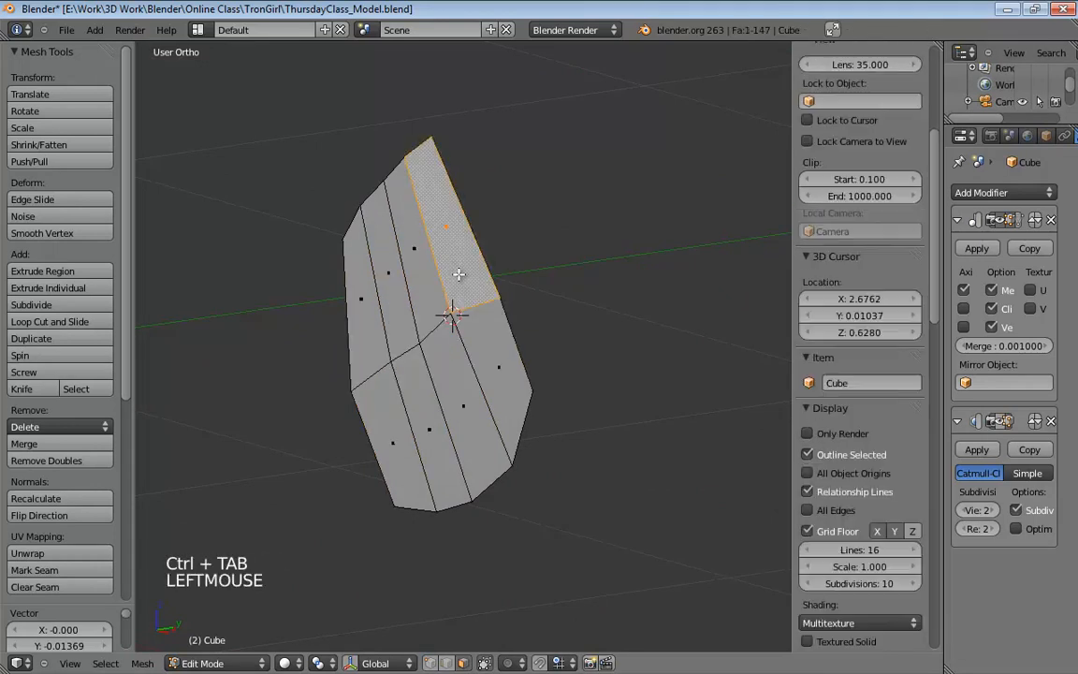
{"action": "left_click", "coordinate": [409, 305], "text": "shift"}
{"action": "left_click", "coordinate": [379, 334], "text": "shift"}
{"action": "left_click", "coordinate": [367, 339], "text": "shift"}
{"action": "left_click", "coordinate": [384, 401], "text": "shift"}
{"action": "left_click", "coordinate": [423, 393], "text": "shift"}
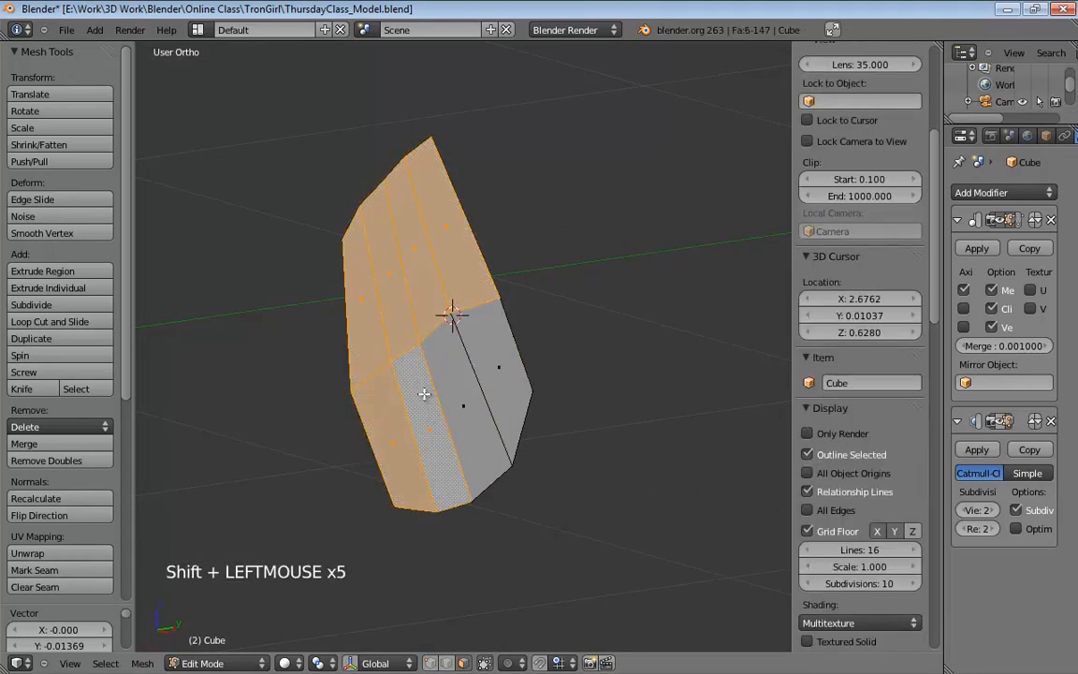
{"action": "left_click", "coordinate": [456, 383], "text": "shift"}
{"action": "left_click", "coordinate": [494, 370], "text": "shift"}
{"action": "middle_click_drag", "start_coordinate": [631, 333], "coordinate": [588, 331]}
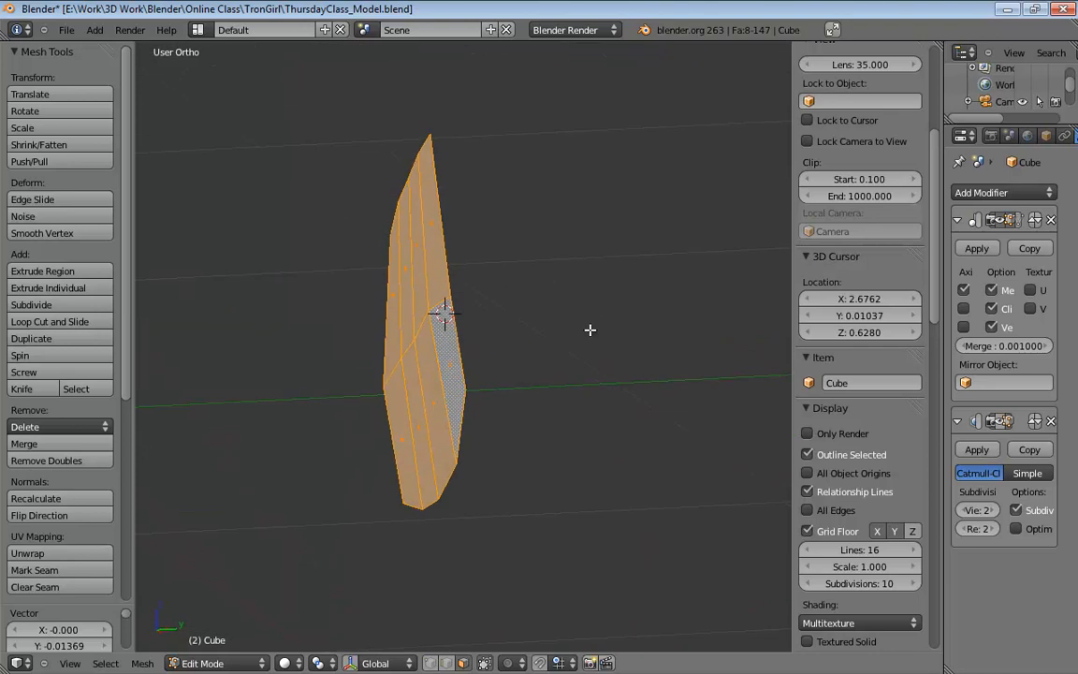
{"action": "key", "text": "KP_3"}
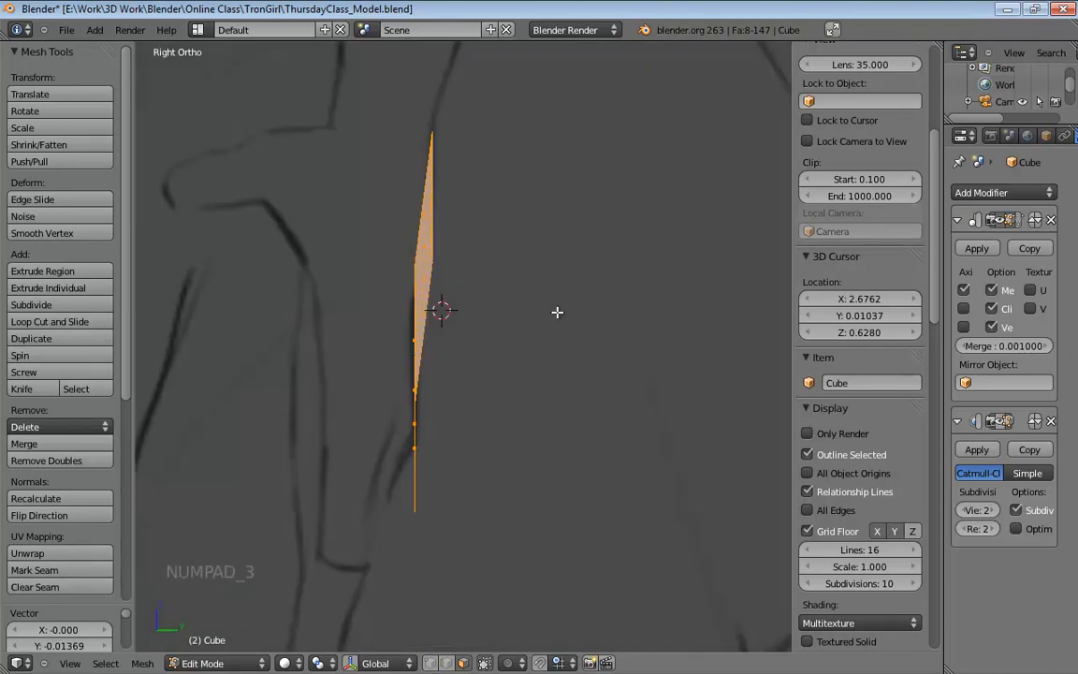
{"action": "key", "text": "e"}
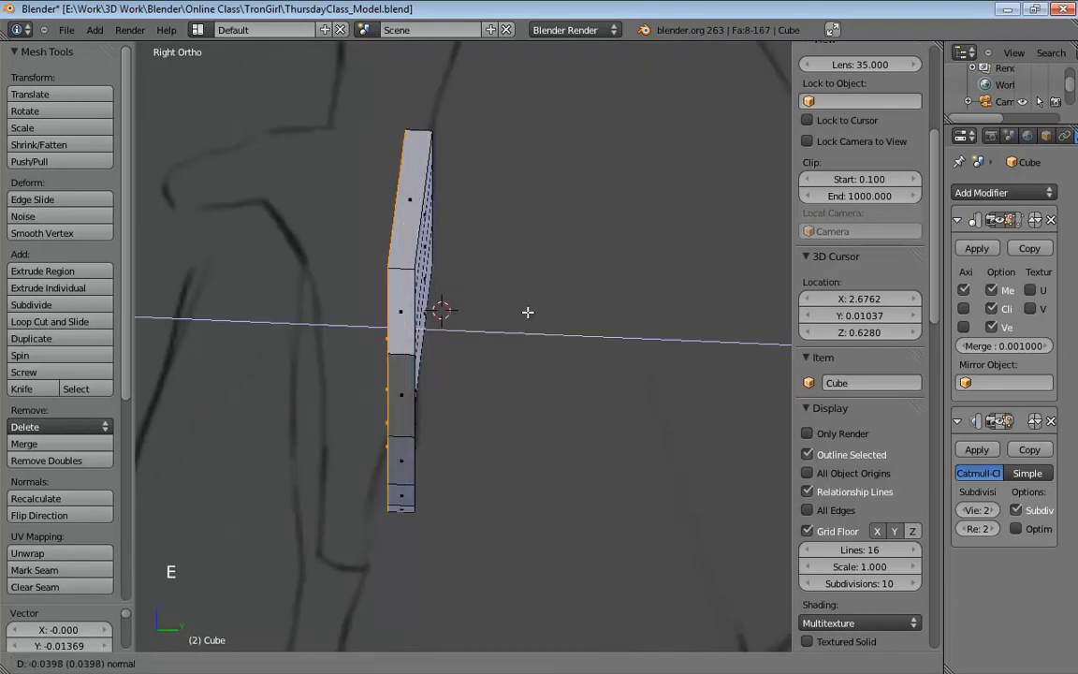
{"action": "left_click", "coordinate": [461, 304]}
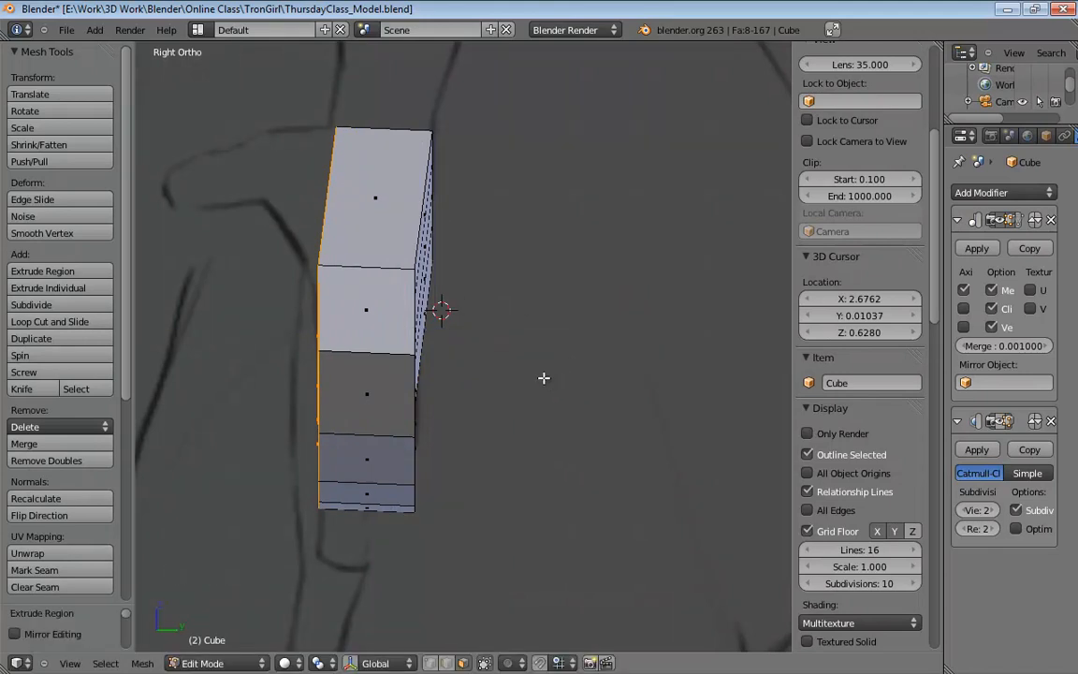
Inspect the extruded palm in perspective and compare it with the drawn finger bases in front orthographic view.
{"action": "middle_click_drag", "start_coordinate": [510, 366], "coordinate": [456, 346]}
{"action": "key", "text": "KP_5"}
{"action": "scroll", "coordinate": [608, 379], "scroll_direction": "down", "scroll_amount": 4}
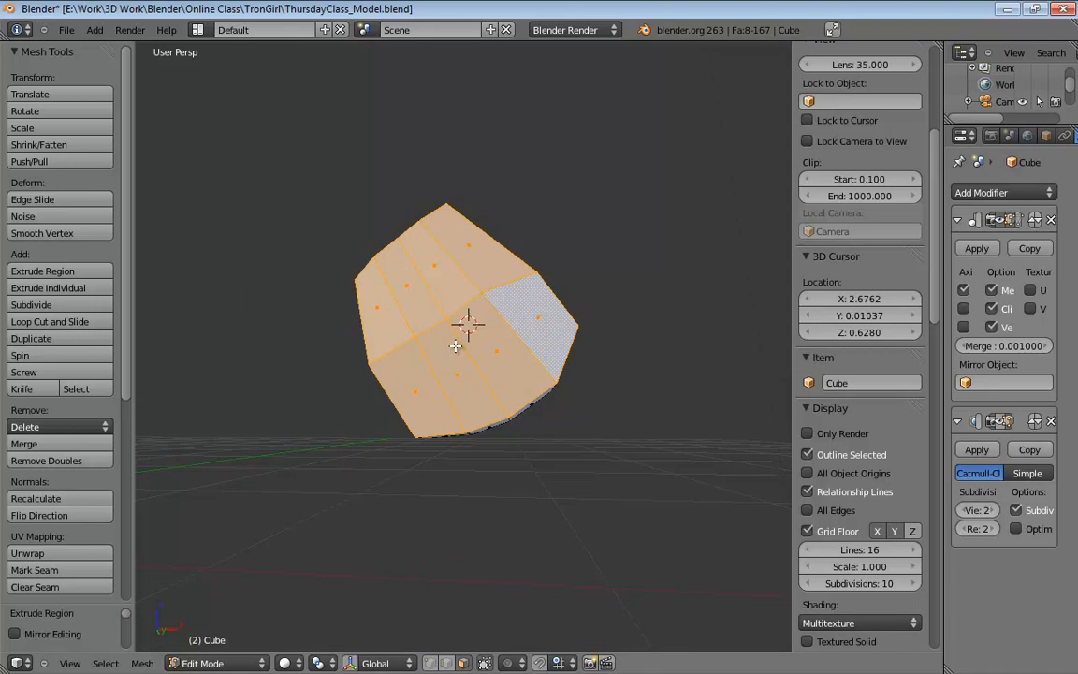
{"action": "middle_click_drag", "start_coordinate": [455, 346], "coordinate": [479, 350]}
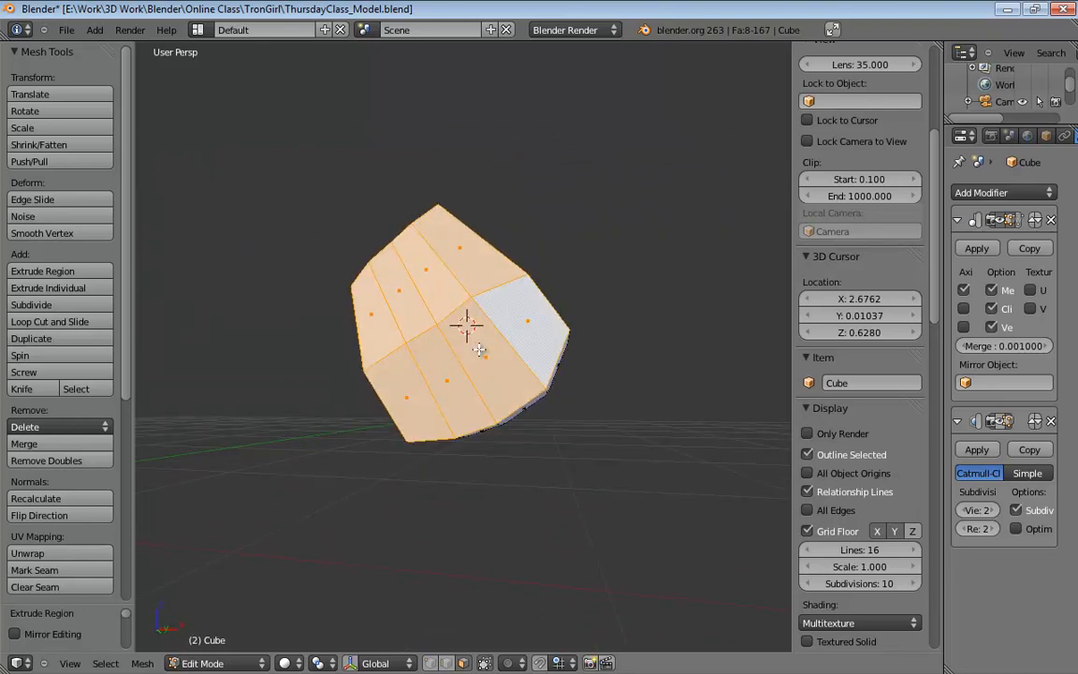
{"action": "key", "text": "KP_1"}
{"action": "key", "text": "KP_5"}
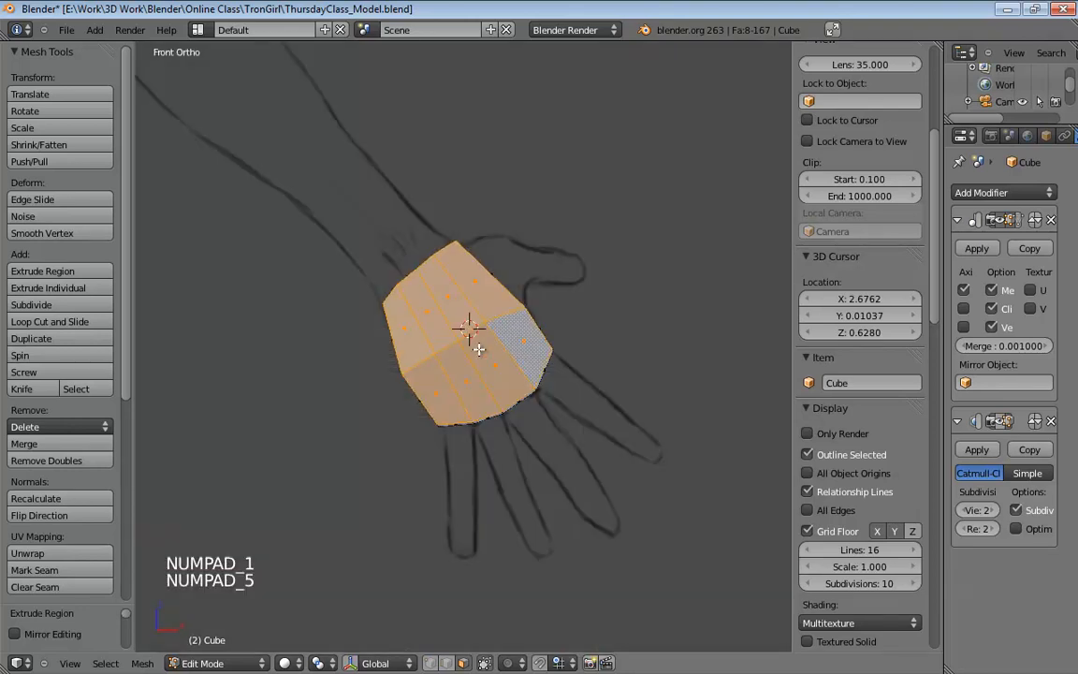
{"action": "scroll", "coordinate": [468, 402], "scroll_direction": "up", "scroll_amount": 4}
{"action": "middle_click_drag", "start_coordinate": [518, 438], "coordinate": [453, 351], "text": "shift"}
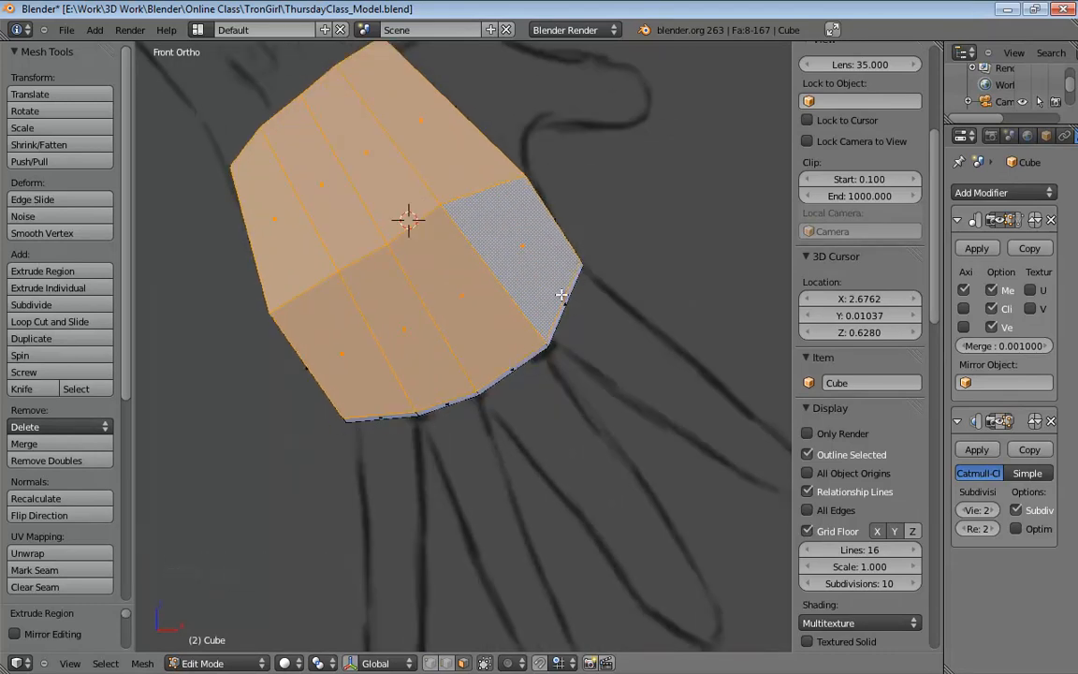
Clear the face selection and select only the two side faces along the little-finger edge of the palm.
{"action": "middle_click_drag", "start_coordinate": [541, 274], "coordinate": [422, 334]}
{"action": "left_click", "coordinate": [520, 267], "text": "shift"}
{"action": "left_click", "coordinate": [510, 328], "text": "shift"}
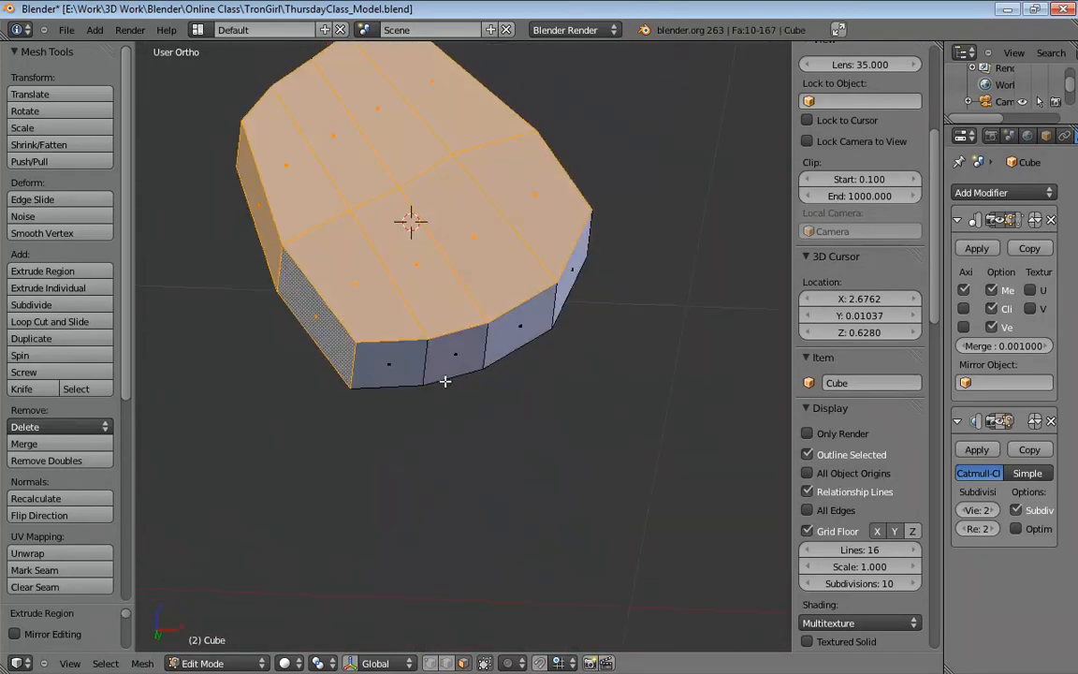
{"action": "key", "text": "a"}
{"action": "middle_click_drag", "start_coordinate": [384, 379], "coordinate": [378, 307]}
{"action": "left_click", "coordinate": [327, 212]}
{"action": "left_click", "coordinate": [379, 295], "text": "shift"}
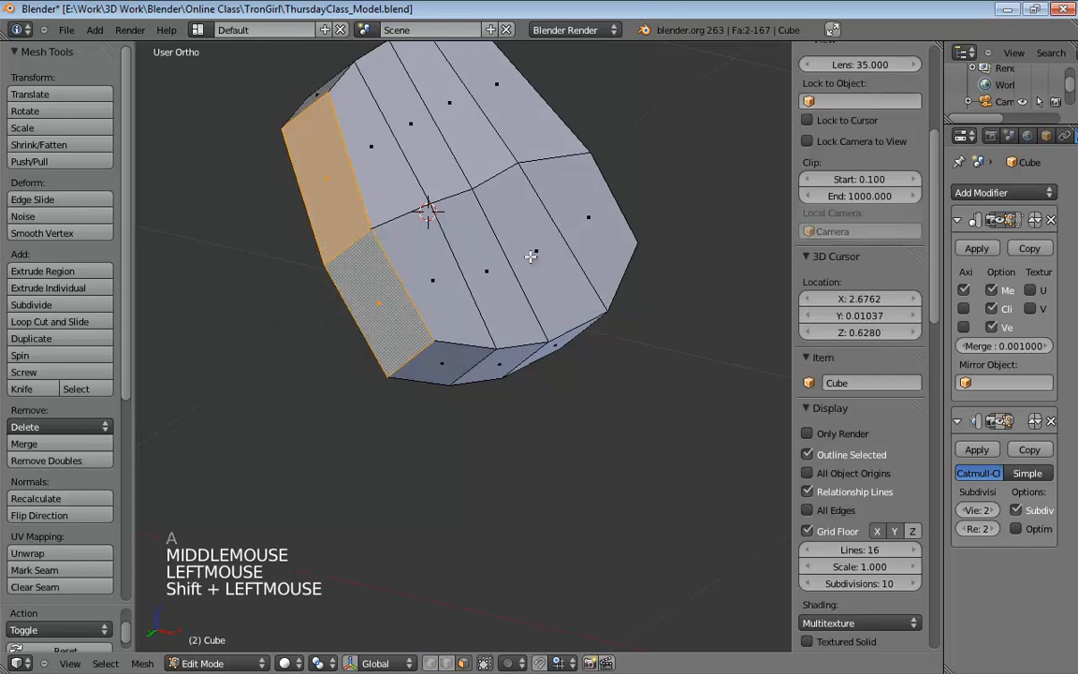
Examine the palm block and its little-finger side faces in front, orthographic and perspective views.
{"action": "middle_click_drag", "start_coordinate": [531, 256], "coordinate": [515, 307]}
{"action": "key", "text": "KP_5"}
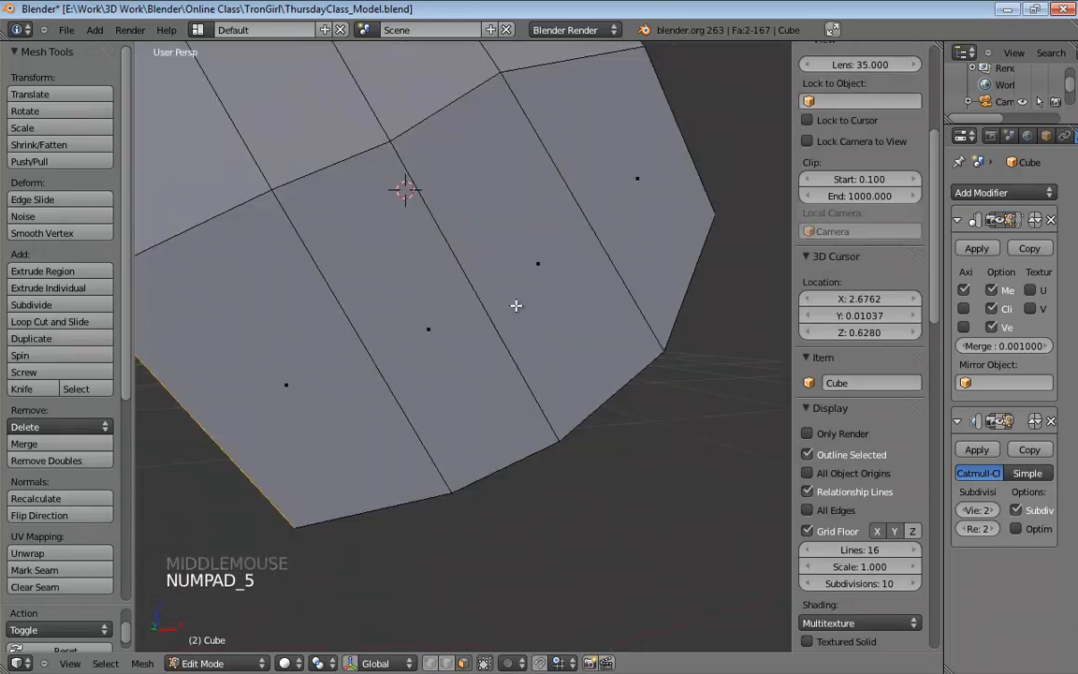
{"action": "key", "text": "KP_5"}
{"action": "key", "text": "KP_1"}
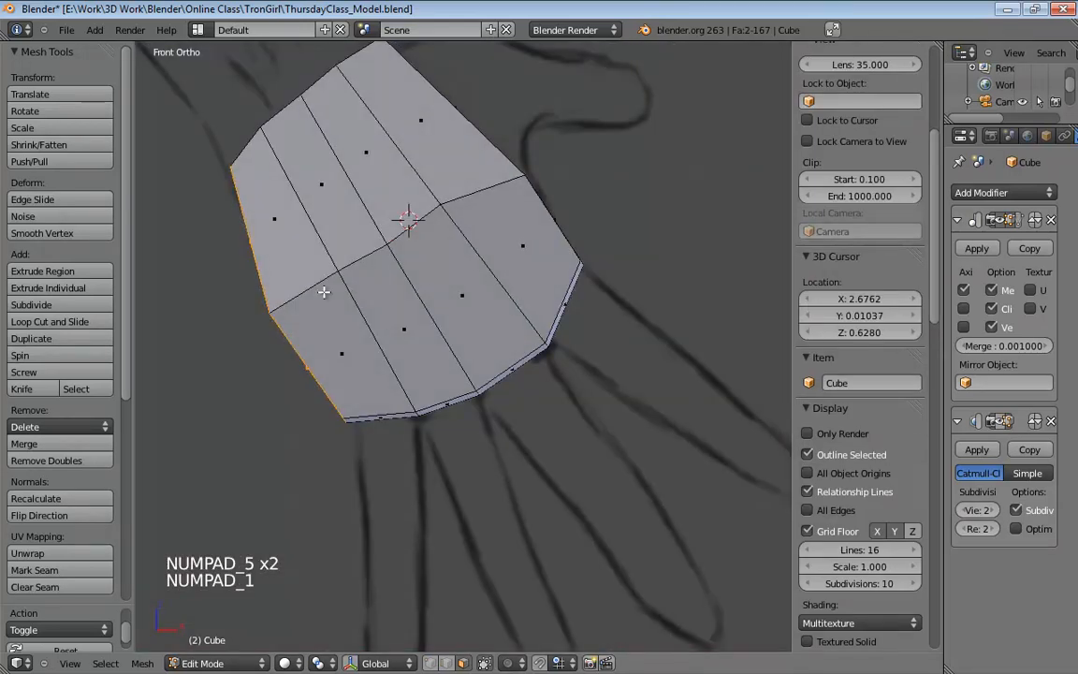
{"action": "middle_click_drag", "start_coordinate": [325, 305], "coordinate": [335, 303]}
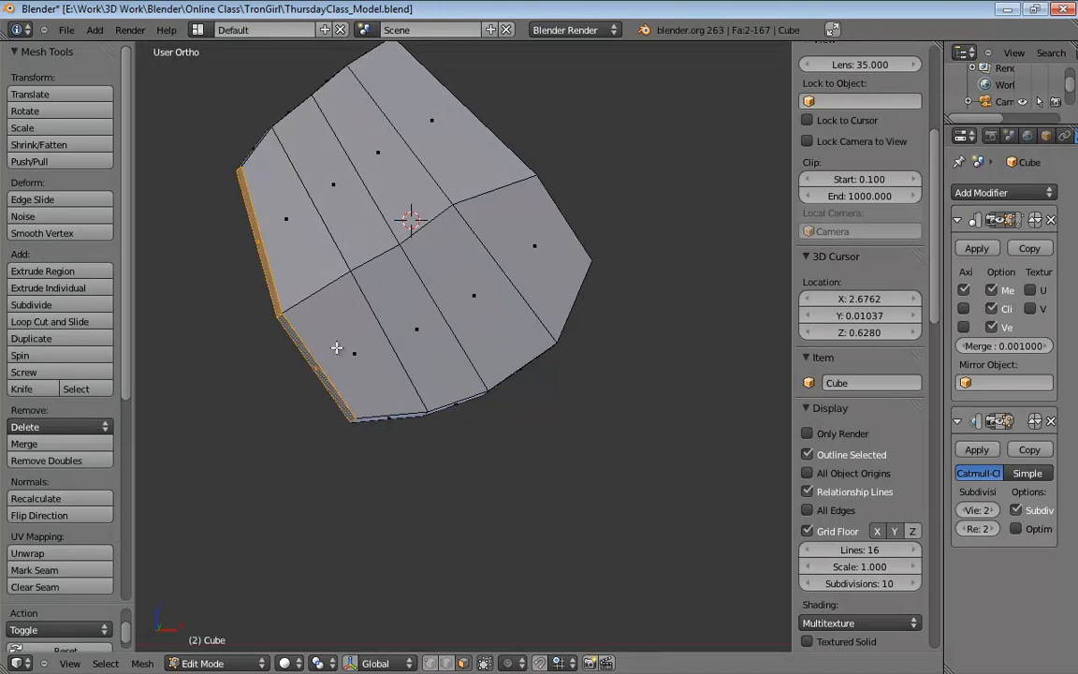
{"action": "middle_click_drag", "start_coordinate": [336, 278], "coordinate": [514, 317]}
{"action": "key", "text": "KP_5"}
{"action": "scroll", "coordinate": [384, 265], "scroll_direction": "down", "scroll_amount": 3}
{"action": "scroll", "coordinate": [511, 305], "scroll_direction": "down", "scroll_amount": 1}
Turn on proportional editing and move the two little-finger side faces about -0.024 along Y with a proportional size of 0.26.
{"action": "key", "text": "g"}
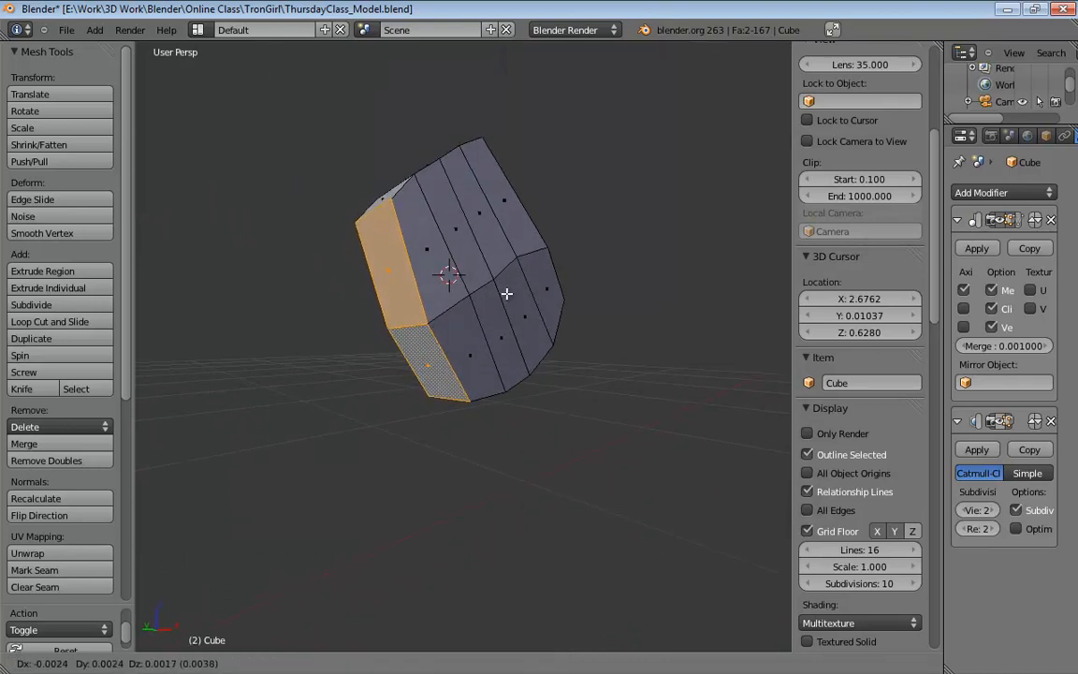
{"action": "right_click", "coordinate": [507, 294]}
{"action": "key", "text": "o"}
{"action": "key", "text": "o"}
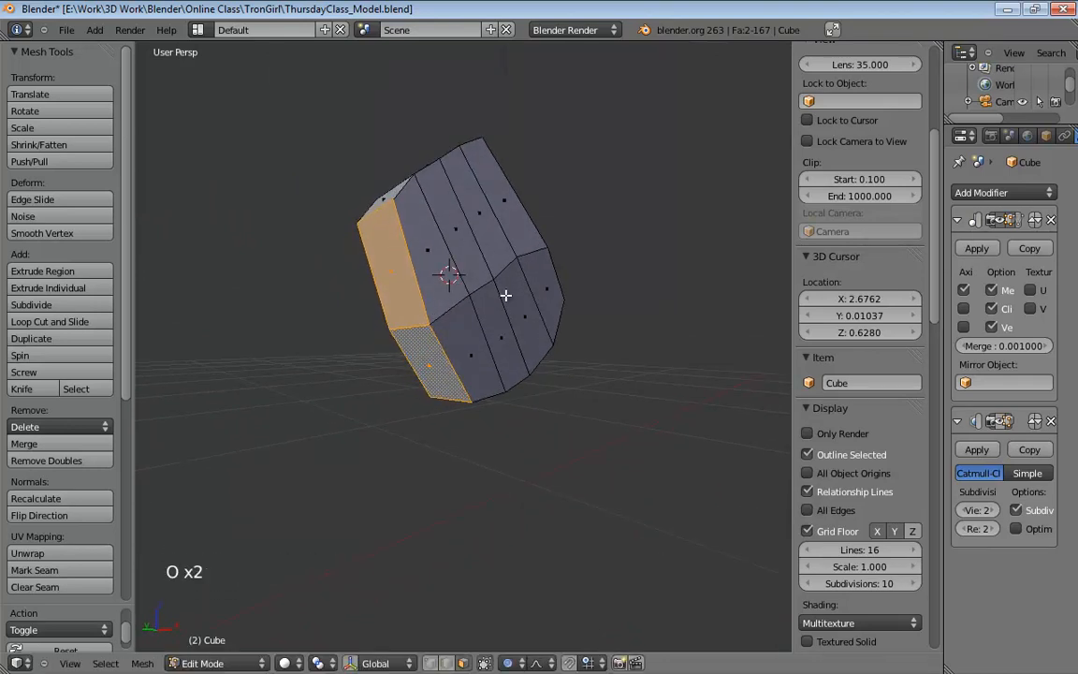
{"action": "key", "text": "g"}
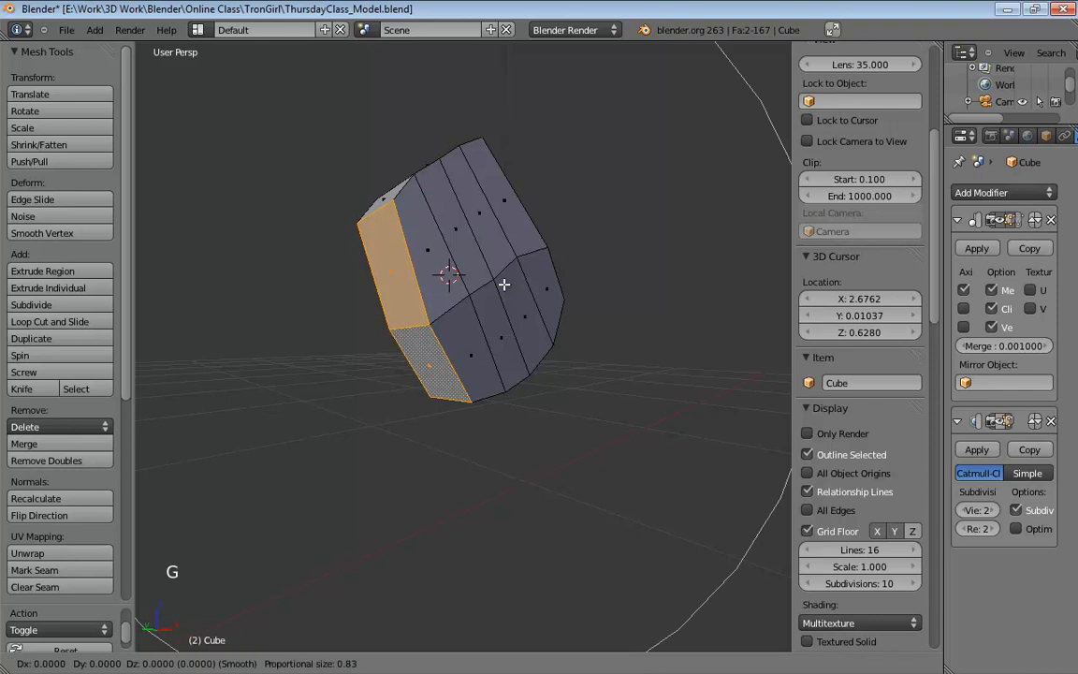
{"action": "key", "text": "x"}
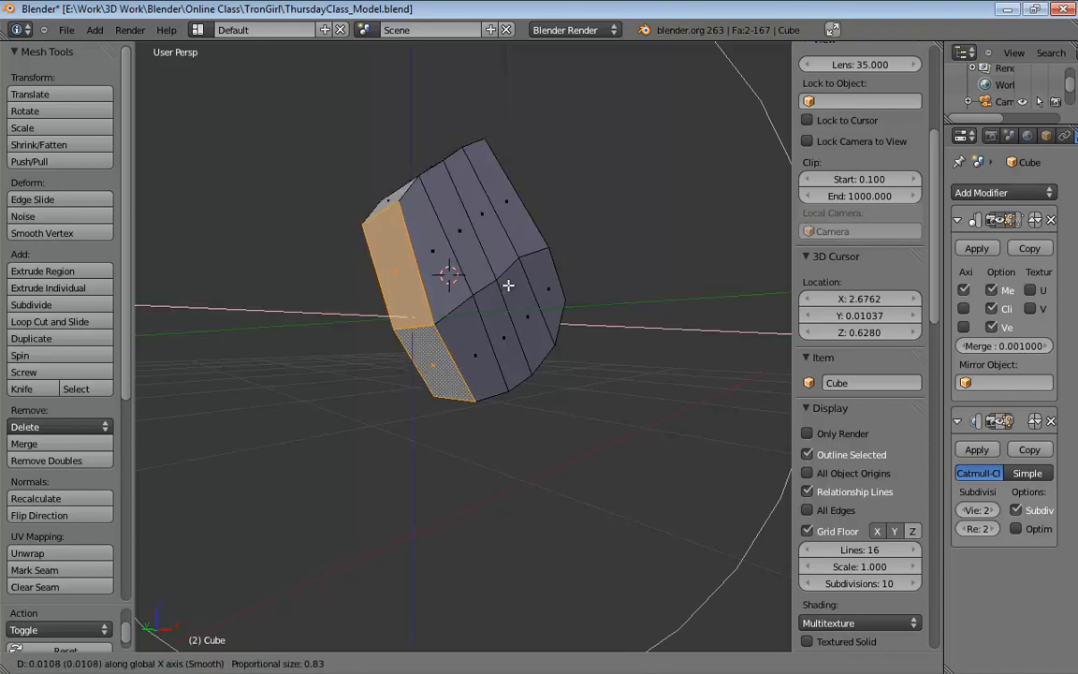
{"action": "key", "text": "z"}
{"action": "key", "text": "y"}
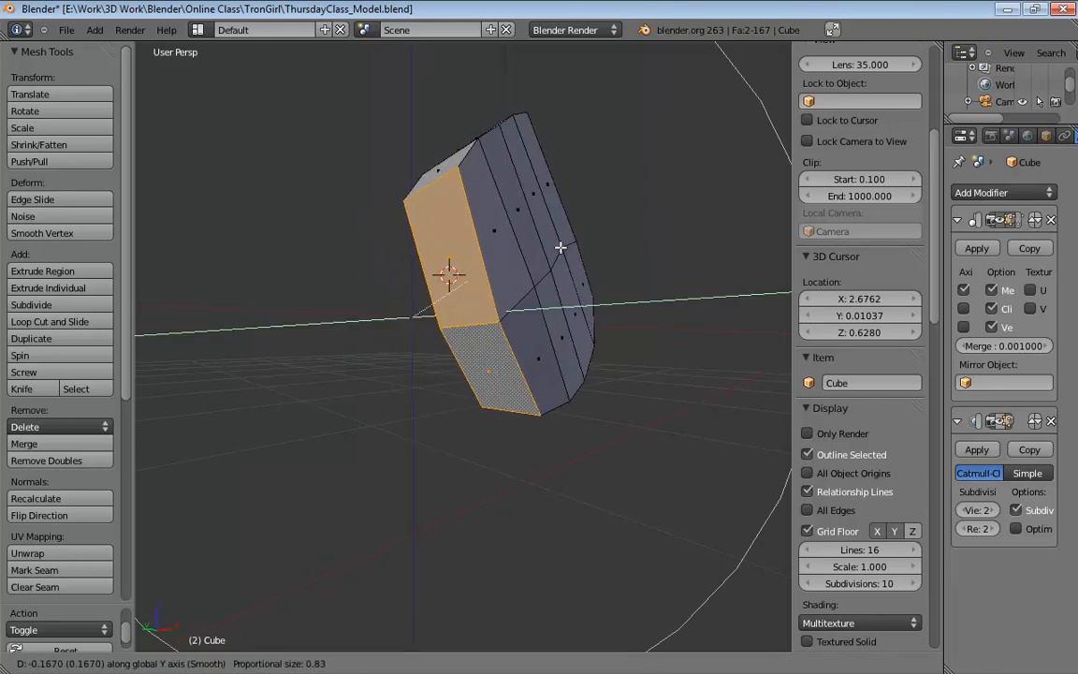
{"action": "scroll", "coordinate": [560, 247], "scroll_direction": "up", "scroll_amount": 7}
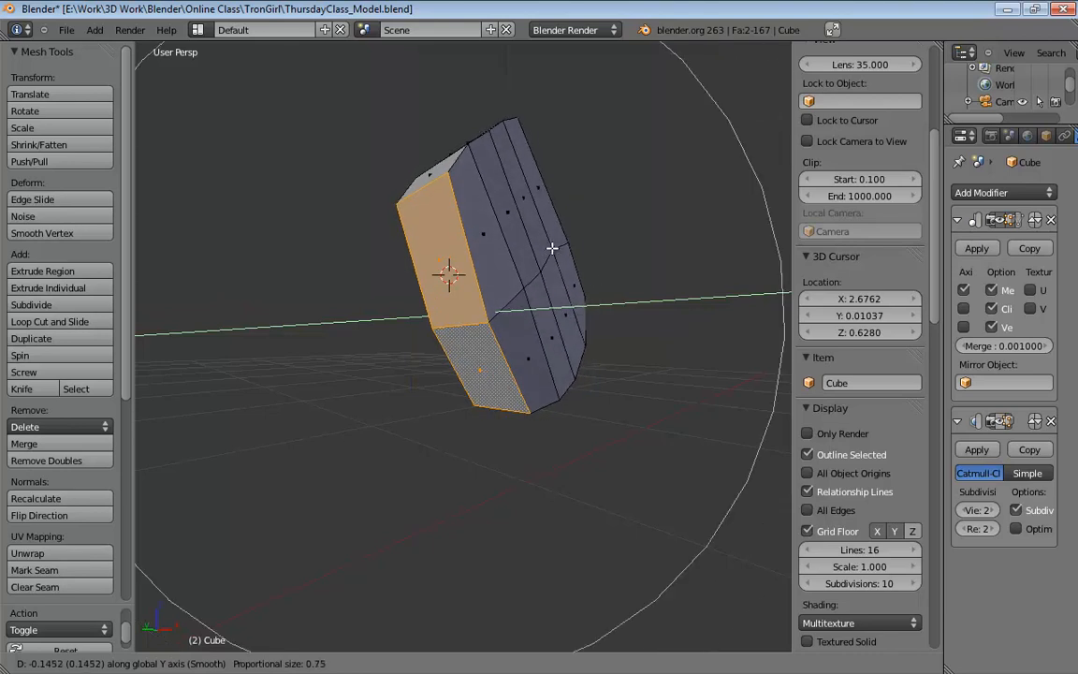
{"action": "scroll", "coordinate": [546, 254], "scroll_direction": "up", "scroll_amount": 5}
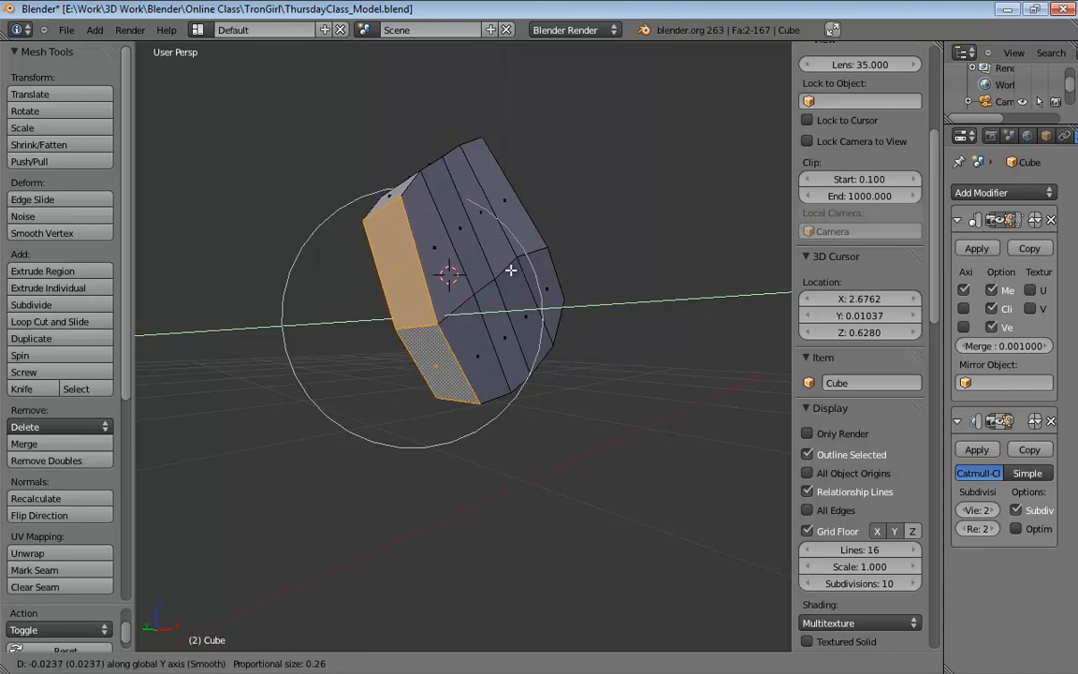
{"action": "left_click", "coordinate": [512, 271]}
Move the little-finger side faces about -0.018 further along Y in right orthographic view, against the side drawing.
{"action": "key", "text": "KP_3"}
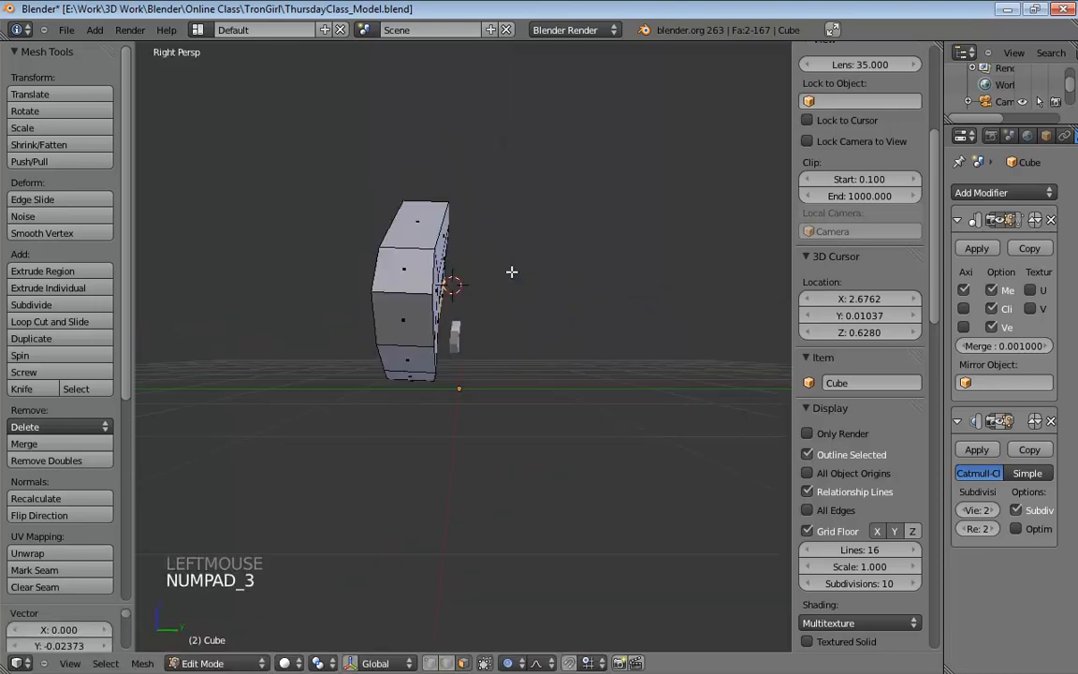
{"action": "key", "text": "KP_5"}
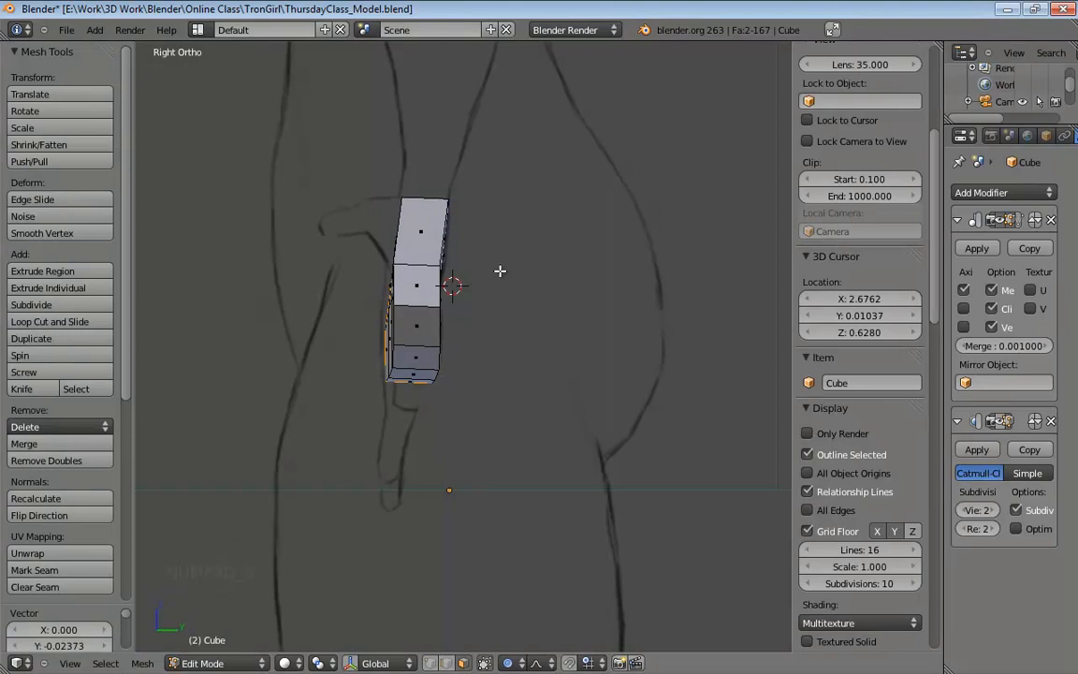
{"action": "key", "text": "g"}
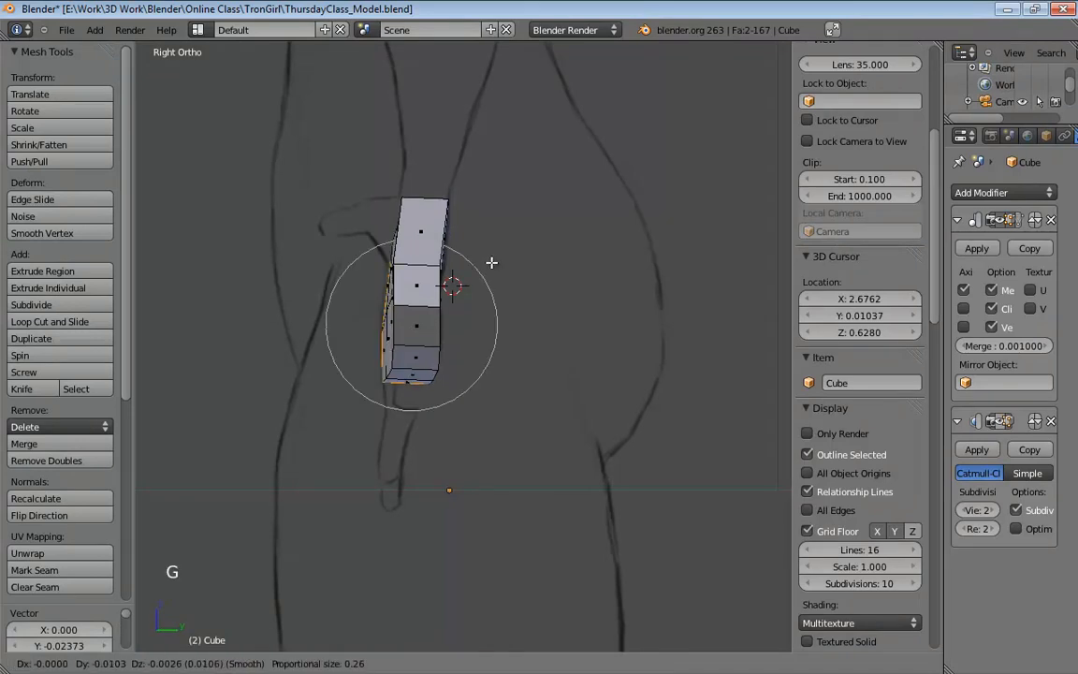
{"action": "key", "text": "y"}
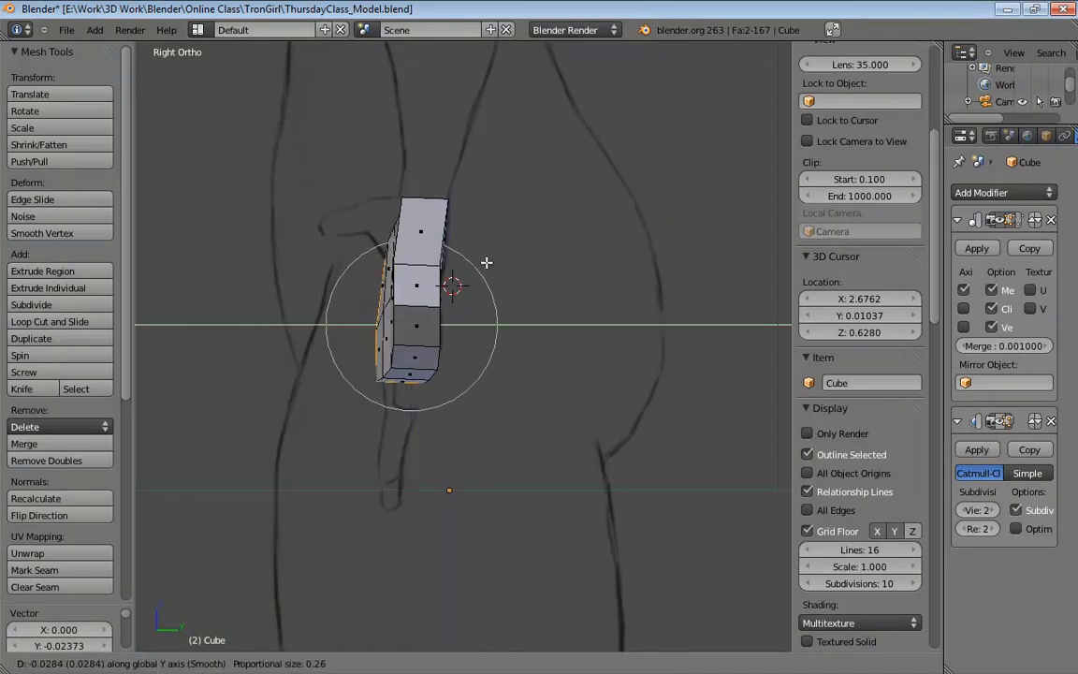
{"action": "left_click", "coordinate": [489, 260]}
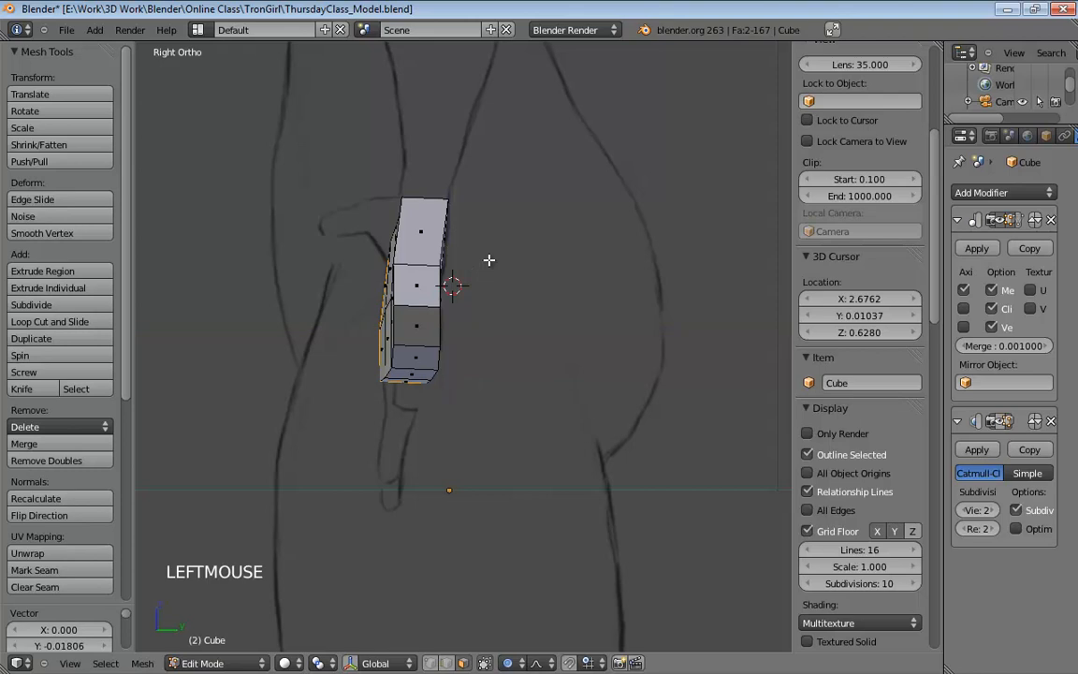
Turn off proportional editing and move the index-finger corner vertex of the knuckle edge inward by about -0.042 along Y.
{"action": "middle_click_drag", "start_coordinate": [566, 313], "coordinate": [599, 245]}
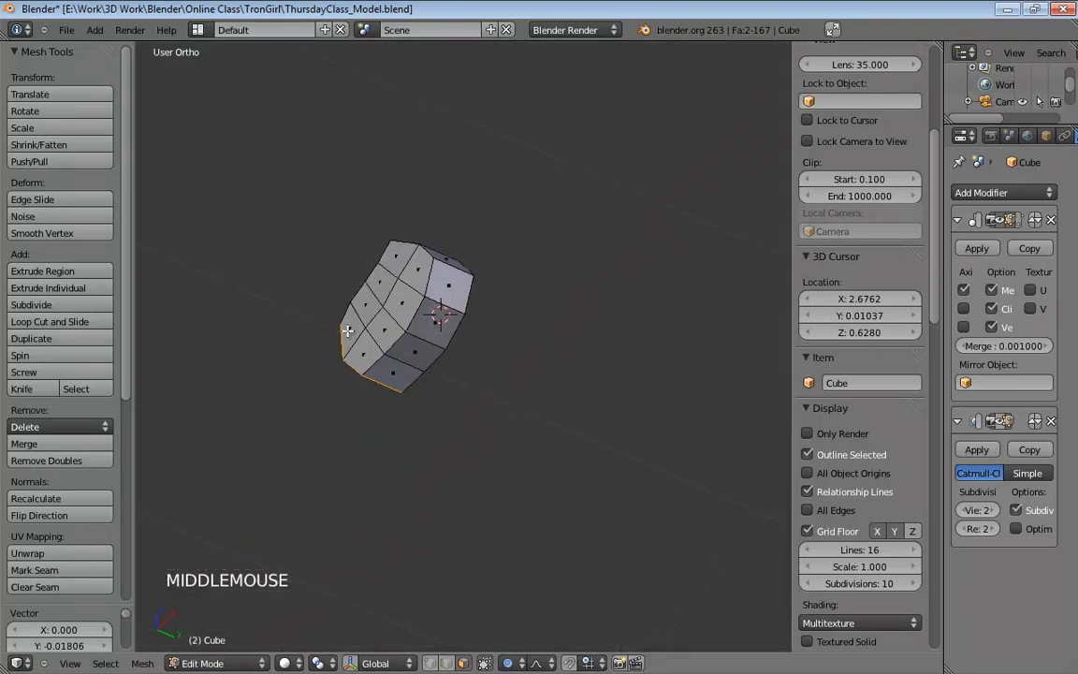
{"action": "middle_click_drag", "start_coordinate": [400, 268], "coordinate": [548, 324]}
{"action": "scroll", "coordinate": [398, 351], "scroll_direction": "up", "scroll_amount": 4}
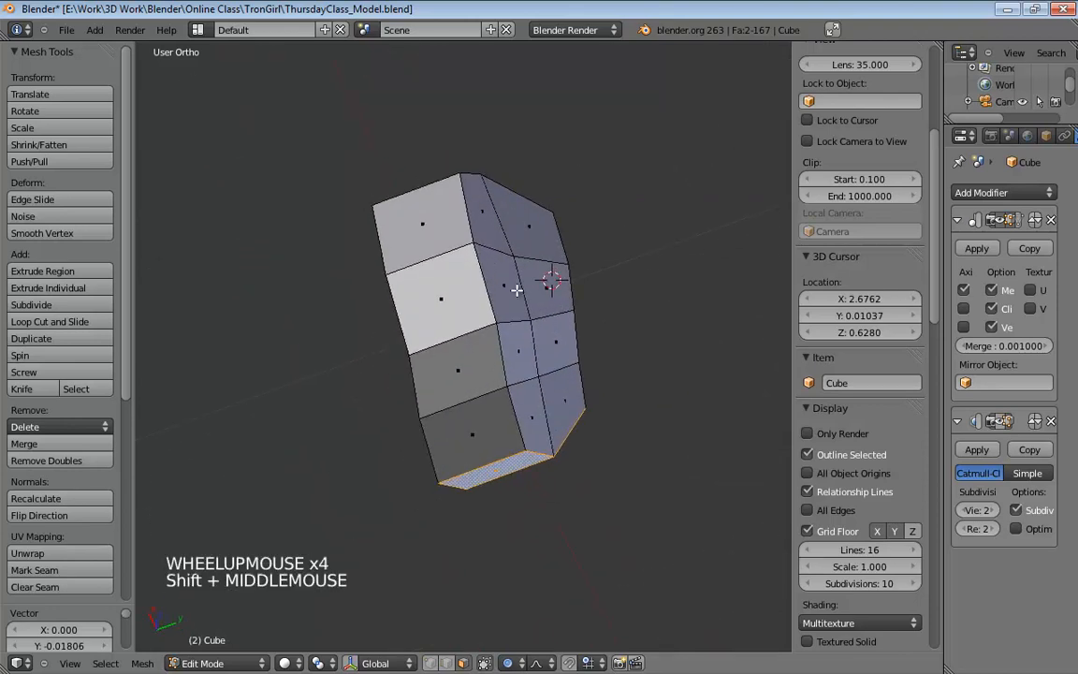
{"action": "key", "text": "ctrl+Tab"}
{"action": "left_click", "coordinate": [464, 261]}
{"action": "left_click", "coordinate": [460, 174]}
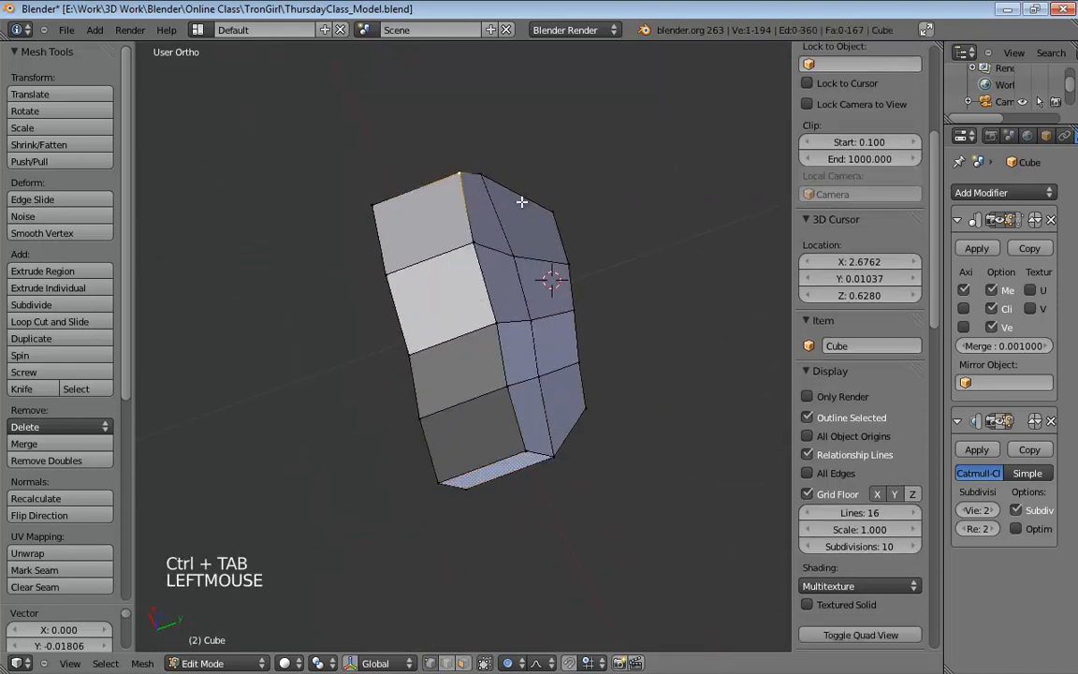
{"action": "middle_click_drag", "start_coordinate": [553, 224], "coordinate": [583, 245]}
{"action": "key", "text": "g"}
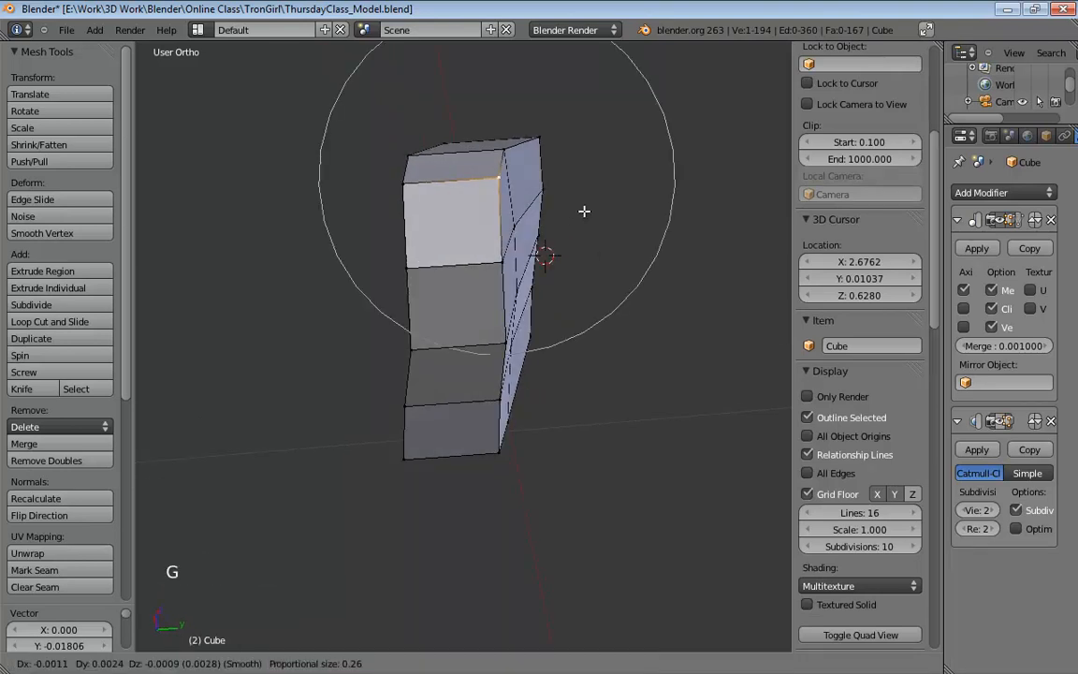
{"action": "right_click", "coordinate": [582, 209]}
{"action": "key", "text": "o"}
{"action": "key", "text": "o"}
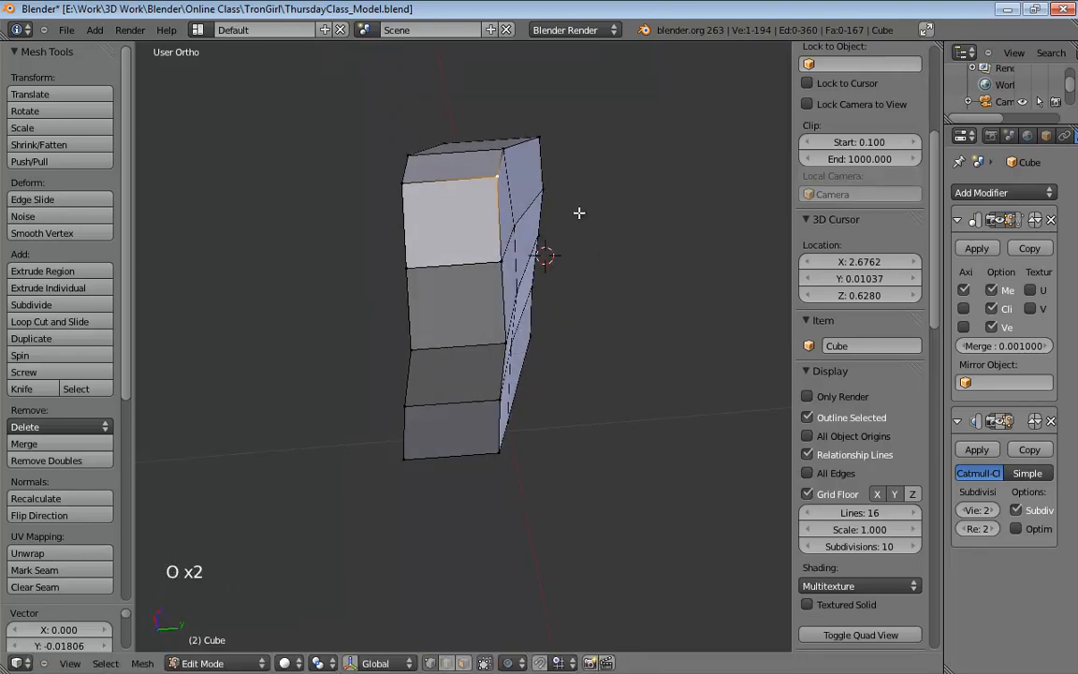
{"action": "key", "text": "g"}
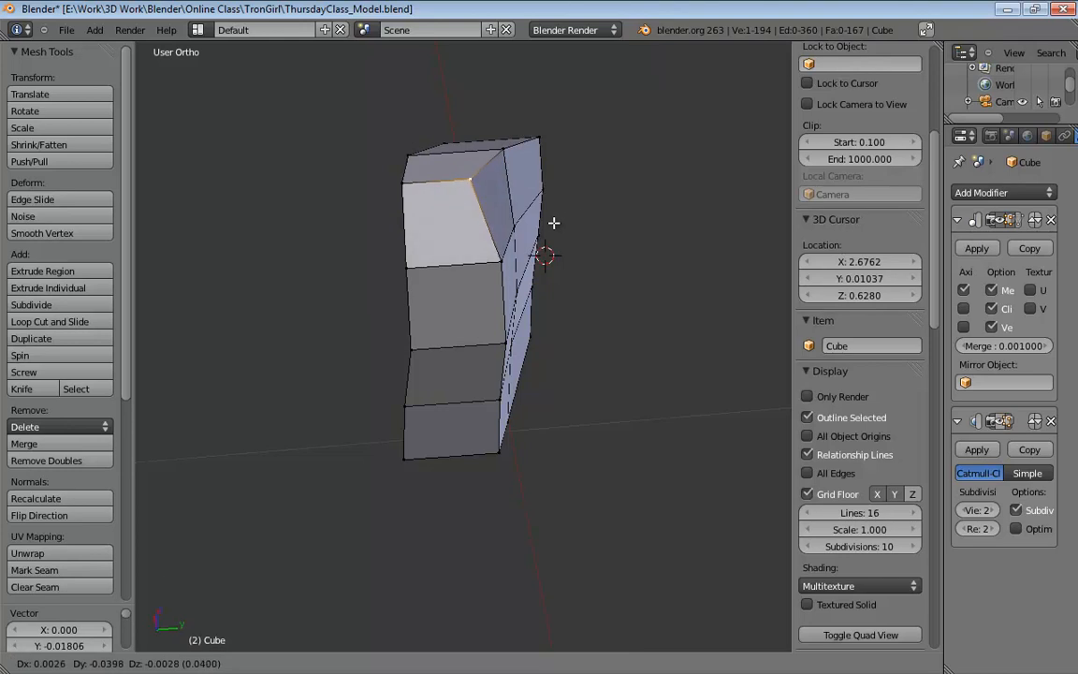
{"action": "left_click", "coordinate": [554, 223]}
Reposition the neighbouring vertices along the same knuckle edge to round the hand block across the finger bases.
{"action": "middle_click_drag", "start_coordinate": [608, 282], "coordinate": [453, 226]}
{"action": "left_click", "coordinate": [441, 307]}
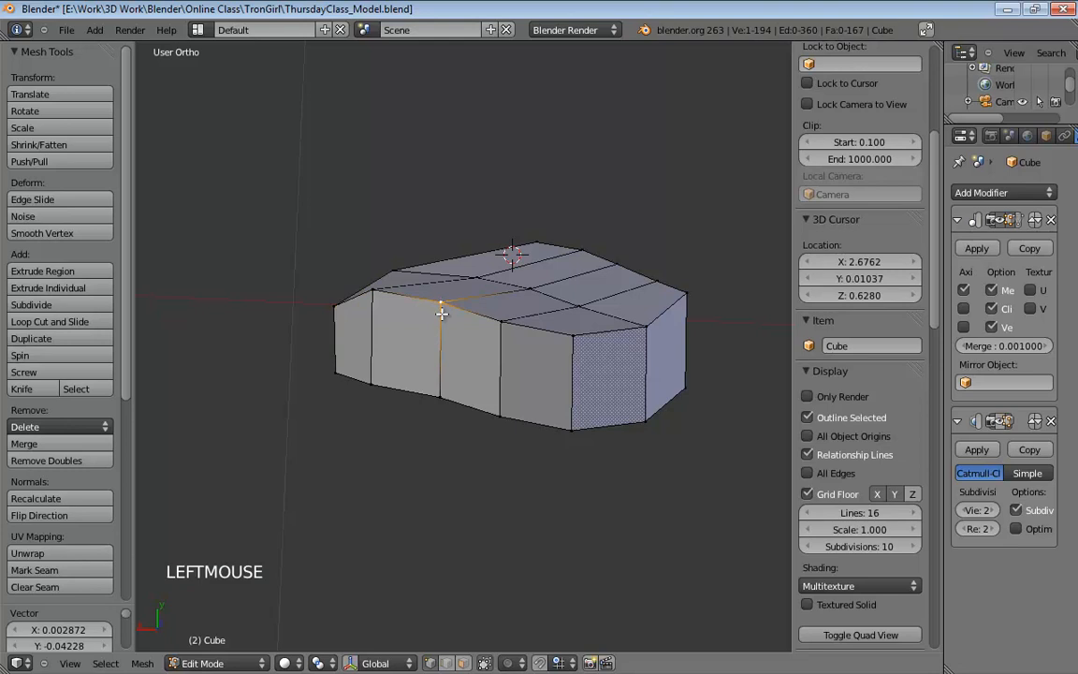
{"action": "middle_click_drag", "start_coordinate": [445, 315], "coordinate": [503, 358]}
{"action": "left_click", "coordinate": [506, 361]}
{"action": "left_click_drag", "start_coordinate": [504, 358], "coordinate": [491, 371]}
{"action": "left_click_drag", "start_coordinate": [568, 378], "coordinate": [561, 415]}
{"action": "middle_click_drag", "start_coordinate": [560, 415], "coordinate": [497, 361]}
{"action": "left_click_drag", "start_coordinate": [496, 363], "coordinate": [525, 349]}
{"action": "middle_click_drag", "start_coordinate": [526, 349], "coordinate": [480, 391]}
{"action": "left_click_drag", "start_coordinate": [479, 391], "coordinate": [486, 392]}
{"action": "middle_click_drag", "start_coordinate": [486, 392], "coordinate": [384, 267]}
Add a single loop cut around the hand block that divides its thickness in half.
{"action": "key", "text": "KP_5"}
{"action": "scroll", "coordinate": [403, 283], "scroll_direction": "down", "scroll_amount": 5}
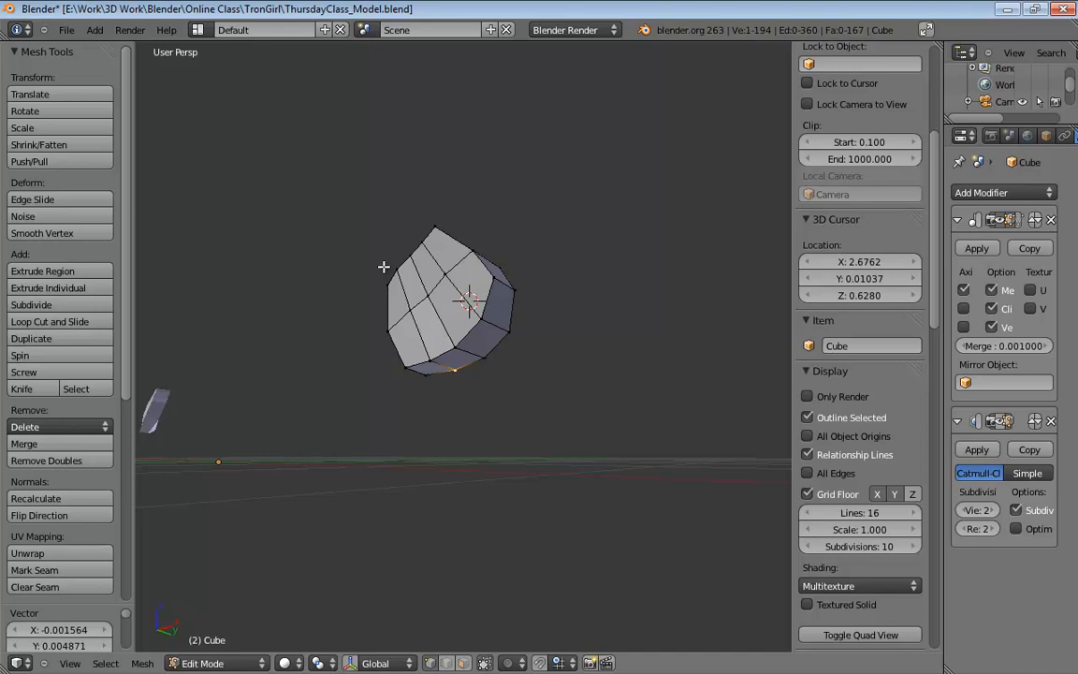
{"action": "middle_click_drag", "start_coordinate": [560, 288], "coordinate": [494, 316]}
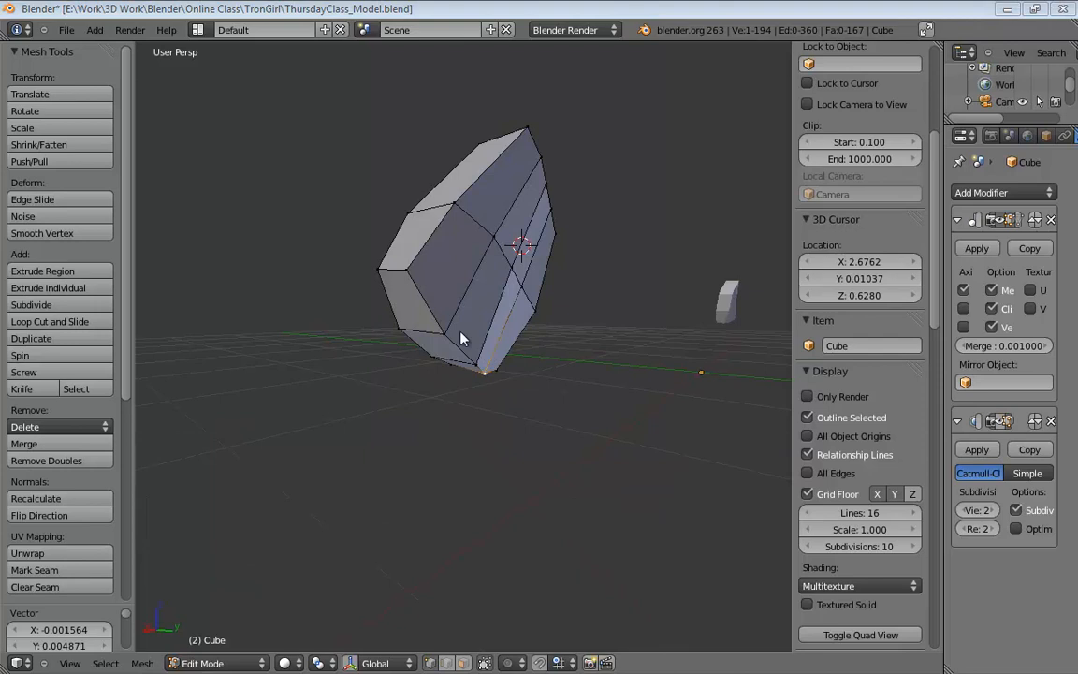
{"action": "middle_click_drag", "start_coordinate": [461, 339], "coordinate": [420, 222]}
{"action": "scroll", "coordinate": [560, 312], "scroll_direction": "up", "scroll_amount": 3}
{"action": "scroll", "coordinate": [431, 202], "scroll_direction": "down", "scroll_amount": 4}
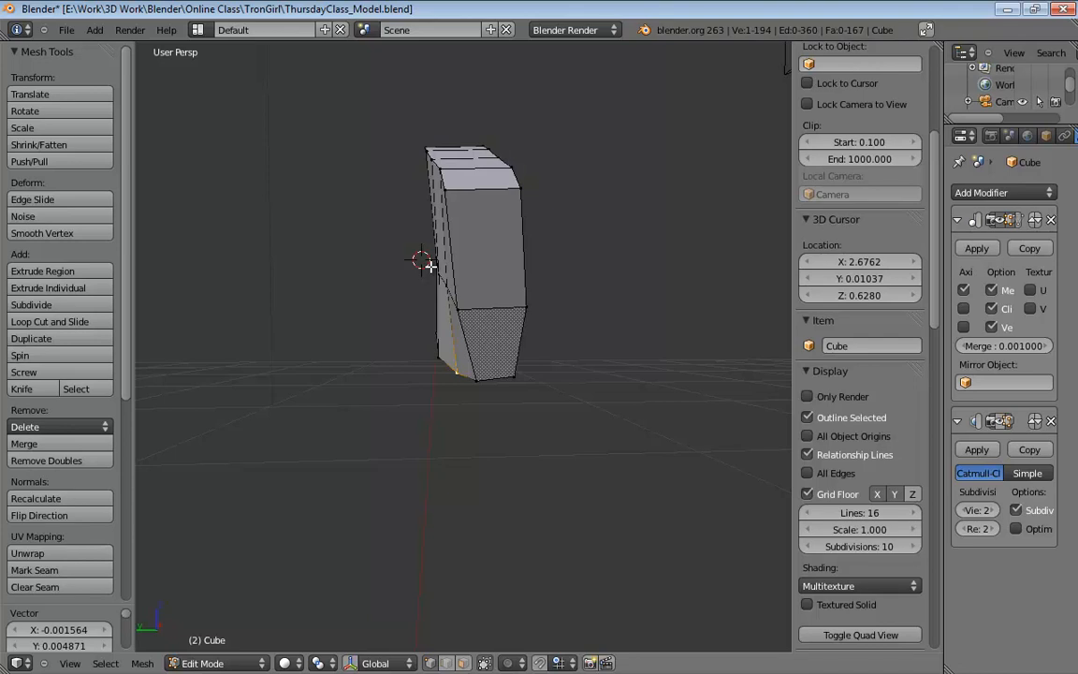
{"action": "middle_click_drag", "start_coordinate": [412, 269], "coordinate": [470, 268]}
{"action": "key", "text": "ctrl+r"}
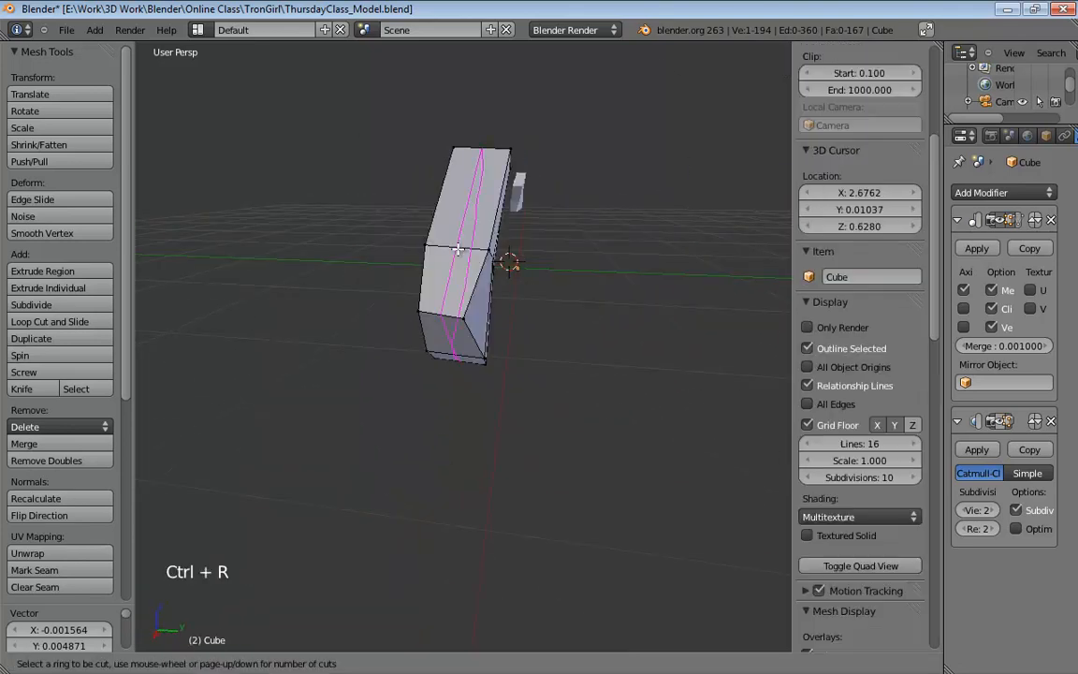
{"action": "left_click", "coordinate": [454, 247]}
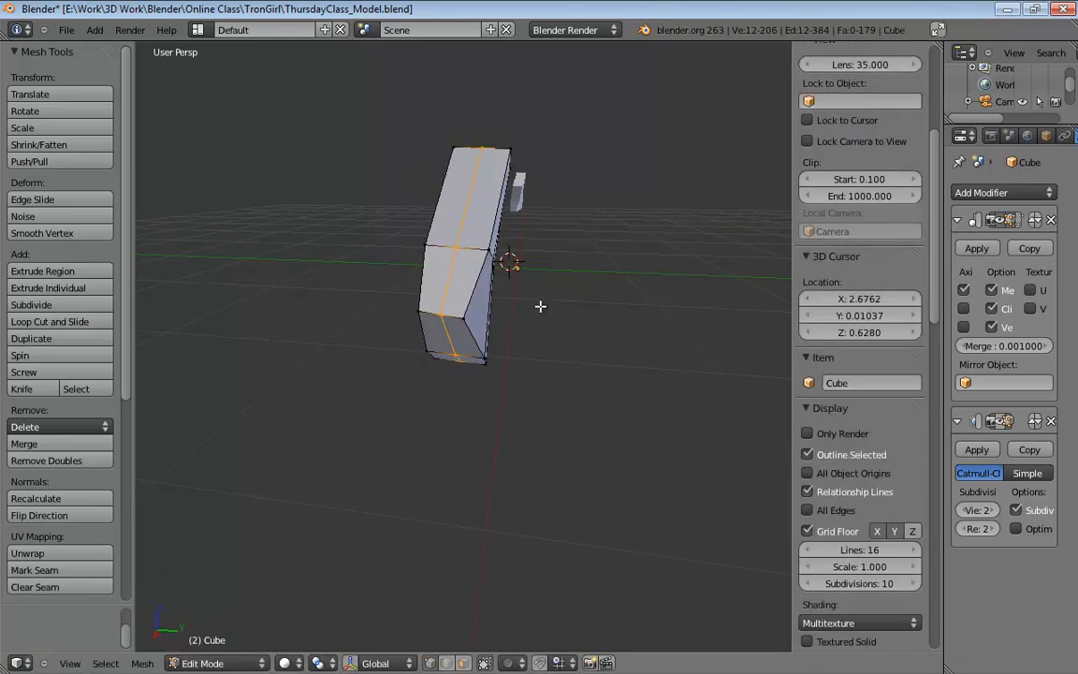
Select the eight faces at the wrist end in face select mode and delete them as faces.
{"action": "middle_click_drag", "start_coordinate": [542, 306], "coordinate": [493, 323]}
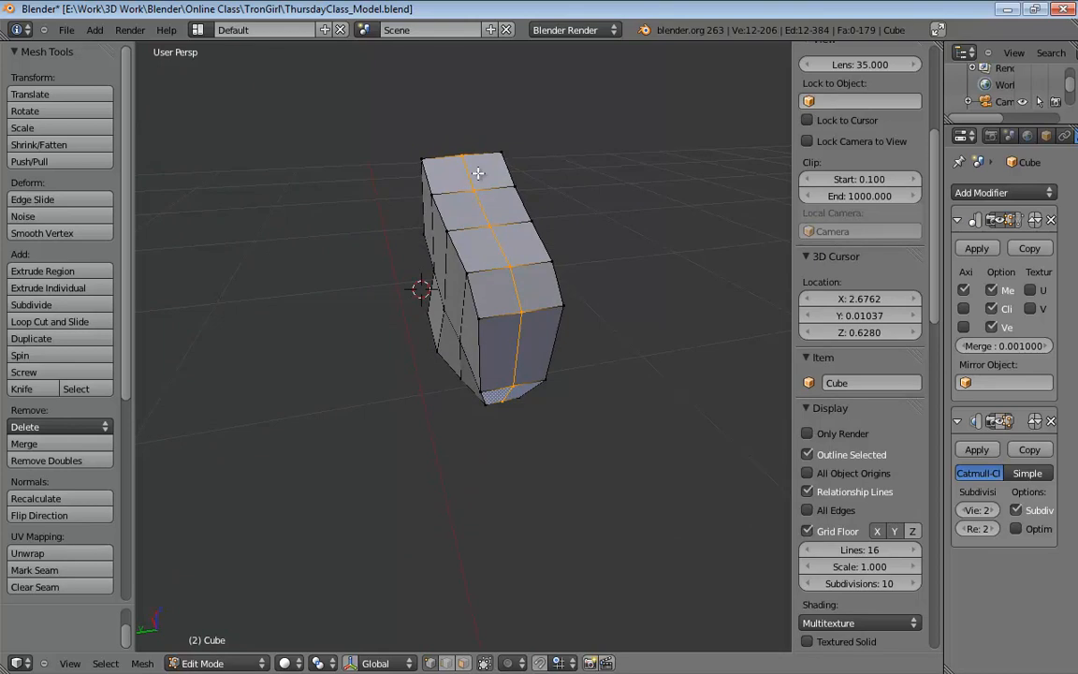
{"action": "key", "text": "ctrl+Tab"}
{"action": "left_click", "coordinate": [421, 210]}
{"action": "left_click", "coordinate": [447, 174]}
{"action": "left_click", "coordinate": [487, 170], "text": "shift"}
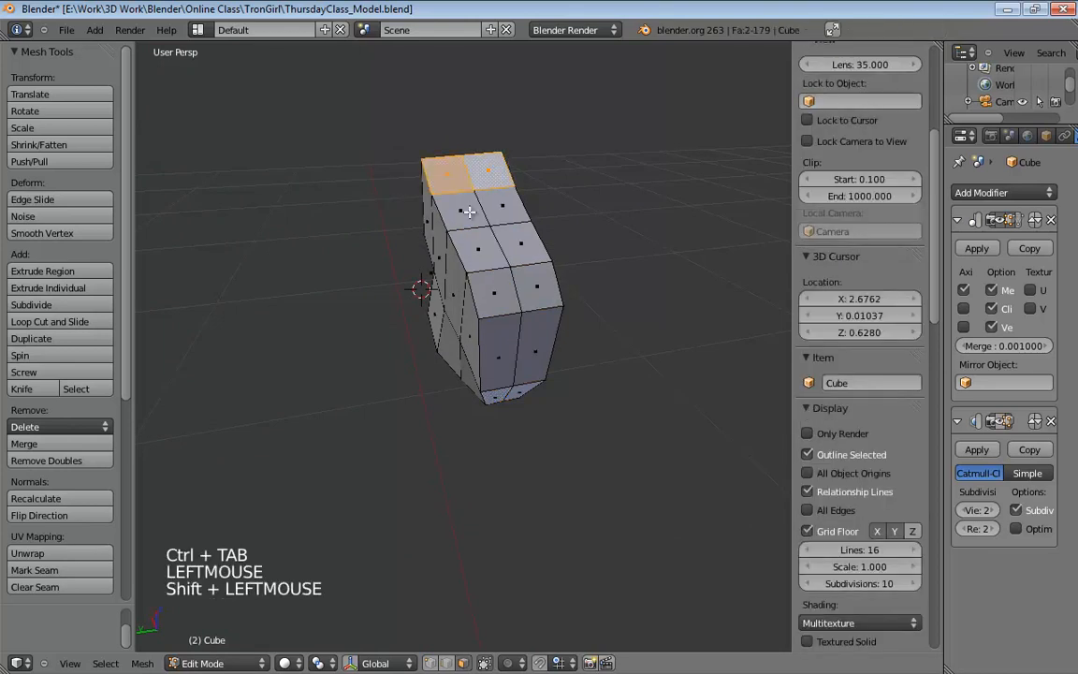
{"action": "left_click", "coordinate": [461, 208], "text": "shift"}
{"action": "left_click", "coordinate": [499, 208], "text": "shift"}
{"action": "left_click", "coordinate": [478, 249], "text": "shift"}
{"action": "left_click", "coordinate": [523, 243], "text": "shift"}
{"action": "left_click", "coordinate": [498, 288], "text": "shift"}
{"action": "left_click", "coordinate": [540, 286], "text": "shift"}
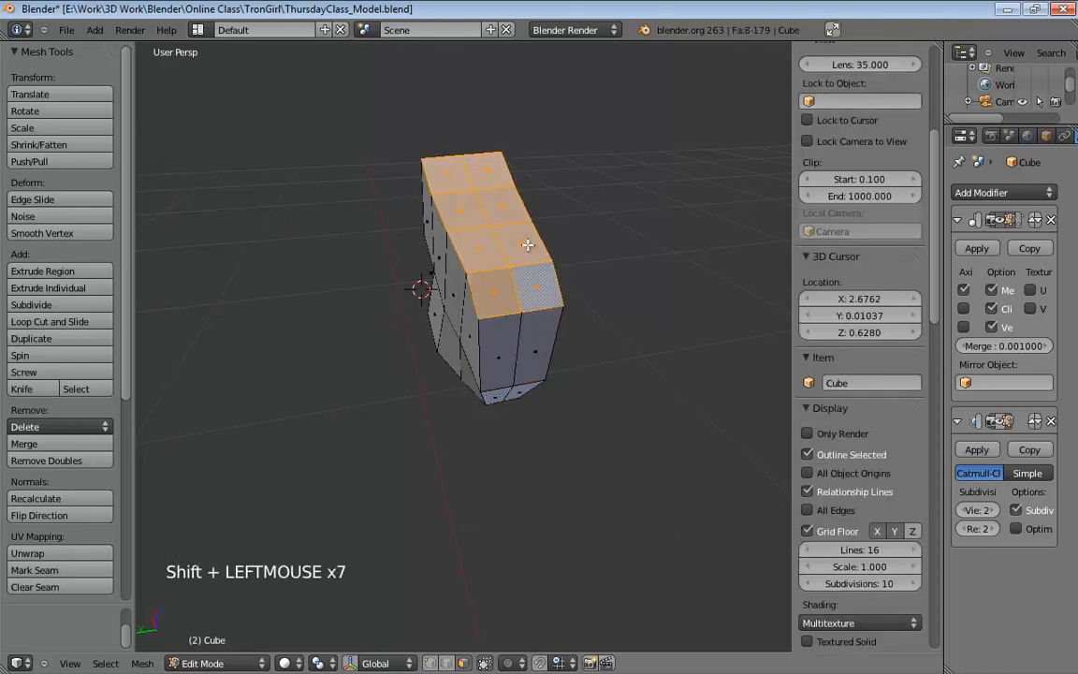
{"action": "middle_click_drag", "start_coordinate": [529, 245], "coordinate": [578, 224]}
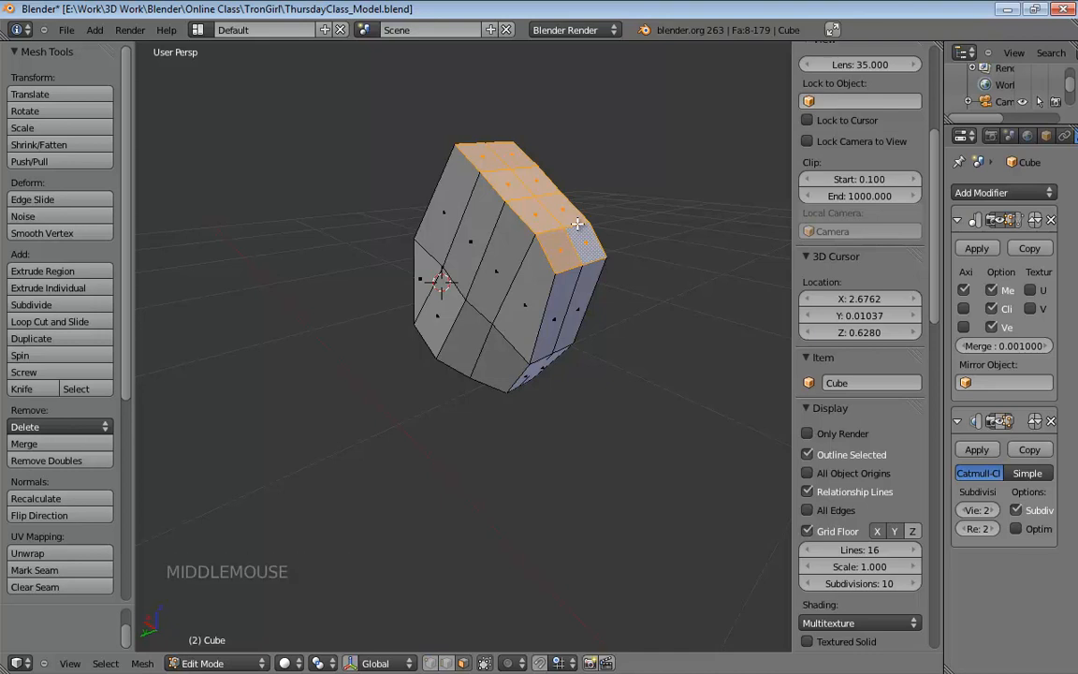
{"action": "key", "text": "x"}
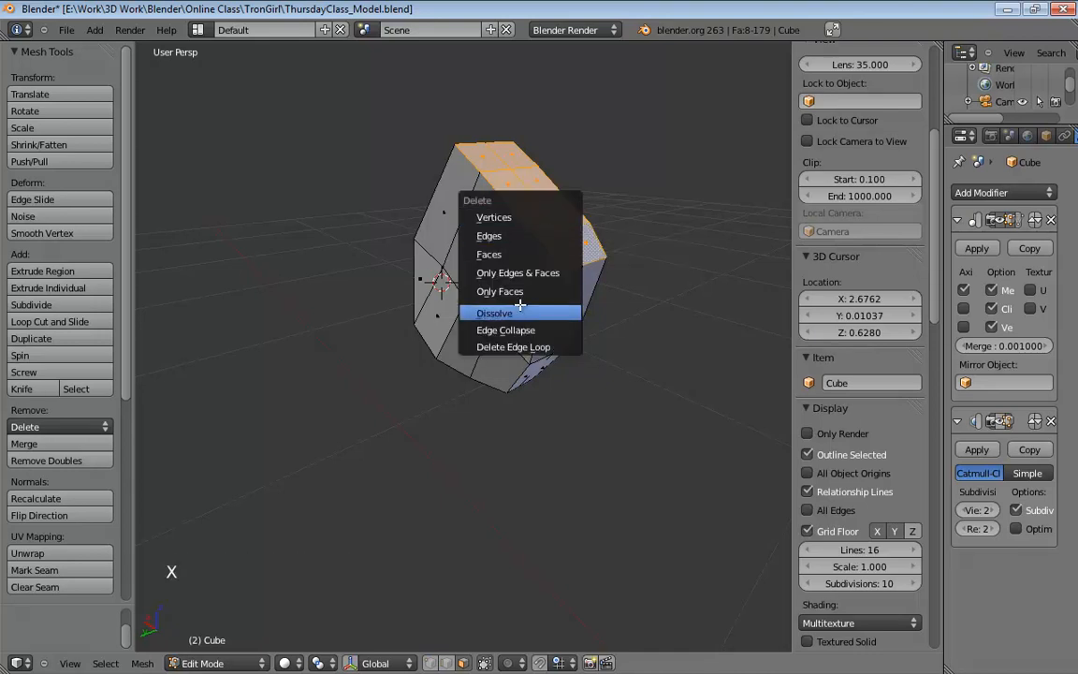
{"action": "left_click", "coordinate": [494, 252]}
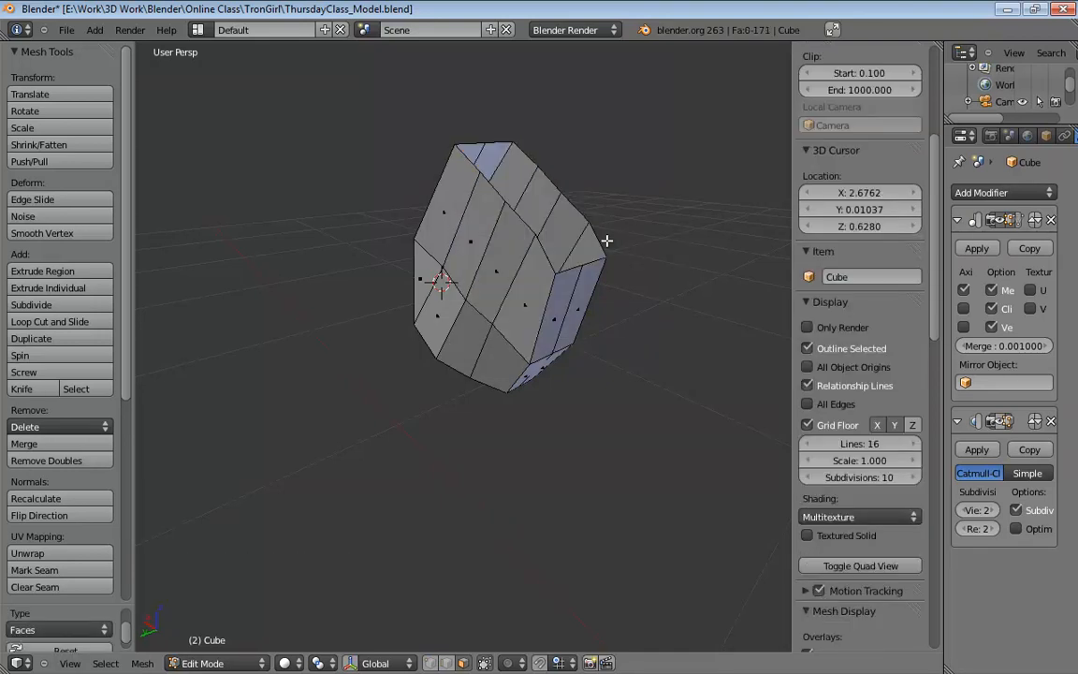
Examine the knuckle faces against the drawn finger bases in front orthographic view and from the side in perspective.
{"action": "middle_click_drag", "start_coordinate": [607, 238], "coordinate": [617, 412]}
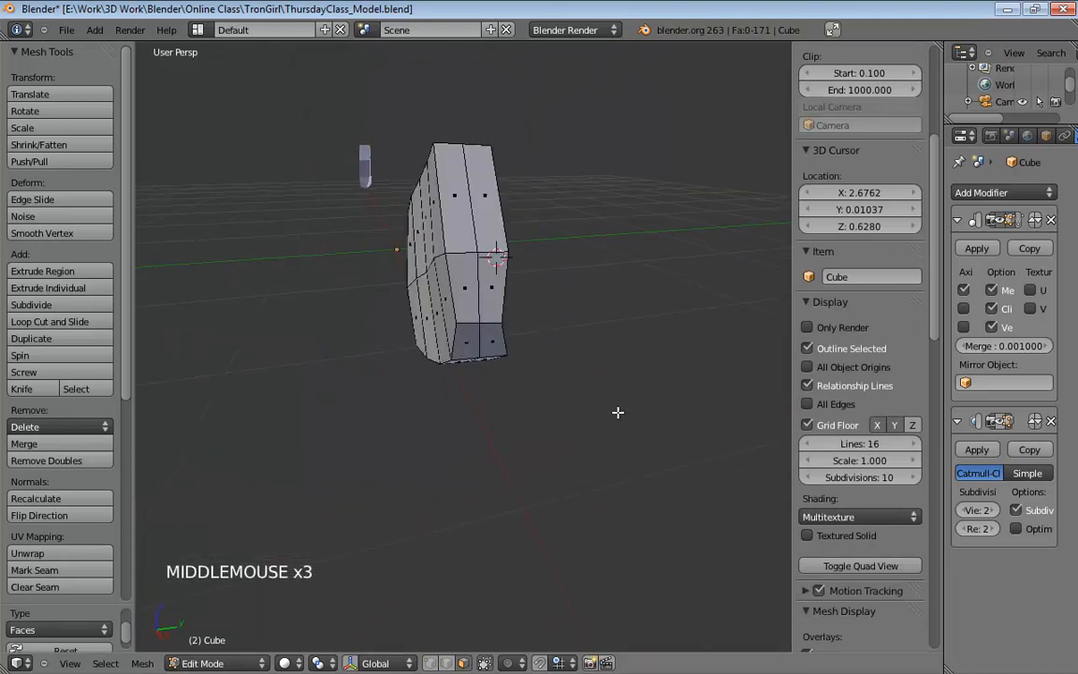
{"action": "key", "text": "KP_1"}
{"action": "key", "text": "KP_5"}
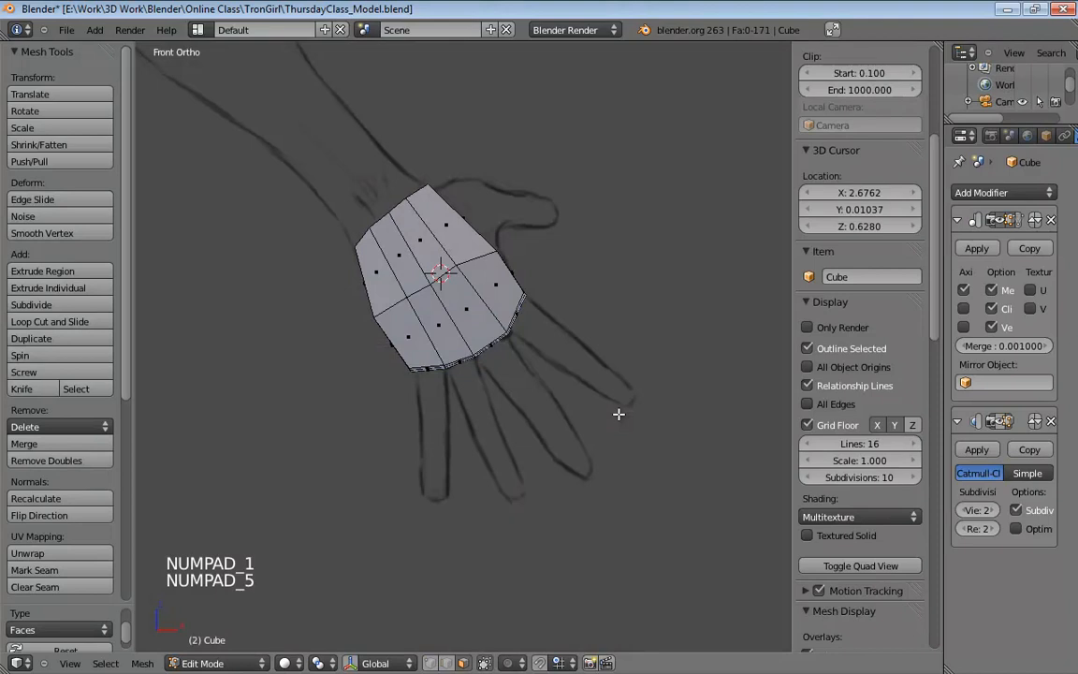
{"action": "middle_click_drag", "start_coordinate": [619, 414], "coordinate": [528, 350], "text": "shift"}
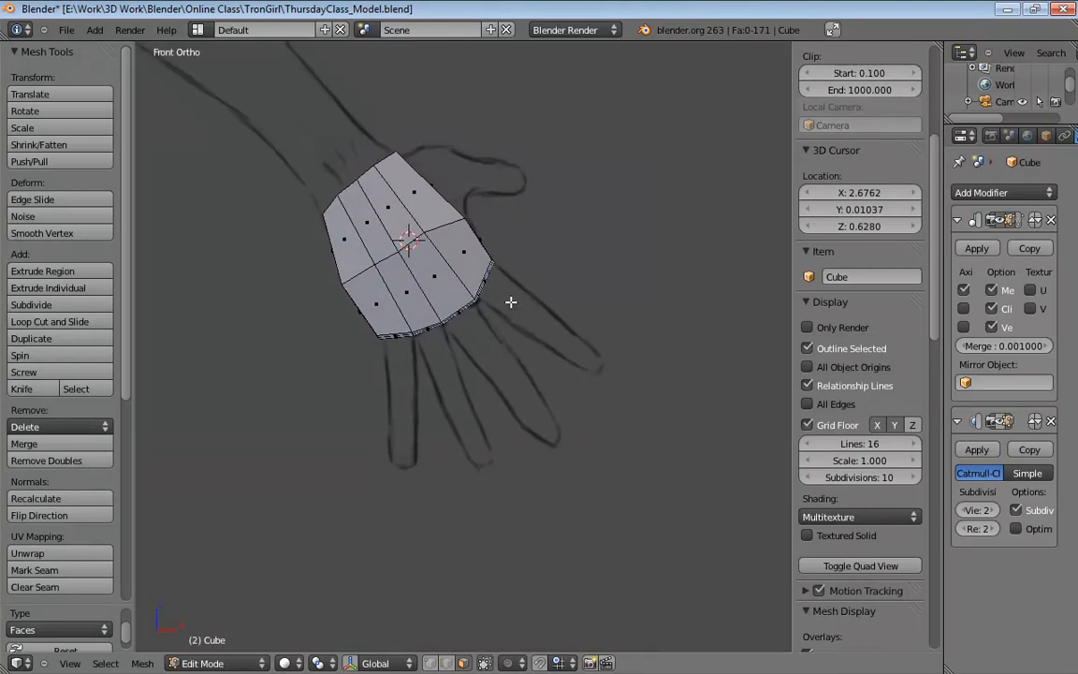
{"action": "scroll", "coordinate": [497, 308], "scroll_direction": "up", "scroll_amount": 8}
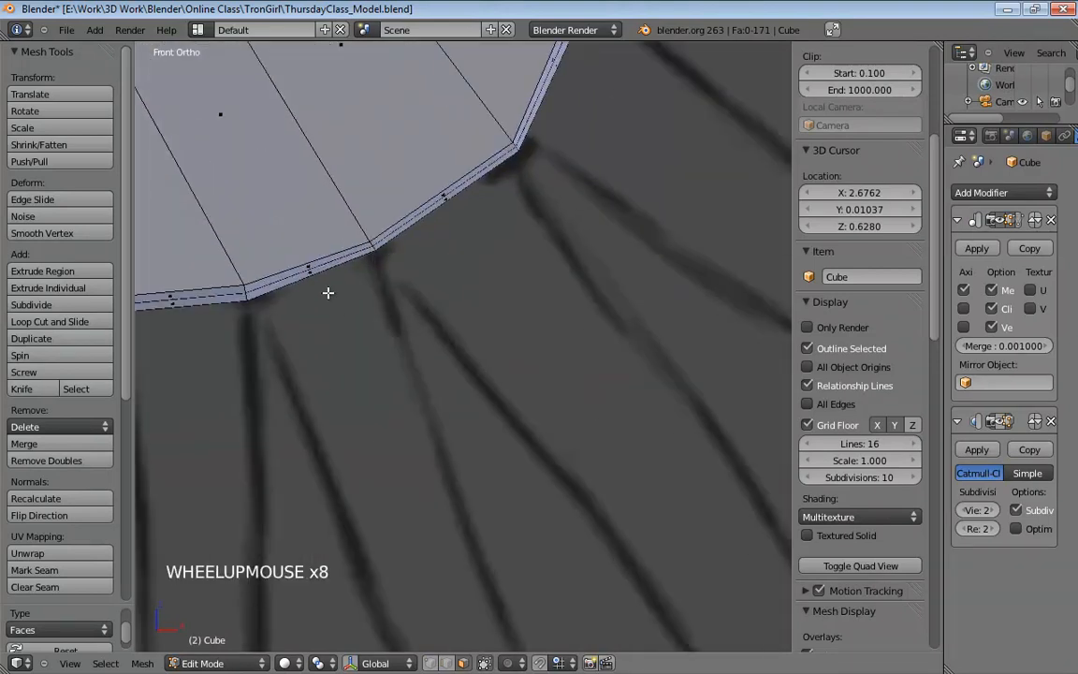
{"action": "middle_click_drag", "start_coordinate": [328, 291], "coordinate": [351, 361], "text": "shift"}
{"action": "middle_click_drag", "start_coordinate": [578, 164], "coordinate": [436, 201]}
{"action": "scroll", "coordinate": [472, 236], "scroll_direction": "down", "scroll_amount": 3}
{"action": "key", "text": "KP_5"}
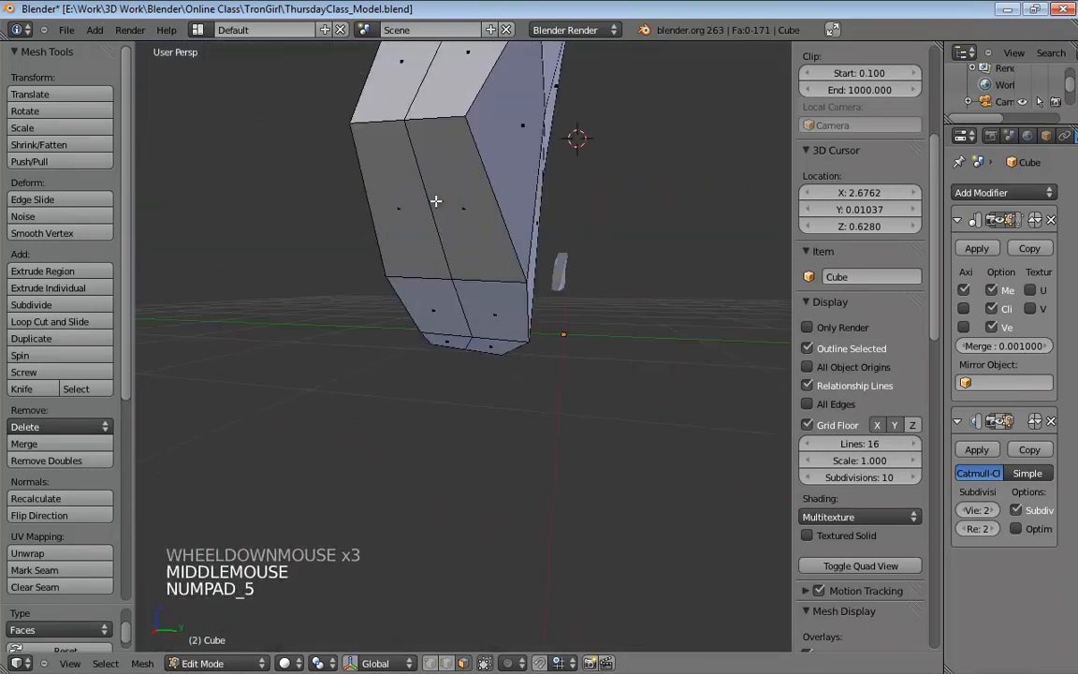
In vertex select mode, reposition the index-finger corner and its neighbouring vertex on the back side of the knuckle edge.
{"action": "scroll", "coordinate": [476, 290], "scroll_direction": "down", "scroll_amount": 3}
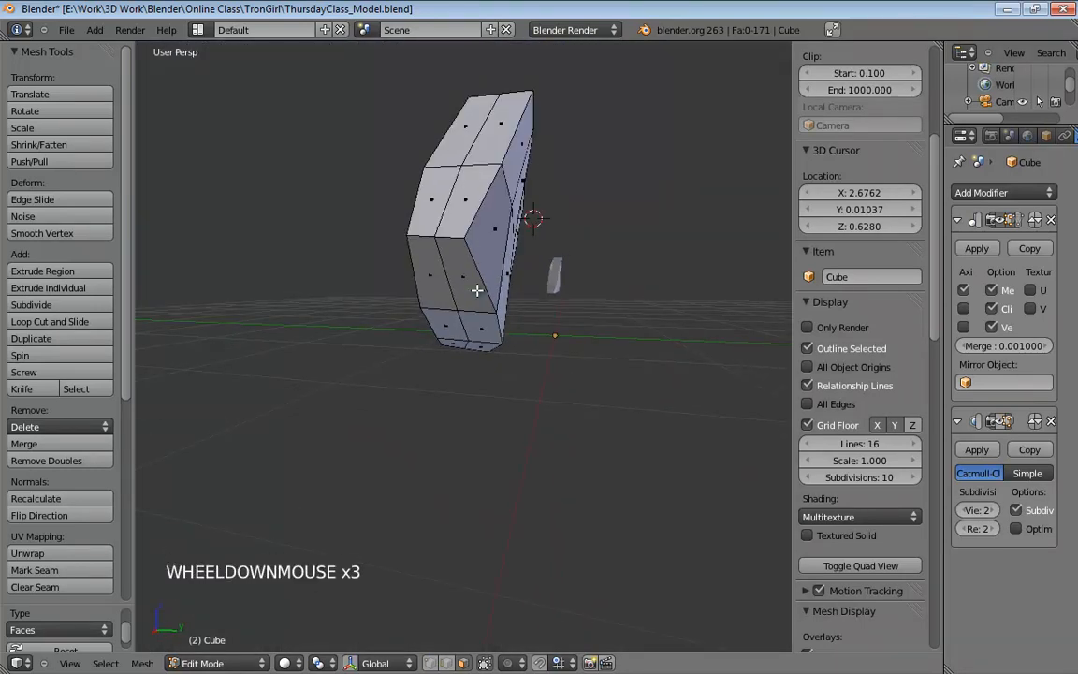
{"action": "middle_click_drag", "start_coordinate": [477, 290], "coordinate": [405, 254]}
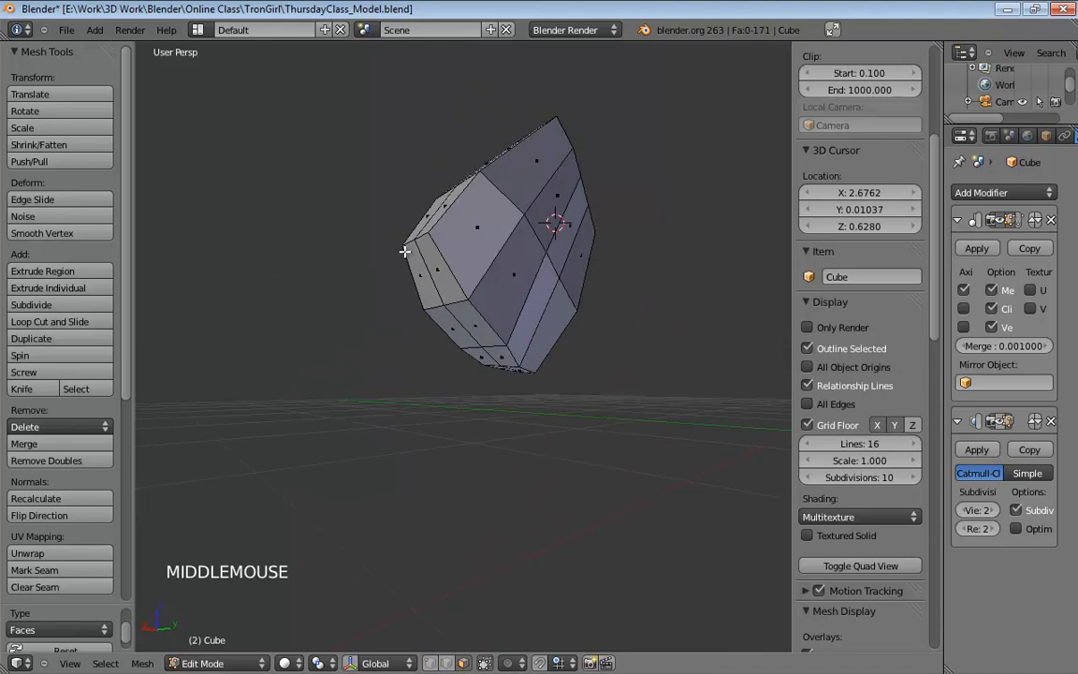
{"action": "middle_click_drag", "start_coordinate": [498, 271], "coordinate": [416, 240]}
{"action": "key", "text": "ctrl+Tab"}
{"action": "left_click", "coordinate": [416, 248]}
{"action": "left_click", "coordinate": [412, 238]}
{"action": "left_click_drag", "start_coordinate": [412, 238], "coordinate": [430, 221]}
{"action": "left_click_drag", "start_coordinate": [448, 310], "coordinate": [464, 287]}
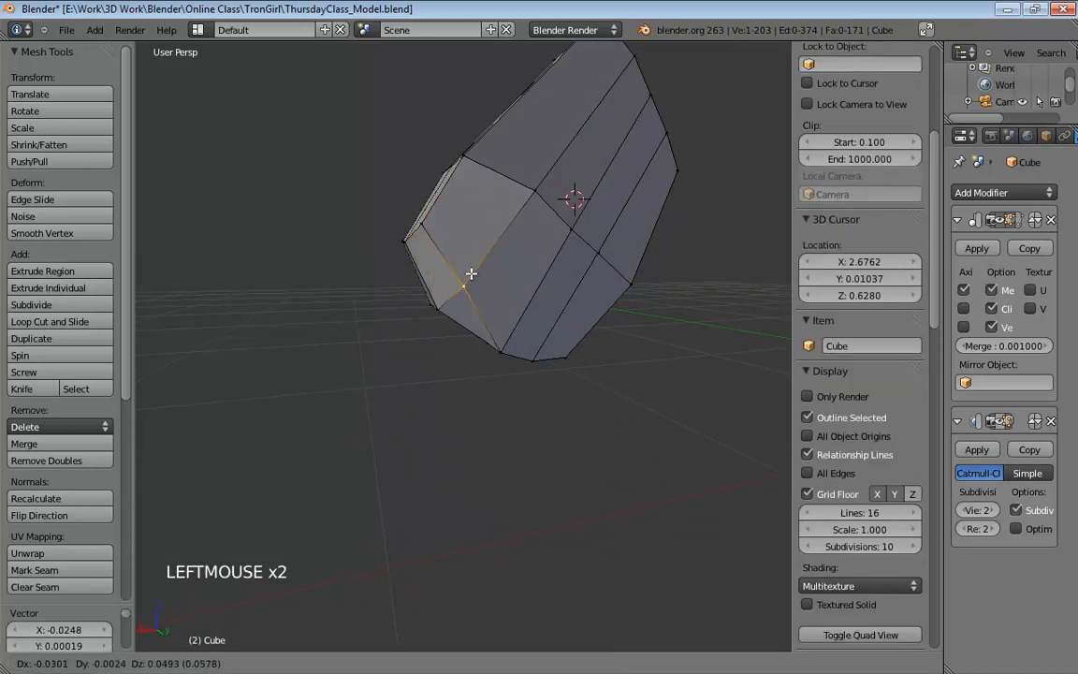
Reposition the remaining vertices of that back knuckle edge, working across to the little-finger corner.
{"action": "mouse_move", "coordinate": [471, 273]}
{"action": "middle_mouse_down"}
{"action": "mouse_move", "coordinate": [515, 299]}
{"action": "mouse_move", "coordinate": [476, 282]}
{"action": "middle_mouse_up"}
{"action": "left_click_drag", "start_coordinate": [484, 311], "coordinate": [517, 300]}
{"action": "left_click", "coordinate": [550, 323]}
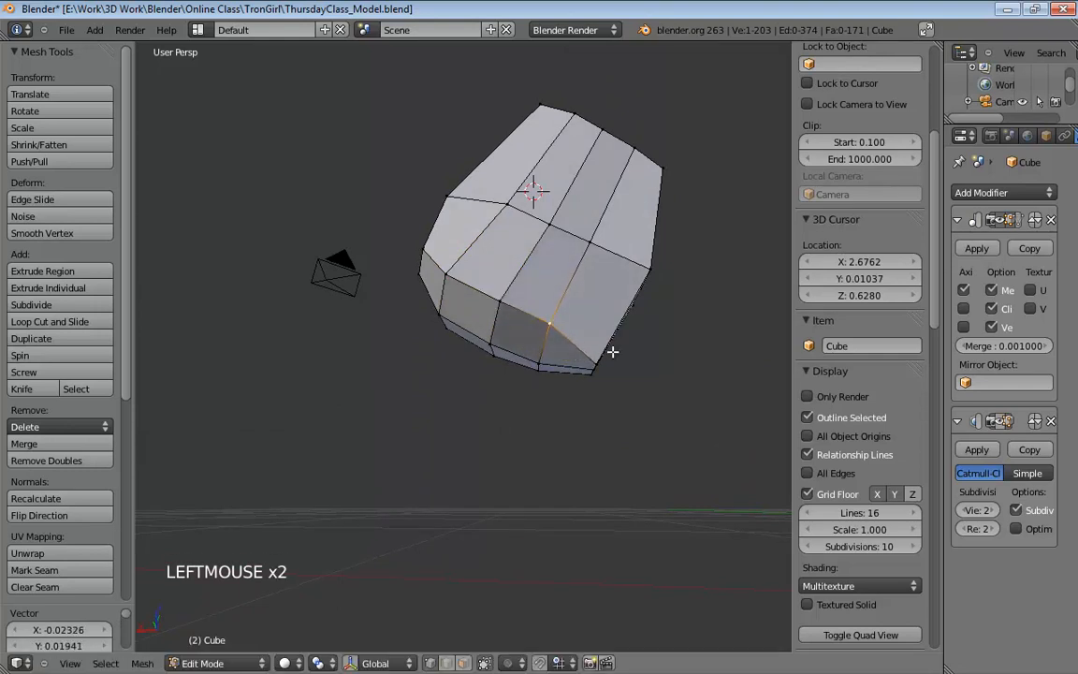
{"action": "middle_click_drag", "start_coordinate": [653, 343], "coordinate": [602, 350]}
{"action": "left_click_drag", "start_coordinate": [603, 349], "coordinate": [606, 319]}
Pull the centre-line vertices along the thumb side outward, from the wrist end to the index knuckle, to round that side.
{"action": "middle_click_drag", "start_coordinate": [573, 361], "coordinate": [459, 219]}
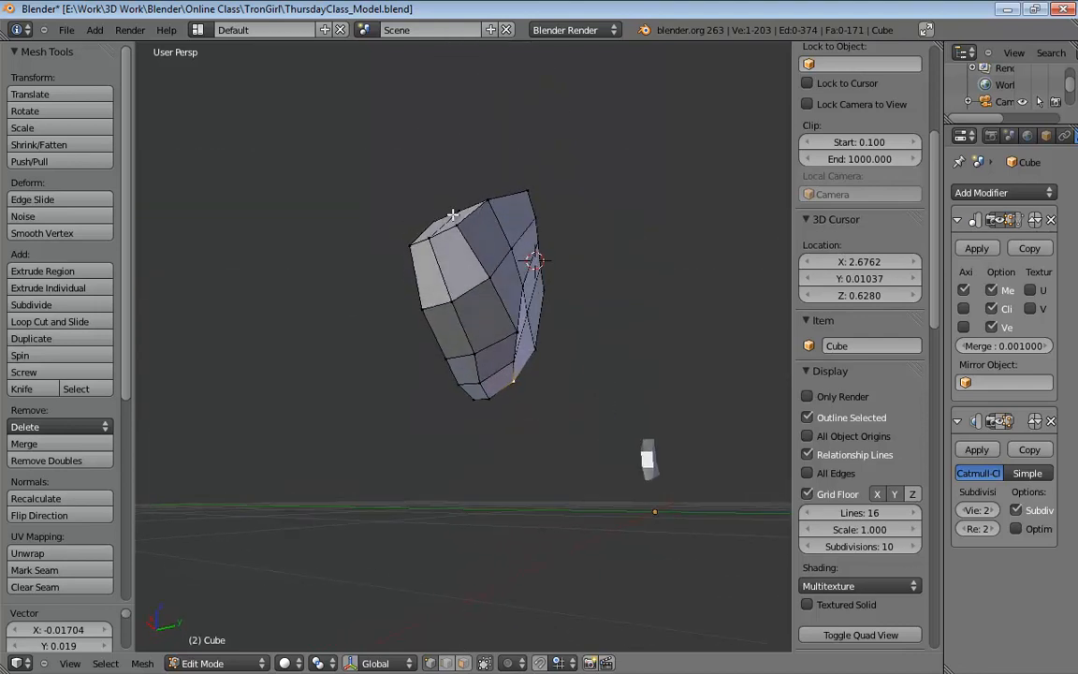
{"action": "middle_click_drag", "start_coordinate": [444, 249], "coordinate": [589, 315]}
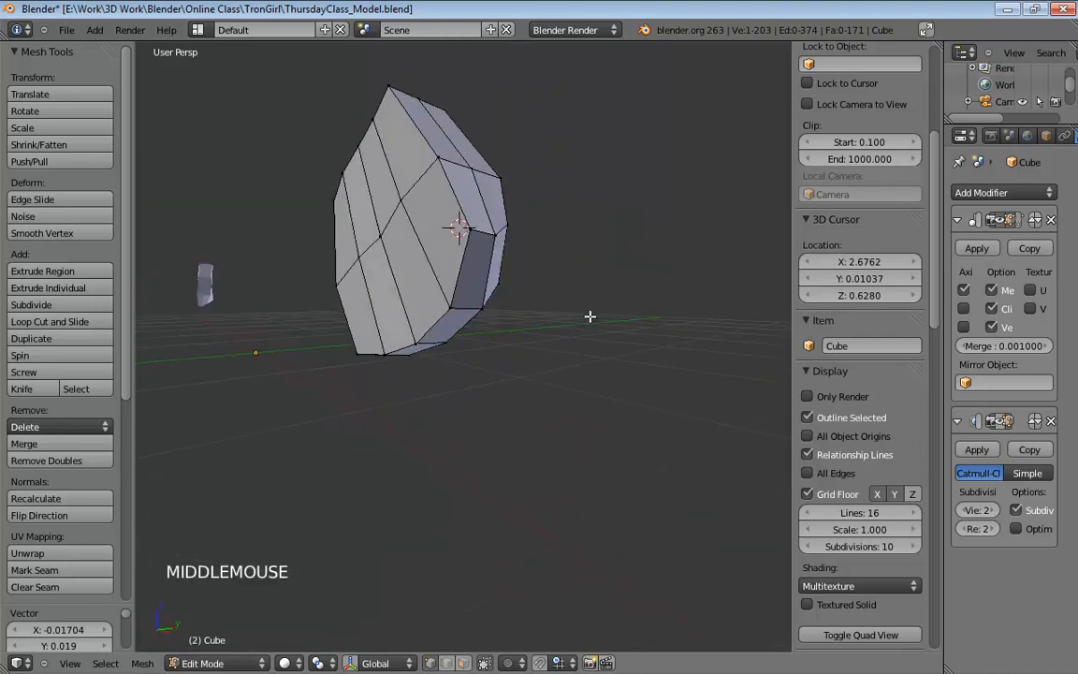
{"action": "middle_click_drag", "start_coordinate": [509, 254], "coordinate": [442, 157]}
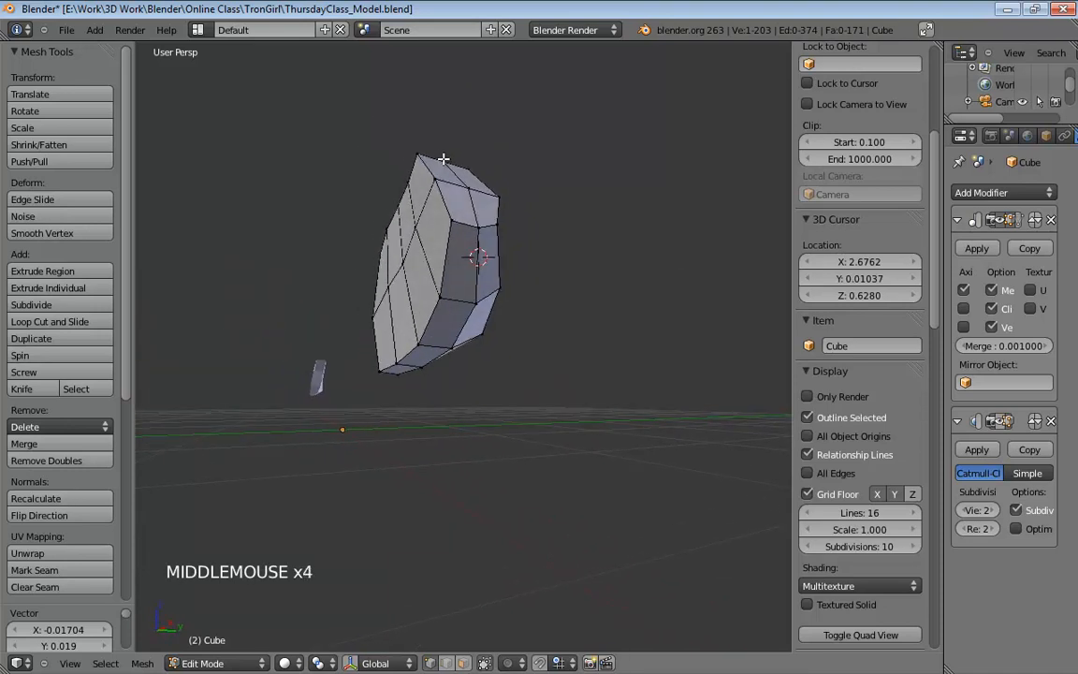
{"action": "left_click_drag", "start_coordinate": [444, 159], "coordinate": [449, 147]}
{"action": "left_click_drag", "start_coordinate": [467, 189], "coordinate": [475, 177]}
{"action": "middle_click_drag", "start_coordinate": [499, 205], "coordinate": [470, 225]}
{"action": "left_click_drag", "start_coordinate": [468, 232], "coordinate": [476, 227]}
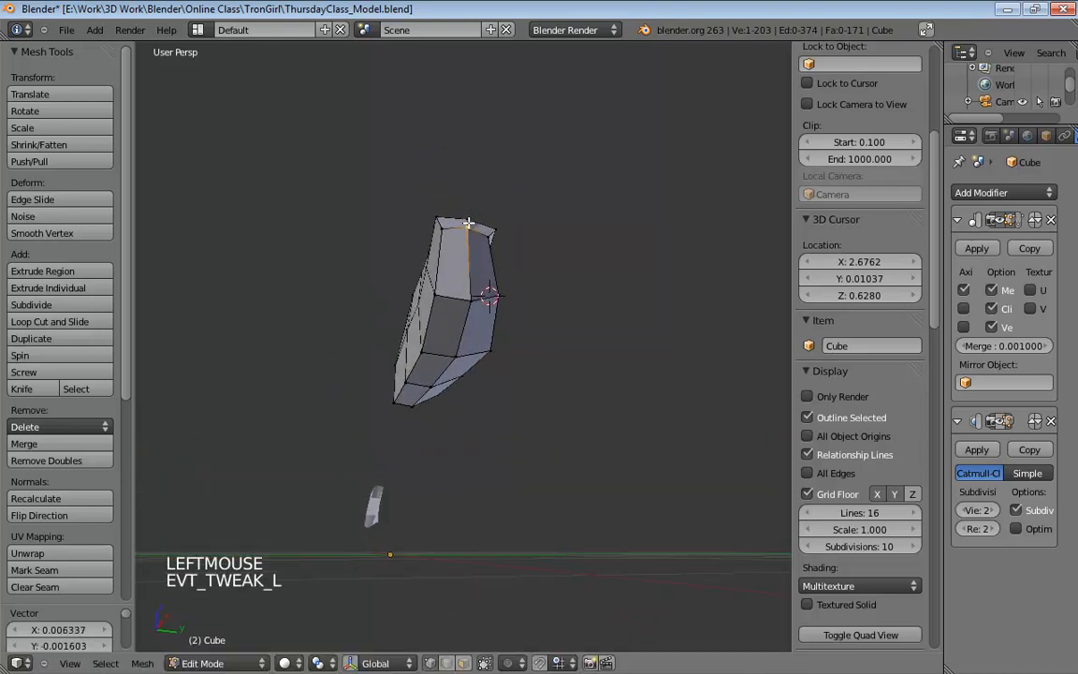
Pull the centre-line vertices at the little-finger knuckle and mid-palm outward to round the outer side of the hand.
{"action": "middle_click_drag", "start_coordinate": [555, 263], "coordinate": [472, 269]}
{"action": "middle_click_drag", "start_coordinate": [599, 272], "coordinate": [626, 347]}
{"action": "left_click", "coordinate": [594, 385]}
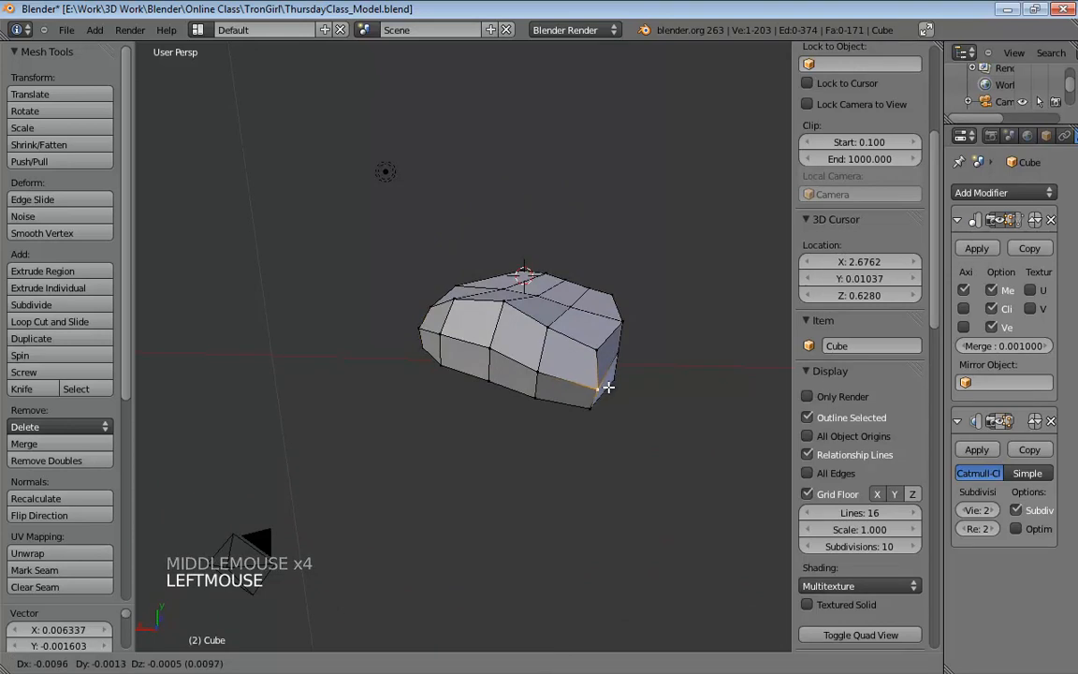
{"action": "middle_click_drag", "start_coordinate": [594, 385], "coordinate": [626, 309]}
{"action": "left_click_drag", "start_coordinate": [626, 309], "coordinate": [636, 302]}
{"action": "middle_click_drag", "start_coordinate": [635, 302], "coordinate": [623, 309], "text": "shift"}
Reposition the vertices near the wrist end on the little-finger side of the hand block.
{"action": "middle_click_drag", "start_coordinate": [622, 309], "coordinate": [580, 300]}
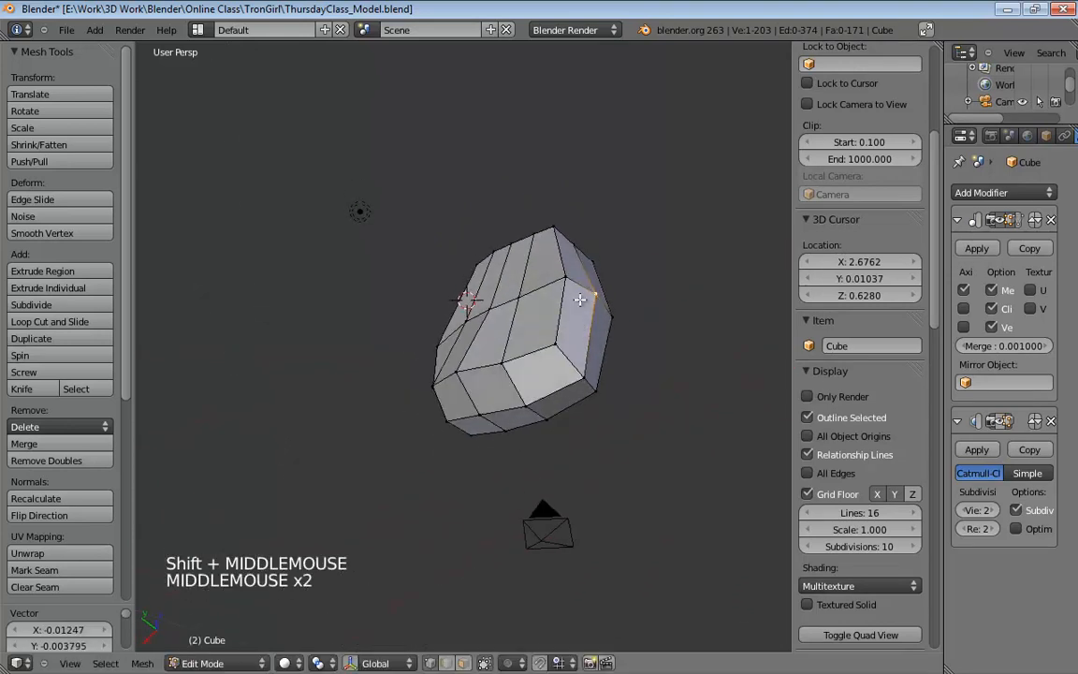
{"action": "left_click", "coordinate": [577, 240]}
{"action": "middle_click_drag", "start_coordinate": [585, 240], "coordinate": [579, 283]}
{"action": "left_click_drag", "start_coordinate": [556, 301], "coordinate": [557, 313]}
{"action": "left_click", "coordinate": [561, 316]}
Move the thumb-side corner vertices on both the back and front of the hand inward, from index knuckle to wrist.
{"action": "middle_click_drag", "start_coordinate": [549, 320], "coordinate": [420, 293]}
{"action": "left_click", "coordinate": [525, 413]}
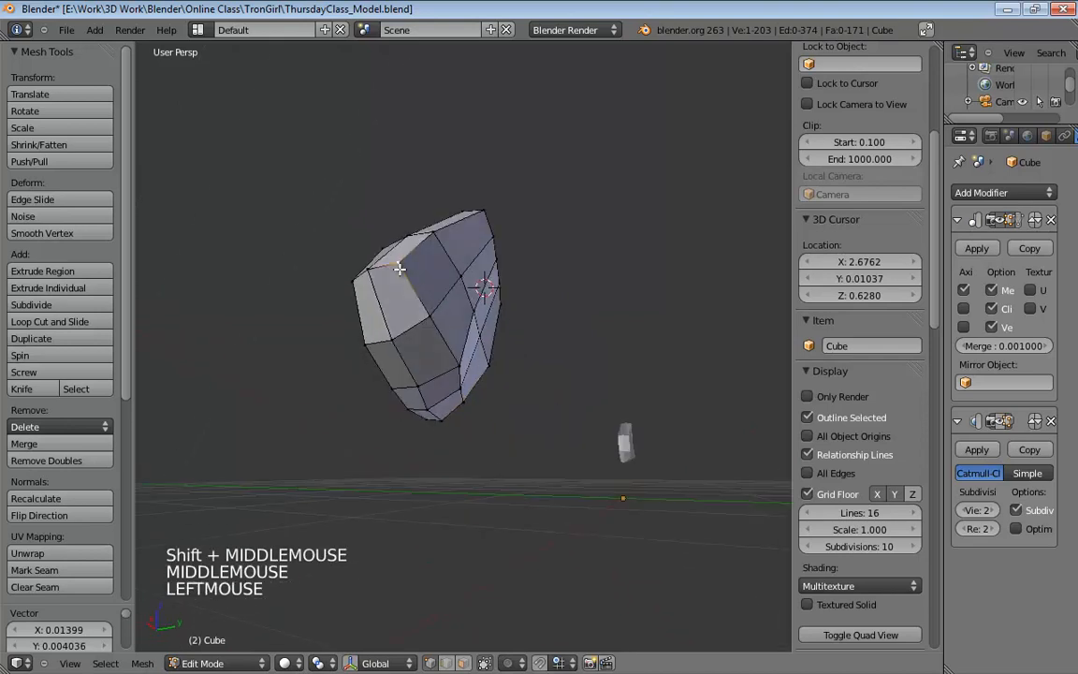
{"action": "left_click_drag", "start_coordinate": [400, 268], "coordinate": [403, 279]}
{"action": "left_click_drag", "start_coordinate": [436, 237], "coordinate": [438, 248]}
{"action": "left_click", "coordinate": [478, 217]}
{"action": "middle_click_drag", "start_coordinate": [475, 222], "coordinate": [413, 225]}
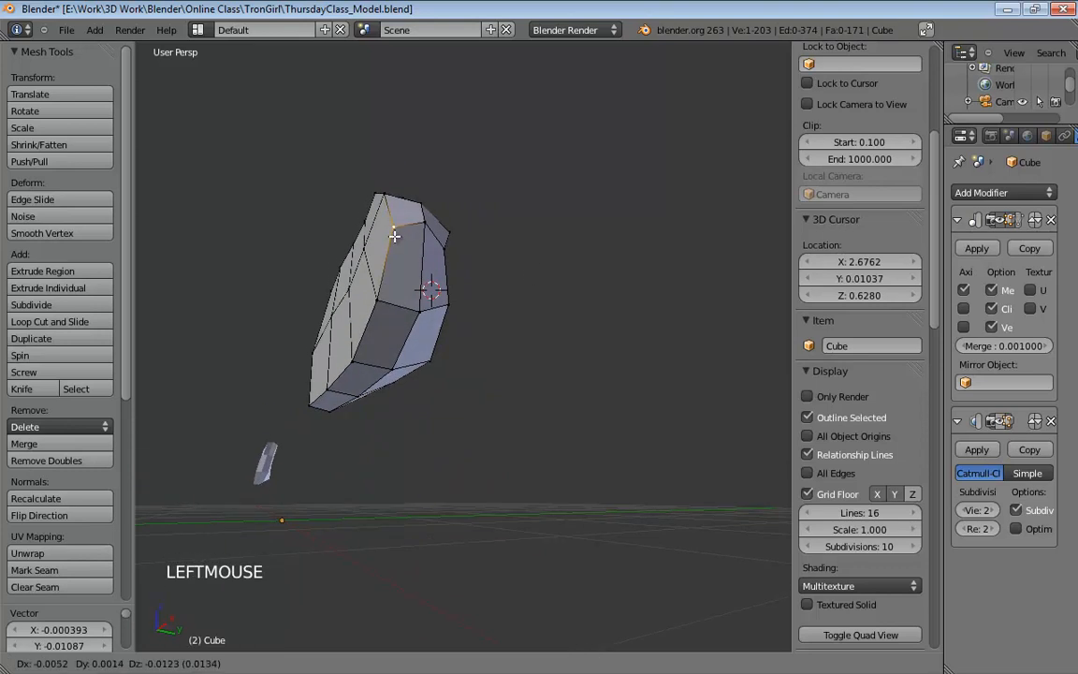
{"action": "left_click", "coordinate": [376, 198]}
{"action": "left_click", "coordinate": [376, 199]}
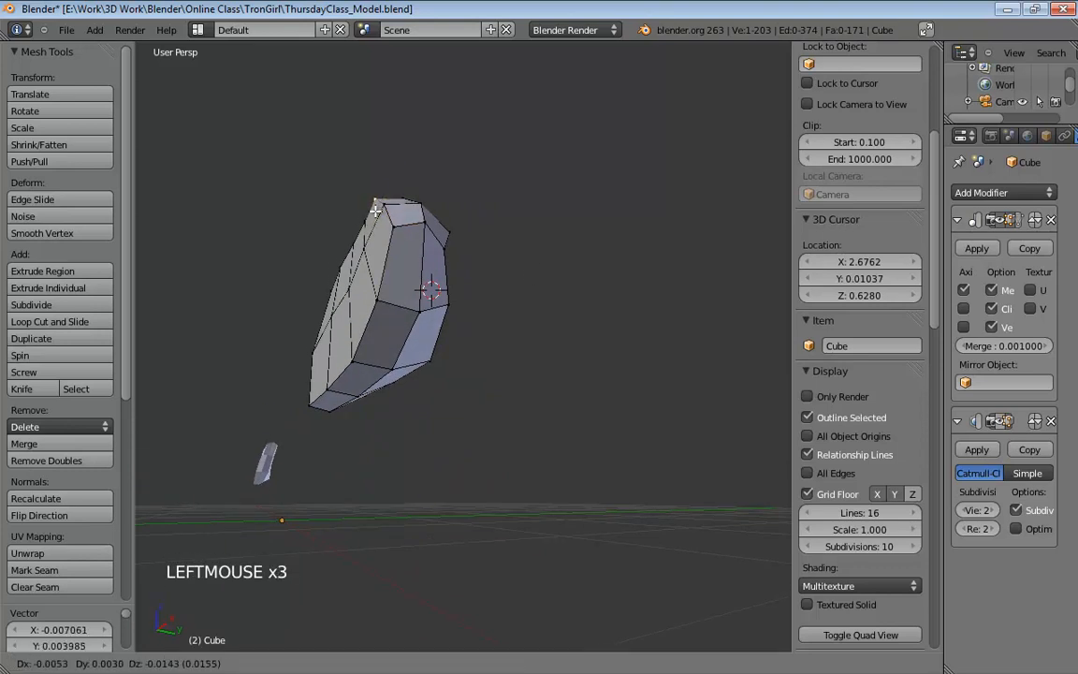
Pull the corner vertices along the little-finger side inward to soften the edge of the hand block.
{"action": "middle_click_drag", "start_coordinate": [296, 301], "coordinate": [309, 367]}
{"action": "left_click_drag", "start_coordinate": [287, 352], "coordinate": [298, 343]}
{"action": "mouse_move", "coordinate": [219, 243]}
{"action": "left_mouse_down"}
{"action": "mouse_move", "coordinate": [234, 242]}
{"action": "mouse_move", "coordinate": [224, 243]}
{"action": "left_mouse_up"}
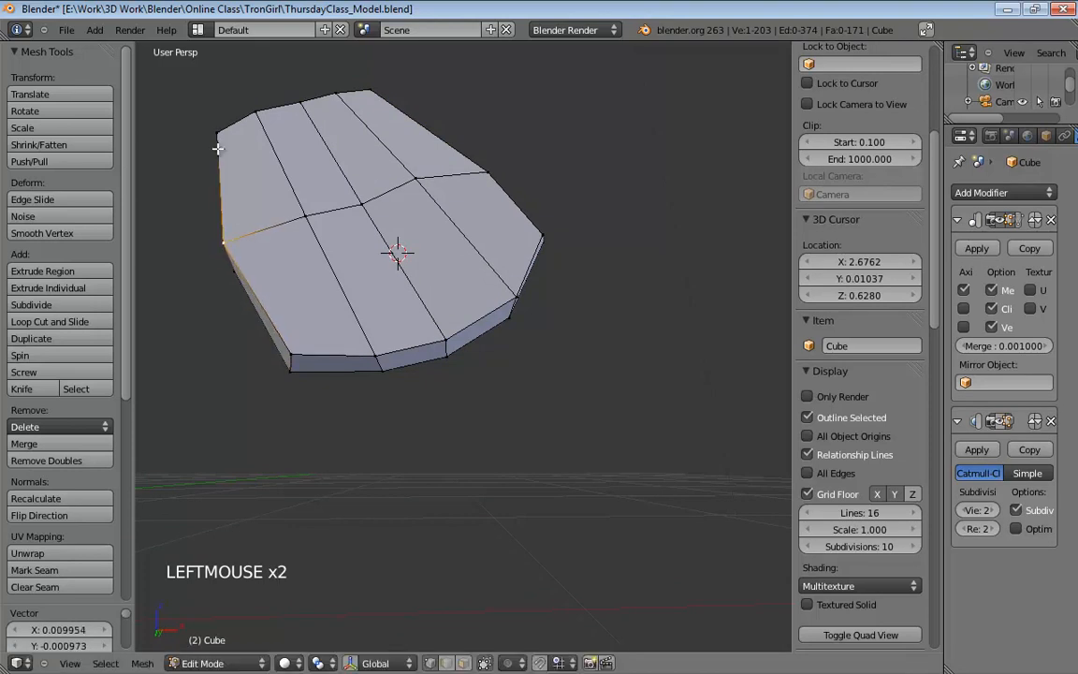
{"action": "middle_click_drag", "start_coordinate": [233, 204], "coordinate": [301, 257]}
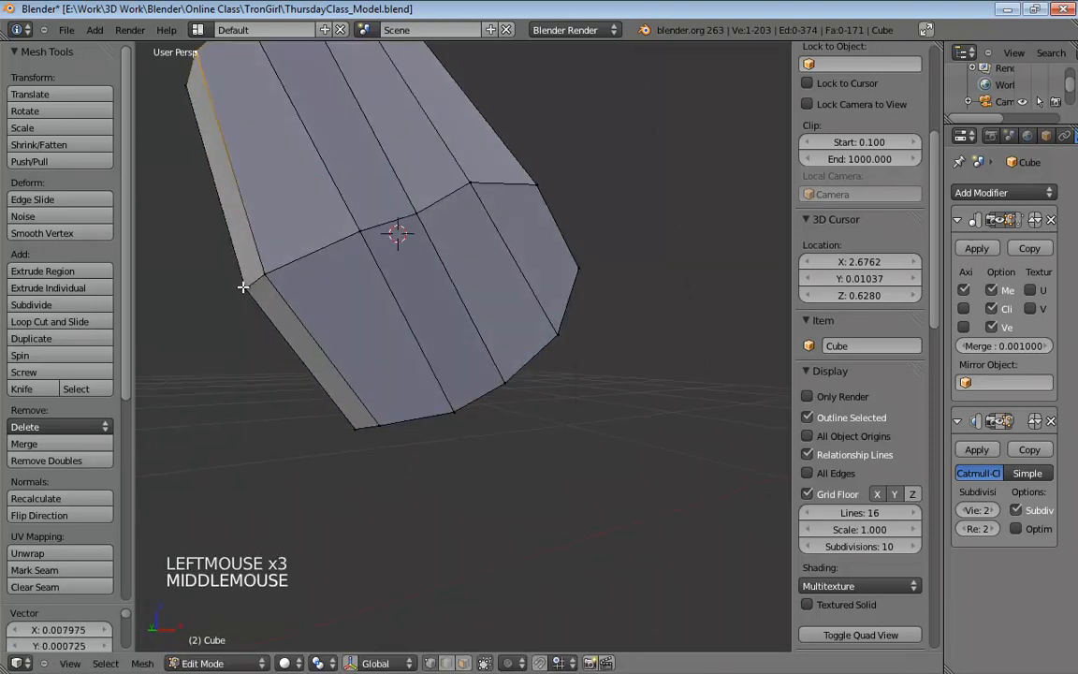
{"action": "left_click_drag", "start_coordinate": [239, 289], "coordinate": [237, 291]}
Examine the knuckle face pairs intended for the fingers by selecting them two at a time in face select mode.
{"action": "middle_click_drag", "start_coordinate": [237, 291], "coordinate": [465, 470]}
{"action": "scroll", "coordinate": [590, 435], "scroll_direction": "up", "scroll_amount": 3}
{"action": "middle_click_drag", "start_coordinate": [473, 534], "coordinate": [451, 304]}
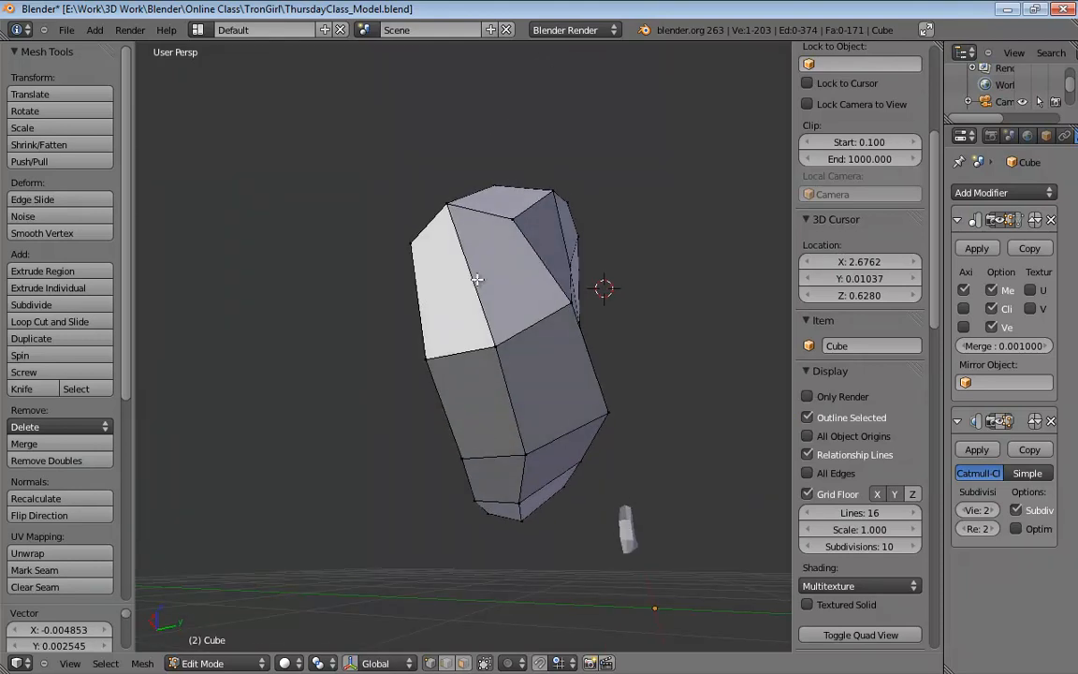
{"action": "key", "text": "ctrl+Tab"}
{"action": "left_click", "coordinate": [431, 251]}
{"action": "left_click", "coordinate": [408, 269]}
{"action": "left_click", "coordinate": [490, 285], "text": "shift"}
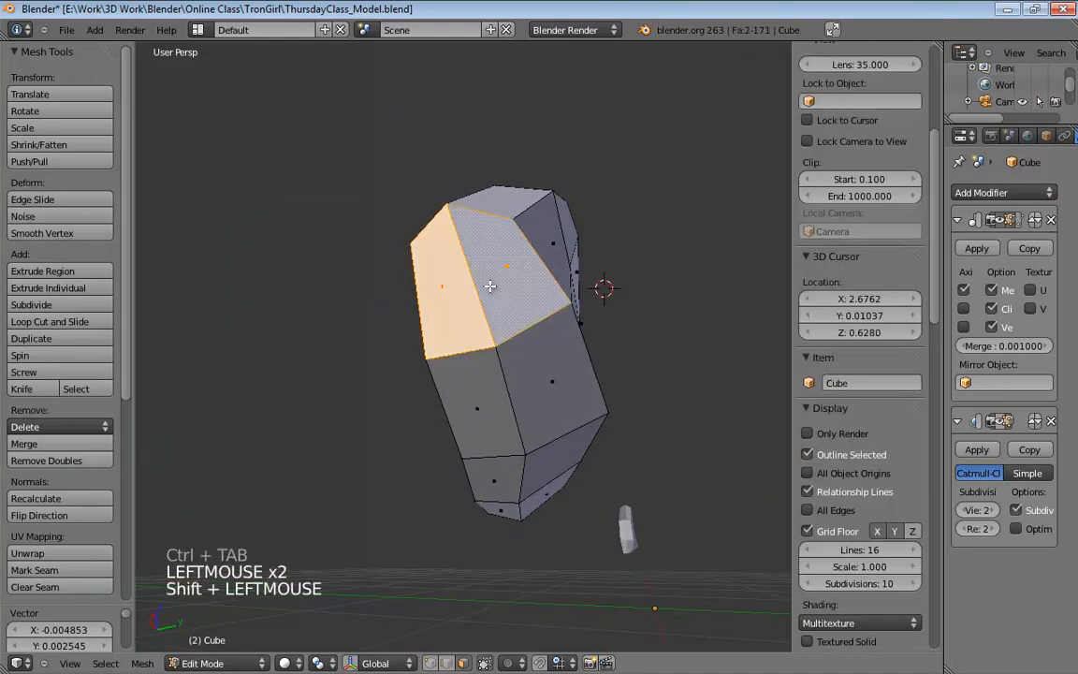
{"action": "middle_click_drag", "start_coordinate": [489, 285], "coordinate": [381, 250]}
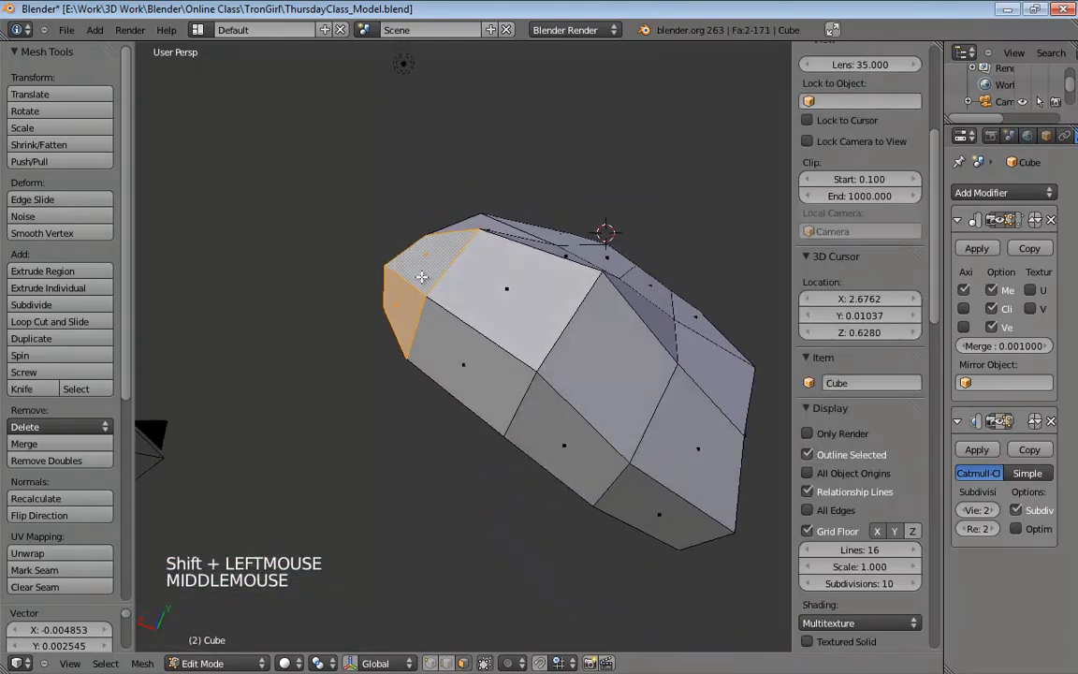
{"action": "left_click", "coordinate": [483, 369]}
{"action": "left_click", "coordinate": [522, 313], "text": "shift"}
{"action": "middle_click_drag", "start_coordinate": [562, 450], "coordinate": [491, 340], "text": "shift"}
{"action": "left_click", "coordinate": [465, 315]}
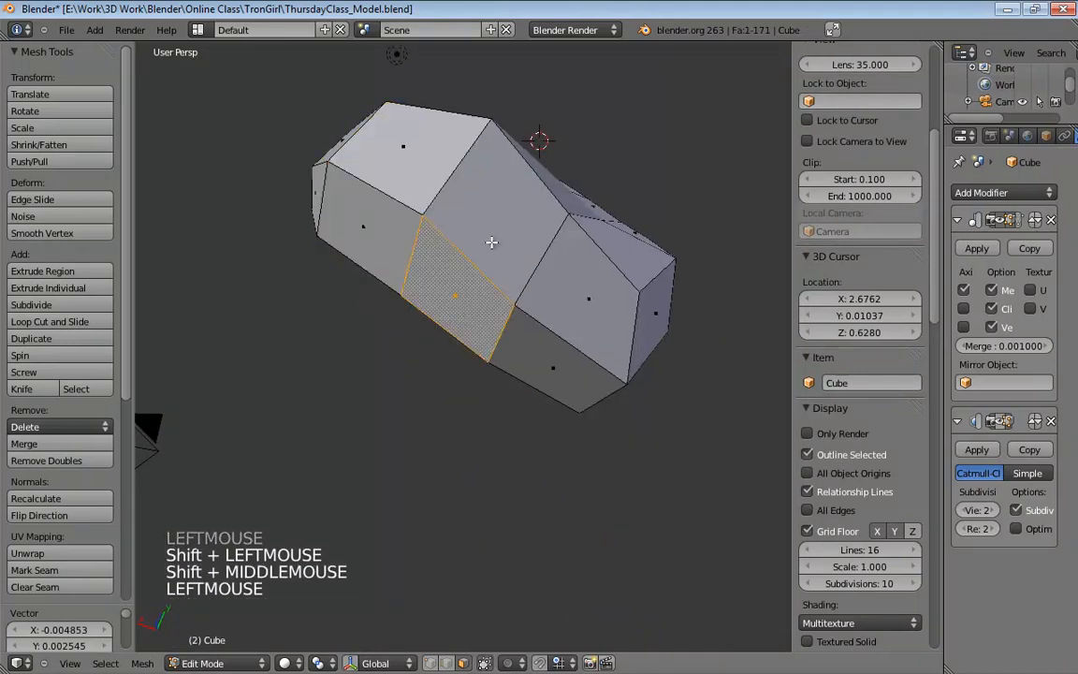
{"action": "left_click", "coordinate": [492, 241], "text": "shift"}
{"action": "middle_click_drag", "start_coordinate": [491, 241], "coordinate": [530, 351]}
{"action": "left_click", "coordinate": [501, 286]}
{"action": "left_click", "coordinate": [516, 225], "text": "shift"}
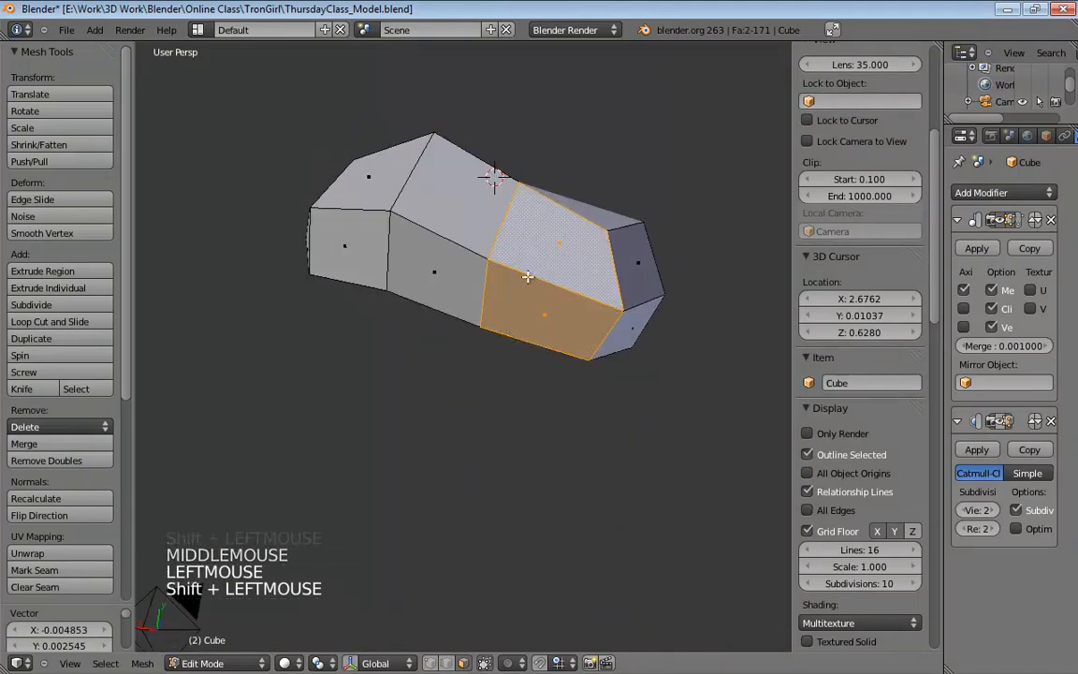
Try to shift the three-vertex dividing line between two finger bases toward the little-finger end, and undo the move.
{"action": "key", "text": "ctrl+Tab"}
{"action": "left_click", "coordinate": [509, 247]}
{"action": "left_click", "coordinate": [481, 327]}
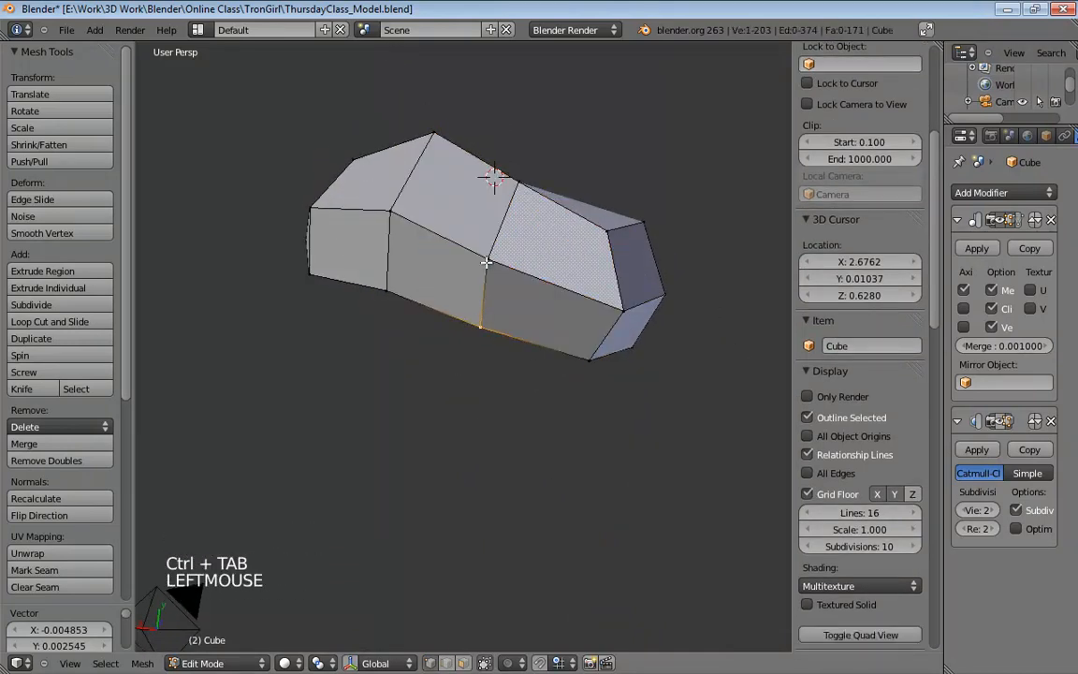
{"action": "left_click", "coordinate": [487, 262], "text": "shift"}
{"action": "left_click", "coordinate": [524, 188], "text": "shift"}
{"action": "key", "text": "g"}
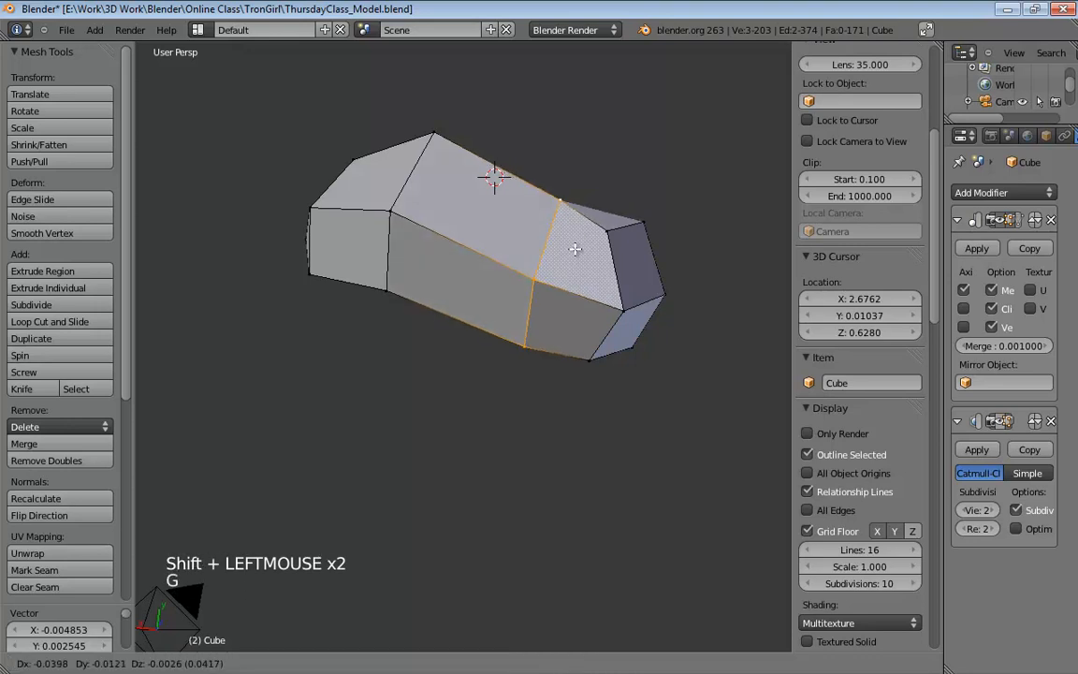
{"action": "left_click", "coordinate": [518, 224]}
{"action": "middle_click_drag", "start_coordinate": [518, 224], "coordinate": [575, 280]}
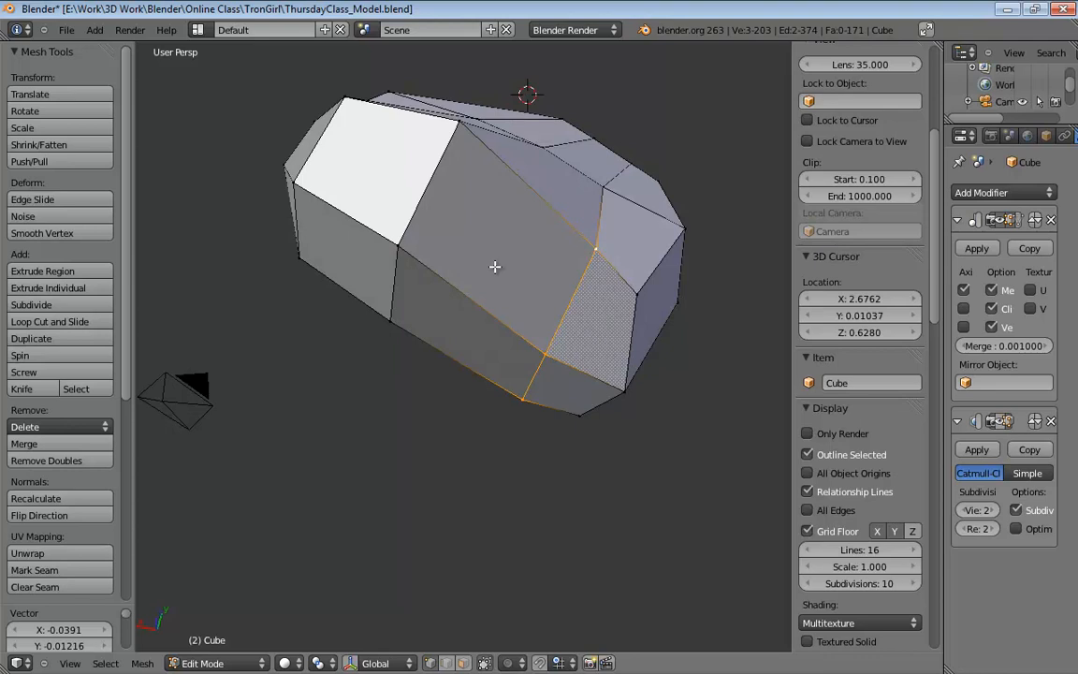
{"action": "key", "text": "ctrl+z"}
Nudge individual vertices around the outer finger bases to even out the knuckle faces.
{"action": "middle_click_drag", "start_coordinate": [479, 304], "coordinate": [532, 299]}
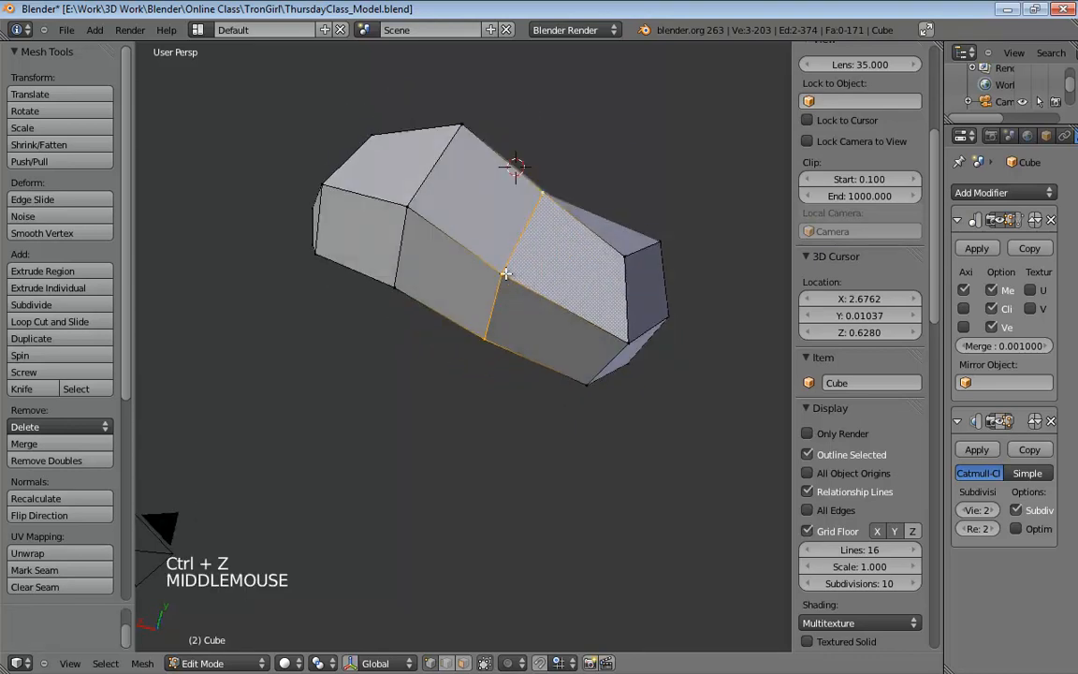
{"action": "left_click_drag", "start_coordinate": [506, 274], "coordinate": [511, 257]}
{"action": "middle_click_drag", "start_coordinate": [513, 255], "coordinate": [473, 333]}
{"action": "left_click_drag", "start_coordinate": [472, 334], "coordinate": [476, 327]}
{"action": "left_click_drag", "start_coordinate": [600, 372], "coordinate": [605, 352]}
Fine-tune the vertices on the back edge of the index and middle knuckles and the adjoining mid-palm thumb-side vertex.
{"action": "middle_click_drag", "start_coordinate": [438, 275], "coordinate": [503, 361], "text": "shift"}
{"action": "mouse_move", "coordinate": [373, 332]}
{"action": "left_mouse_down"}
{"action": "mouse_move", "coordinate": [373, 315]}
{"action": "mouse_move", "coordinate": [377, 330]}
{"action": "left_mouse_up"}
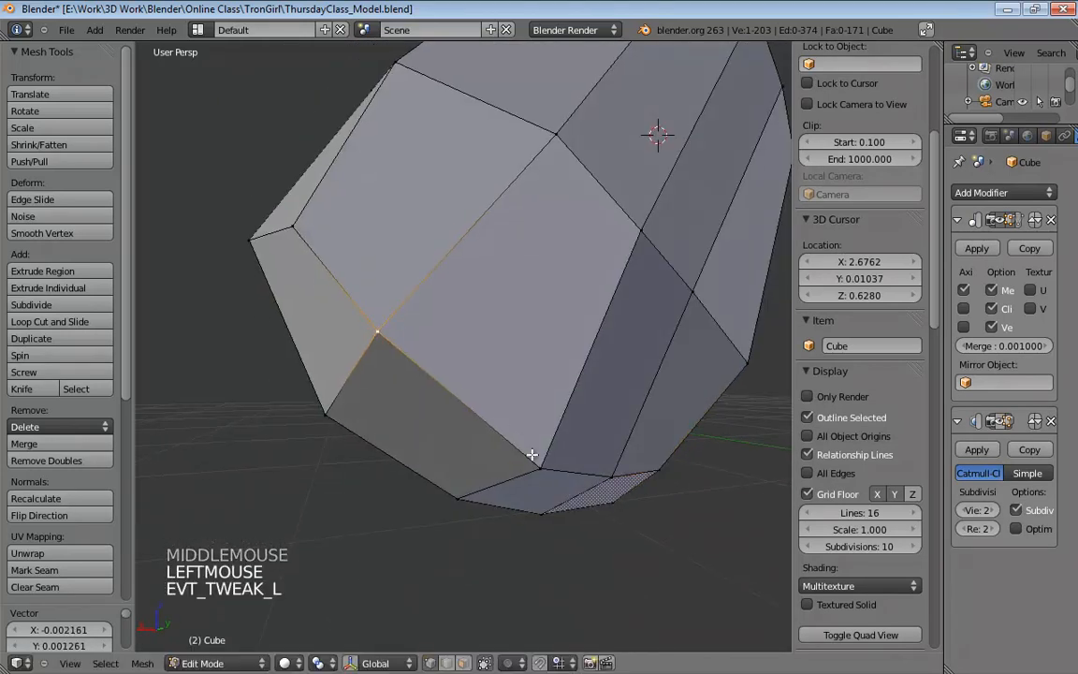
{"action": "left_click", "coordinate": [541, 468]}
{"action": "mouse_move", "coordinate": [296, 227]}
{"action": "left_mouse_down"}
{"action": "mouse_move", "coordinate": [312, 225]}
{"action": "mouse_move", "coordinate": [299, 222]}
{"action": "left_mouse_up"}
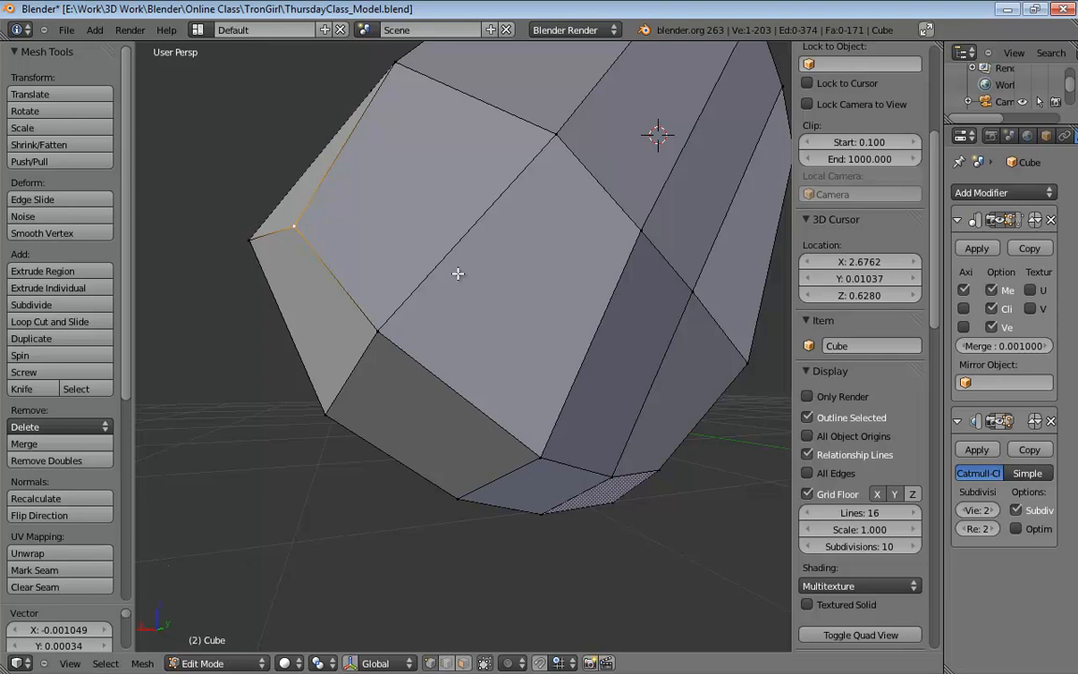
{"action": "middle_click_drag", "start_coordinate": [458, 273], "coordinate": [450, 307], "text": "shift"}
{"action": "middle_click_drag", "start_coordinate": [484, 266], "coordinate": [461, 307], "text": "shift"}
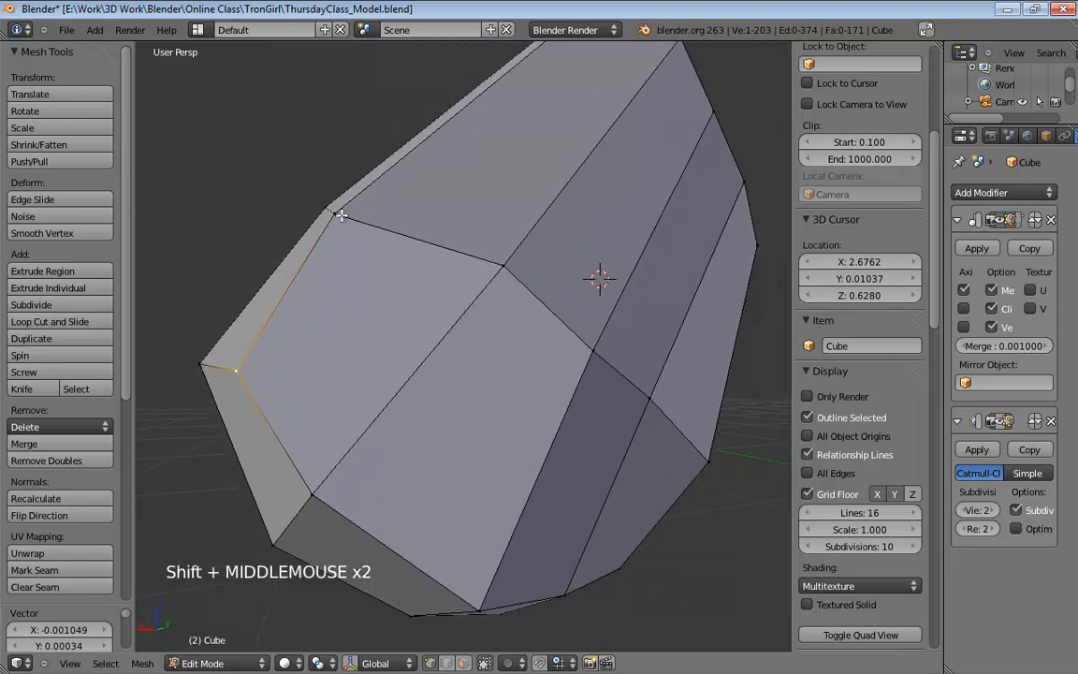
{"action": "left_click_drag", "start_coordinate": [337, 215], "coordinate": [354, 219]}
{"action": "middle_click_drag", "start_coordinate": [354, 218], "coordinate": [426, 248]}
{"action": "scroll", "coordinate": [455, 332], "scroll_direction": "down", "scroll_amount": 4}
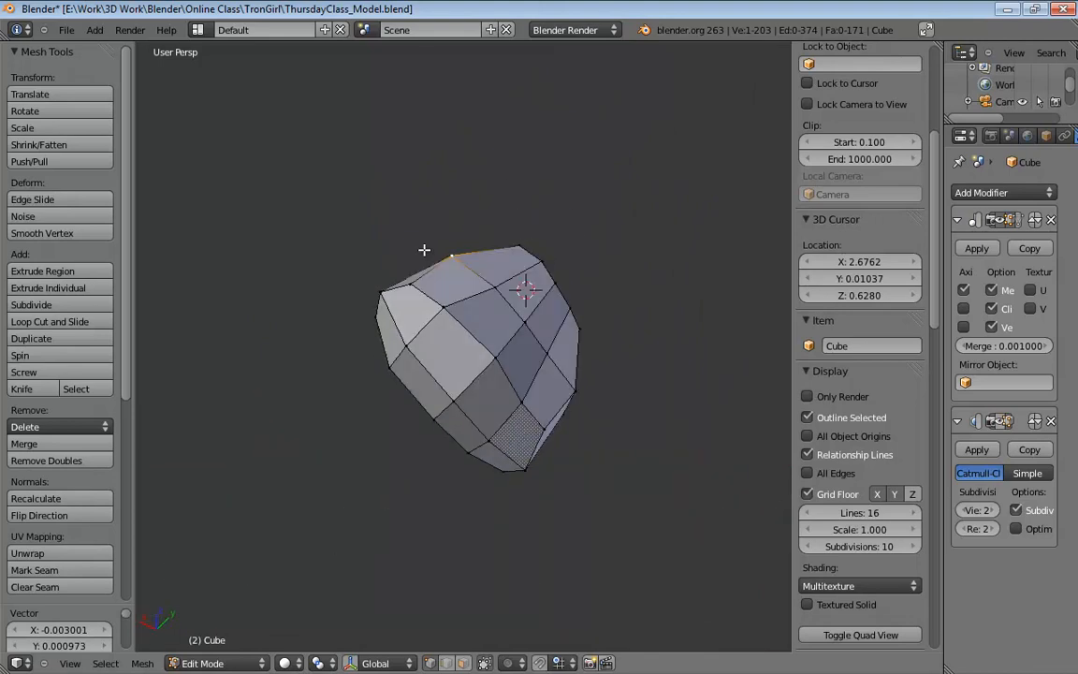
{"action": "middle_click_drag", "start_coordinate": [424, 250], "coordinate": [463, 358]}
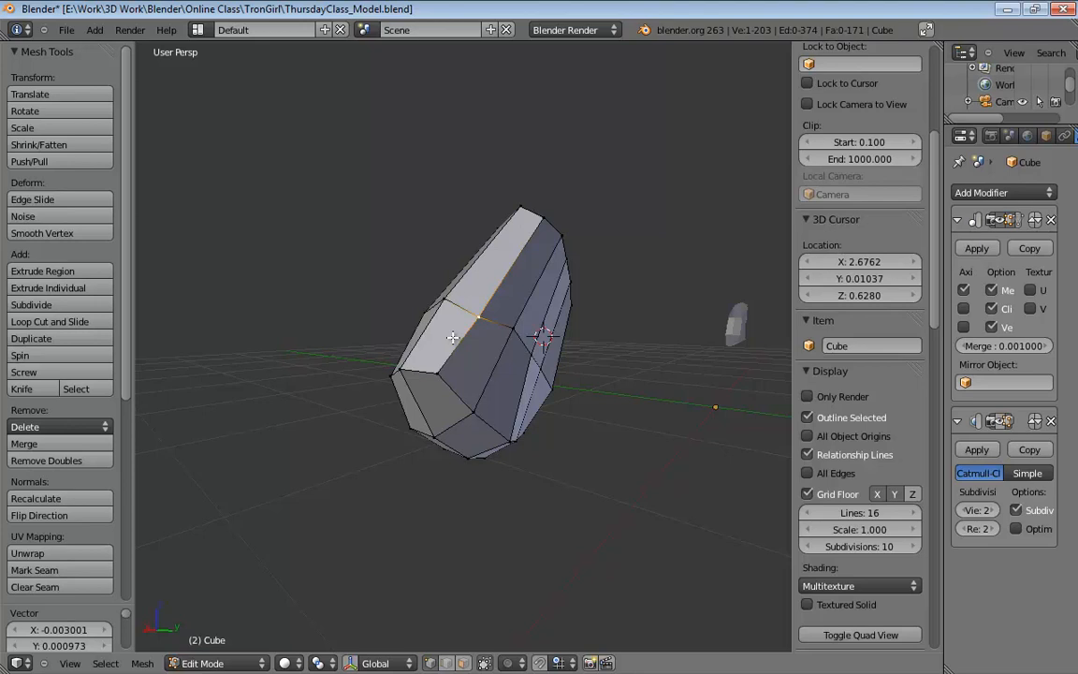
{"action": "middle_click_drag", "start_coordinate": [444, 333], "coordinate": [440, 385]}
{"action": "scroll", "coordinate": [440, 385], "scroll_direction": "up", "scroll_amount": 2}
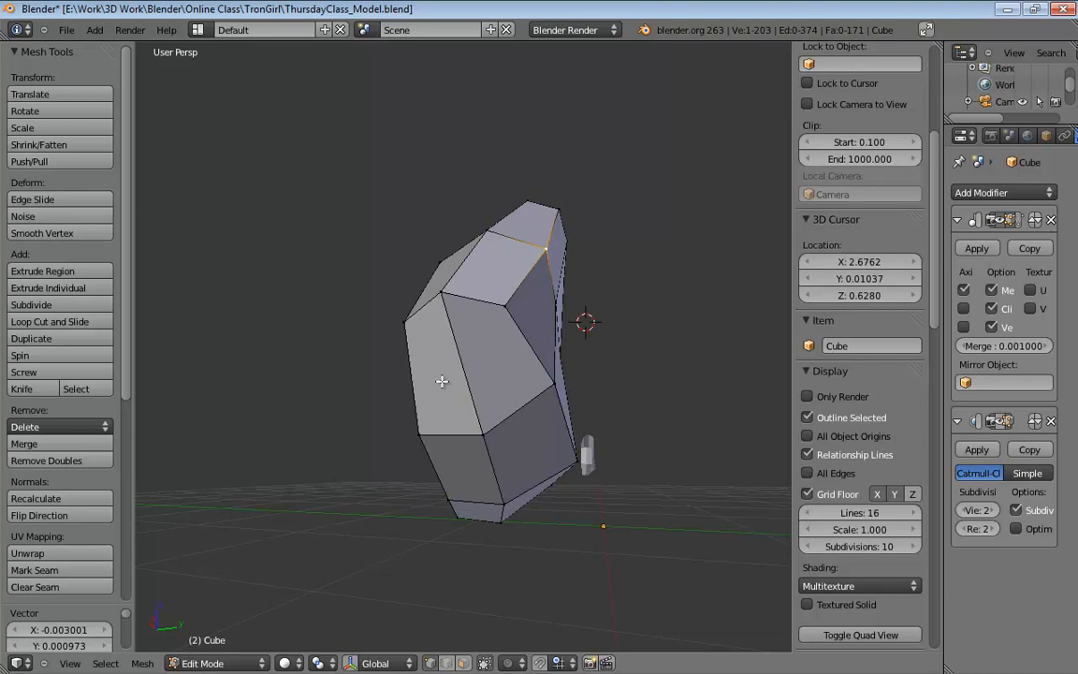
Select the two index-finger knuckle faces and extrude them outward about 0.03 over the drawing in front orthographic wireframe view.
{"action": "key", "text": "ctrl+Tab"}
{"action": "left_click", "coordinate": [379, 414]}
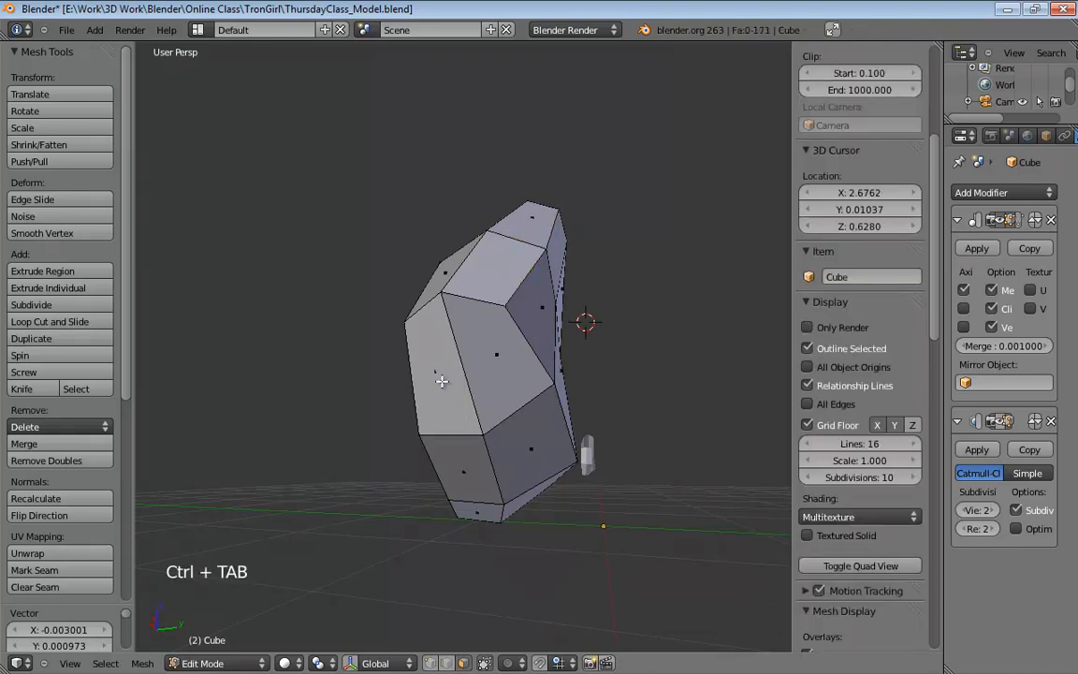
{"action": "left_click", "coordinate": [440, 375]}
{"action": "left_click", "coordinate": [499, 353], "text": "shift"}
{"action": "middle_click_drag", "start_coordinate": [650, 345], "coordinate": [564, 392]}
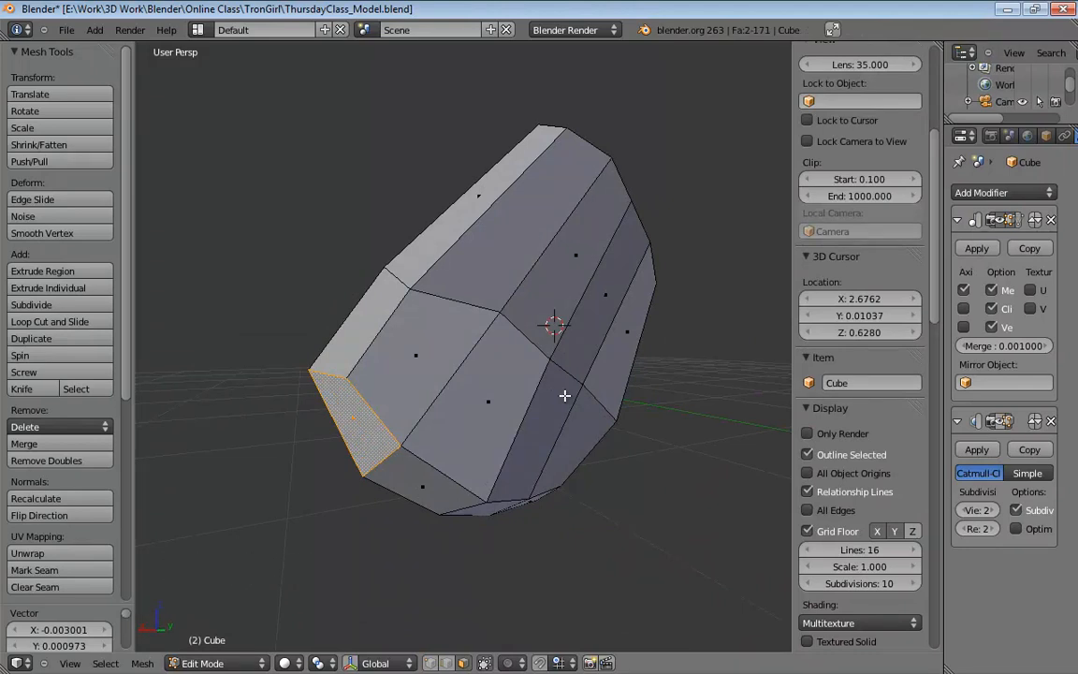
{"action": "key", "text": "KP_1"}
{"action": "key", "text": "KP_5"}
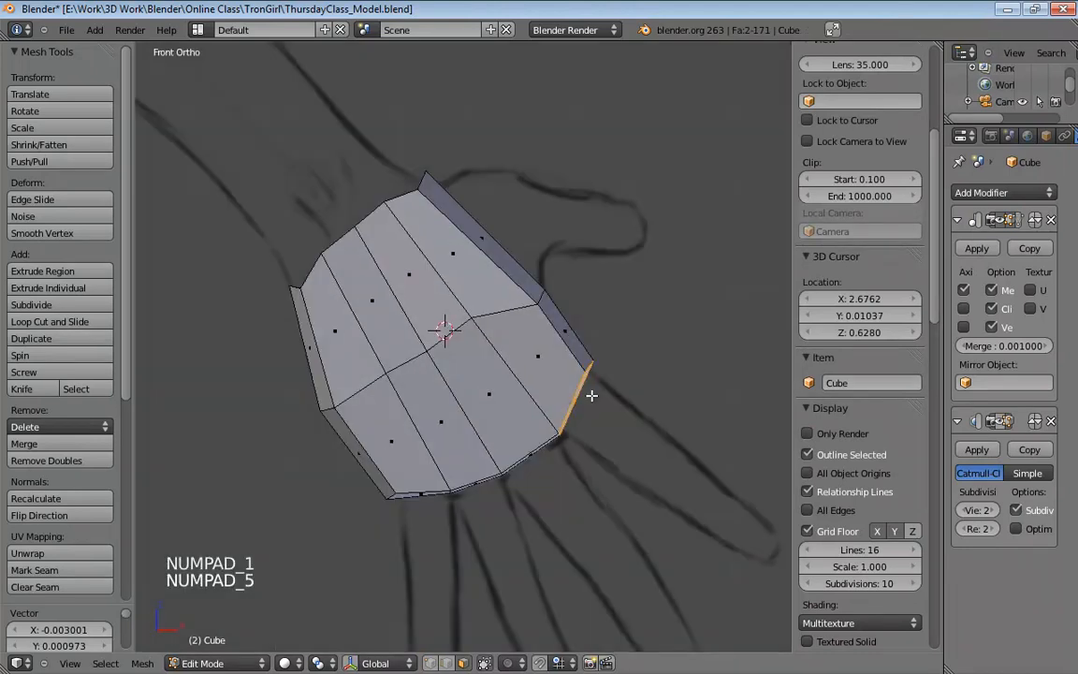
{"action": "key", "text": "z"}
{"action": "scroll", "coordinate": [592, 395], "scroll_direction": "up", "scroll_amount": 2}
{"action": "middle_click_drag", "start_coordinate": [592, 402], "coordinate": [374, 303], "text": "shift"}
{"action": "key", "text": "e"}
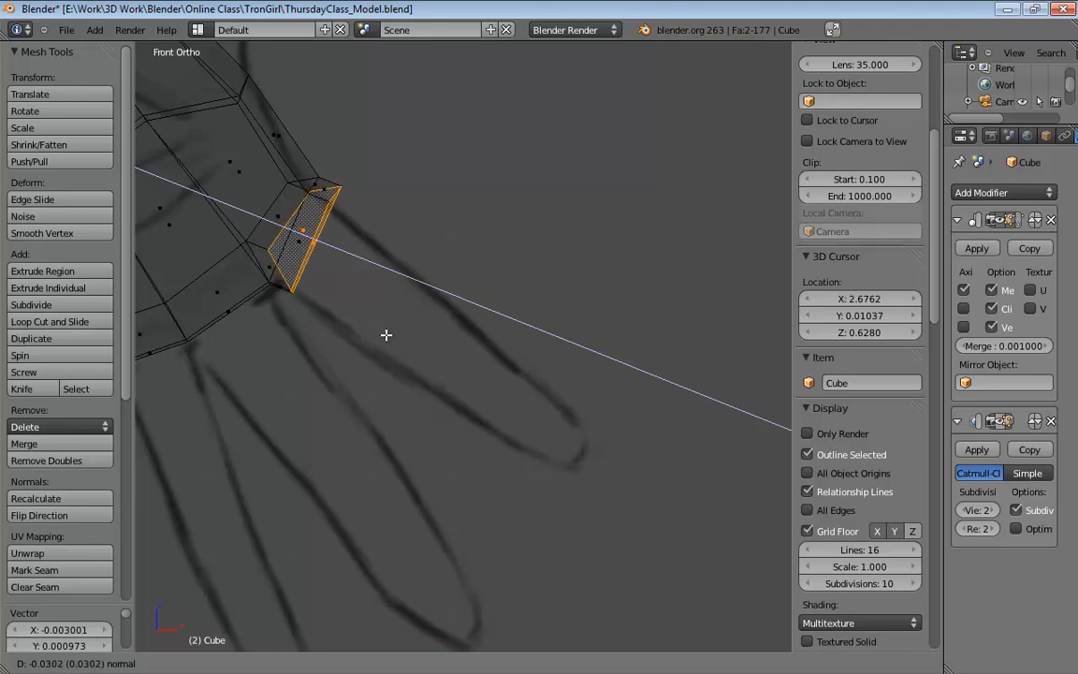
{"action": "left_click", "coordinate": [385, 333]}
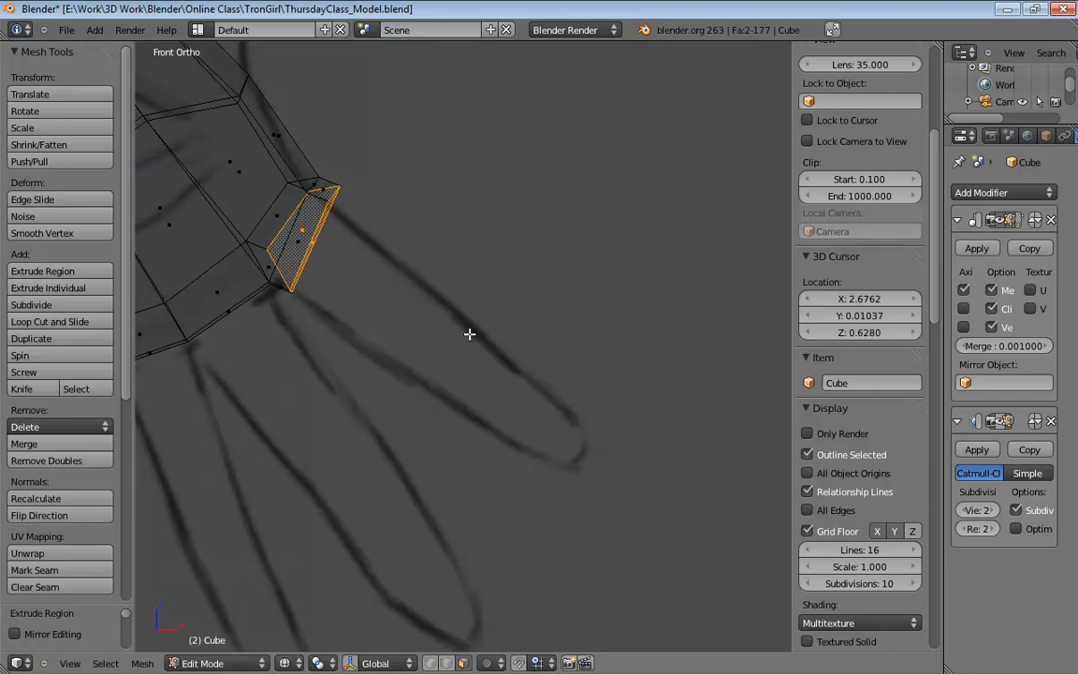
Round the outline of the two extruded index-knuckle end faces with To Sphere at a factor of 1.000.
{"action": "middle_click_drag", "start_coordinate": [470, 334], "coordinate": [356, 266]}
{"action": "key", "text": "KP_5"}
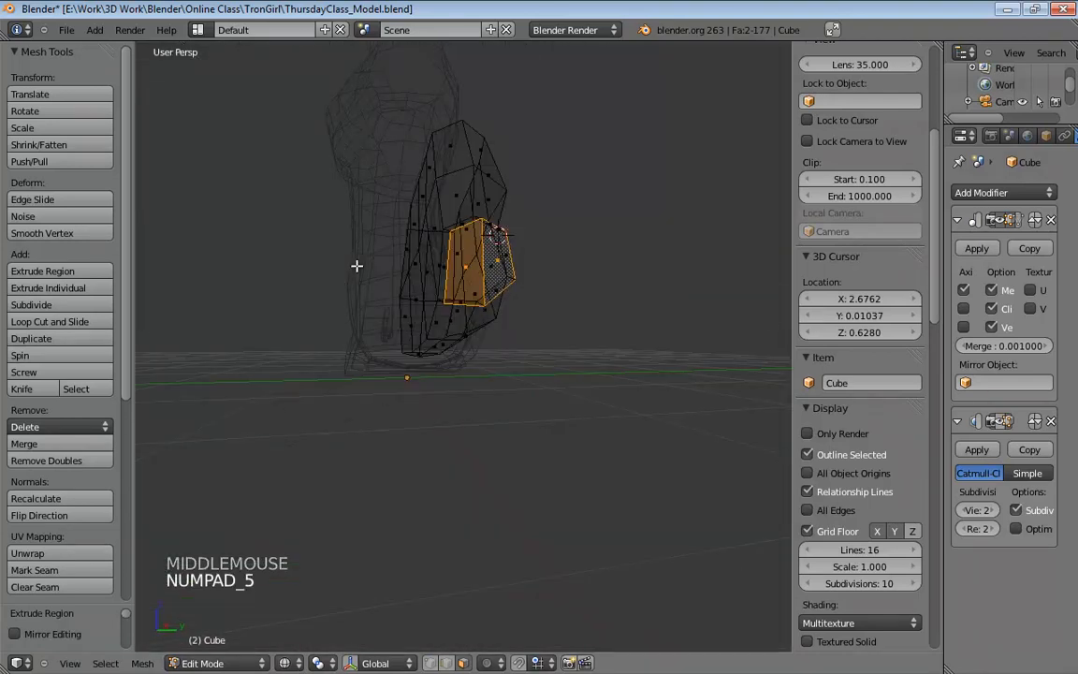
{"action": "key", "text": "z"}
{"action": "middle_click_drag", "start_coordinate": [576, 288], "coordinate": [374, 286]}
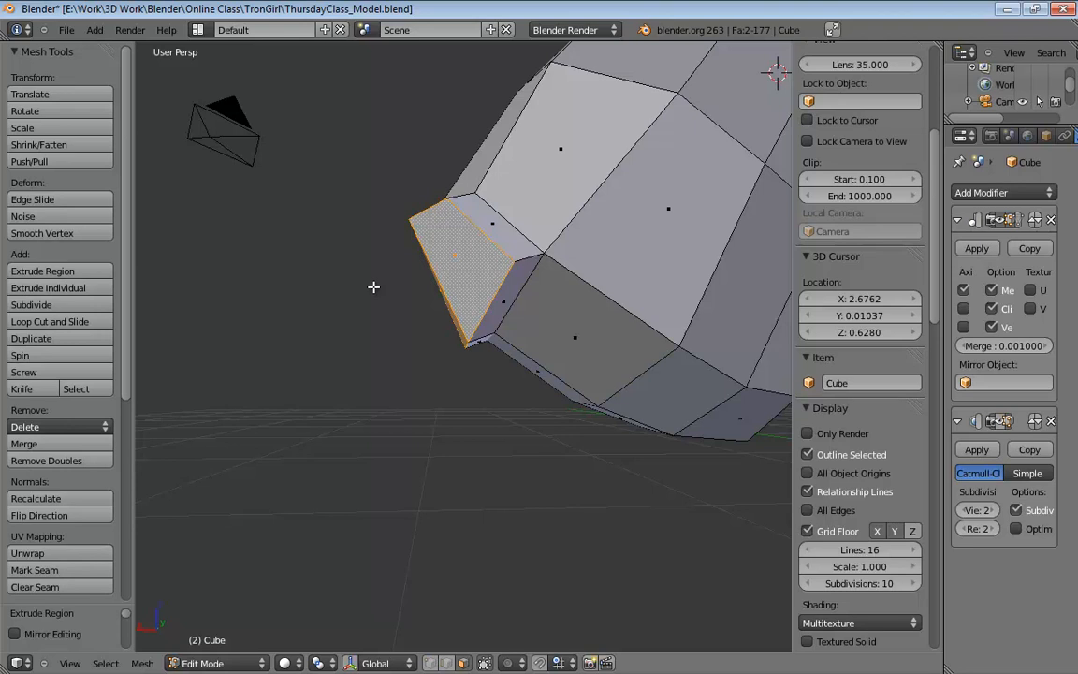
{"action": "middle_click_drag", "start_coordinate": [480, 347], "coordinate": [503, 354]}
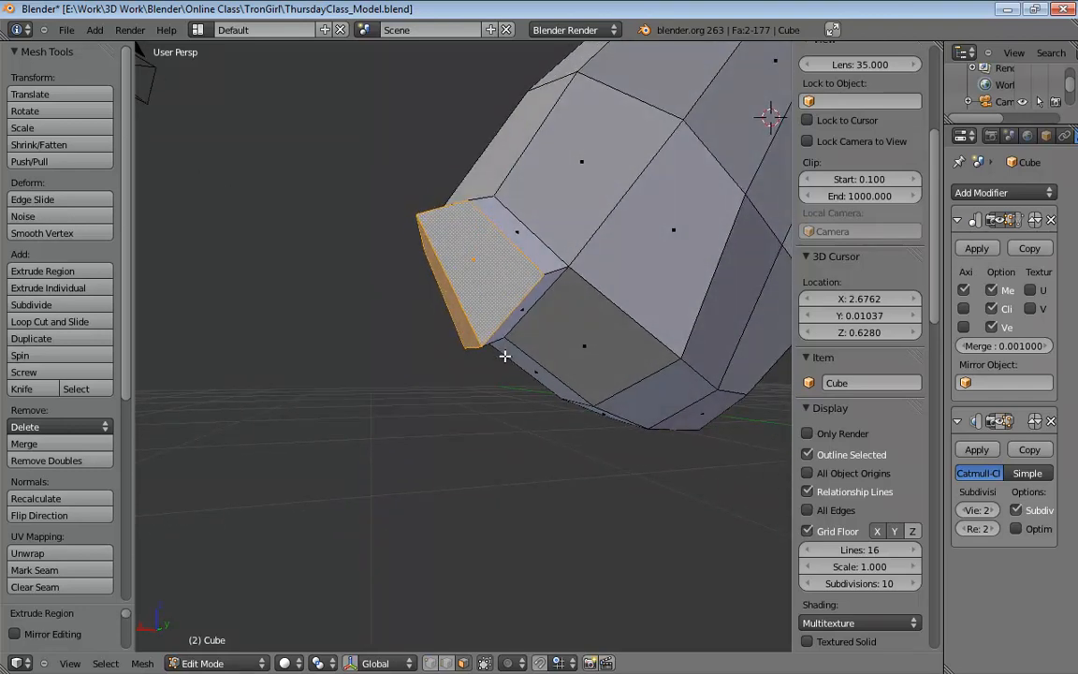
{"action": "key", "text": "ctrl+shift+o"}
{"action": "key", "text": "ctrl+shift+s"}
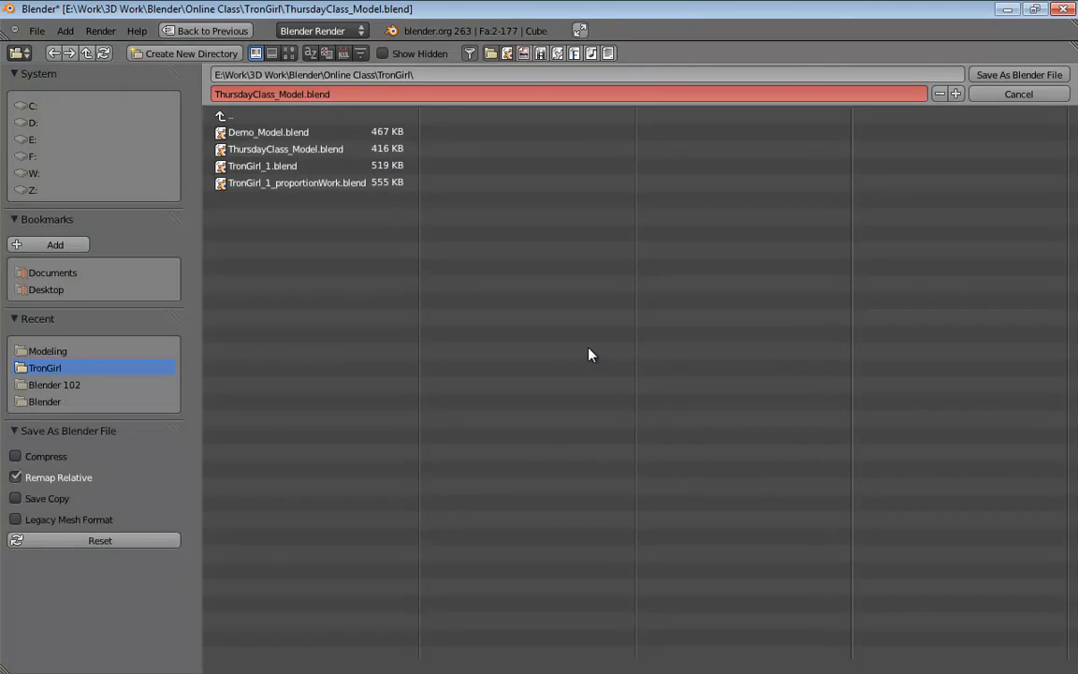
{"action": "key", "text": "Escape"}
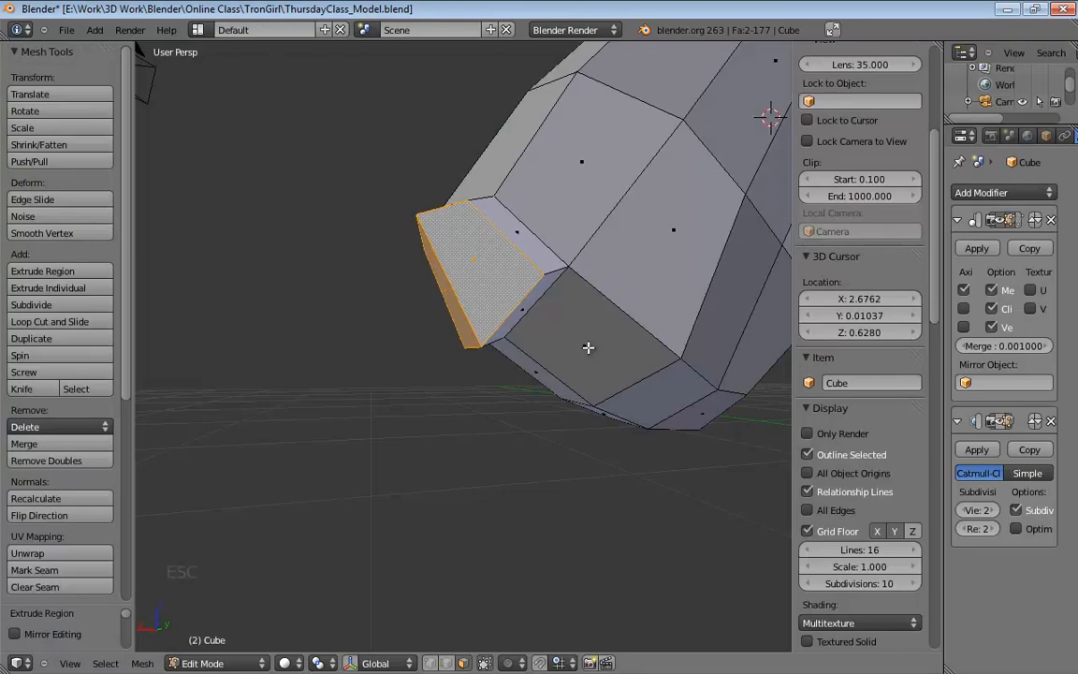
{"action": "key", "text": "alt+shift+s"}
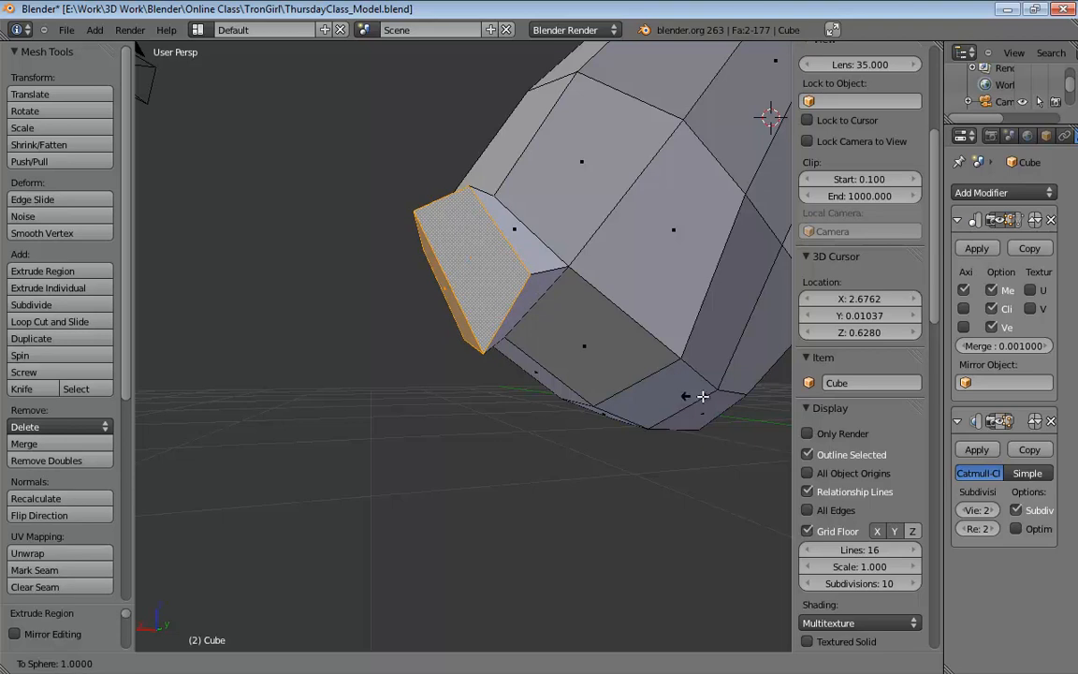
{"action": "left_click", "coordinate": [655, 383]}
Scale the index knuckle's two end faces down to about 0.81.
{"action": "middle_click_drag", "start_coordinate": [374, 463], "coordinate": [369, 500]}
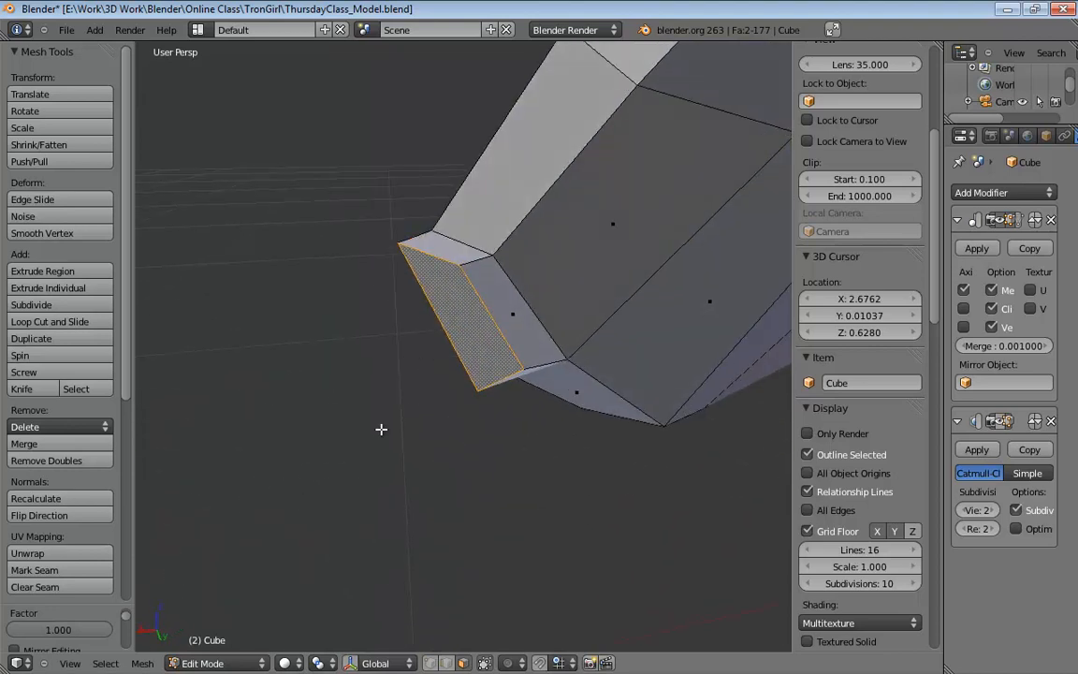
{"action": "mouse_move", "coordinate": [381, 428]}
{"action": "middle_mouse_down"}
{"action": "mouse_move", "coordinate": [502, 330]}
{"action": "mouse_move", "coordinate": [540, 354]}
{"action": "mouse_move", "coordinate": [489, 404]}
{"action": "mouse_move", "coordinate": [376, 464]}
{"action": "mouse_move", "coordinate": [374, 444]}
{"action": "middle_mouse_up"}
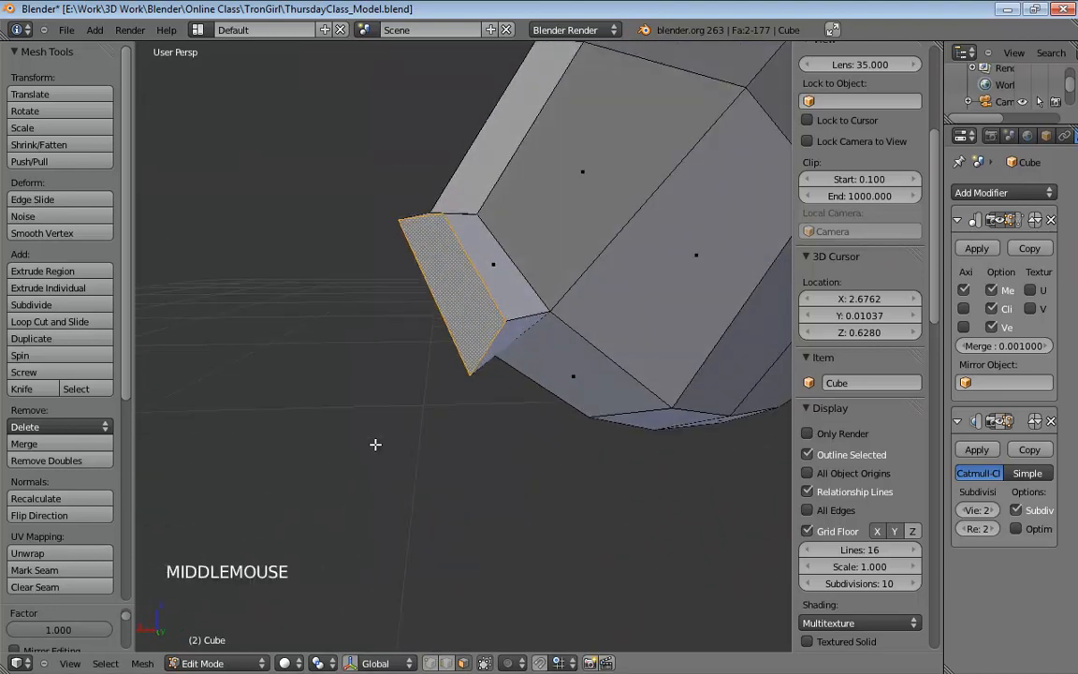
{"action": "key", "text": "s"}
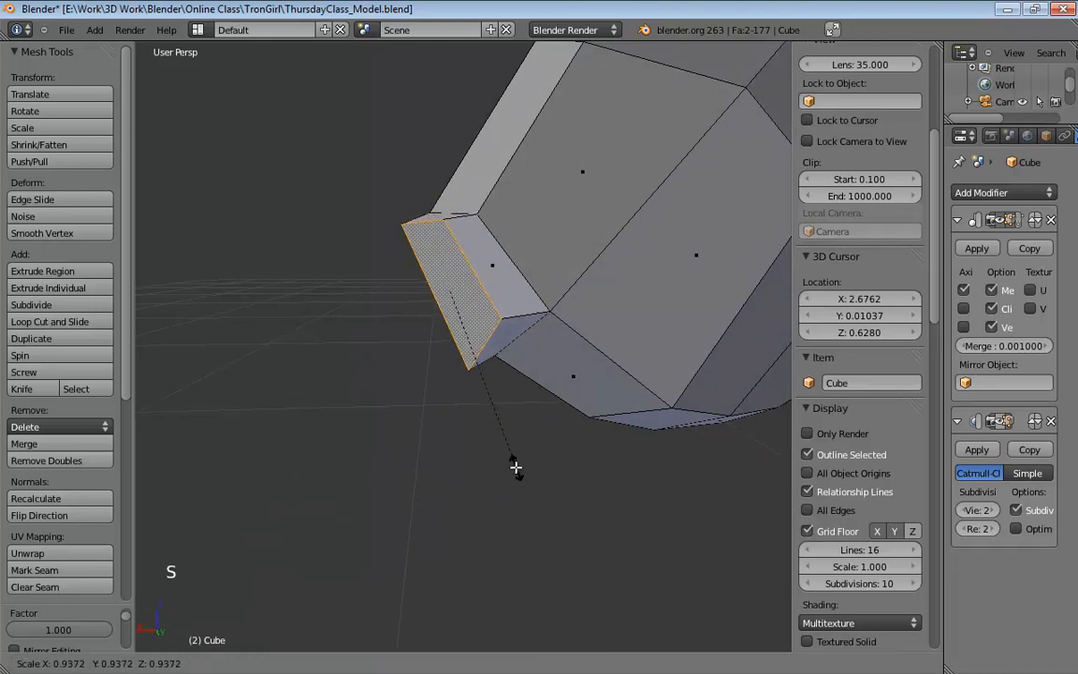
{"action": "left_click", "coordinate": [477, 435]}
Move the front-side edge of the index knuckle's end outward by about -0.013 along Y.
{"action": "middle_click_drag", "start_coordinate": [458, 426], "coordinate": [614, 440]}
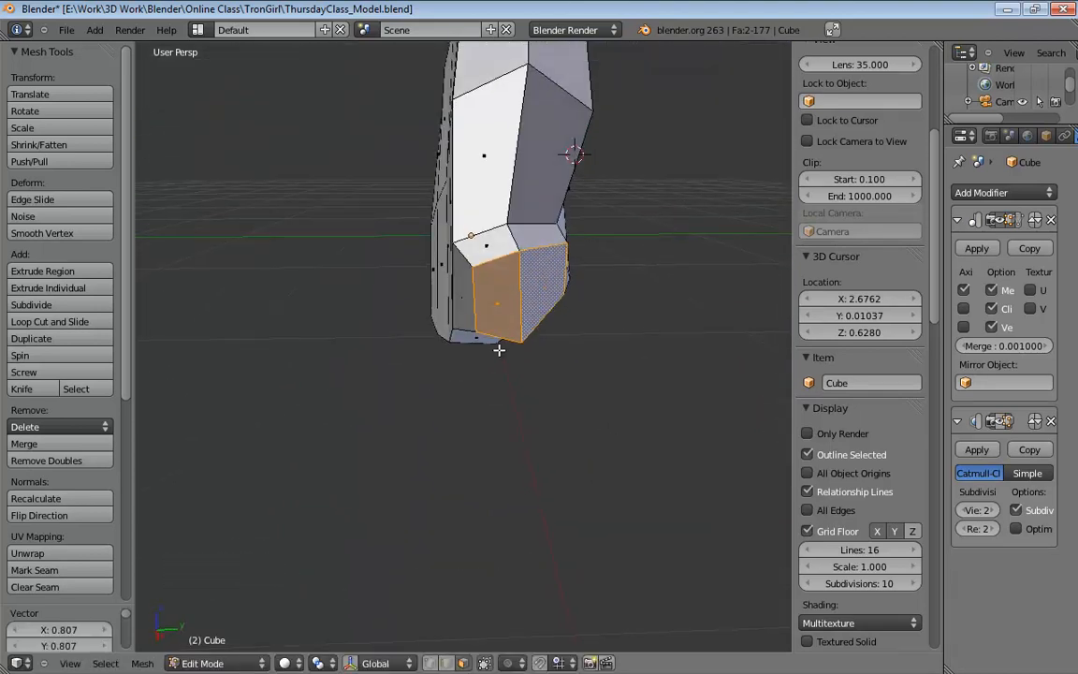
{"action": "key", "text": "ctrl+Tab"}
{"action": "left_click", "coordinate": [496, 305]}
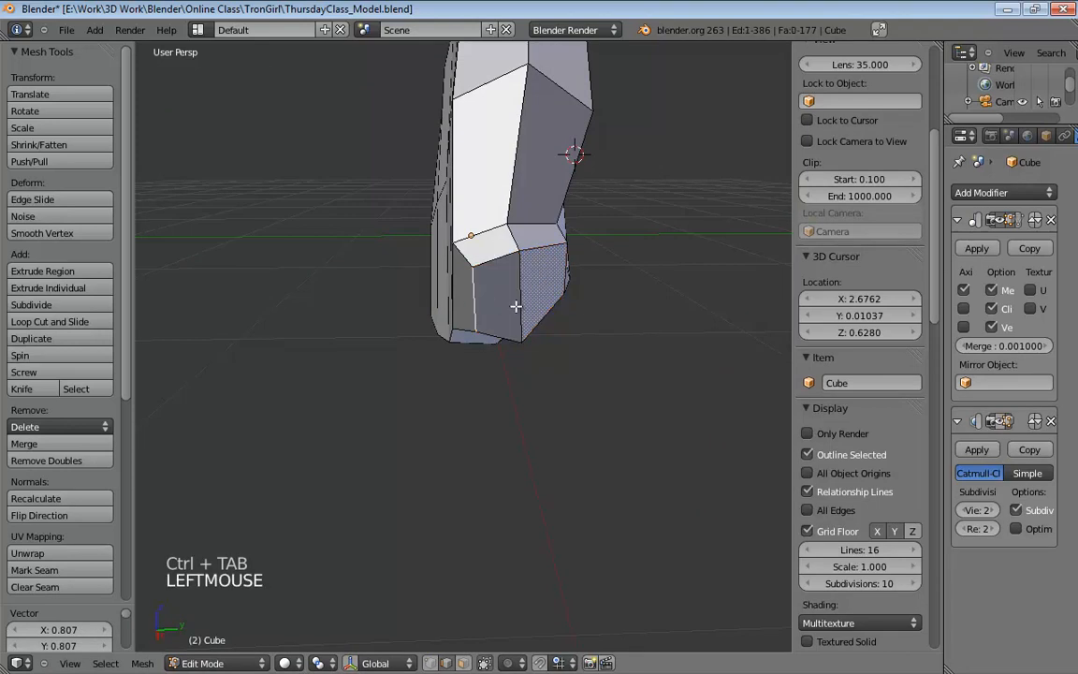
{"action": "key", "text": "g"}
{"action": "left_click", "coordinate": [505, 305]}
{"action": "middle_click_drag", "start_coordinate": [504, 306], "coordinate": [454, 295]}
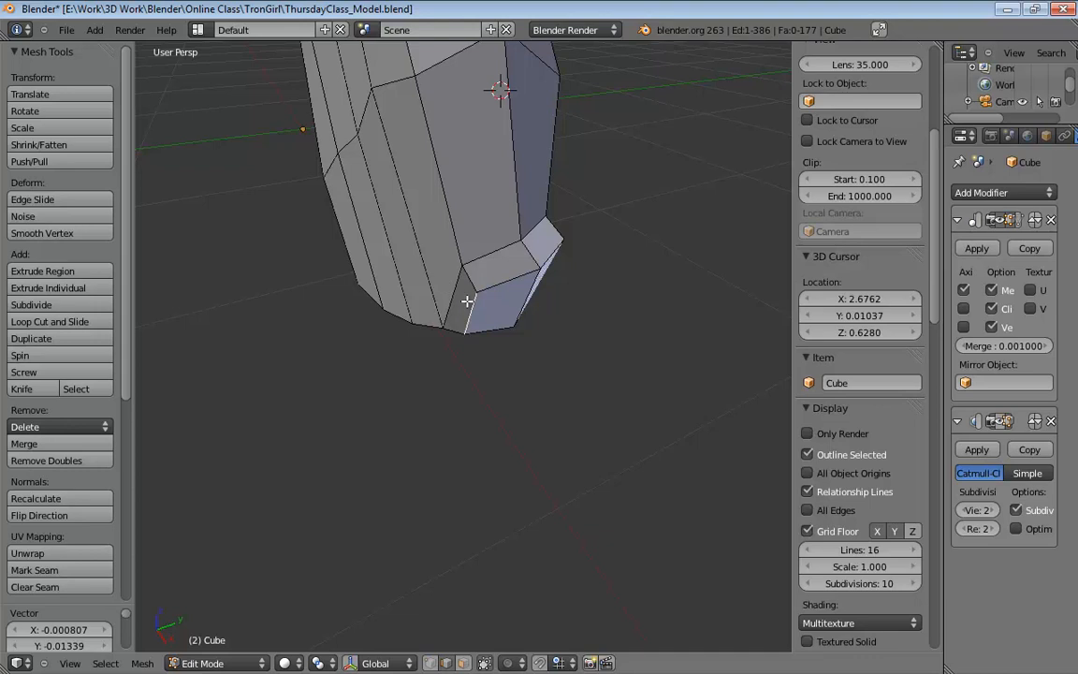
Check the knuckle shape from several sides, and reselect its two end faces over the front orthographic drawing.
{"action": "middle_click_drag", "start_coordinate": [613, 411], "coordinate": [507, 288]}
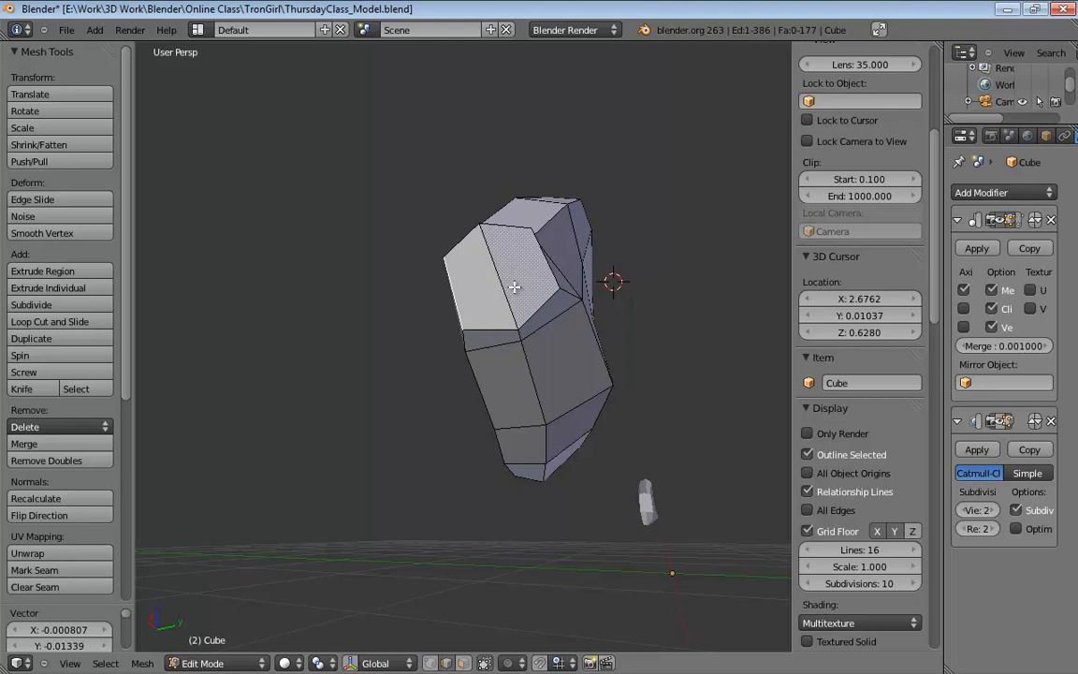
{"action": "middle_click_drag", "start_coordinate": [550, 289], "coordinate": [409, 153]}
{"action": "middle_click_drag", "start_coordinate": [647, 262], "coordinate": [576, 340], "text": "shift"}
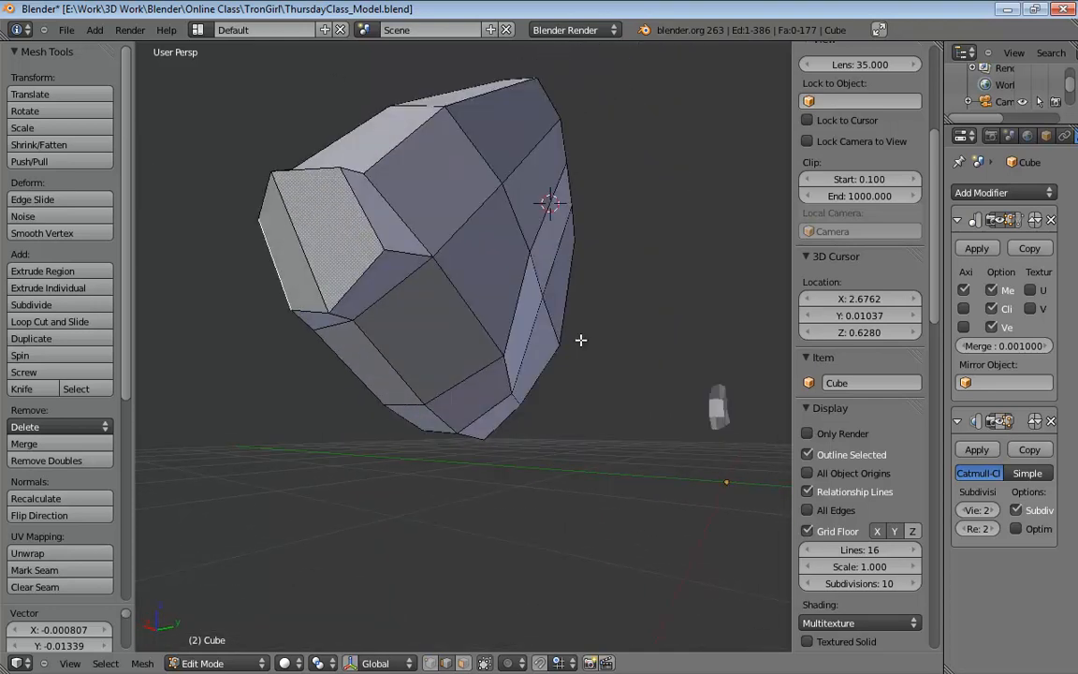
{"action": "middle_click_drag", "start_coordinate": [466, 306], "coordinate": [523, 298]}
{"action": "scroll", "coordinate": [457, 315], "scroll_direction": "down", "scroll_amount": 2}
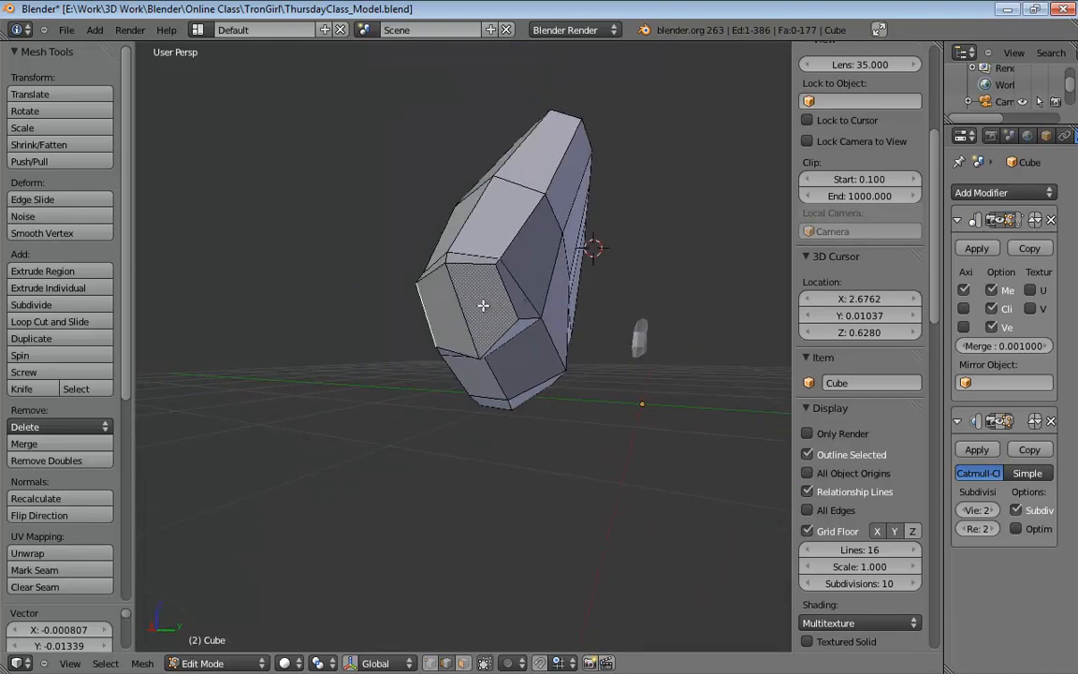
{"action": "key", "text": "ctrl+Tab"}
{"action": "left_click", "coordinate": [417, 323]}
{"action": "left_click", "coordinate": [402, 294], "text": "shift"}
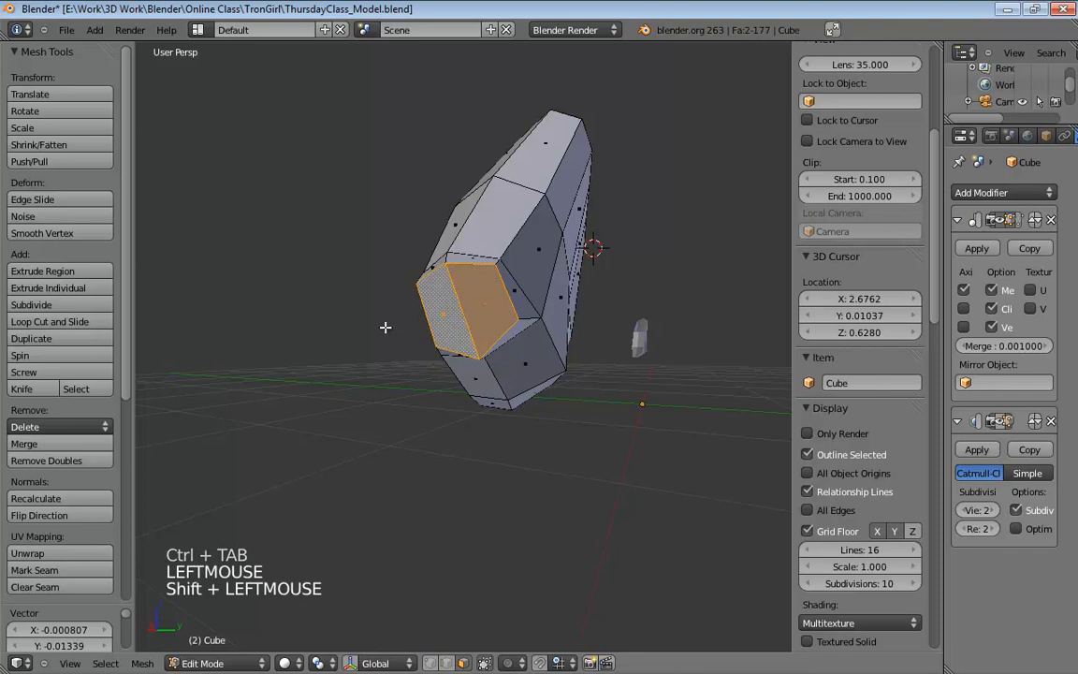
{"action": "key", "text": "KP_1"}
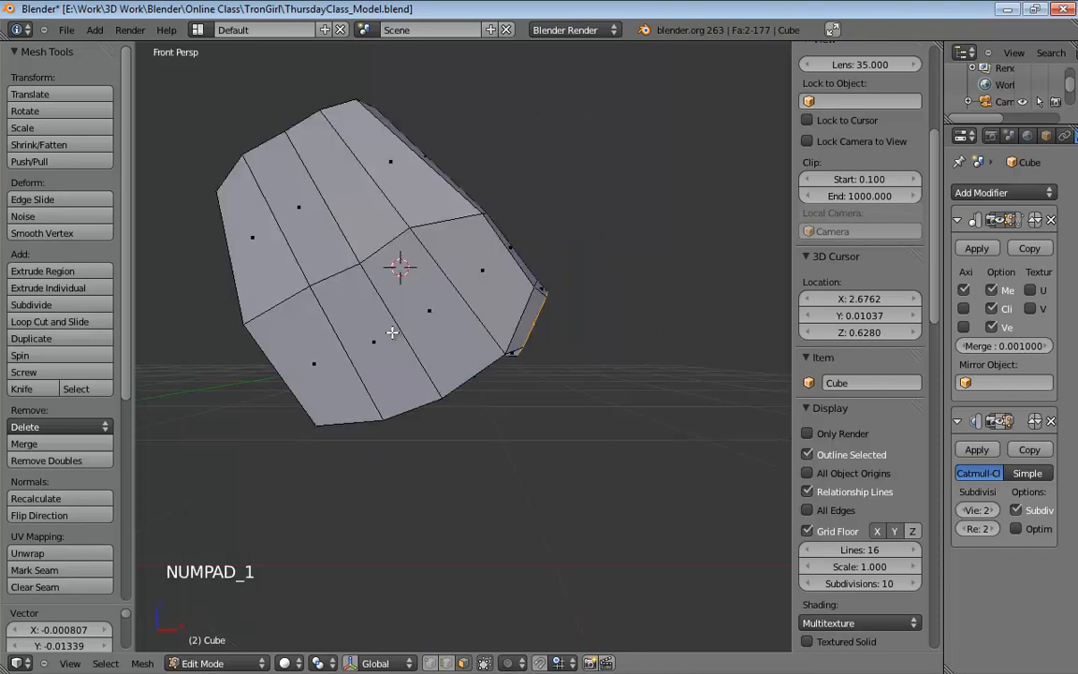
{"action": "key", "text": "KP_5"}
{"action": "mouse_move", "coordinate": [393, 332]}
{"action": "middle_mouse_down", "text": "shift"}
{"action": "mouse_move", "coordinate": [362, 308]}
{"action": "mouse_move", "coordinate": [376, 316]}
{"action": "middle_mouse_up", "text": "shift"}
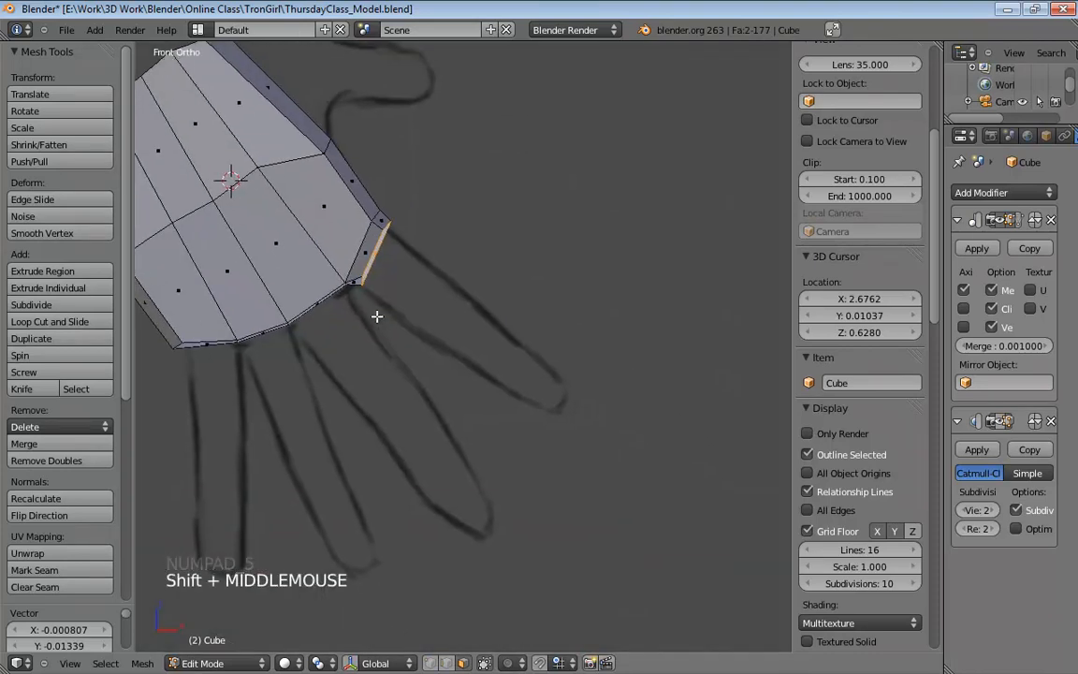
Try to extrude the index knuckle's end faces about 0.41 along their normal, and undo the extrusion.
{"action": "key", "text": "e"}
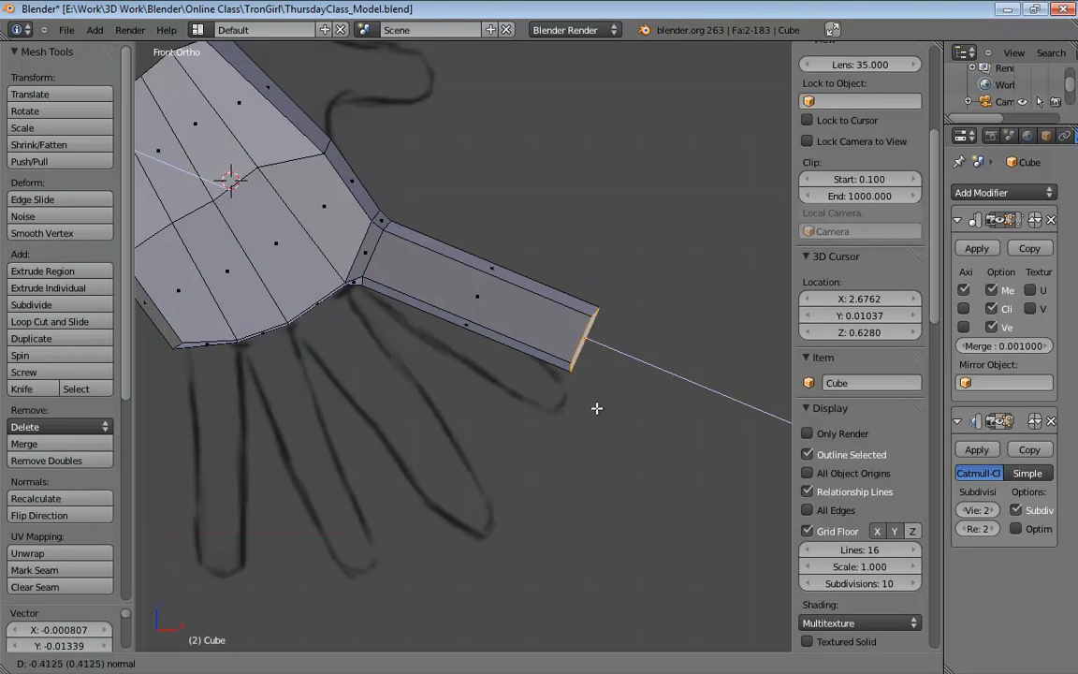
{"action": "left_click", "coordinate": [597, 408]}
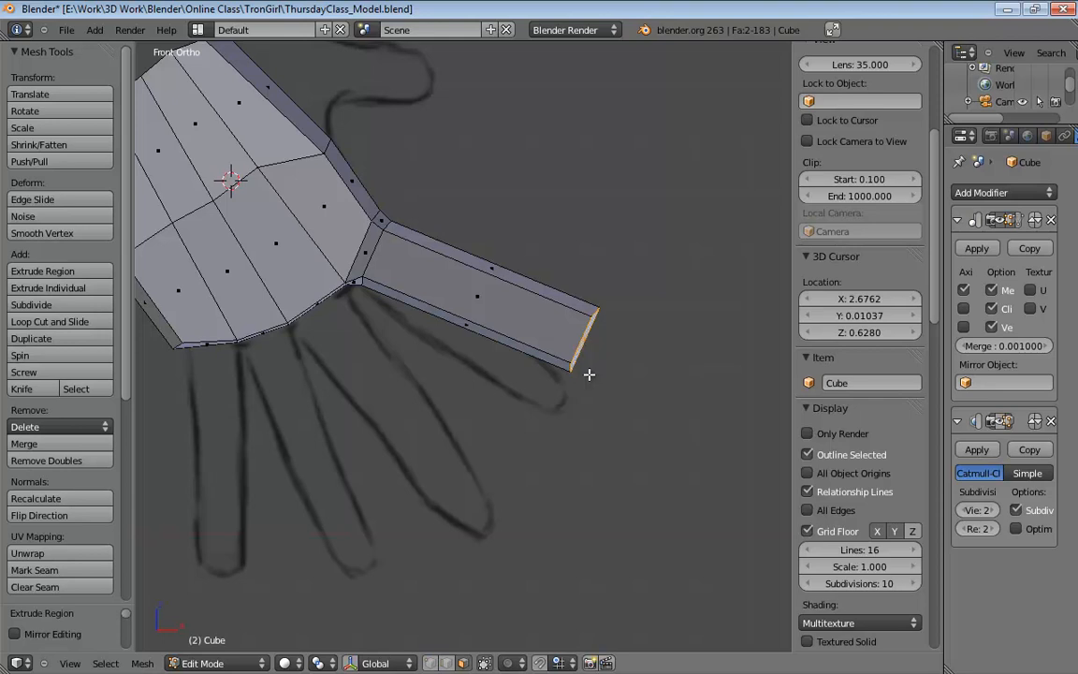
{"action": "key", "text": "ctrl+z"}
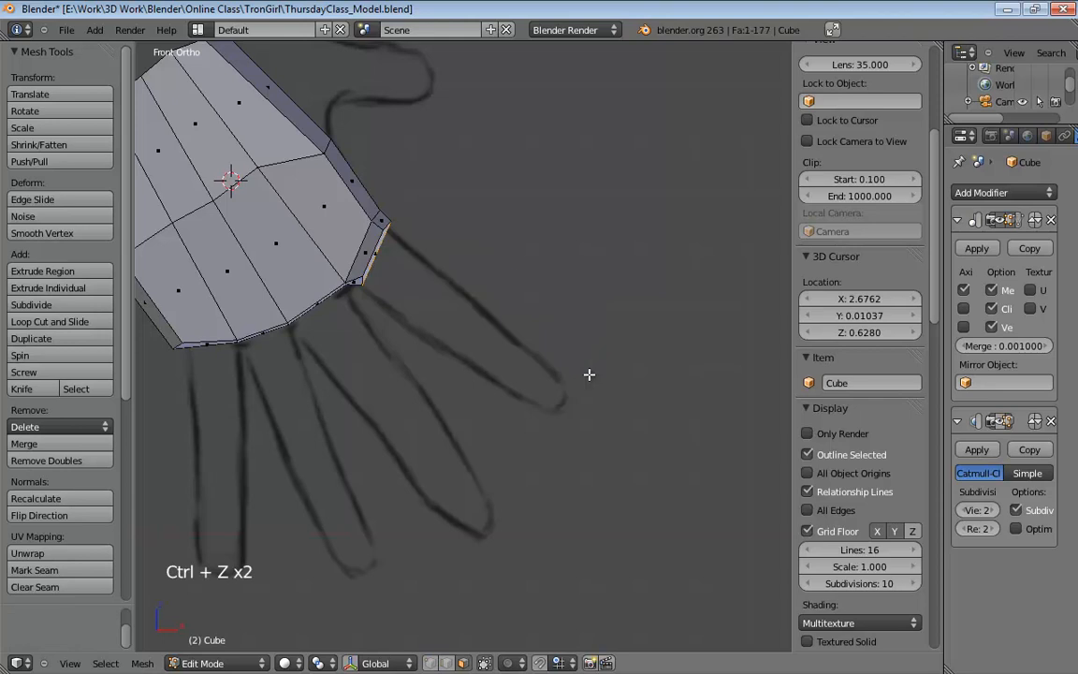
{"action": "key", "text": "ctrl+shift+z"}
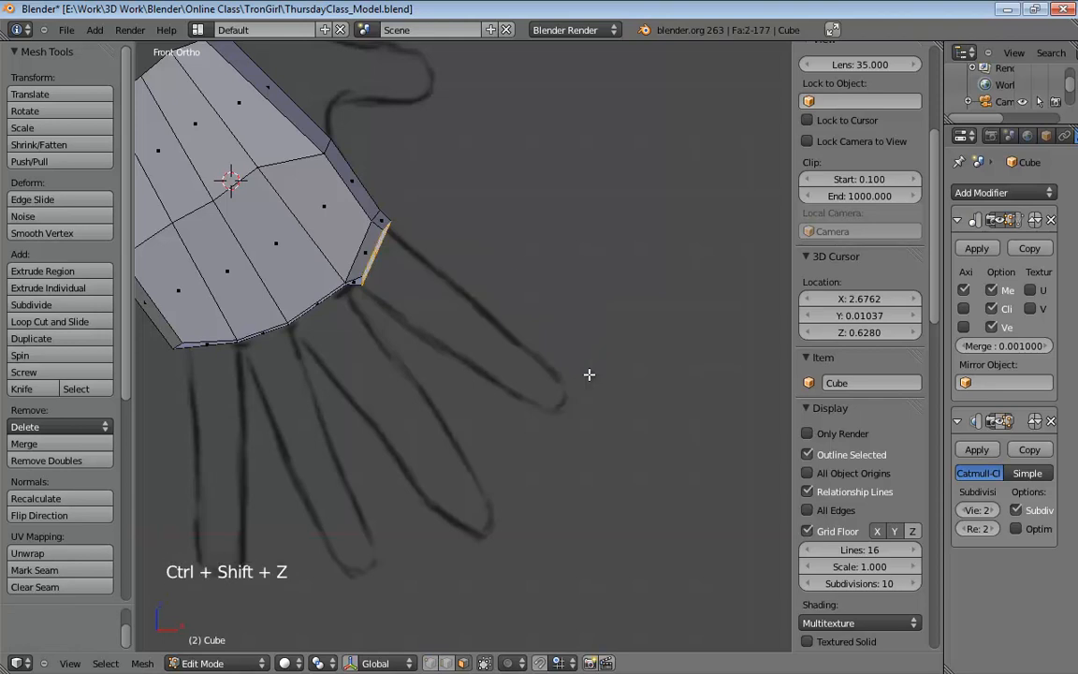
Extrude the index knuckle's end faces in place and move them freely to the drawn fingertip, about 0.34 along X.
{"action": "key", "text": "e"}
{"action": "right_click", "coordinate": [698, 335]}
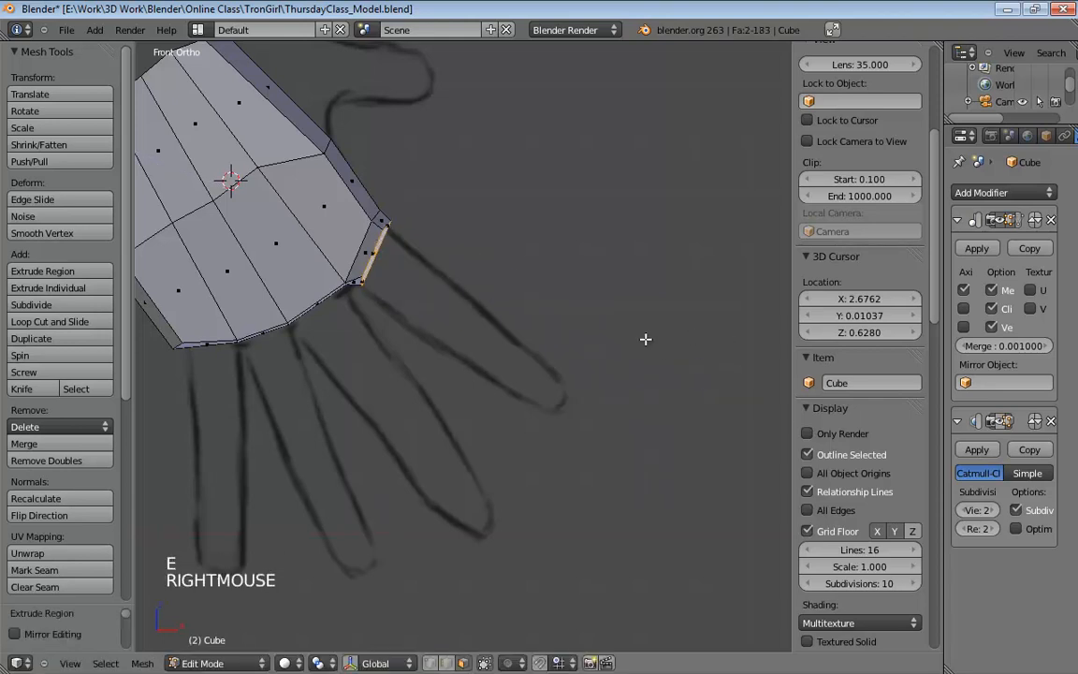
{"action": "key", "text": "g"}
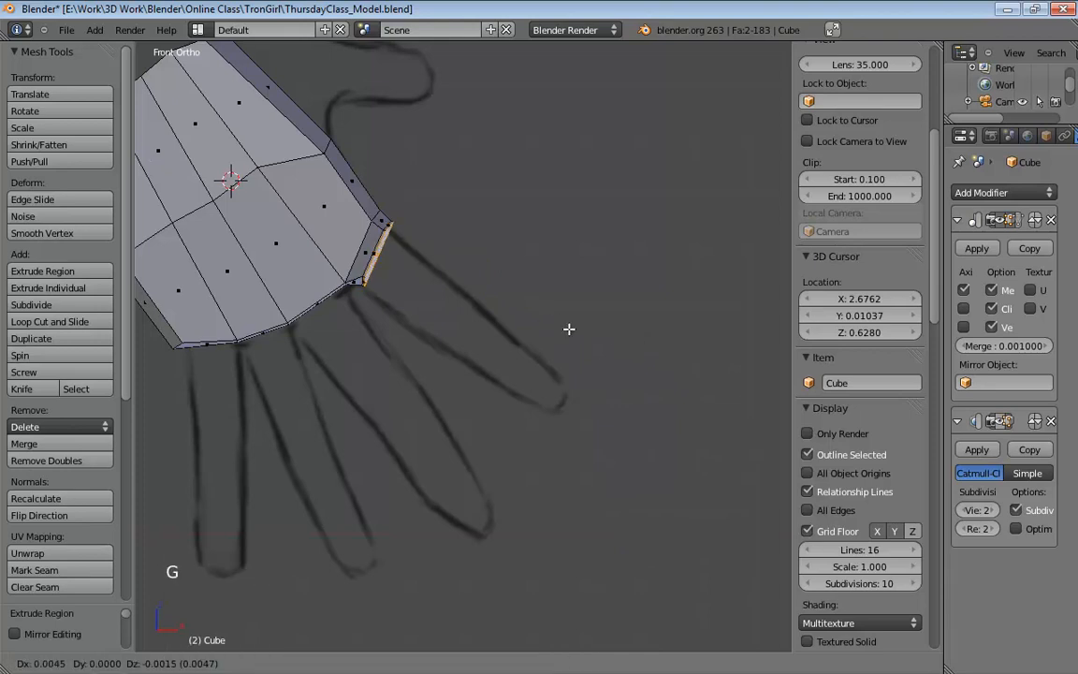
{"action": "left_click", "coordinate": [740, 467]}
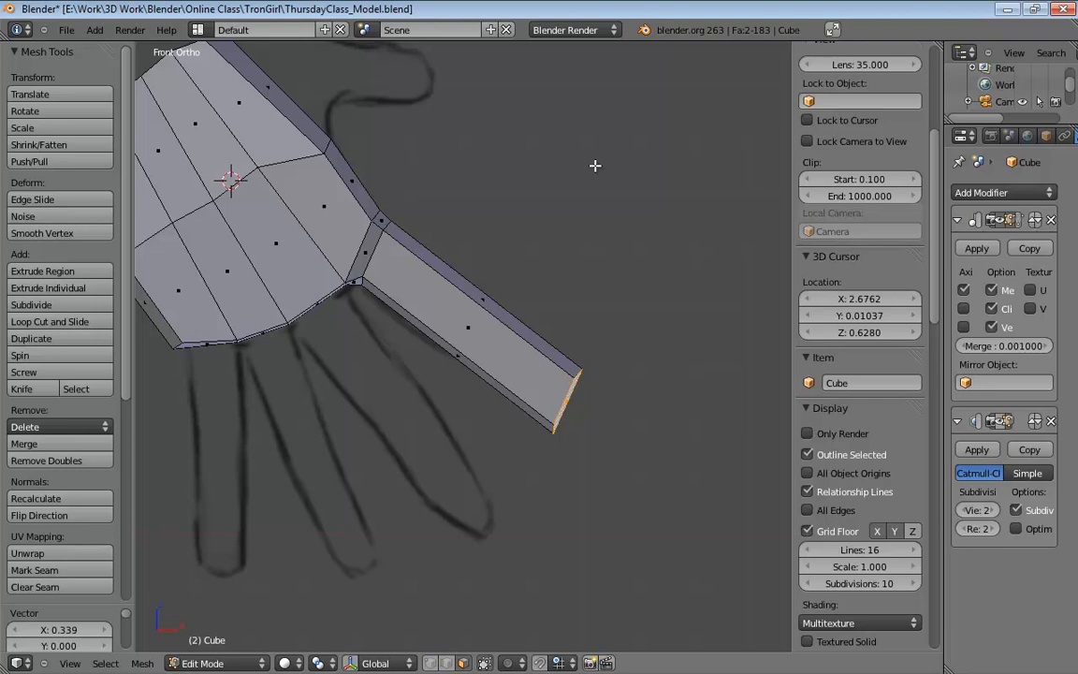
Rotate the fingertip end faces about 10.8° in wireframe to square them with the drawn finger's direction.
{"action": "key", "text": "z"}
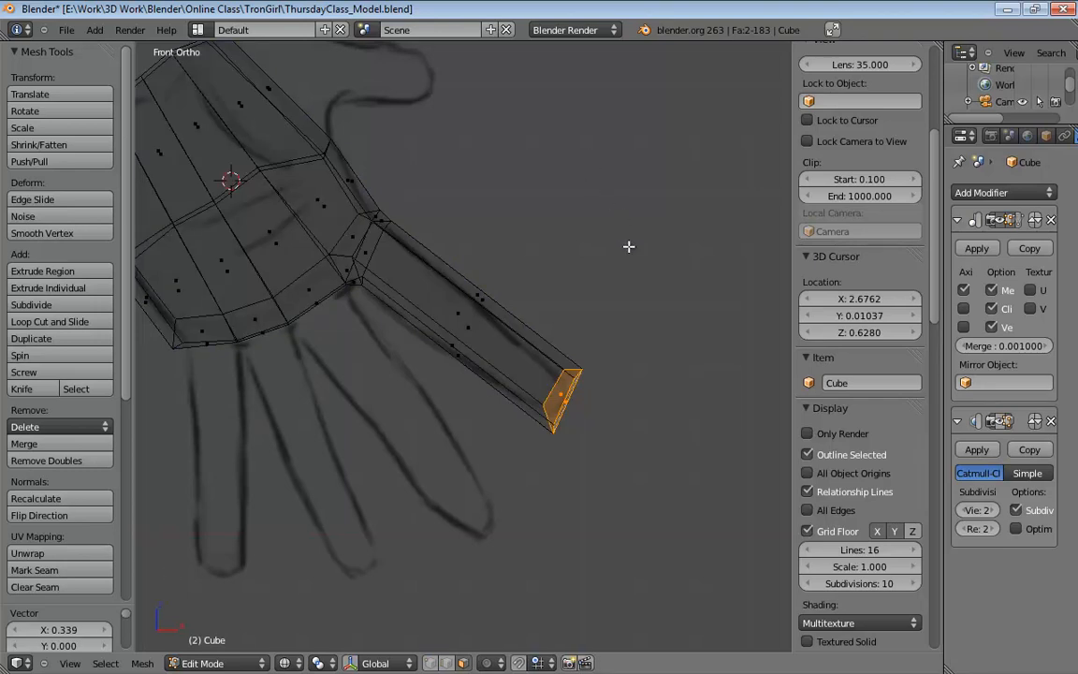
{"action": "middle_click", "coordinate": [616, 351], "text": "alt"}
{"action": "scroll", "coordinate": [632, 407], "scroll_direction": "up", "scroll_amount": 5}
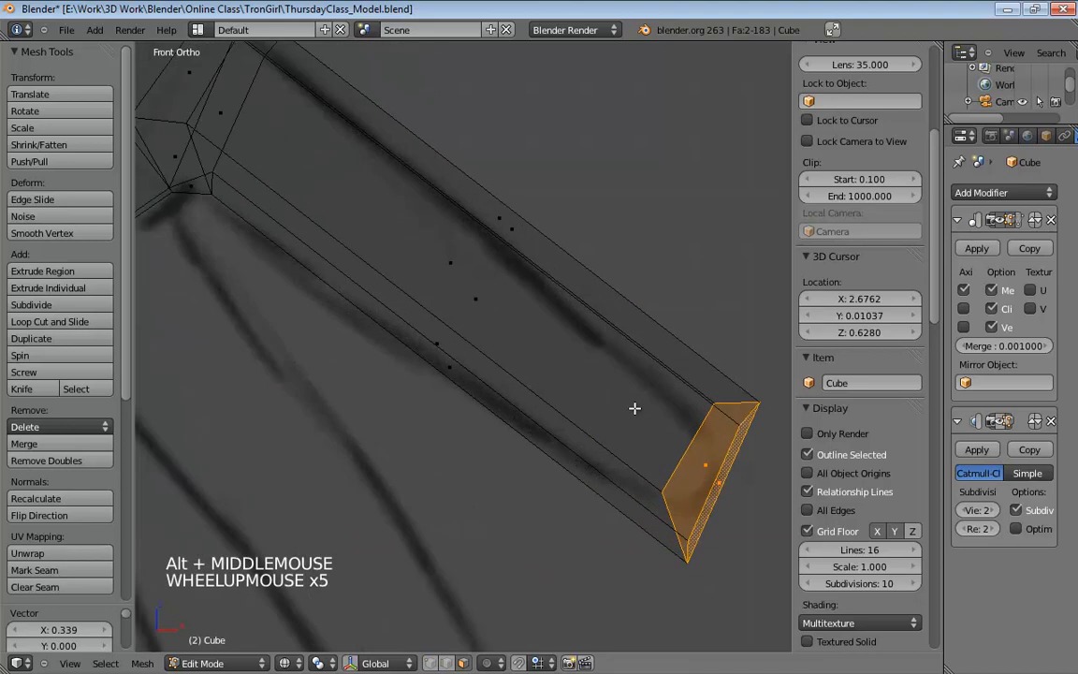
{"action": "middle_click_drag", "start_coordinate": [635, 409], "coordinate": [450, 277], "text": "shift"}
{"action": "scroll", "coordinate": [506, 295], "scroll_direction": "up", "scroll_amount": 2}
{"action": "key", "text": "r"}
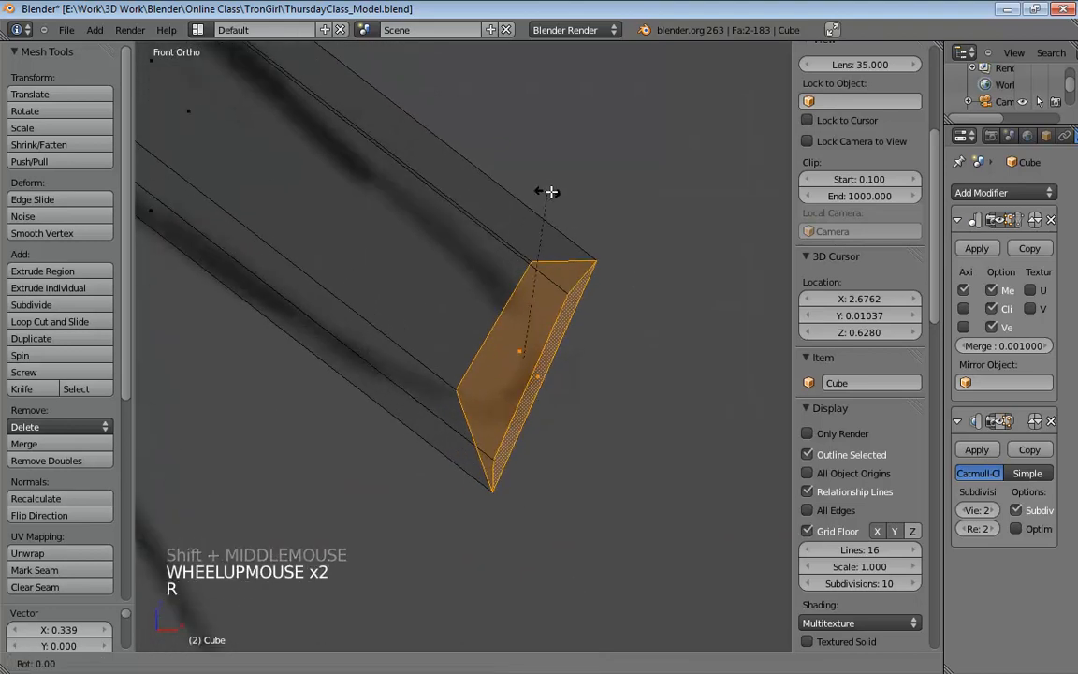
{"action": "left_click", "coordinate": [583, 189]}
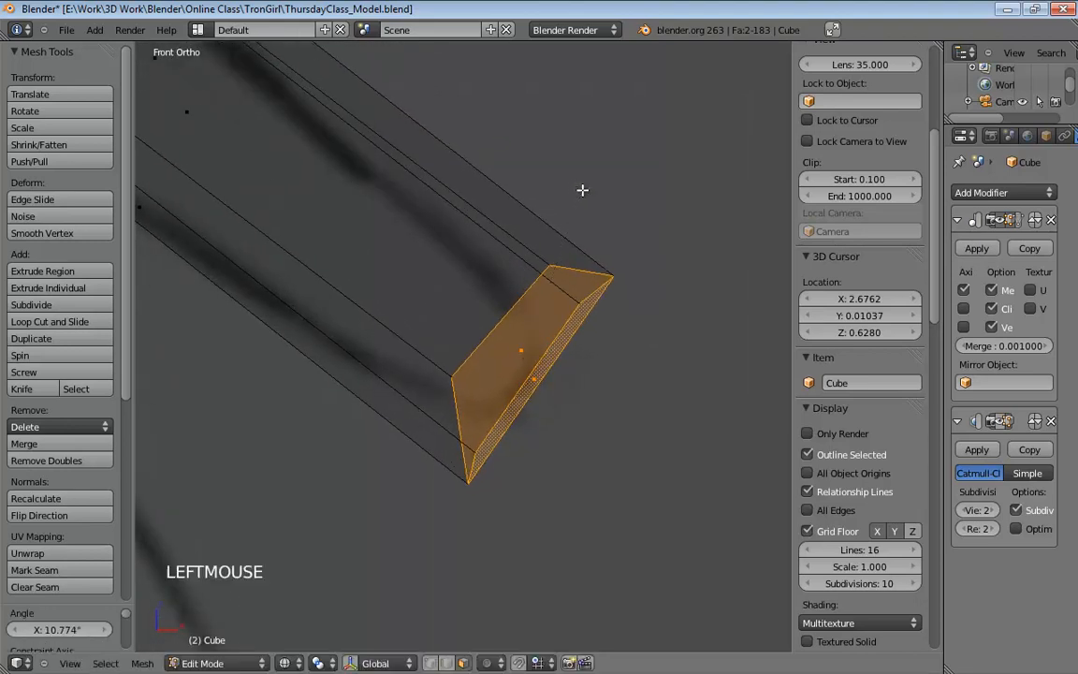
Move the fingertip end faces about -0.031 along Y to match the finger in the right-side drawing.
{"action": "scroll", "coordinate": [613, 318], "scroll_direction": "down", "scroll_amount": 5}
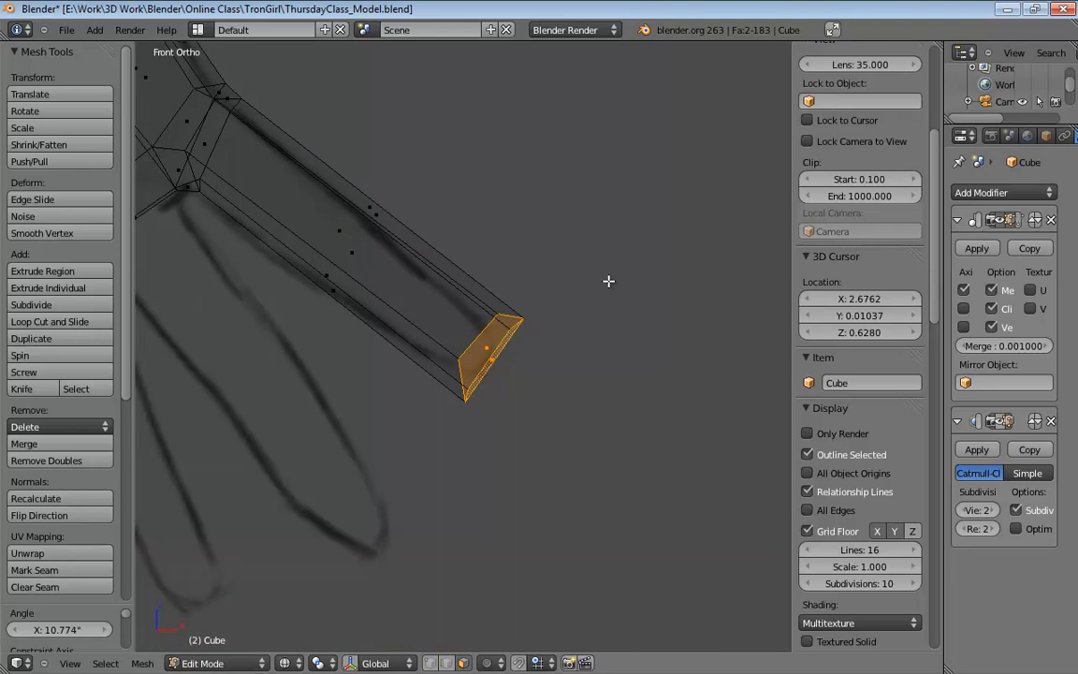
{"action": "middle_click_drag", "start_coordinate": [549, 282], "coordinate": [636, 333], "text": "shift"}
{"action": "key", "text": "KP_3"}
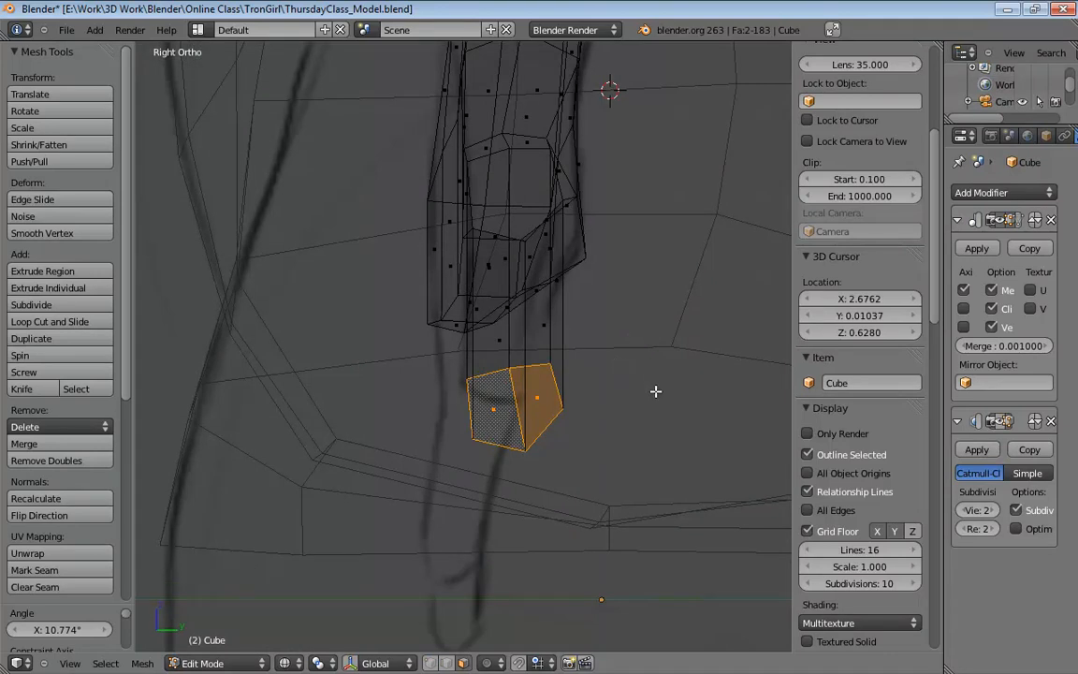
{"action": "key", "text": "g"}
{"action": "key", "text": "y"}
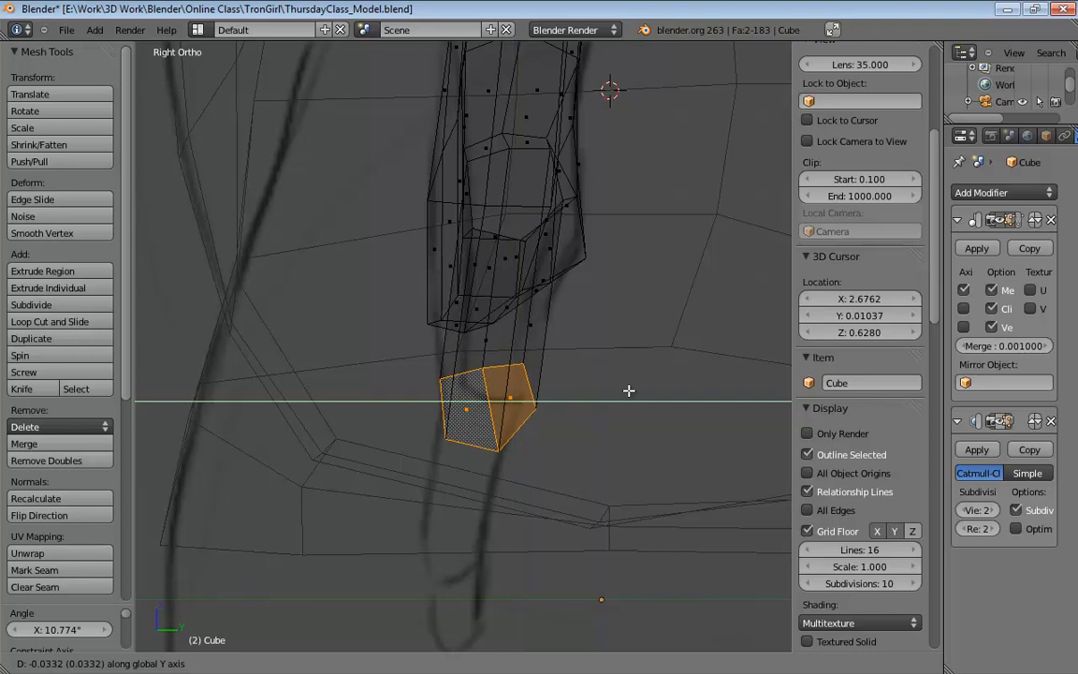
{"action": "left_click", "coordinate": [630, 396]}
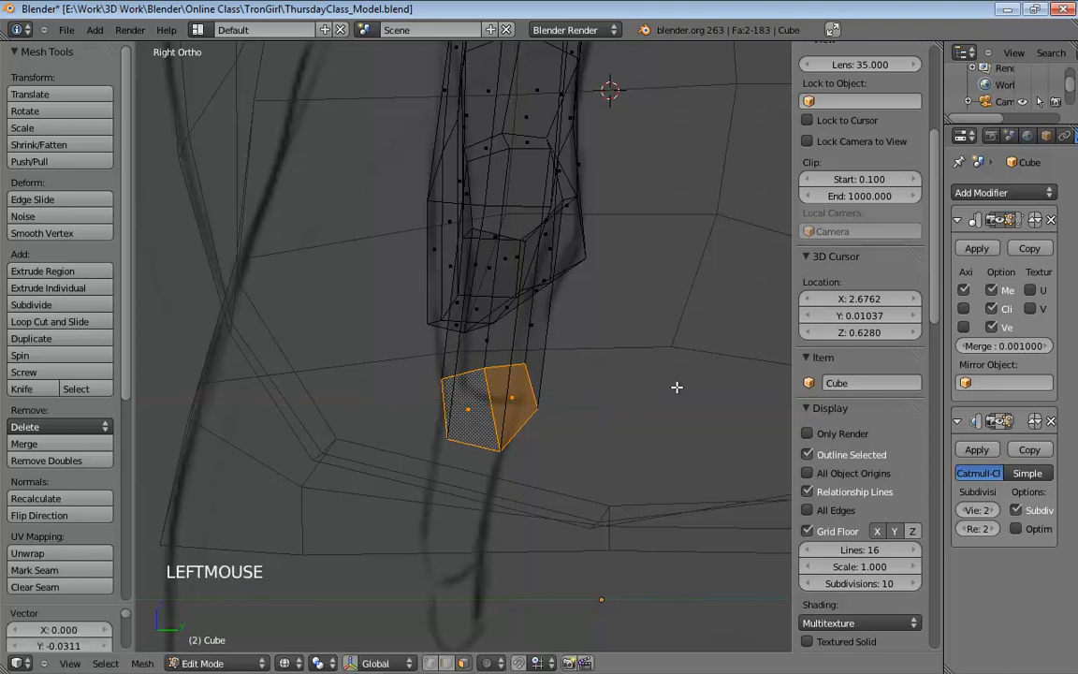
Scale the fingertip end faces to about 0.667 along Y and return to a perspective view of the finger.
{"action": "key", "text": "s"}
{"action": "middle_click_drag", "start_coordinate": [682, 393], "coordinate": [673, 395]}
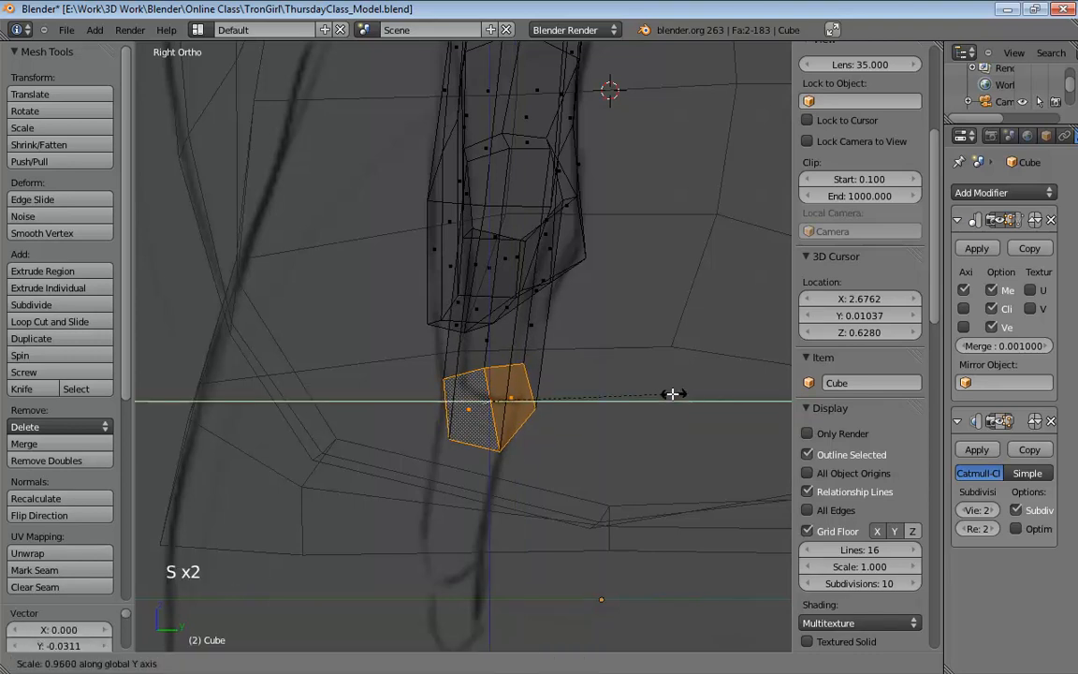
{"action": "left_click", "coordinate": [619, 394]}
{"action": "middle_click_drag", "start_coordinate": [654, 455], "coordinate": [604, 414]}
{"action": "key", "text": "KP_5"}
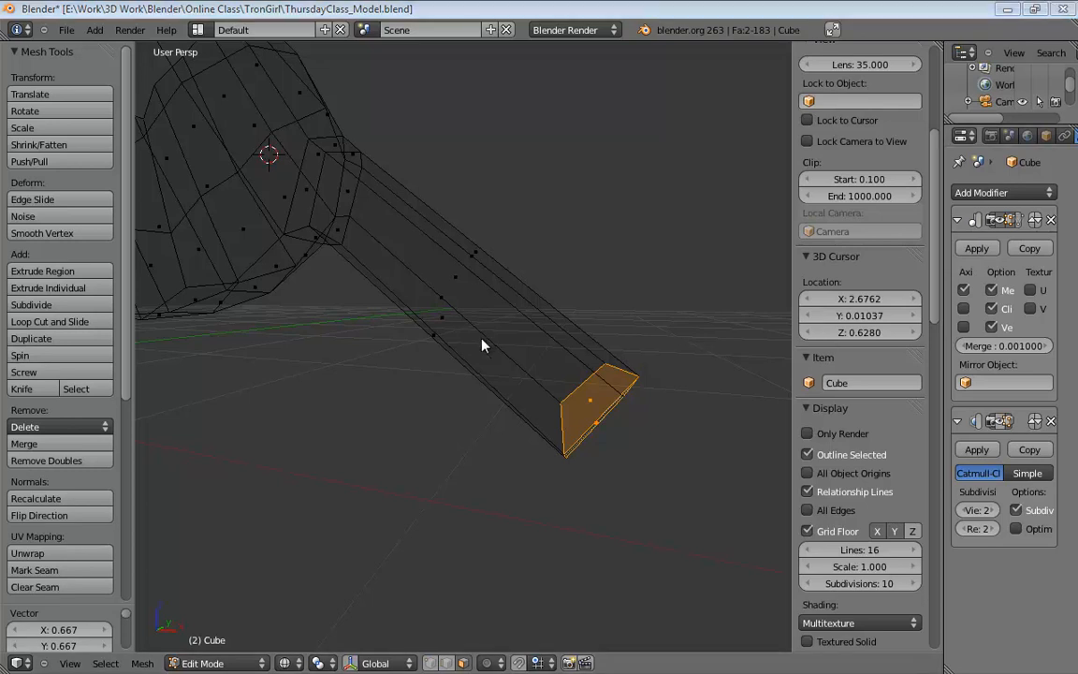
Scale the fingertip end faces uniformly to about 0.646 in the front view so the finger tapers to the drawing.
{"action": "middle_click", "coordinate": [366, 354]}
{"action": "key", "text": "KP_1"}
{"action": "key", "text": "KP_5"}
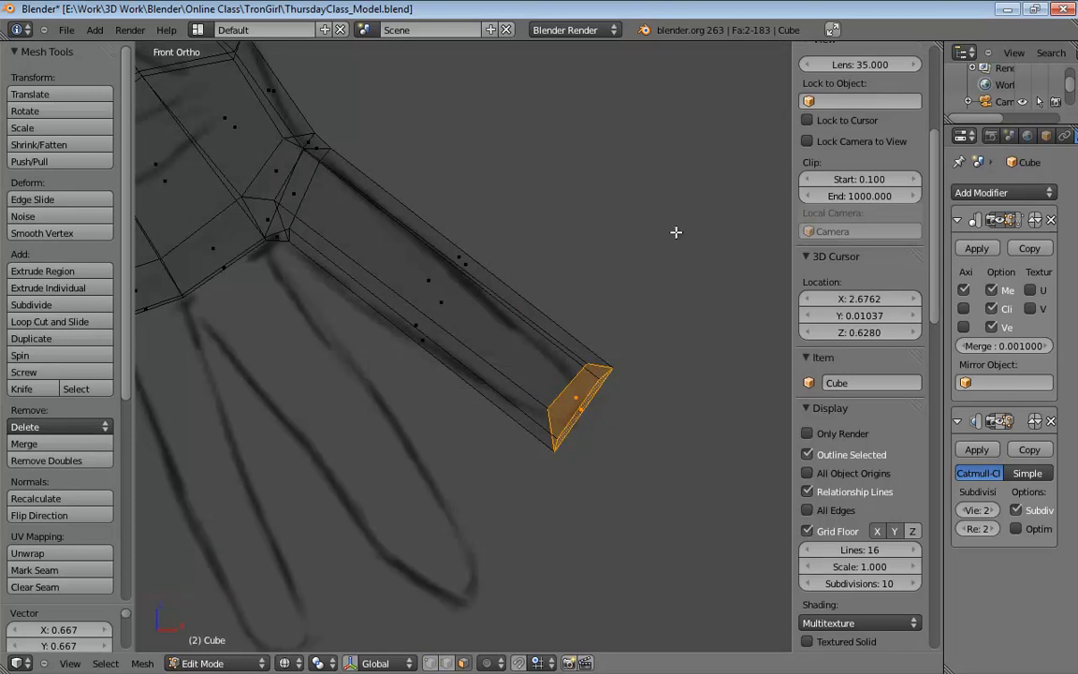
{"action": "key", "text": "s"}
{"action": "key", "text": "x"}
{"action": "key", "text": "z"}
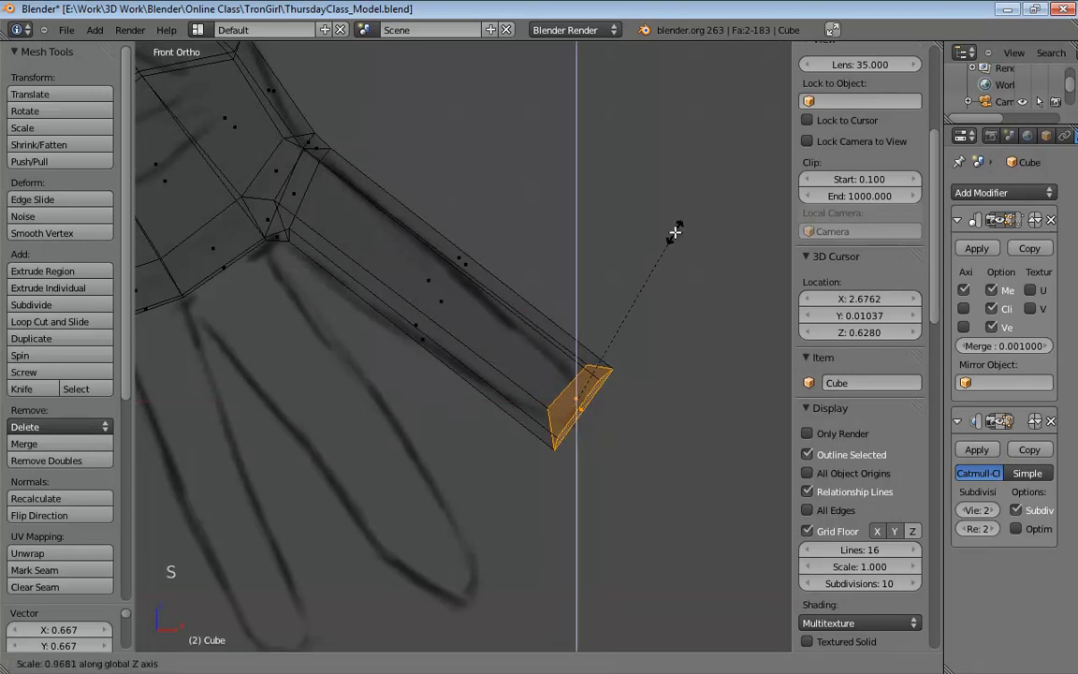
{"action": "key", "text": "s"}
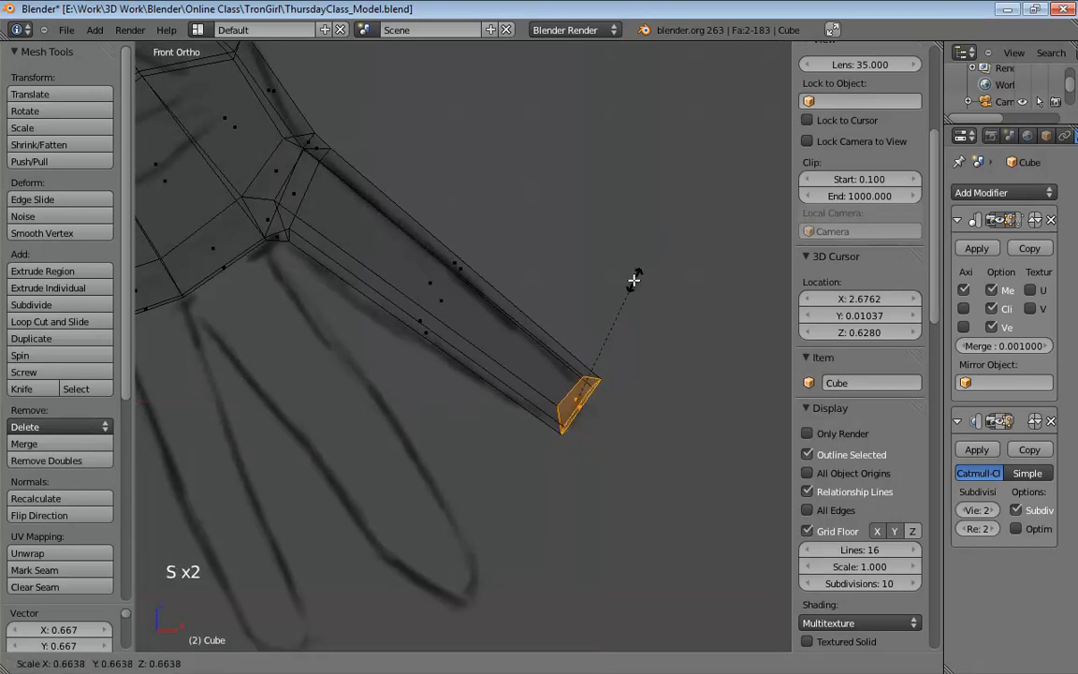
{"action": "left_click", "coordinate": [640, 280]}
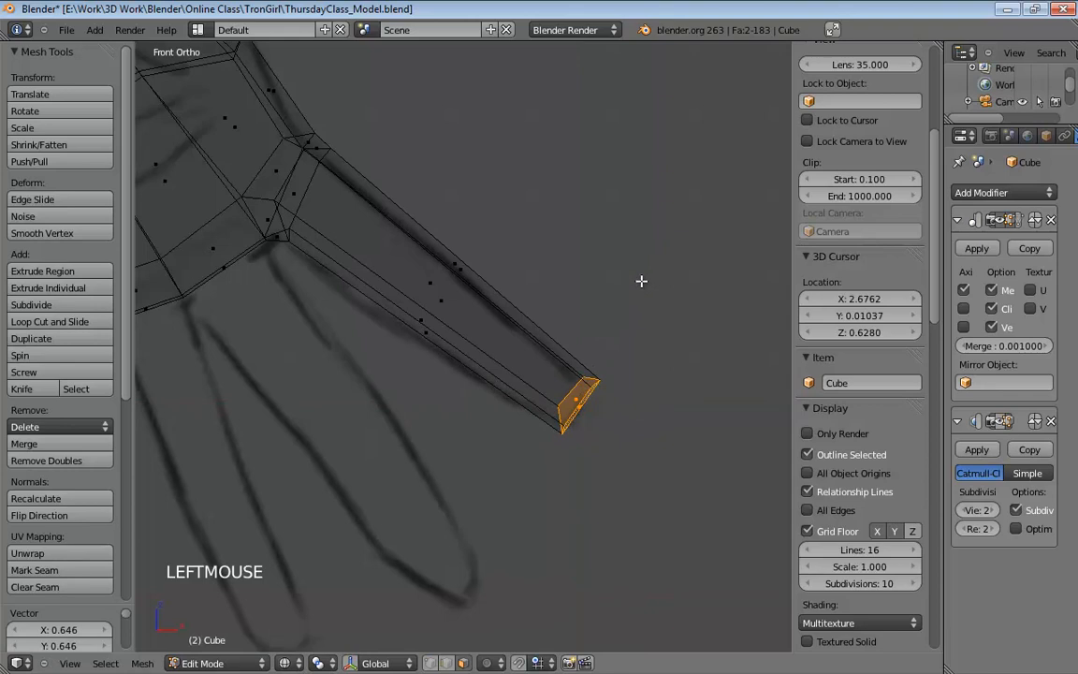
Scale the fingertip end faces to about 1.51 along Y in the right-side view.
{"action": "key", "text": "KP_3"}
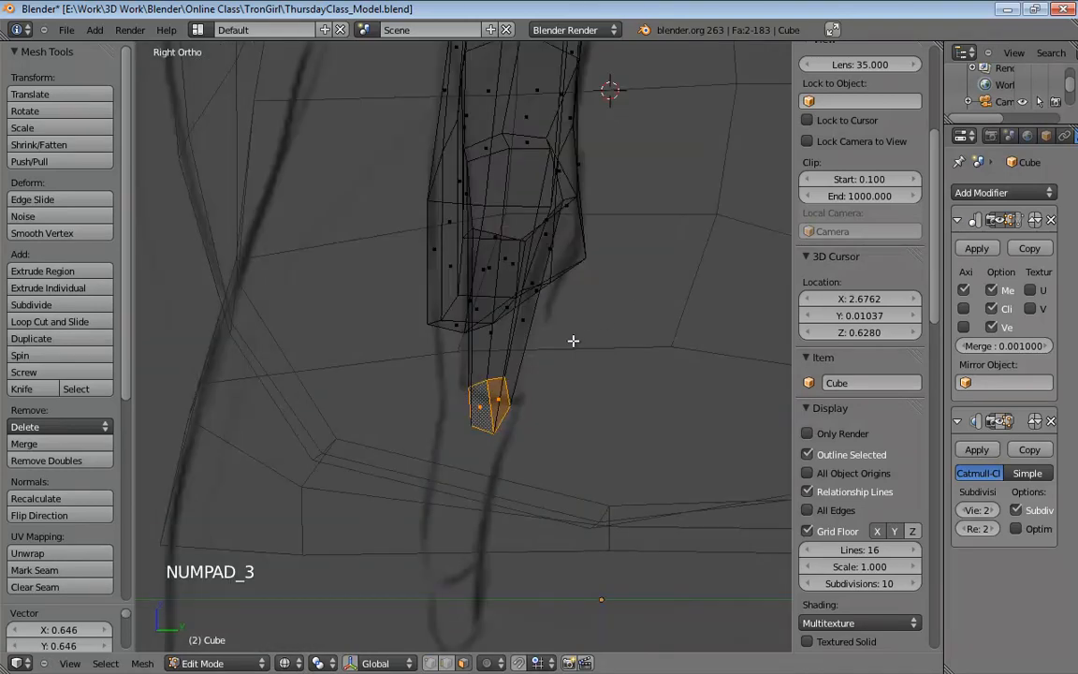
{"action": "key", "text": "s"}
{"action": "key", "text": "y"}
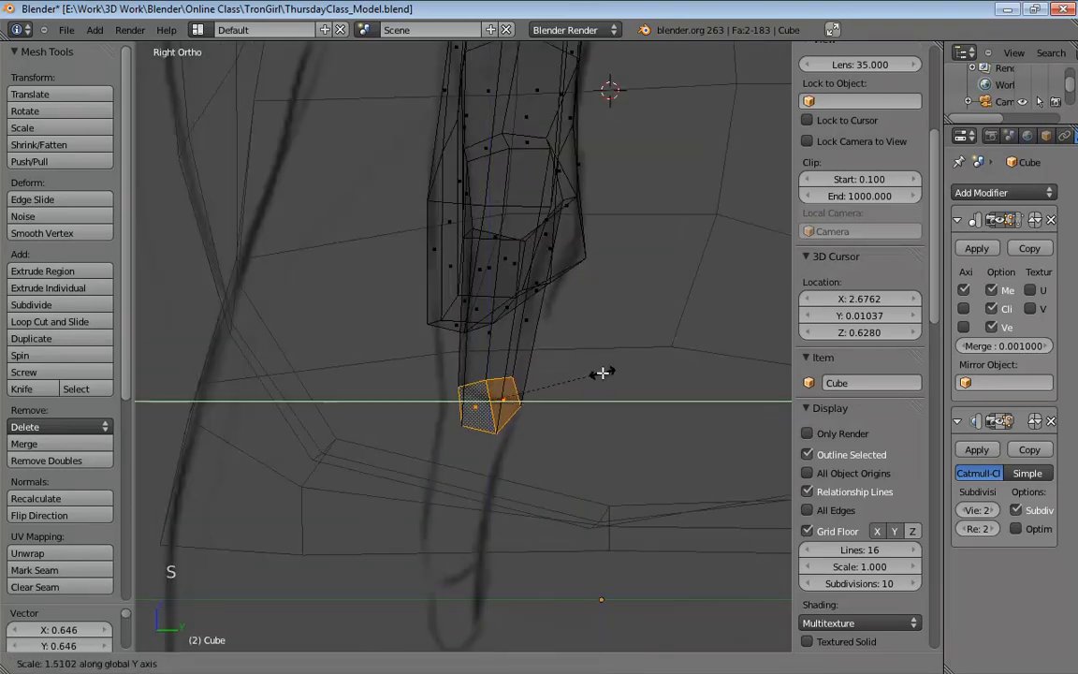
{"action": "left_click", "coordinate": [602, 374]}
{"action": "middle_click_drag", "start_coordinate": [535, 271], "coordinate": [664, 250]}
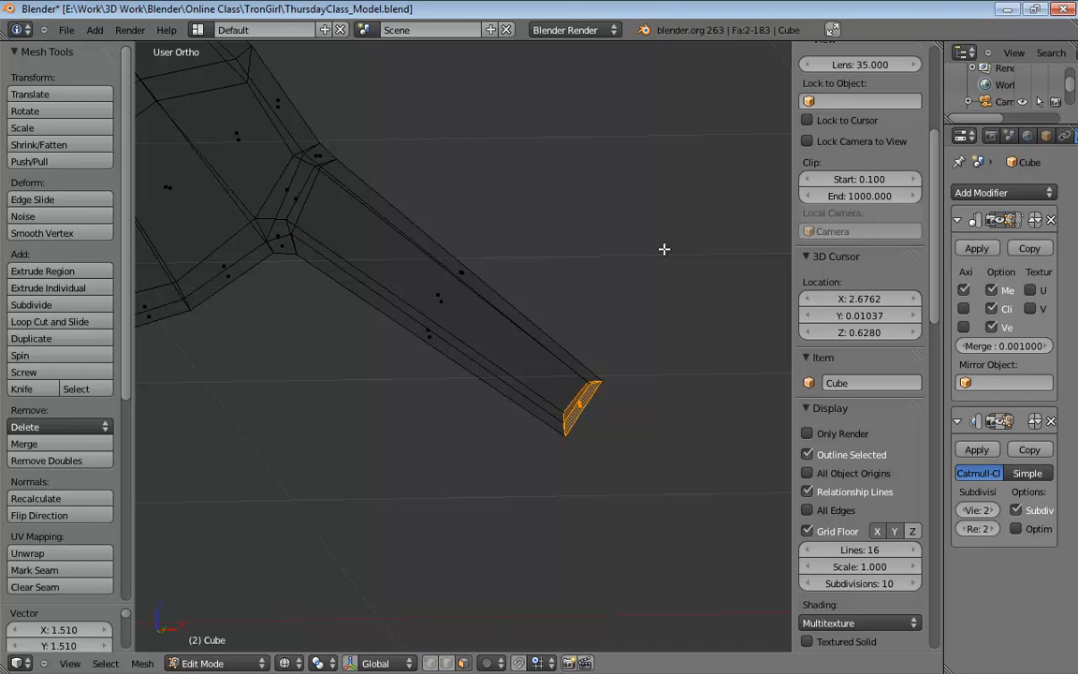
Add two evenly spaced loop cuts across the index finger.
{"action": "key", "text": "KP_1"}
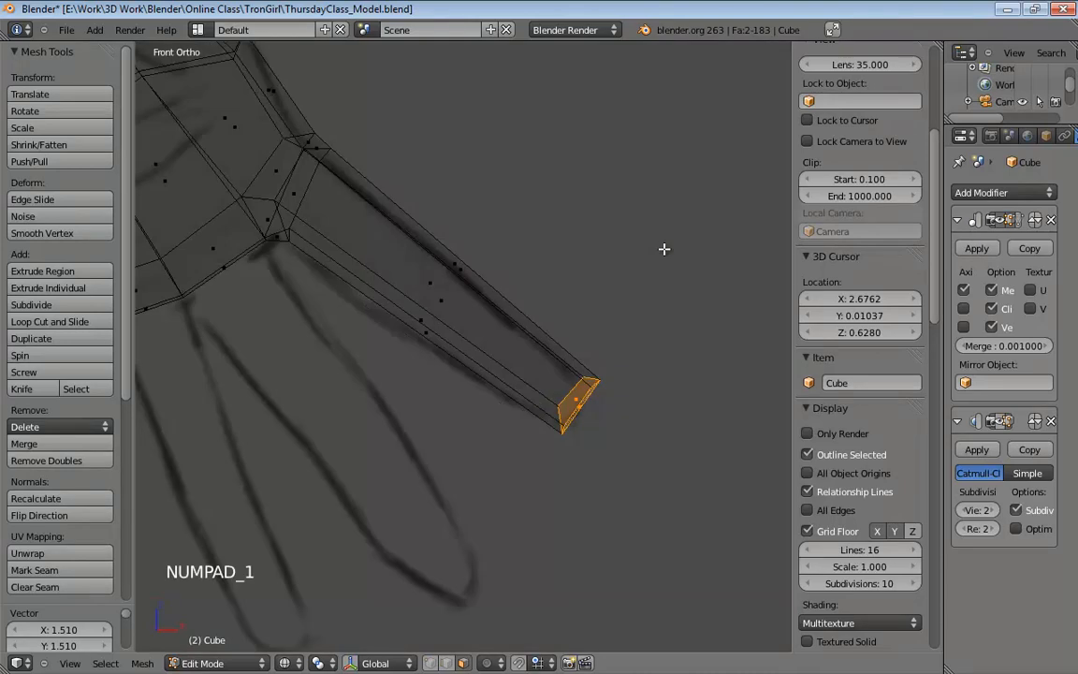
{"action": "key", "text": "ctrl+r"}
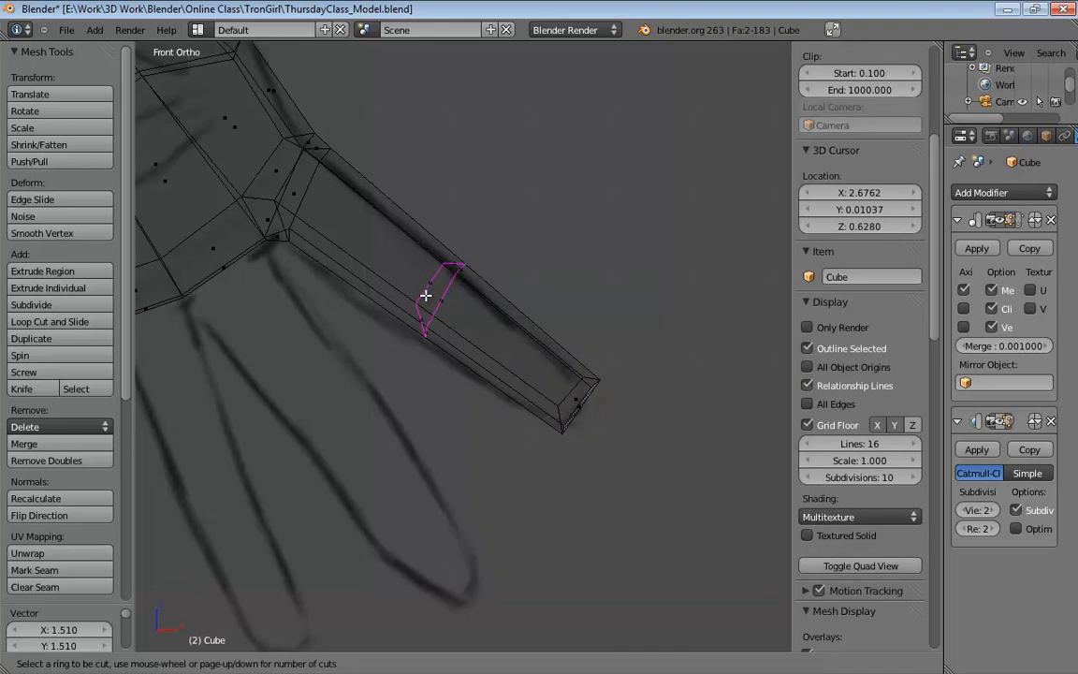
{"action": "scroll", "coordinate": [426, 296], "scroll_direction": "up", "scroll_amount": 1}
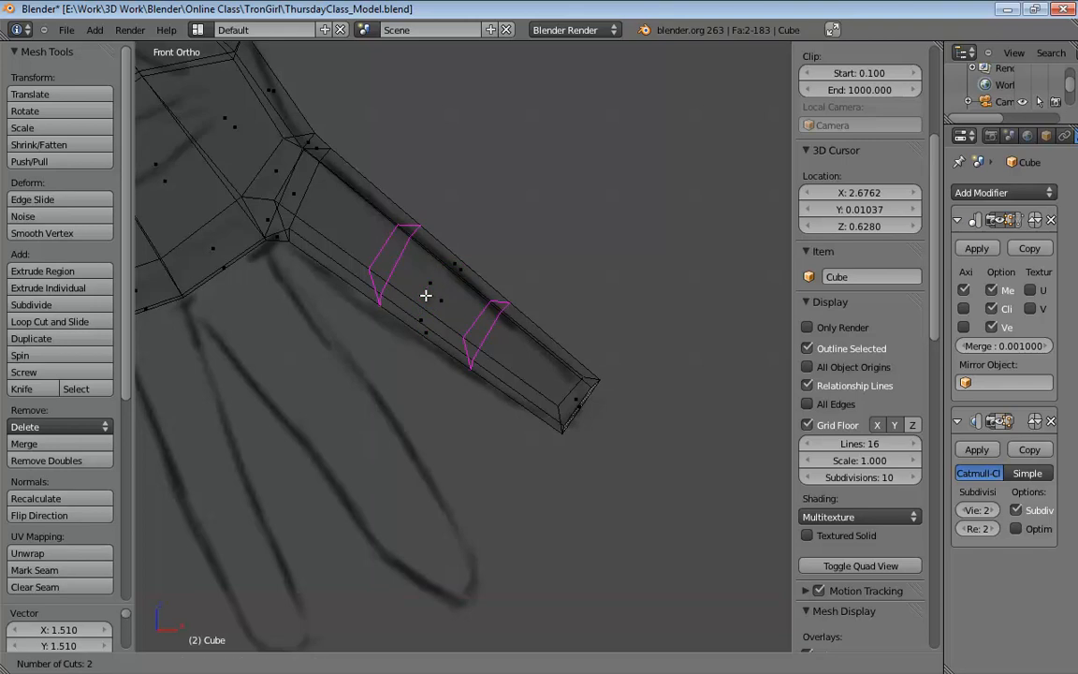
{"action": "left_click", "coordinate": [426, 296]}
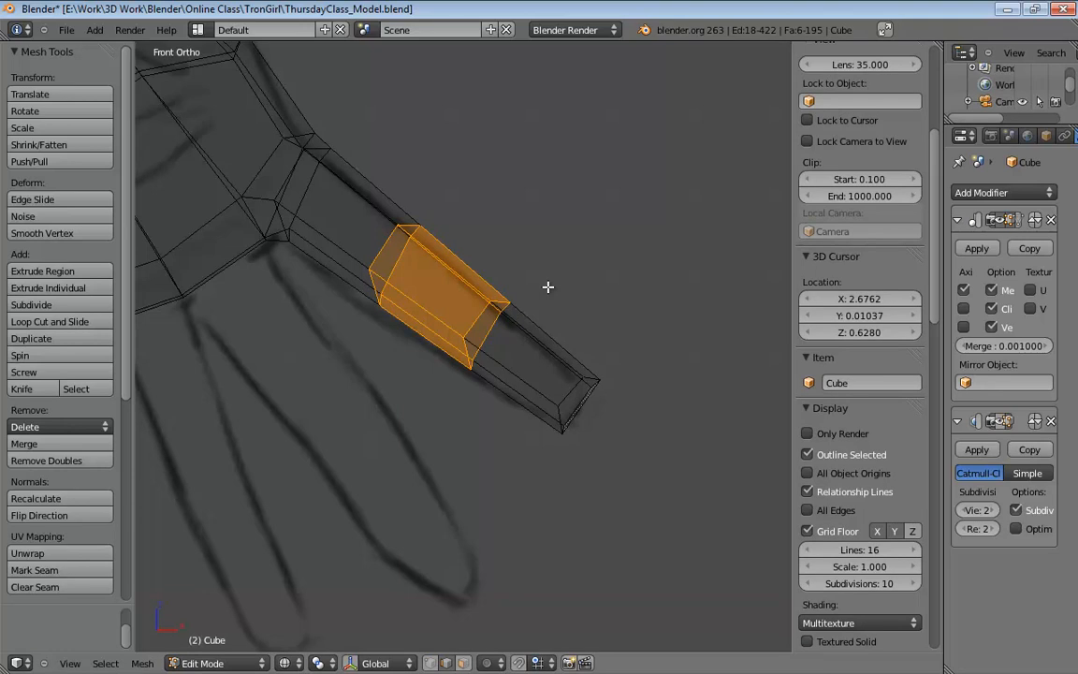
In edge selection, move the finger loop nearer the knuckle down about 0.017 along Z to follow the drawn finger.
{"action": "key", "text": "ctrl+Tab"}
{"action": "key", "text": "1"}
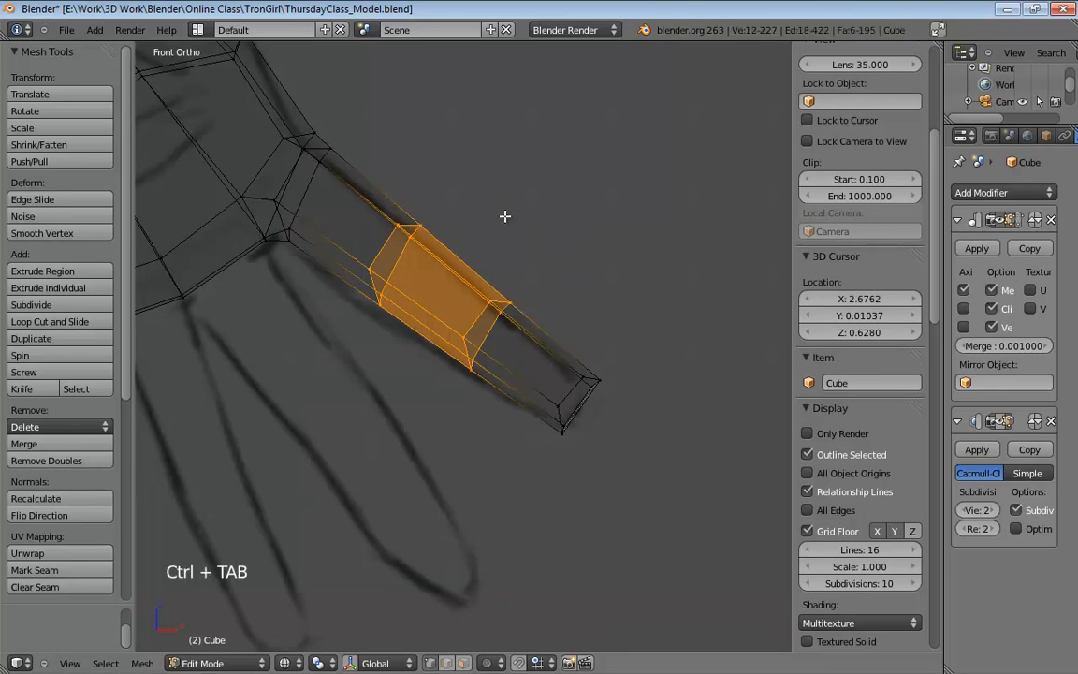
{"action": "key", "text": "ctrl+Tab"}
{"action": "left_click", "coordinate": [487, 238]}
{"action": "left_click", "coordinate": [393, 236]}
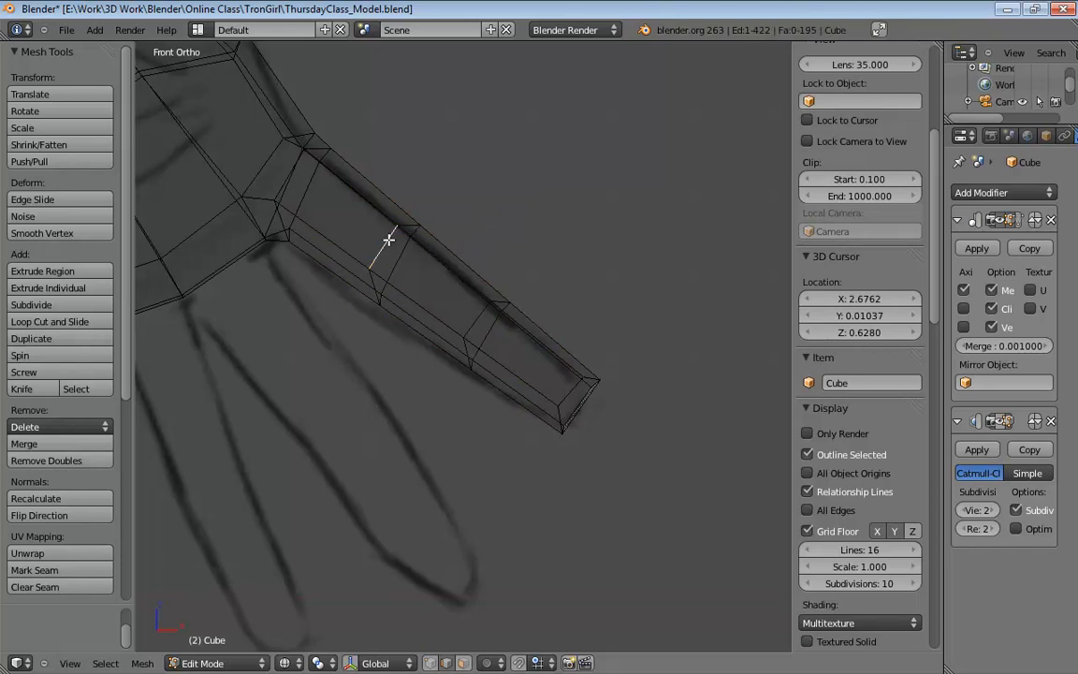
{"action": "left_click", "coordinate": [389, 239], "text": "alt"}
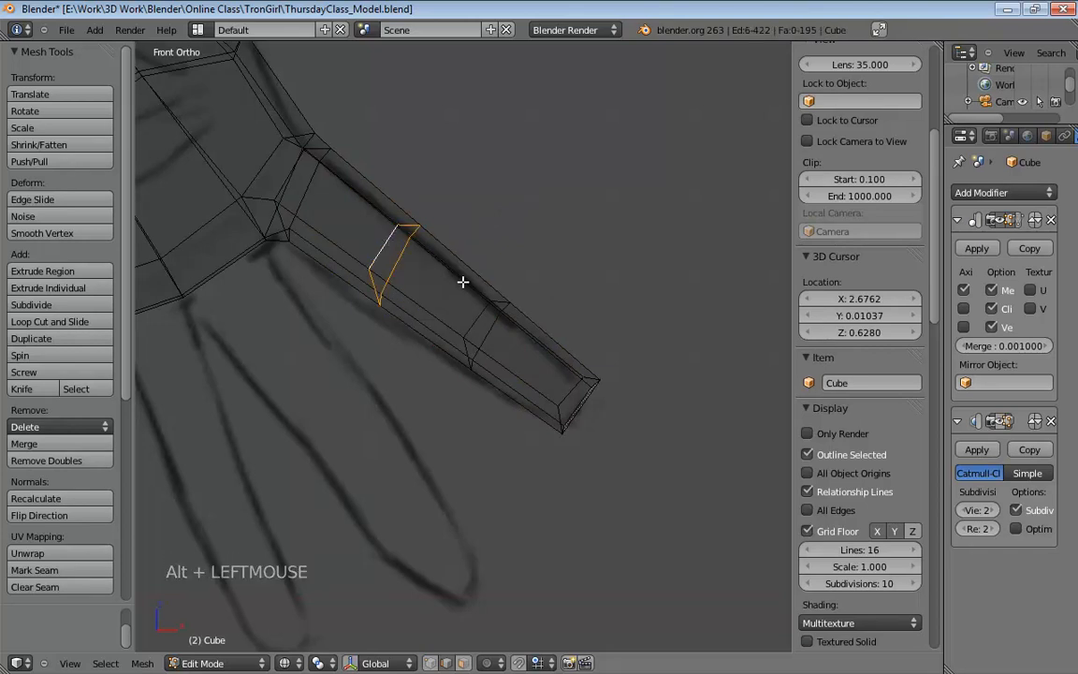
{"action": "key", "text": "g"}
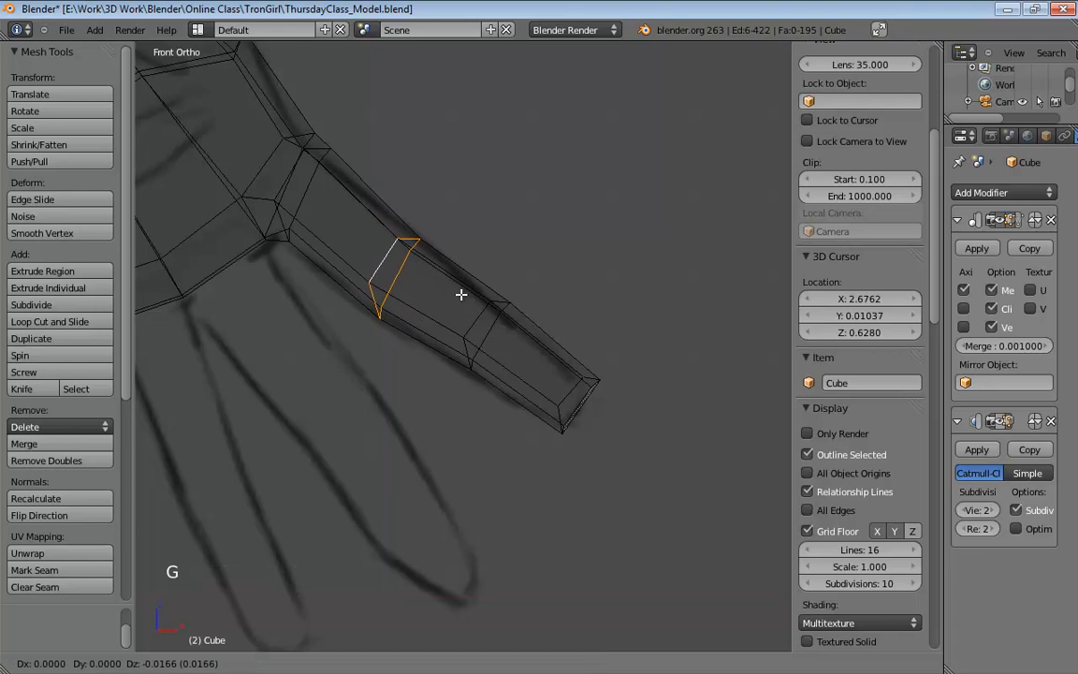
{"action": "left_click", "coordinate": [461, 296]}
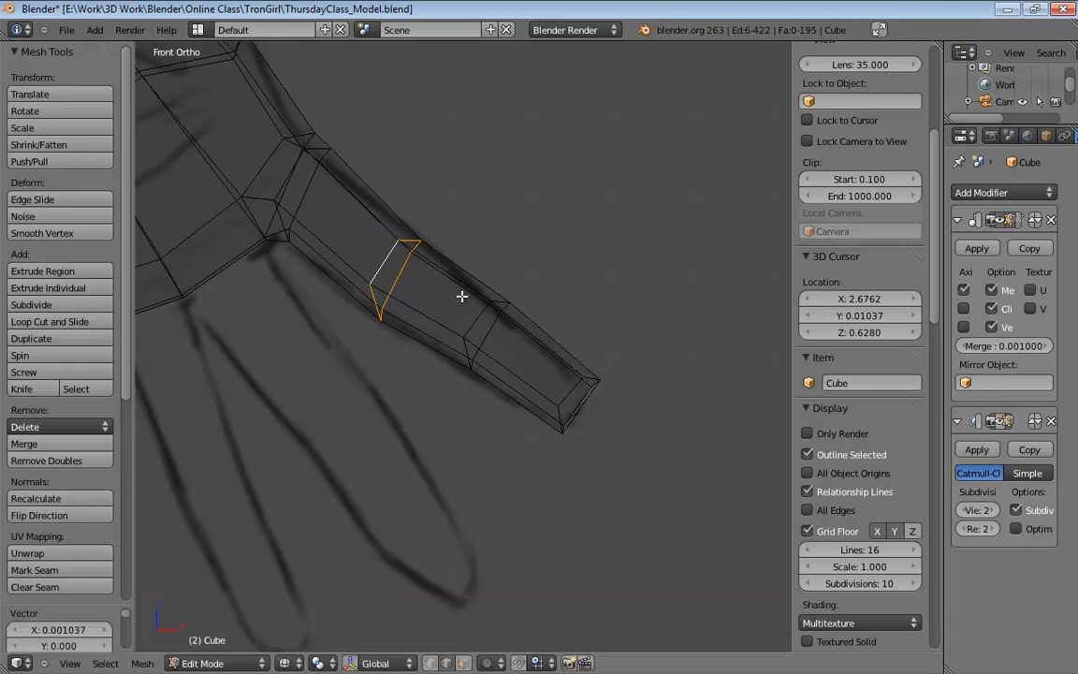
Move the loop nearer the fingertip about -0.007 along X and -0.009 along Z, and briefly preview the subdivided finger.
{"action": "left_click", "coordinate": [489, 314], "text": "alt"}
{"action": "key", "text": "g"}
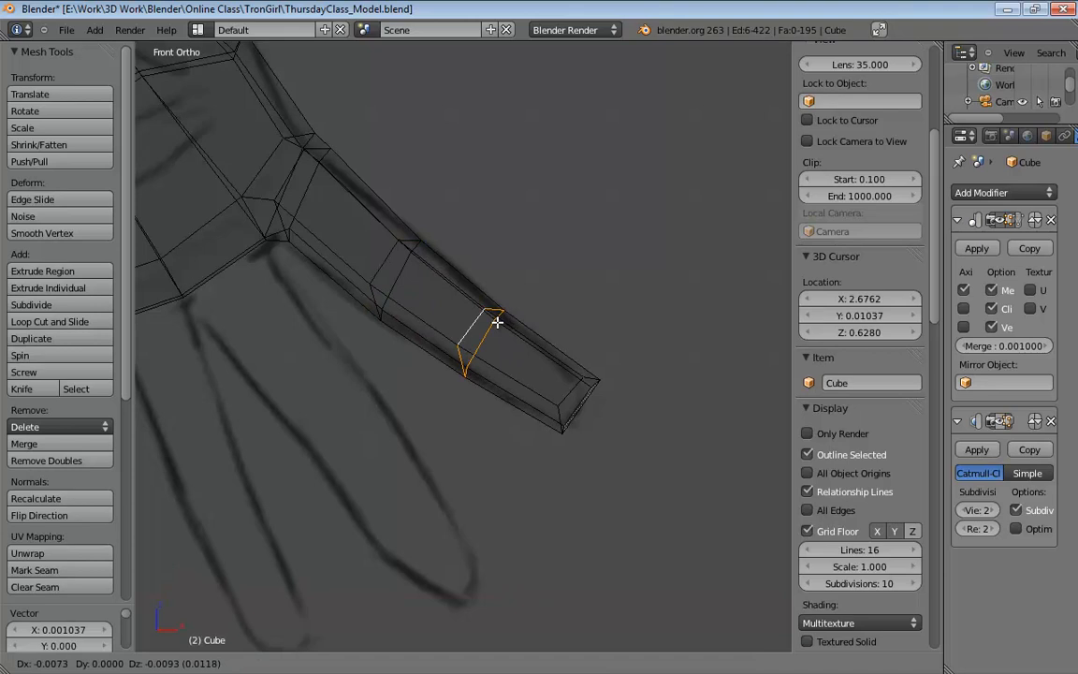
{"action": "left_click", "coordinate": [497, 322]}
{"action": "left_click", "coordinate": [999, 422]}
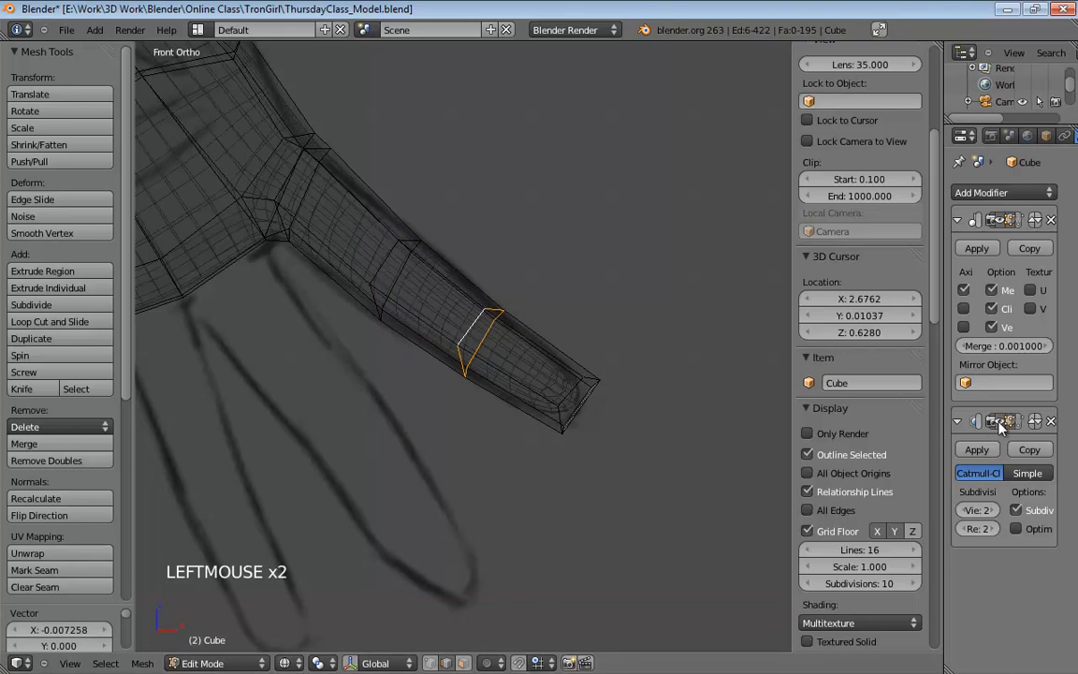
{"action": "left_click", "coordinate": [1000, 423]}
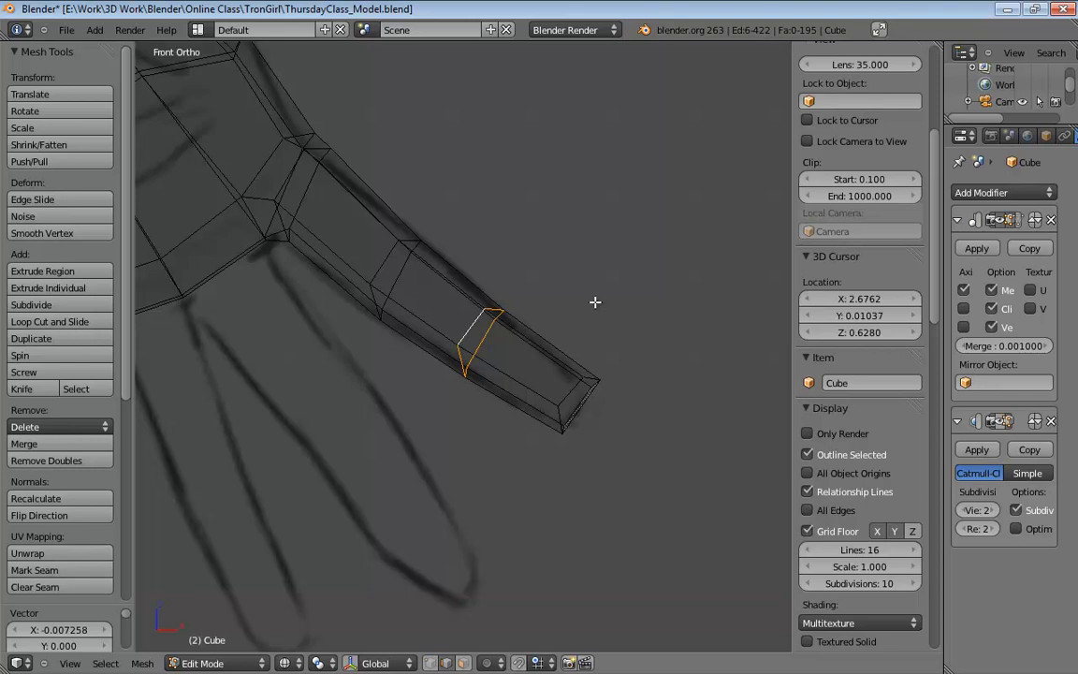
Move the +Y side edge of the loop nearer the fingertip about -0.0086 along Y in the right-side view.
{"action": "middle_click_drag", "start_coordinate": [599, 298], "coordinate": [415, 338]}
{"action": "key", "text": "KP_3"}
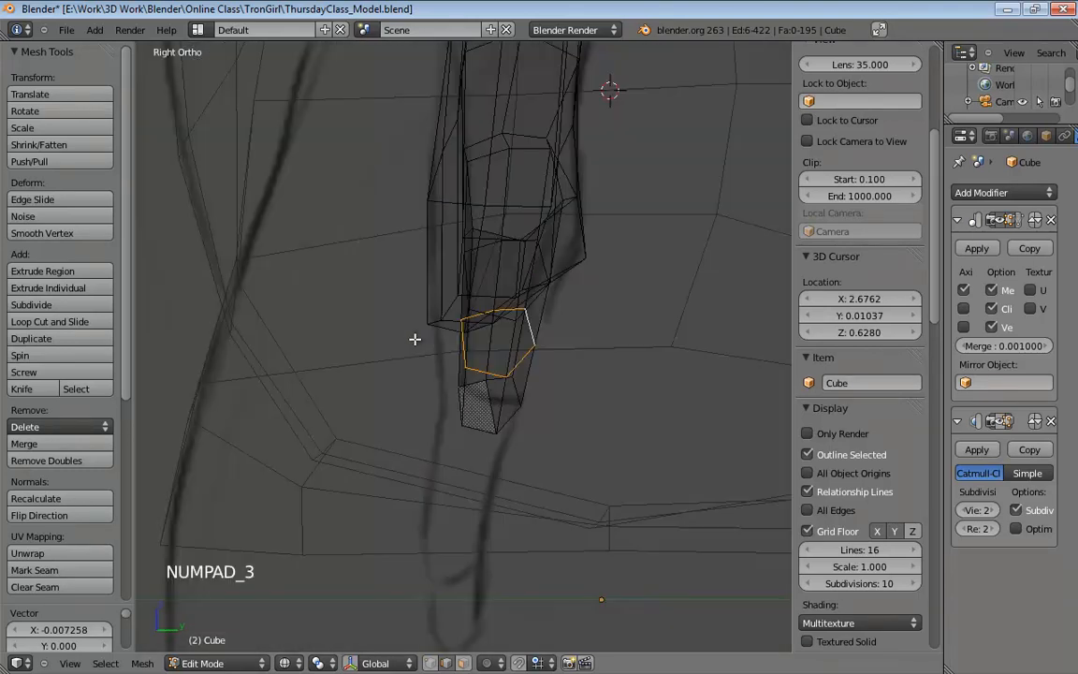
{"action": "mouse_move", "coordinate": [585, 313]}
{"action": "middle_mouse_down", "text": "shift"}
{"action": "mouse_move", "coordinate": [400, 337]}
{"action": "mouse_move", "coordinate": [579, 331]}
{"action": "middle_mouse_up", "text": "shift"}
{"action": "scroll", "coordinate": [400, 337], "scroll_direction": "up", "scroll_amount": 4}
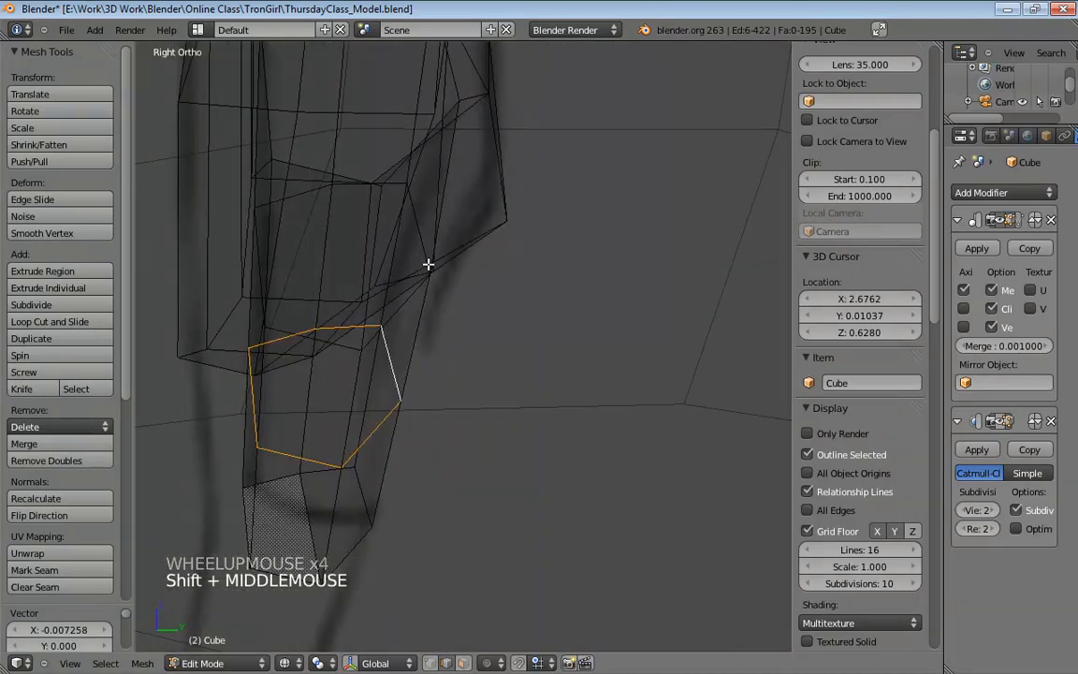
{"action": "left_click", "coordinate": [391, 354]}
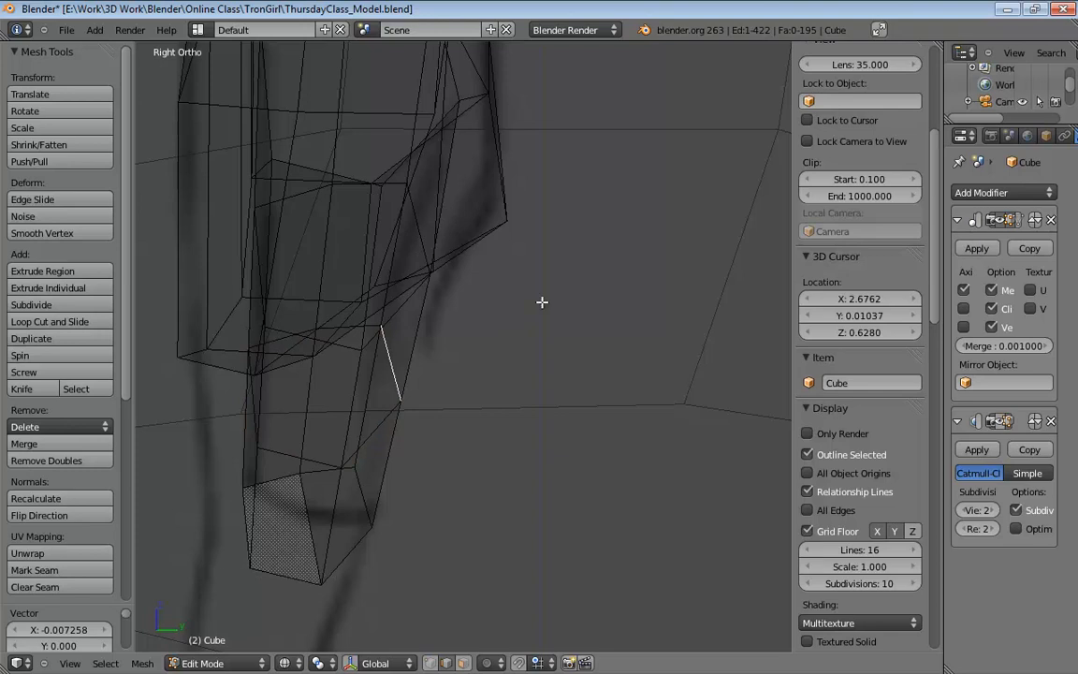
{"action": "scroll", "coordinate": [581, 329], "scroll_direction": "down", "scroll_amount": 2}
{"action": "middle_click_drag", "start_coordinate": [554, 270], "coordinate": [472, 299], "text": "shift"}
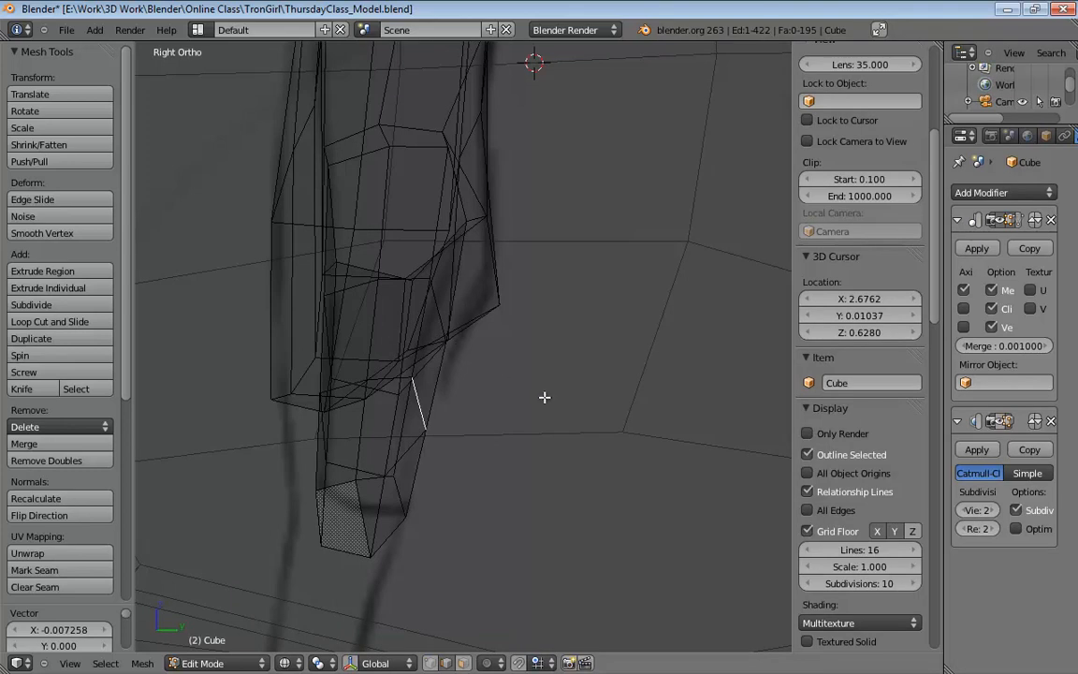
{"action": "key", "text": "g"}
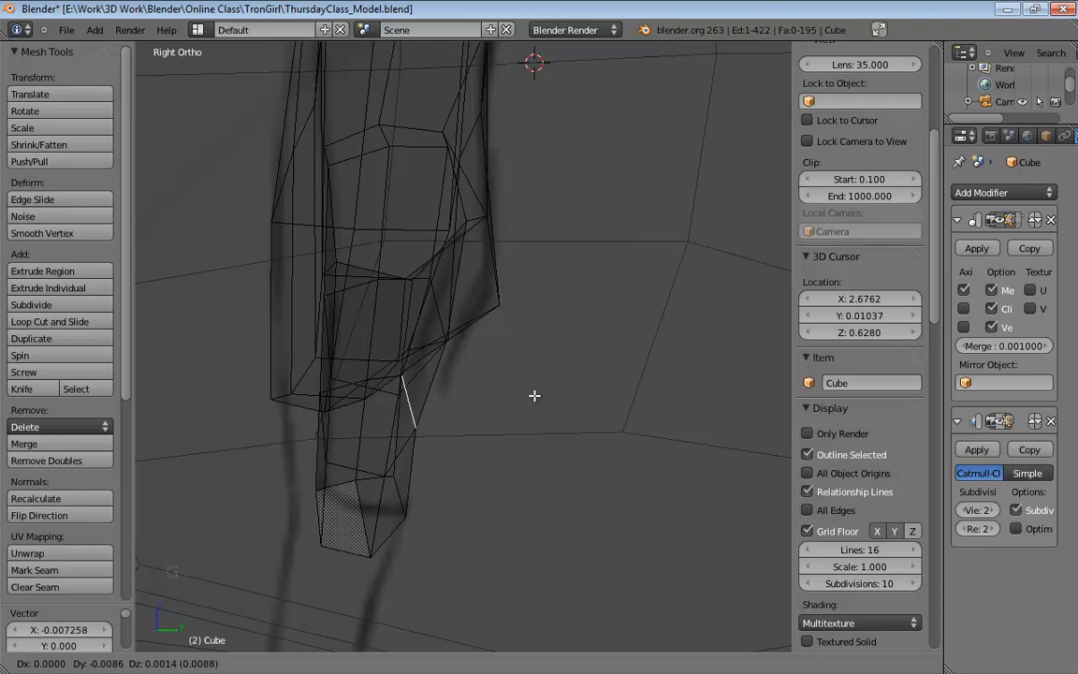
{"action": "left_click", "coordinate": [455, 320]}
Move the matching +Y side edge of the loop nearer the knuckle about -0.005 along Y.
{"action": "left_click", "coordinate": [441, 307]}
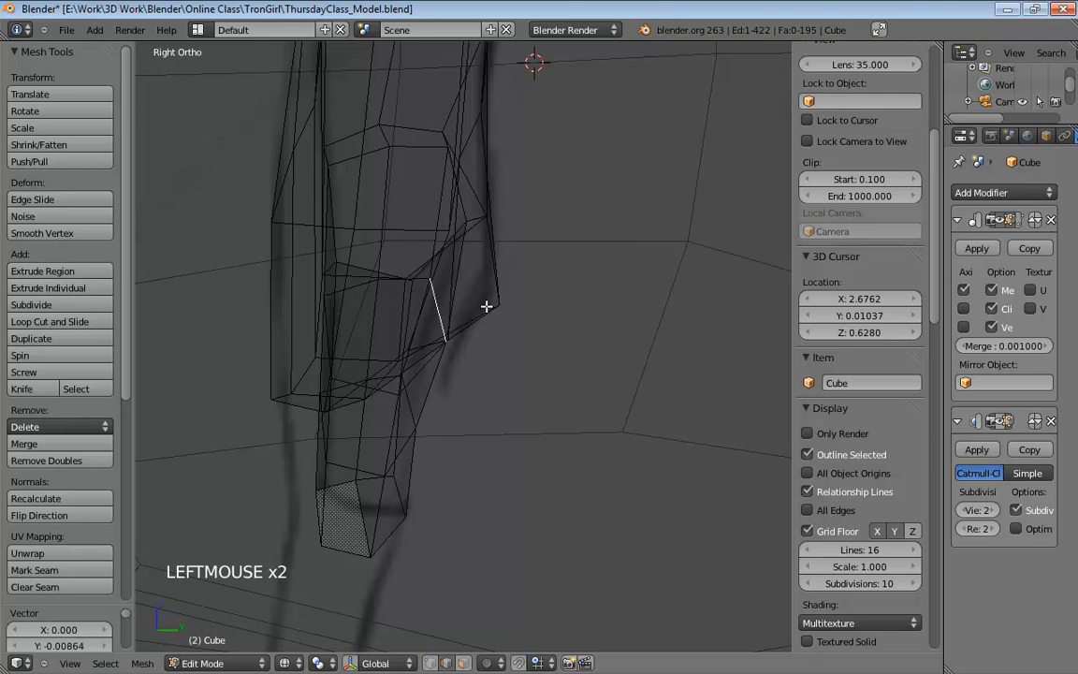
{"action": "key", "text": "g"}
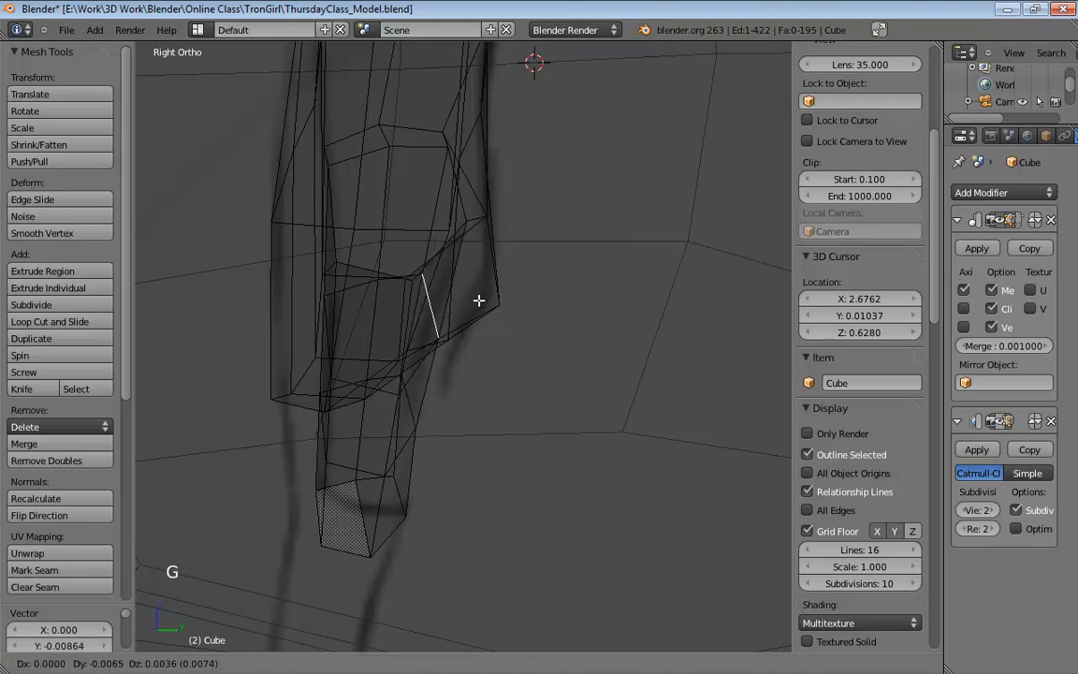
{"action": "left_click", "coordinate": [481, 301]}
Move the lower edge at the finger's base about -0.0036 along X in the front view.
{"action": "middle_click_drag", "start_coordinate": [481, 301], "coordinate": [532, 337]}
{"action": "key", "text": "KP_1"}
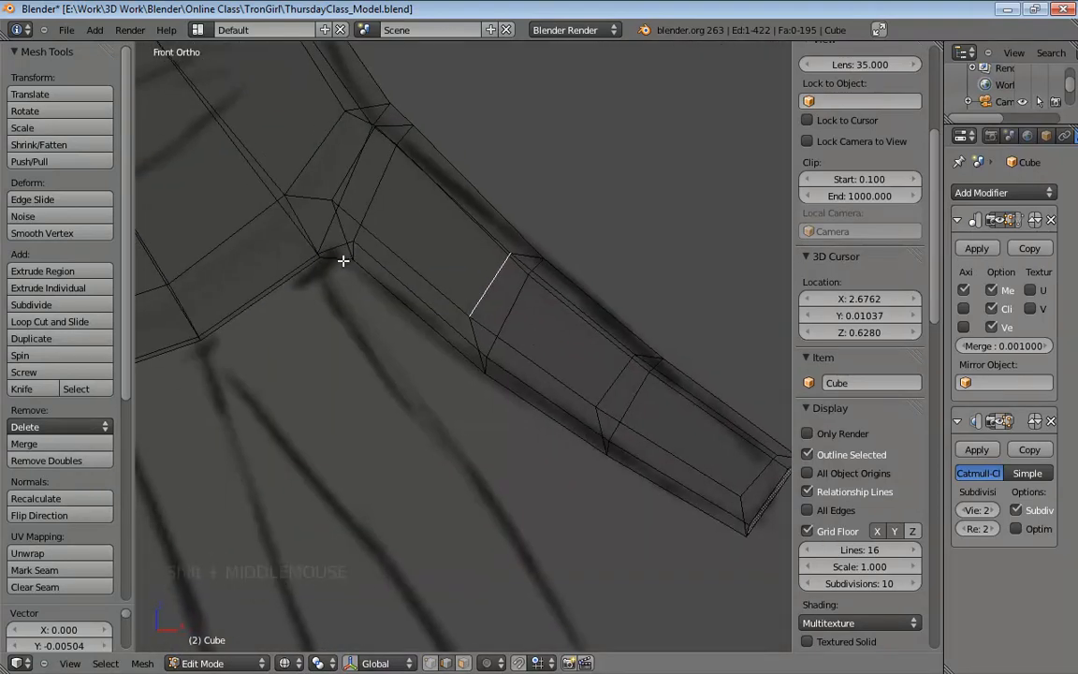
{"action": "left_click", "coordinate": [342, 257]}
{"action": "key", "text": "g"}
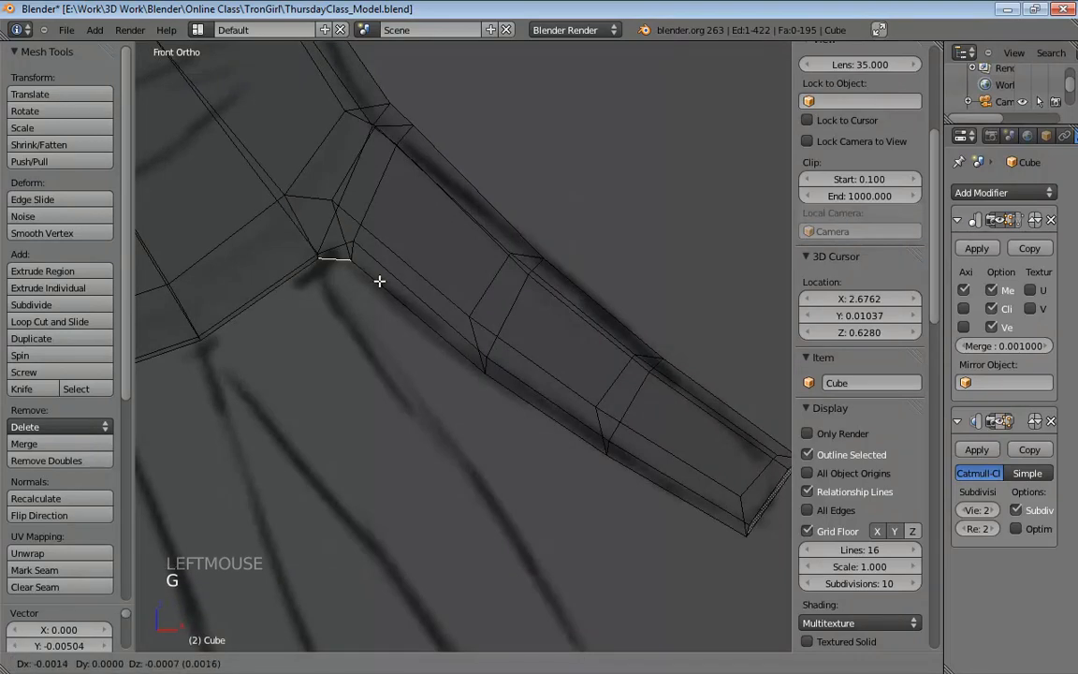
{"action": "left_click", "coordinate": [378, 282]}
{"action": "middle_click_drag", "start_coordinate": [631, 422], "coordinate": [565, 374], "text": "shift"}
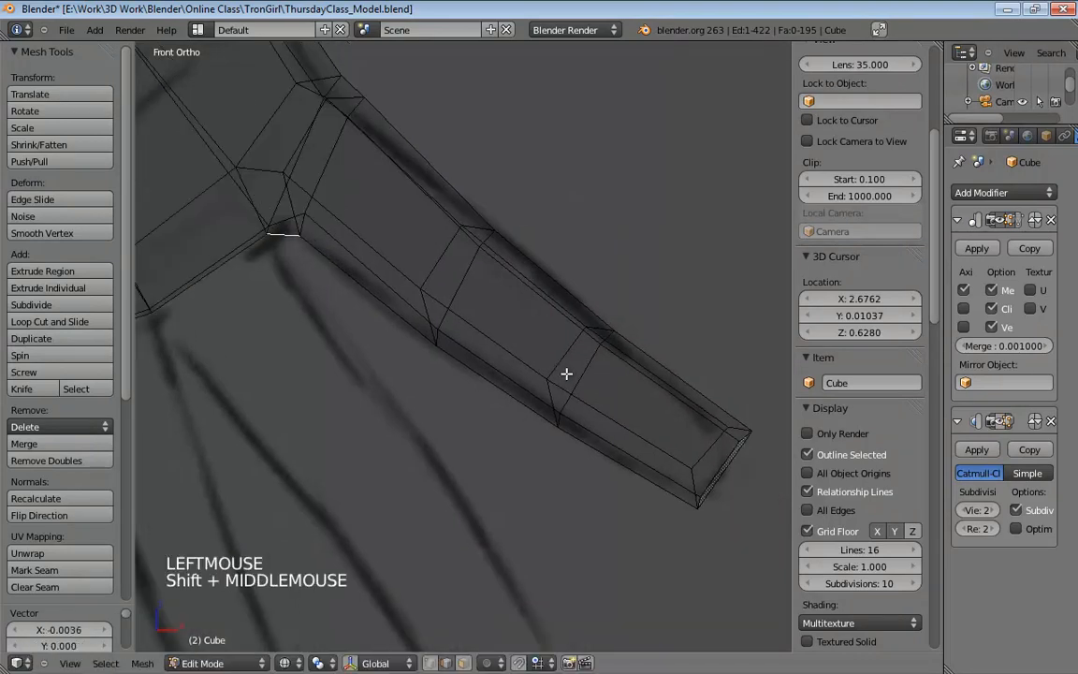
{"action": "scroll", "coordinate": [535, 363], "scroll_direction": "down", "scroll_amount": 4}
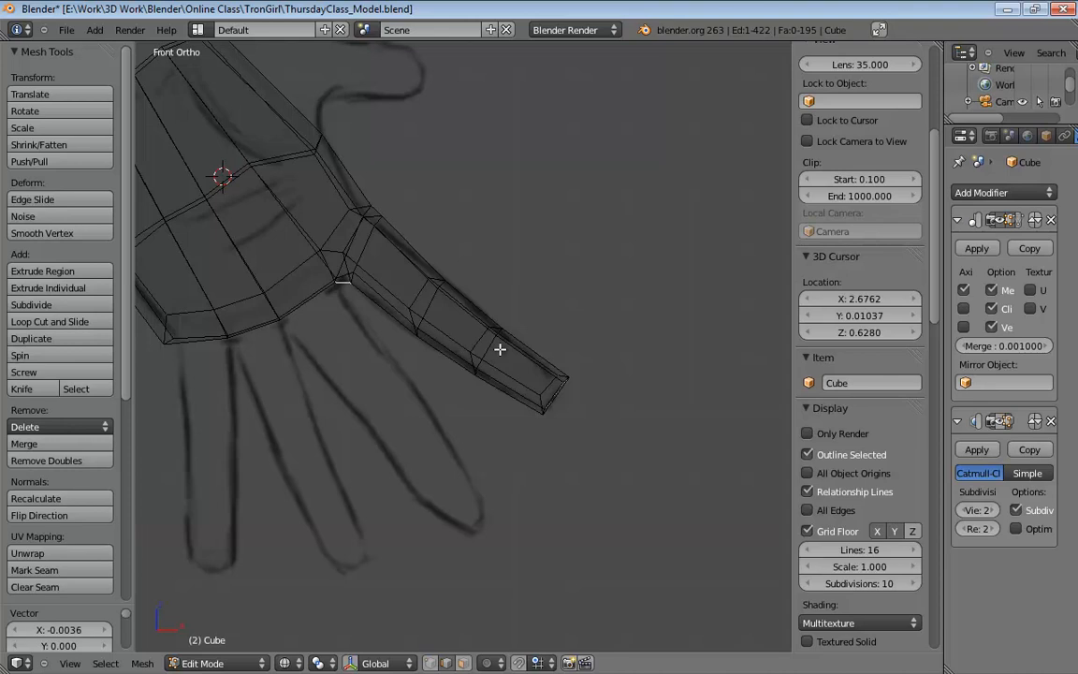
{"action": "middle_click_drag", "start_coordinate": [498, 351], "coordinate": [503, 327], "text": "shift"}
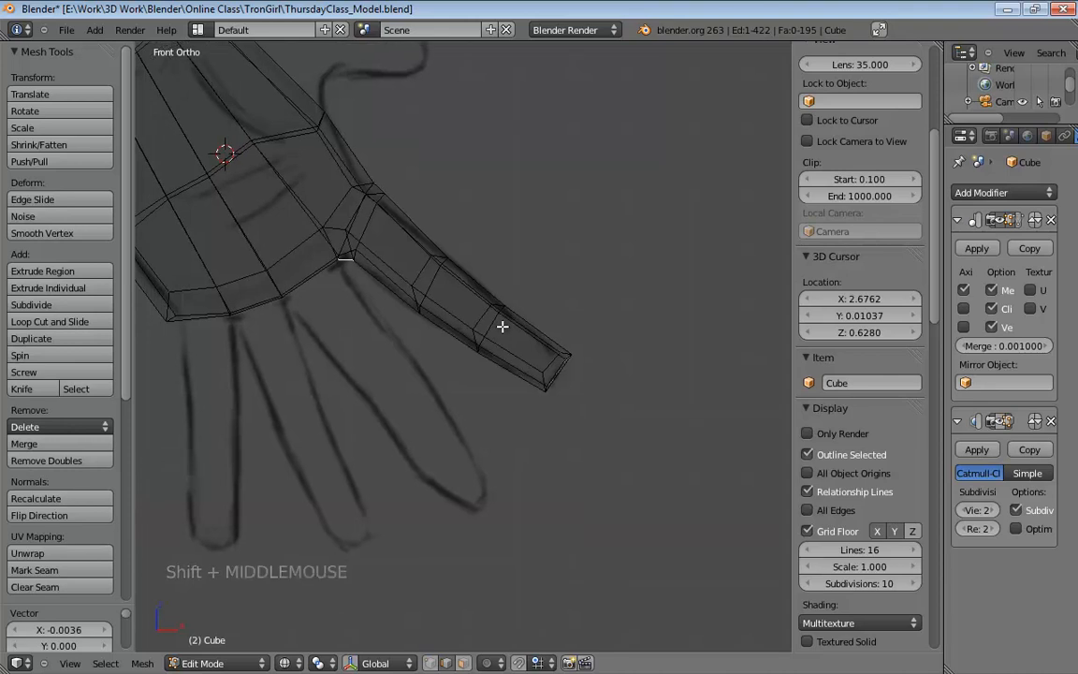
{"action": "mouse_move", "coordinate": [469, 306]}
{"action": "middle_mouse_down", "text": "shift"}
{"action": "mouse_move", "coordinate": [484, 378]}
{"action": "mouse_move", "coordinate": [474, 357]}
{"action": "middle_mouse_up", "text": "shift"}
{"action": "scroll", "coordinate": [484, 378], "scroll_direction": "up", "scroll_amount": 3}
{"action": "scroll", "coordinate": [481, 378], "scroll_direction": "up", "scroll_amount": 1, "text": "shift"}
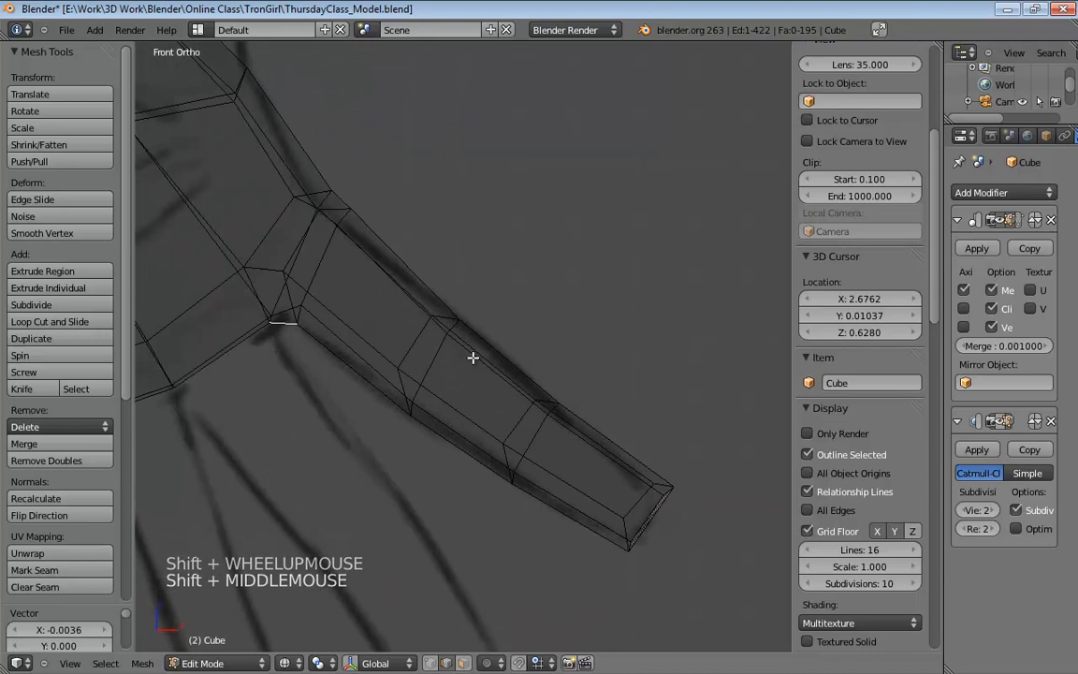
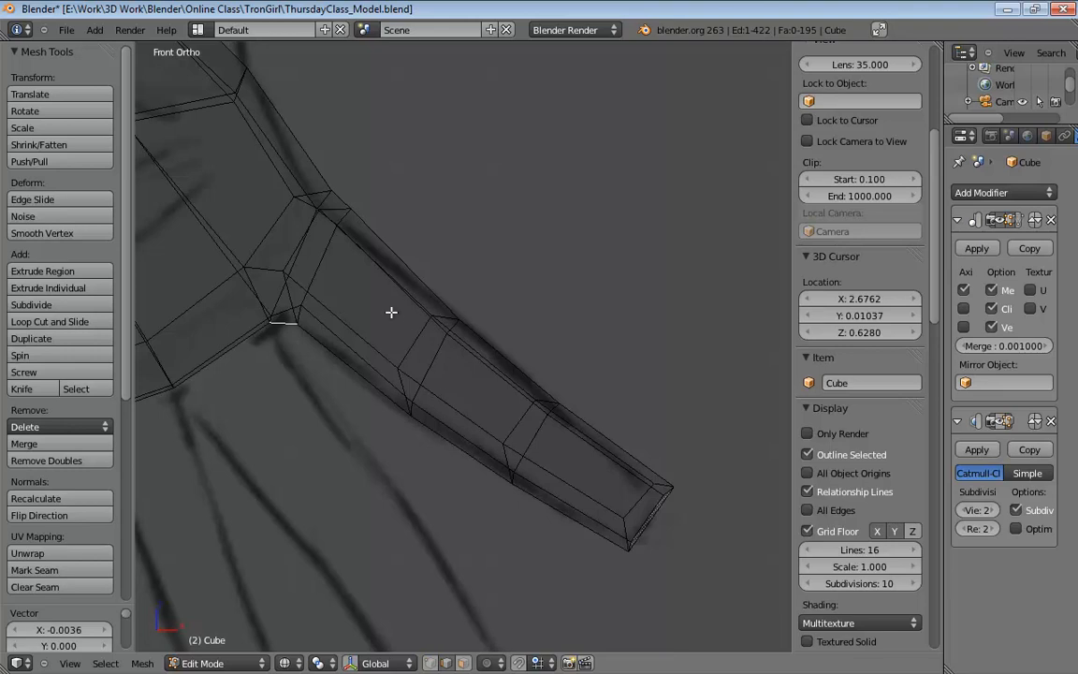
Move the +Y side edge of the joint loop nearer the knuckle about 0.0127 along X and -0.0095 along Z in solid perspective view.
{"action": "middle_click_drag", "start_coordinate": [392, 312], "coordinate": [322, 414]}
{"action": "key", "text": "KP_5"}
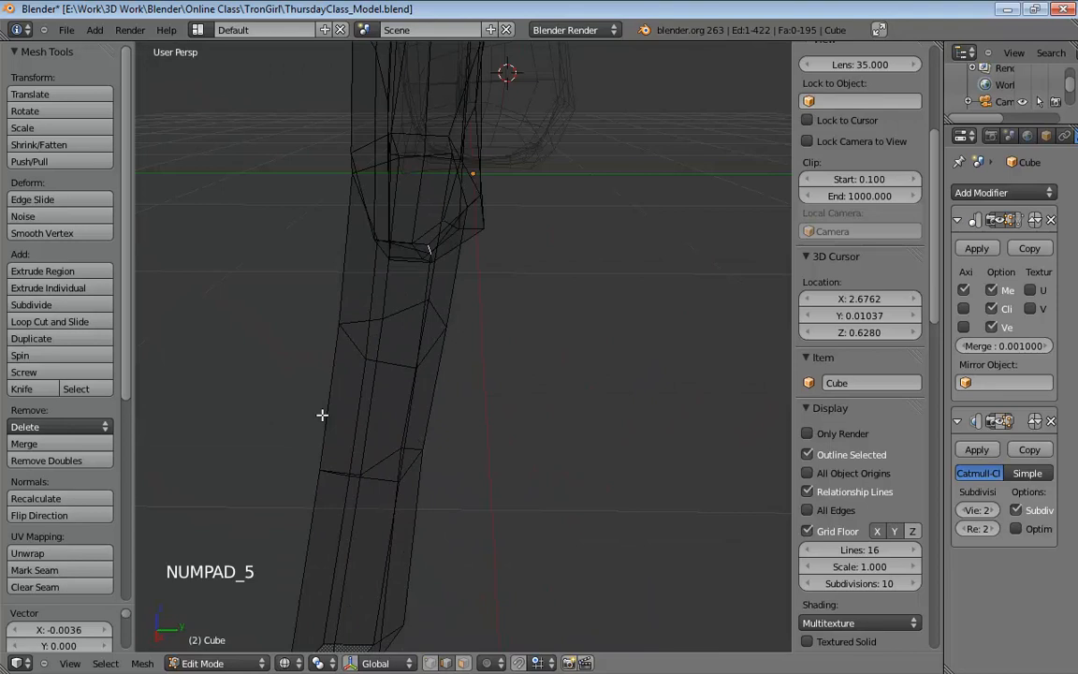
{"action": "key", "text": "z"}
{"action": "mouse_move", "coordinate": [322, 415]}
{"action": "middle_mouse_down"}
{"action": "mouse_move", "coordinate": [279, 296]}
{"action": "mouse_move", "coordinate": [463, 325]}
{"action": "mouse_move", "coordinate": [392, 273]}
{"action": "mouse_move", "coordinate": [631, 417]}
{"action": "mouse_move", "coordinate": [717, 434]}
{"action": "mouse_move", "coordinate": [625, 468]}
{"action": "mouse_move", "coordinate": [616, 457]}
{"action": "middle_mouse_up"}
{"action": "left_click", "coordinate": [464, 302]}
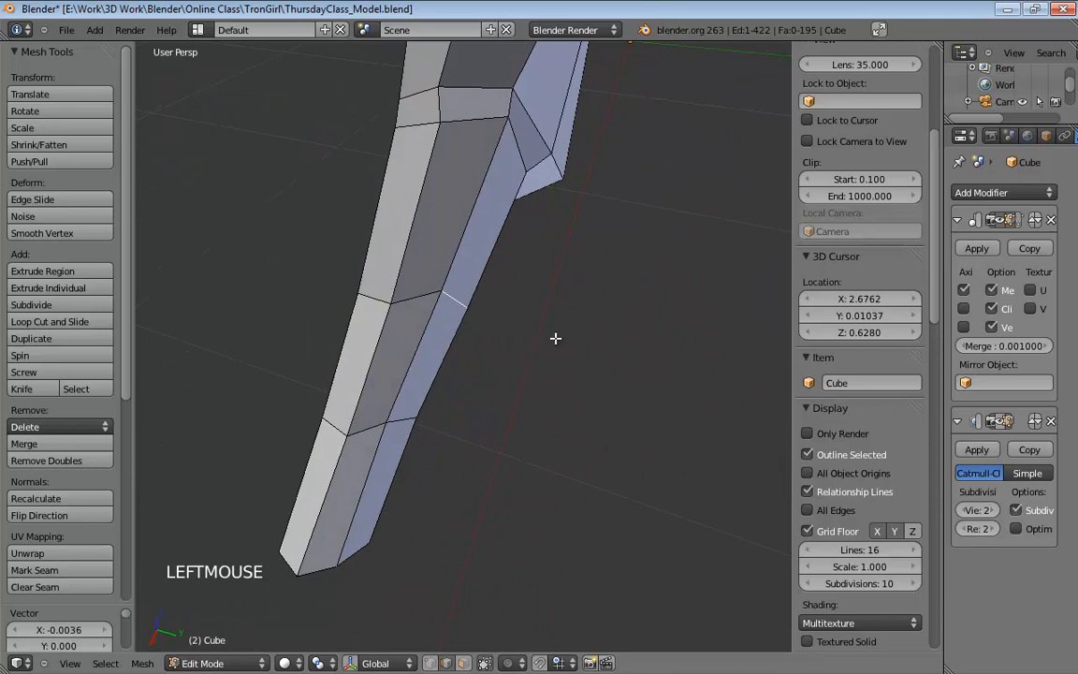
{"action": "middle_click_drag", "start_coordinate": [556, 338], "coordinate": [486, 339]}
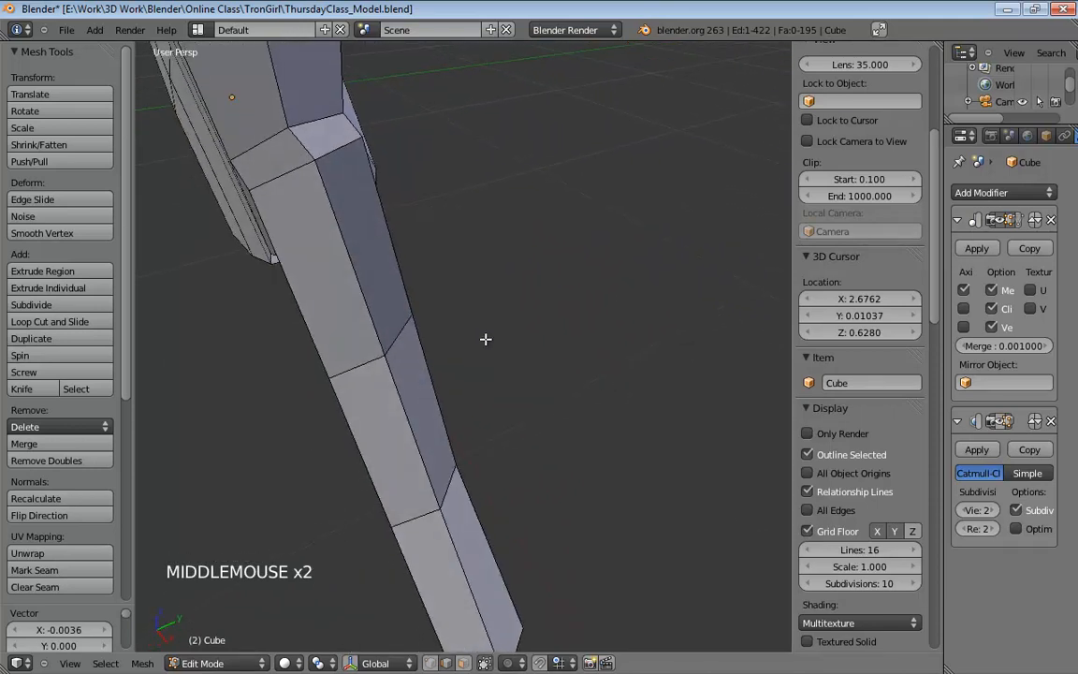
{"action": "key", "text": "g"}
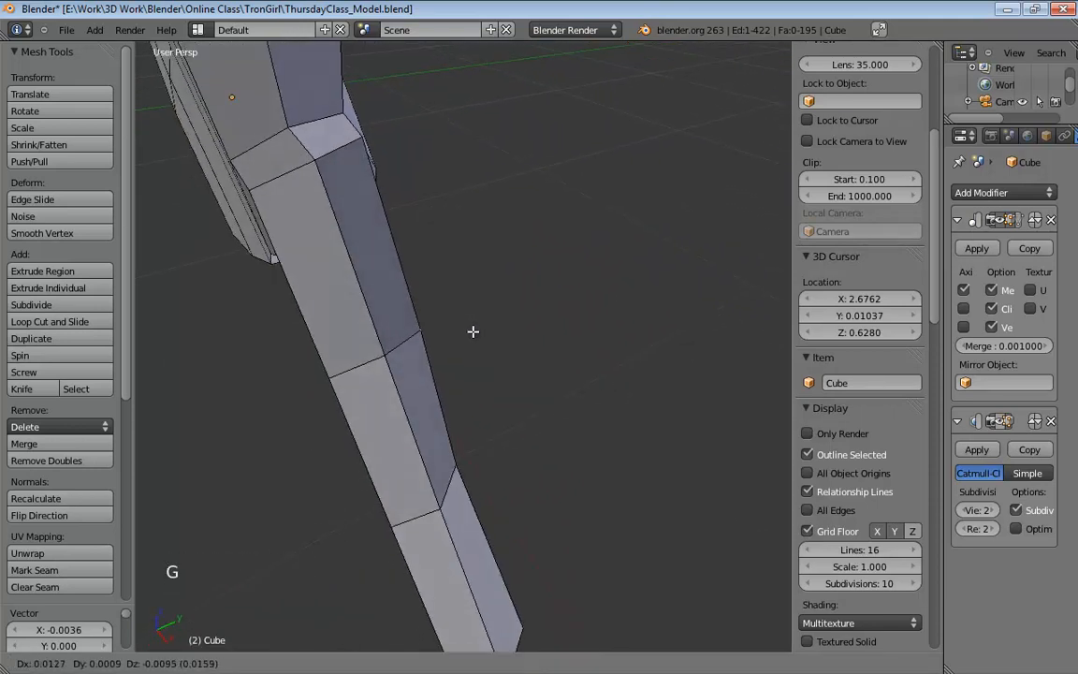
{"action": "left_click", "coordinate": [474, 333]}
Move the +Y side edge of the loop nearer the fingertip about 0.0097 along X, with a second nudge of about 0.0017 along X.
{"action": "middle_click_drag", "start_coordinate": [592, 436], "coordinate": [592, 361], "text": "shift"}
{"action": "middle_click_drag", "start_coordinate": [591, 361], "coordinate": [408, 346]}
{"action": "left_click", "coordinate": [438, 366]}
{"action": "key", "text": "g"}
{"action": "left_click", "coordinate": [593, 392]}
{"action": "key", "text": "g"}
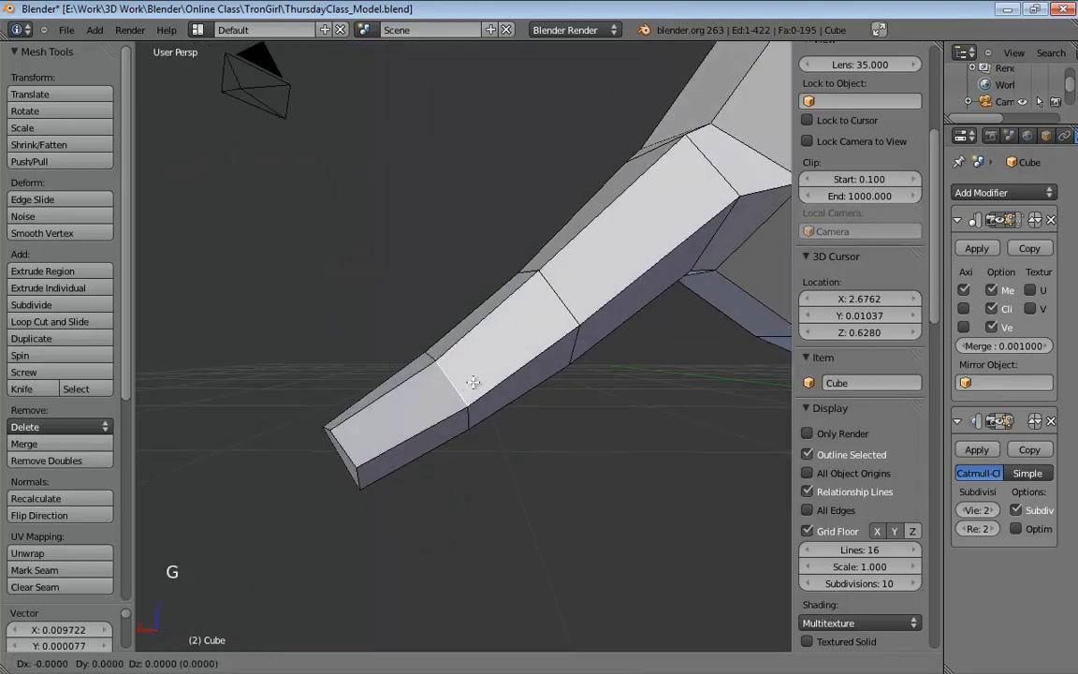
{"action": "left_click", "coordinate": [524, 360]}
{"action": "middle_click_drag", "start_coordinate": [524, 361], "coordinate": [685, 433]}
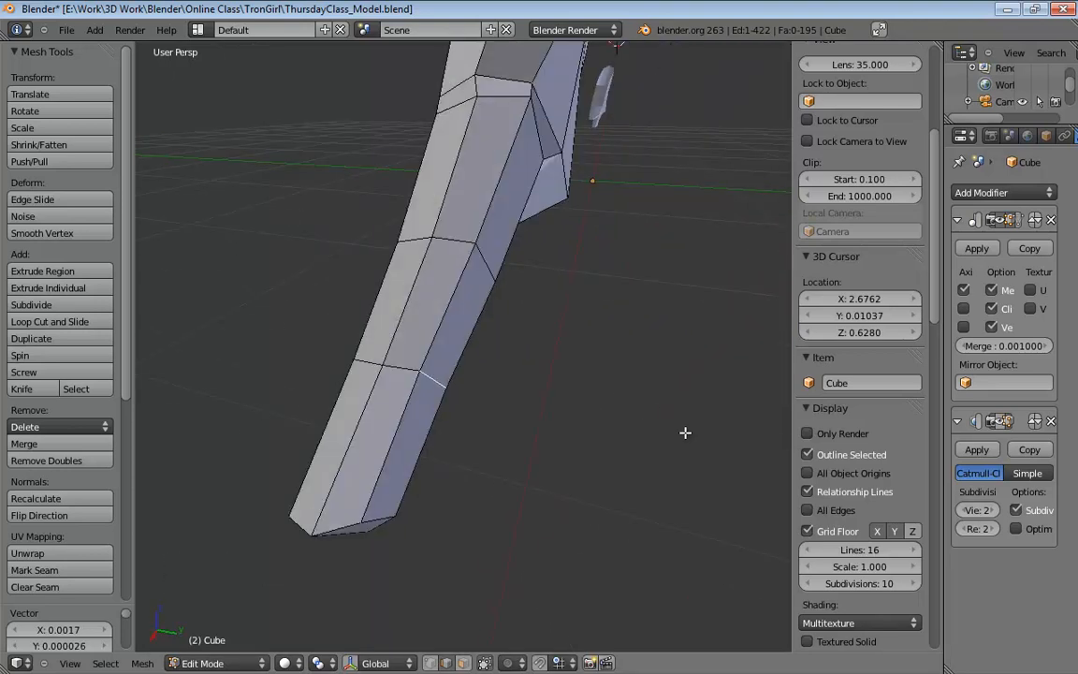
{"action": "middle_click_drag", "start_coordinate": [653, 413], "coordinate": [499, 329]}
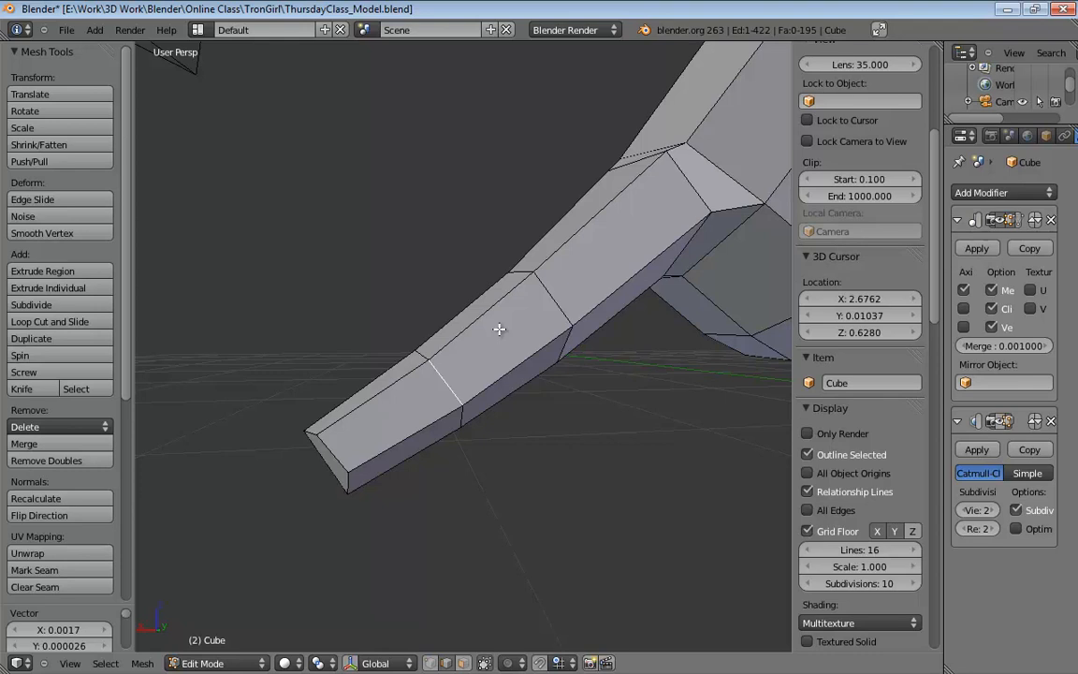
Add one edge loop on each side of the finger's middle joint loop, slid close to it.
{"action": "middle_click_drag", "start_coordinate": [483, 271], "coordinate": [510, 378]}
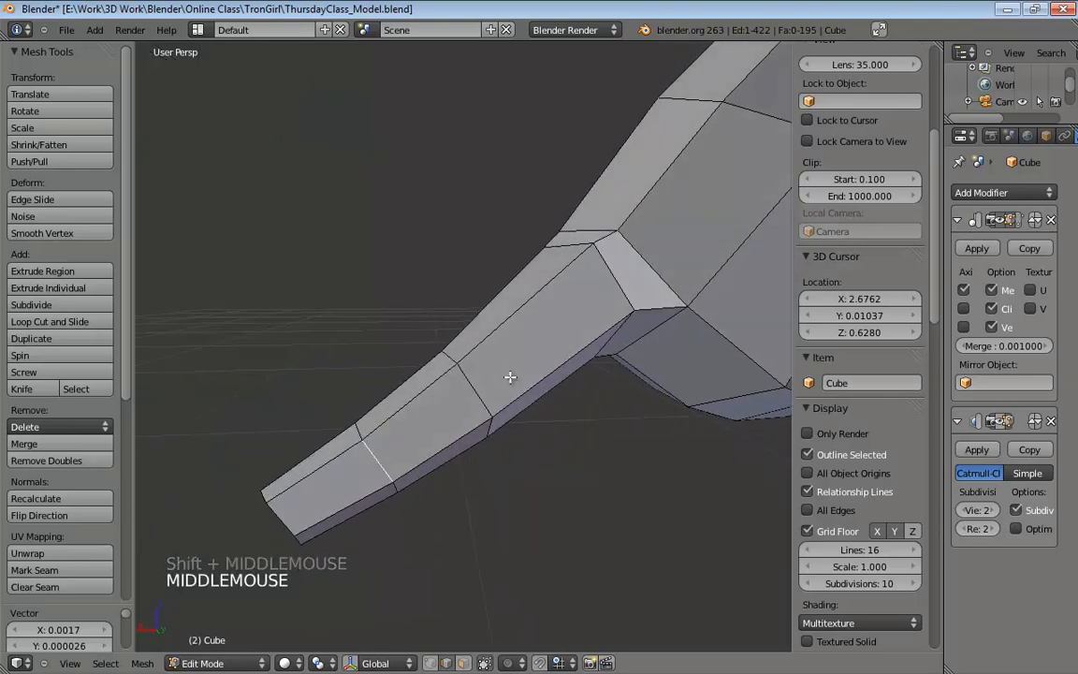
{"action": "key", "text": "ctrl+r"}
{"action": "left_click", "coordinate": [524, 314]}
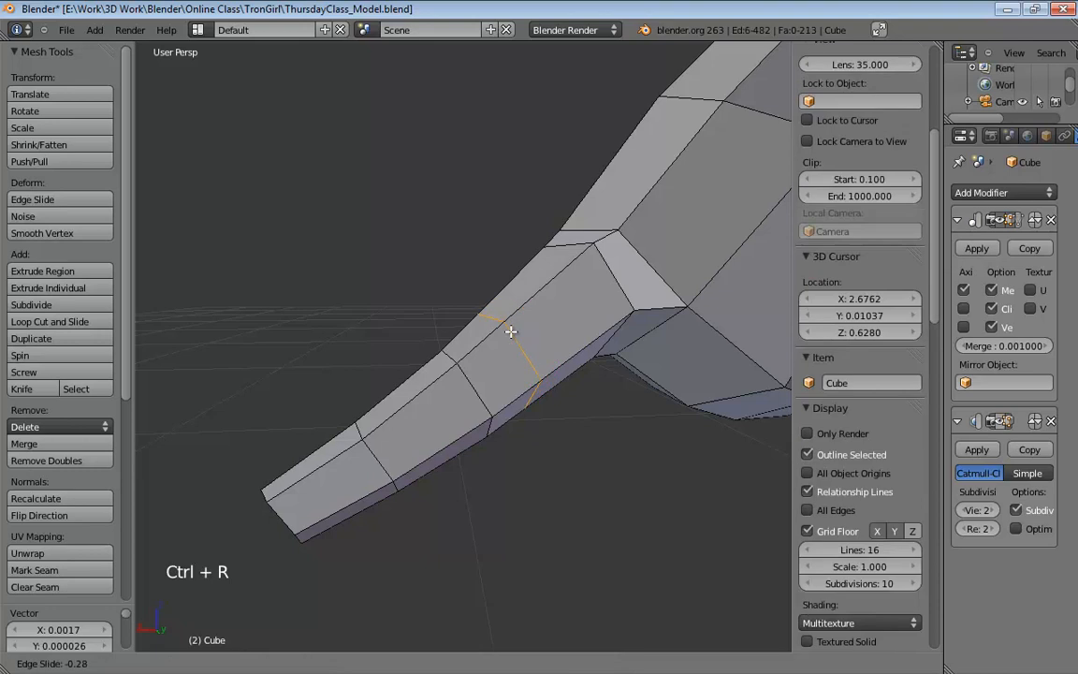
{"action": "left_click", "coordinate": [488, 351]}
{"action": "key", "text": "ctrl+r"}
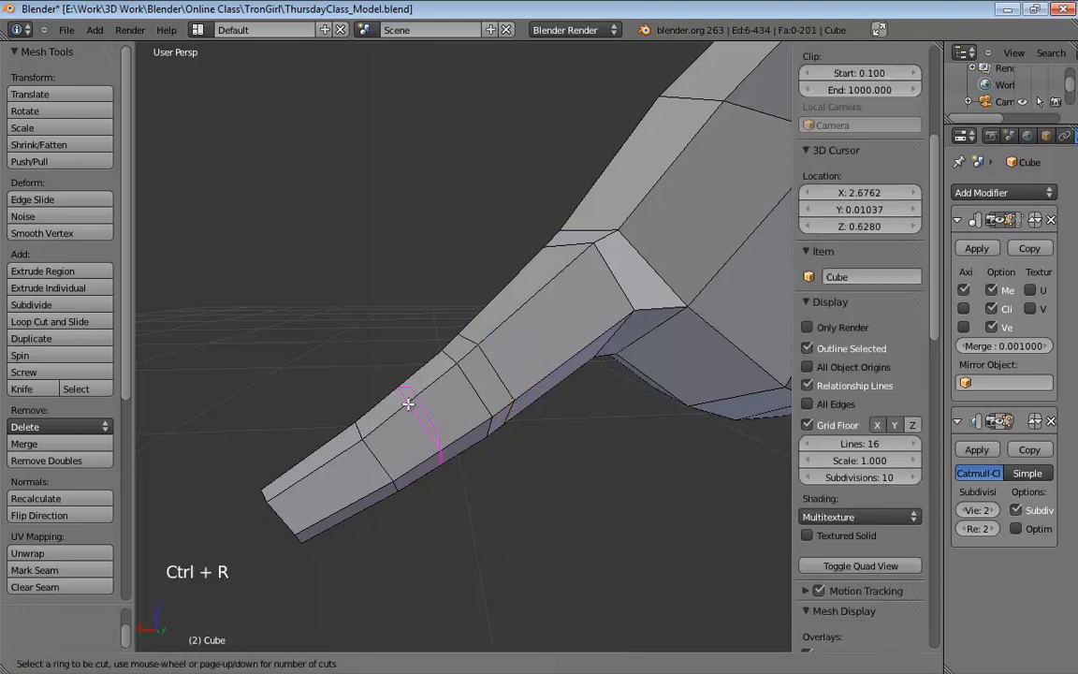
{"action": "left_click", "coordinate": [421, 393]}
{"action": "left_click", "coordinate": [441, 386]}
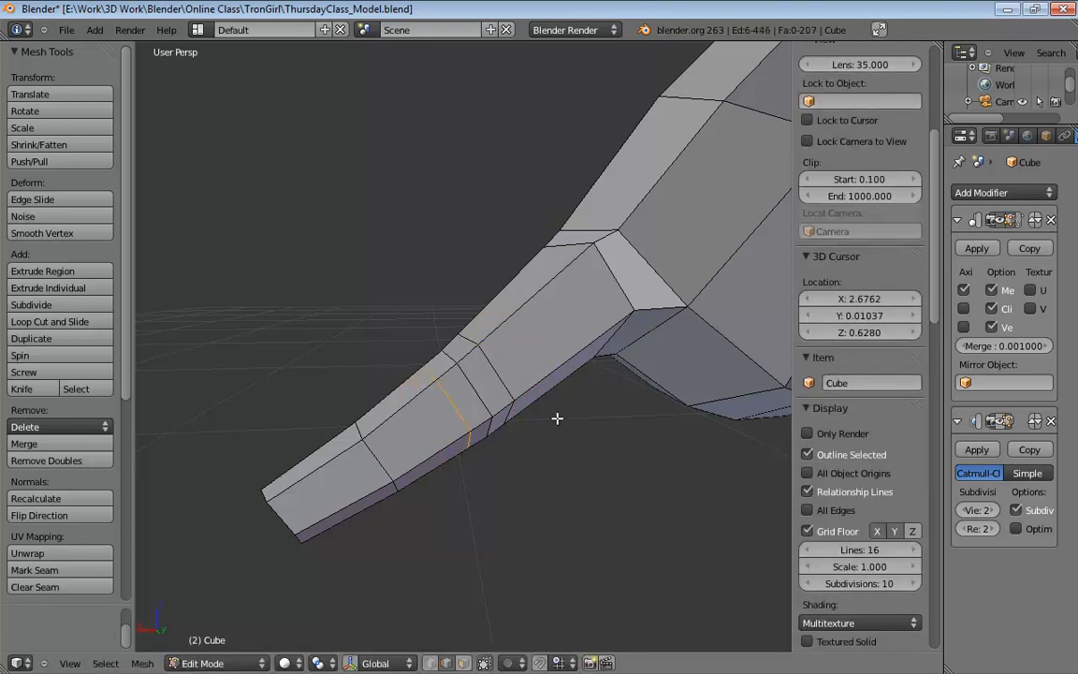
Examine the new joint loops from the side, comparing them with the reference drawing in the right-side wireframe view.
{"action": "middle_click_drag", "start_coordinate": [556, 418], "coordinate": [589, 392]}
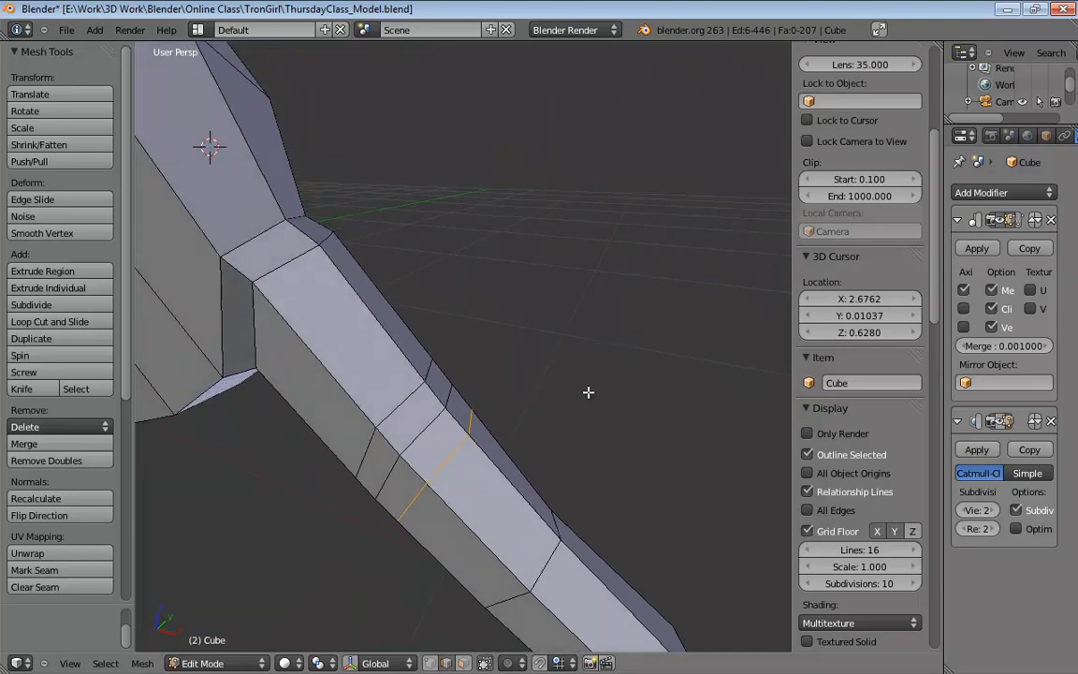
{"action": "key", "text": "KP_3"}
{"action": "key", "text": "KP_5"}
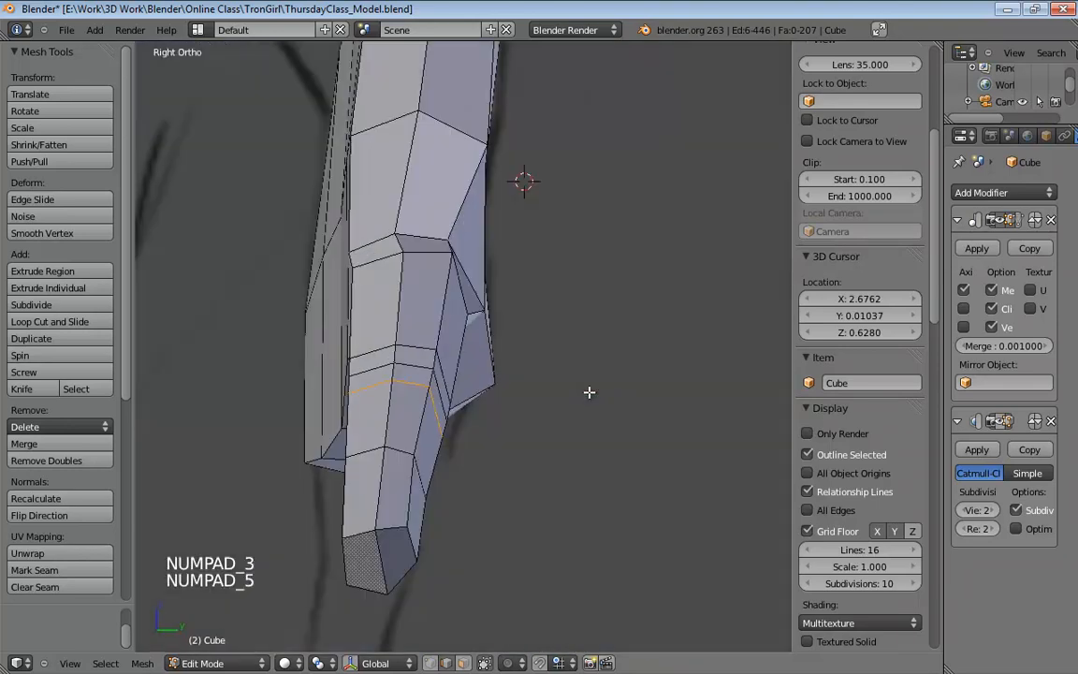
{"action": "key", "text": "z"}
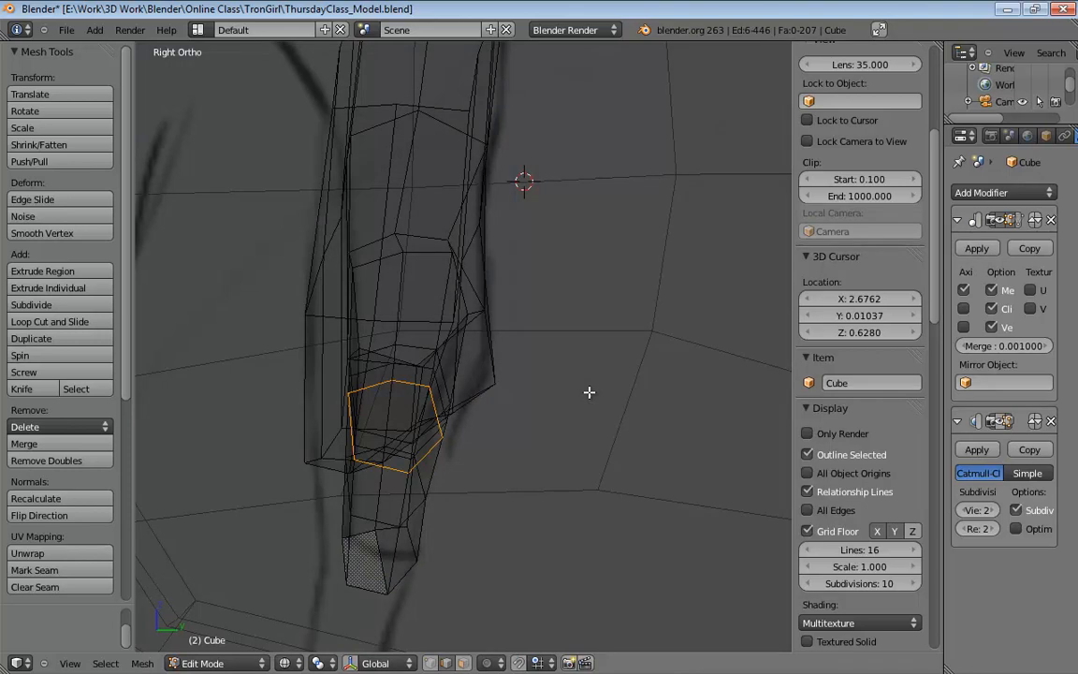
{"action": "key", "text": "KP_5"}
{"action": "key", "text": "z"}
{"action": "middle_click_drag", "start_coordinate": [476, 346], "coordinate": [645, 340]}
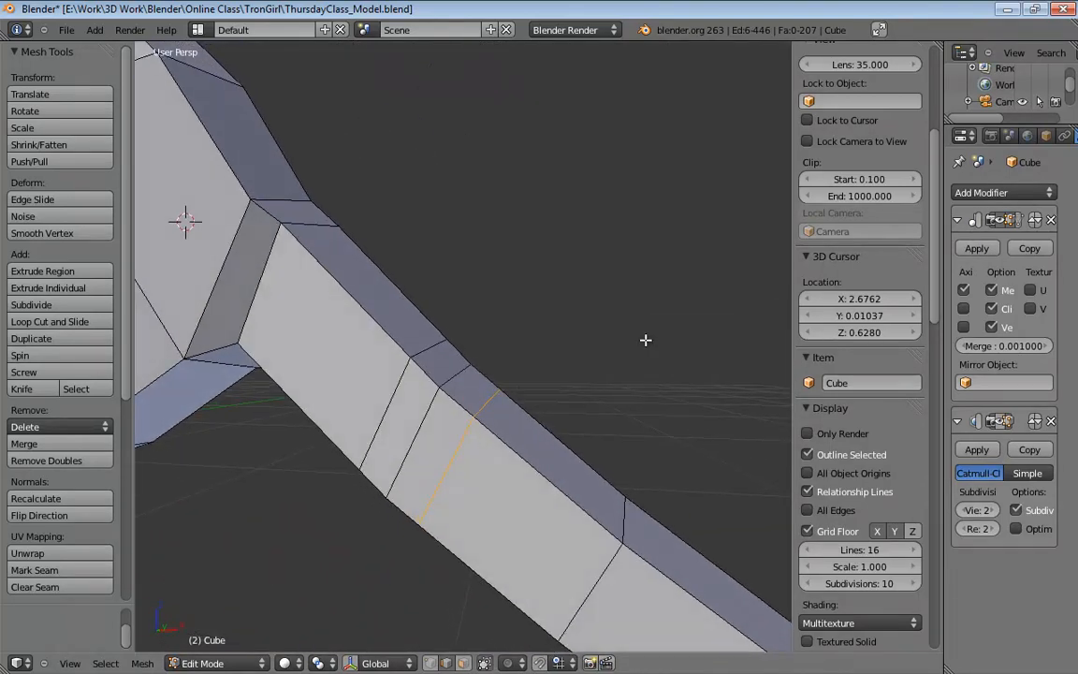
Try to pull a single lower vertex of the middle joint loop outward in vertex select mode, and undo the move.
{"action": "key", "text": "ctrl+Tab"}
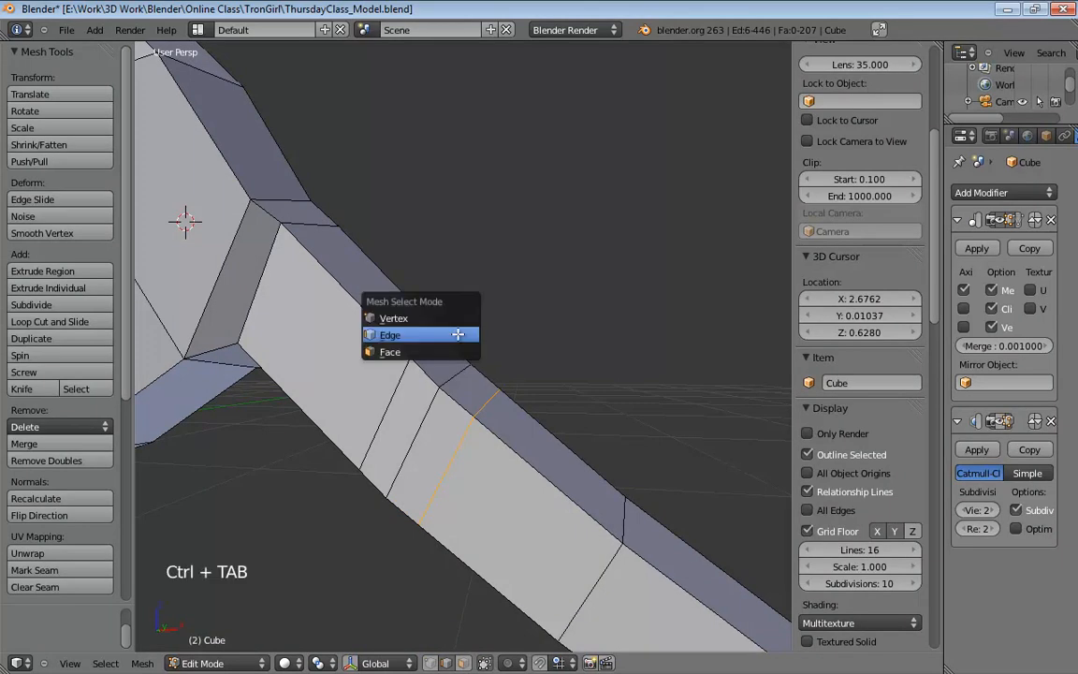
{"action": "middle_click_drag", "start_coordinate": [458, 334], "coordinate": [519, 342]}
{"action": "left_click", "coordinate": [498, 352]}
{"action": "left_click_drag", "start_coordinate": [498, 352], "coordinate": [503, 348]}
{"action": "middle_click_drag", "start_coordinate": [503, 348], "coordinate": [498, 399], "text": "shift"}
{"action": "left_click", "coordinate": [433, 434]}
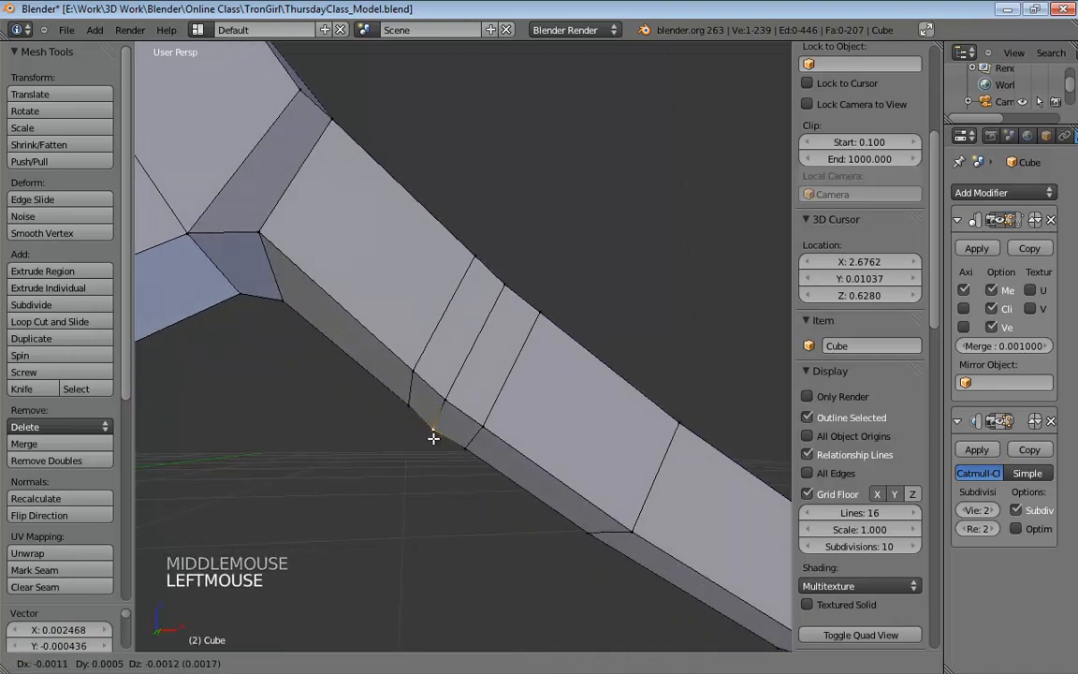
{"action": "left_click_drag", "start_coordinate": [433, 434], "coordinate": [420, 456]}
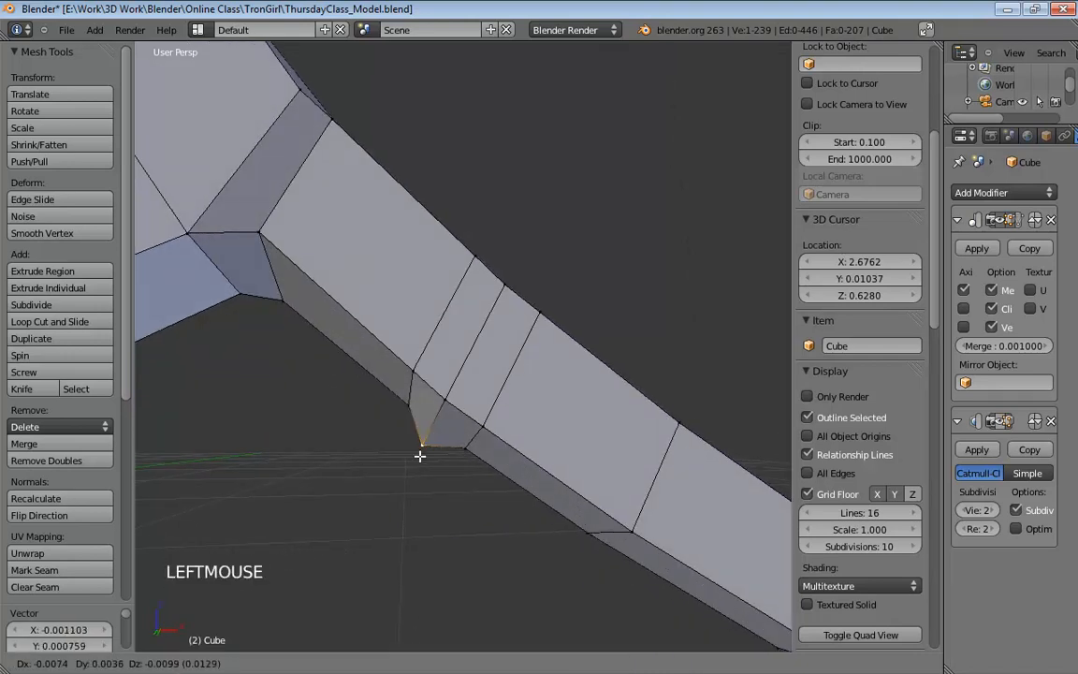
{"action": "key", "text": "ctrl+z"}
Move the two +Y side vertices of the middle joint loop outward about 0.0018 along X and 0.0045 along Y.
{"action": "middle_click_drag", "start_coordinate": [436, 433], "coordinate": [379, 497]}
{"action": "left_click", "coordinate": [442, 351]}
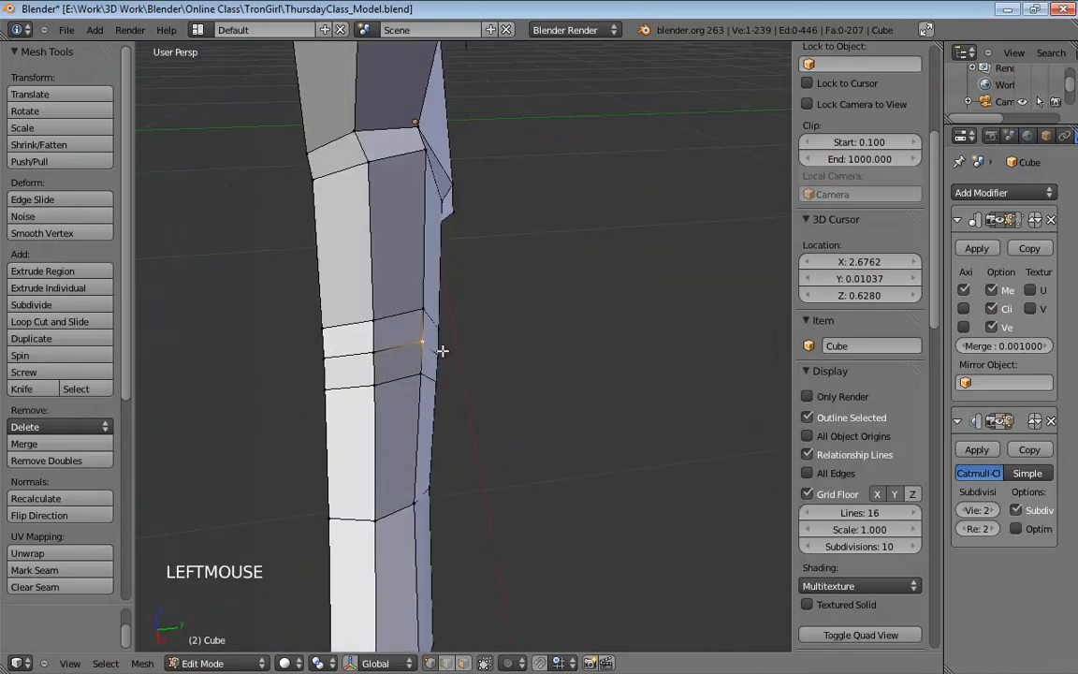
{"action": "left_click", "coordinate": [440, 354], "text": "shift"}
{"action": "middle_click_drag", "start_coordinate": [440, 356], "coordinate": [410, 301]}
{"action": "key", "text": "g"}
{"action": "left_click", "coordinate": [489, 366]}
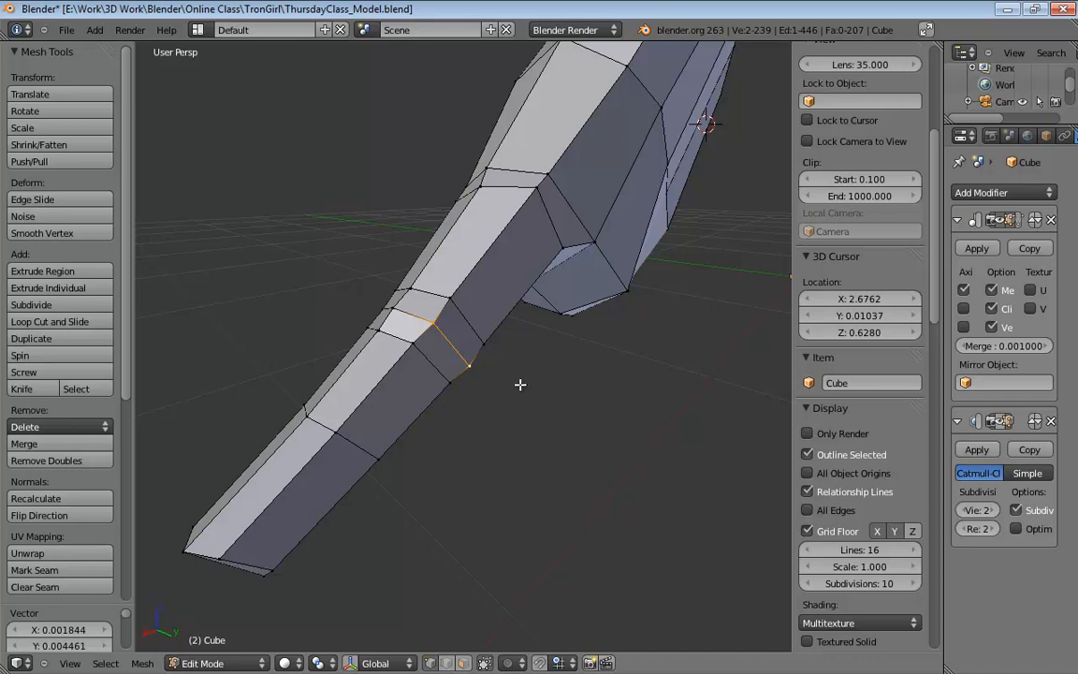
Spread the +Y side edges of the two flanking loops, moving the fingertip-side one about 0.0087 and the knuckle-side one about -0.007 along X.
{"action": "middle_click_drag", "start_coordinate": [521, 384], "coordinate": [450, 345]}
{"action": "key", "text": "ctrl+Tab"}
{"action": "left_click", "coordinate": [438, 363]}
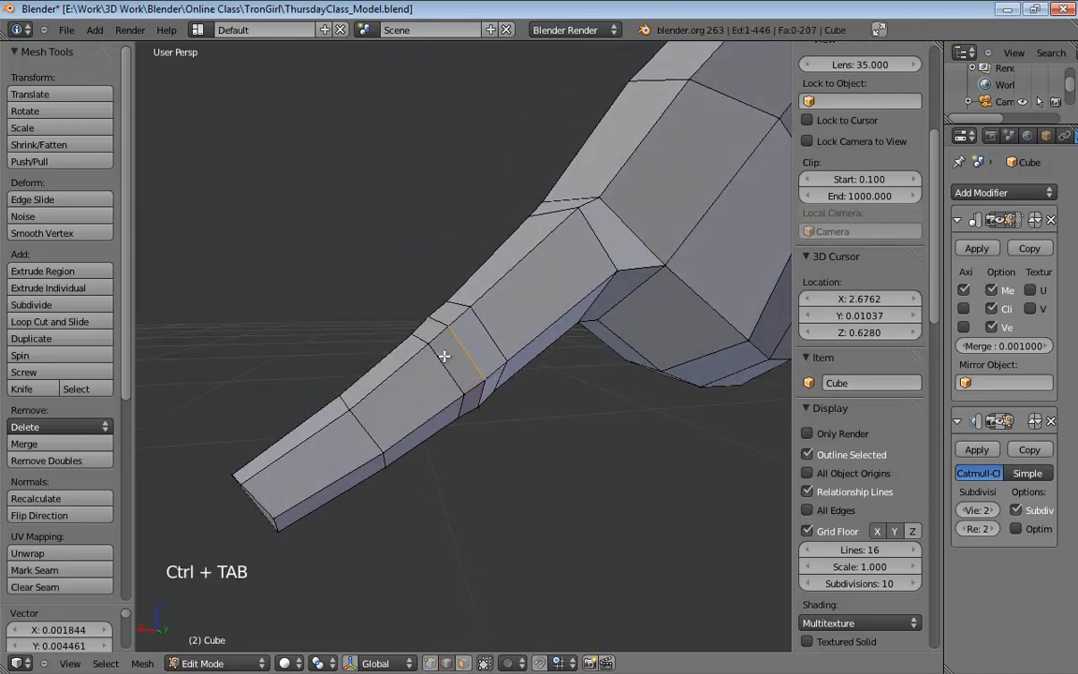
{"action": "key", "text": "g"}
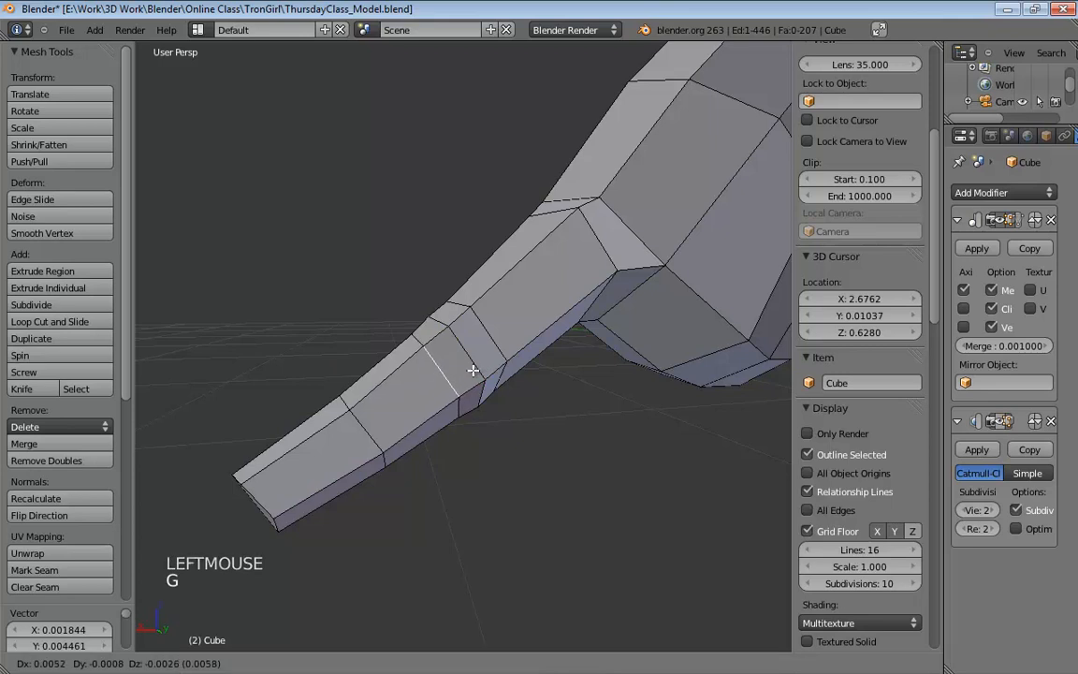
{"action": "left_click", "coordinate": [470, 375]}
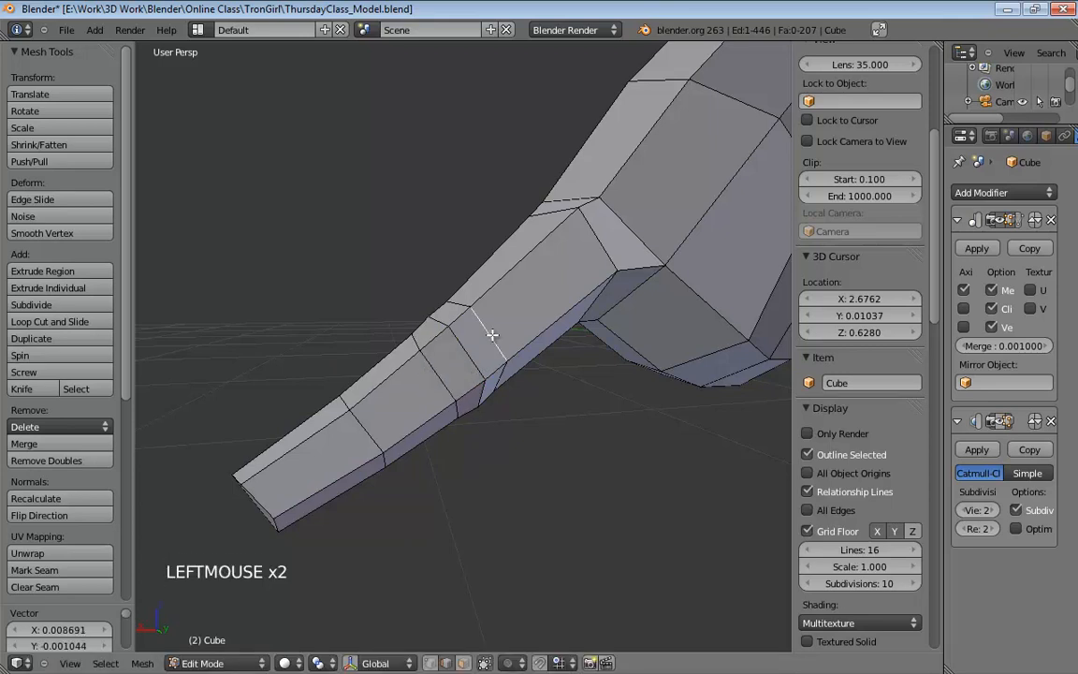
{"action": "key", "text": "g"}
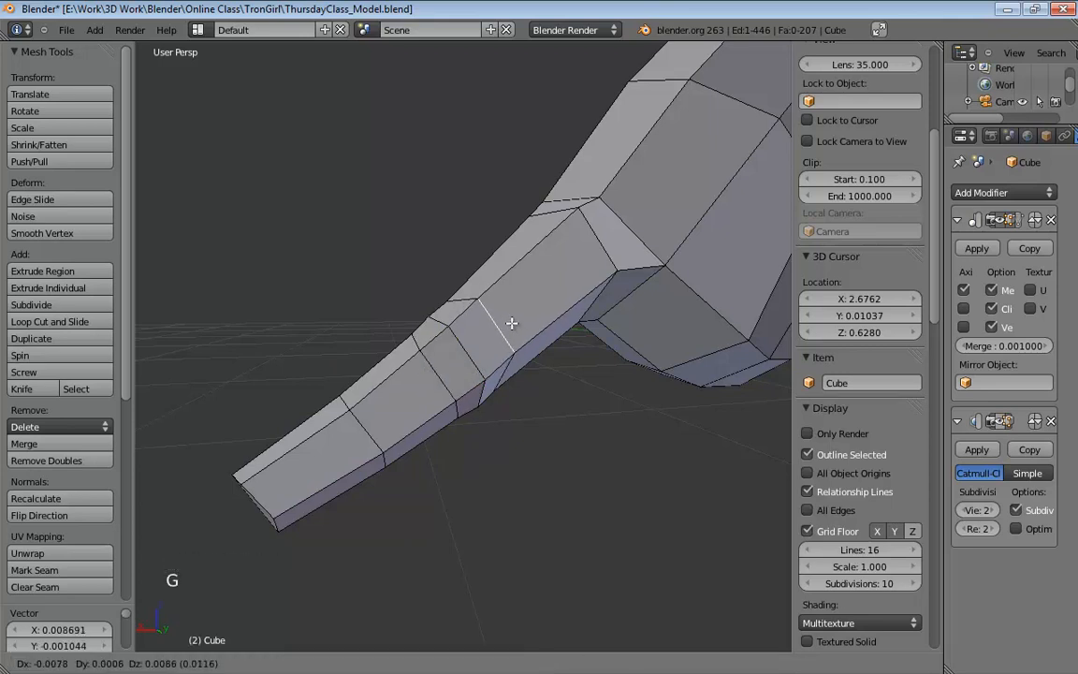
{"action": "left_click", "coordinate": [510, 323]}
{"action": "middle_click_drag", "start_coordinate": [510, 323], "coordinate": [329, 353]}
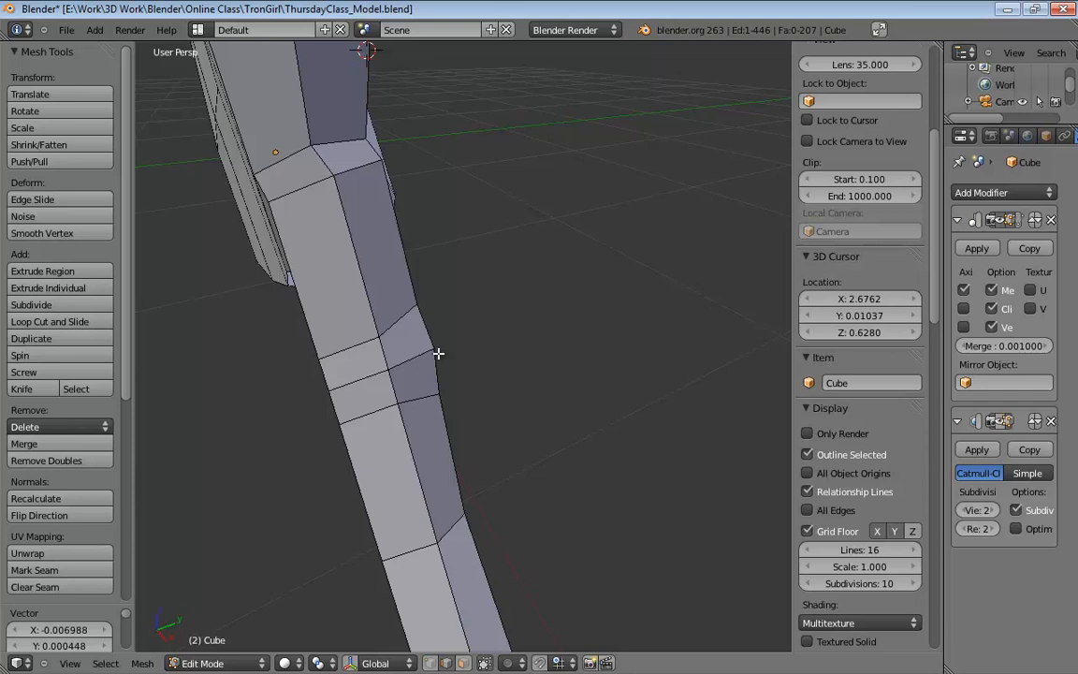
Scale the -Y side edge of the middle joint loop to about 0.897 and move it inward about 0.002 along X and 0.007 along Y.
{"action": "middle_click_drag", "start_coordinate": [396, 371], "coordinate": [509, 316]}
{"action": "left_click", "coordinate": [474, 360]}
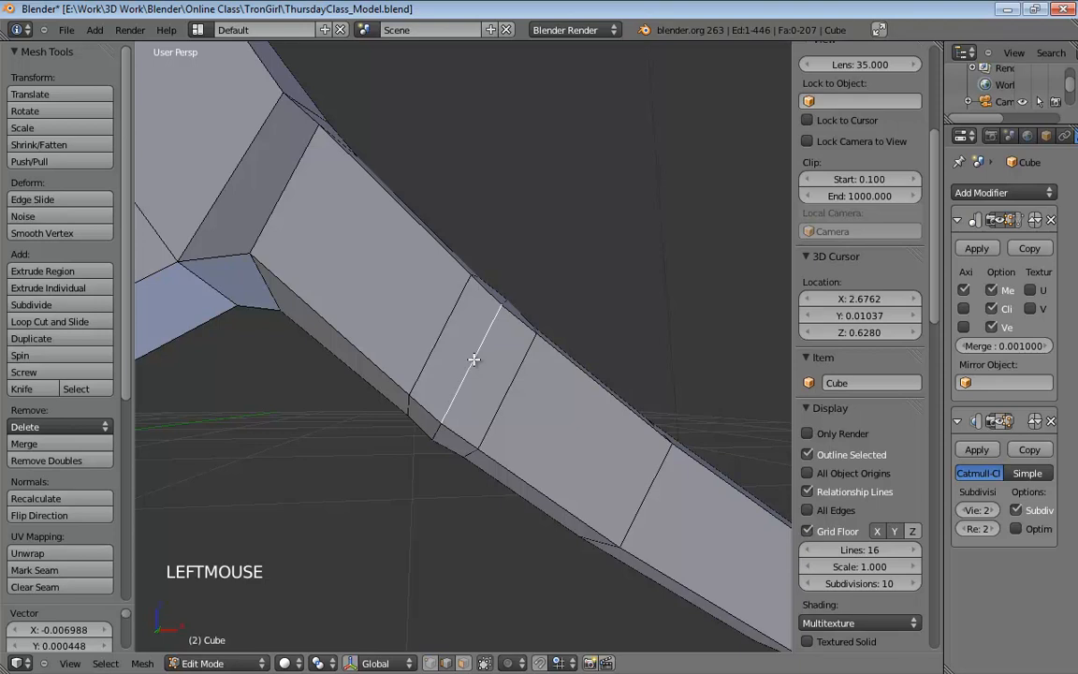
{"action": "middle_click_drag", "start_coordinate": [473, 360], "coordinate": [430, 389]}
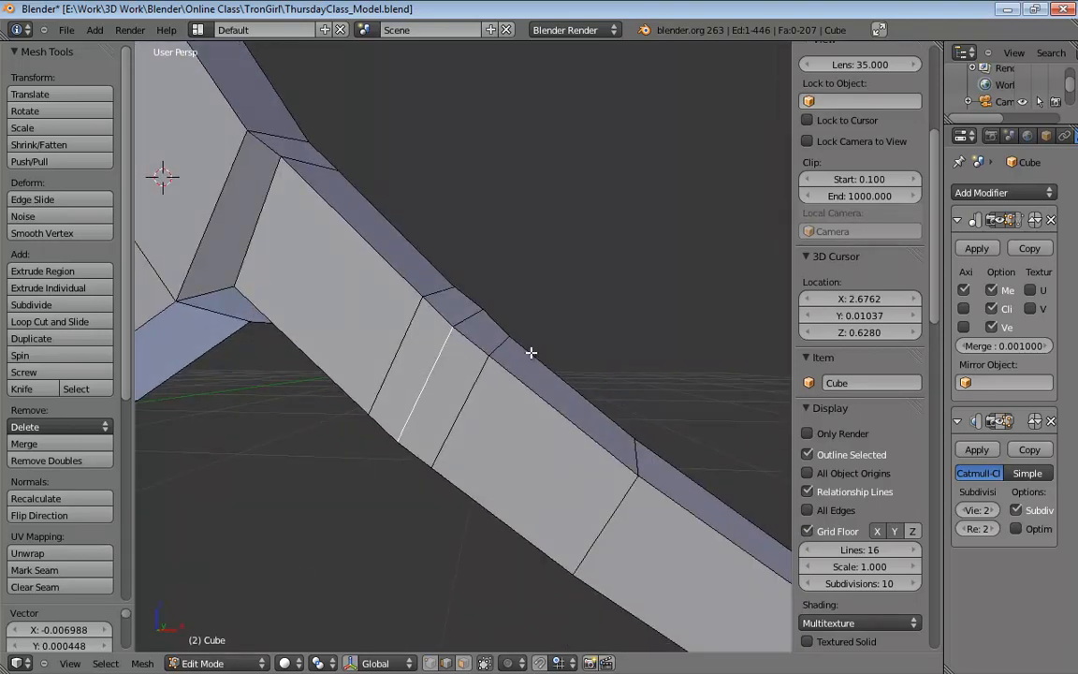
{"action": "key", "text": "s"}
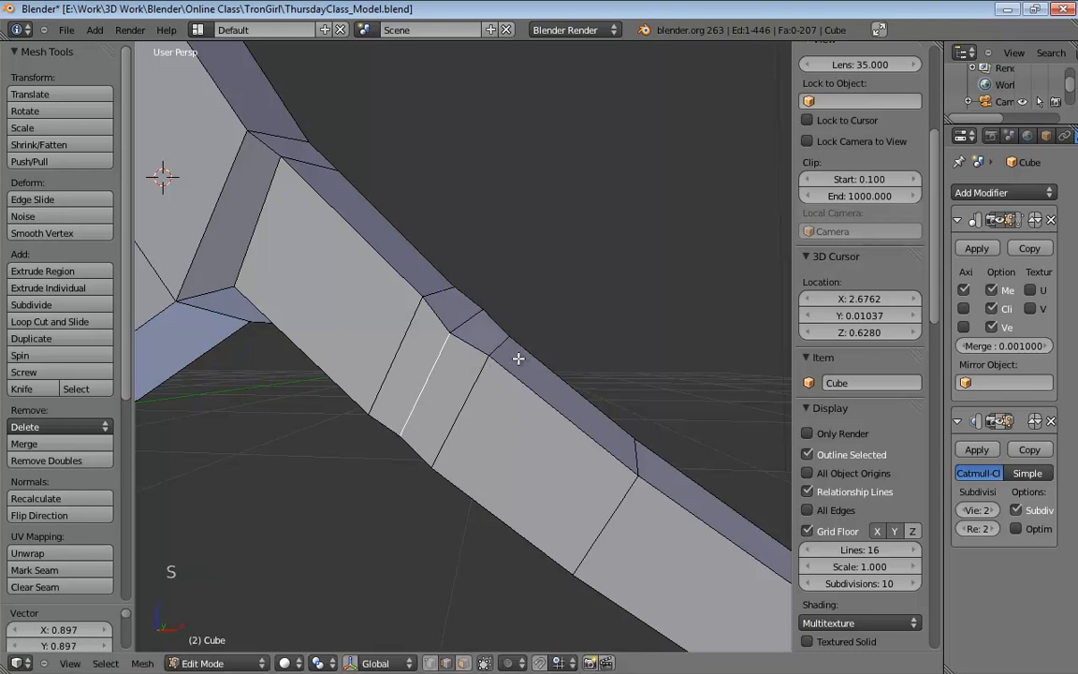
{"action": "left_click", "coordinate": [518, 358]}
{"action": "middle_click_drag", "start_coordinate": [518, 357], "coordinate": [418, 414]}
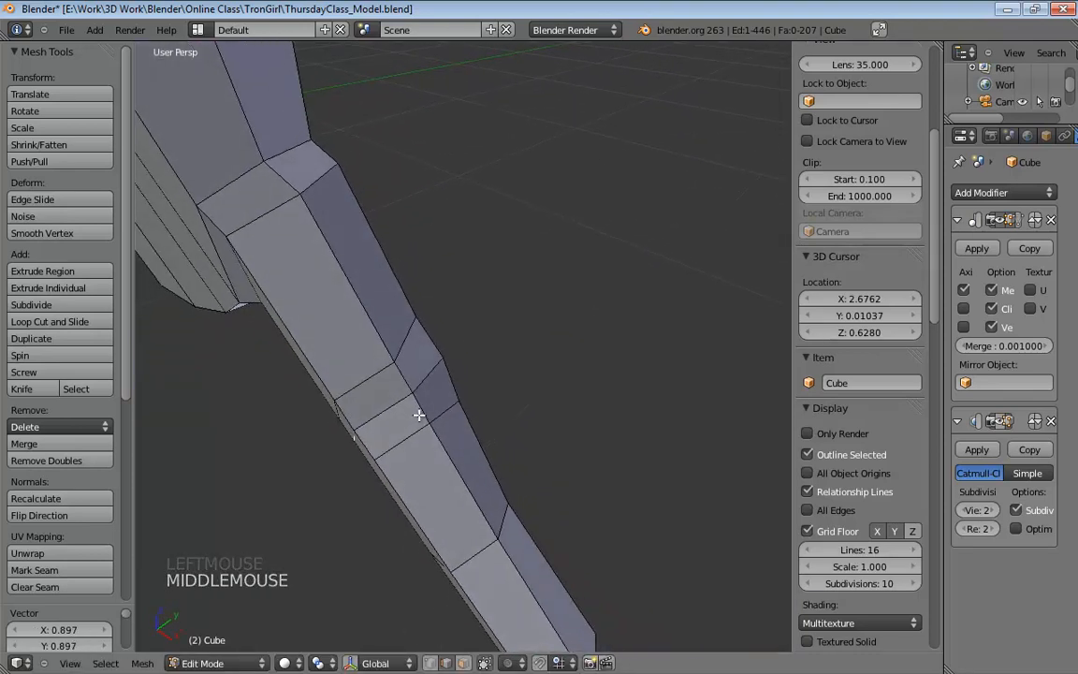
{"action": "key", "text": "g"}
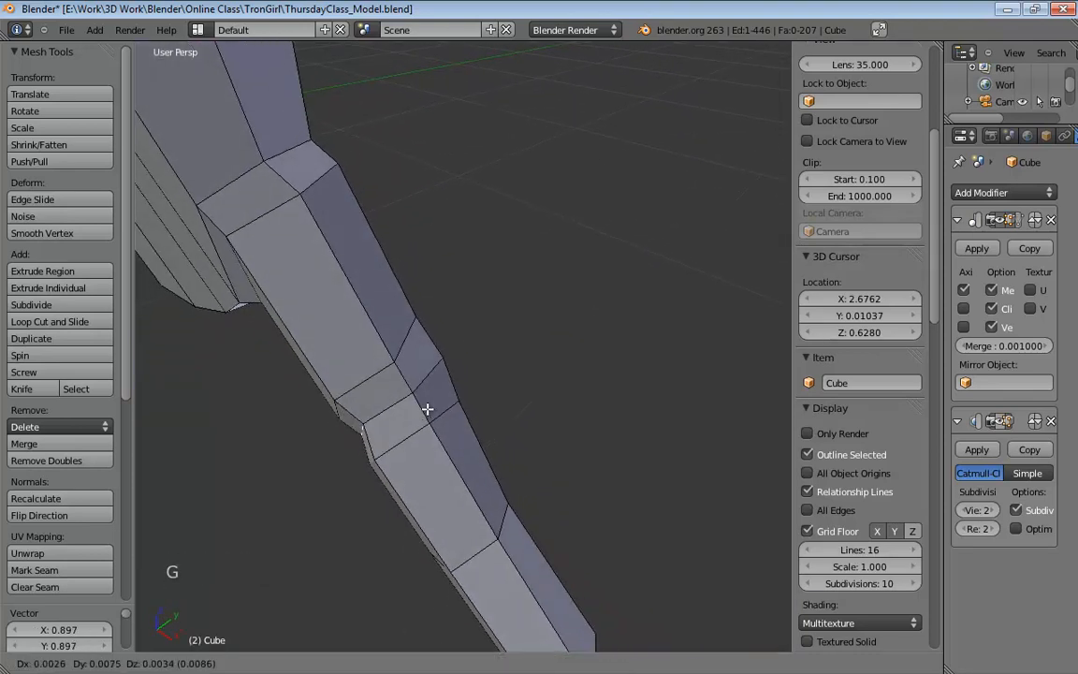
{"action": "left_click", "coordinate": [426, 409]}
Bring the -Y side flanking edges toward the middle one, moving the knuckle-side edge about 0.0065 and the fingertip-side edge about -0.0091 along X.
{"action": "middle_click_drag", "start_coordinate": [426, 409], "coordinate": [507, 411]}
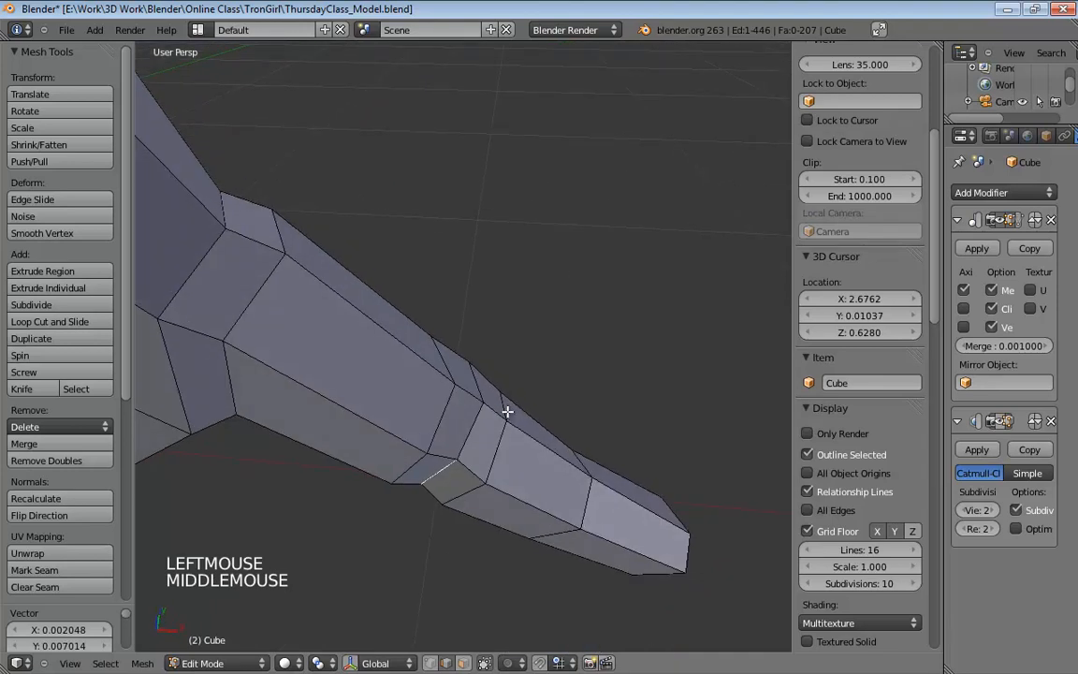
{"action": "left_click", "coordinate": [530, 459]}
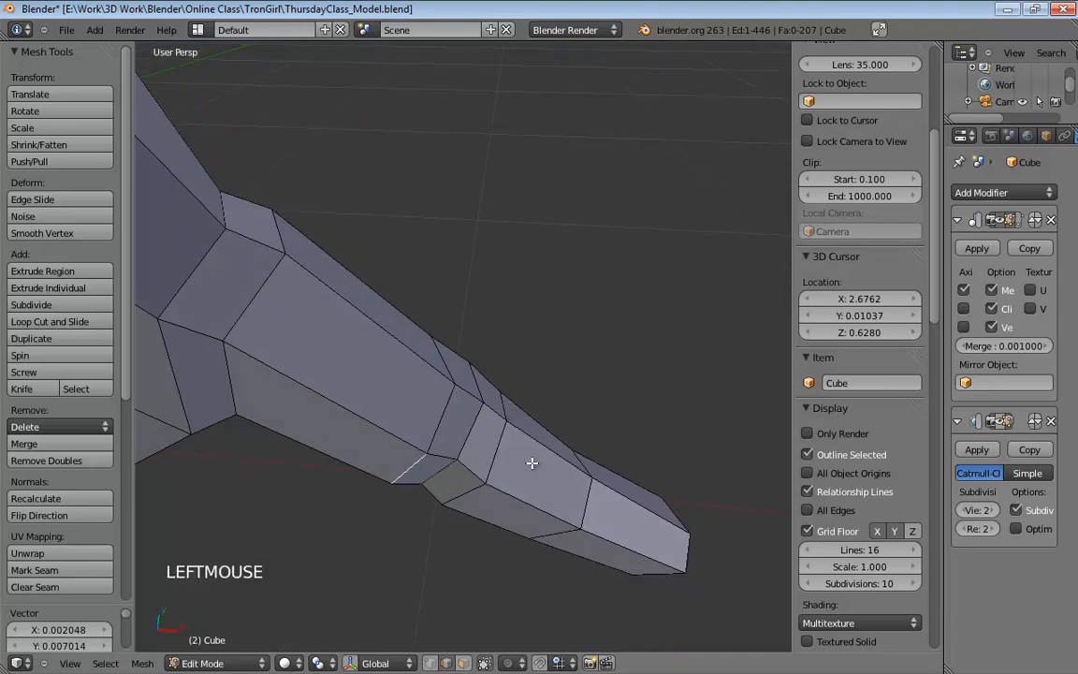
{"action": "middle_click_drag", "start_coordinate": [530, 460], "coordinate": [481, 402]}
{"action": "key", "text": "g"}
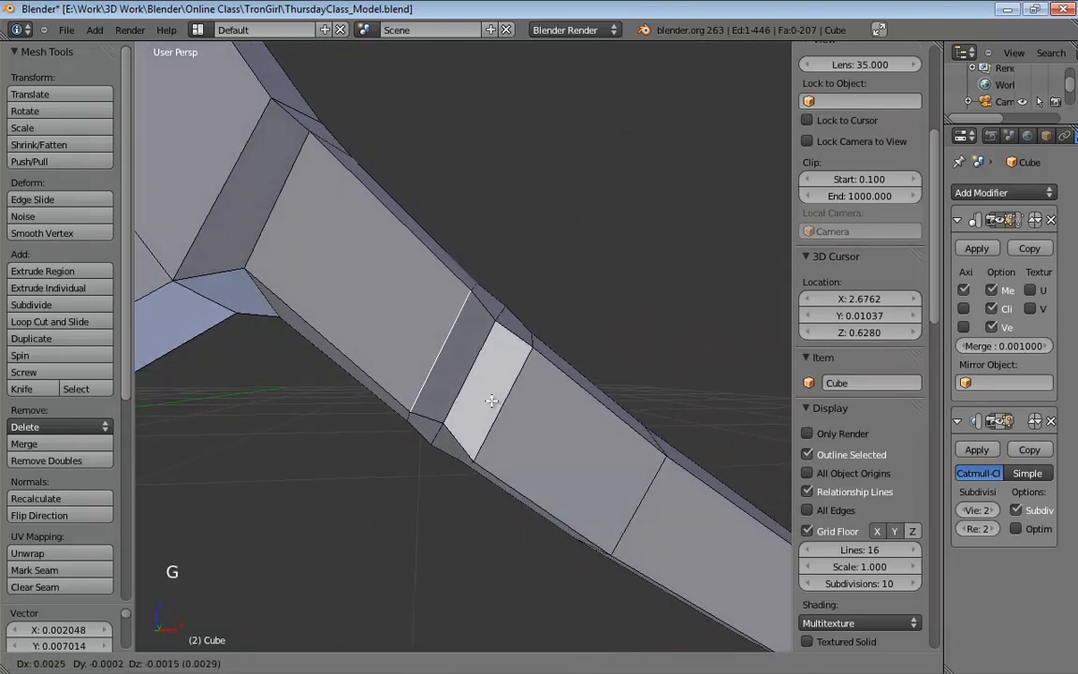
{"action": "left_click", "coordinate": [497, 405]}
{"action": "left_click", "coordinate": [497, 405]}
{"action": "key", "text": "g"}
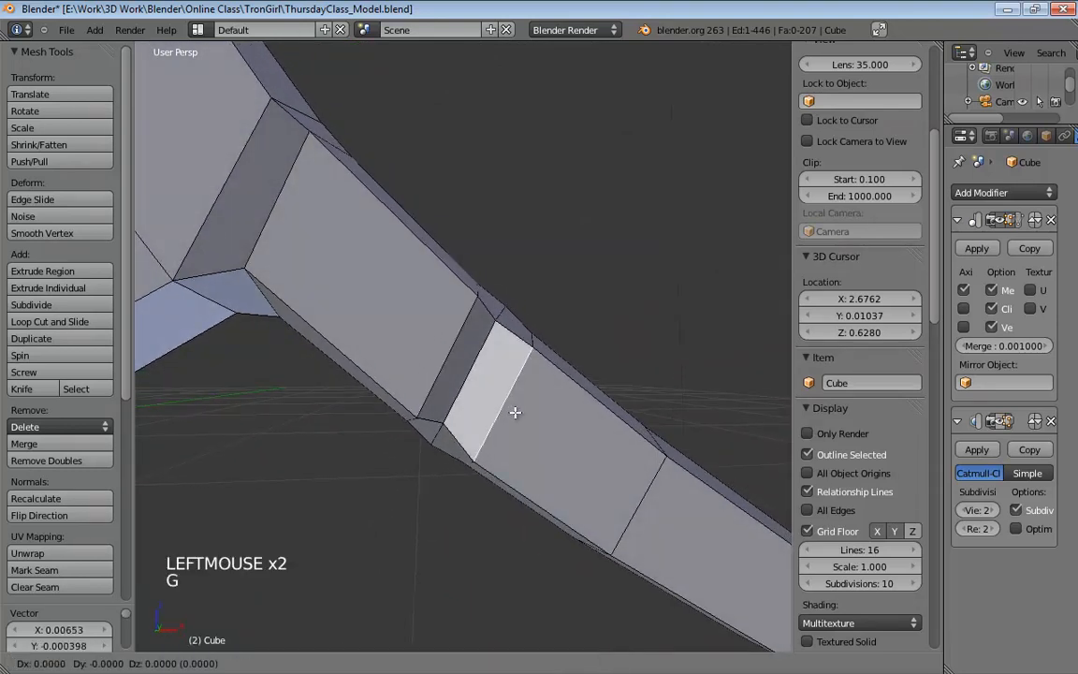
{"action": "left_click", "coordinate": [499, 399]}
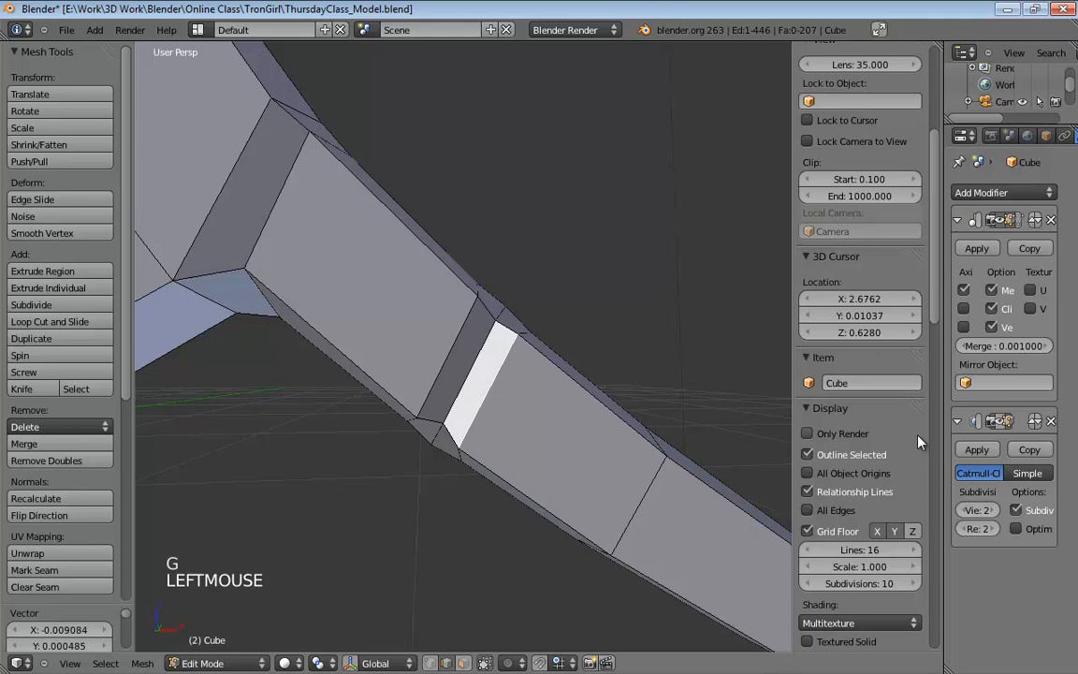
Turn the Subdivision Surface display back on, set the whole model to smooth shading, and return to Edit Mode.
{"action": "left_click", "coordinate": [1002, 423]}
{"action": "middle_click_drag", "start_coordinate": [658, 373], "coordinate": [525, 402]}
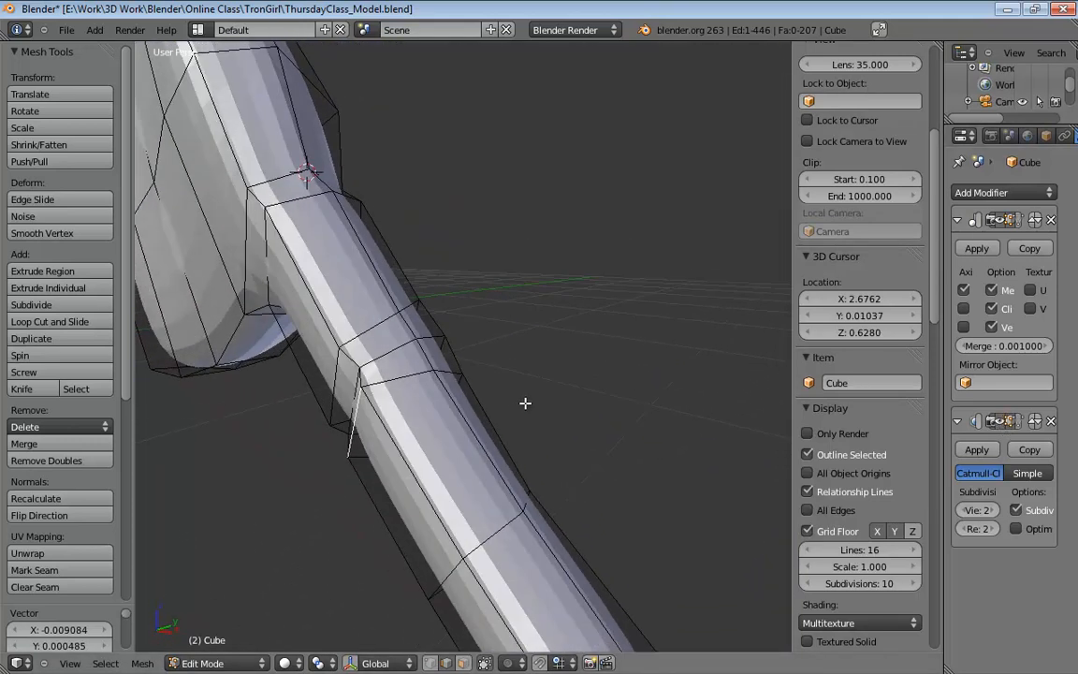
{"action": "key", "text": "Tab"}
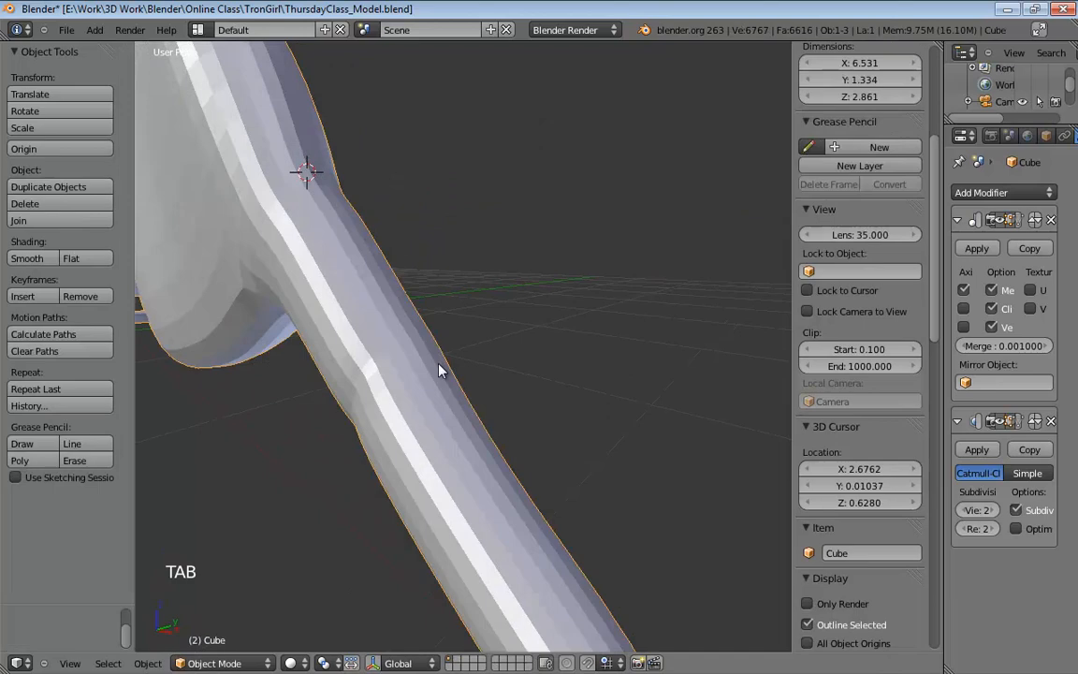
{"action": "left_click", "coordinate": [27, 259]}
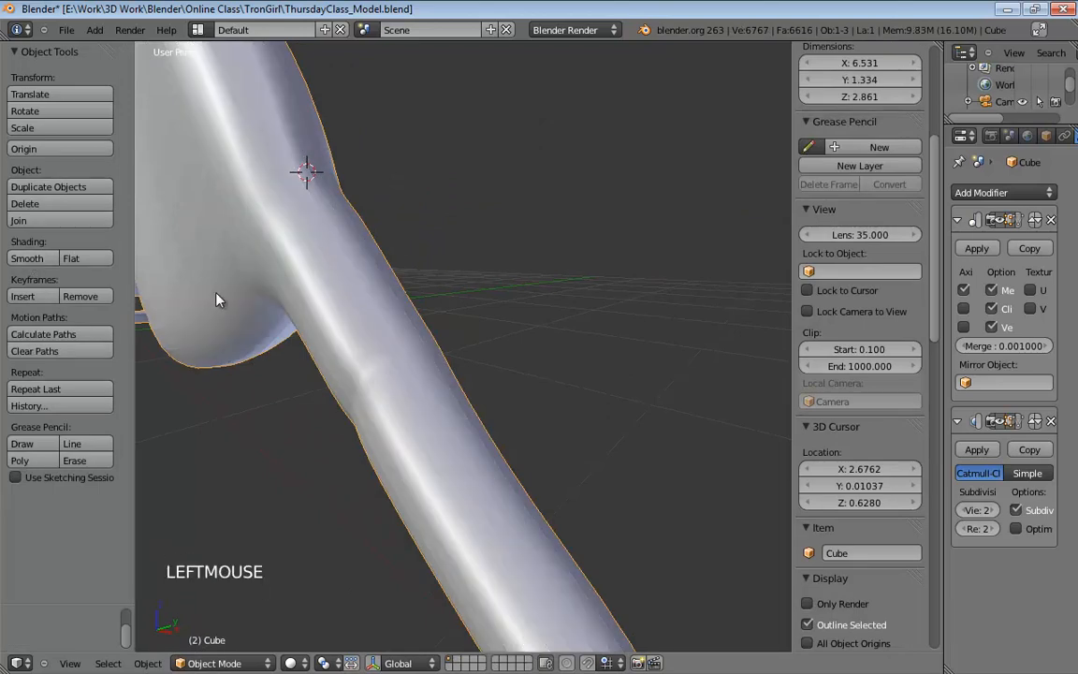
{"action": "mouse_move", "coordinate": [216, 300]}
{"action": "middle_mouse_down"}
{"action": "mouse_move", "coordinate": [561, 328]}
{"action": "mouse_move", "coordinate": [541, 373]}
{"action": "mouse_move", "coordinate": [357, 350]}
{"action": "mouse_move", "coordinate": [318, 282]}
{"action": "mouse_move", "coordinate": [417, 341]}
{"action": "mouse_move", "coordinate": [649, 300]}
{"action": "mouse_move", "coordinate": [683, 231]}
{"action": "mouse_move", "coordinate": [638, 192]}
{"action": "mouse_move", "coordinate": [578, 238]}
{"action": "mouse_move", "coordinate": [569, 287]}
{"action": "mouse_move", "coordinate": [610, 327]}
{"action": "middle_mouse_up"}
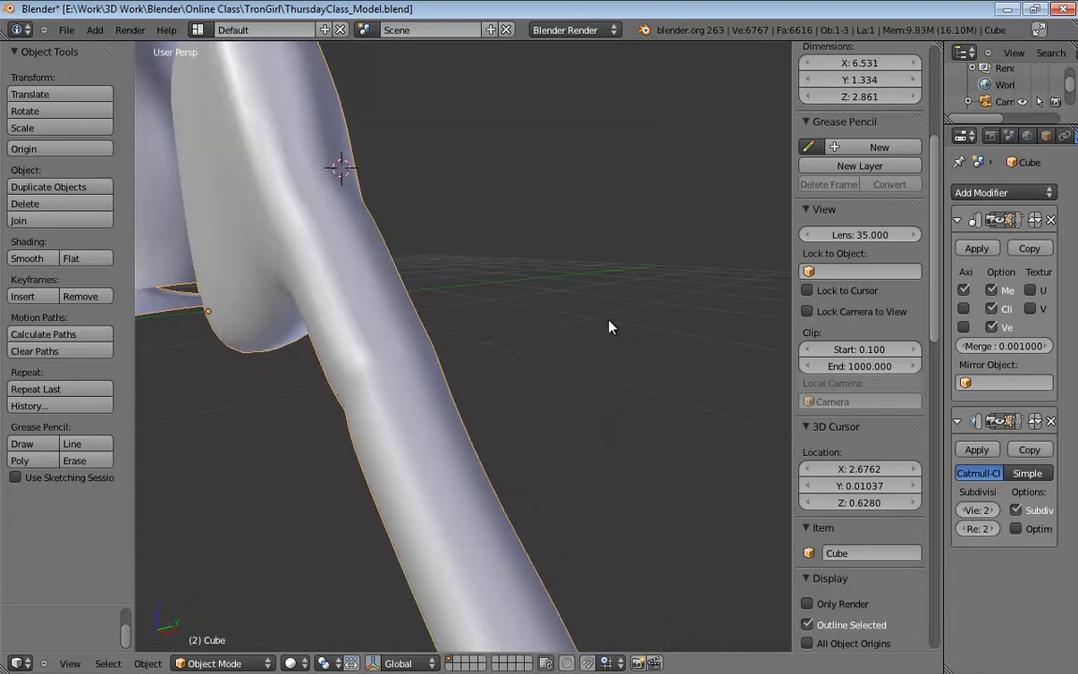
{"action": "key", "text": "Tab"}
Bevel the edge loop near the fingertip with a percentage of 0.190 to form two loops for the last joint.
{"action": "scroll", "coordinate": [557, 384], "scroll_direction": "down", "scroll_amount": 2}
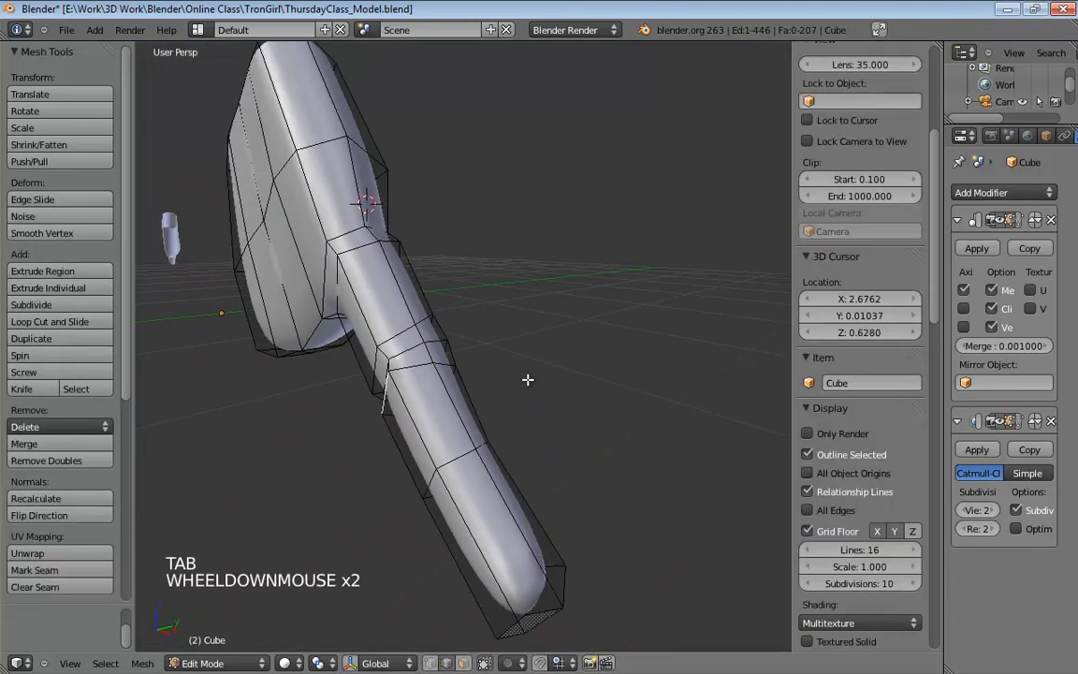
{"action": "middle_click_drag", "start_coordinate": [527, 378], "coordinate": [416, 369]}
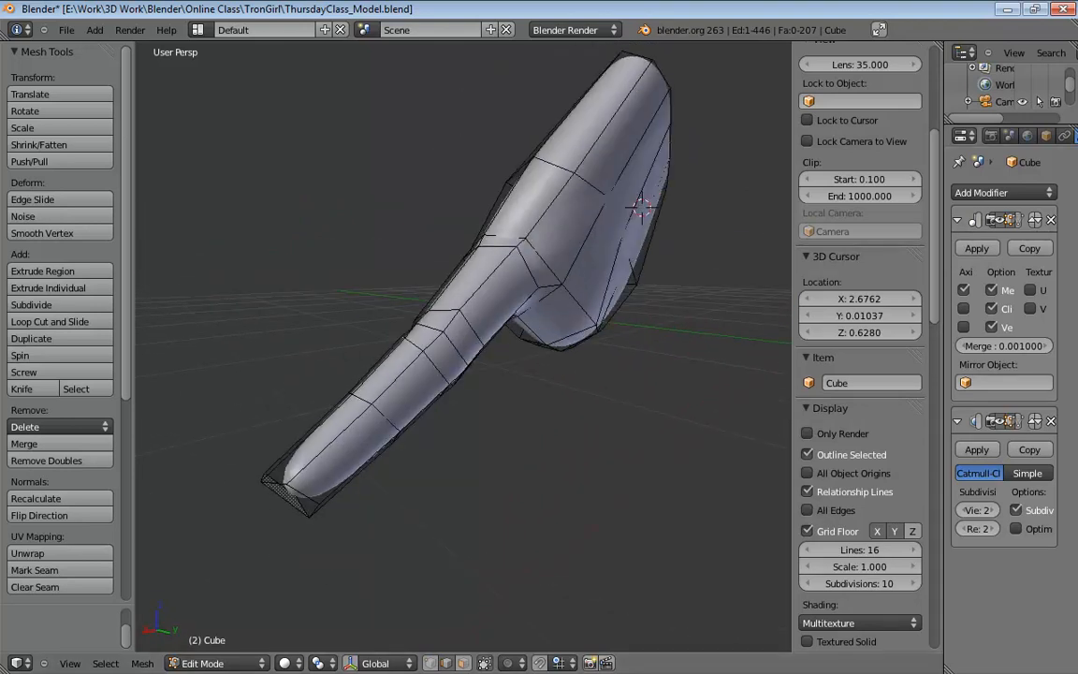
{"action": "middle_click_drag", "start_coordinate": [522, 515], "coordinate": [390, 376]}
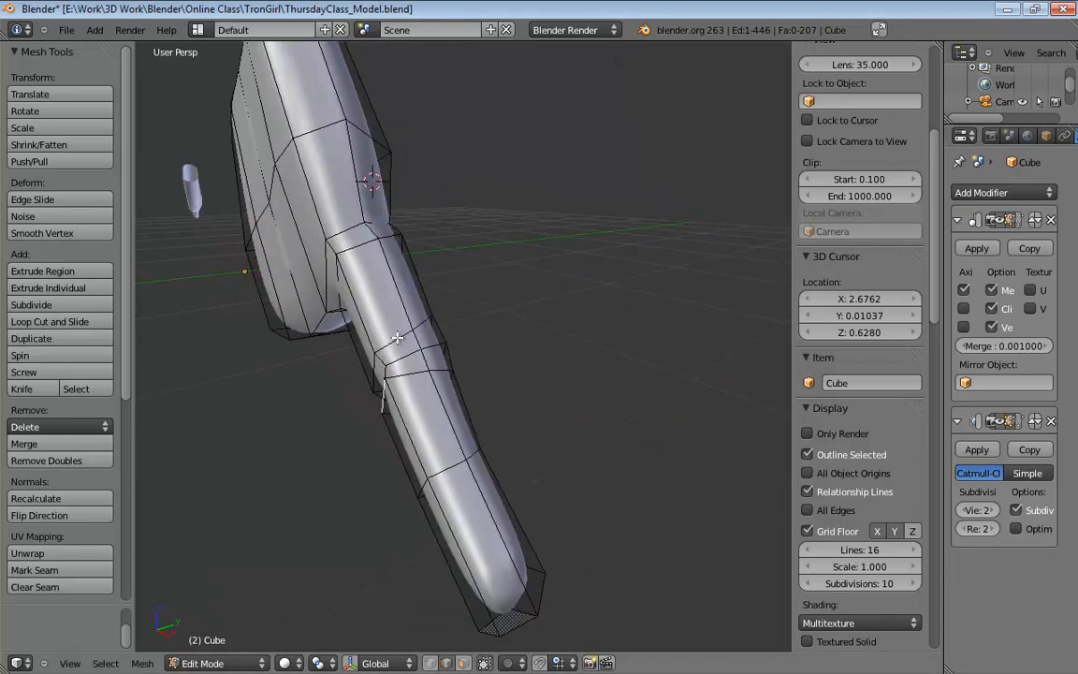
{"action": "middle_click_drag", "start_coordinate": [399, 335], "coordinate": [414, 313]}
{"action": "scroll", "coordinate": [435, 390], "scroll_direction": "up", "scroll_amount": 3}
{"action": "middle_click_drag", "start_coordinate": [435, 391], "coordinate": [498, 367], "text": "shift"}
{"action": "left_click", "coordinate": [481, 369], "text": "alt"}
{"action": "middle_click_drag", "start_coordinate": [590, 345], "coordinate": [546, 329]}
{"action": "key", "text": "w"}
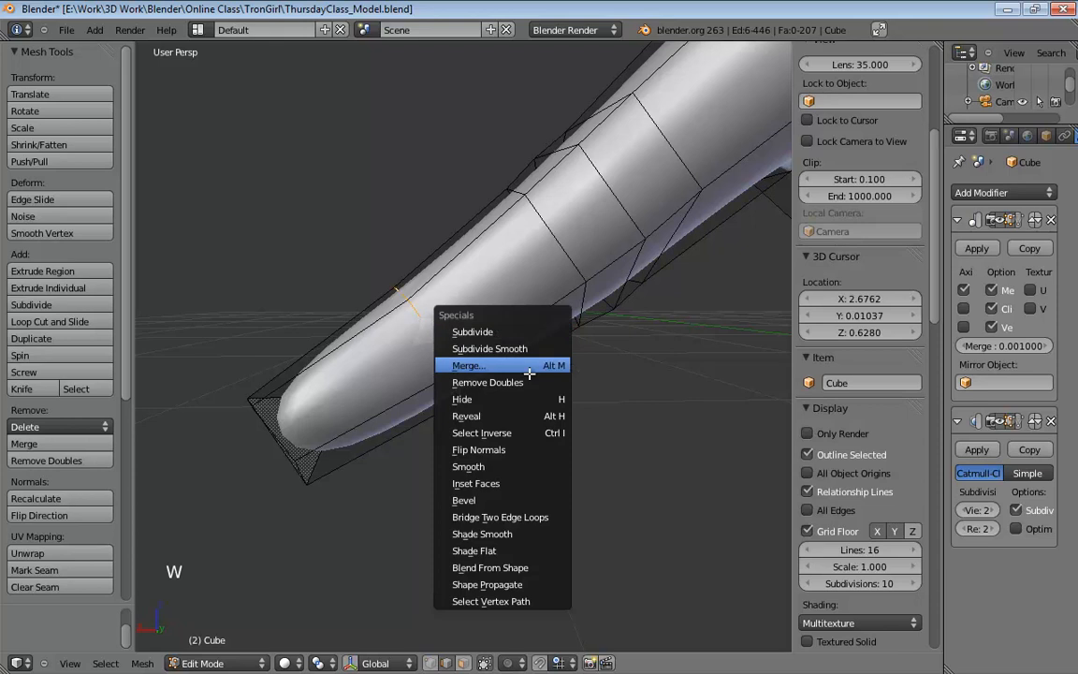
{"action": "left_click", "coordinate": [473, 500]}
{"action": "middle_click_drag", "start_coordinate": [489, 453], "coordinate": [504, 347]}
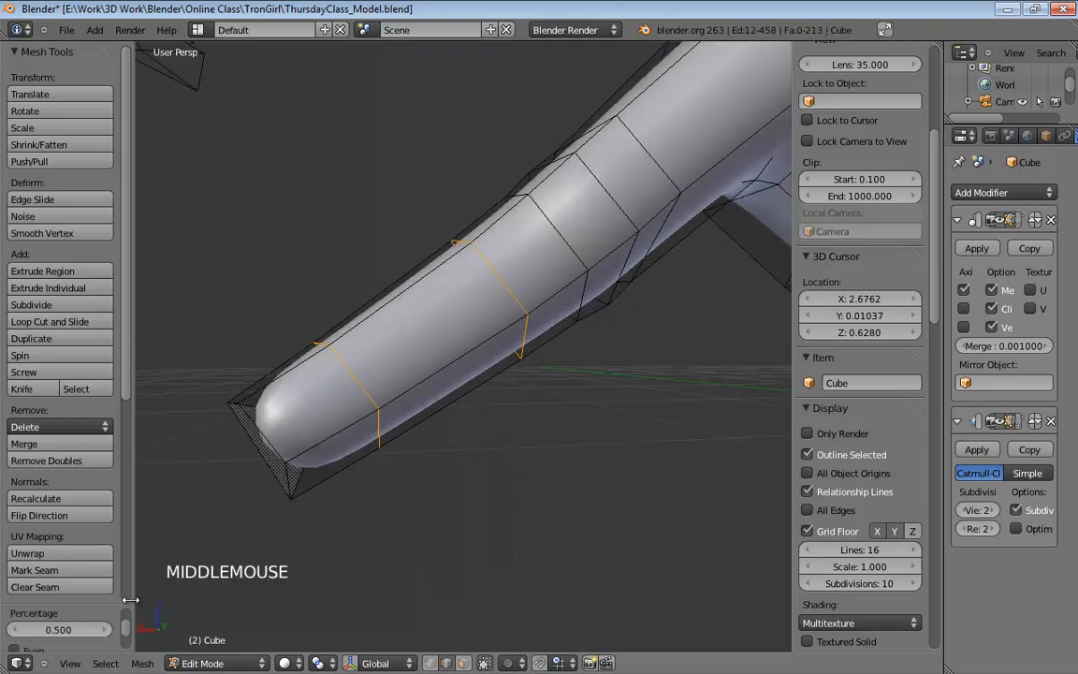
{"action": "left_click_drag", "start_coordinate": [94, 633], "coordinate": [182, 633]}
Add an edge loop midway between the two beveled loops of the fingertip joint.
{"action": "key", "text": "ctrl+r"}
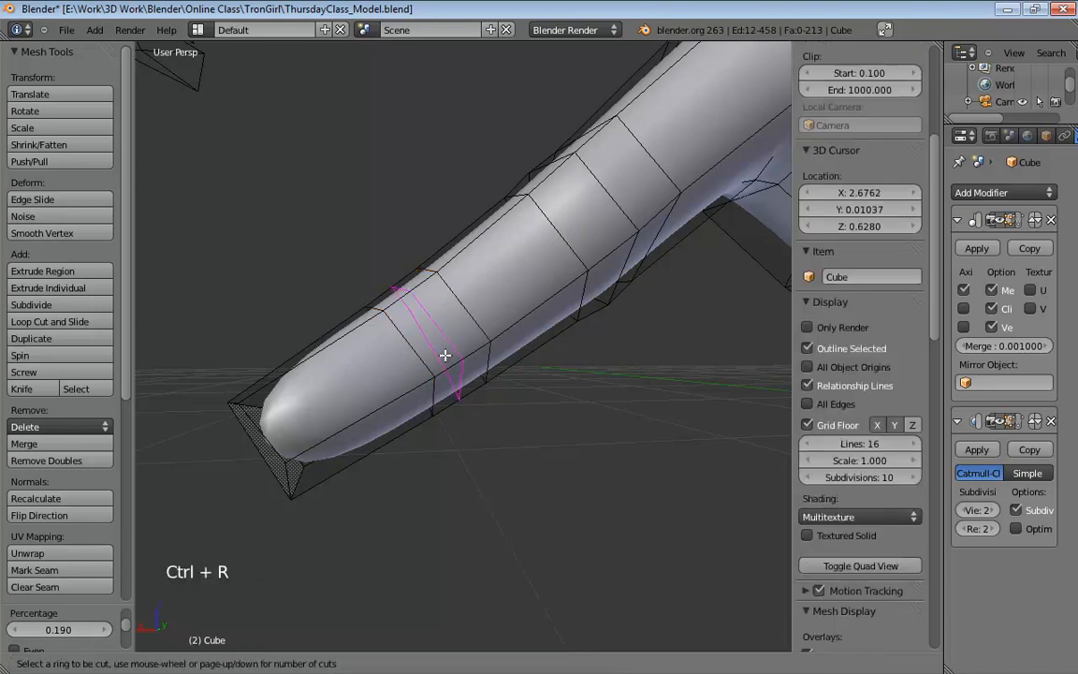
{"action": "left_click", "coordinate": [444, 354]}
{"action": "middle_click_drag", "start_coordinate": [521, 559], "coordinate": [718, 557]}
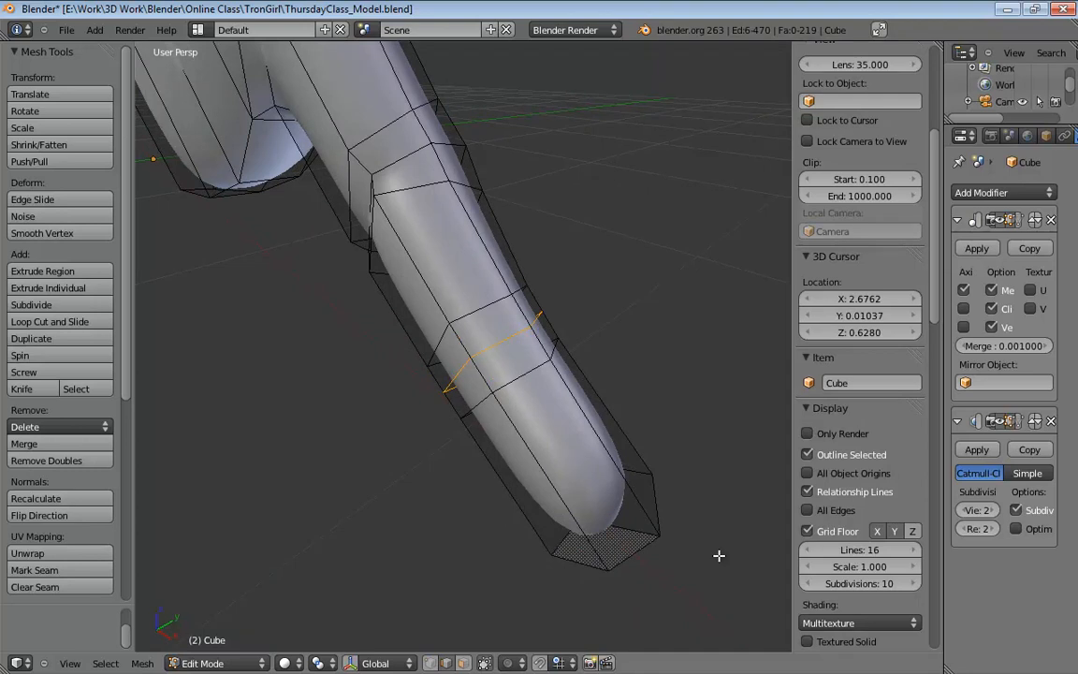
{"action": "middle_click_drag", "start_coordinate": [620, 397], "coordinate": [600, 406]}
{"action": "middle_click_drag", "start_coordinate": [550, 412], "coordinate": [518, 283]}
Switch to vertex selection and nudge single vertices of the new joint loop, the first about 0.0012 along X and 0.0005 along Y.
{"action": "key", "text": "ctrl+Tab"}
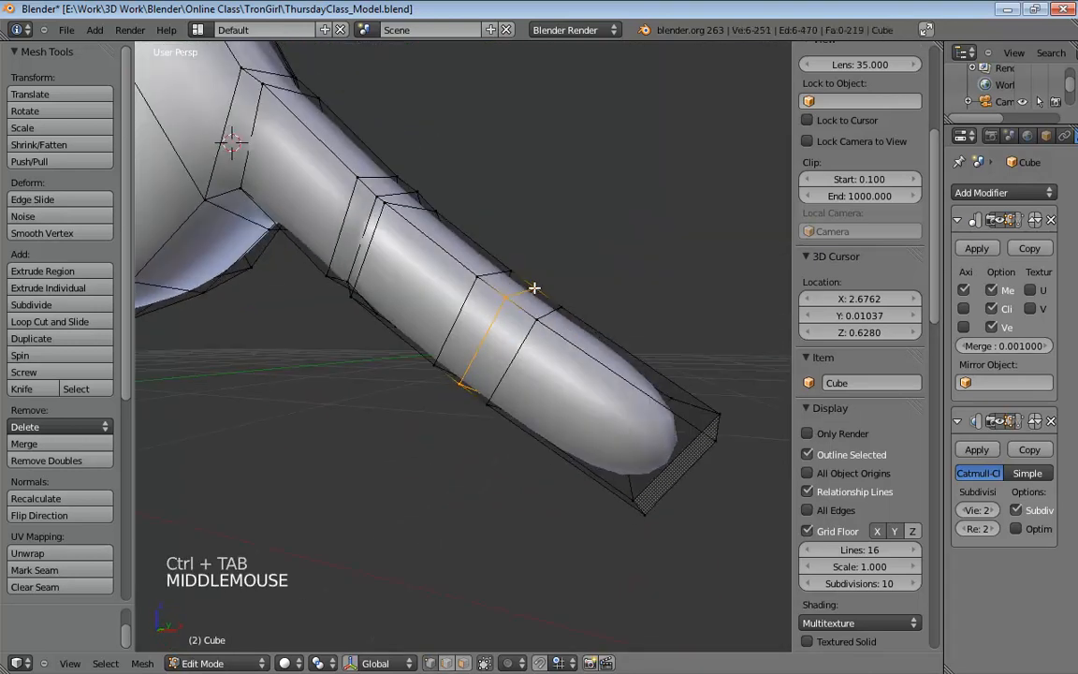
{"action": "left_click", "coordinate": [534, 287]}
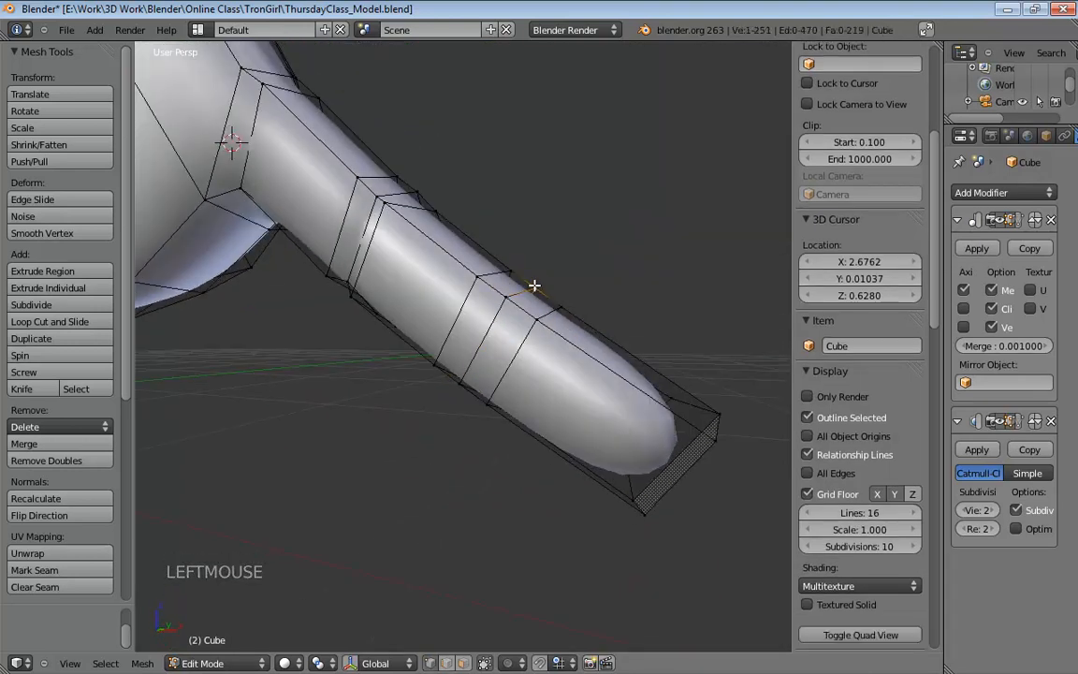
{"action": "key", "text": "g"}
{"action": "left_click", "coordinate": [540, 281]}
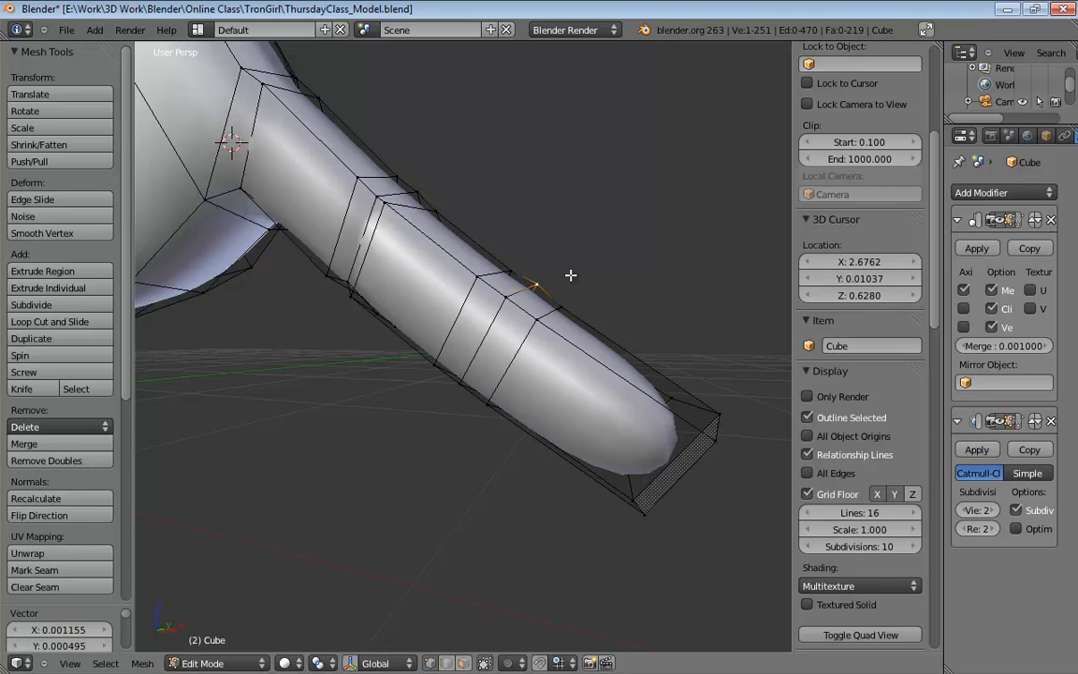
{"action": "middle_click_drag", "start_coordinate": [573, 277], "coordinate": [592, 327]}
{"action": "left_click", "coordinate": [477, 257]}
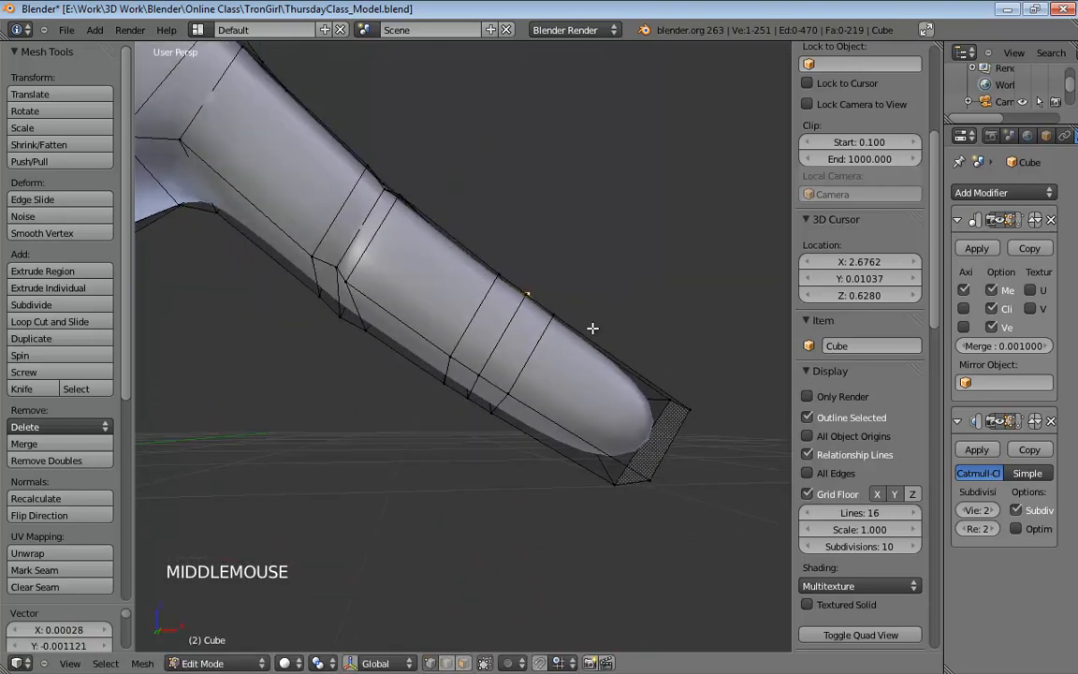
{"action": "left_click", "coordinate": [464, 403]}
{"action": "middle_click_drag", "start_coordinate": [464, 402], "coordinate": [489, 361]}
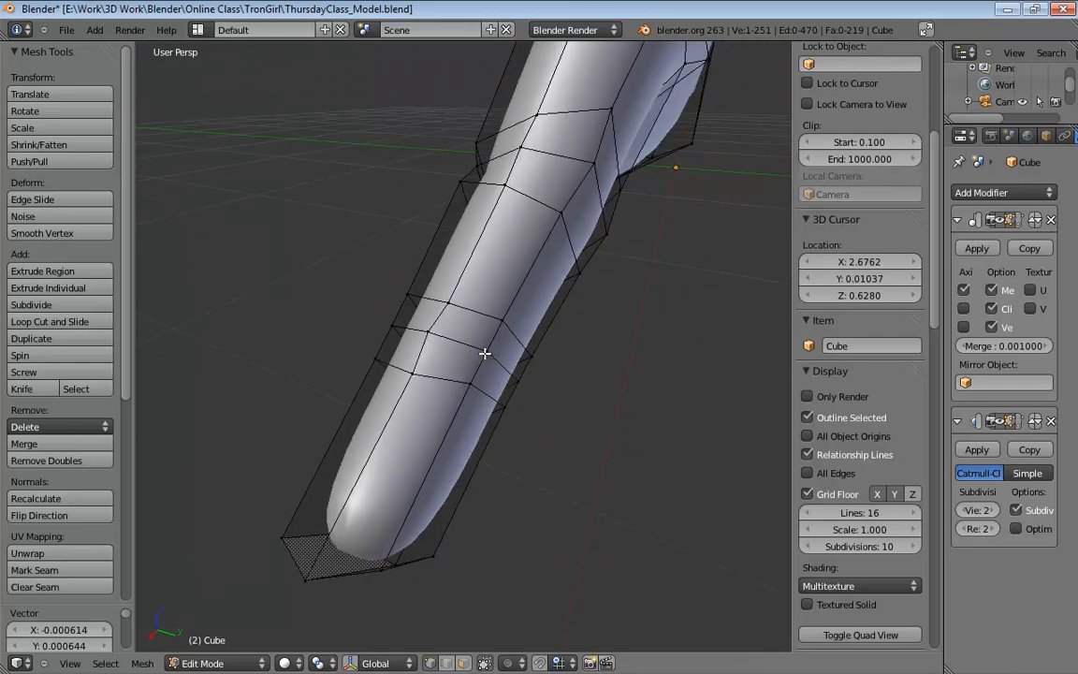
Move the two +Y side vertices of the fingertip joint's middle loop outward about 0.0013 along X and 0.0077 along Y.
{"action": "left_click", "coordinate": [480, 355]}
{"action": "left_click", "coordinate": [474, 346], "text": "shift"}
{"action": "middle_click_drag", "start_coordinate": [592, 378], "coordinate": [645, 386]}
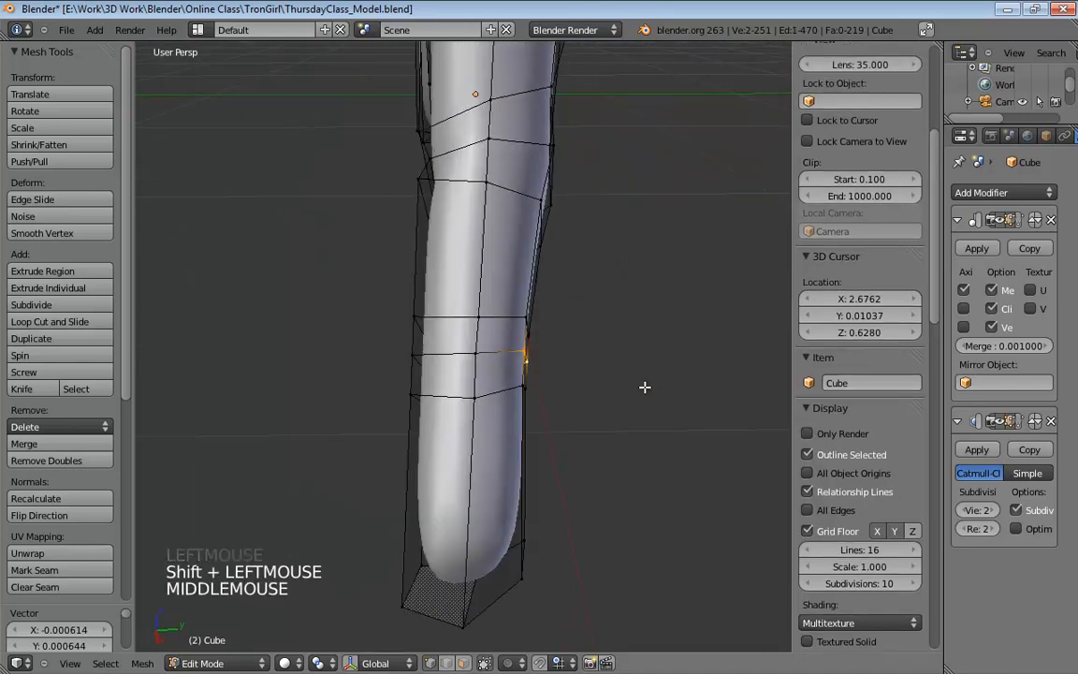
{"action": "key", "text": "g"}
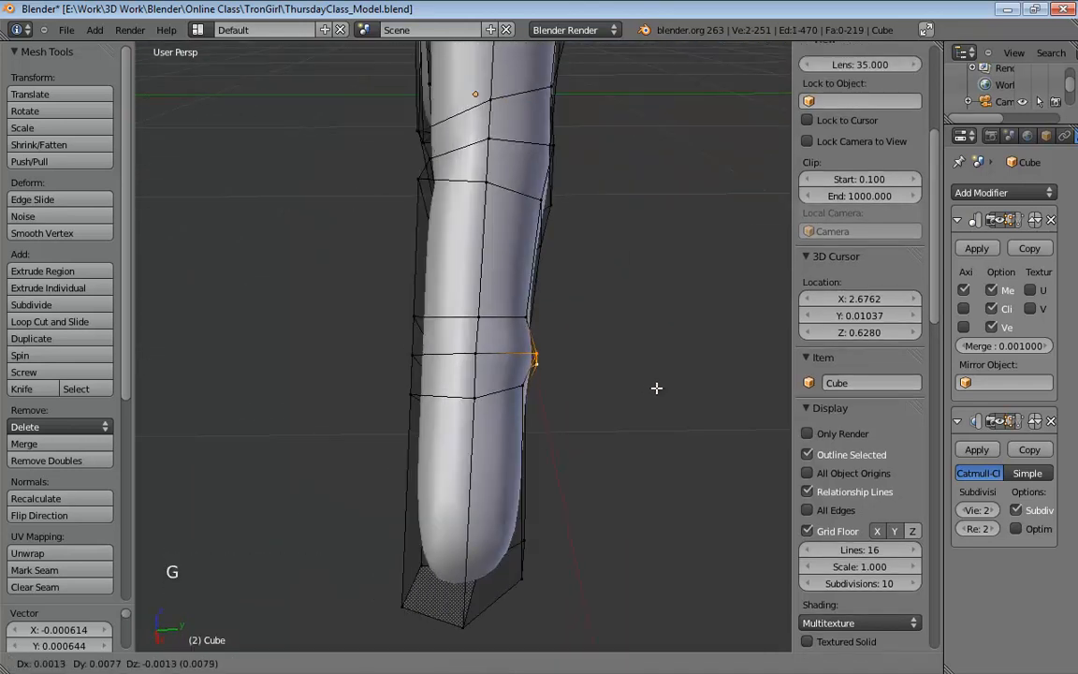
{"action": "left_click", "coordinate": [655, 387]}
Spread the fingertip joint's +Y side flanking edges, moving the fingertip-side one about 0.0073 and the knuckle-side one about -0.0027 along X.
{"action": "middle_click_drag", "start_coordinate": [654, 387], "coordinate": [409, 340]}
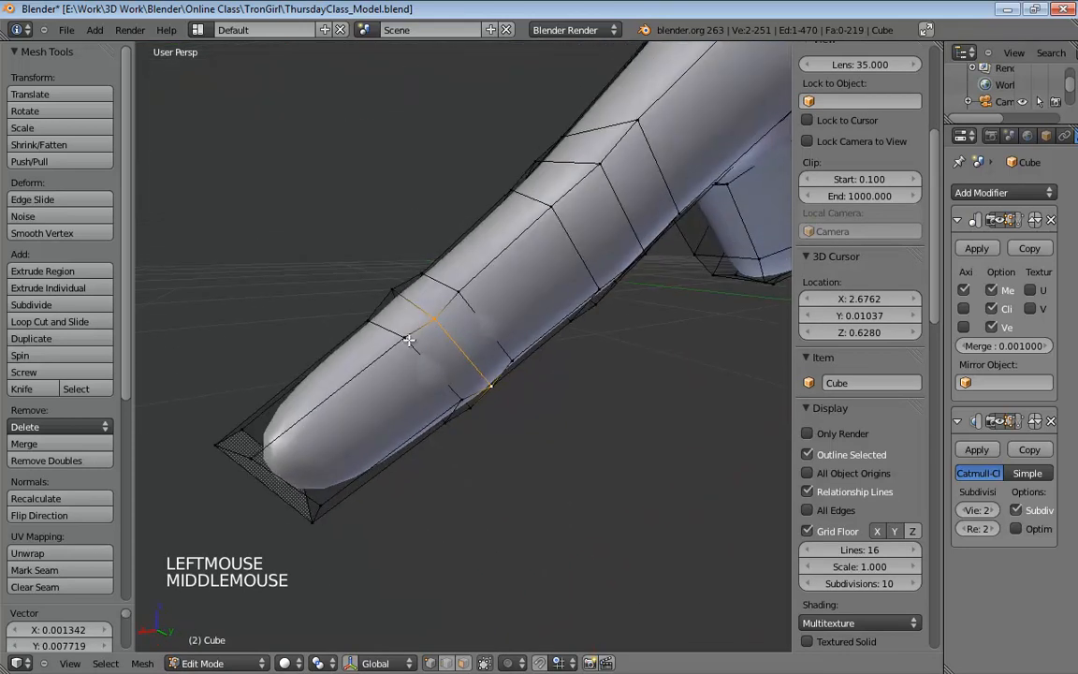
{"action": "left_click", "coordinate": [457, 392]}
{"action": "left_click", "coordinate": [496, 391], "text": "shift"}
{"action": "middle_click_drag", "start_coordinate": [496, 391], "coordinate": [457, 354]}
{"action": "key", "text": "g"}
{"action": "left_click", "coordinate": [454, 299]}
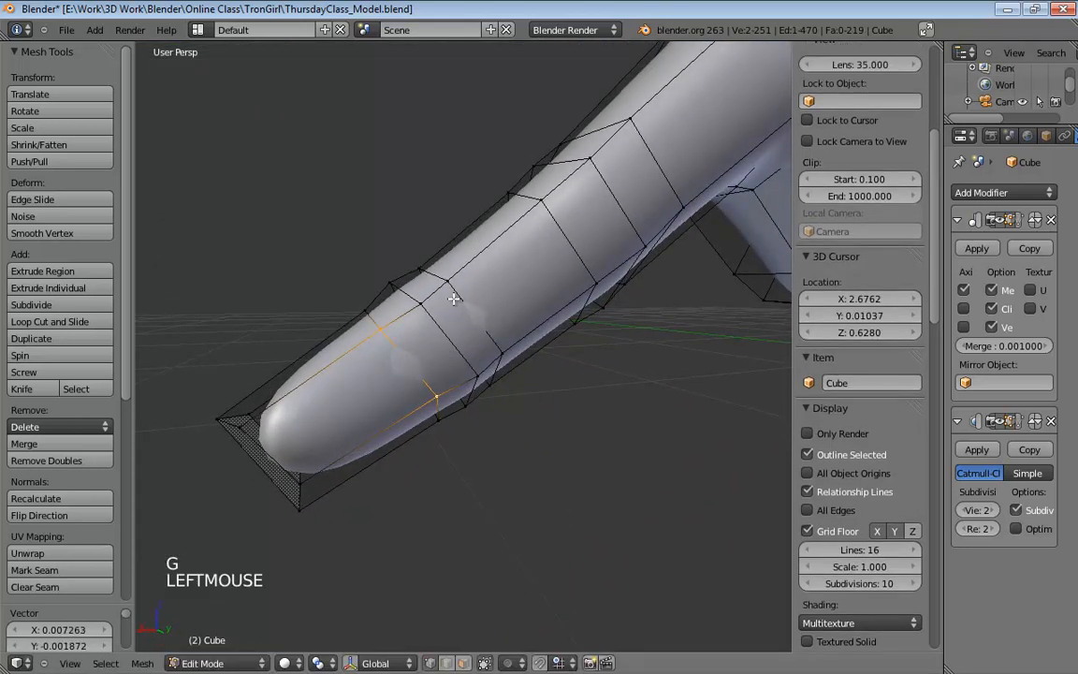
{"action": "left_click", "coordinate": [447, 280]}
{"action": "left_click", "coordinate": [501, 353], "text": "shift"}
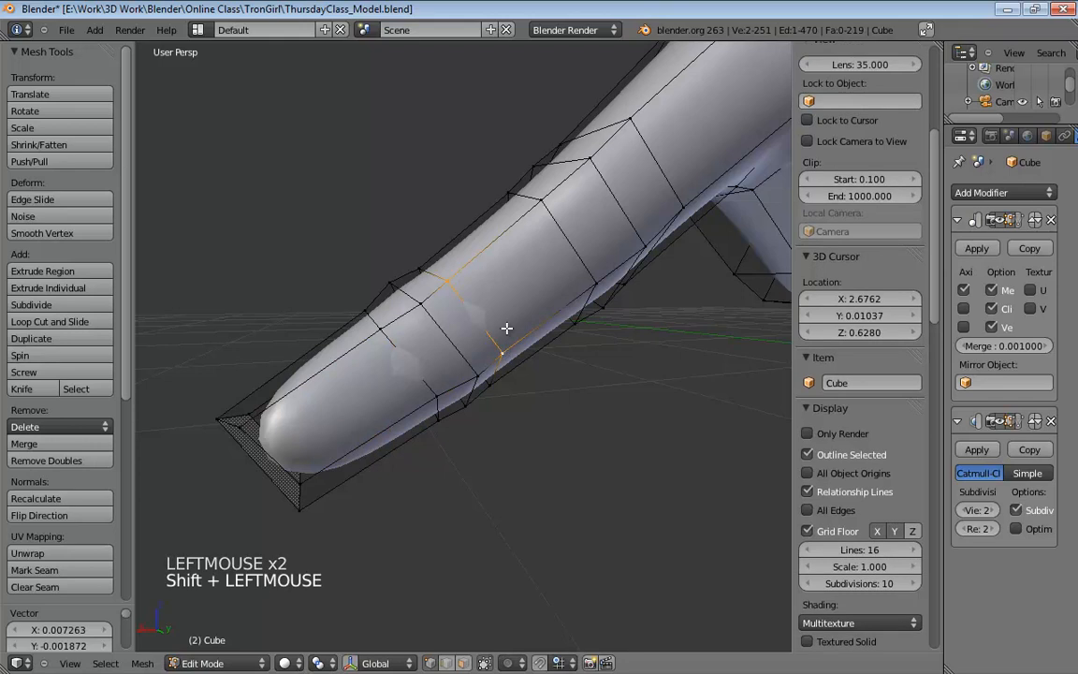
{"action": "key", "text": "g"}
{"action": "left_click", "coordinate": [510, 320]}
Scale the -Y side edge of the fingertip joint's middle loop to about 0.832 and move it inward about 0.0013 along X and 0.0082 along Y.
{"action": "middle_click_drag", "start_coordinate": [510, 321], "coordinate": [499, 297]}
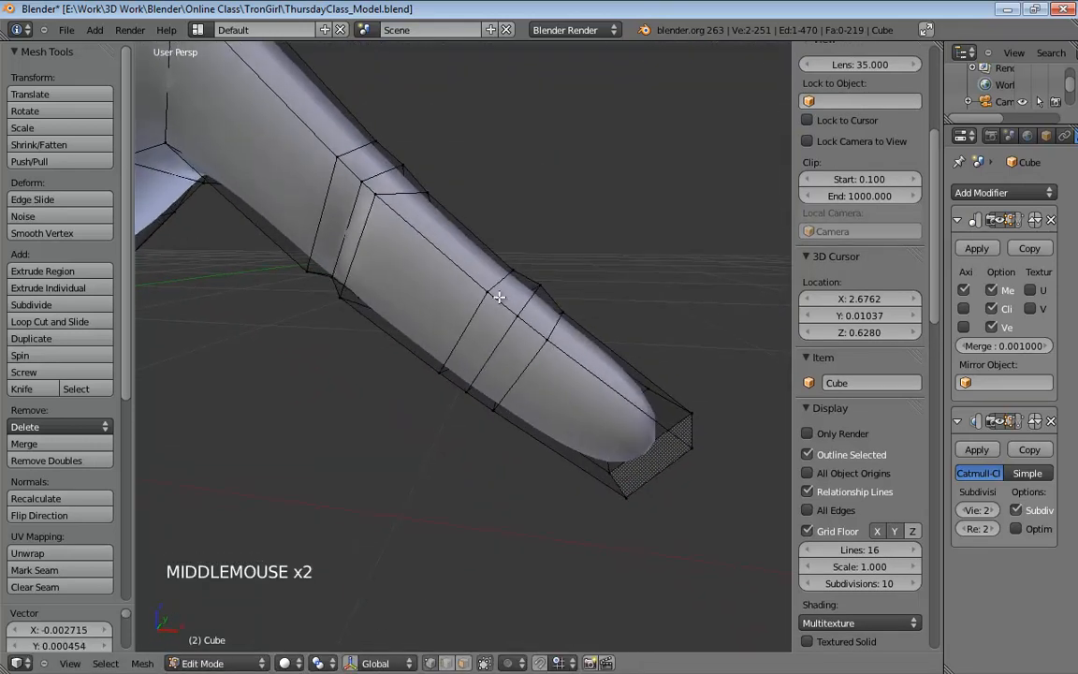
{"action": "left_click", "coordinate": [520, 317]}
{"action": "left_click", "coordinate": [469, 390], "text": "shift"}
{"action": "middle_click_drag", "start_coordinate": [469, 390], "coordinate": [494, 380]}
{"action": "key", "text": "s"}
{"action": "key", "text": "s"}
{"action": "left_click", "coordinate": [633, 289]}
{"action": "key", "text": "g"}
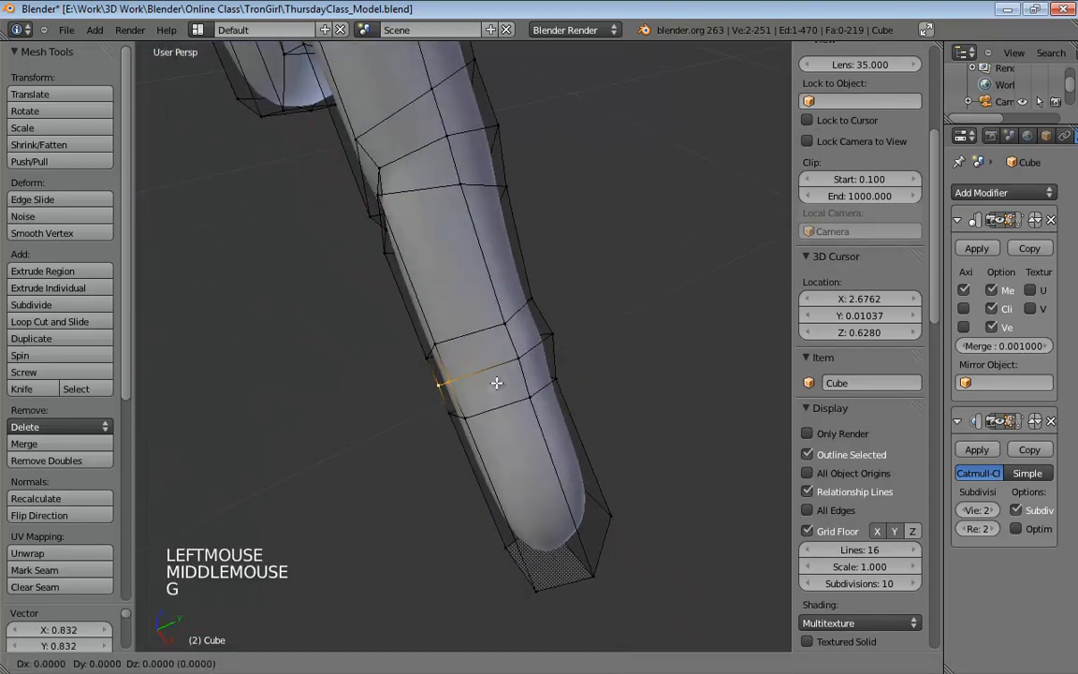
{"action": "left_click", "coordinate": [440, 353]}
Bring the fingertip joint's -Y side flanking edges together, moving the knuckle-side edge about 0.0083 and the fingertip-side edge about -0.0095 along X.
{"action": "left_click", "coordinate": [435, 346]}
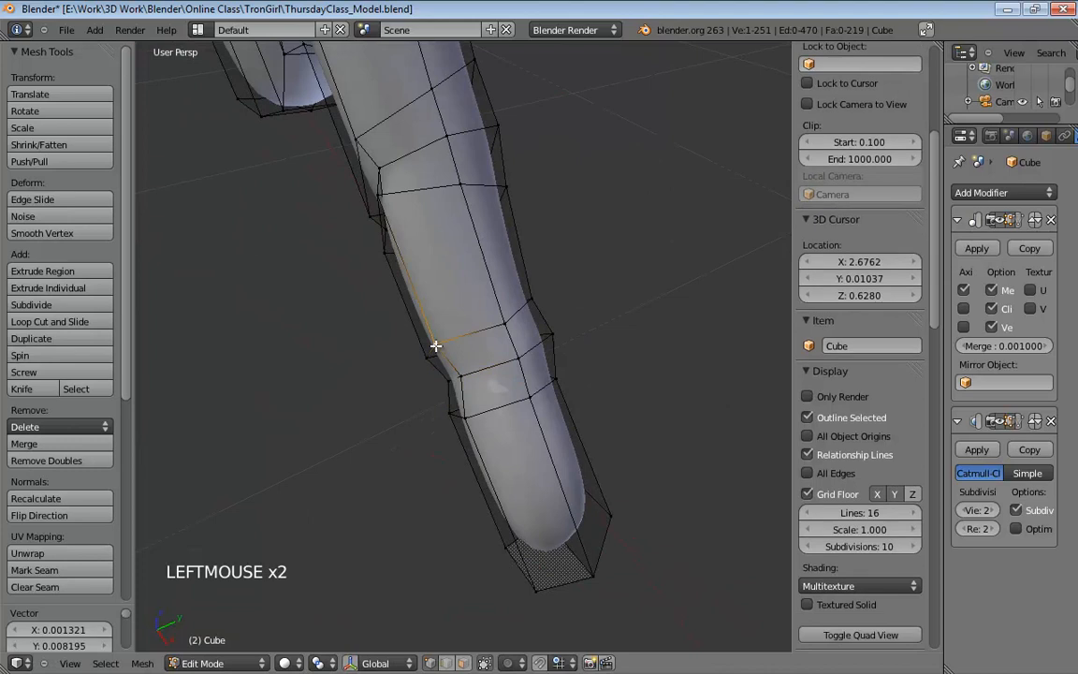
{"action": "middle_click_drag", "start_coordinate": [399, 412], "coordinate": [441, 371]}
{"action": "left_click", "coordinate": [437, 367], "text": "shift"}
{"action": "middle_click_drag", "start_coordinate": [406, 407], "coordinate": [476, 382]}
{"action": "key", "text": "g"}
{"action": "left_click", "coordinate": [478, 388]}
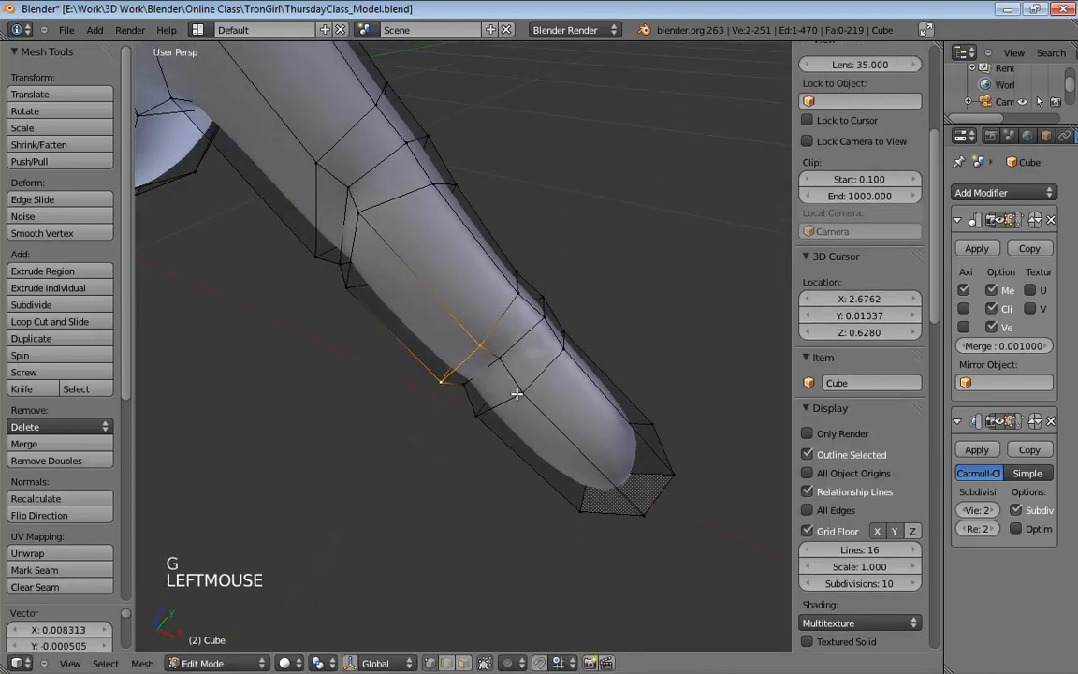
{"action": "left_click", "coordinate": [479, 416]}
{"action": "left_click", "coordinate": [479, 416], "text": "shift"}
{"action": "key", "text": "g"}
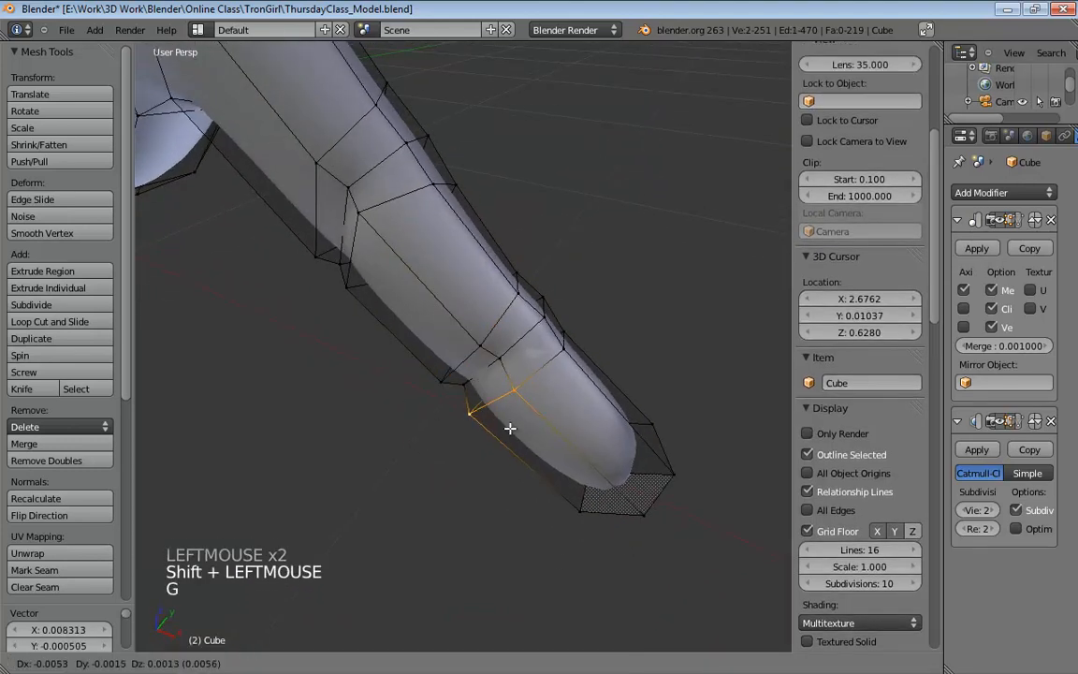
{"action": "left_click", "coordinate": [507, 422]}
Examine the shape of the finger and its two joints from both sides and below.
{"action": "middle_click_drag", "start_coordinate": [507, 422], "coordinate": [409, 276]}
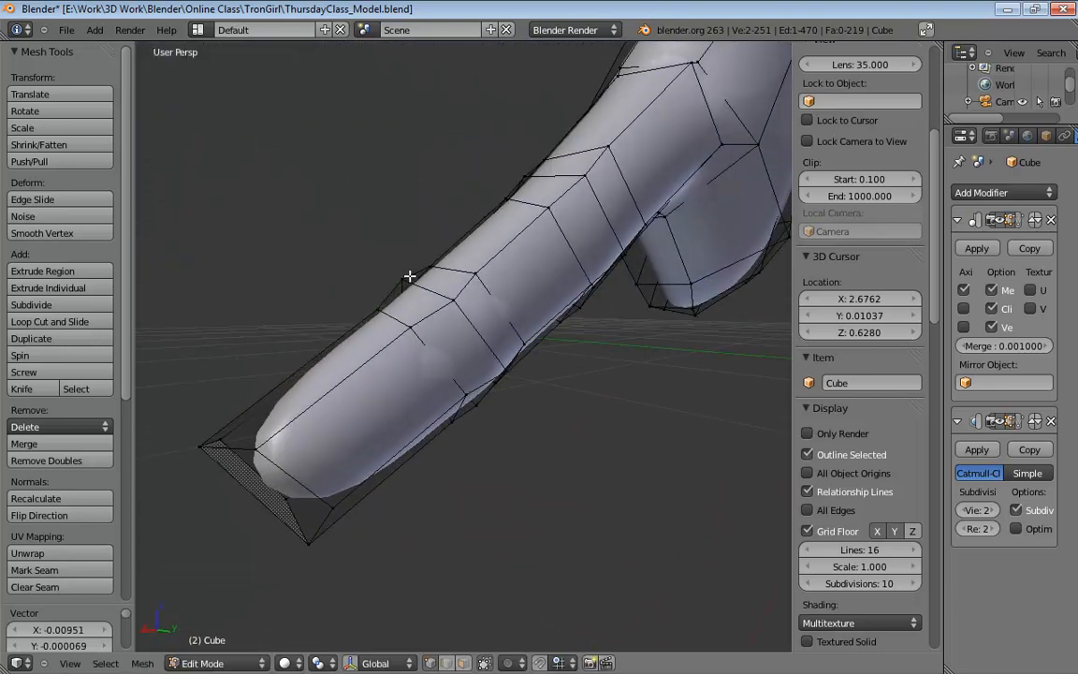
{"action": "middle_click_drag", "start_coordinate": [492, 334], "coordinate": [452, 308]}
{"action": "scroll", "coordinate": [530, 317], "scroll_direction": "down", "scroll_amount": 5}
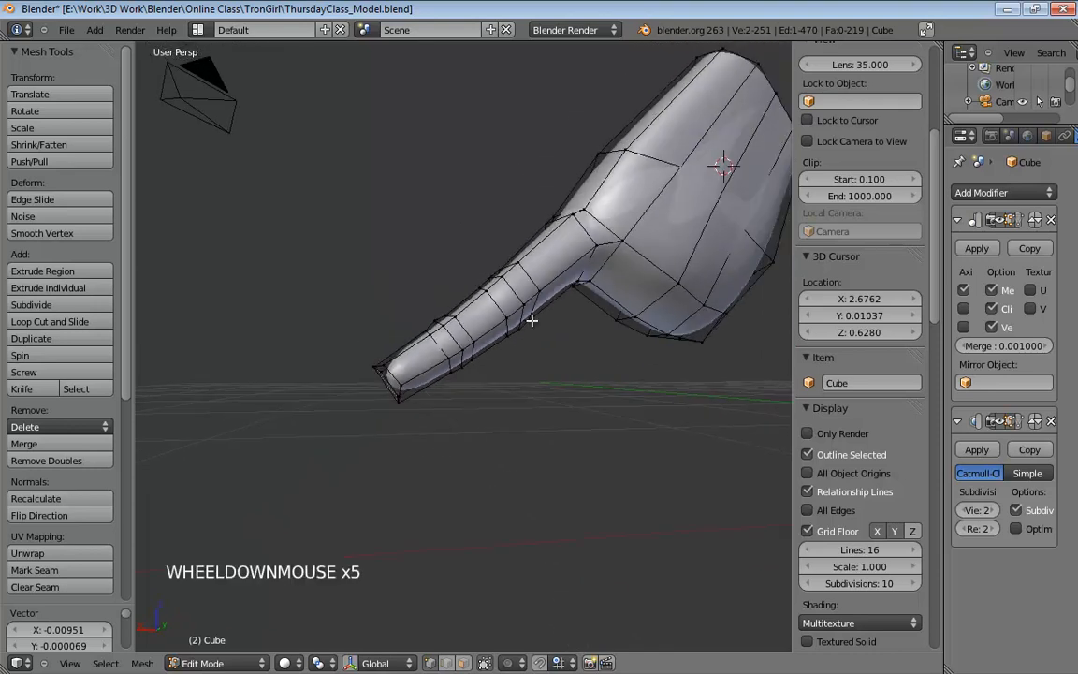
{"action": "middle_click_drag", "start_coordinate": [529, 317], "coordinate": [650, 341]}
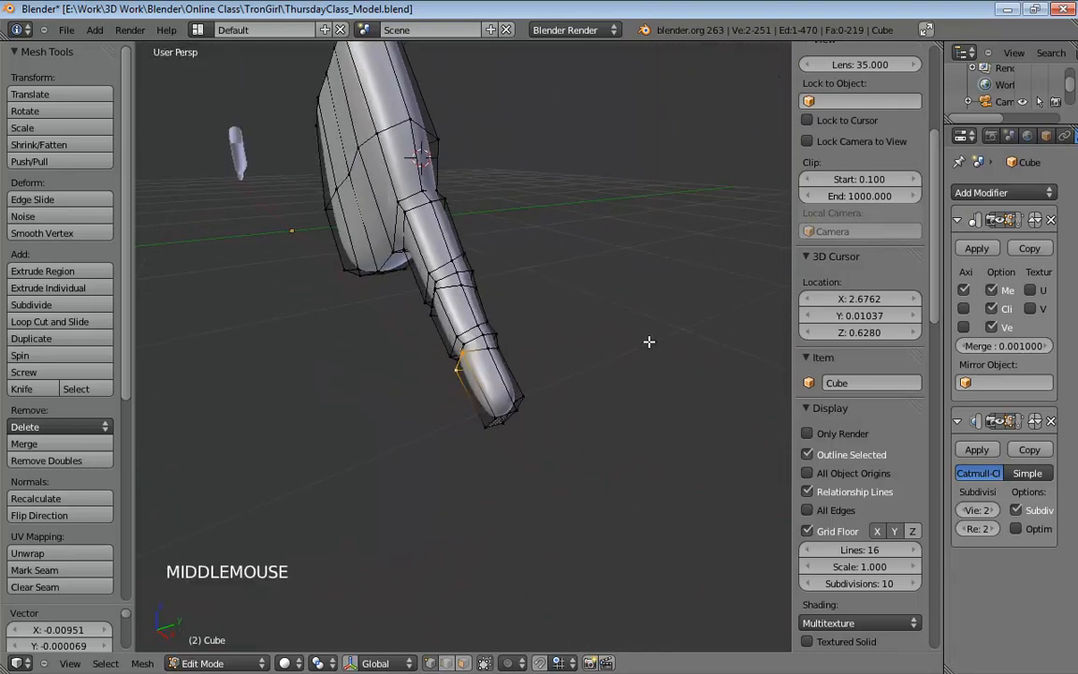
{"action": "scroll", "coordinate": [523, 299], "scroll_direction": "up", "scroll_amount": 2}
{"action": "middle_click_drag", "start_coordinate": [523, 298], "coordinate": [424, 321]}
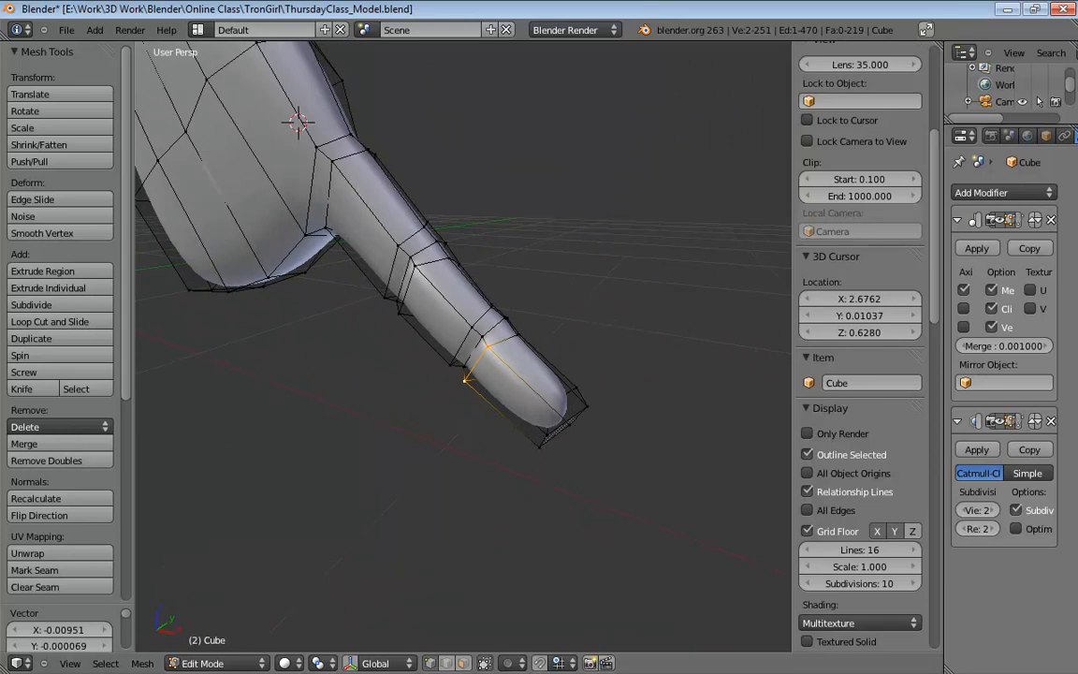
{"action": "middle_click_drag", "start_coordinate": [629, 402], "coordinate": [589, 347]}
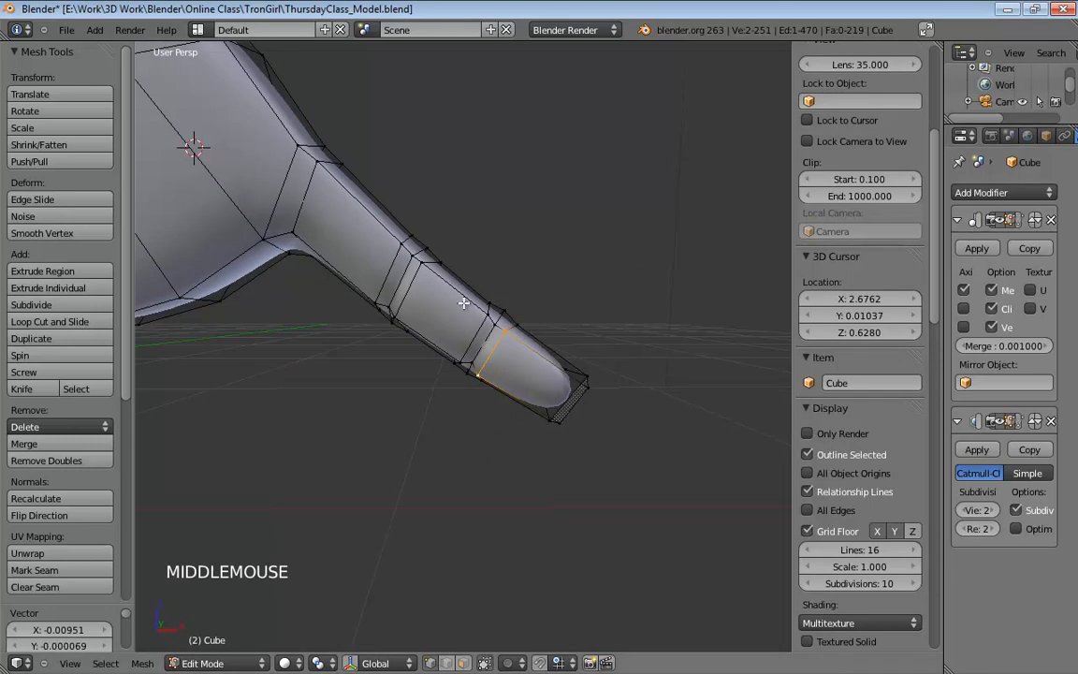
{"action": "middle_click_drag", "start_coordinate": [429, 257], "coordinate": [349, 216], "text": "shift"}
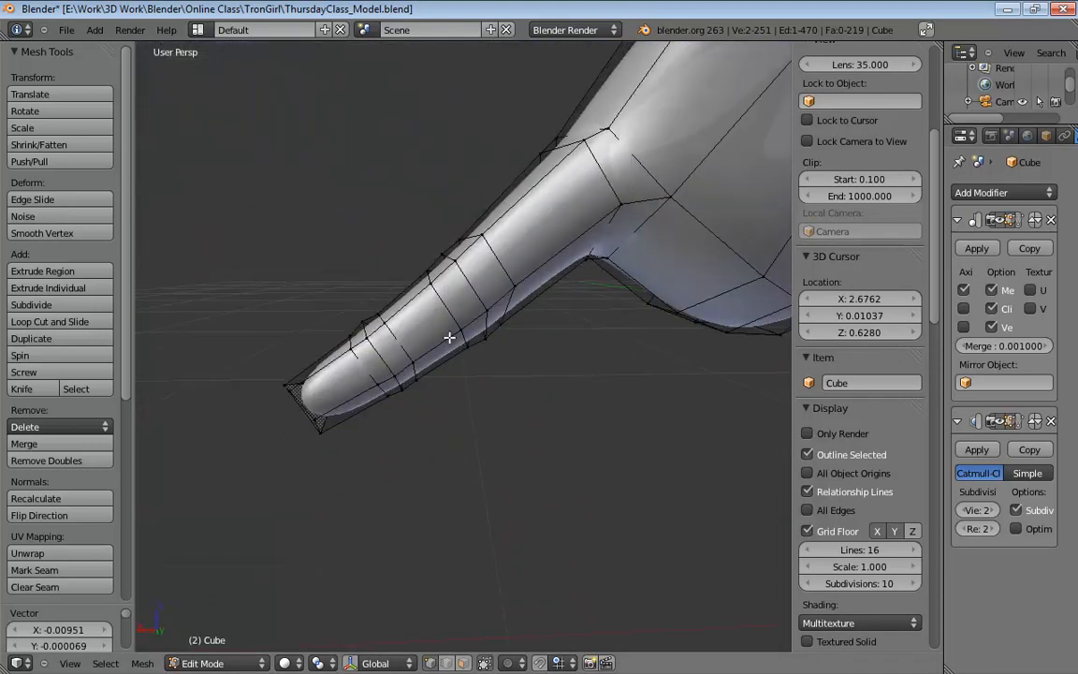
{"action": "middle_click_drag", "start_coordinate": [450, 337], "coordinate": [466, 302]}
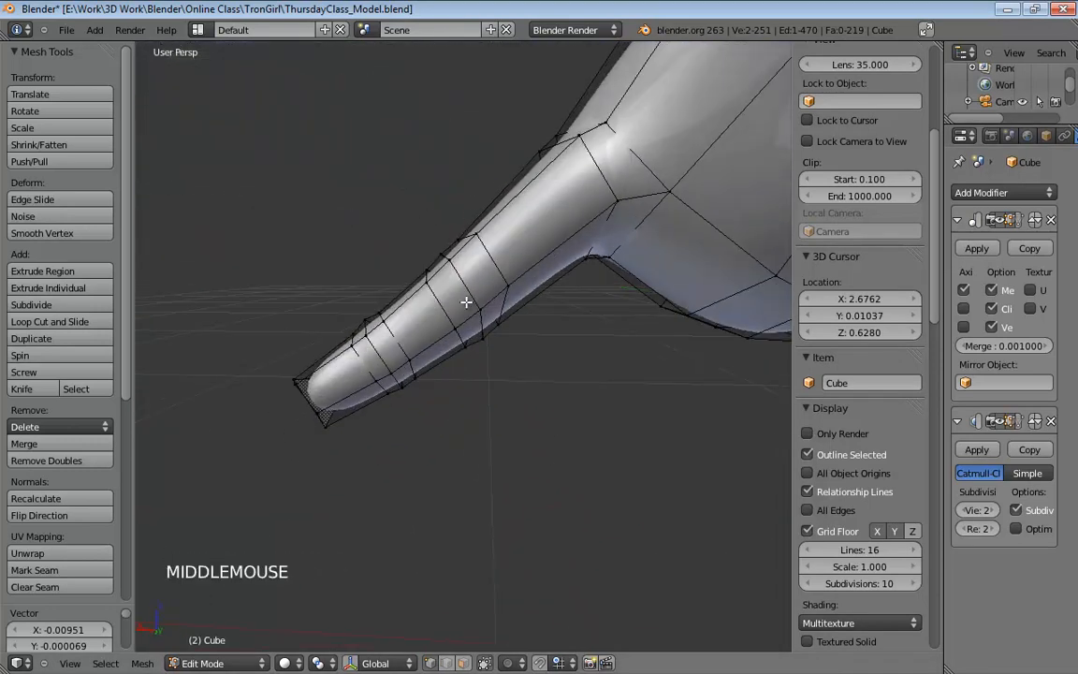
Add an edge loop around the middle of the finger segment nearest the knuckle and bring up the front orthographic view.
{"action": "key", "text": "ctrl+r"}
{"action": "left_click", "coordinate": [522, 197]}
{"action": "middle_click_drag", "start_coordinate": [521, 196], "coordinate": [599, 202]}
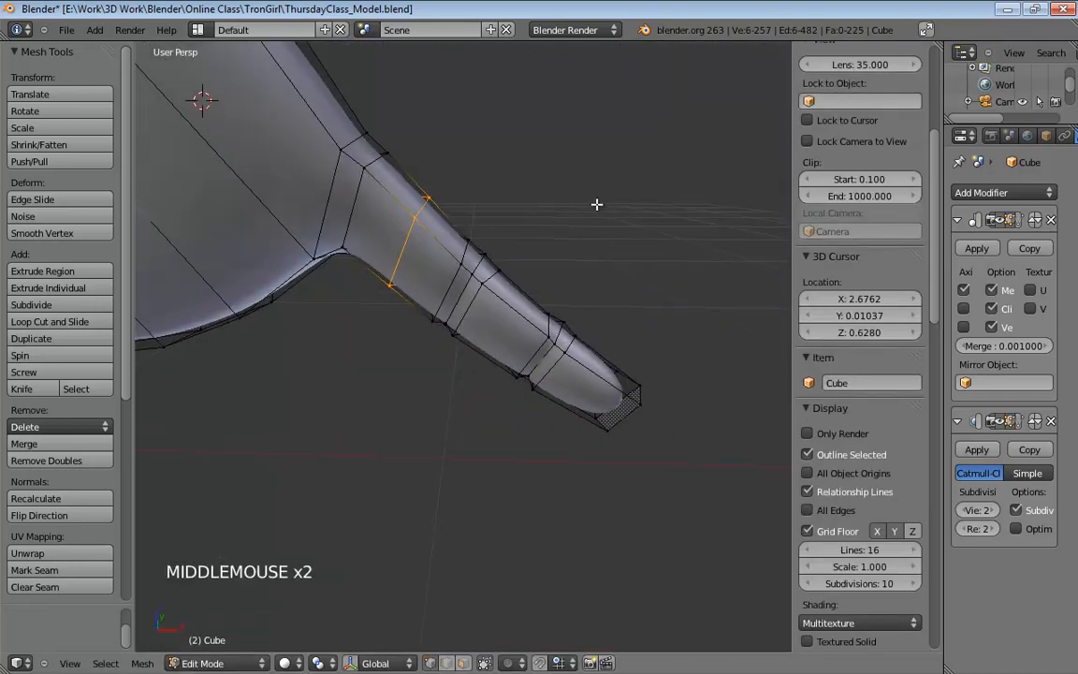
{"action": "key", "text": "KP_1"}
{"action": "key", "text": "KP_5"}
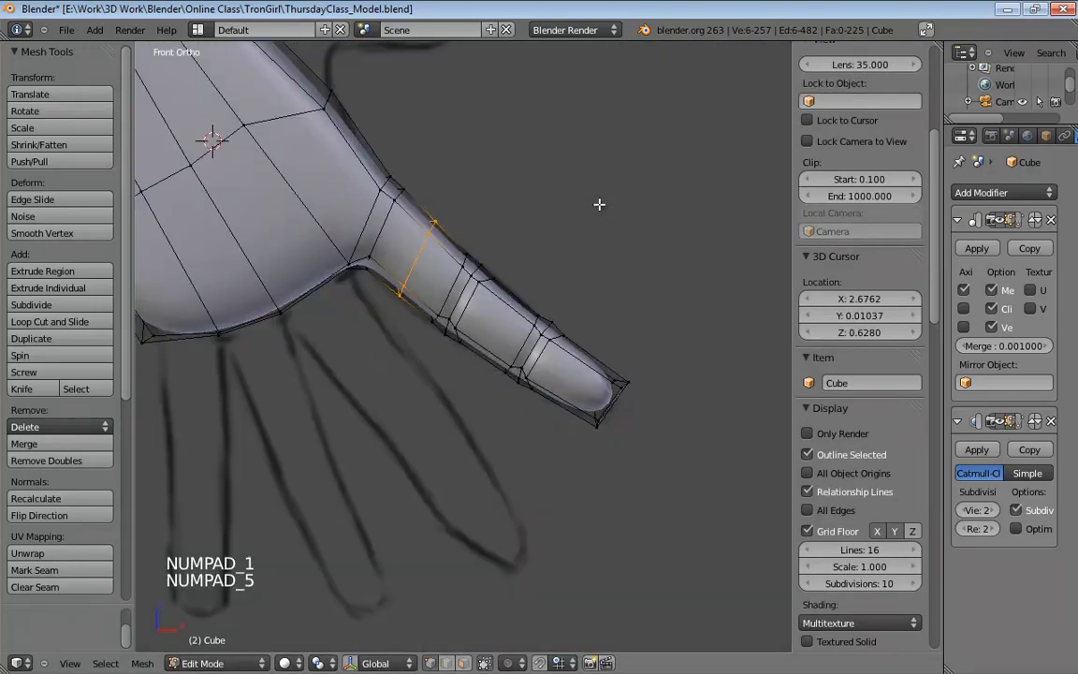
In wireframe without subdivision smoothing, move the new finger loop about -0.0029 along X and scale it to about 0.916.
{"action": "key", "text": "z"}
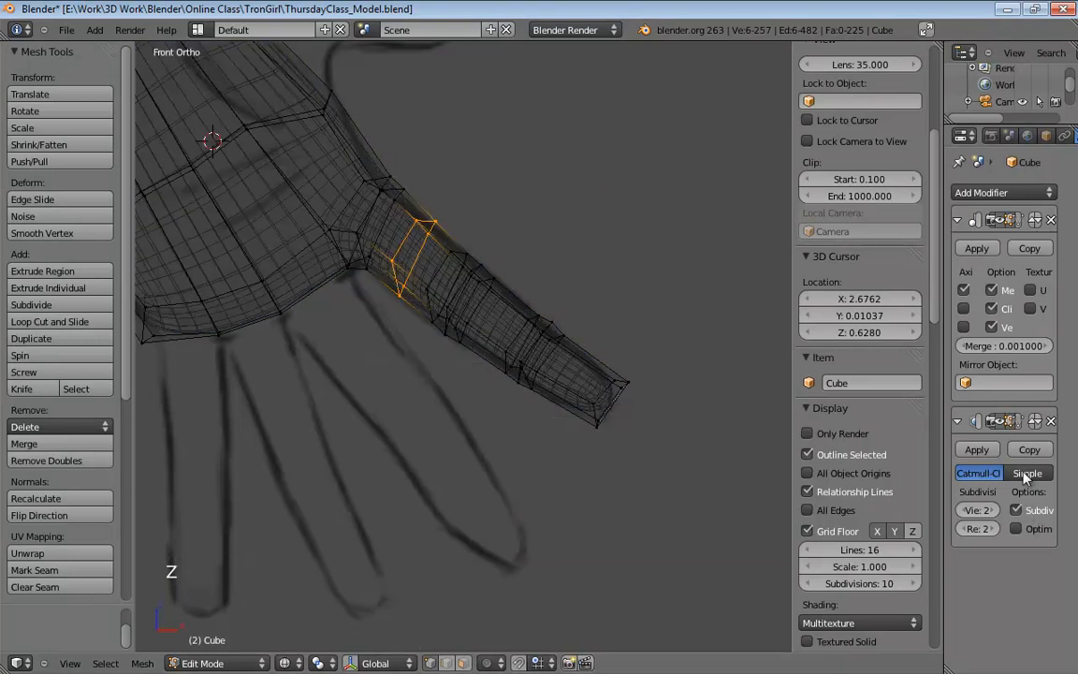
{"action": "left_click", "coordinate": [1003, 429]}
{"action": "middle_click_drag", "start_coordinate": [628, 257], "coordinate": [605, 293], "text": "shift"}
{"action": "scroll", "coordinate": [539, 265], "scroll_direction": "up", "scroll_amount": 3}
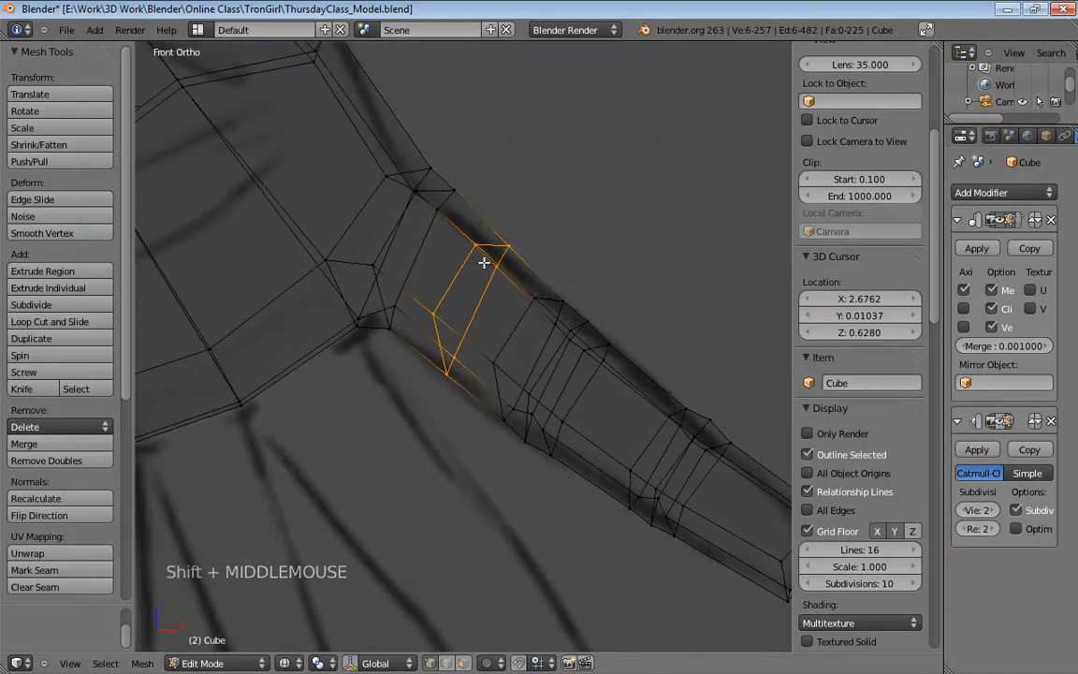
{"action": "key", "text": "g"}
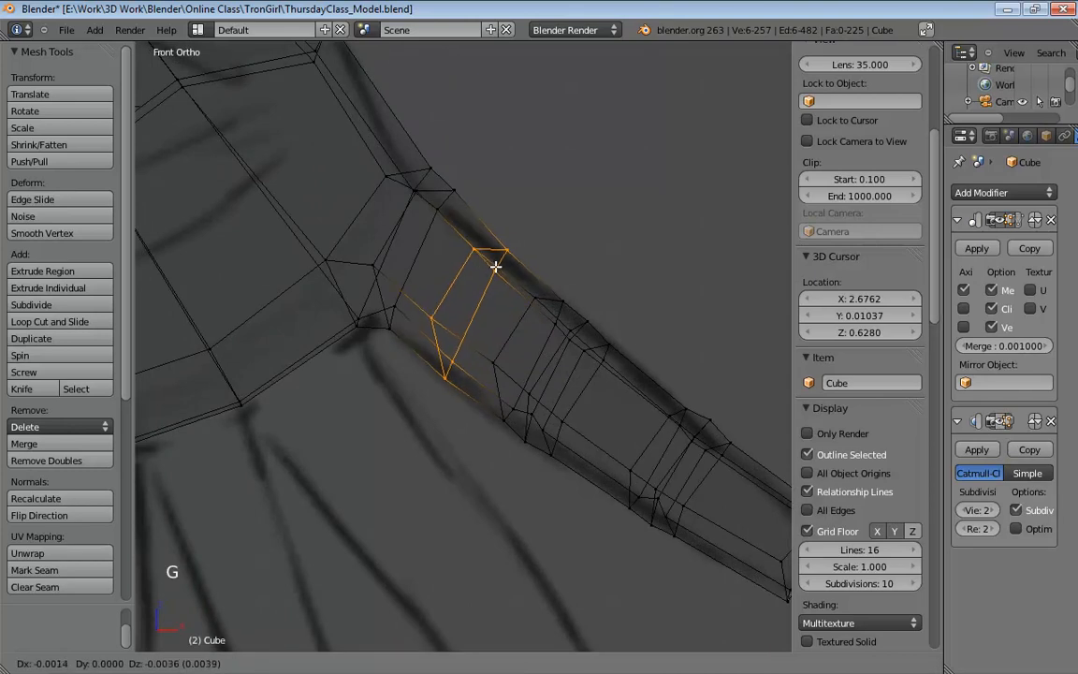
{"action": "left_click", "coordinate": [500, 266]}
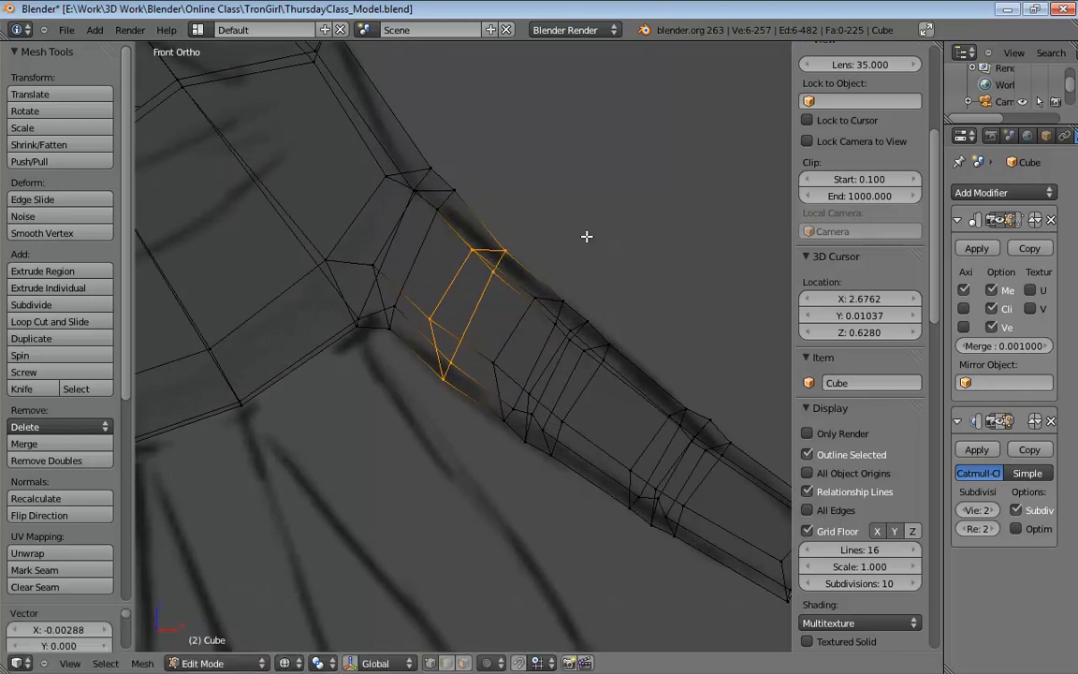
{"action": "key", "text": "s"}
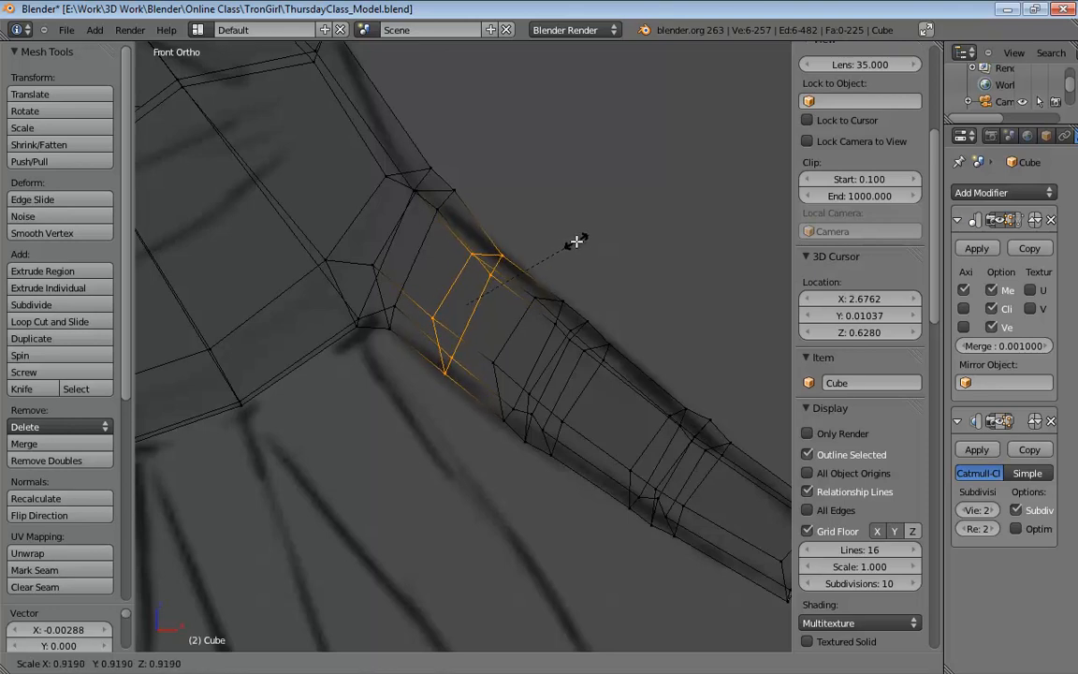
{"action": "left_click", "coordinate": [577, 242]}
Move the six vertices on the upper side of the finger's base about -0.0086 along both X and Z.
{"action": "middle_click_drag", "start_coordinate": [545, 180], "coordinate": [499, 228], "text": "shift"}
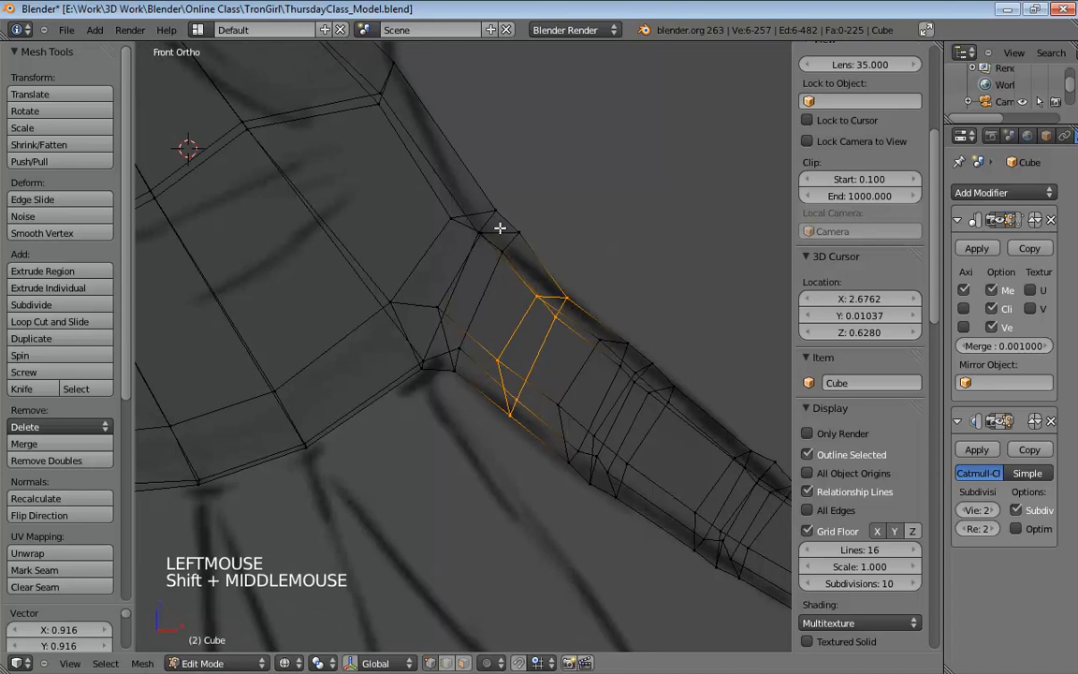
{"action": "left_click", "coordinate": [453, 219]}
{"action": "left_click", "coordinate": [476, 232], "text": "shift"}
{"action": "left_click", "coordinate": [503, 250], "text": "shift"}
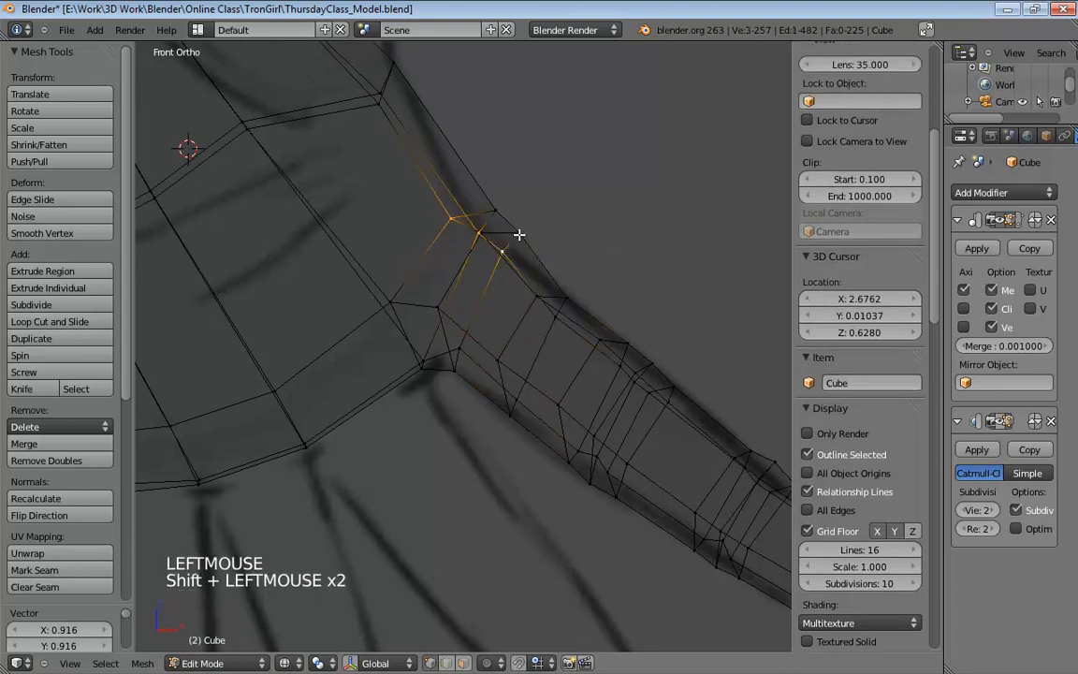
{"action": "left_click", "coordinate": [517, 234], "text": "shift"}
{"action": "left_click", "coordinate": [495, 212], "text": "shift"}
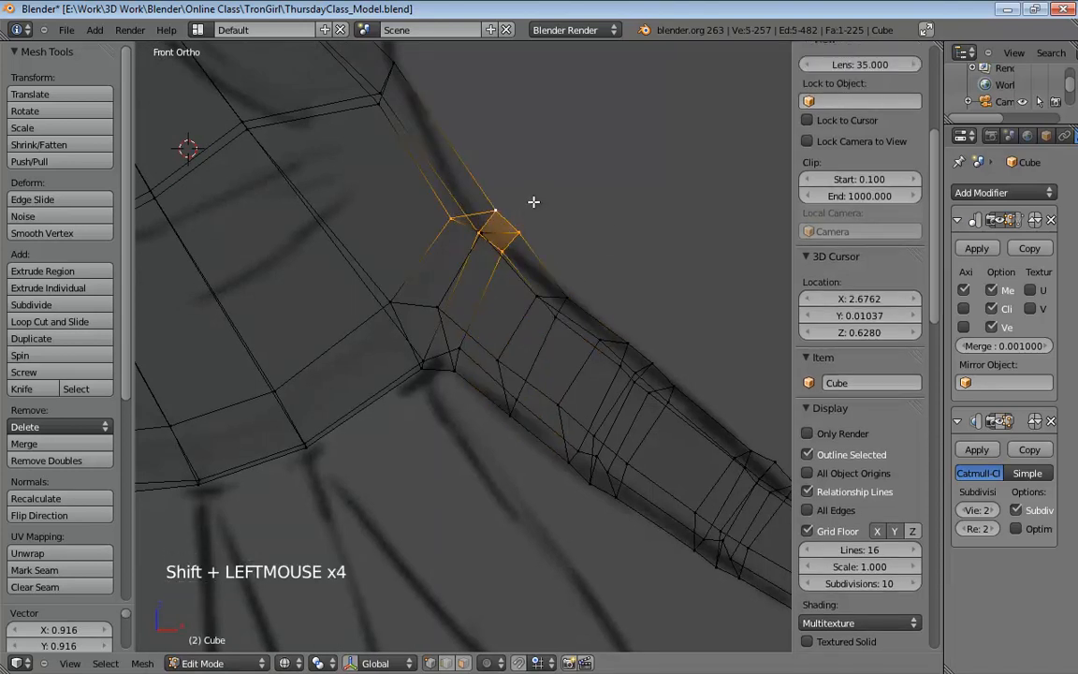
{"action": "key", "text": "g"}
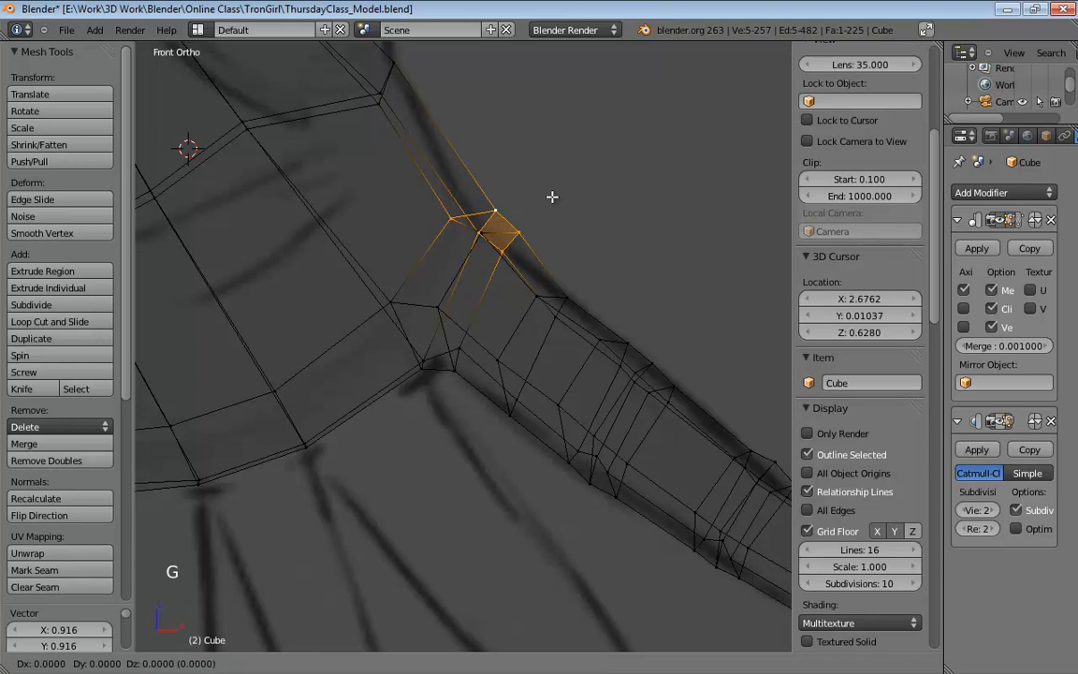
{"action": "key", "text": "z"}
{"action": "right_click", "coordinate": [547, 185]}
{"action": "left_click", "coordinate": [498, 231], "text": "shift"}
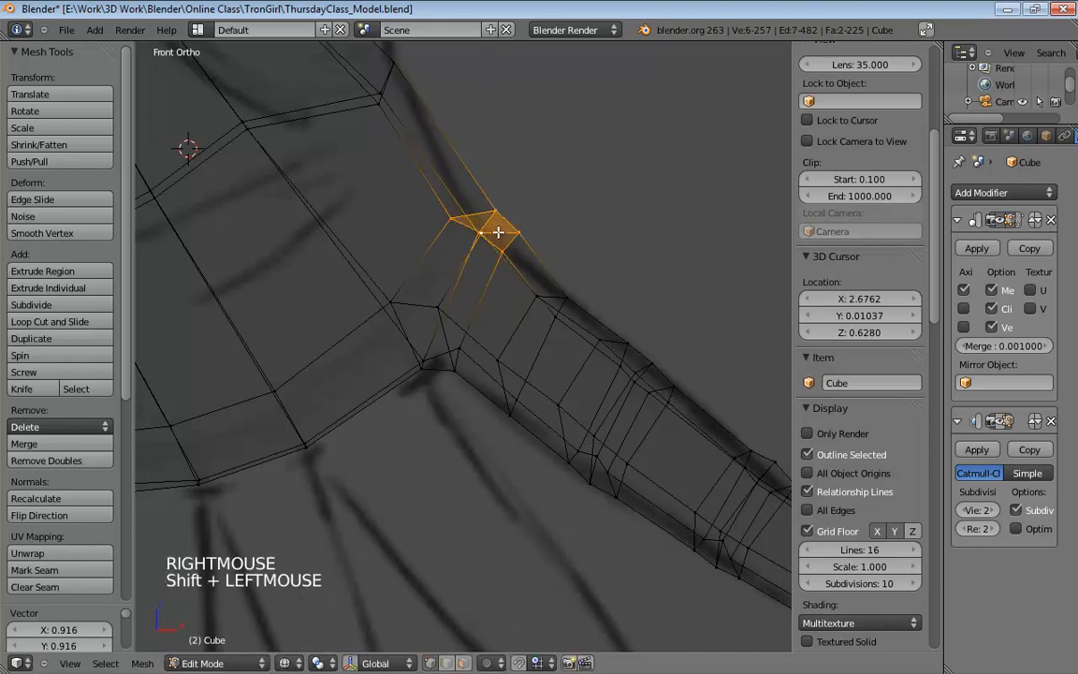
{"action": "key", "text": "g"}
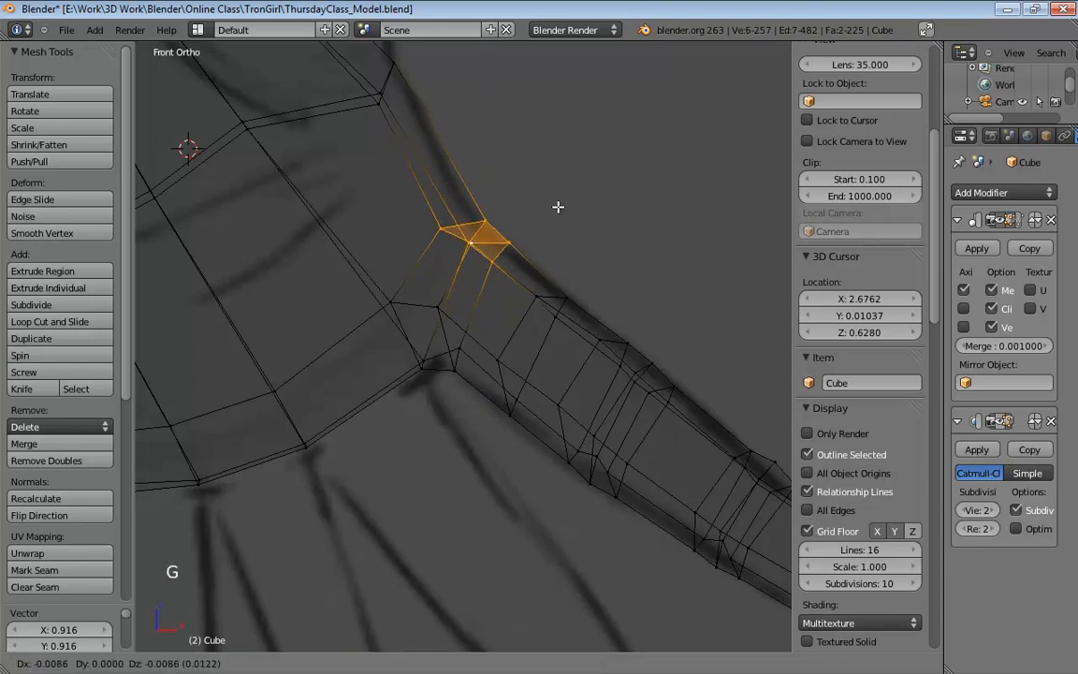
{"action": "left_click", "coordinate": [558, 207]}
Nudge individual vertices on the finger's underside onto the reference outline, shifting the knuckle segment's middle-loop vertex about 0.0029 along X.
{"action": "middle_click_drag", "start_coordinate": [557, 207], "coordinate": [602, 276], "text": "shift"}
{"action": "middle_click_drag", "start_coordinate": [450, 179], "coordinate": [508, 373], "text": "shift"}
{"action": "mouse_move", "coordinate": [493, 391]}
{"action": "left_mouse_down"}
{"action": "mouse_move", "coordinate": [465, 393]}
{"action": "mouse_move", "coordinate": [475, 392]}
{"action": "left_mouse_up"}
{"action": "left_click", "coordinate": [488, 391]}
{"action": "middle_click_drag", "start_coordinate": [627, 300], "coordinate": [532, 199], "text": "shift"}
{"action": "left_click_drag", "start_coordinate": [449, 348], "coordinate": [455, 351]}
{"action": "middle_click_drag", "start_coordinate": [504, 395], "coordinate": [515, 323], "text": "shift"}
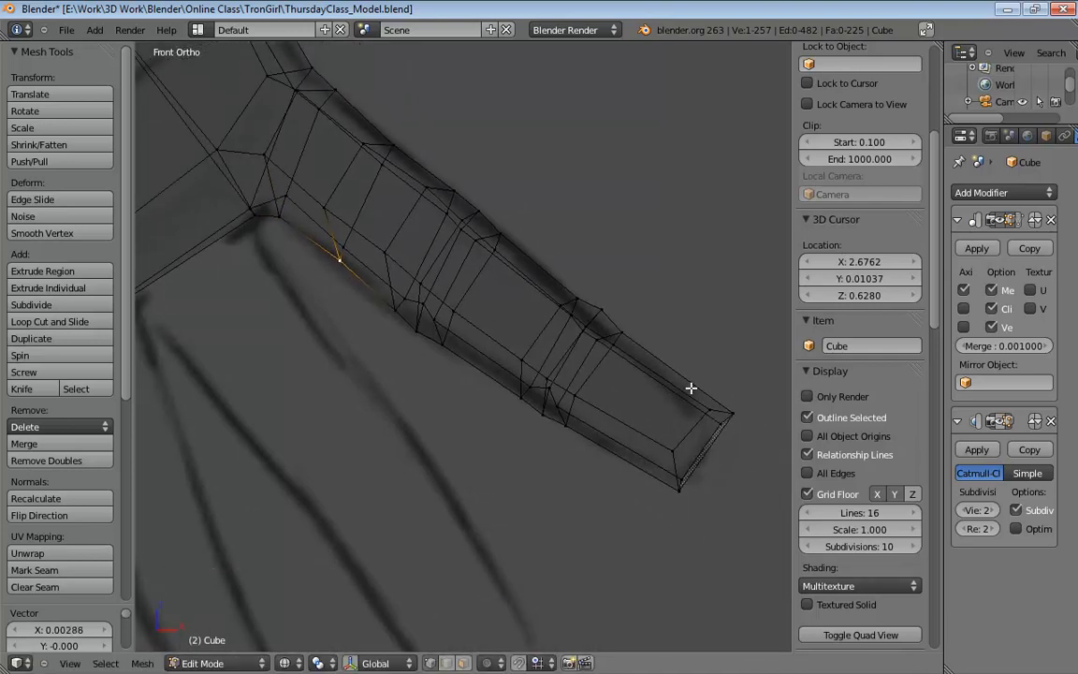
Restore subdivision smoothing and move the fingertip's end vertices plus the selected underside vertex about 0.0036 along X and -0.015 along Z.
{"action": "left_click", "coordinate": [1001, 424]}
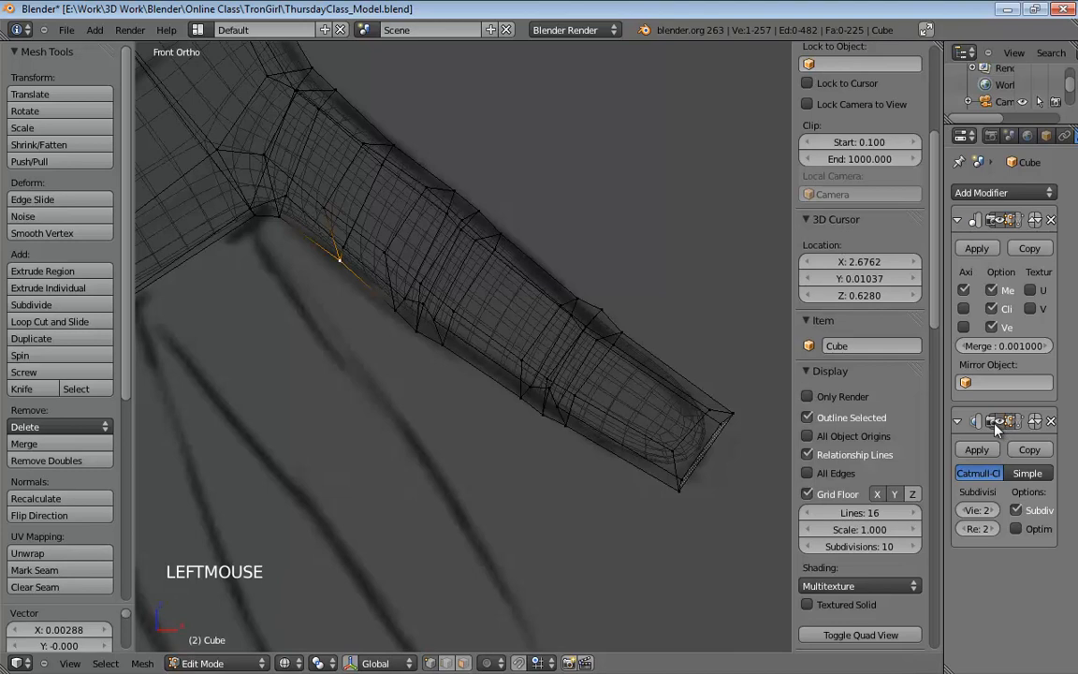
{"action": "key", "text": "b"}
{"action": "left_click_drag", "start_coordinate": [760, 392], "coordinate": [645, 530]}
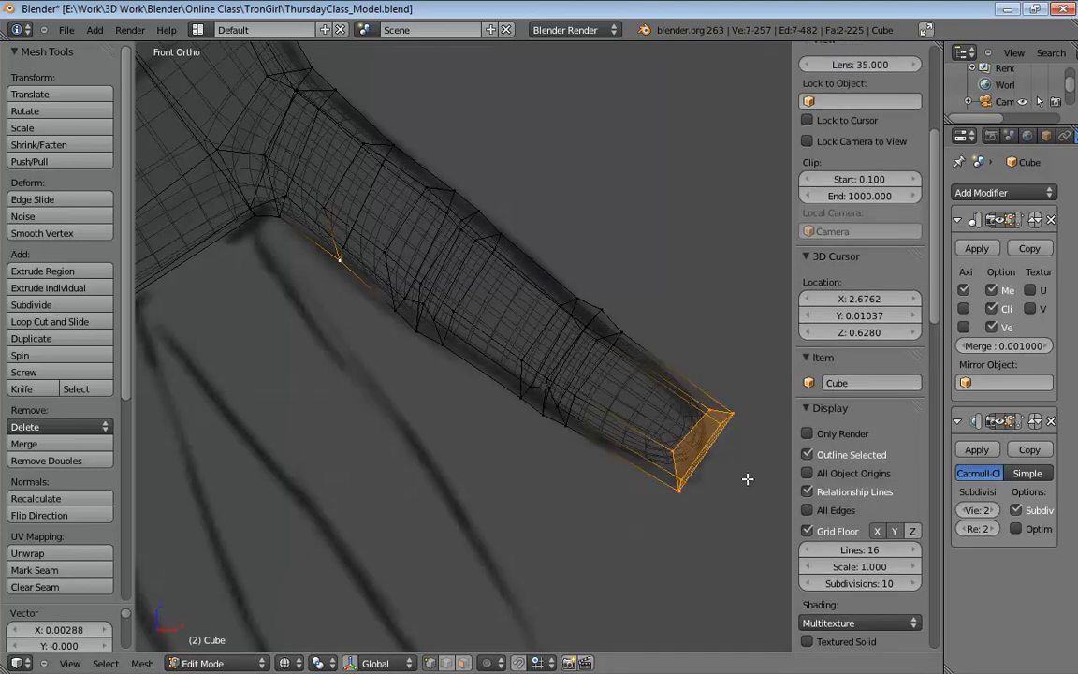
{"action": "key", "text": "g"}
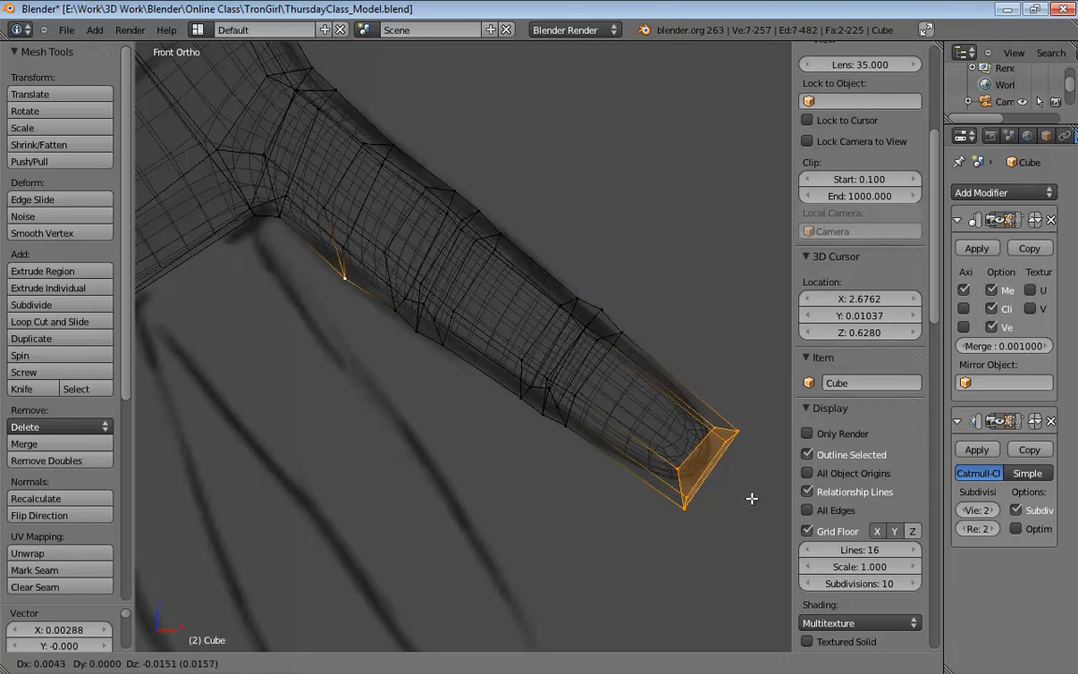
{"action": "left_click", "coordinate": [750, 498]}
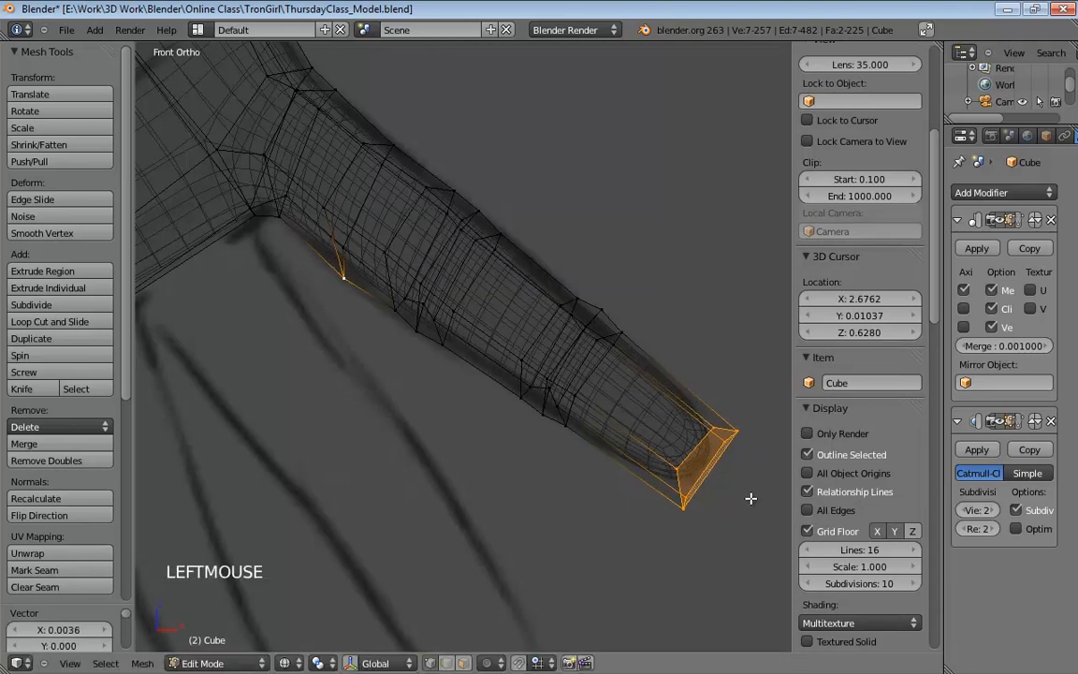
Add an edge loop around the fingertip segment and move it about -0.0158 along X and 0.012 along Z.
{"action": "key", "text": "ctrl+r"}
{"action": "left_click", "coordinate": [658, 382]}
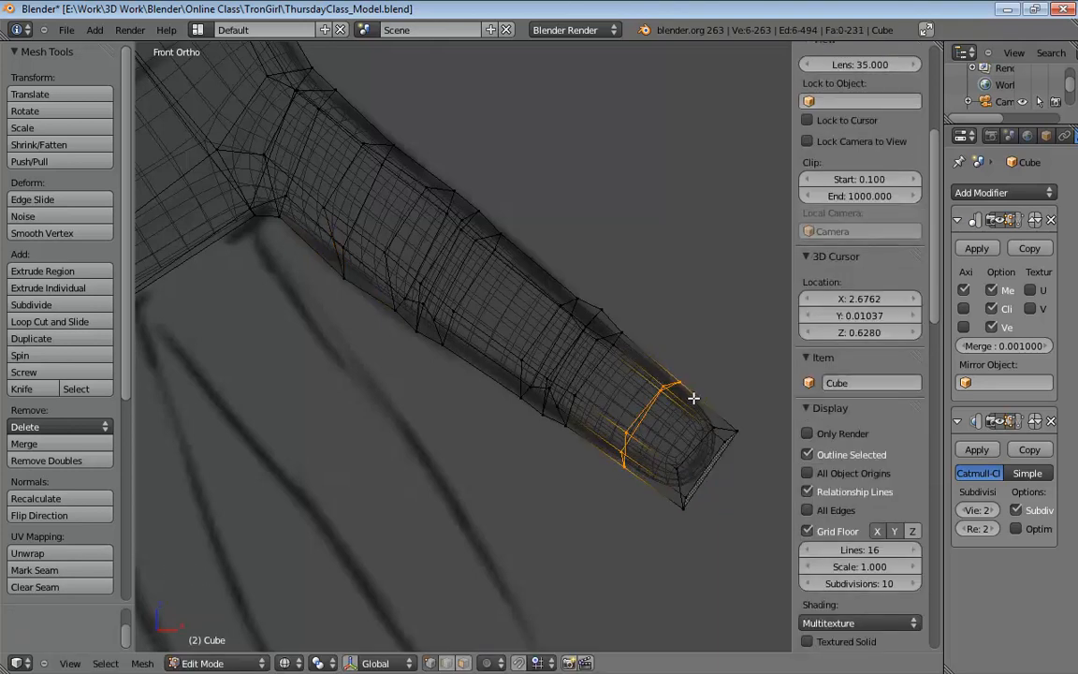
{"action": "key", "text": "g"}
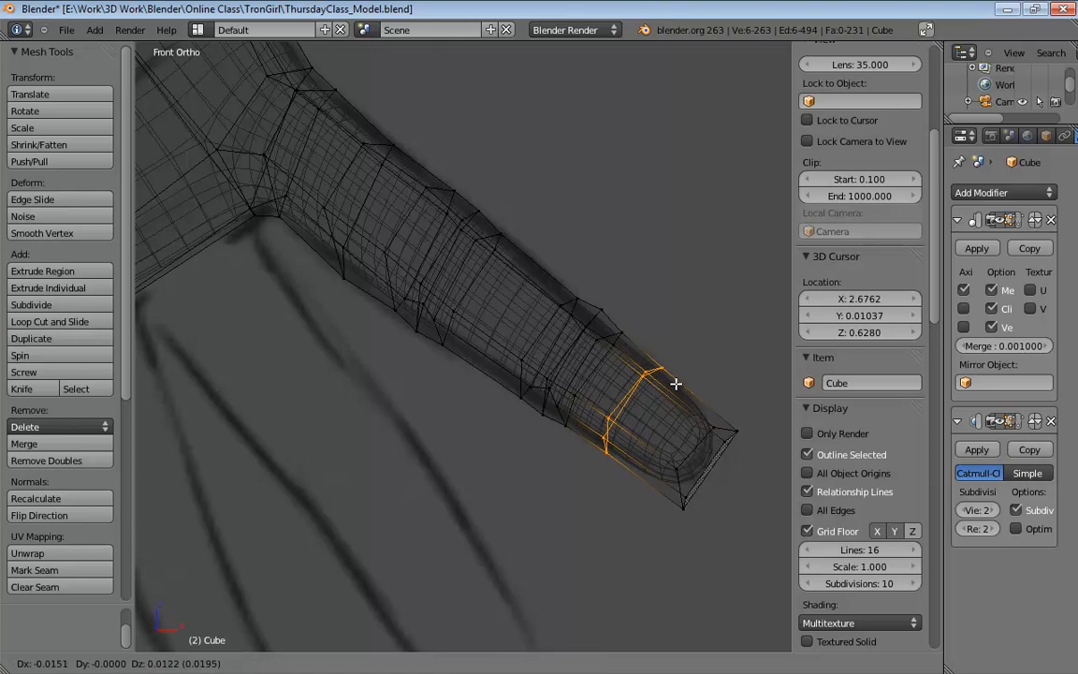
{"action": "left_click", "coordinate": [675, 384]}
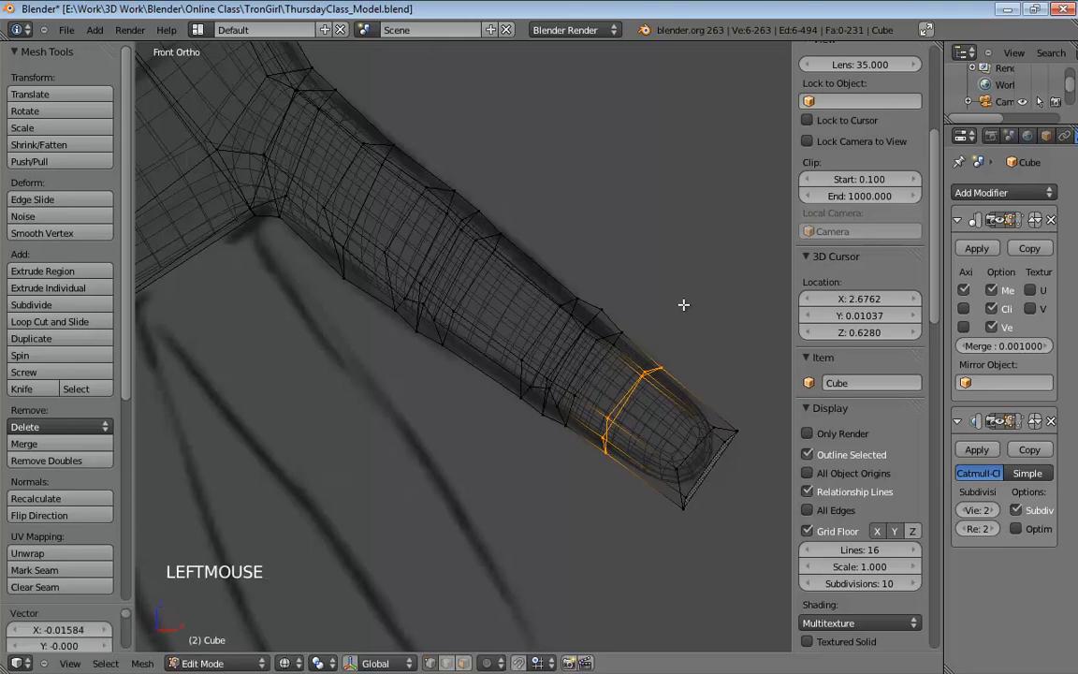
Examine the fingertip against the side reference without subdivision smoothing, and return to a smoothed, solid-shaded perspective view.
{"action": "middle_click_drag", "start_coordinate": [683, 306], "coordinate": [516, 387]}
{"action": "key", "text": "KP_3"}
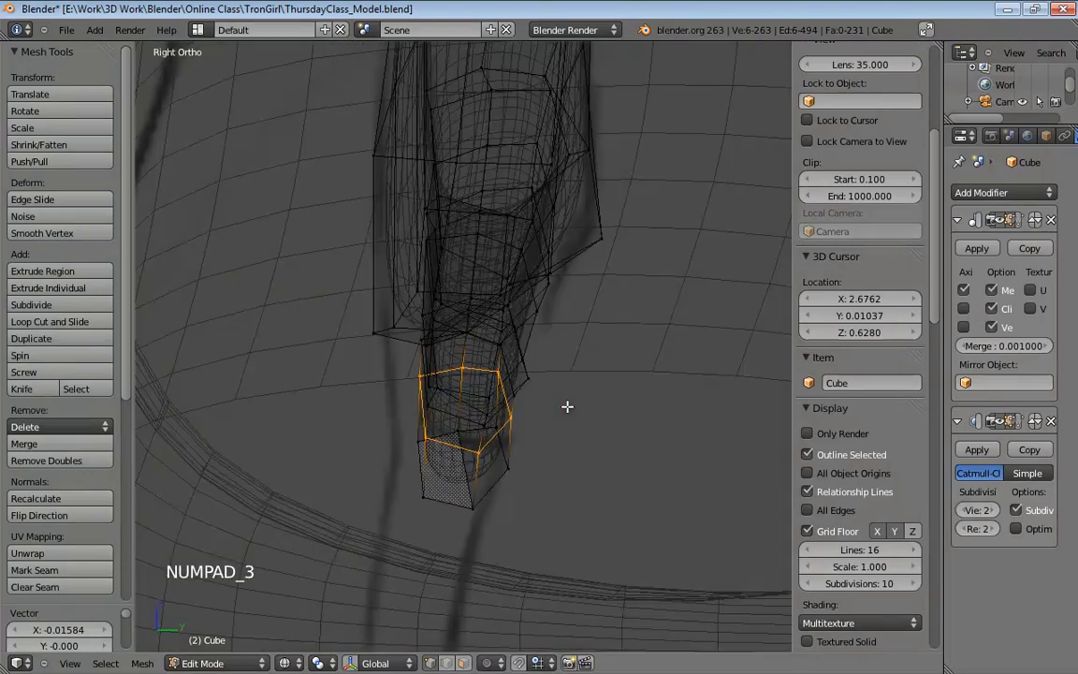
{"action": "left_click", "coordinate": [1001, 423]}
{"action": "middle_click_drag", "start_coordinate": [638, 428], "coordinate": [647, 404], "text": "shift"}
{"action": "scroll", "coordinate": [633, 411], "scroll_direction": "up", "scroll_amount": 2}
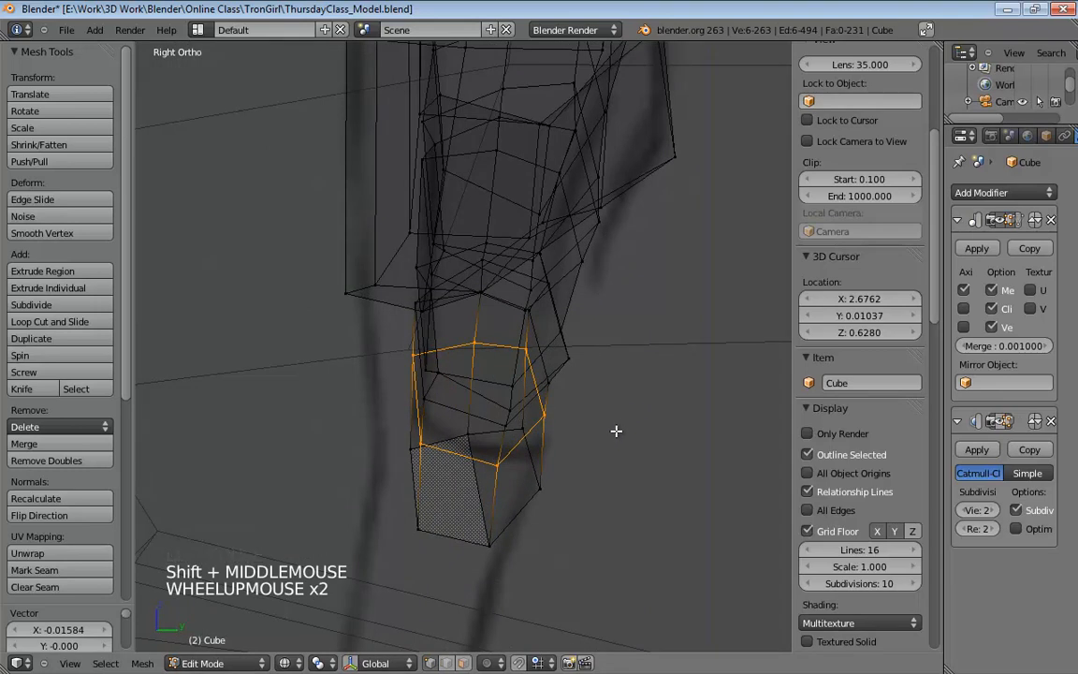
{"action": "middle_click_drag", "start_coordinate": [614, 421], "coordinate": [662, 435]}
{"action": "key", "text": "KP_3"}
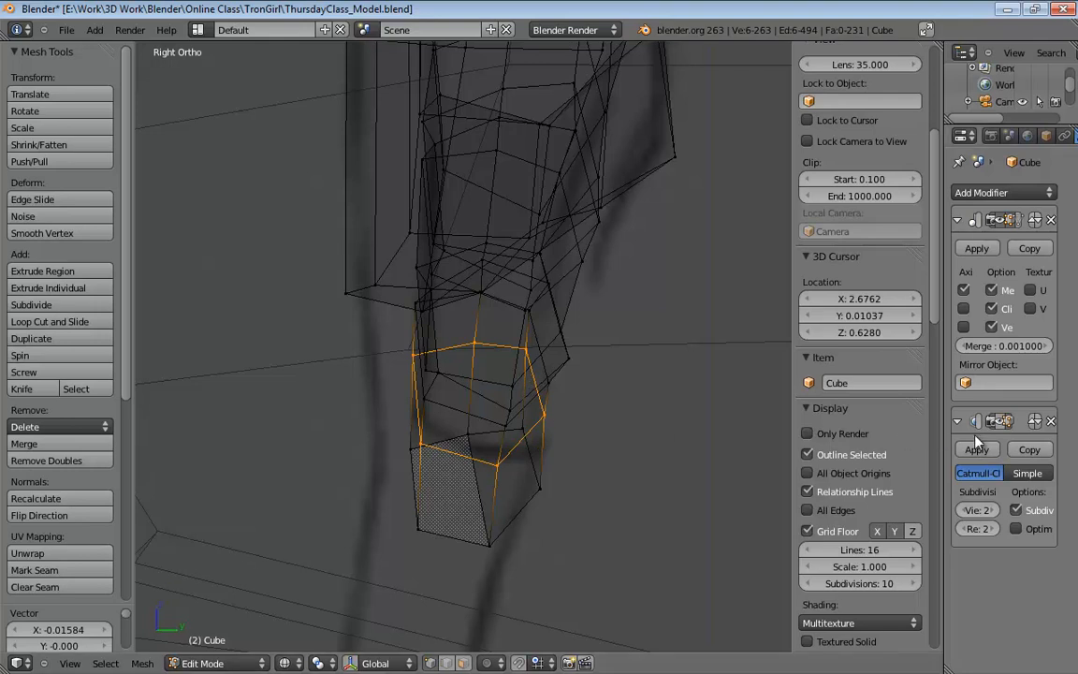
{"action": "middle_click_drag", "start_coordinate": [551, 438], "coordinate": [631, 399]}
{"action": "key", "text": "KP_5"}
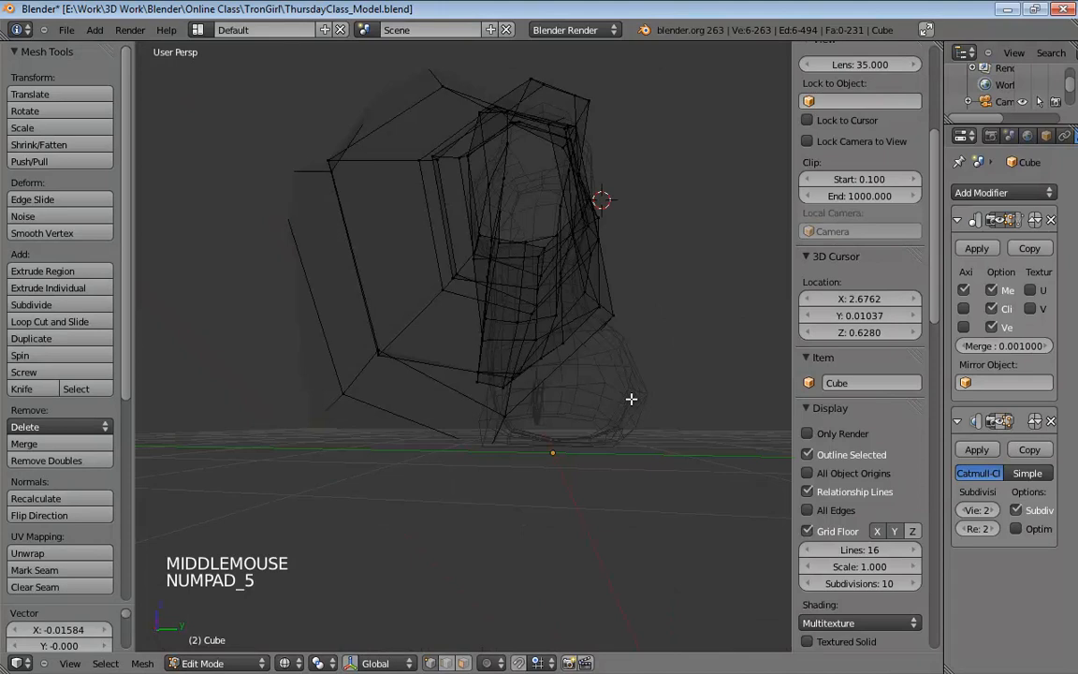
{"action": "key", "text": "z"}
{"action": "scroll", "coordinate": [569, 341], "scroll_direction": "down", "scroll_amount": 4}
{"action": "mouse_move", "coordinate": [568, 342]}
{"action": "middle_mouse_down"}
{"action": "mouse_move", "coordinate": [543, 424]}
{"action": "mouse_move", "coordinate": [590, 414]}
{"action": "mouse_move", "coordinate": [602, 460]}
{"action": "mouse_move", "coordinate": [535, 448]}
{"action": "mouse_move", "coordinate": [543, 445]}
{"action": "middle_mouse_up"}
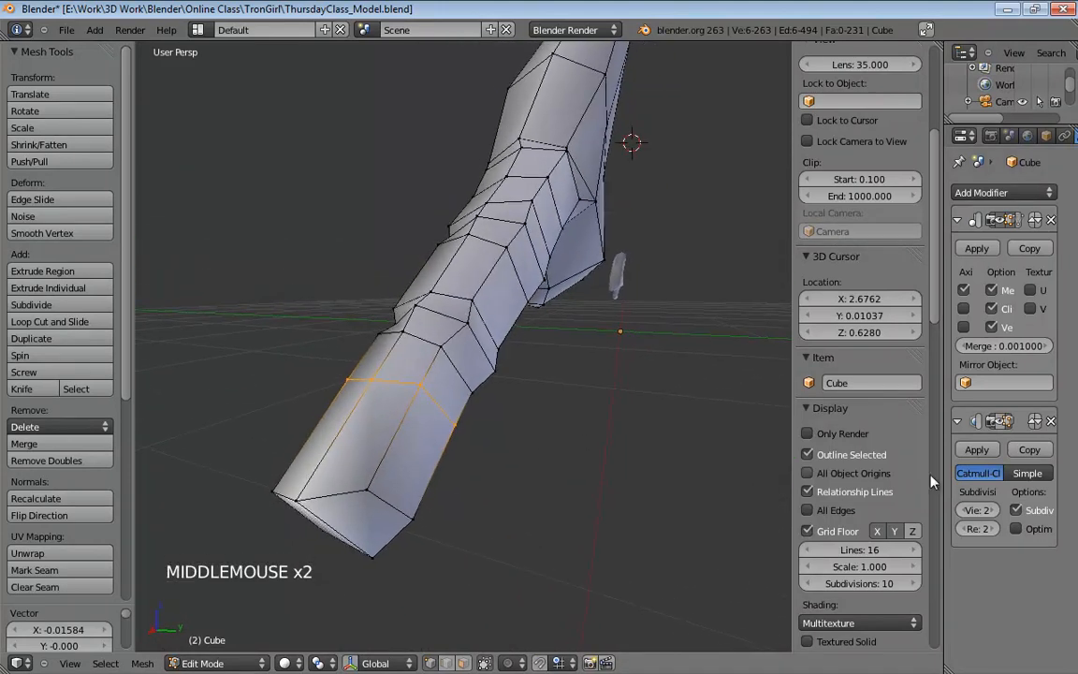
{"action": "left_click", "coordinate": [1000, 421]}
Nudge single vertices at the fingertip's end by up to about 0.0044 along X and -0.0011 along Y.
{"action": "middle_click_drag", "start_coordinate": [388, 450], "coordinate": [349, 329]}
{"action": "left_click_drag", "start_coordinate": [349, 329], "coordinate": [334, 347]}
{"action": "left_click_drag", "start_coordinate": [312, 297], "coordinate": [305, 302]}
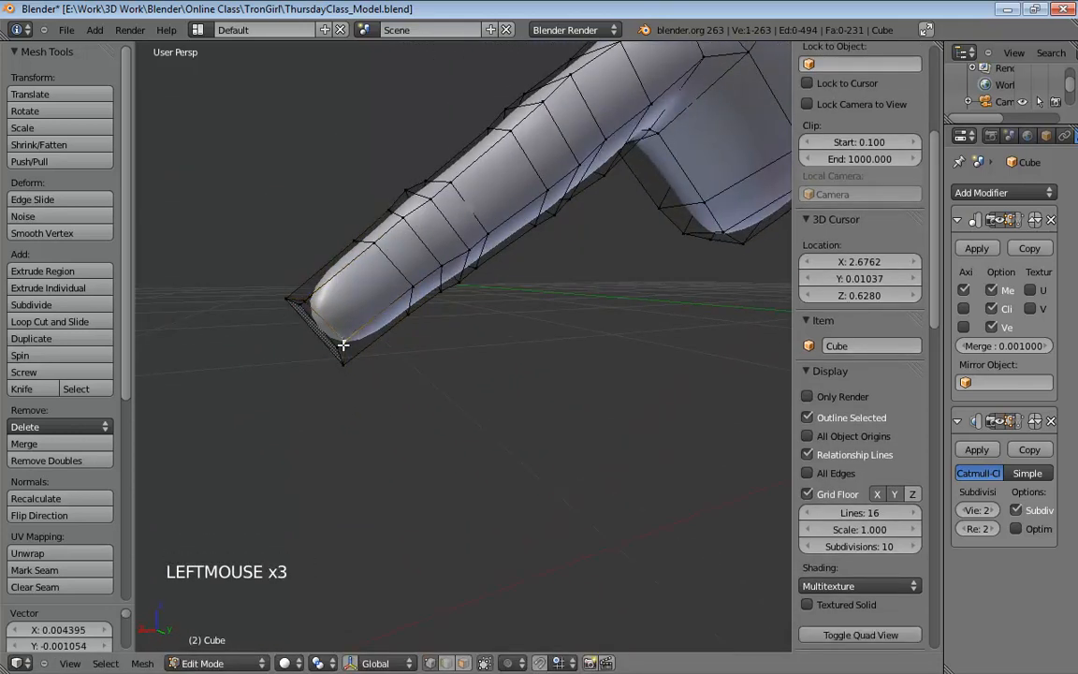
{"action": "middle_click_drag", "start_coordinate": [339, 347], "coordinate": [440, 365]}
Move the +Y side edge of the fingertip segment's middle loop inward about -0.0061 along Y.
{"action": "left_click", "coordinate": [447, 354]}
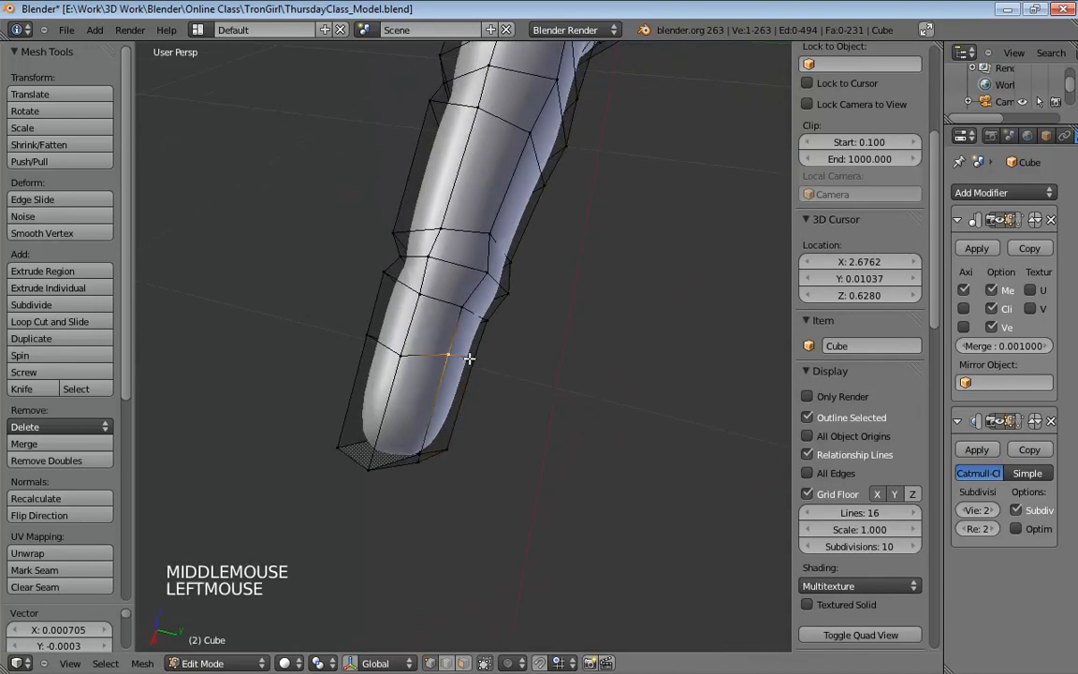
{"action": "left_click", "coordinate": [472, 357], "text": "shift"}
{"action": "middle_click_drag", "start_coordinate": [527, 392], "coordinate": [602, 387]}
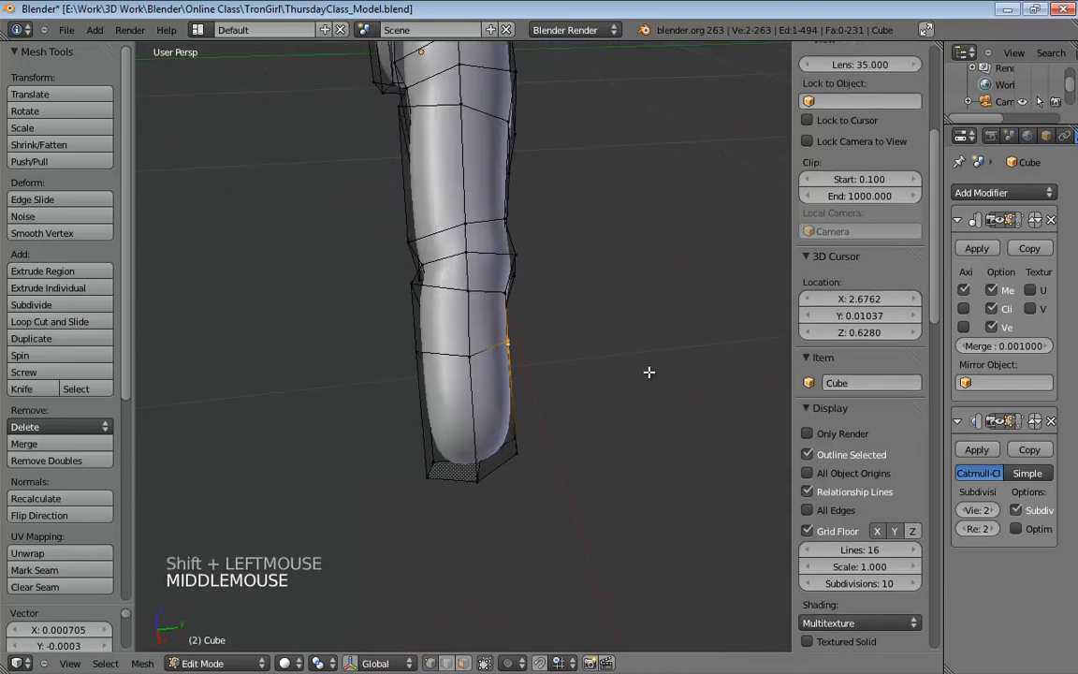
{"action": "key", "text": "g"}
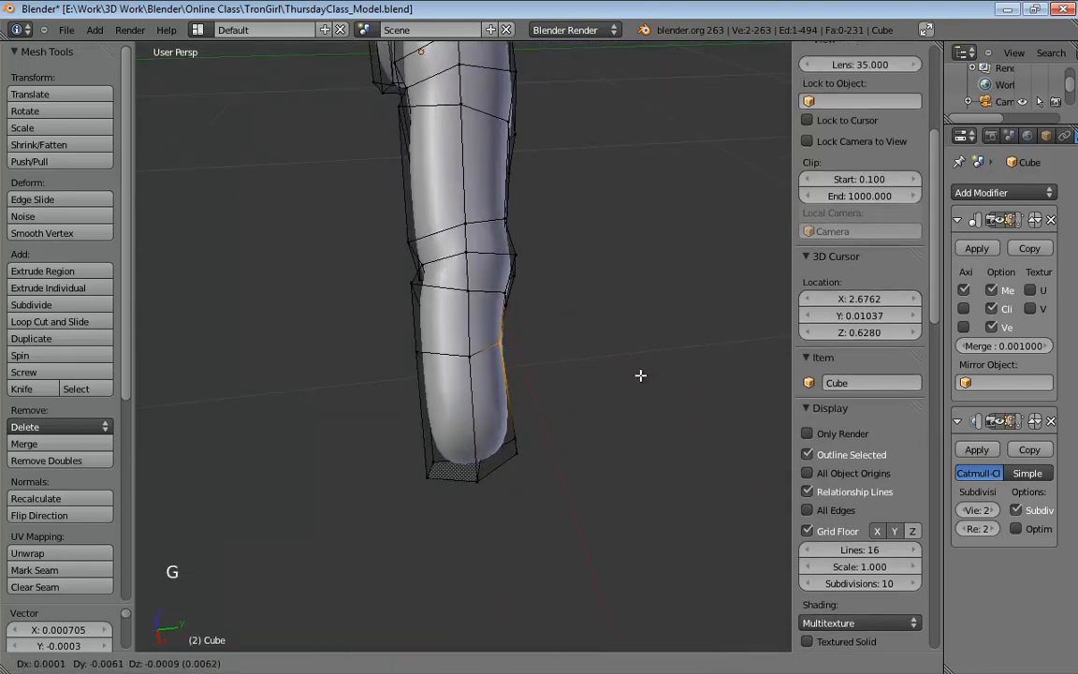
{"action": "left_click", "coordinate": [640, 375]}
Move the middle edge of the fingertip's end face outward about 0.0017 along X and 0.0069 along Y.
{"action": "middle_click_drag", "start_coordinate": [640, 376], "coordinate": [517, 380]}
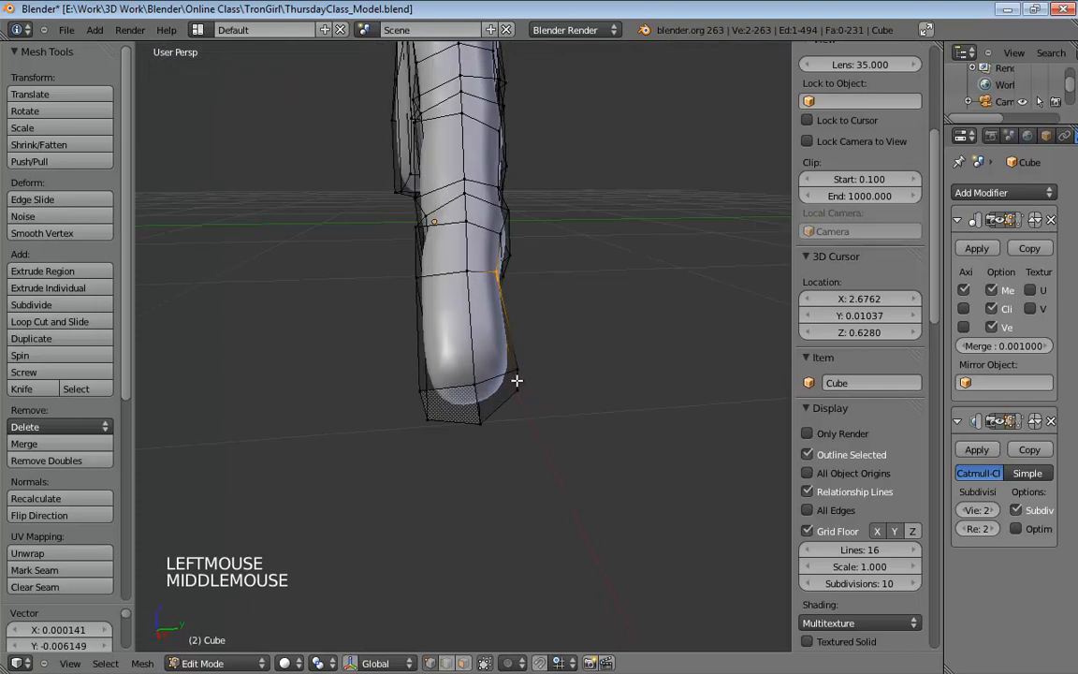
{"action": "left_click", "coordinate": [478, 385]}
{"action": "left_click", "coordinate": [483, 422], "text": "shift"}
{"action": "middle_click_drag", "start_coordinate": [484, 422], "coordinate": [548, 474]}
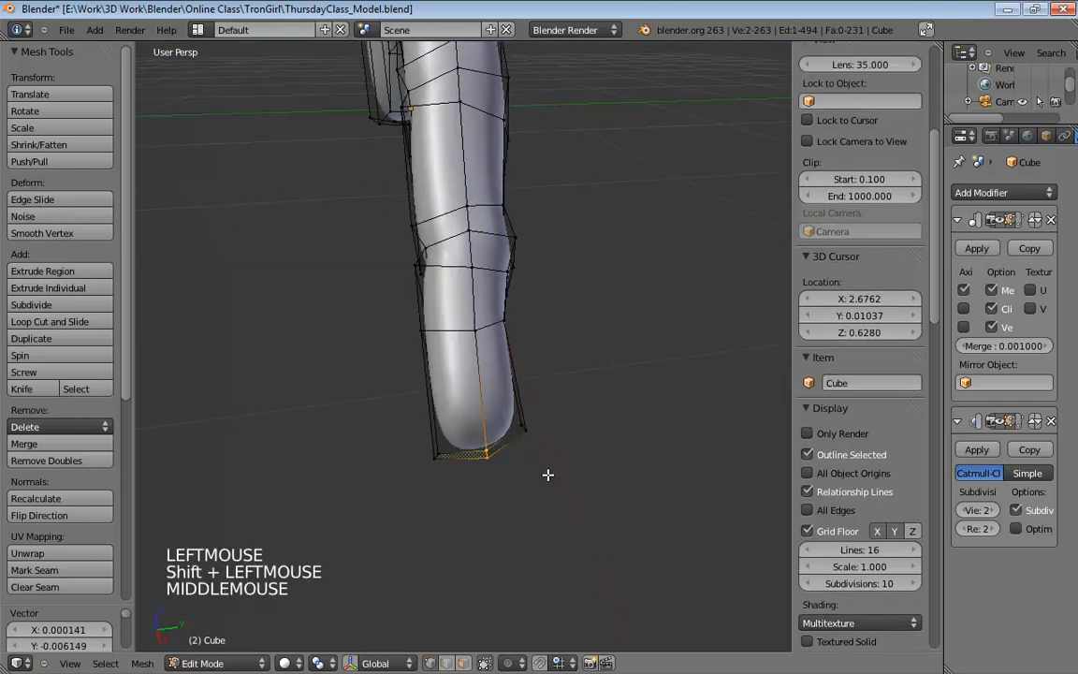
{"action": "key", "text": "g"}
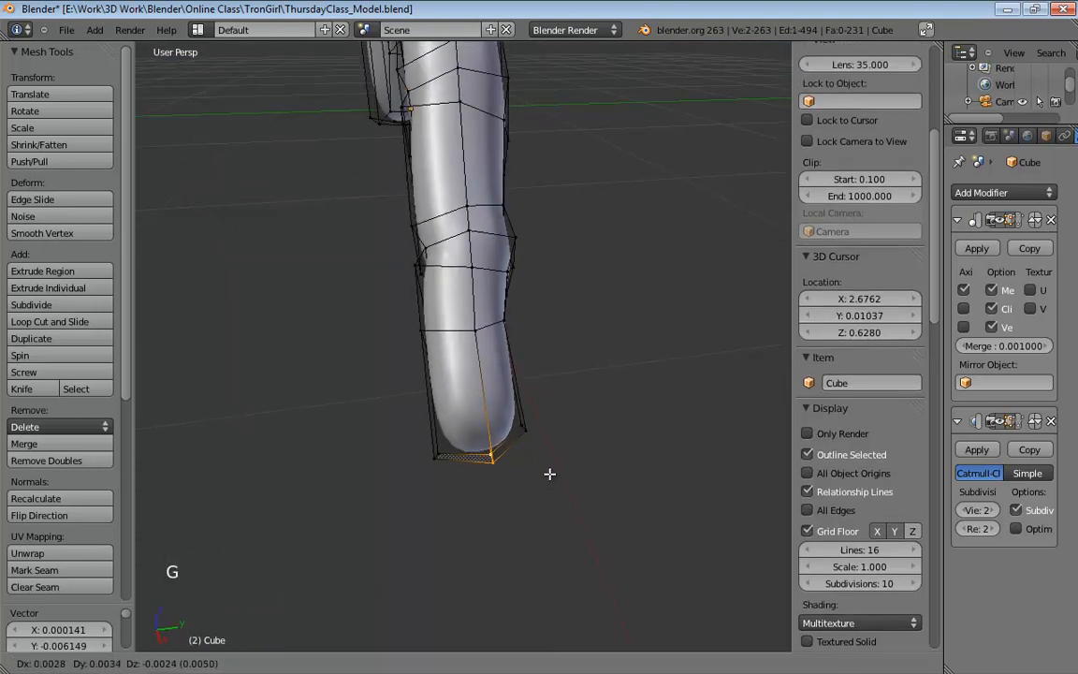
Move the -Y side edge of the fingertip's end about -0.0158 along X and 0.0026 along Y, and scale it to about 0.874.
{"action": "middle_click_drag", "start_coordinate": [427, 482], "coordinate": [472, 409]}
{"action": "left_click", "coordinate": [473, 411]}
{"action": "left_click", "coordinate": [467, 430], "text": "shift"}
{"action": "mouse_move", "coordinate": [489, 509]}
{"action": "middle_mouse_down"}
{"action": "mouse_move", "coordinate": [496, 496]}
{"action": "mouse_move", "coordinate": [511, 515]}
{"action": "mouse_move", "coordinate": [491, 510]}
{"action": "middle_mouse_up"}
{"action": "key", "text": "g"}
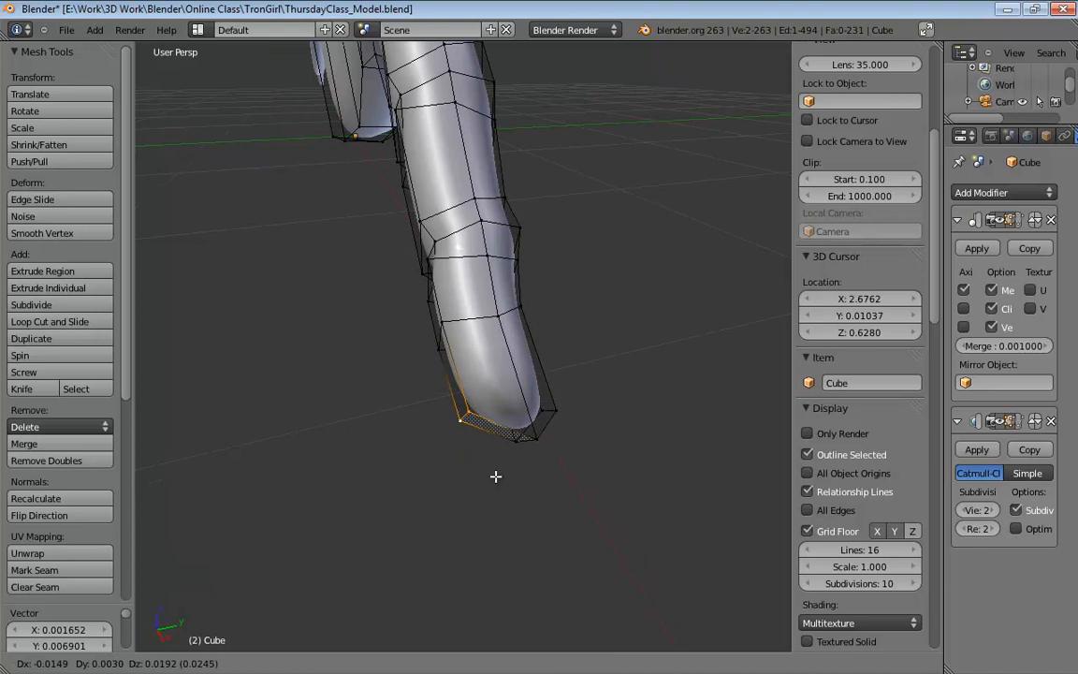
{"action": "left_click", "coordinate": [618, 469]}
{"action": "middle_click_drag", "start_coordinate": [619, 469], "coordinate": [662, 347]}
{"action": "key", "text": "s"}
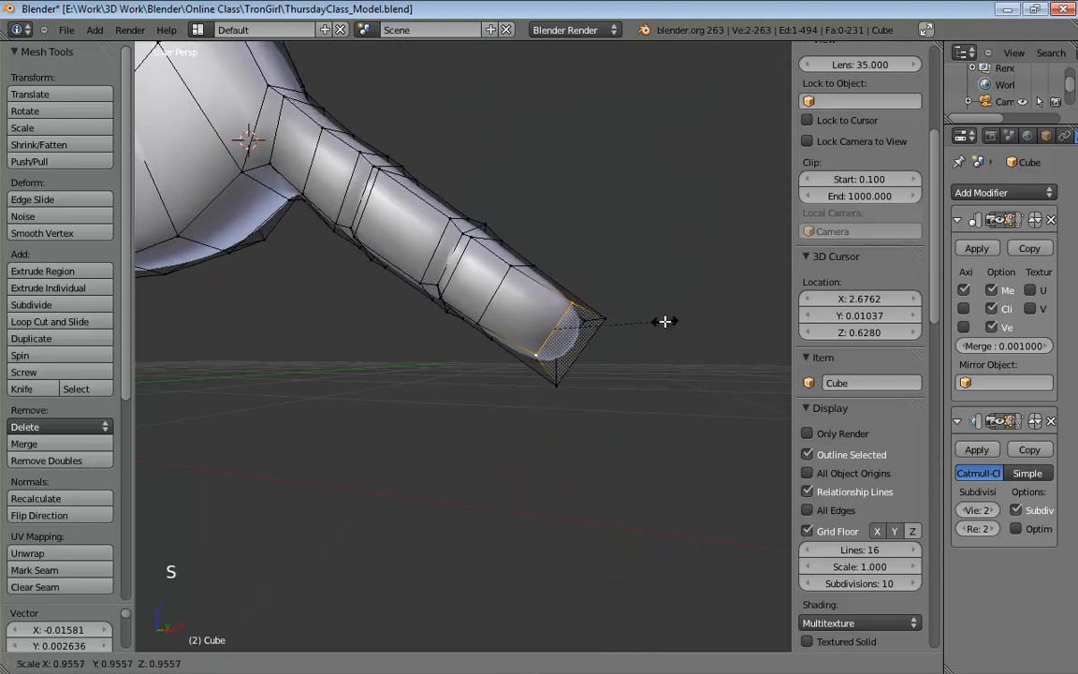
{"action": "left_click", "coordinate": [655, 330]}
Move the +Y side edge of the knuckle segment's middle loop about 0.009 along X and -0.0095 along Y.
{"action": "middle_click_drag", "start_coordinate": [655, 329], "coordinate": [553, 288]}
{"action": "left_click", "coordinate": [469, 281]}
{"action": "left_click", "coordinate": [465, 284], "text": "shift"}
{"action": "key", "text": "g"}
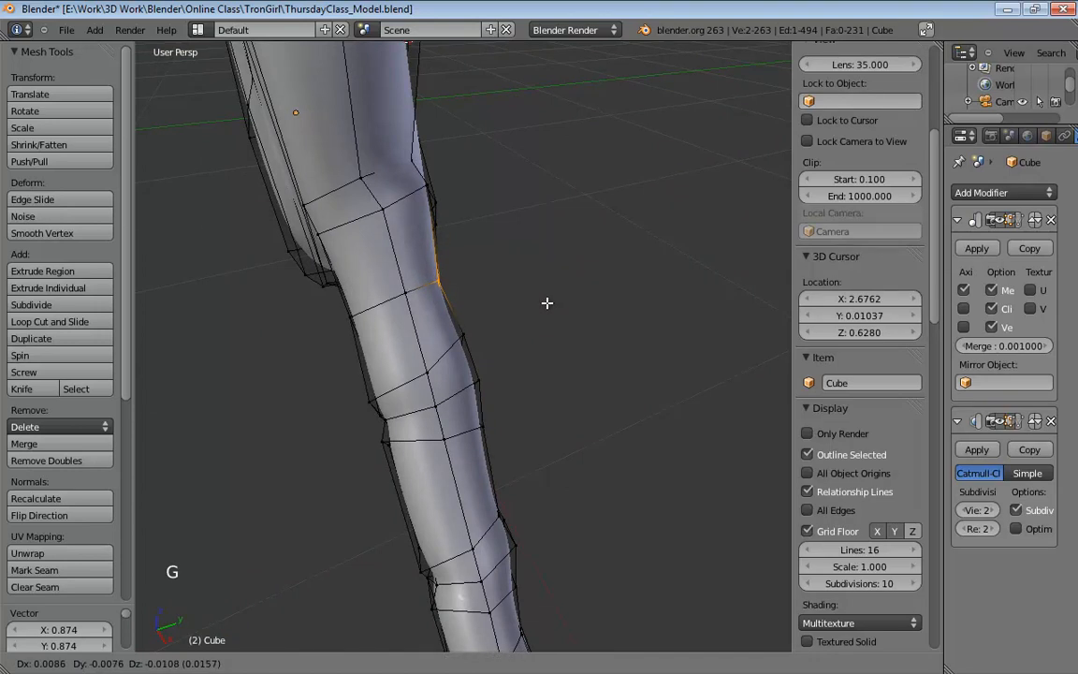
{"action": "left_click", "coordinate": [546, 304]}
Move the -Y side edge of the knuckle segment's middle loop about -0.0009 along X and -0.0056 along Y.
{"action": "middle_click_drag", "start_coordinate": [547, 304], "coordinate": [551, 257]}
{"action": "left_click", "coordinate": [371, 339]}
{"action": "left_click", "coordinate": [372, 364], "text": "shift"}
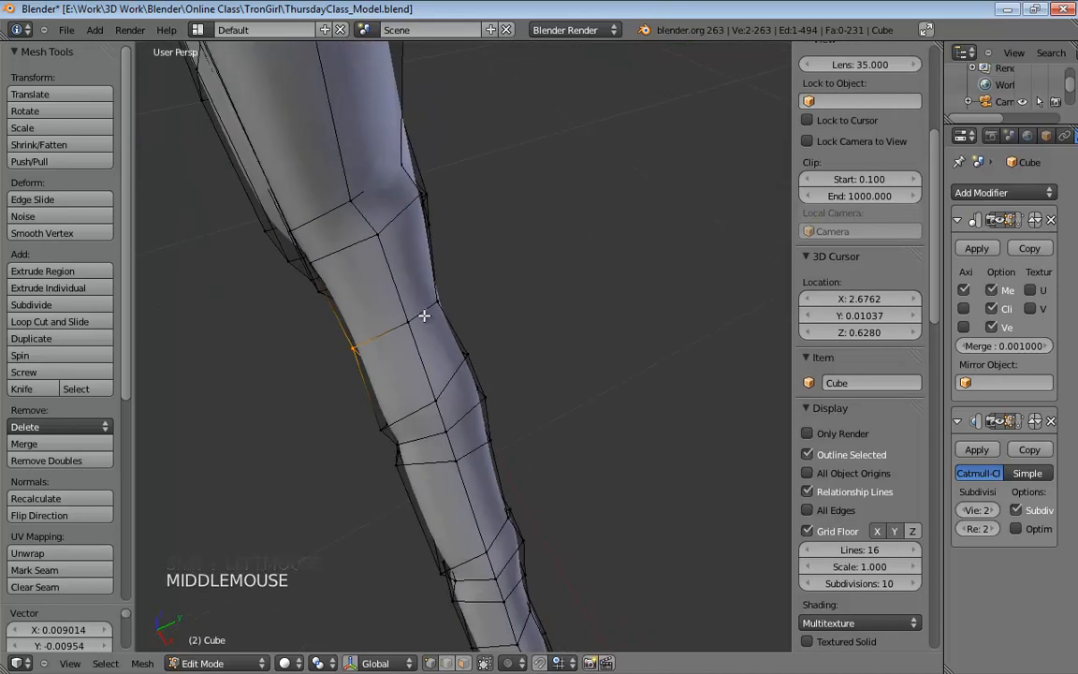
{"action": "key", "text": "g"}
{"action": "left_click", "coordinate": [418, 318]}
Cut an edge loop around the middle of the finger's middle segment and scale it to about 0.954.
{"action": "middle_click_drag", "start_coordinate": [417, 318], "coordinate": [482, 321]}
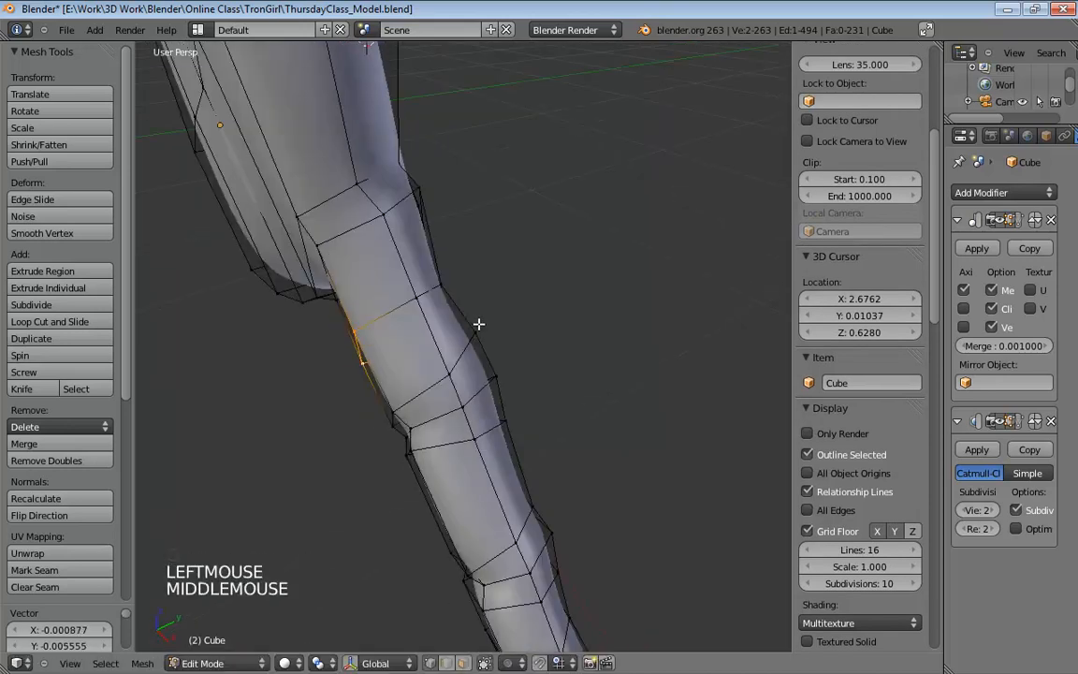
{"action": "middle_click_drag", "start_coordinate": [409, 418], "coordinate": [542, 289], "text": "shift"}
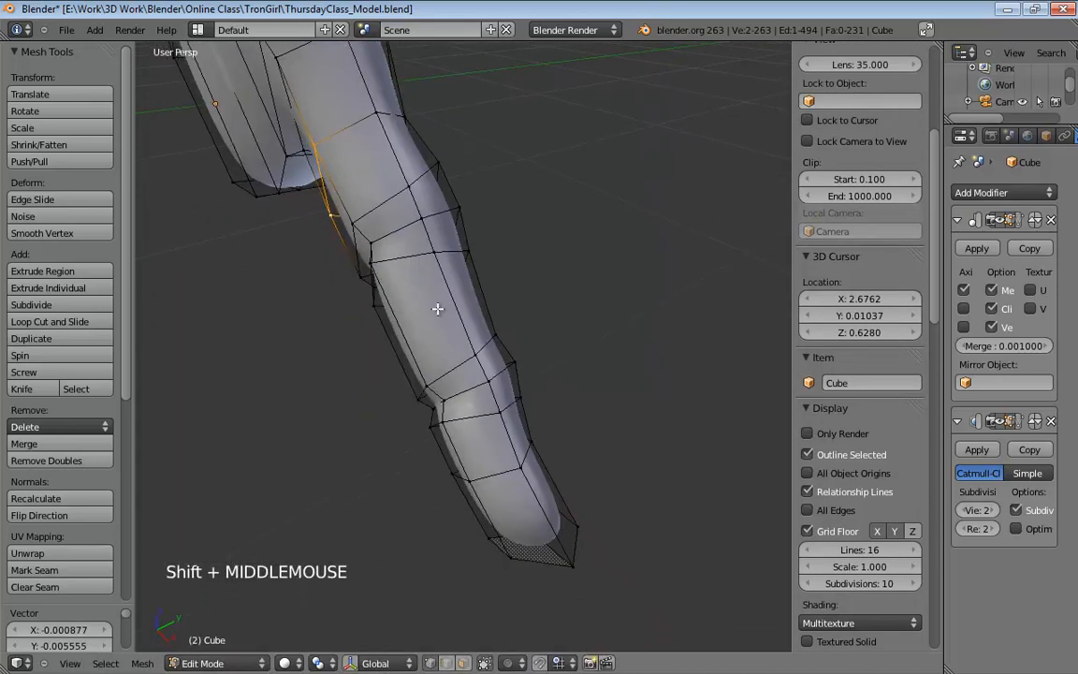
{"action": "key", "text": "ctrl+r"}
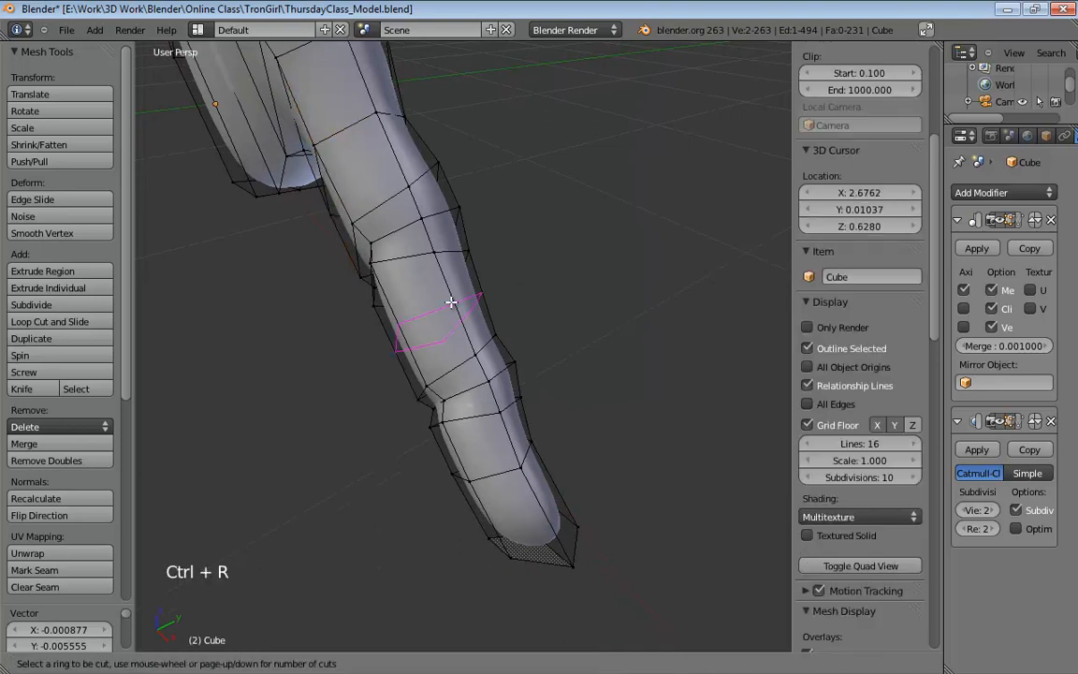
{"action": "left_click", "coordinate": [451, 302]}
{"action": "middle_click_drag", "start_coordinate": [599, 300], "coordinate": [396, 229]}
{"action": "key", "text": "s"}
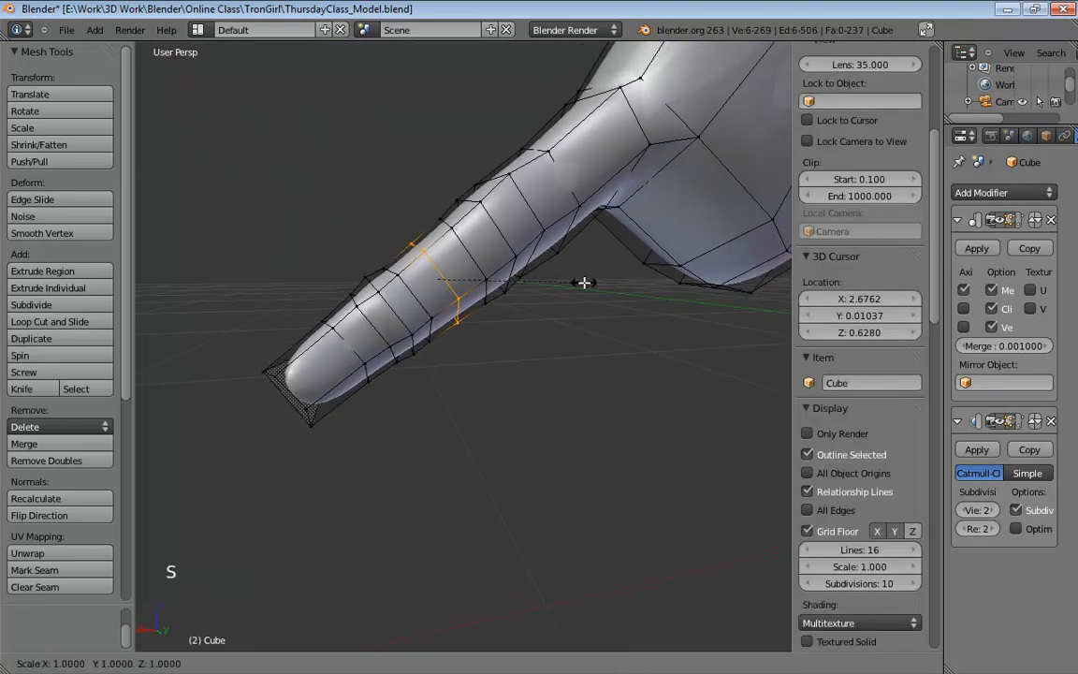
{"action": "left_click", "coordinate": [578, 281]}
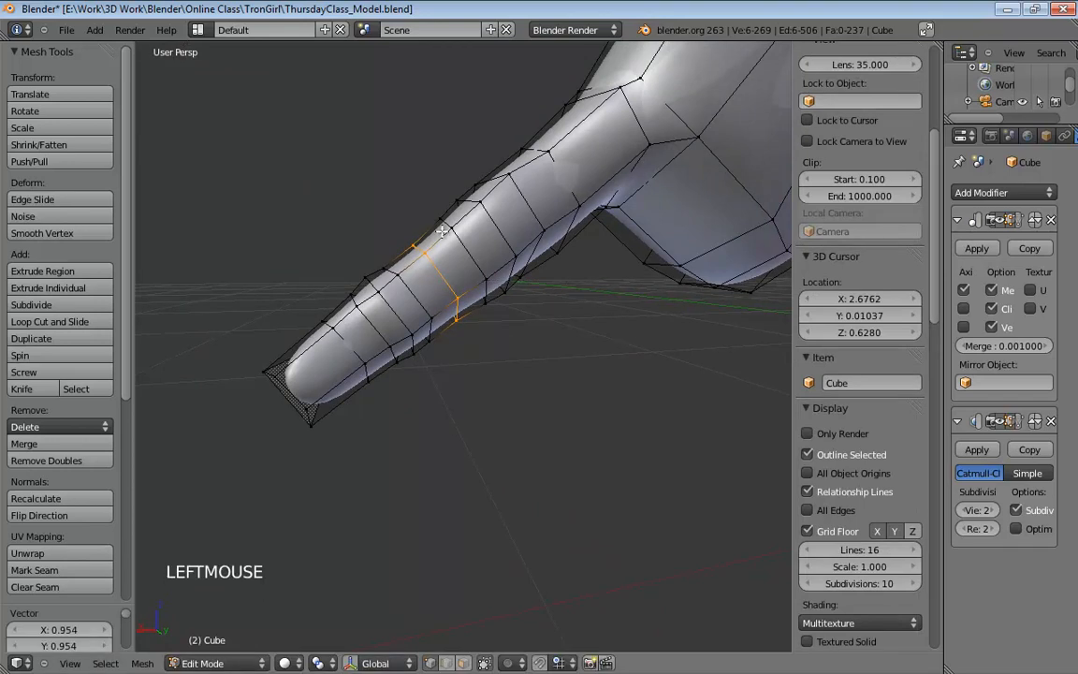
Move the +Y side edge of the middle segment's new loop about -0.001 along X and -0.0037 along Y.
{"action": "middle_click_drag", "start_coordinate": [531, 375], "coordinate": [716, 451]}
{"action": "left_click", "coordinate": [465, 311]}
{"action": "left_click", "coordinate": [465, 315], "text": "shift"}
{"action": "middle_click_drag", "start_coordinate": [465, 315], "coordinate": [564, 313]}
{"action": "key", "text": "g"}
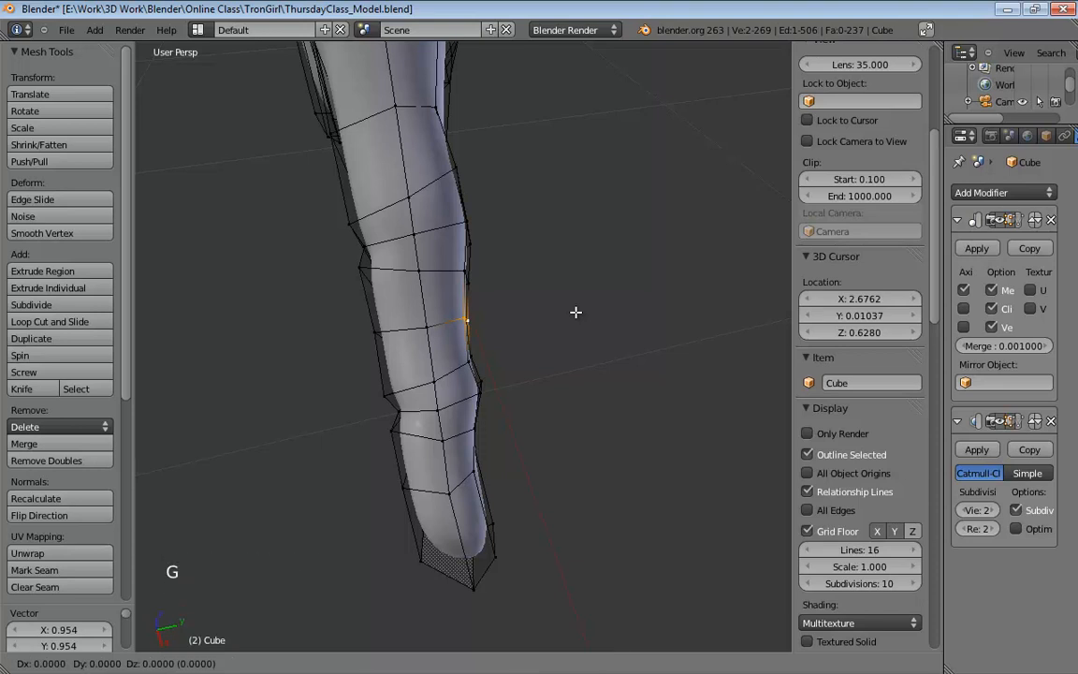
{"action": "left_click", "coordinate": [572, 312]}
Move the -Y side edge of the middle segment's new loop outward about 0.0006 along X and -0.0038 along Y.
{"action": "middle_click_drag", "start_coordinate": [442, 347], "coordinate": [384, 357]}
{"action": "left_click", "coordinate": [393, 348]}
{"action": "left_click", "coordinate": [446, 322], "text": "shift"}
{"action": "middle_click_drag", "start_coordinate": [445, 322], "coordinate": [536, 331]}
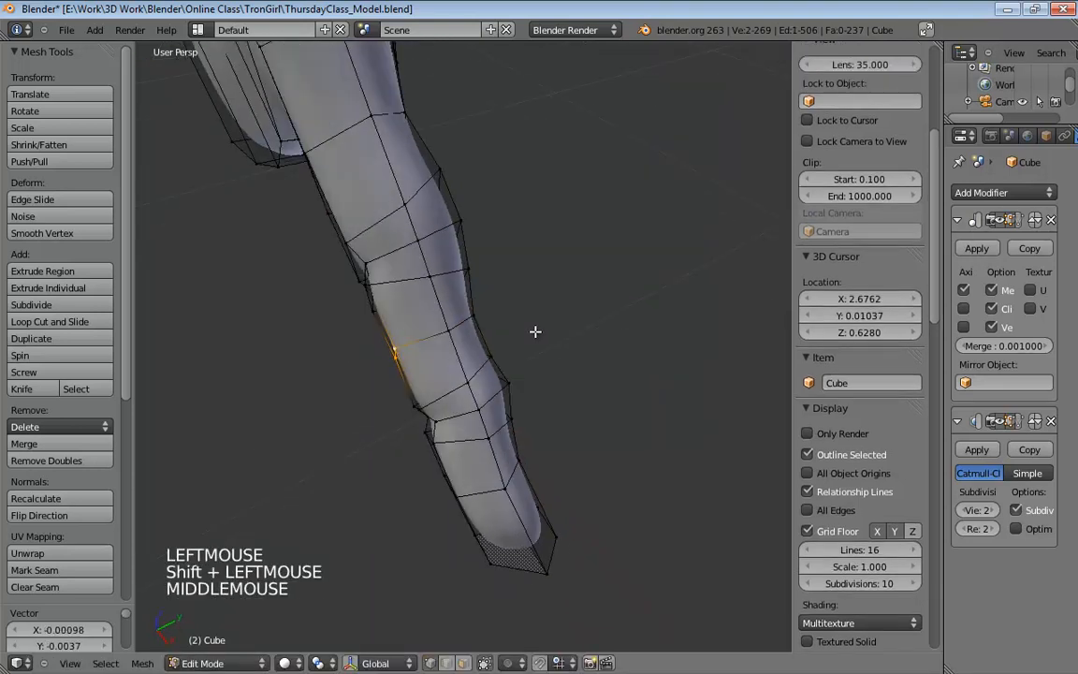
{"action": "key", "text": "g"}
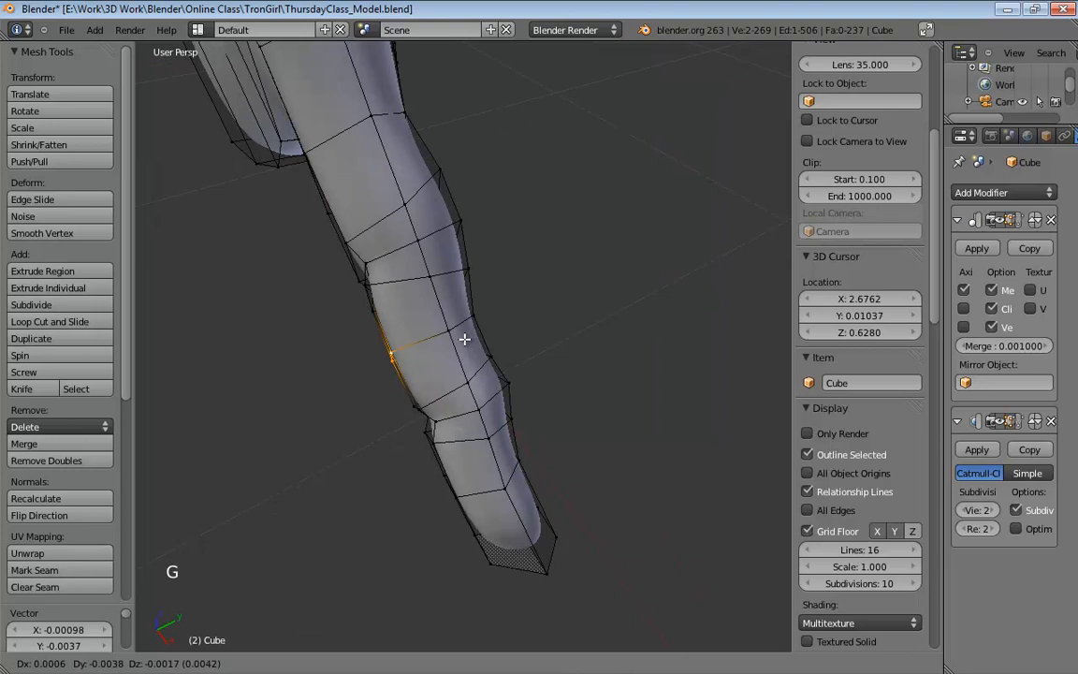
{"action": "left_click", "coordinate": [466, 340]}
Select the two +Y side faces on each finger segment and examine the side's shape from several angles.
{"action": "mouse_move", "coordinate": [582, 362]}
{"action": "middle_mouse_down"}
{"action": "mouse_move", "coordinate": [450, 281]}
{"action": "mouse_move", "coordinate": [354, 241]}
{"action": "mouse_move", "coordinate": [337, 263]}
{"action": "mouse_move", "coordinate": [404, 253]}
{"action": "mouse_move", "coordinate": [524, 366]}
{"action": "mouse_move", "coordinate": [540, 329]}
{"action": "mouse_move", "coordinate": [580, 360]}
{"action": "middle_mouse_up"}
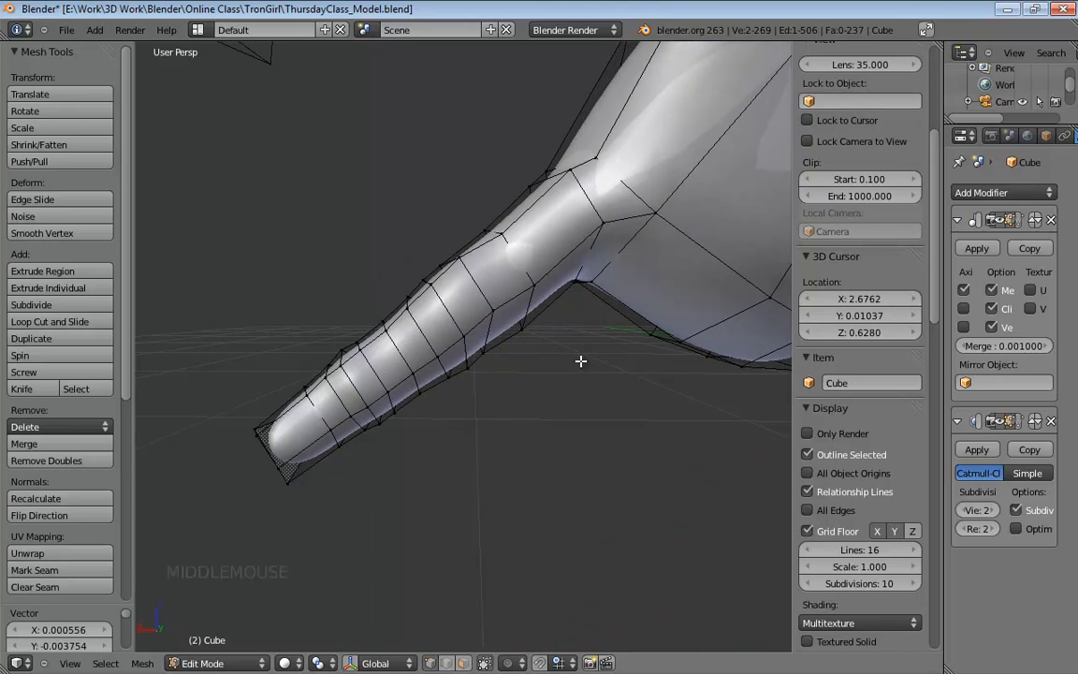
{"action": "middle_click_drag", "start_coordinate": [594, 331], "coordinate": [535, 356], "text": "shift"}
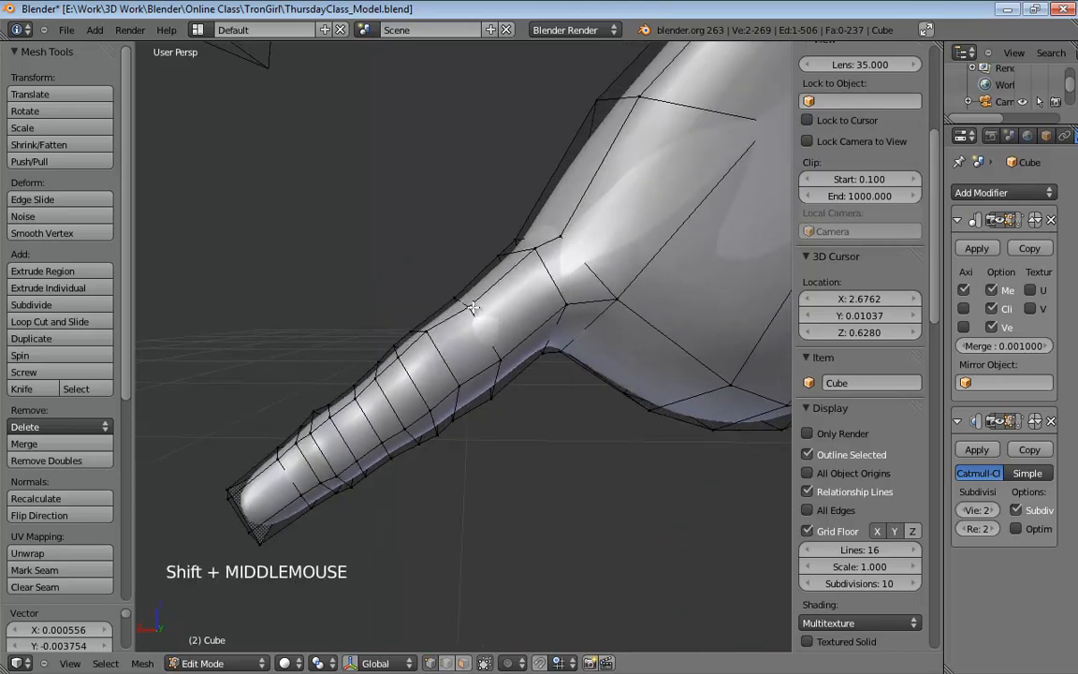
{"action": "key", "text": "ctrl+Tab"}
{"action": "left_click", "coordinate": [518, 305]}
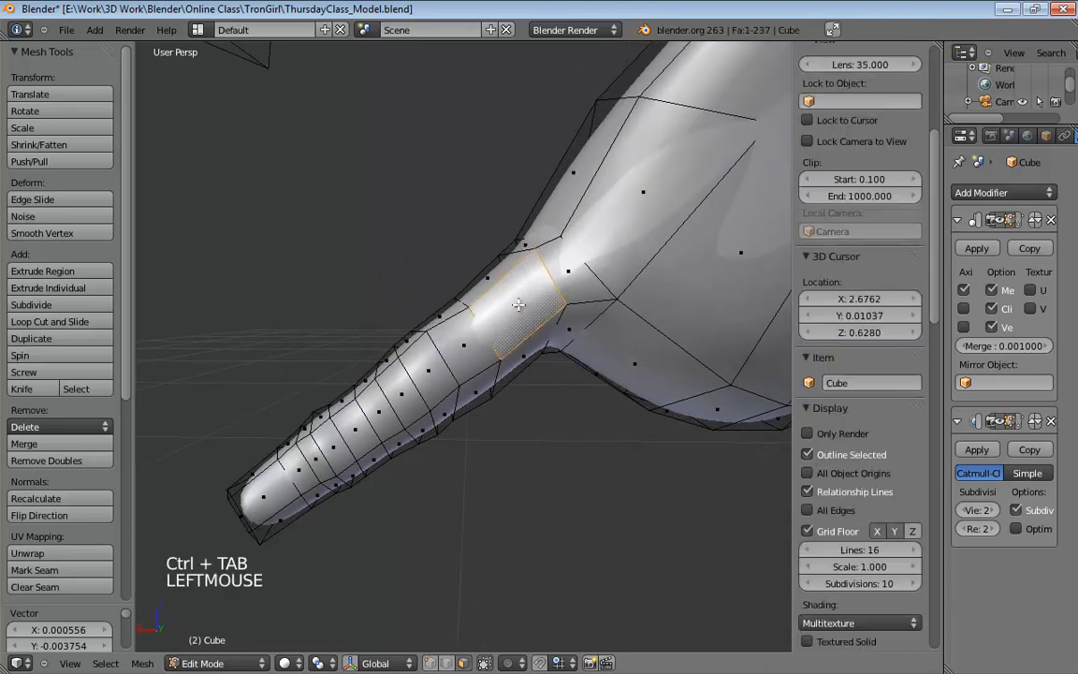
{"action": "middle_click_drag", "start_coordinate": [511, 486], "coordinate": [426, 440]}
{"action": "left_click", "coordinate": [463, 345], "text": "shift"}
{"action": "left_click", "coordinate": [382, 419], "text": "shift"}
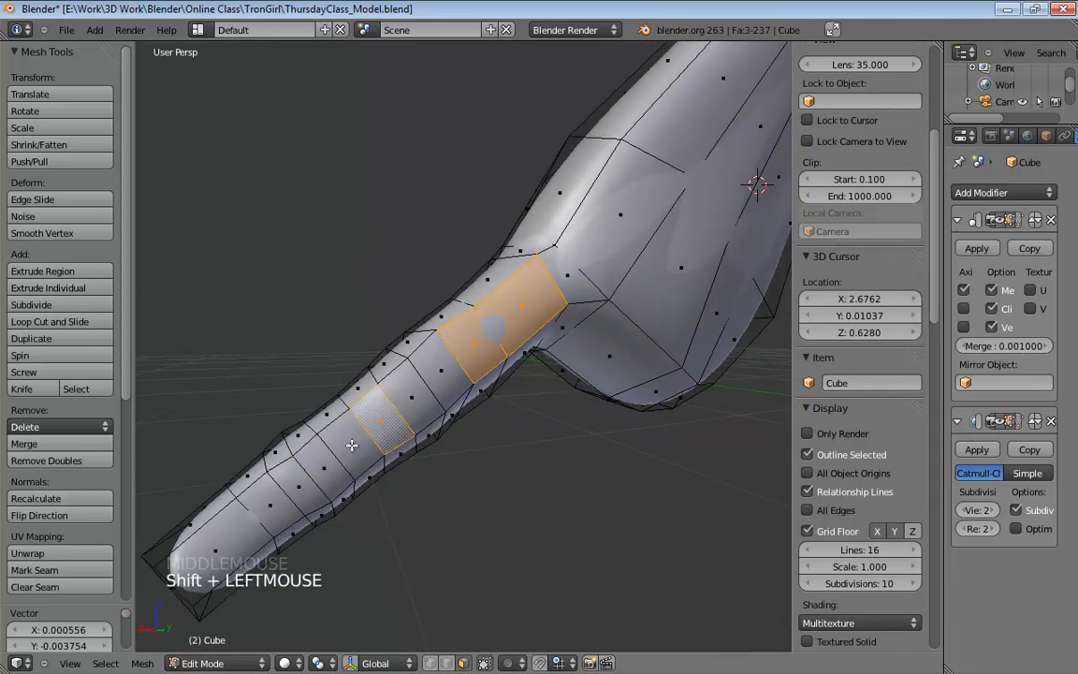
{"action": "left_click", "coordinate": [352, 440], "text": "shift"}
{"action": "left_click", "coordinate": [245, 463], "text": "shift"}
{"action": "left_click", "coordinate": [214, 485], "text": "shift"}
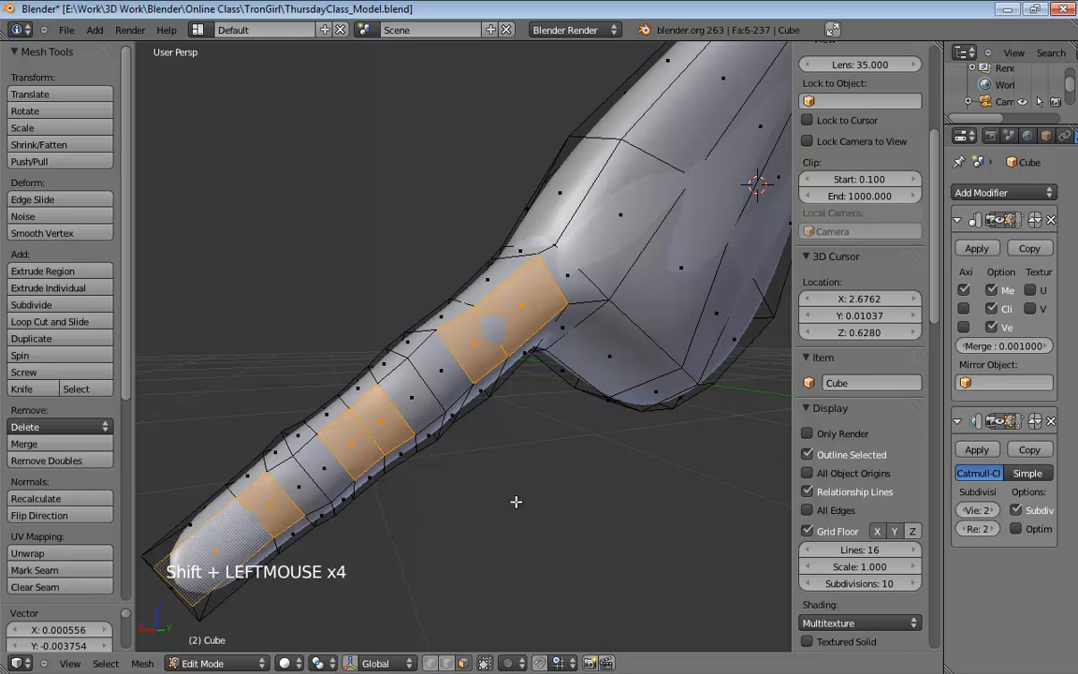
{"action": "middle_click_drag", "start_coordinate": [515, 501], "coordinate": [554, 510]}
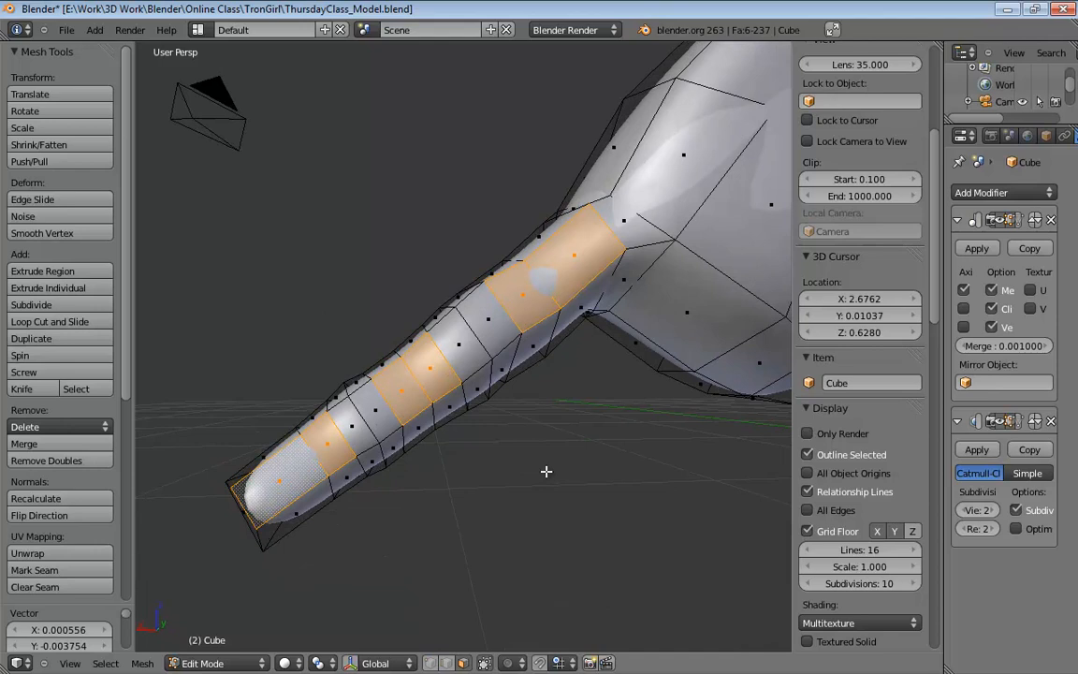
{"action": "middle_click_drag", "start_coordinate": [586, 468], "coordinate": [600, 464]}
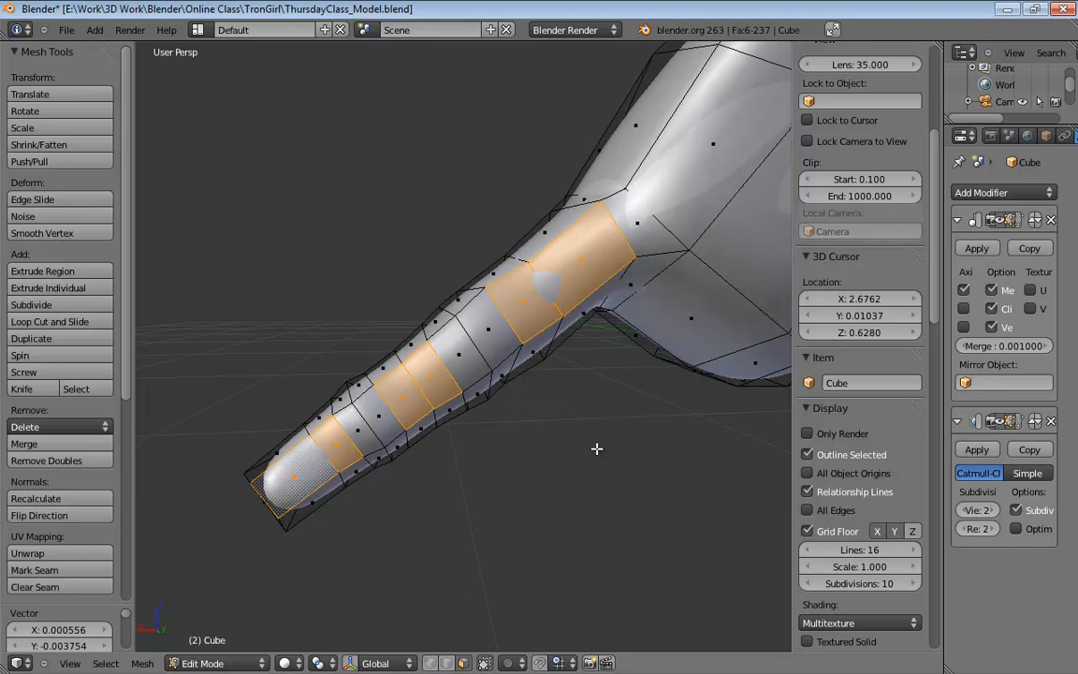
{"action": "middle_click_drag", "start_coordinate": [579, 414], "coordinate": [423, 375]}
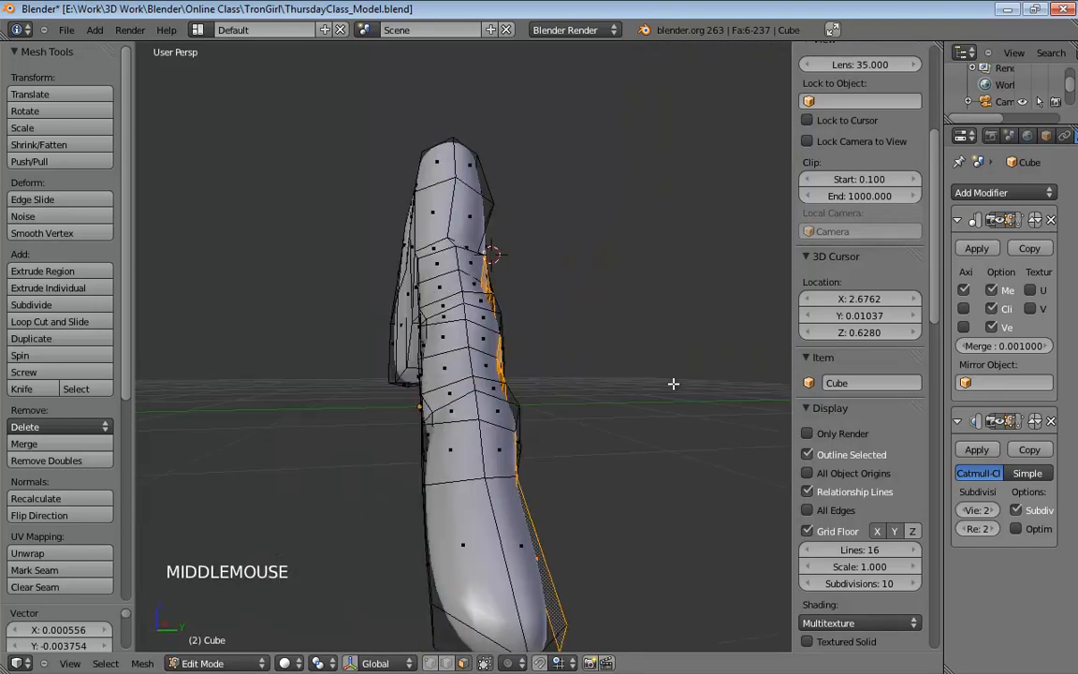
{"action": "middle_click_drag", "start_coordinate": [695, 413], "coordinate": [508, 429]}
{"action": "middle_click_drag", "start_coordinate": [573, 367], "coordinate": [619, 474]}
Move the +Y side vertices of the knuckle segment's base, middle loop and first-joint edge toward the side's centreline to narrow it.
{"action": "key", "text": "ctrl+Tab"}
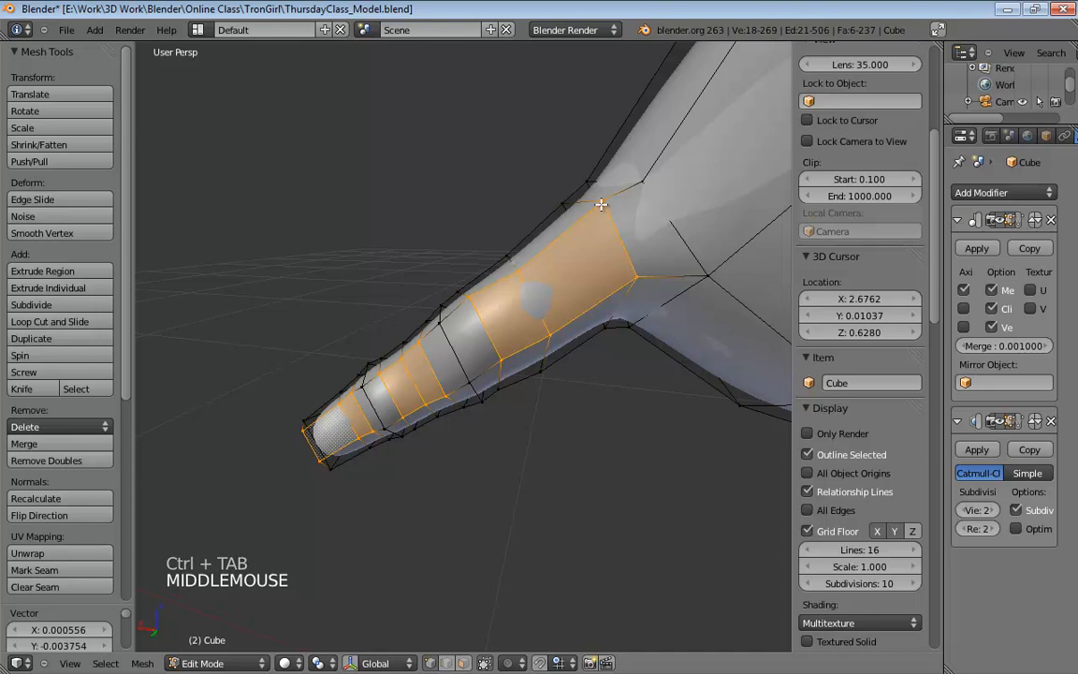
{"action": "left_click", "coordinate": [607, 201]}
{"action": "left_click", "coordinate": [604, 234]}
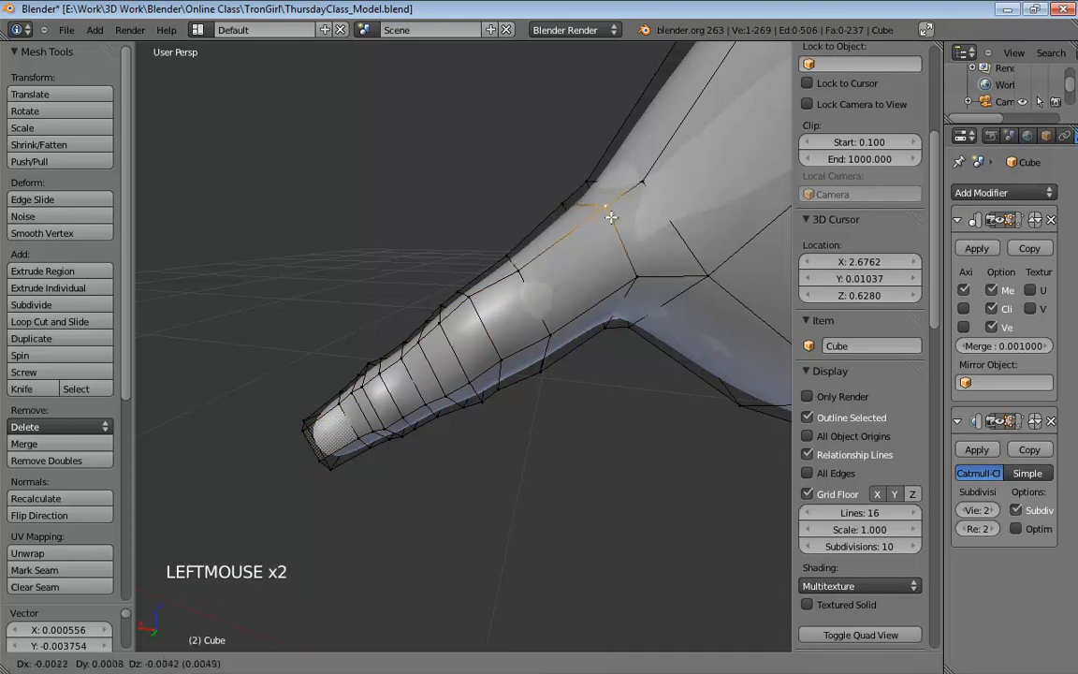
{"action": "left_click", "coordinate": [519, 275]}
{"action": "left_click", "coordinate": [543, 321]}
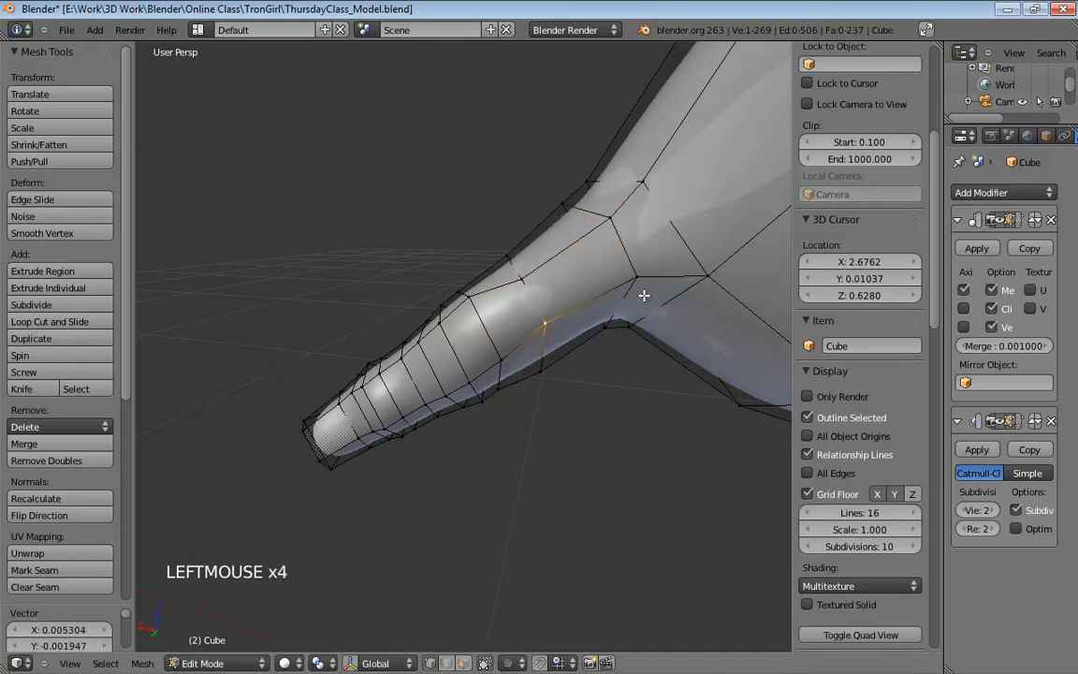
{"action": "left_click_drag", "start_coordinate": [635, 275], "coordinate": [628, 257]}
{"action": "middle_click_drag", "start_coordinate": [542, 422], "coordinate": [601, 419], "text": "shift"}
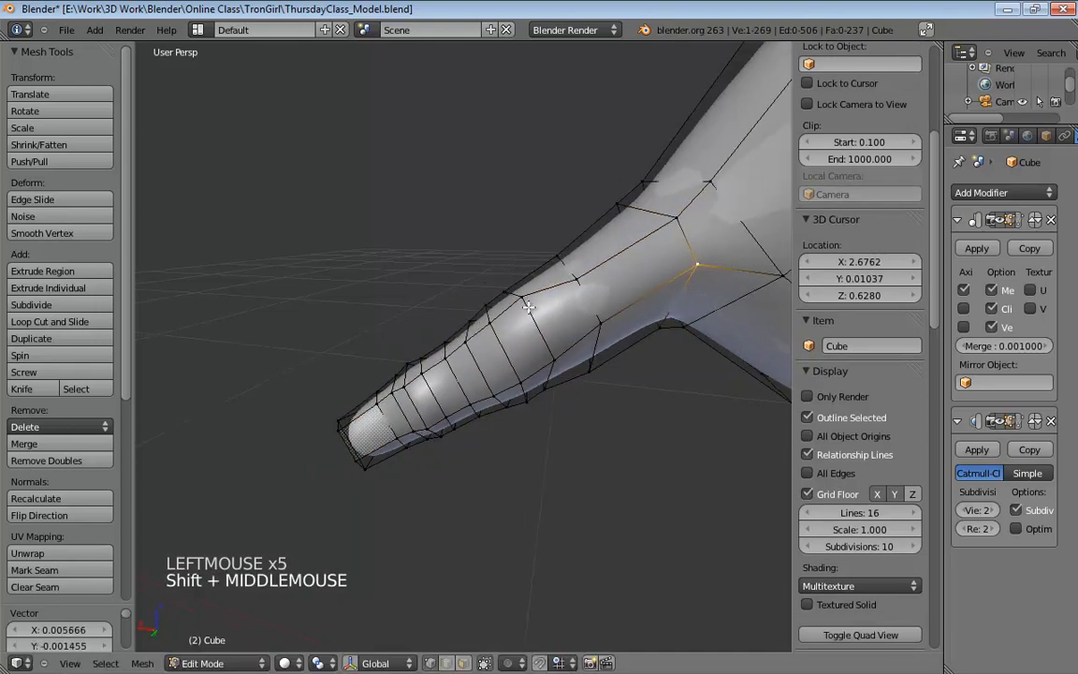
{"action": "left_click_drag", "start_coordinate": [526, 305], "coordinate": [546, 346]}
Scale the +Y side edge where the first joint meets the middle segment to about 0.814.
{"action": "middle_click_drag", "start_coordinate": [570, 414], "coordinate": [580, 402], "text": "shift"}
{"action": "middle_click_drag", "start_coordinate": [580, 403], "coordinate": [612, 373]}
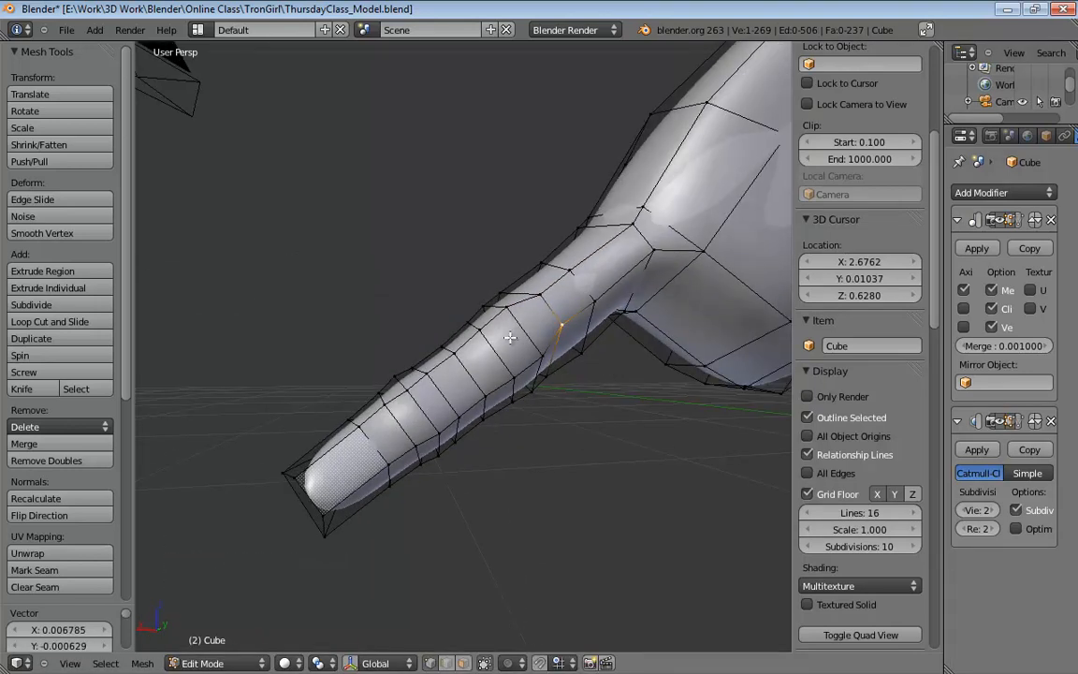
{"action": "key", "text": "ctrl+Tab"}
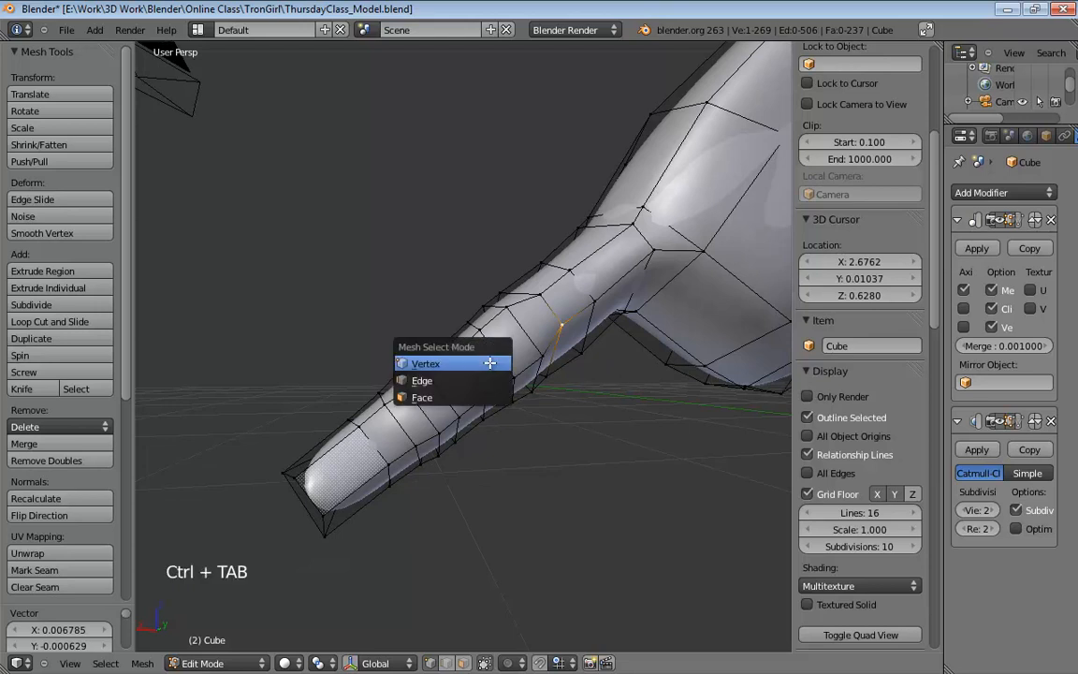
{"action": "key", "text": "ctrl+Tab"}
{"action": "key", "text": "e"}
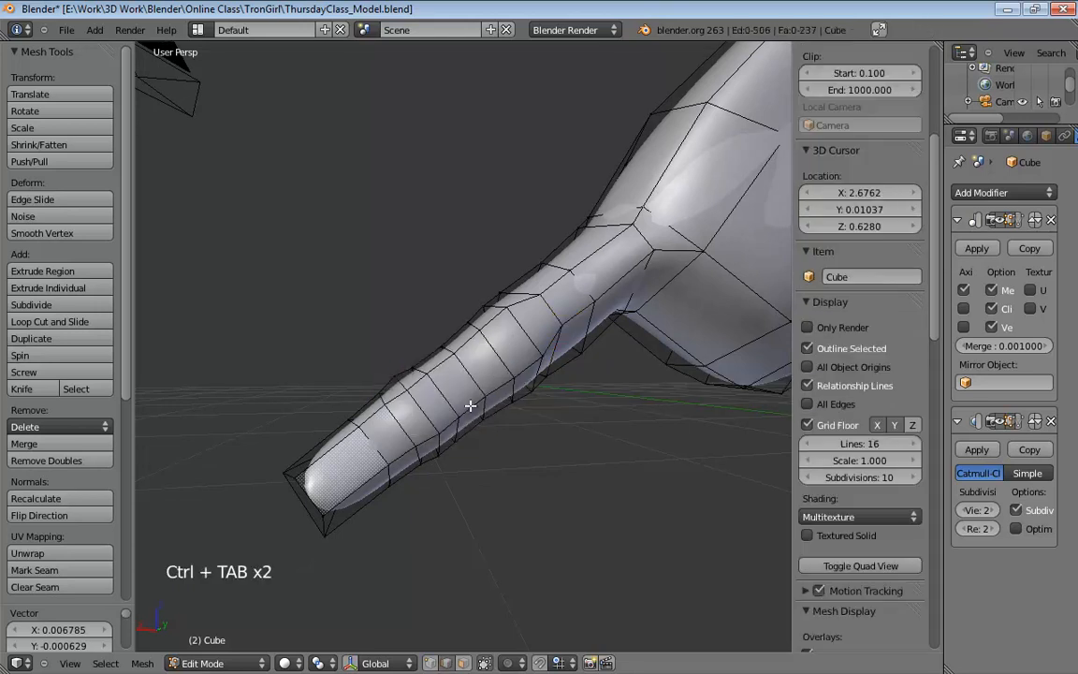
{"action": "left_click", "coordinate": [492, 350]}
{"action": "middle_click_drag", "start_coordinate": [573, 414], "coordinate": [586, 432]}
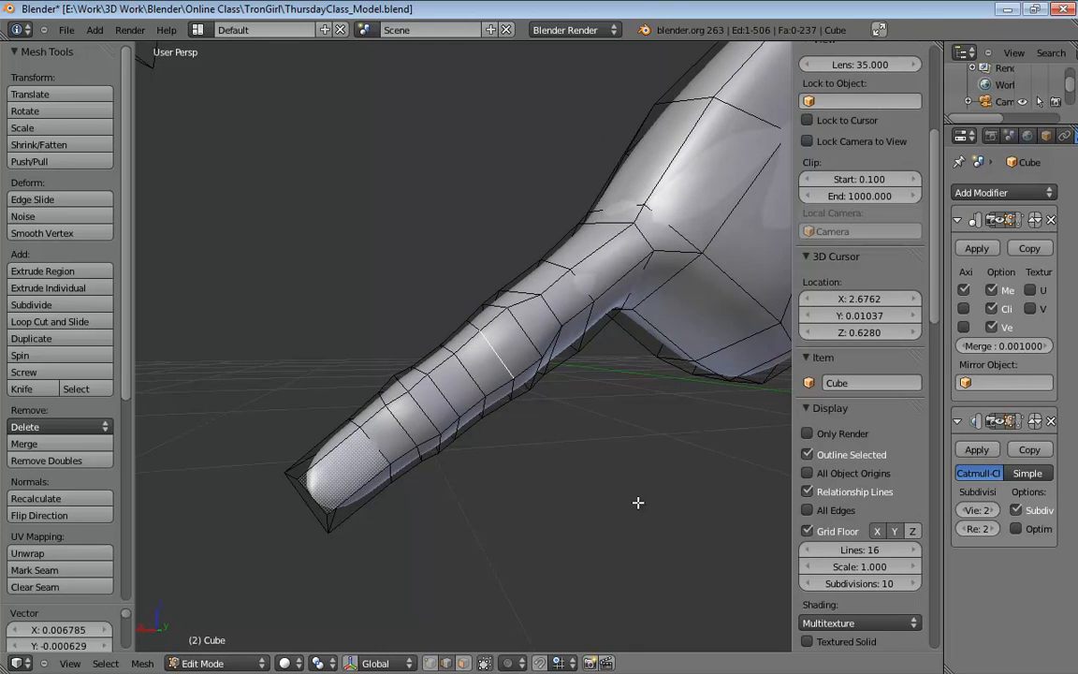
{"action": "key", "text": "s"}
{"action": "left_click", "coordinate": [510, 435]}
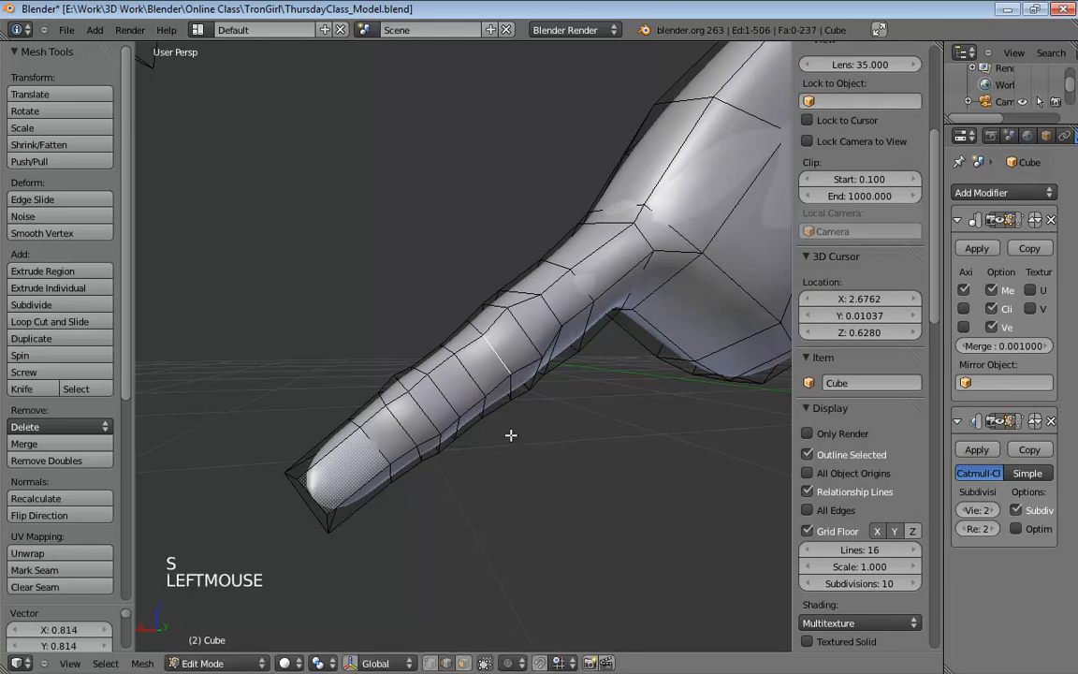
Scale down four successive edge loops along the finger toward the tip by about 0.73, 0.89, 0.76 and 0.81.
{"action": "left_click", "coordinate": [472, 383]}
{"action": "key", "text": "s"}
{"action": "left_click", "coordinate": [526, 433]}
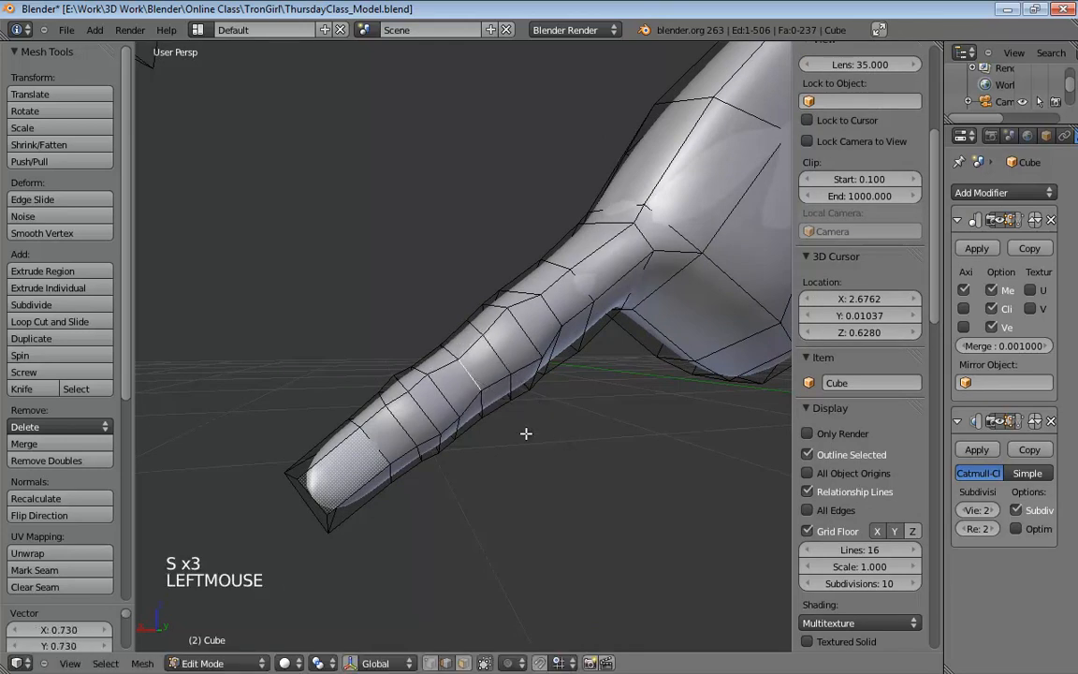
{"action": "left_click", "coordinate": [452, 405]}
{"action": "key", "text": "s"}
{"action": "left_click", "coordinate": [527, 433]}
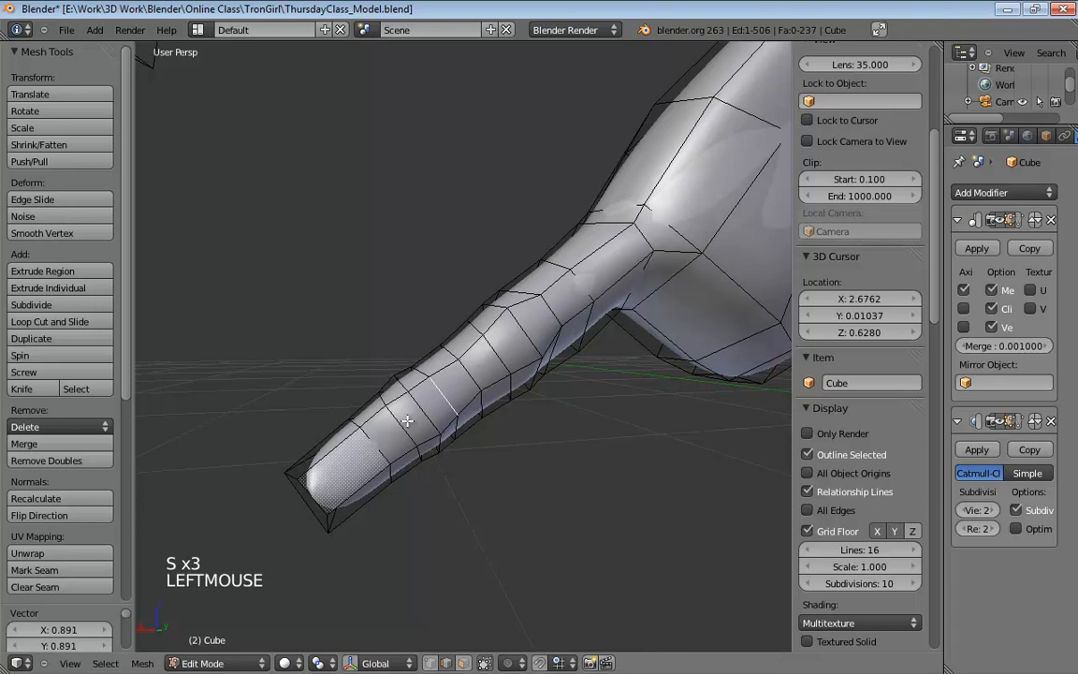
{"action": "left_click", "coordinate": [421, 436]}
{"action": "key", "text": "s"}
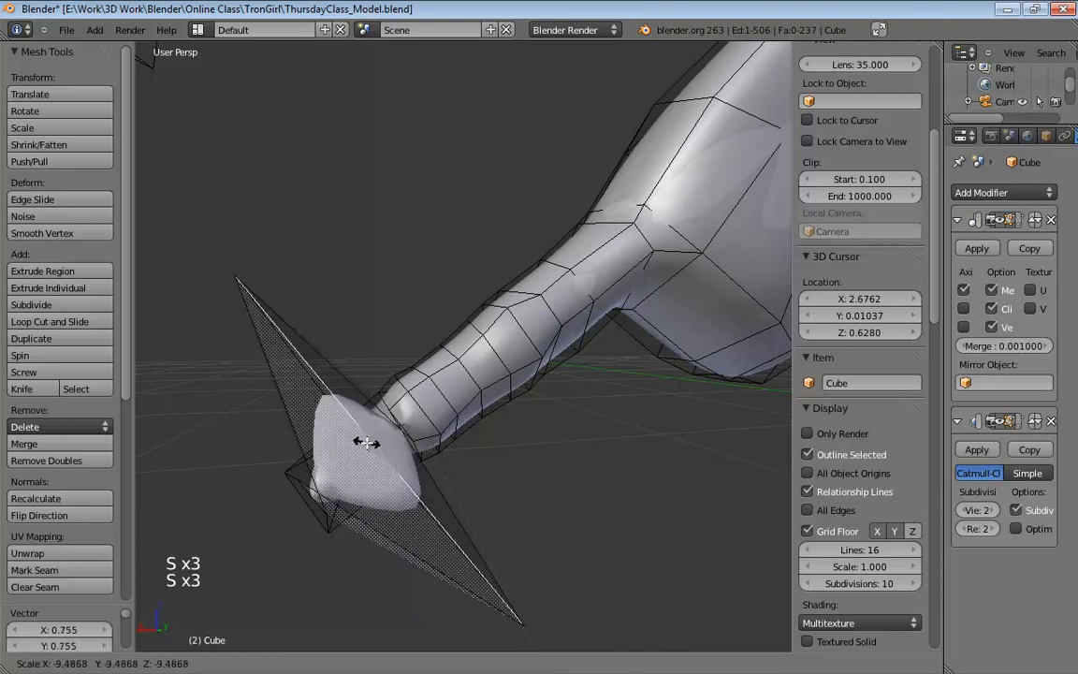
{"action": "right_click", "coordinate": [548, 525]}
{"action": "key", "text": "s"}
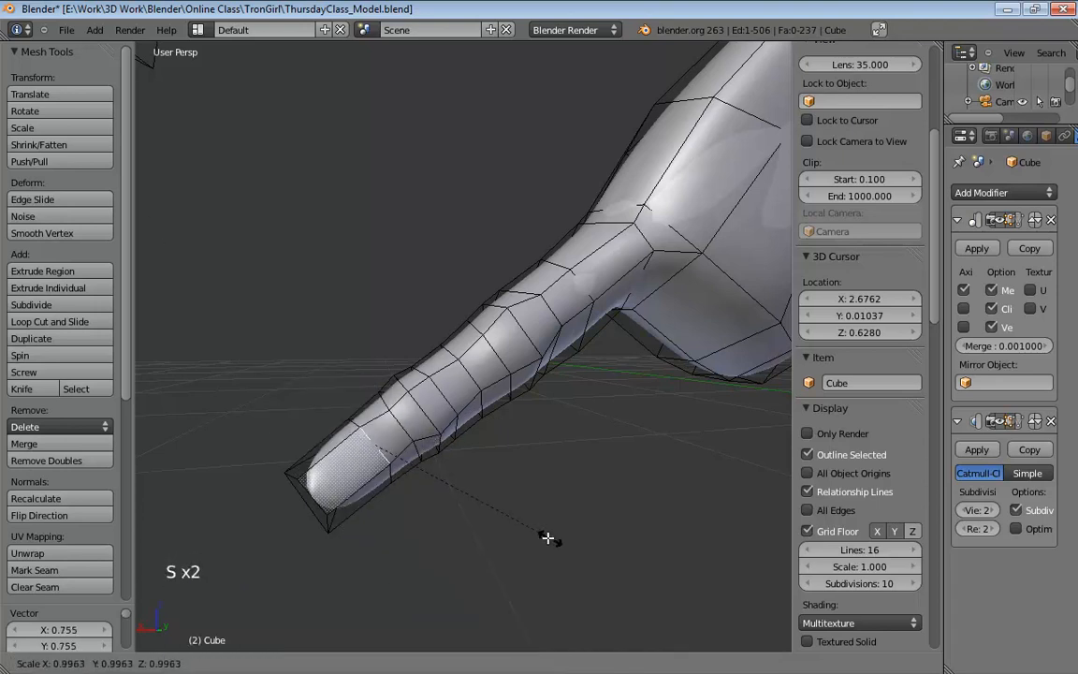
{"action": "left_click", "coordinate": [515, 527]}
Try to scale the end edge loop at the fingertip.
{"action": "left_click", "coordinate": [316, 515]}
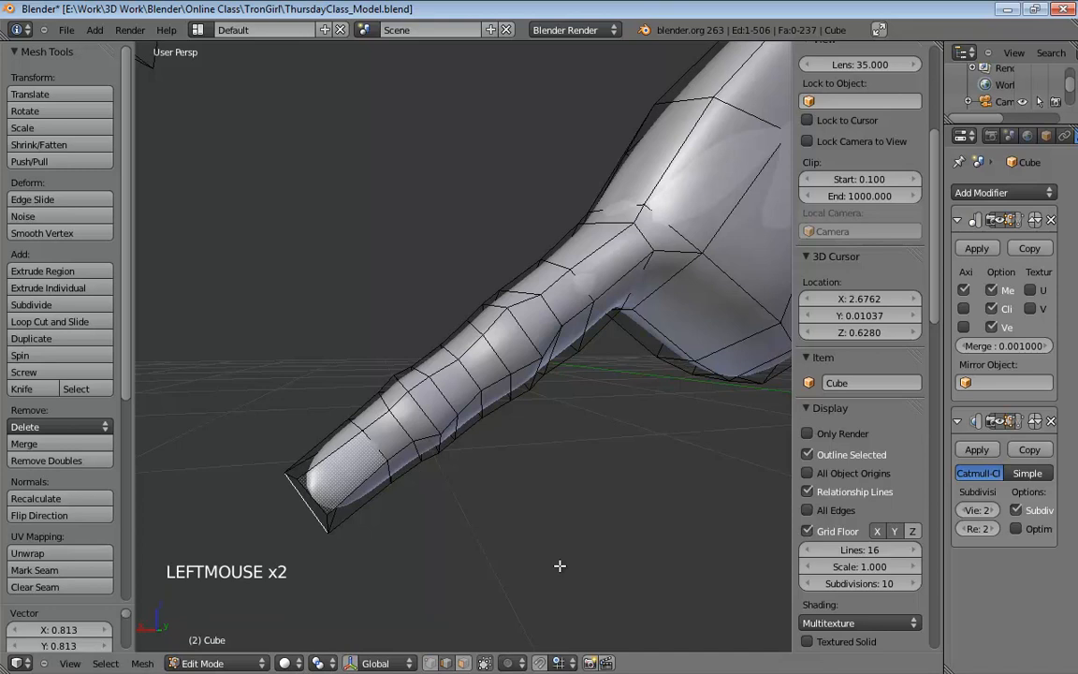
{"action": "key", "text": "s"}
{"action": "left_click", "coordinate": [541, 561]}
{"action": "middle_click_drag", "start_coordinate": [541, 562], "coordinate": [611, 433]}
{"action": "key", "text": "ctrl+z"}
Rescale the selected edges near the fingertip to refine its shape, and preview the hand outside Edit Mode.
{"action": "left_click", "coordinate": [326, 468]}
{"action": "middle_click_drag", "start_coordinate": [580, 513], "coordinate": [484, 352]}
{"action": "key", "text": "s"}
{"action": "left_click", "coordinate": [575, 534]}
{"action": "key", "text": "Tab"}
{"action": "scroll", "coordinate": [411, 371], "scroll_direction": "down", "scroll_amount": 3}
{"action": "key", "text": "Tab"}
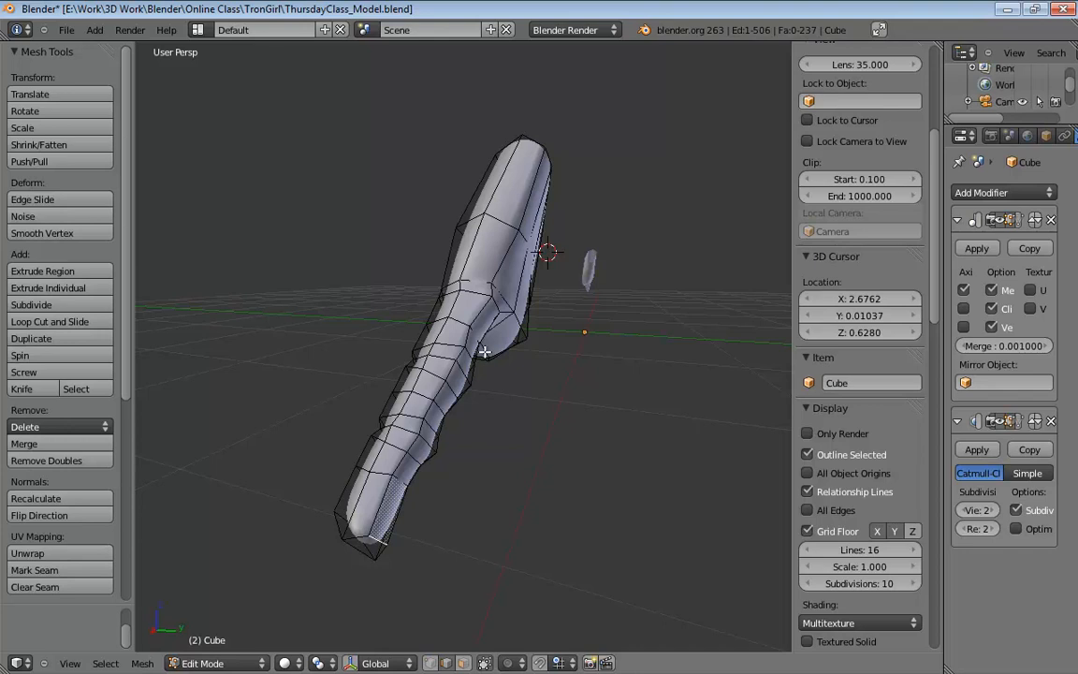
Switch to face selection and select the two faces capping the fingertip.
{"action": "middle_click_drag", "start_coordinate": [485, 352], "coordinate": [440, 382]}
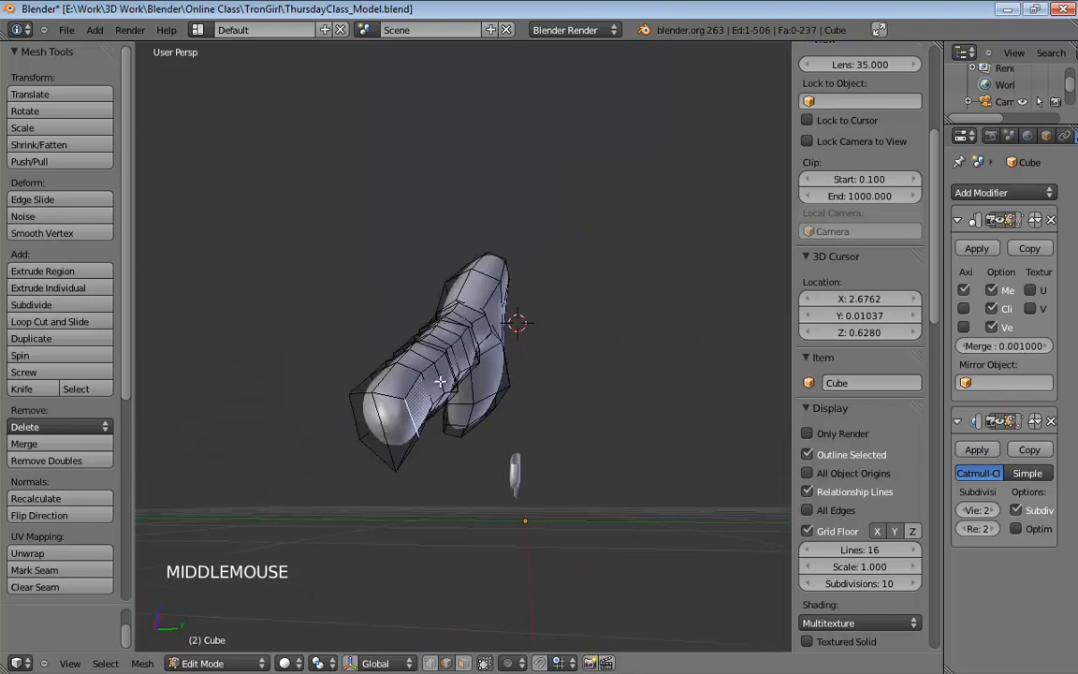
{"action": "key", "text": "ctrl+Tab"}
{"action": "left_click", "coordinate": [392, 419]}
{"action": "left_click", "coordinate": [378, 373], "text": "shift"}
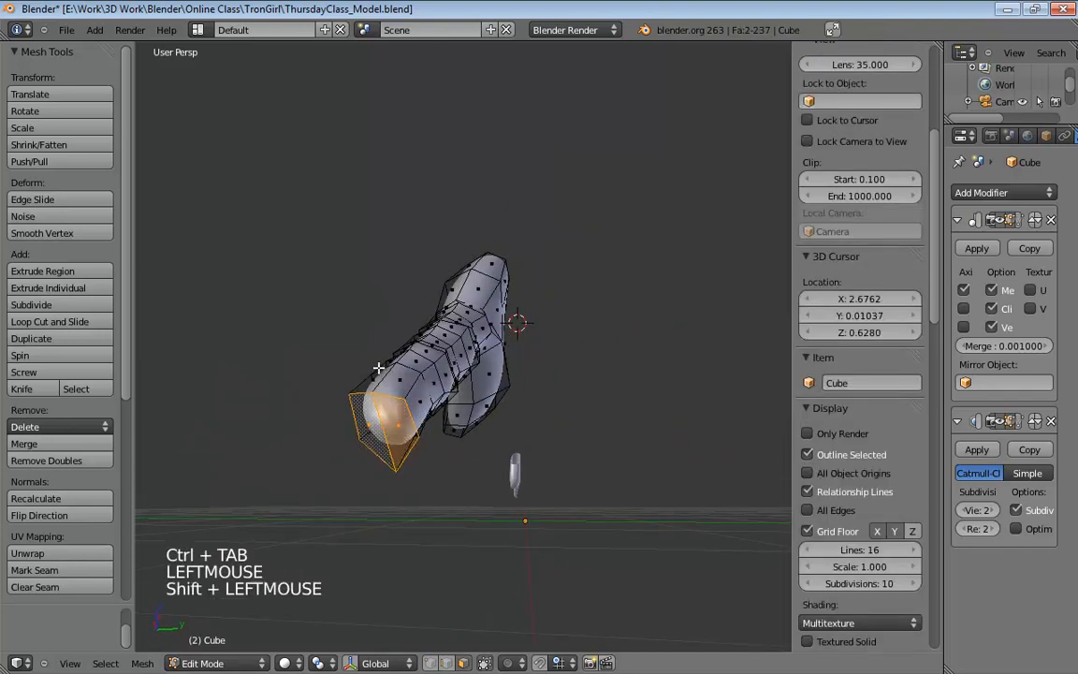
{"action": "middle_click_drag", "start_coordinate": [379, 368], "coordinate": [342, 378]}
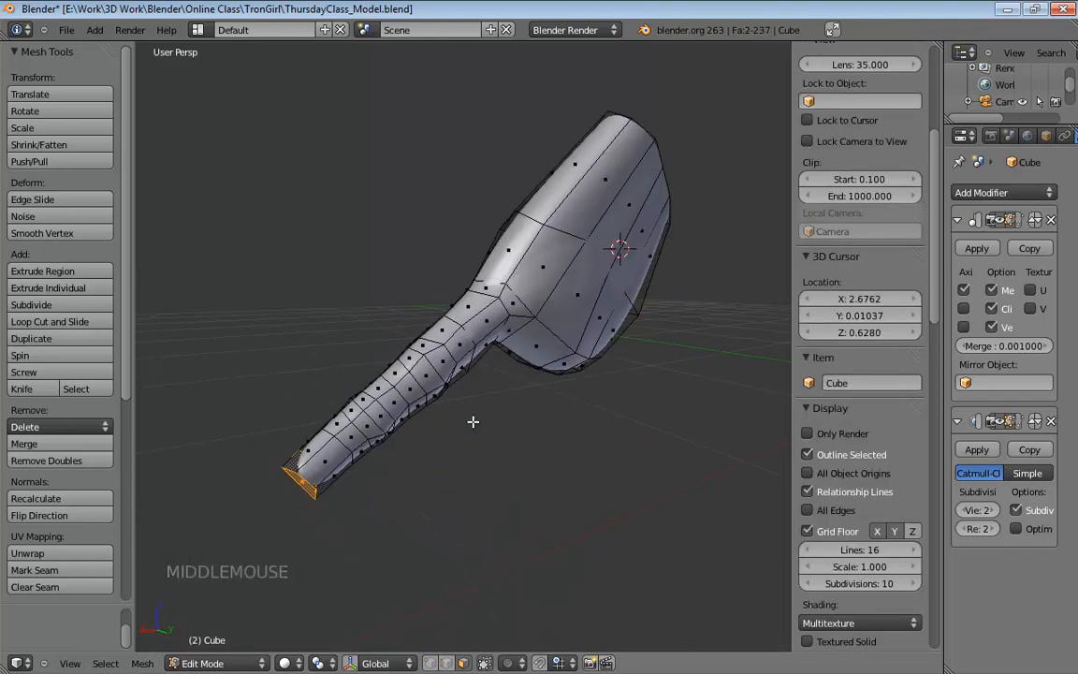
{"action": "middle_click_drag", "start_coordinate": [474, 424], "coordinate": [426, 450]}
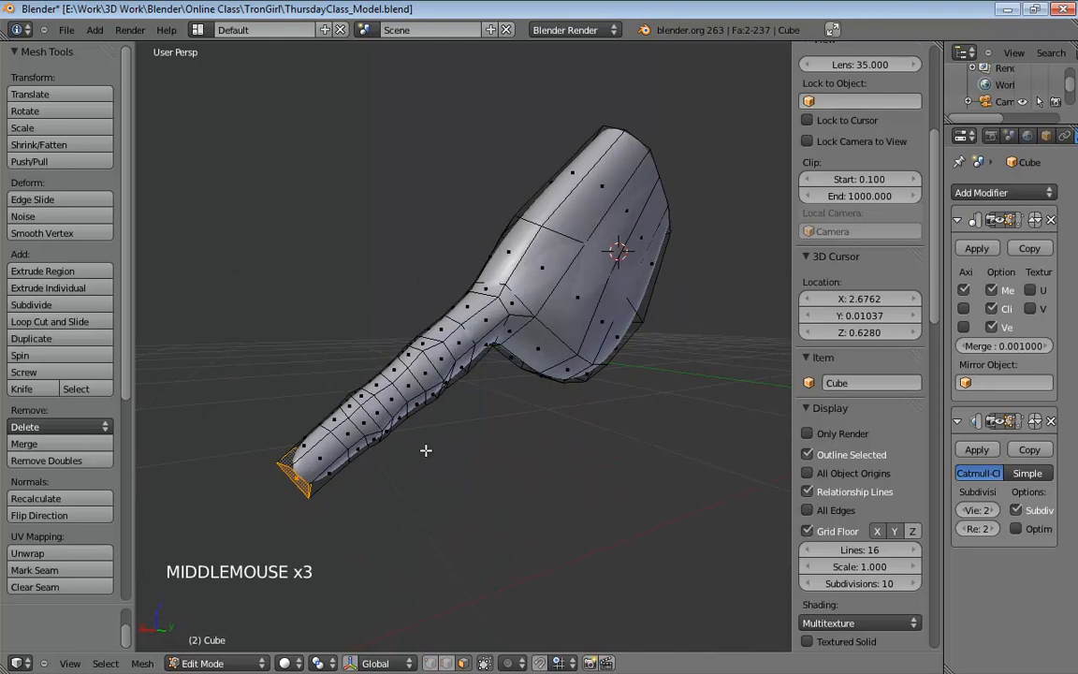
Grow the selection from the fingertip caps to cover the whole finger, stopping short of the faces around its base.
{"action": "key", "text": "ctrl+KP_Add"}
{"action": "key", "text": "ctrl+KP_Add"}
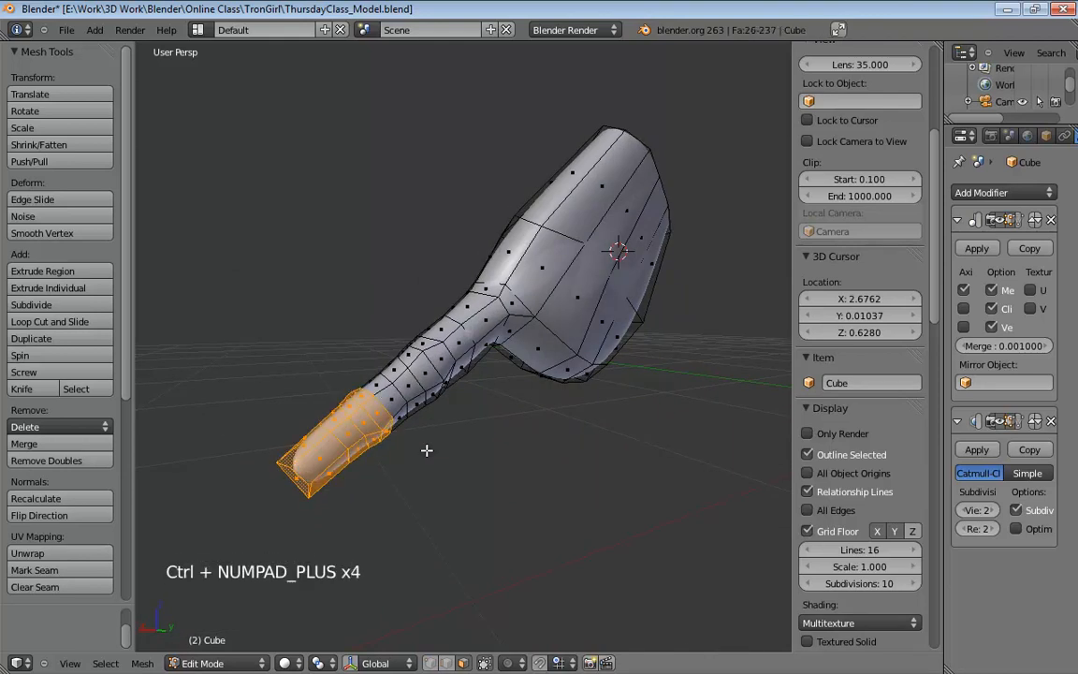
{"action": "key", "text": "ctrl+KP_Add"}
{"action": "key", "text": "ctrl+KP_Add"}
{"action": "key", "text": "ctrl+KP_Add"}
{"action": "key", "text": "ctrl+KP_Add"}
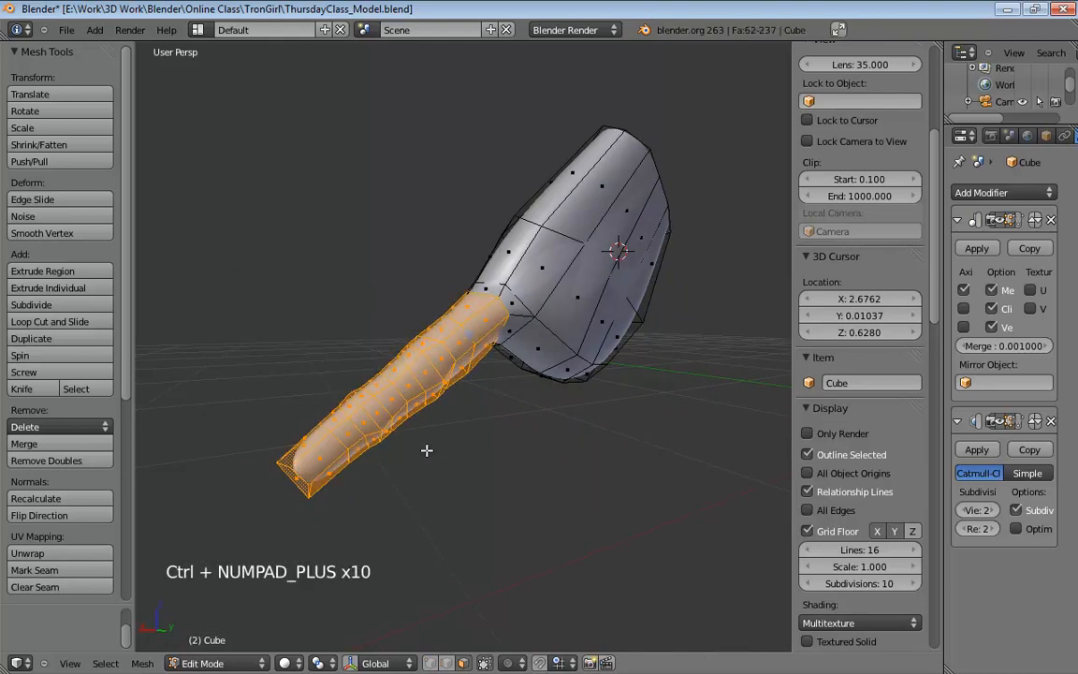
{"action": "middle_click_drag", "start_coordinate": [427, 450], "coordinate": [493, 387]}
{"action": "key", "text": "ctrl+KP_Add"}
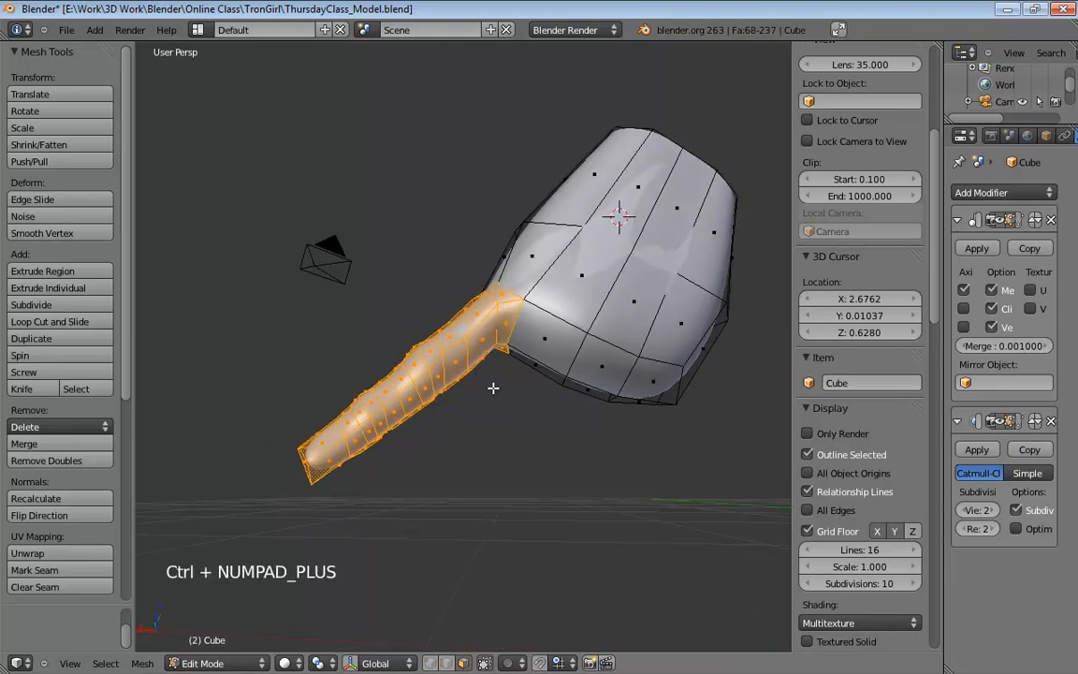
{"action": "key", "text": "ctrl+KP_Subtract"}
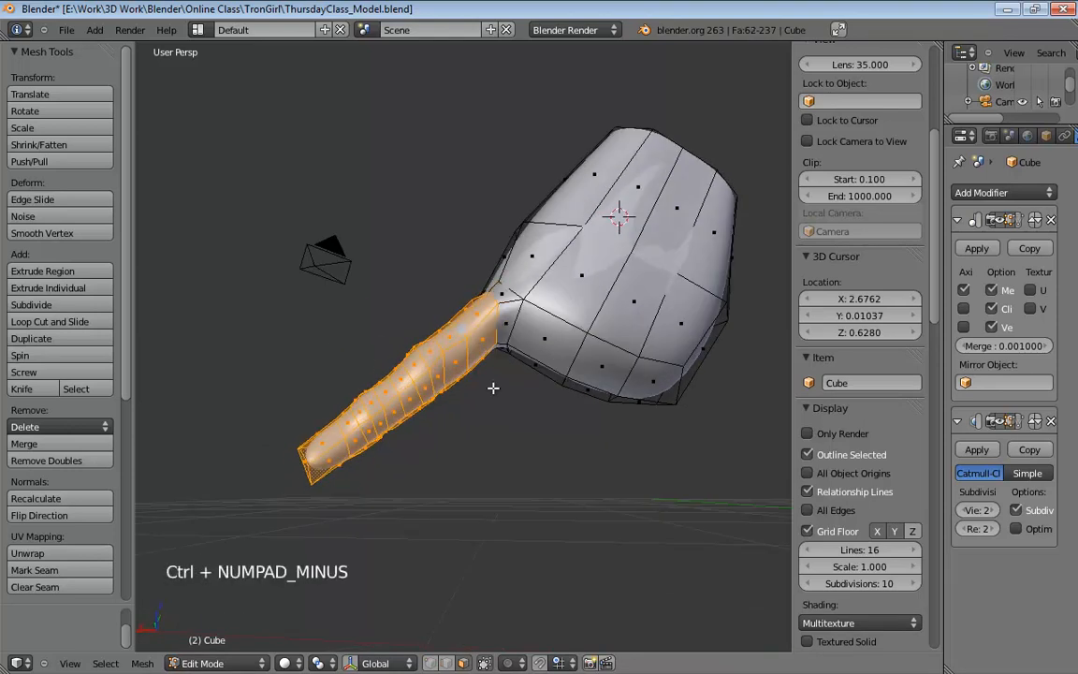
In front orthographic view, duplicate the finger onto the adjacent sketched finger and rotate the copy about 17° to match its outline.
{"action": "middle_click_drag", "start_coordinate": [456, 327], "coordinate": [557, 292]}
{"action": "middle_click_drag", "start_coordinate": [352, 315], "coordinate": [297, 303]}
{"action": "key", "text": "KP_1"}
{"action": "key", "text": "KP_5"}
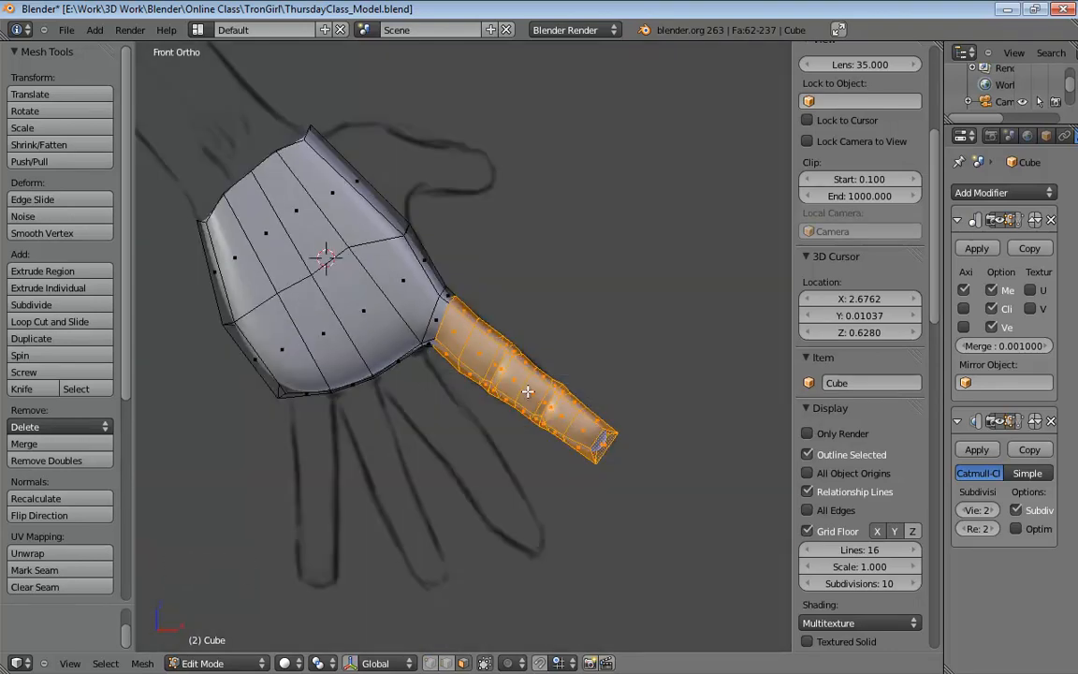
{"action": "key", "text": "shift+d"}
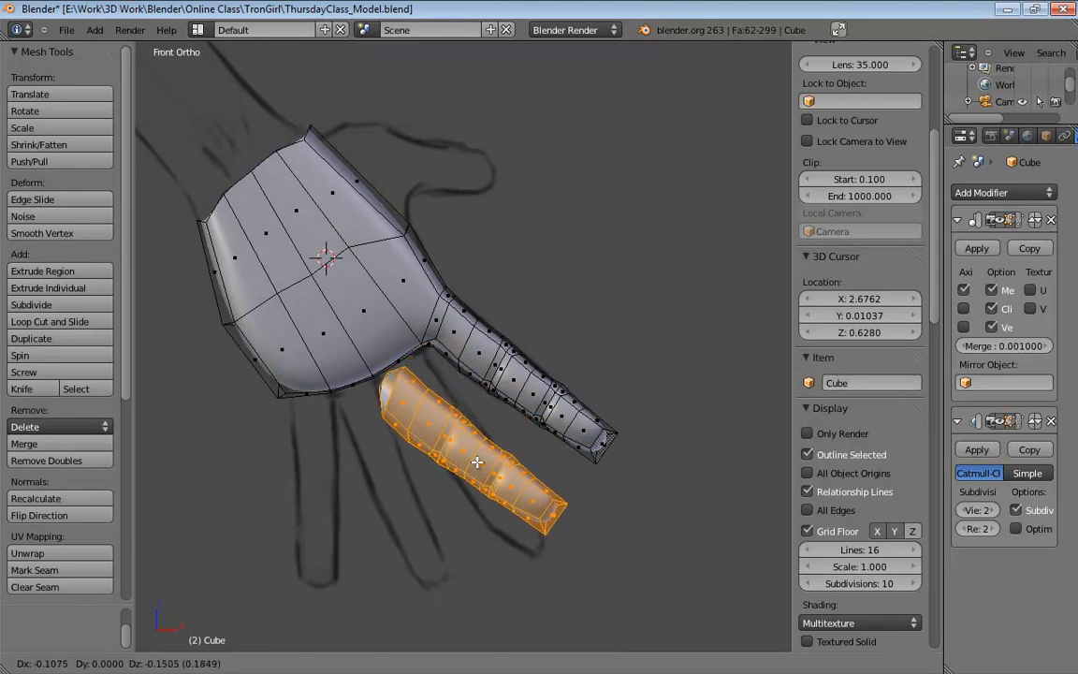
{"action": "left_click", "coordinate": [477, 462]}
{"action": "key", "text": "r"}
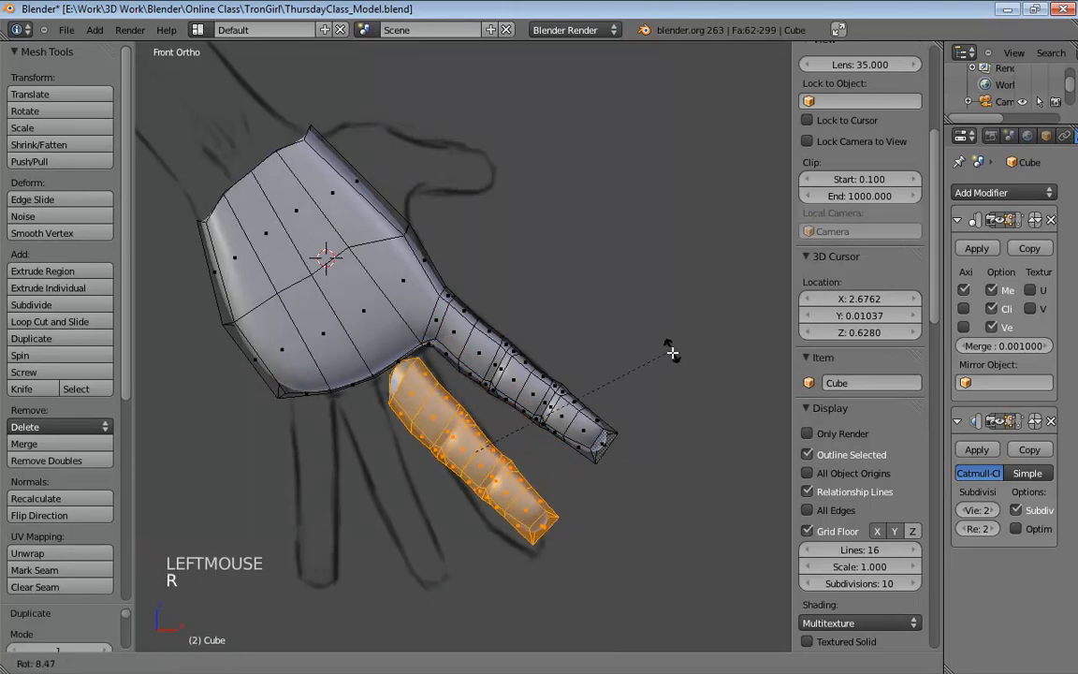
{"action": "left_click", "coordinate": [686, 377]}
{"action": "middle_click_drag", "start_coordinate": [622, 502], "coordinate": [616, 429], "text": "shift"}
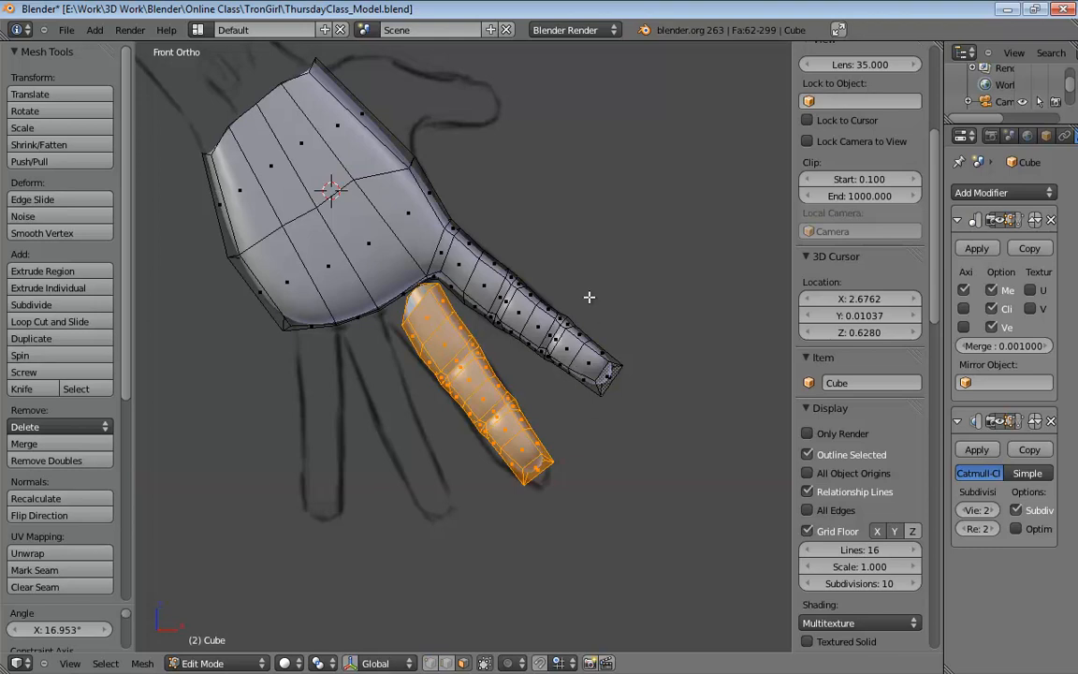
Select the two palm-end faces beside the duplicated finger's base and delete them as faces to open a hole.
{"action": "middle_click_drag", "start_coordinate": [660, 235], "coordinate": [318, 187]}
{"action": "scroll", "coordinate": [686, 378], "scroll_direction": "up", "scroll_amount": 3}
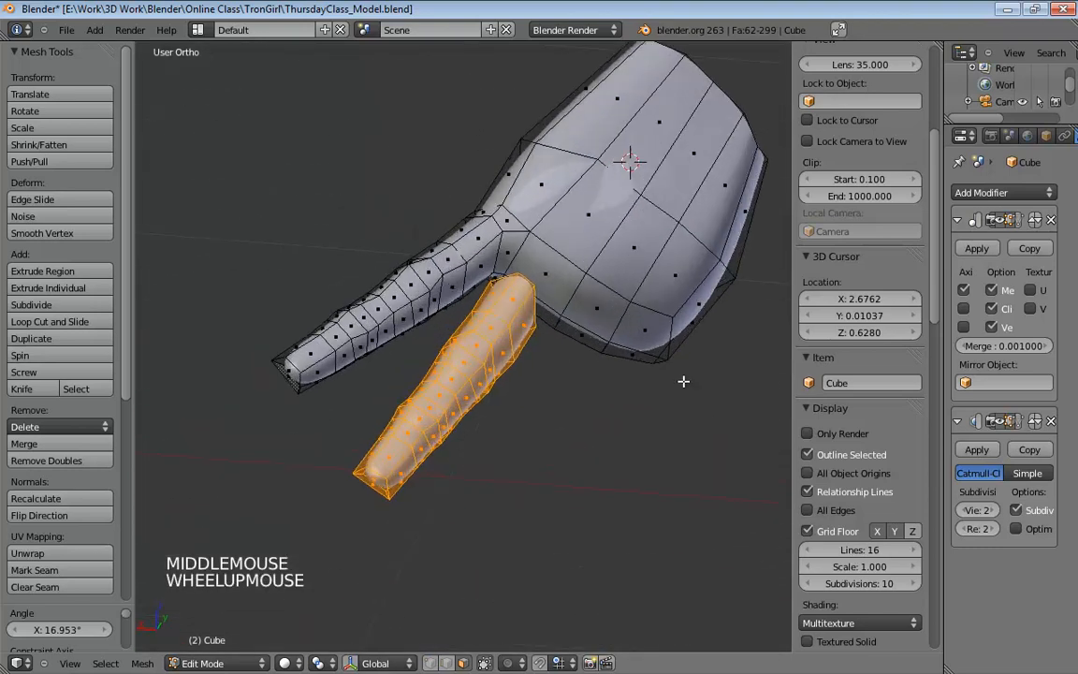
{"action": "middle_click_drag", "start_coordinate": [674, 339], "coordinate": [391, 320], "text": "shift"}
{"action": "key", "text": "KP_5"}
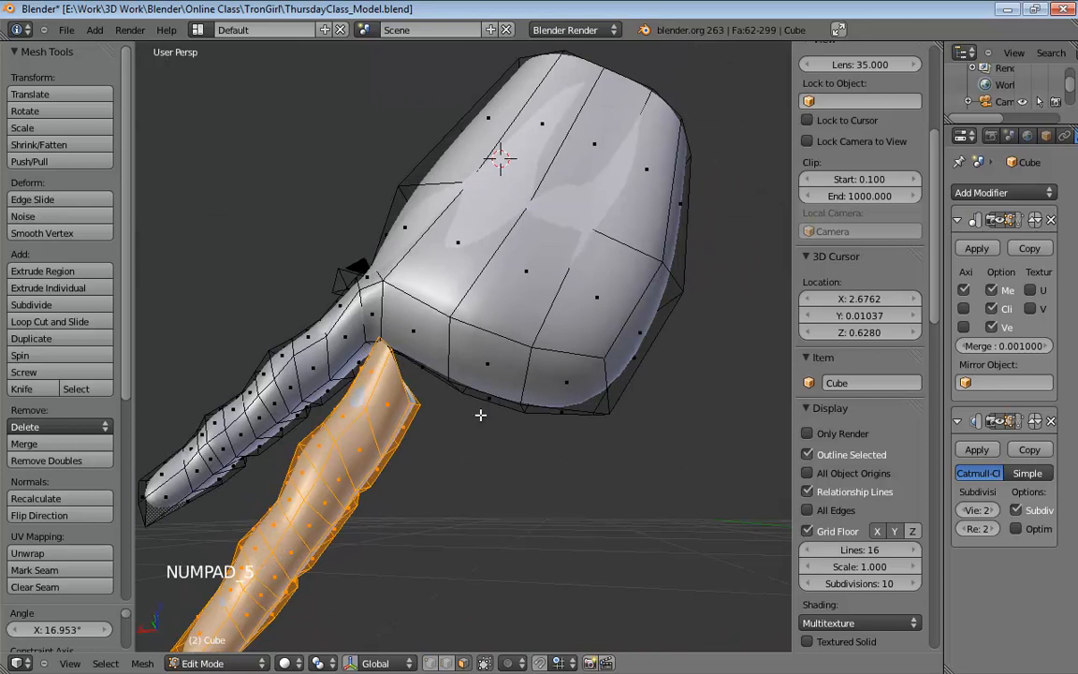
{"action": "middle_click_drag", "start_coordinate": [480, 414], "coordinate": [387, 435]}
{"action": "left_click", "coordinate": [404, 373]}
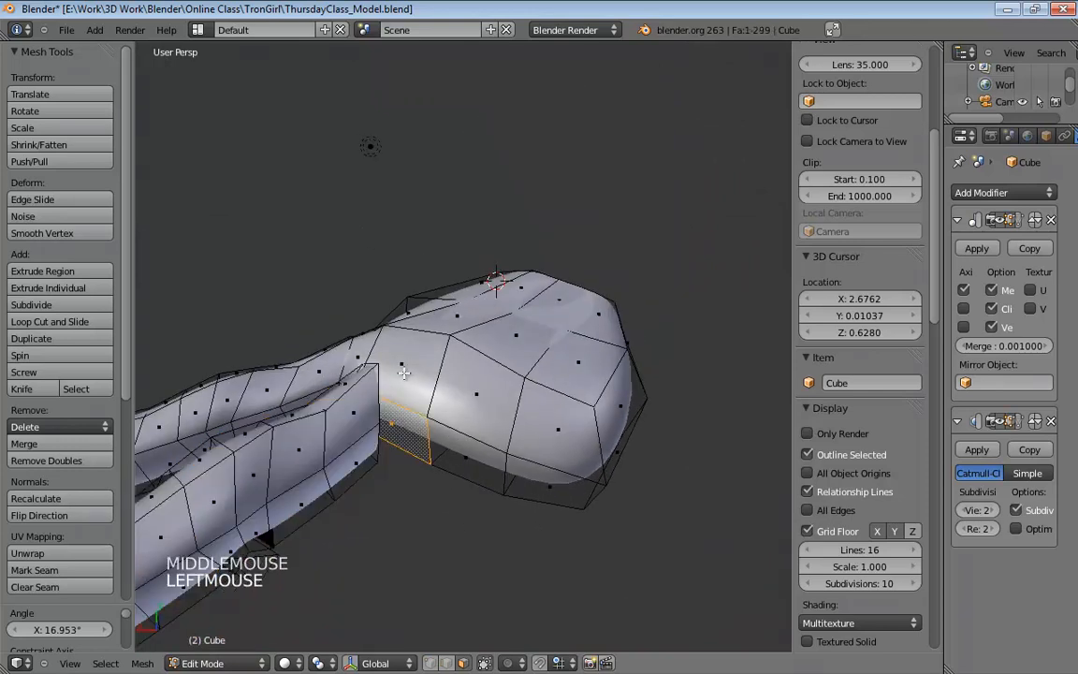
{"action": "left_click", "coordinate": [404, 373], "text": "shift"}
{"action": "middle_click_drag", "start_coordinate": [522, 431], "coordinate": [506, 464]}
{"action": "middle_click_drag", "start_coordinate": [505, 463], "coordinate": [536, 495], "text": "shift"}
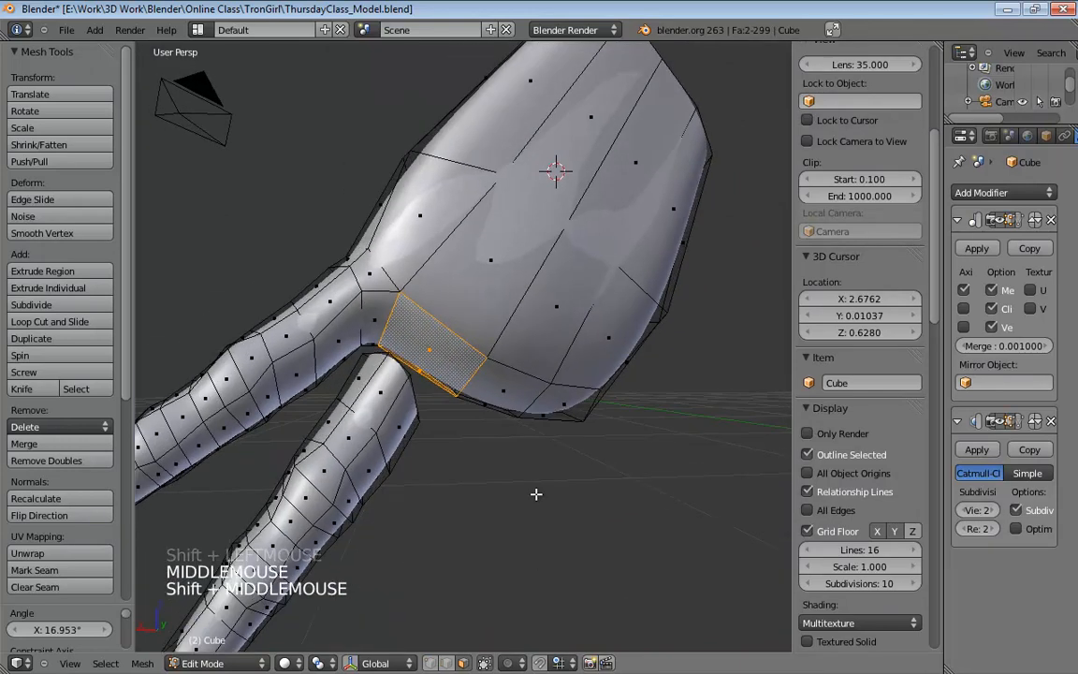
{"action": "key", "text": "x"}
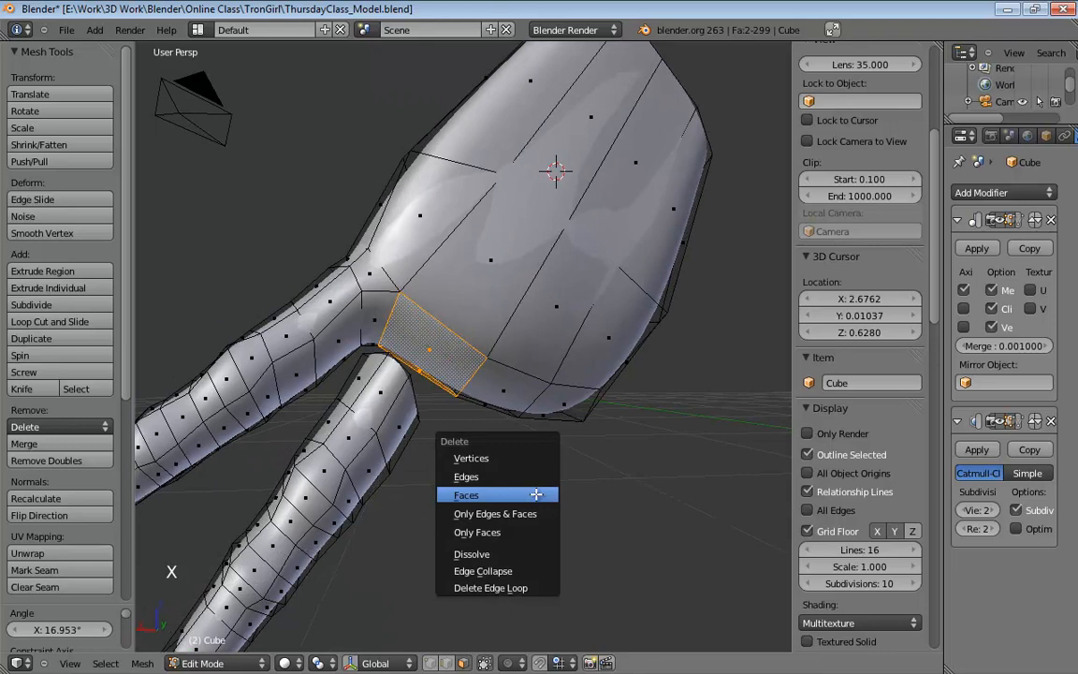
{"action": "left_click", "coordinate": [536, 494]}
Switch to edge selection and fill two adjacent faces joining the palm opening's edge to the duplicated finger's base.
{"action": "mouse_move", "coordinate": [496, 448]}
{"action": "middle_mouse_down"}
{"action": "mouse_move", "coordinate": [479, 400]}
{"action": "mouse_move", "coordinate": [499, 456]}
{"action": "middle_mouse_up"}
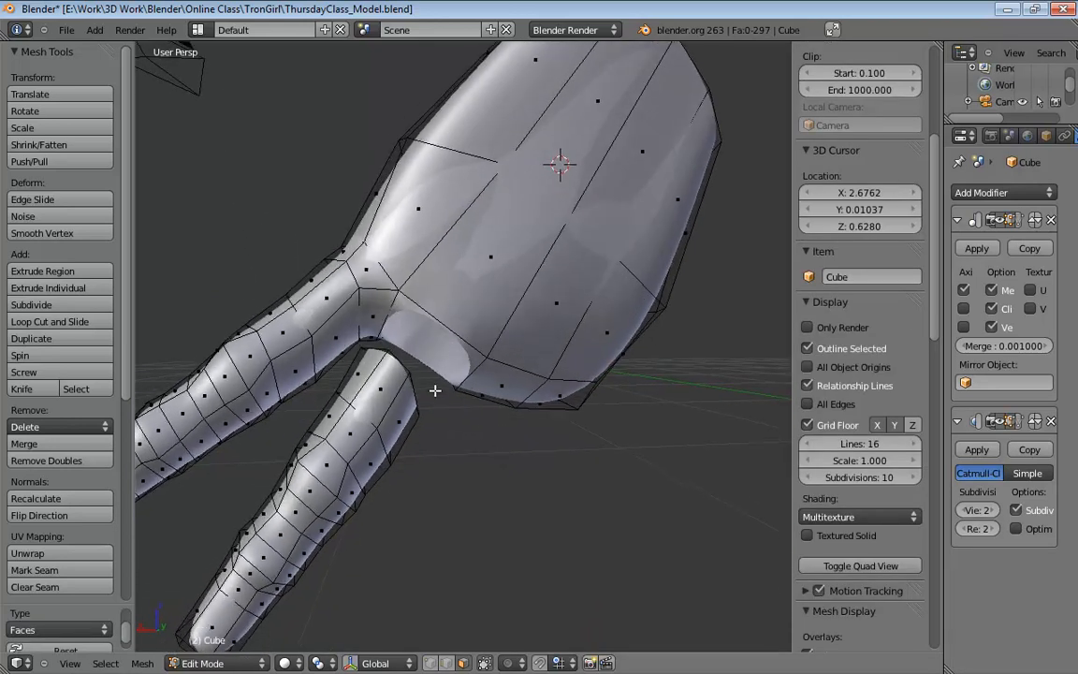
{"action": "key", "text": "ctrl+Tab"}
{"action": "left_click", "coordinate": [404, 373]}
{"action": "left_click", "coordinate": [396, 363]}
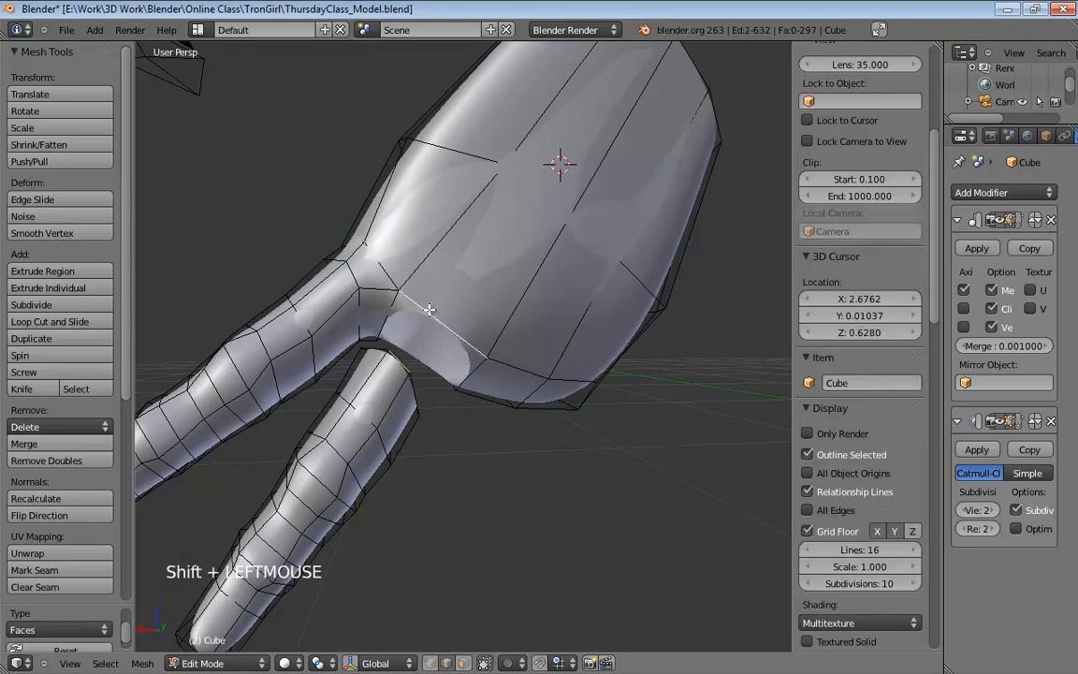
{"action": "key", "text": "f"}
{"action": "middle_click_drag", "start_coordinate": [452, 438], "coordinate": [441, 416]}
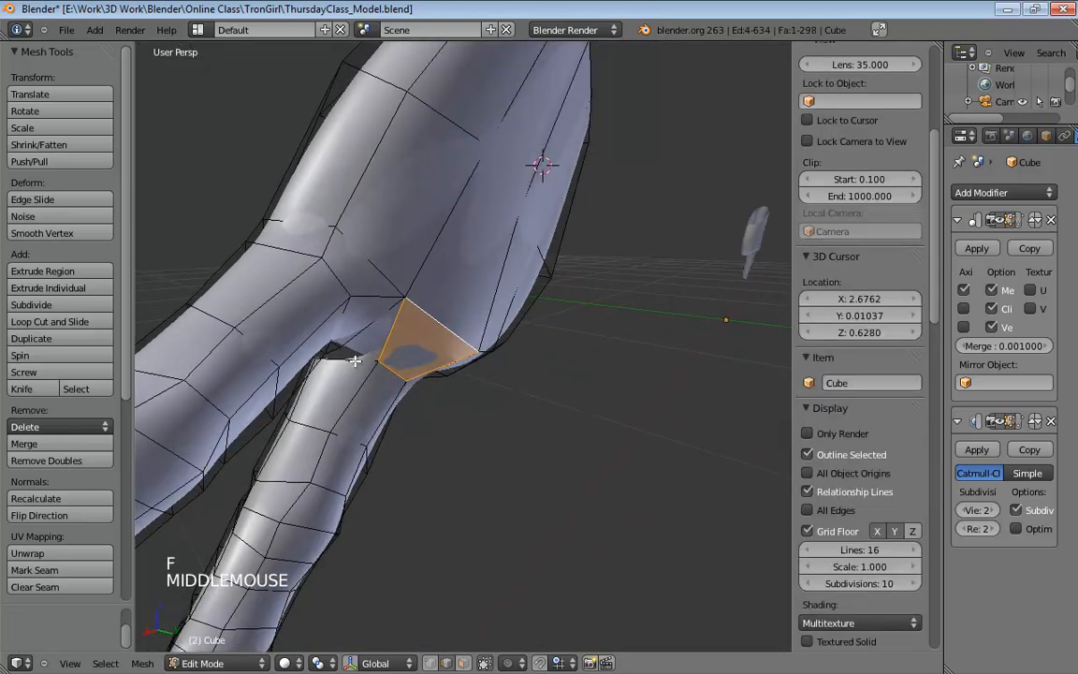
{"action": "left_click", "coordinate": [361, 331]}
{"action": "middle_click_drag", "start_coordinate": [512, 465], "coordinate": [506, 450]}
{"action": "key", "text": "f"}
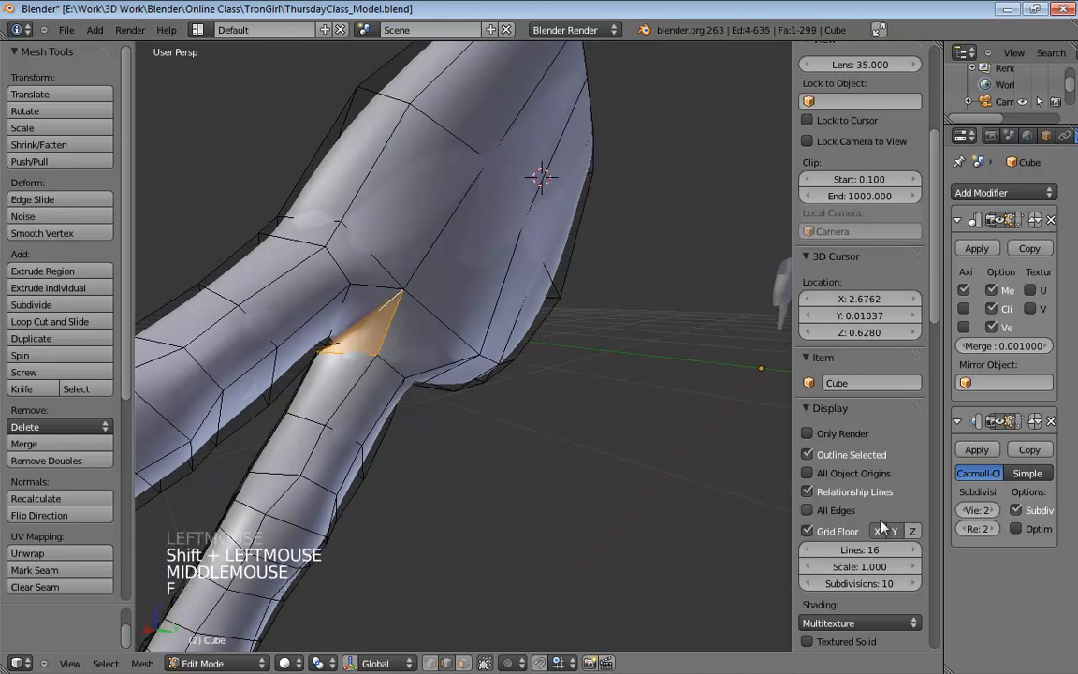
Turn off the Subdivision Surface preview in Edit Mode and fill a face between the duplicated finger's base and the first finger.
{"action": "left_click", "coordinate": [998, 422]}
{"action": "middle_click_drag", "start_coordinate": [440, 375], "coordinate": [607, 368]}
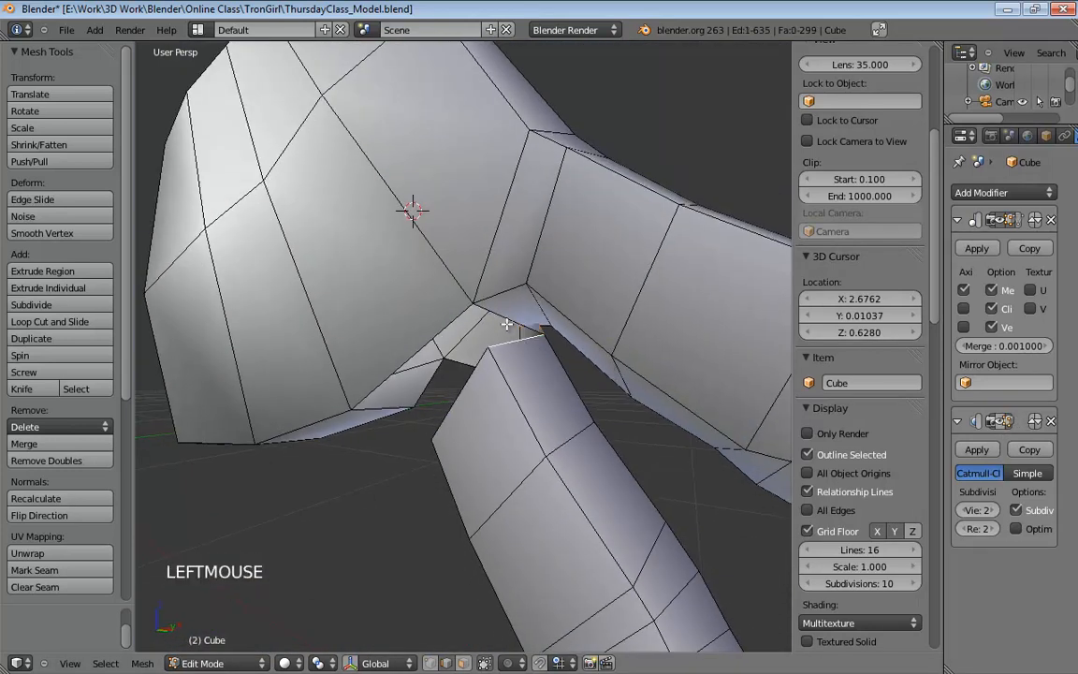
{"action": "key", "text": "f"}
Fill two more faces along the outer side of the duplicated finger's base, connecting it to the palm opening.
{"action": "middle_click_drag", "start_coordinate": [513, 335], "coordinate": [349, 386]}
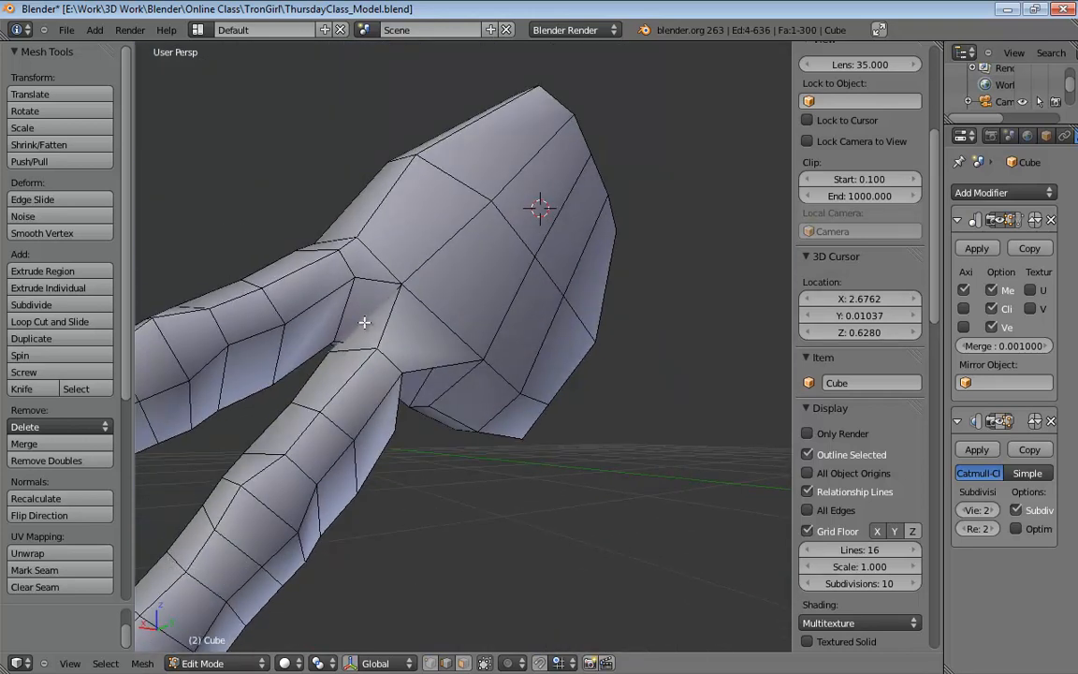
{"action": "middle_click_drag", "start_coordinate": [365, 322], "coordinate": [411, 399]}
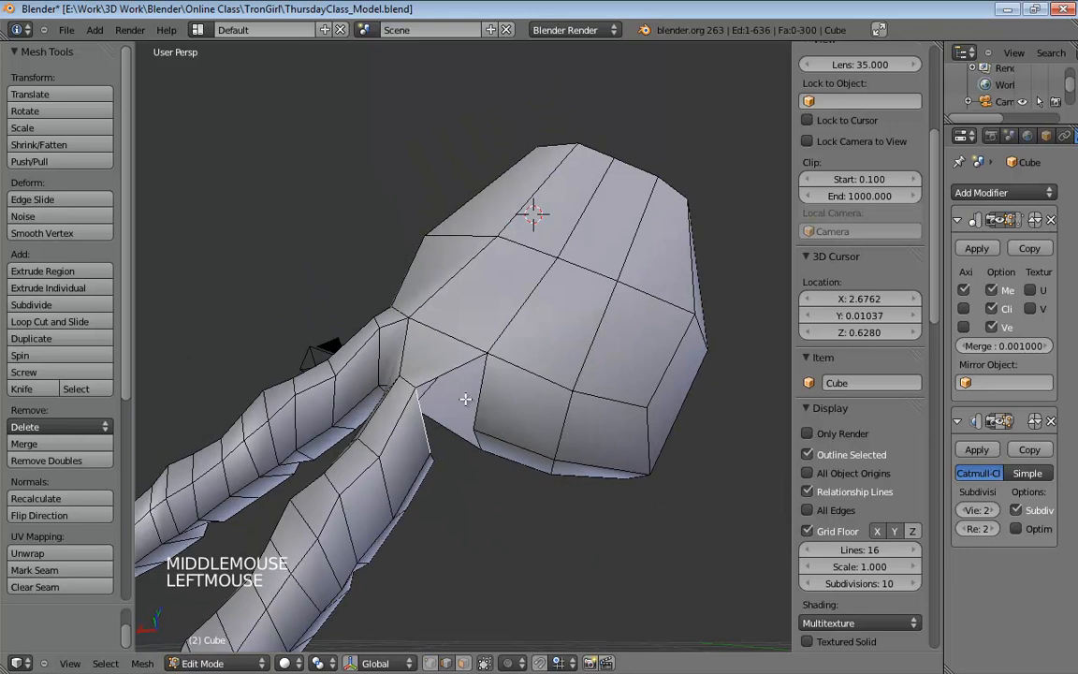
{"action": "middle_click_drag", "start_coordinate": [494, 532], "coordinate": [508, 465]}
{"action": "key", "text": "f"}
{"action": "left_click", "coordinate": [546, 426]}
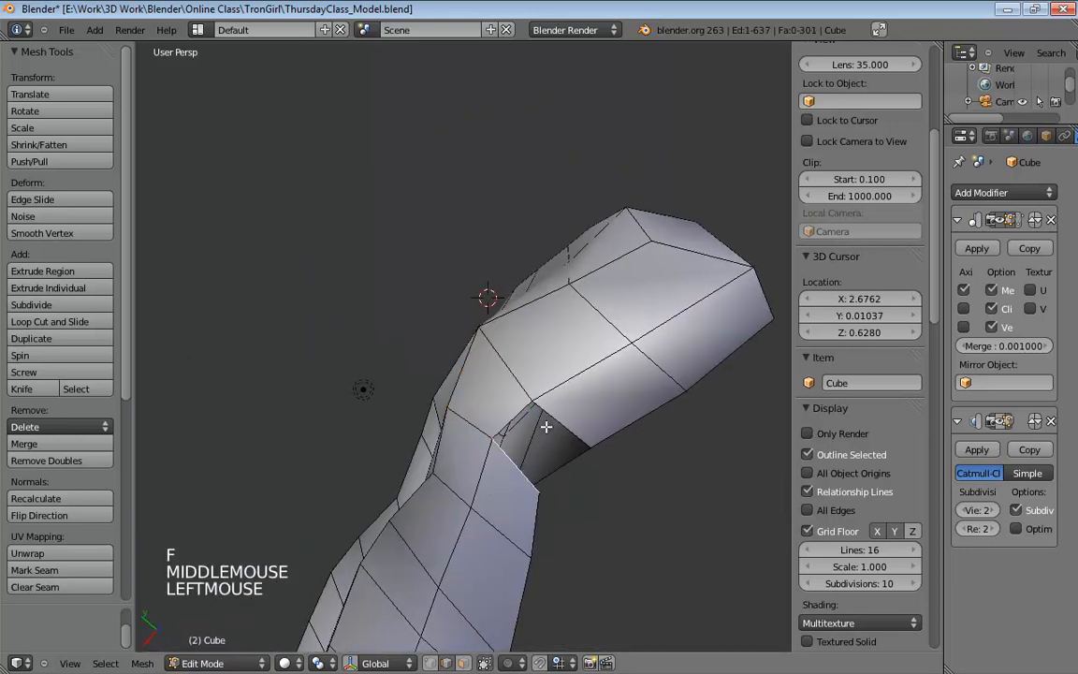
{"action": "key", "text": "f"}
Select the remaining open base edge and the opposite palm edge, and fill a face between them.
{"action": "middle_click_drag", "start_coordinate": [621, 513], "coordinate": [560, 349]}
{"action": "left_click", "coordinate": [419, 333]}
{"action": "left_click", "coordinate": [441, 359], "text": "shift"}
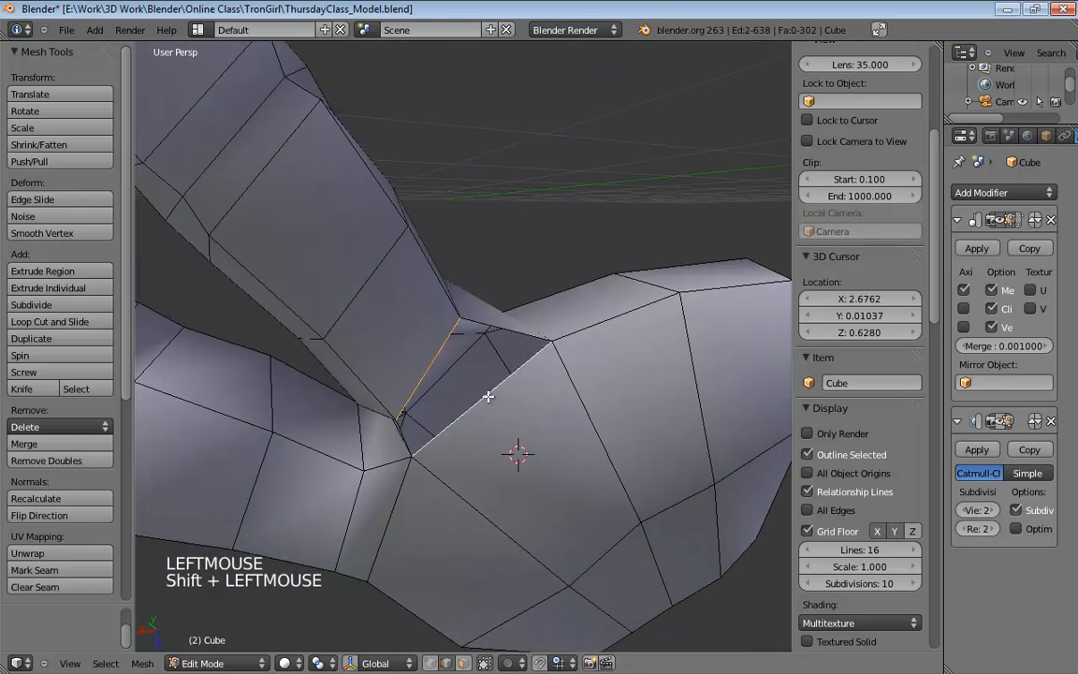
{"action": "key", "text": "f"}
Switch to vertex selection and move the middle vertex of the webbing between the two finger bases to tidy the overlapping faces.
{"action": "mouse_move", "coordinate": [450, 364]}
{"action": "middle_mouse_down"}
{"action": "mouse_move", "coordinate": [451, 395]}
{"action": "mouse_move", "coordinate": [573, 366]}
{"action": "mouse_move", "coordinate": [551, 414]}
{"action": "mouse_move", "coordinate": [519, 597]}
{"action": "mouse_move", "coordinate": [620, 595]}
{"action": "mouse_move", "coordinate": [399, 494]}
{"action": "mouse_move", "coordinate": [404, 539]}
{"action": "mouse_move", "coordinate": [414, 445]}
{"action": "mouse_move", "coordinate": [283, 453]}
{"action": "mouse_move", "coordinate": [447, 354]}
{"action": "middle_mouse_up"}
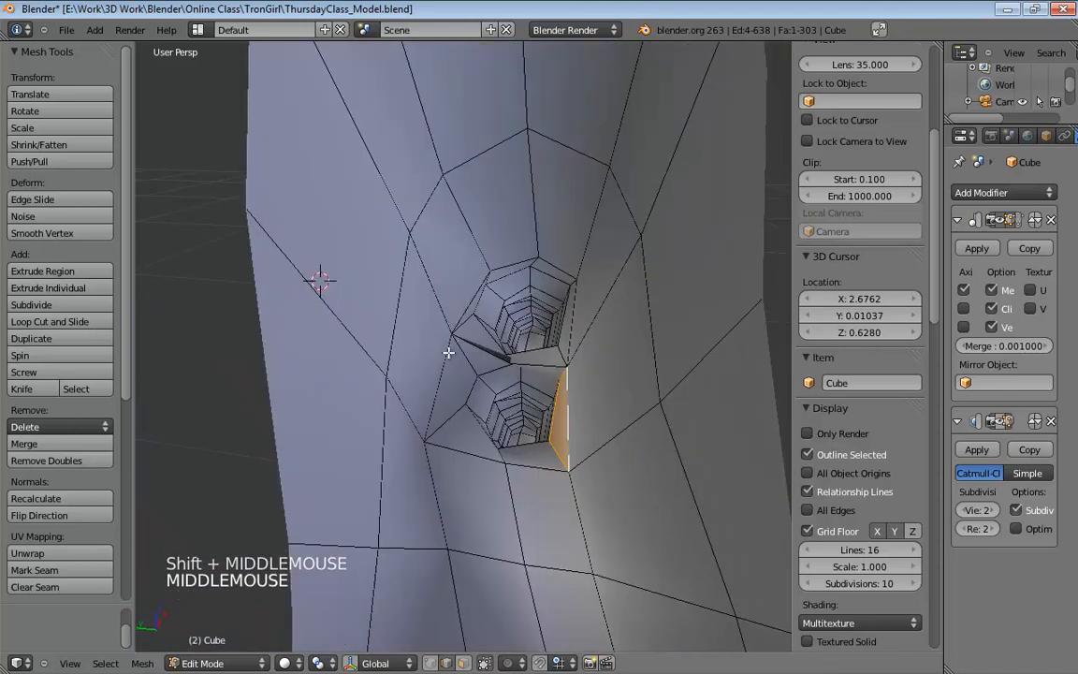
{"action": "scroll", "coordinate": [448, 354], "scroll_direction": "up", "scroll_amount": 4}
{"action": "middle_click_drag", "start_coordinate": [573, 368], "coordinate": [559, 399]}
{"action": "key", "text": "ctrl+Tab"}
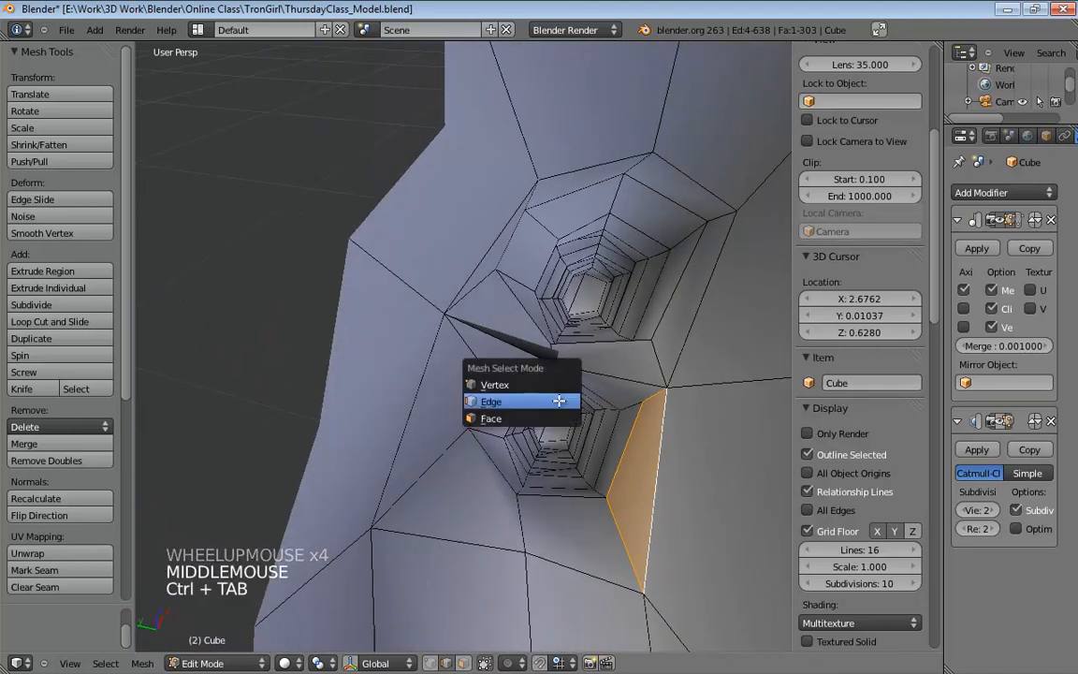
{"action": "left_click", "coordinate": [562, 381]}
{"action": "left_click", "coordinate": [569, 359]}
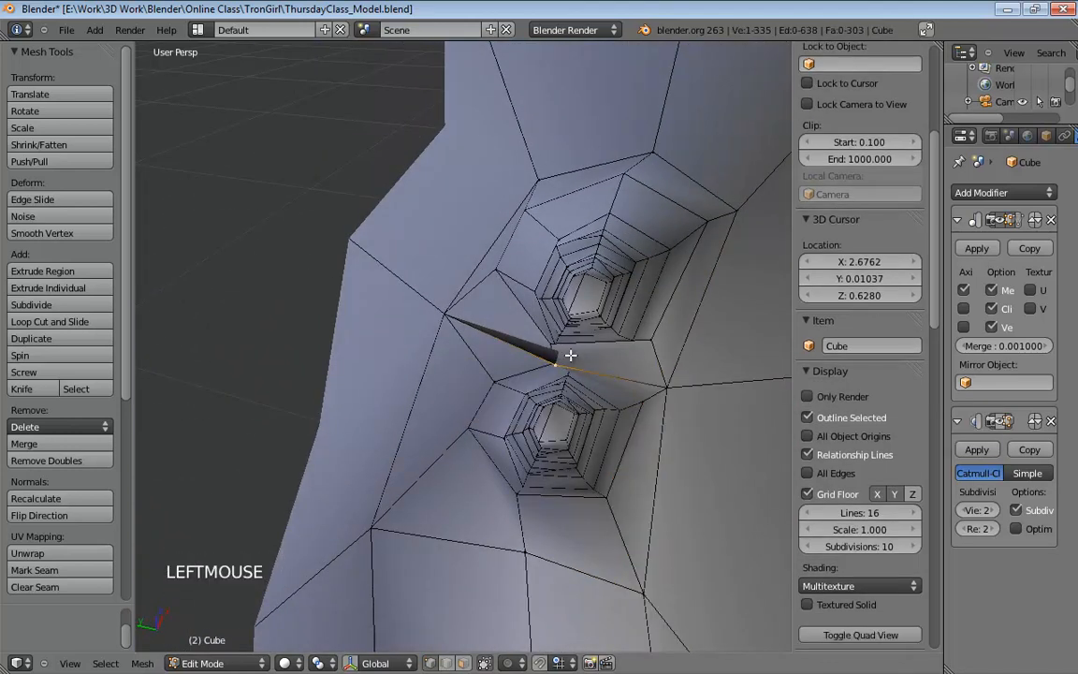
{"action": "key", "text": "g"}
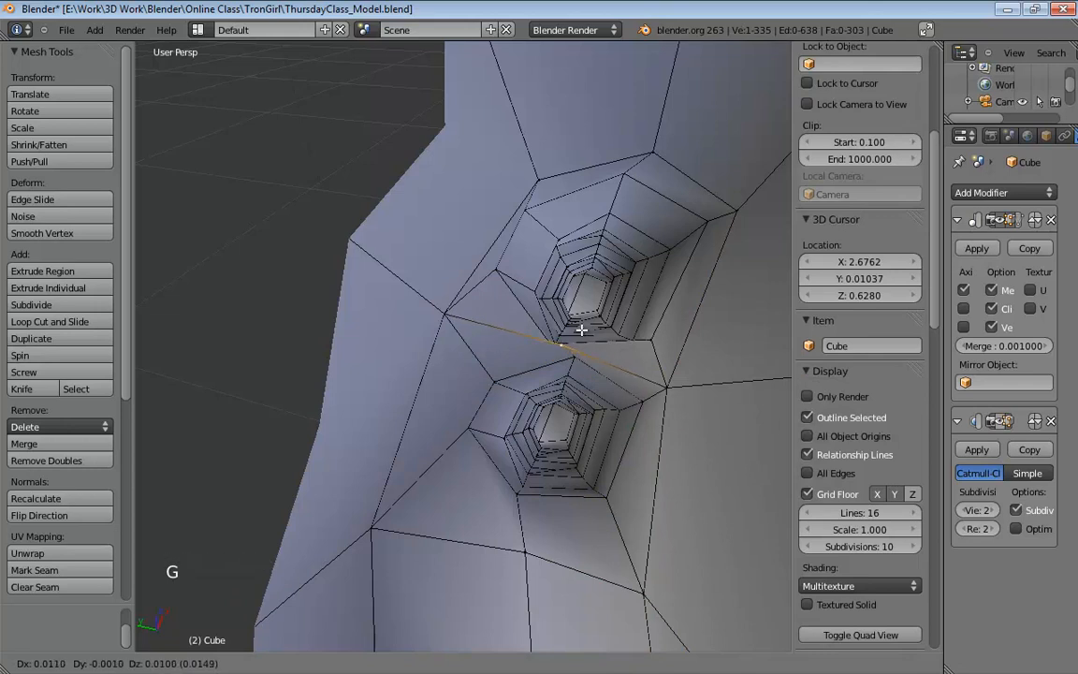
{"action": "left_click", "coordinate": [559, 337]}
Preview the webbing between the two fingers with the Subdivision Surface briefly shown in Edit Mode.
{"action": "middle_click_drag", "start_coordinate": [559, 337], "coordinate": [437, 360]}
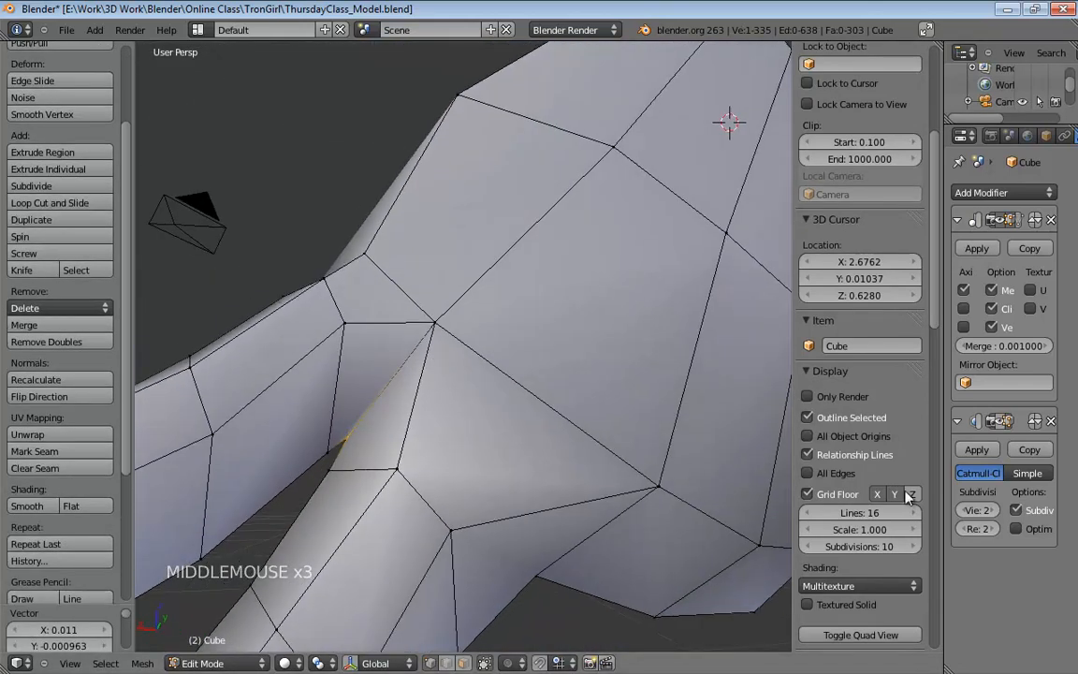
{"action": "left_click", "coordinate": [998, 423]}
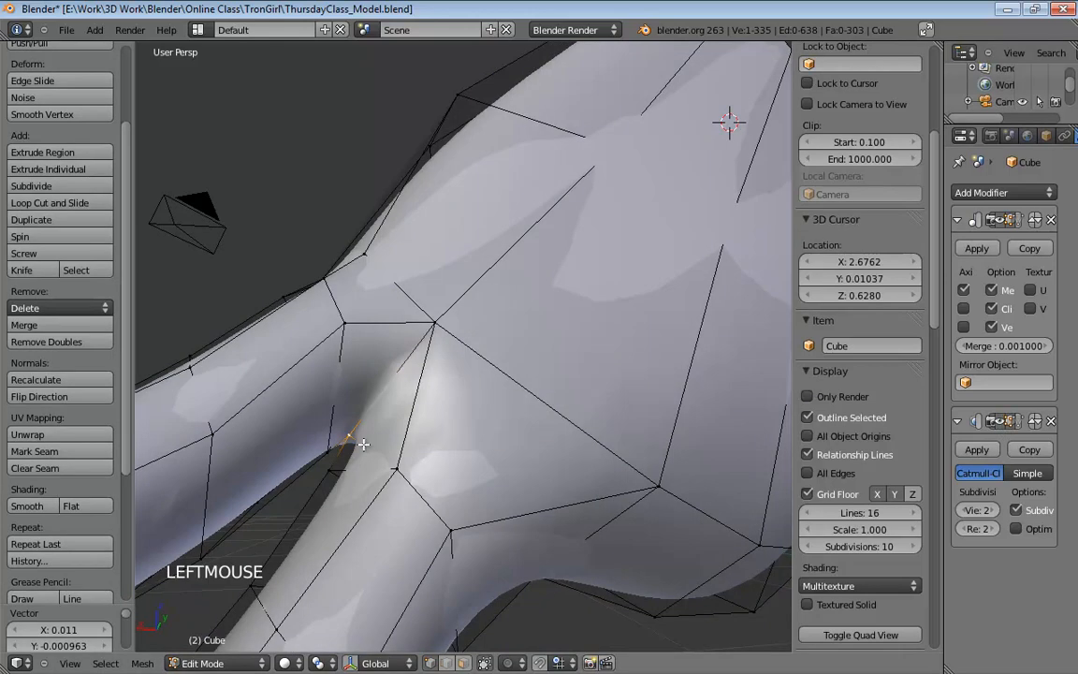
{"action": "left_click", "coordinate": [998, 423]}
Reposition the webbing vertices between the two finger bases, including the palm-side vertex where the fingers meet.
{"action": "middle_click_drag", "start_coordinate": [374, 440], "coordinate": [620, 454]}
{"action": "key", "text": "g"}
{"action": "left_click", "coordinate": [389, 426]}
{"action": "scroll", "coordinate": [637, 513], "scroll_direction": "down", "scroll_amount": 2}
{"action": "left_click", "coordinate": [509, 384]}
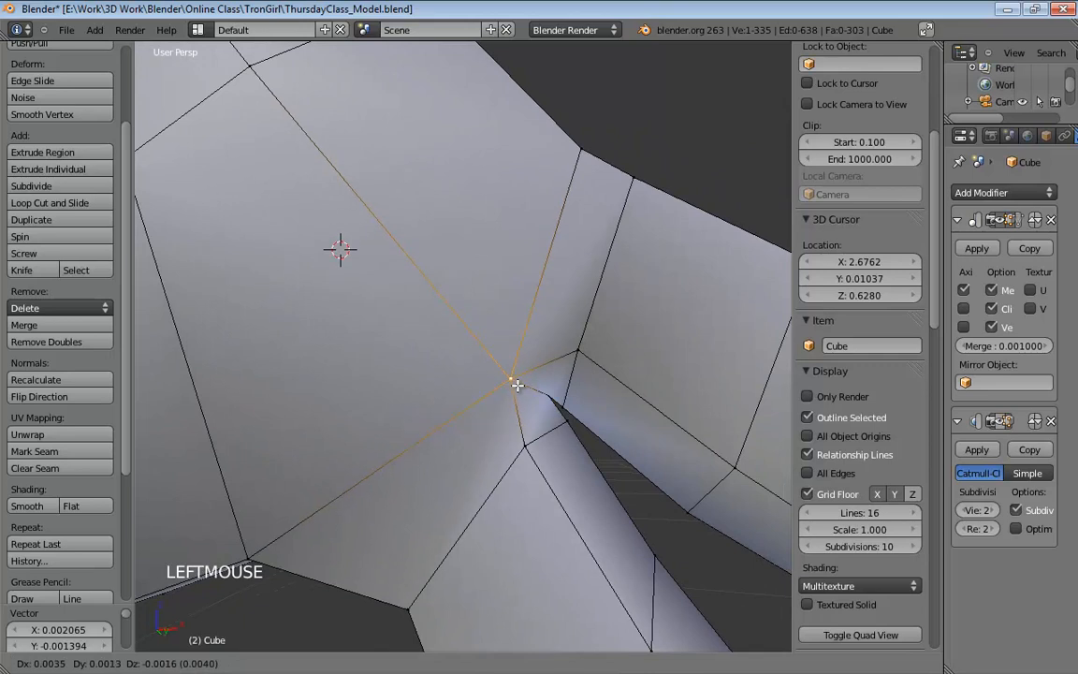
{"action": "middle_click_drag", "start_coordinate": [512, 382], "coordinate": [359, 410]}
{"action": "mouse_move", "coordinate": [338, 429]}
{"action": "left_mouse_down"}
{"action": "mouse_move", "coordinate": [356, 431]}
{"action": "mouse_move", "coordinate": [351, 420]}
{"action": "left_mouse_up"}
{"action": "middle_click_drag", "start_coordinate": [351, 420], "coordinate": [418, 479]}
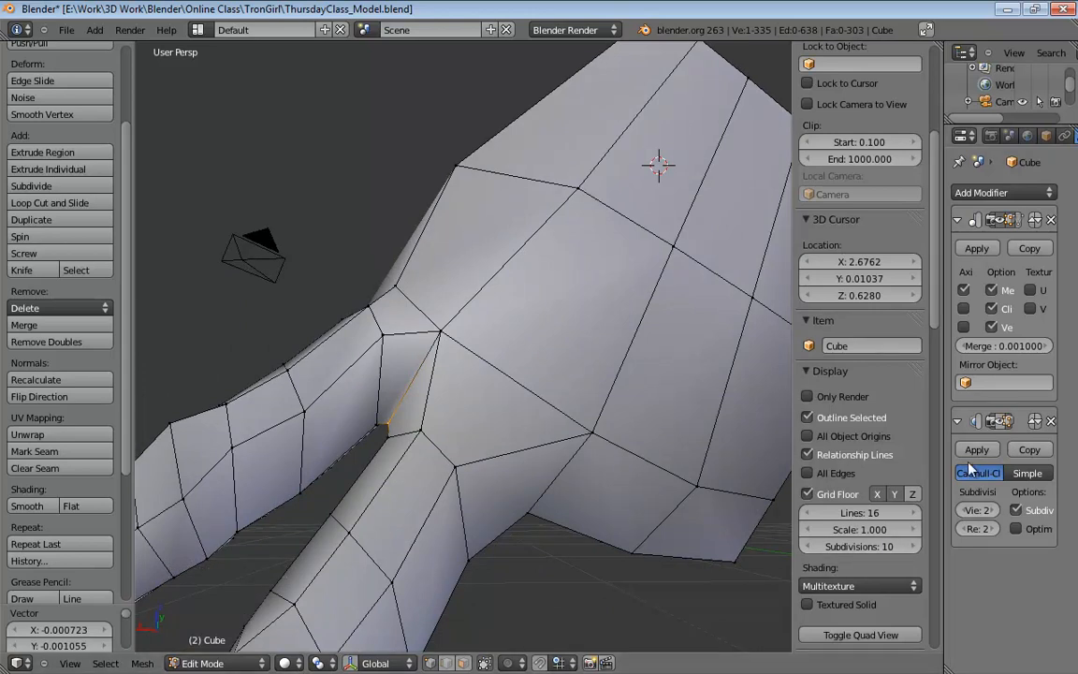
Turn on the Subdivision Surface preview in Edit Mode and adjust two webbing vertices between the fingers to smooth the junction.
{"action": "left_click", "coordinate": [1002, 424]}
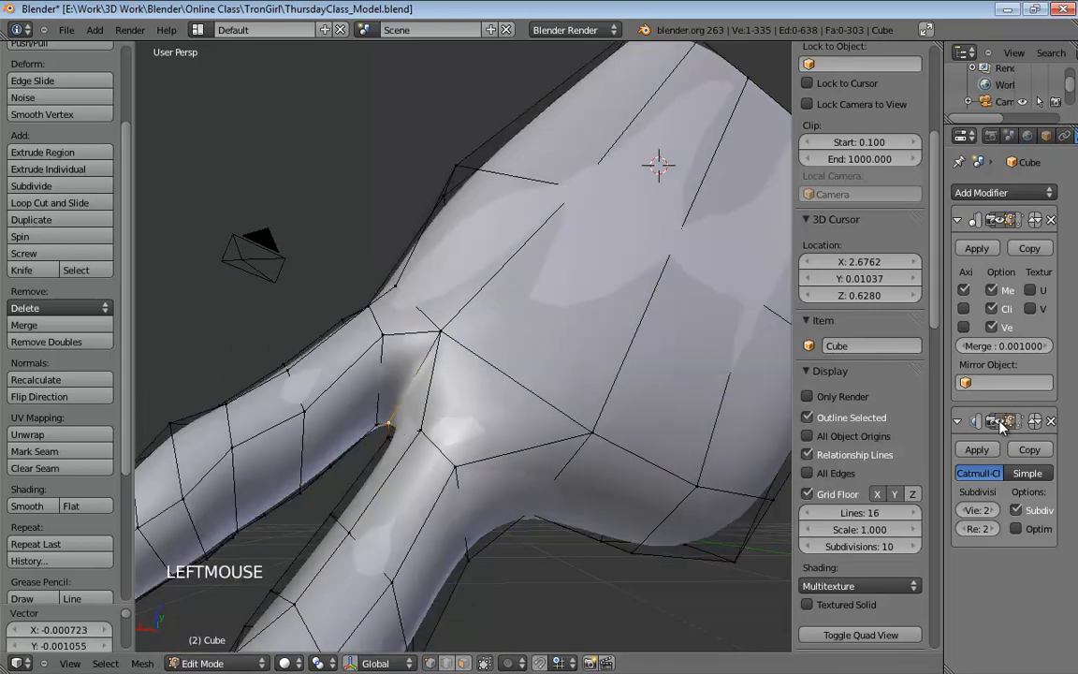
{"action": "middle_click_drag", "start_coordinate": [561, 375], "coordinate": [423, 329]}
{"action": "left_click_drag", "start_coordinate": [427, 309], "coordinate": [361, 304]}
{"action": "middle_click_drag", "start_coordinate": [360, 303], "coordinate": [369, 325]}
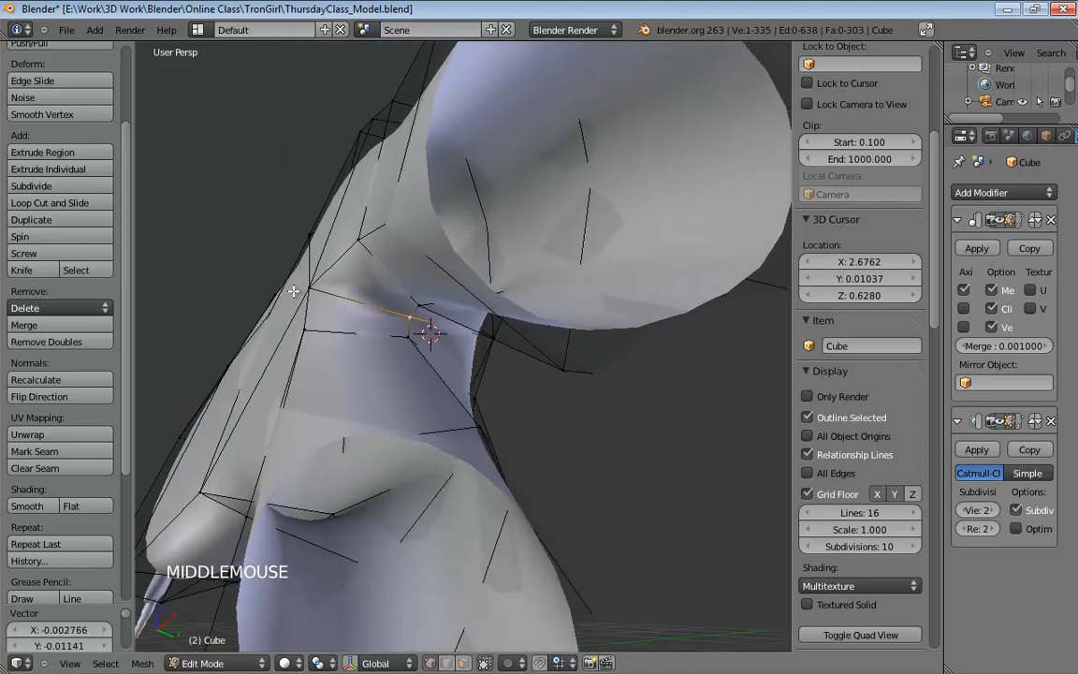
{"action": "left_click", "coordinate": [310, 289]}
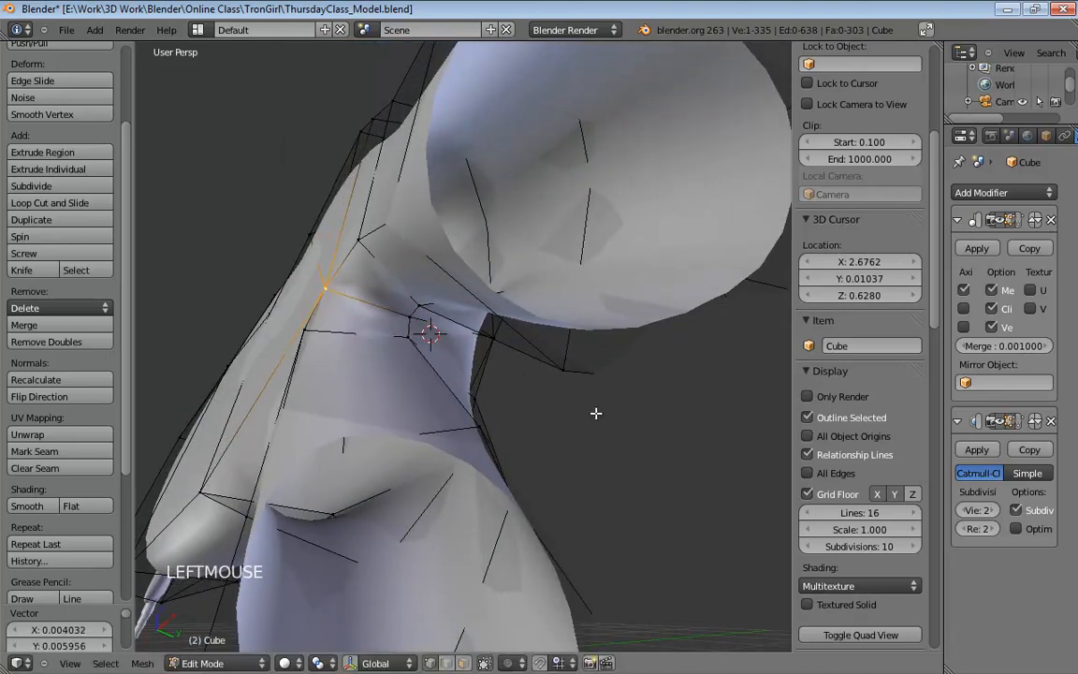
{"action": "middle_click_drag", "start_coordinate": [594, 414], "coordinate": [388, 430]}
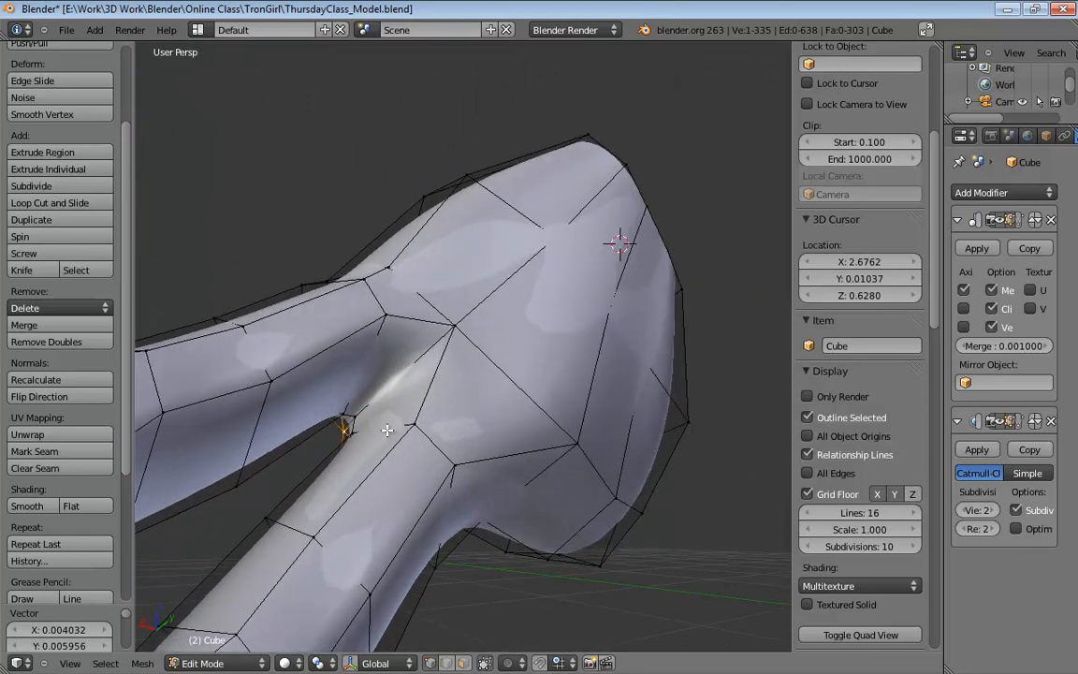
{"action": "middle_click_drag", "start_coordinate": [443, 470], "coordinate": [391, 343]}
{"action": "scroll", "coordinate": [391, 342], "scroll_direction": "down", "scroll_amount": 1}
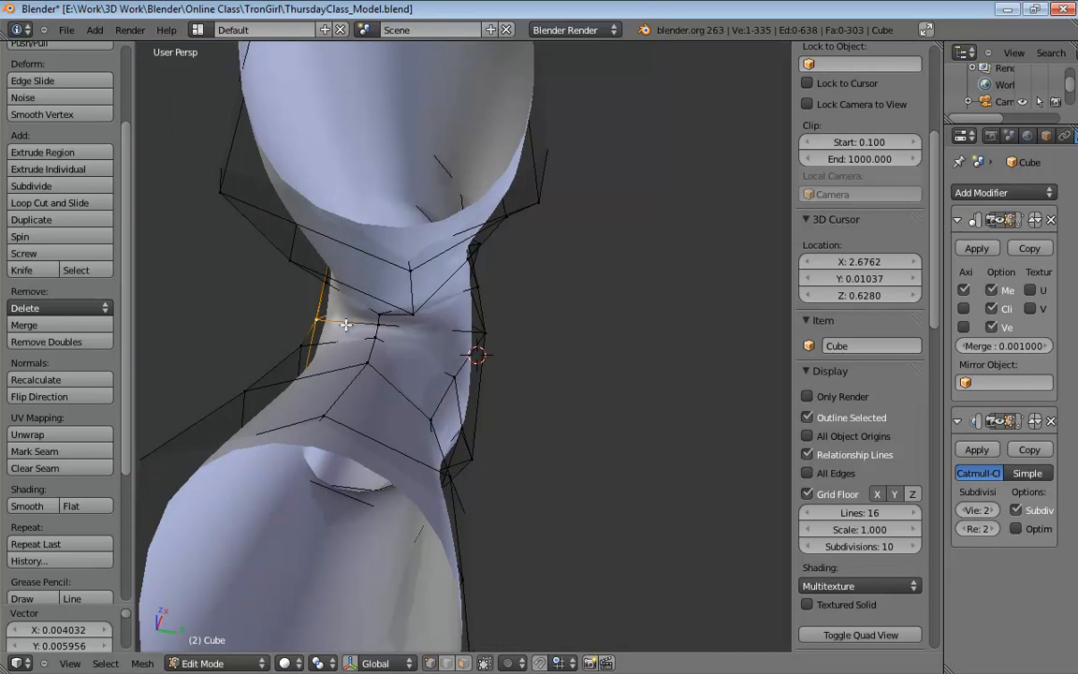
{"action": "middle_click_drag", "start_coordinate": [426, 348], "coordinate": [502, 419]}
{"action": "scroll", "coordinate": [476, 401], "scroll_direction": "down", "scroll_amount": 3}
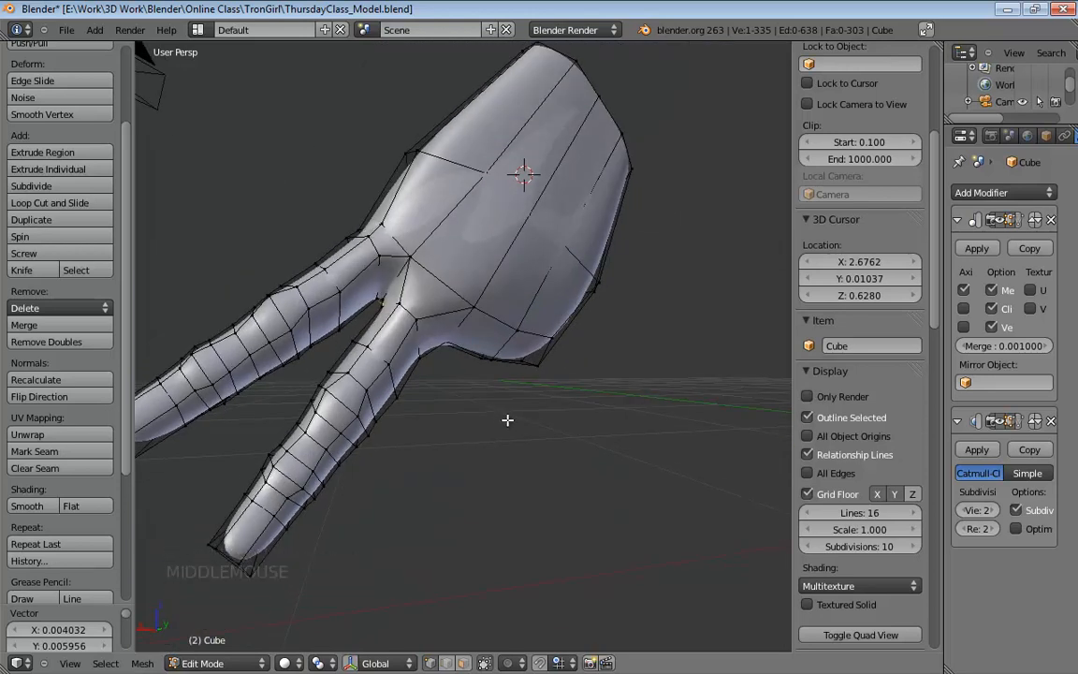
Turn off the Subdivision Surface preview and view the hand in front orthographic projection against the reference sketch.
{"action": "left_click", "coordinate": [996, 420]}
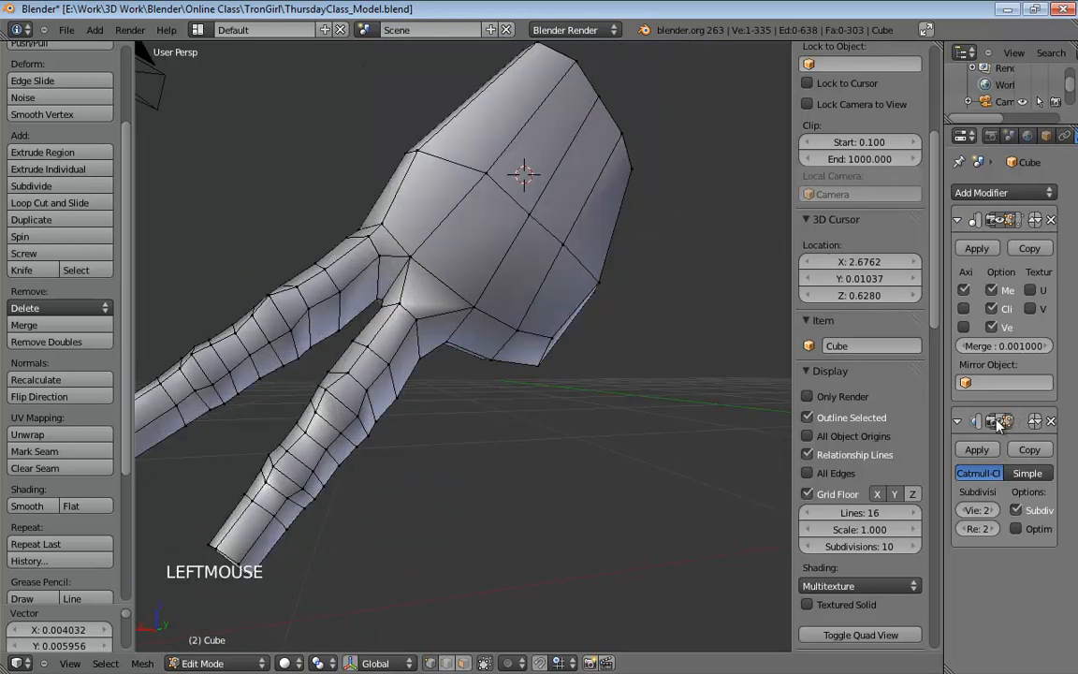
{"action": "key", "text": "KP_1"}
{"action": "key", "text": "KP_5"}
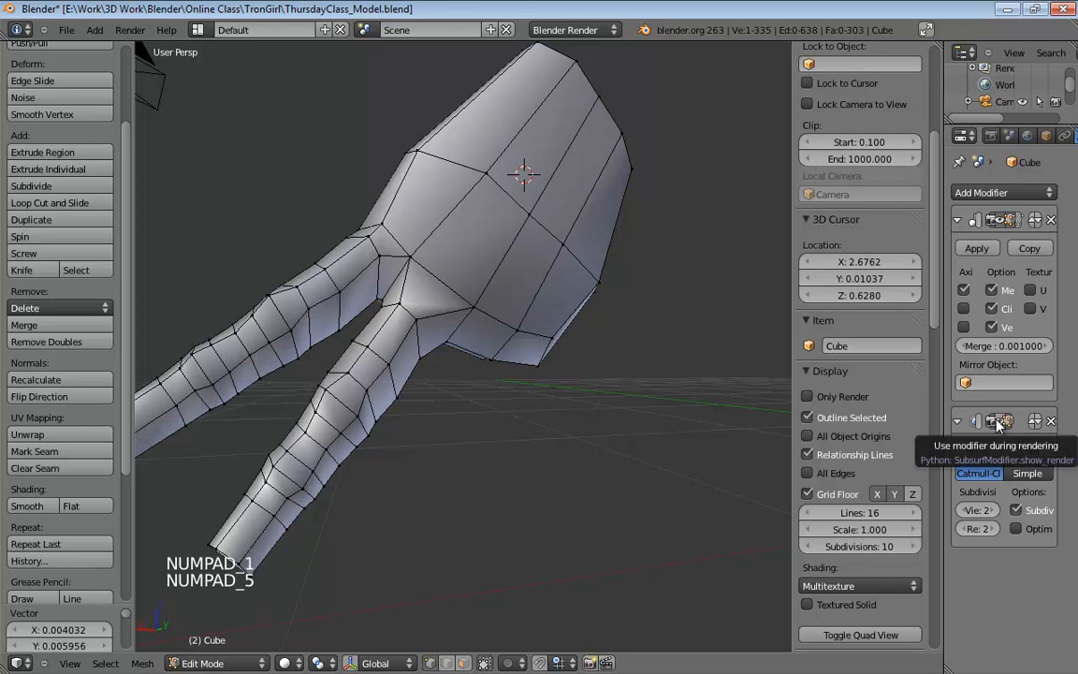
{"action": "middle_click_drag", "start_coordinate": [407, 527], "coordinate": [401, 445], "text": "shift"}
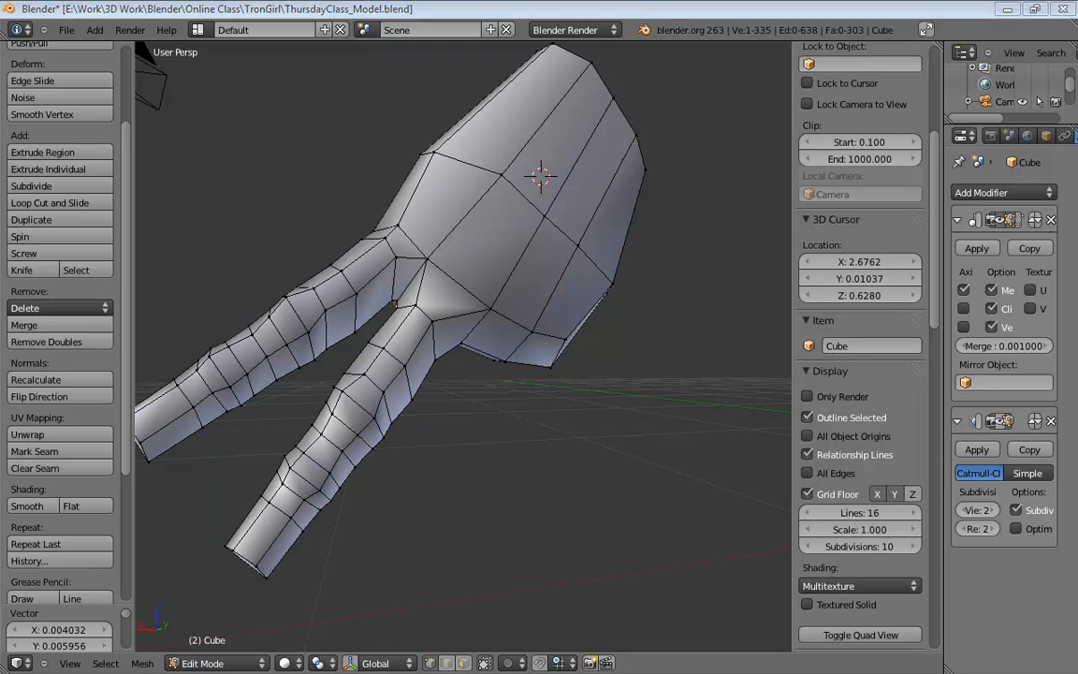
{"action": "middle_click_drag", "start_coordinate": [460, 384], "coordinate": [468, 333]}
{"action": "key", "text": "KP_1"}
{"action": "key", "text": "KP_5"}
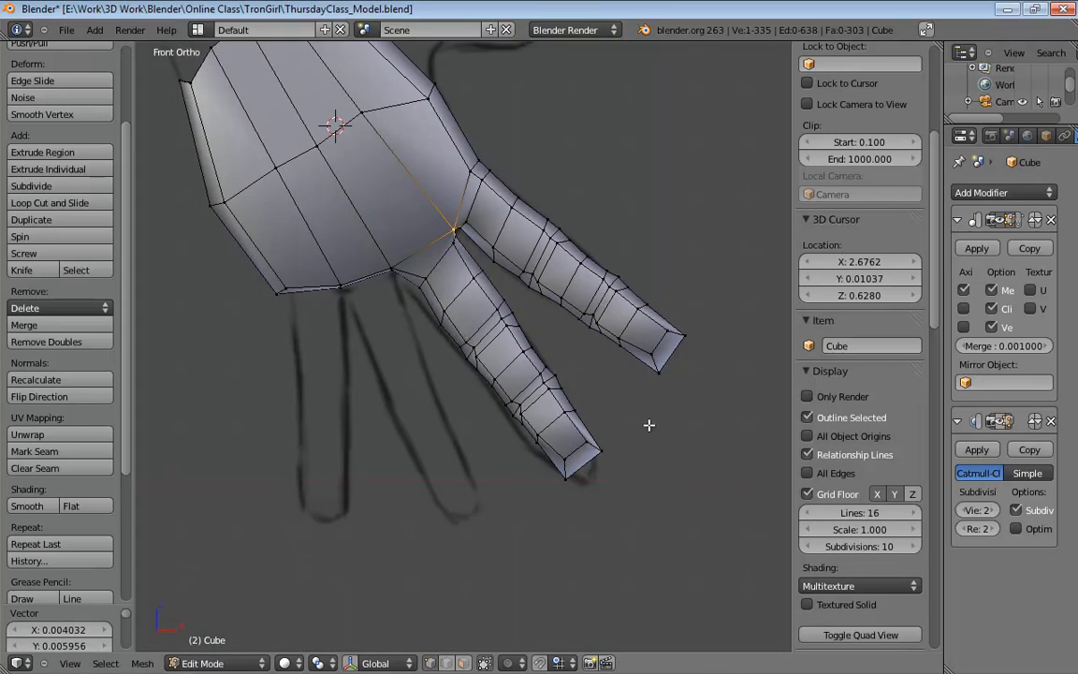
Select the duplicated finger's two end faces and extend the fingertip along the sketch using Connected proportional editing with a size of 0.39.
{"action": "mouse_move", "coordinate": [649, 425]}
{"action": "middle_mouse_down"}
{"action": "mouse_move", "coordinate": [469, 395]}
{"action": "mouse_move", "coordinate": [441, 422]}
{"action": "mouse_move", "coordinate": [349, 451]}
{"action": "mouse_move", "coordinate": [481, 377]}
{"action": "middle_mouse_up"}
{"action": "key", "text": "ctrl+Tab"}
{"action": "left_click", "coordinate": [388, 421]}
{"action": "left_click", "coordinate": [373, 417], "text": "shift"}
{"action": "key", "text": "KP_1"}
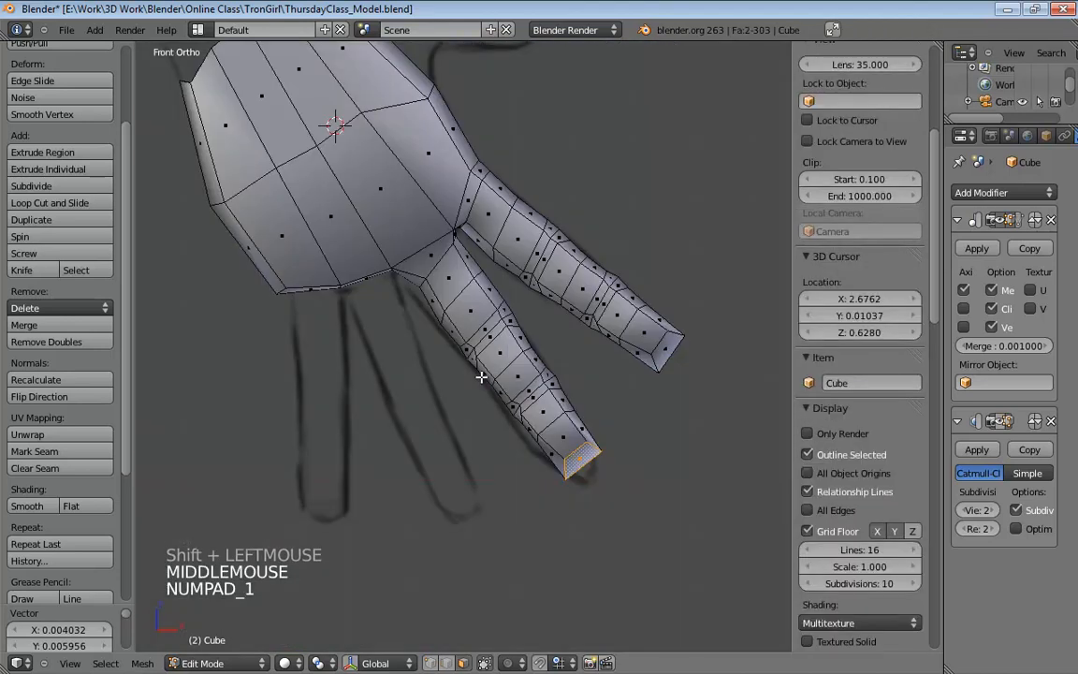
{"action": "left_click", "coordinate": [521, 662]}
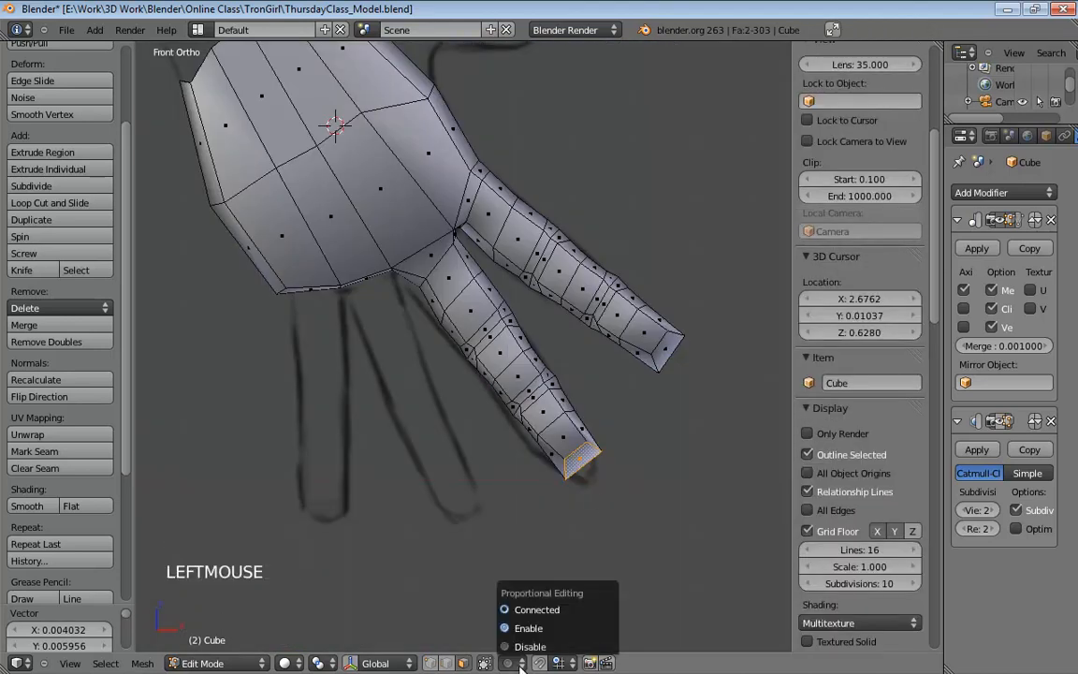
{"action": "left_click", "coordinate": [543, 610]}
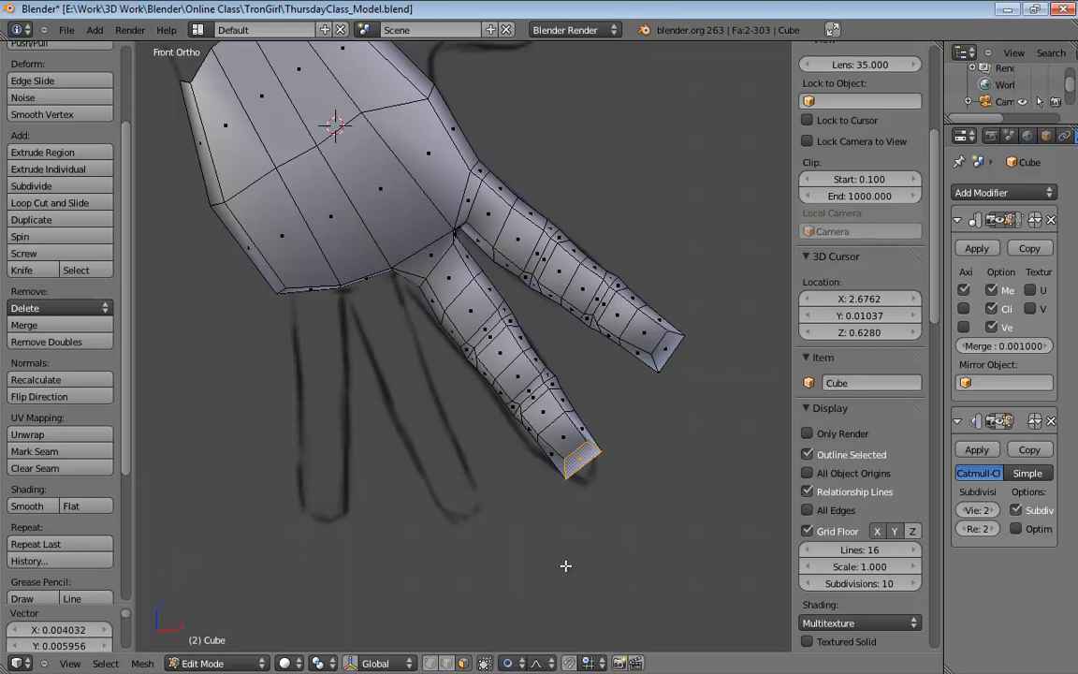
{"action": "key", "text": "g"}
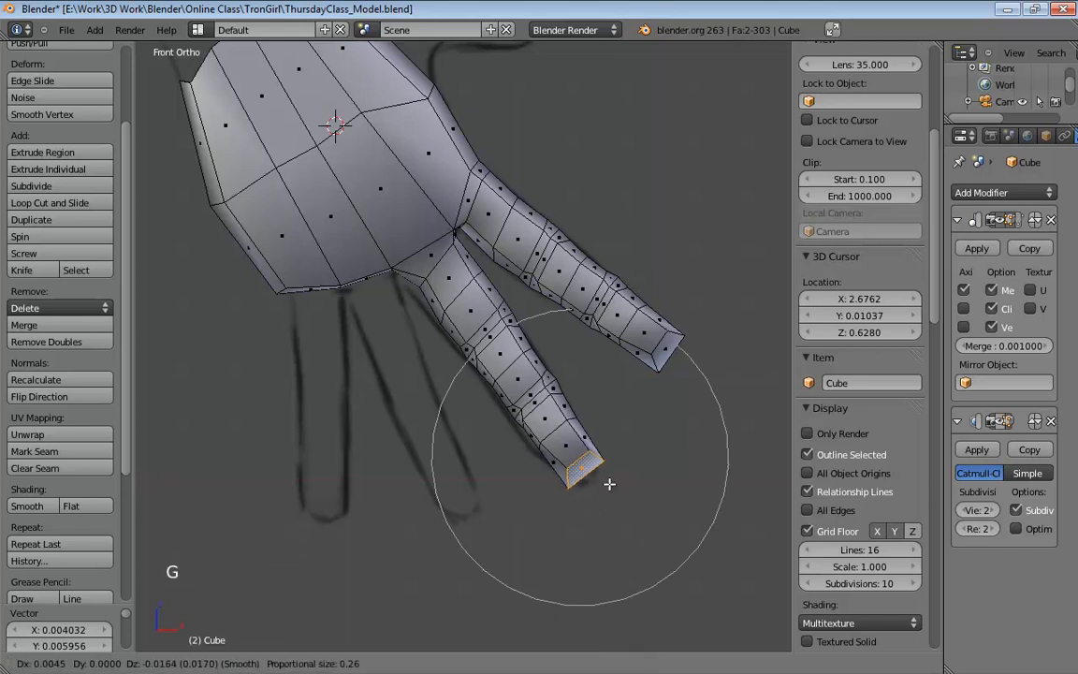
{"action": "scroll", "coordinate": [613, 485], "scroll_direction": "down", "scroll_amount": 7}
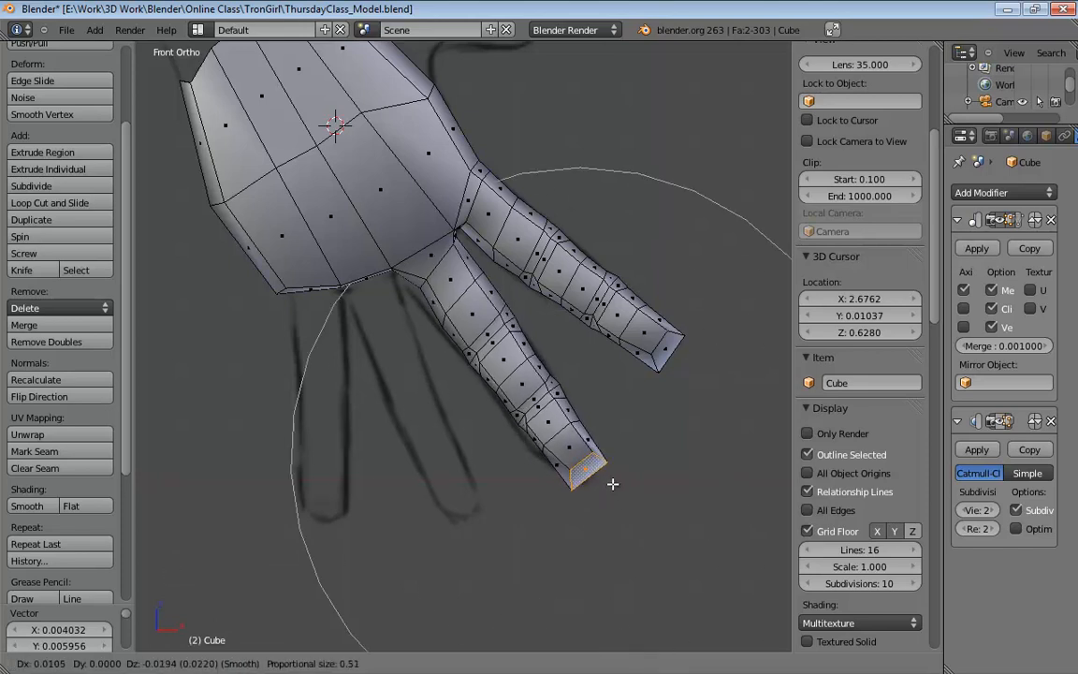
{"action": "scroll", "coordinate": [614, 485], "scroll_direction": "up", "scroll_amount": 7}
{"action": "scroll", "coordinate": [612, 482], "scroll_direction": "down", "scroll_amount": 1}
{"action": "scroll", "coordinate": [612, 482], "scroll_direction": "up", "scroll_amount": 2}
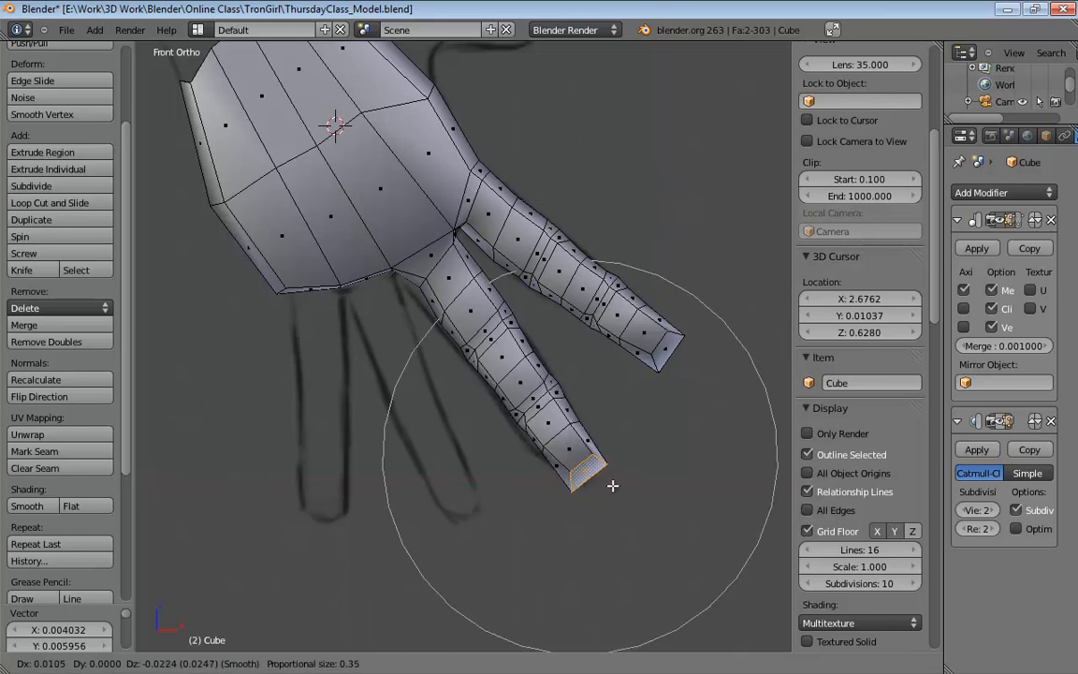
{"action": "scroll", "coordinate": [614, 485], "scroll_direction": "down", "scroll_amount": 1}
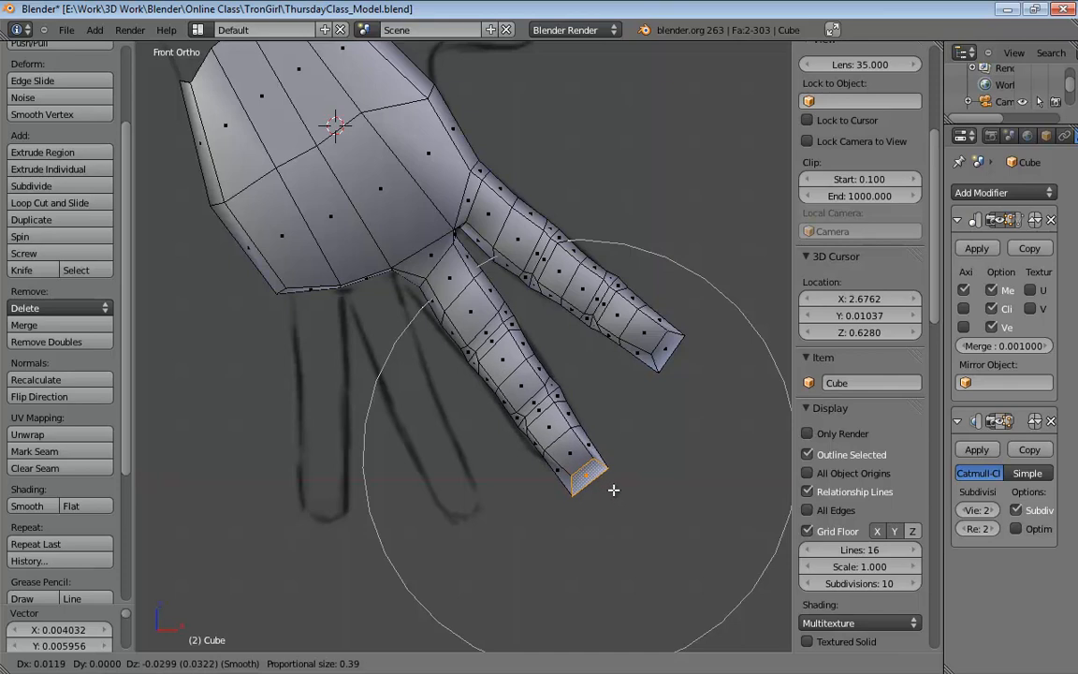
{"action": "left_click", "coordinate": [613, 491]}
Show the subdivided mesh in wireframe, nudge the fingertip slightly further along the sketch, and return to solid shading.
{"action": "key", "text": "z"}
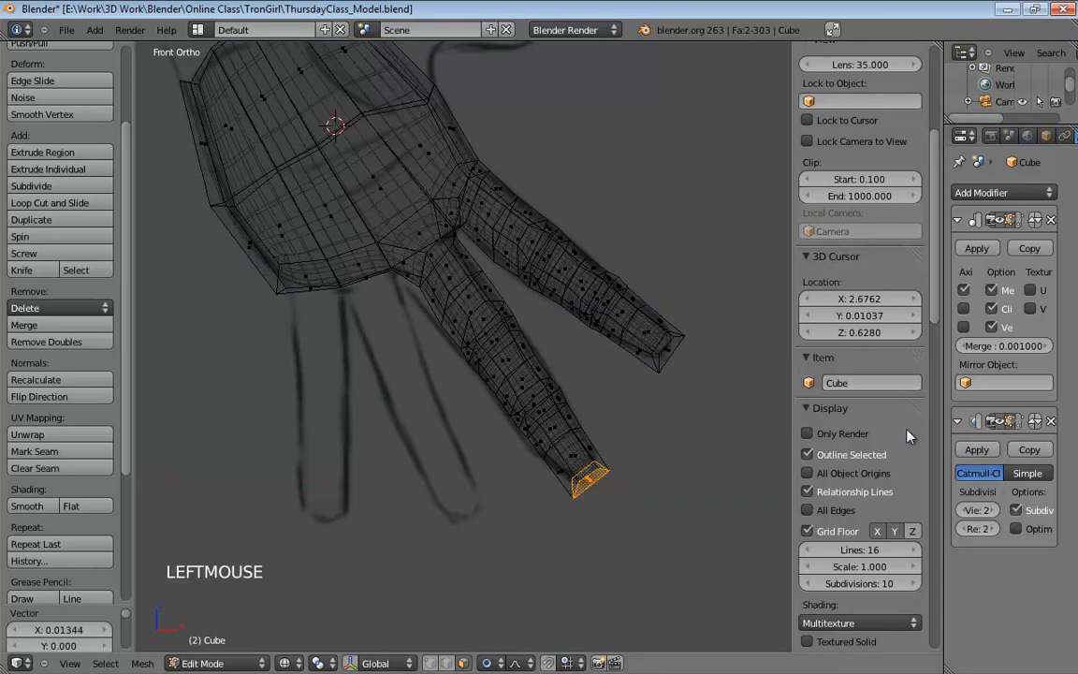
{"action": "scroll", "coordinate": [643, 455], "scroll_direction": "up", "scroll_amount": 3}
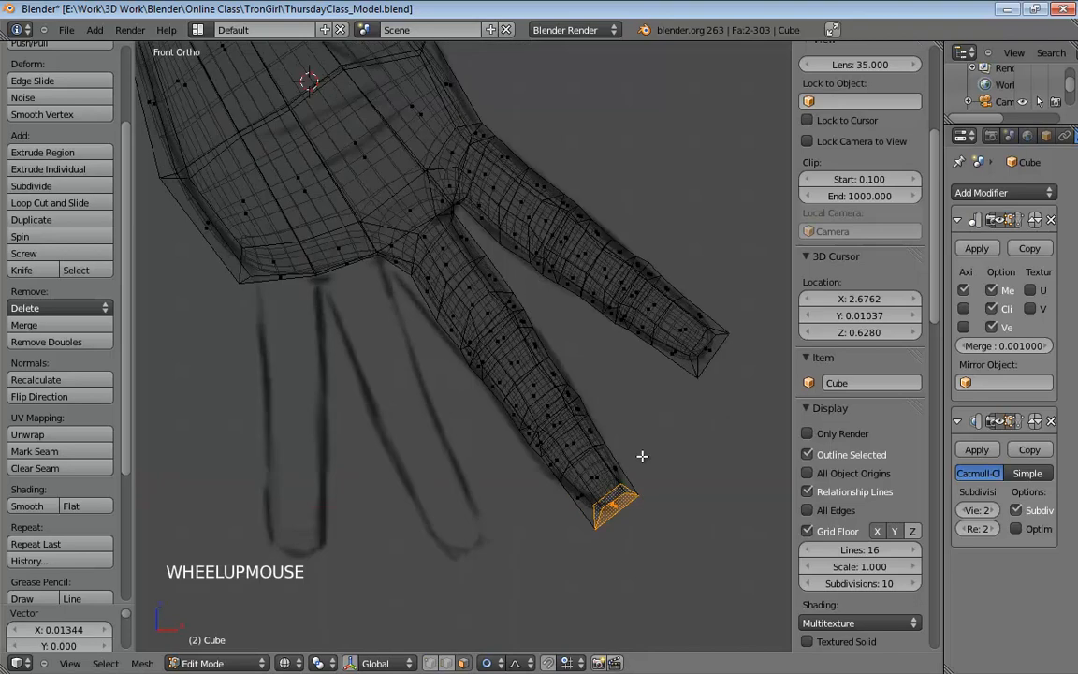
{"action": "middle_click_drag", "start_coordinate": [702, 426], "coordinate": [623, 347], "text": "shift"}
{"action": "key", "text": "g"}
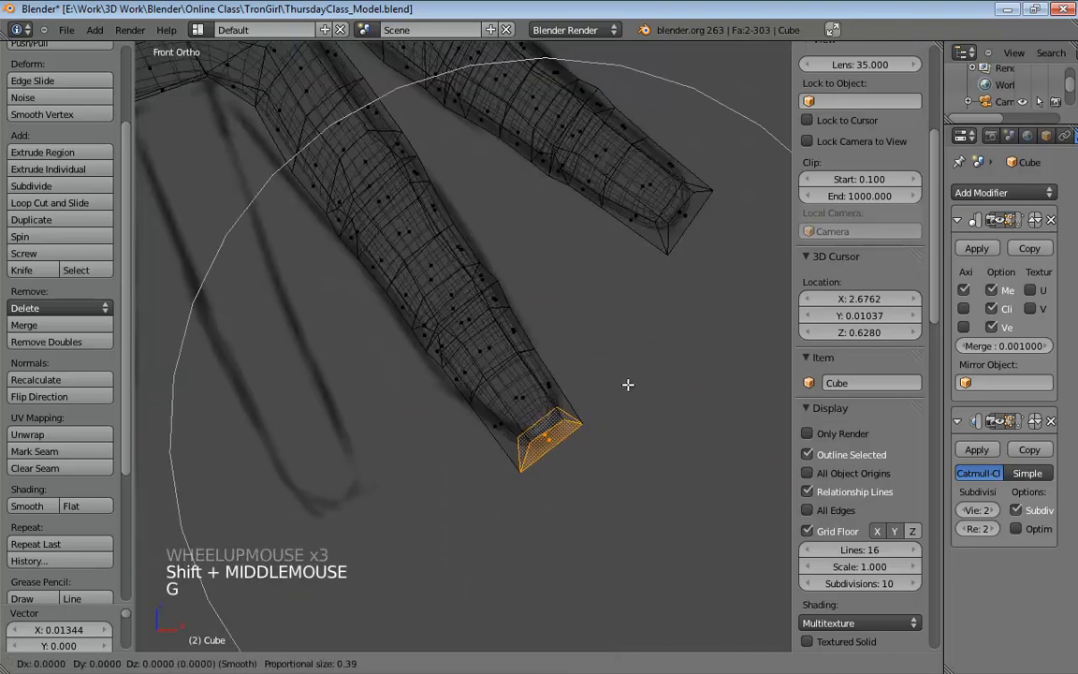
{"action": "left_click", "coordinate": [629, 389]}
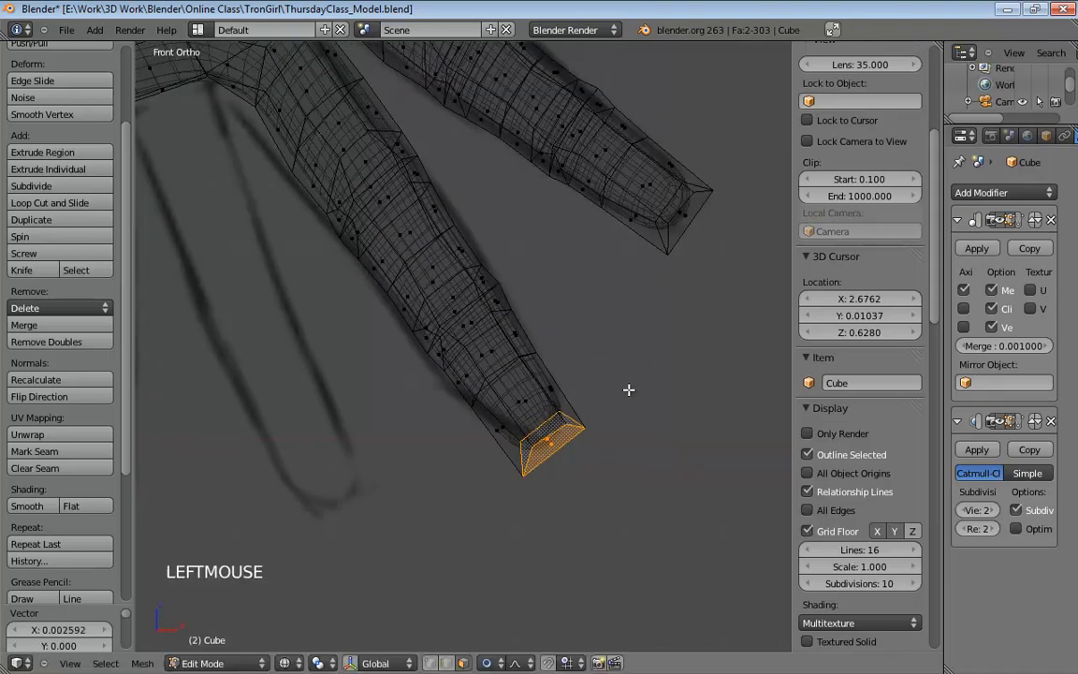
{"action": "middle_click_drag", "start_coordinate": [584, 299], "coordinate": [668, 450], "text": "shift"}
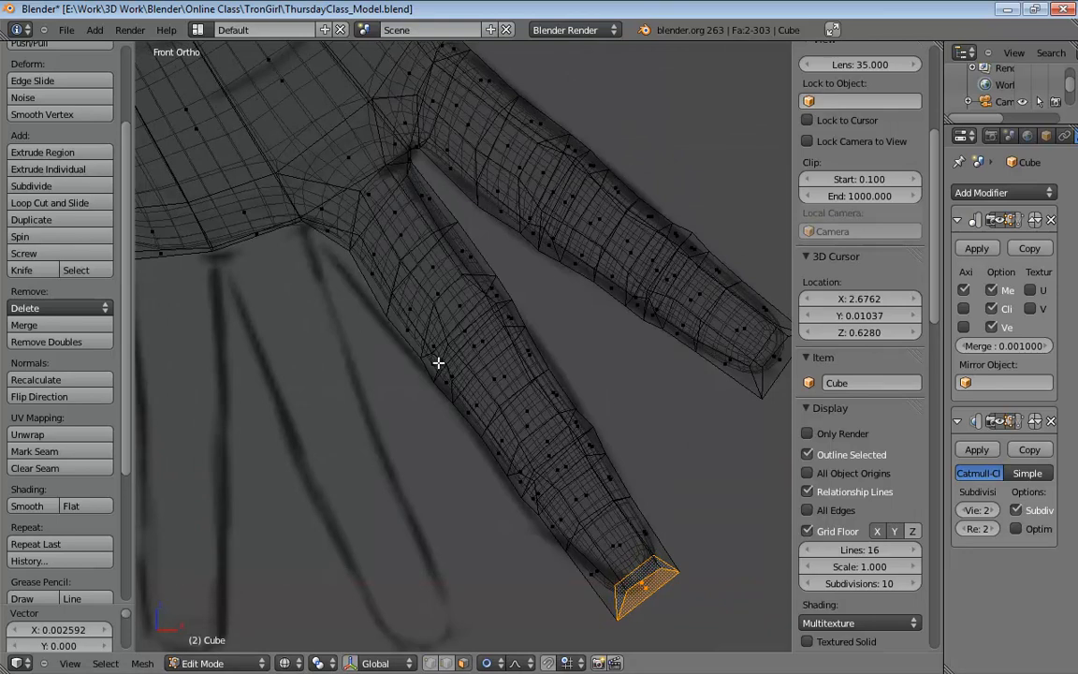
{"action": "key", "text": "z"}
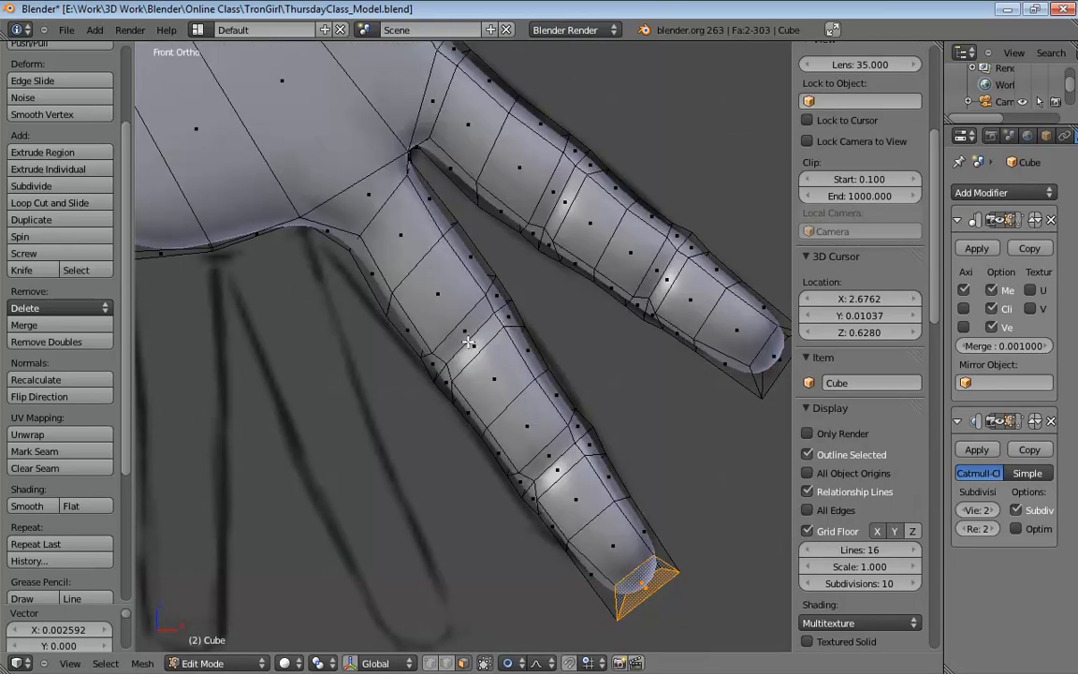
Select the edge loop at the finger's first knuckle, move it slightly using proportional size 0.14, and scale it by about 1.08.
{"action": "left_click", "coordinate": [468, 343], "text": "alt"}
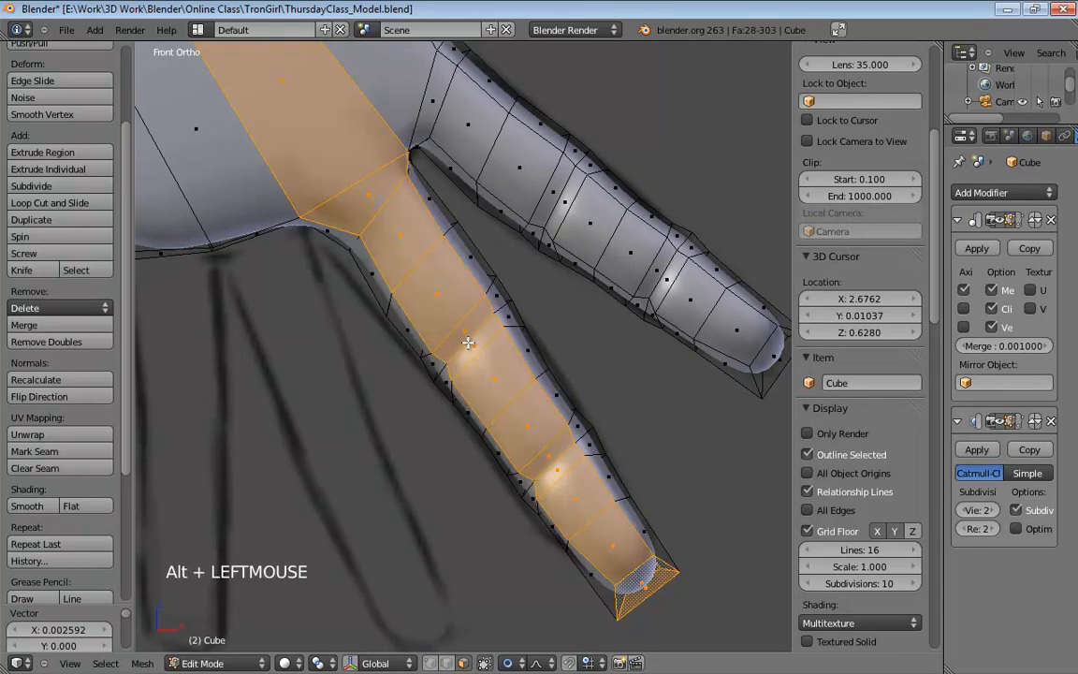
{"action": "left_click", "coordinate": [416, 506]}
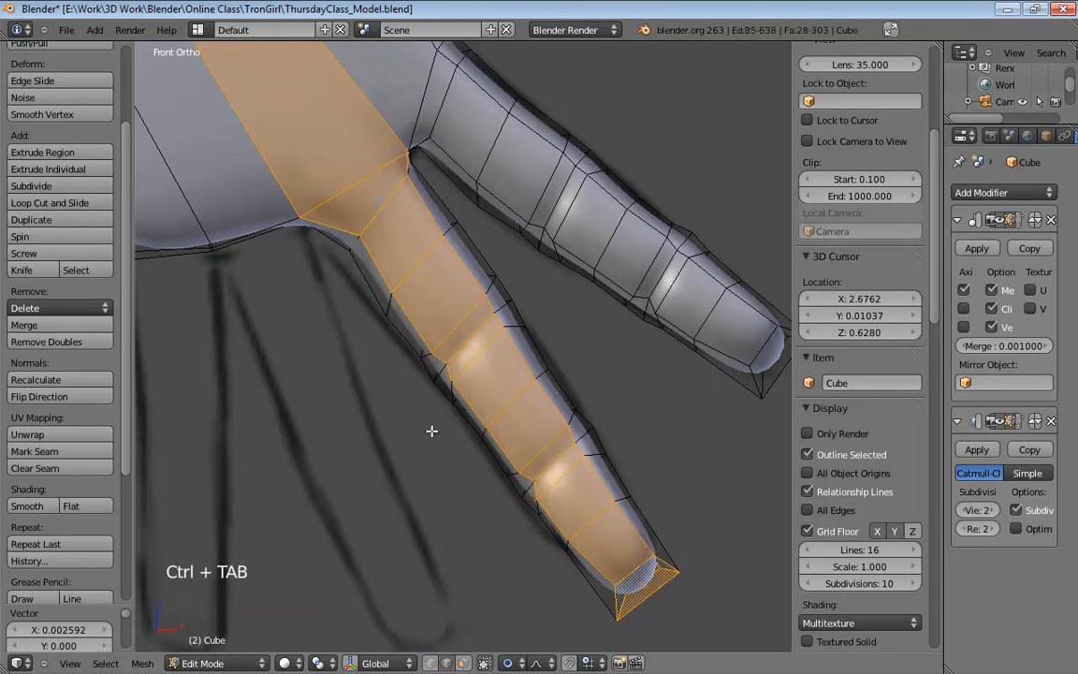
{"action": "left_click", "coordinate": [493, 302], "text": "alt"}
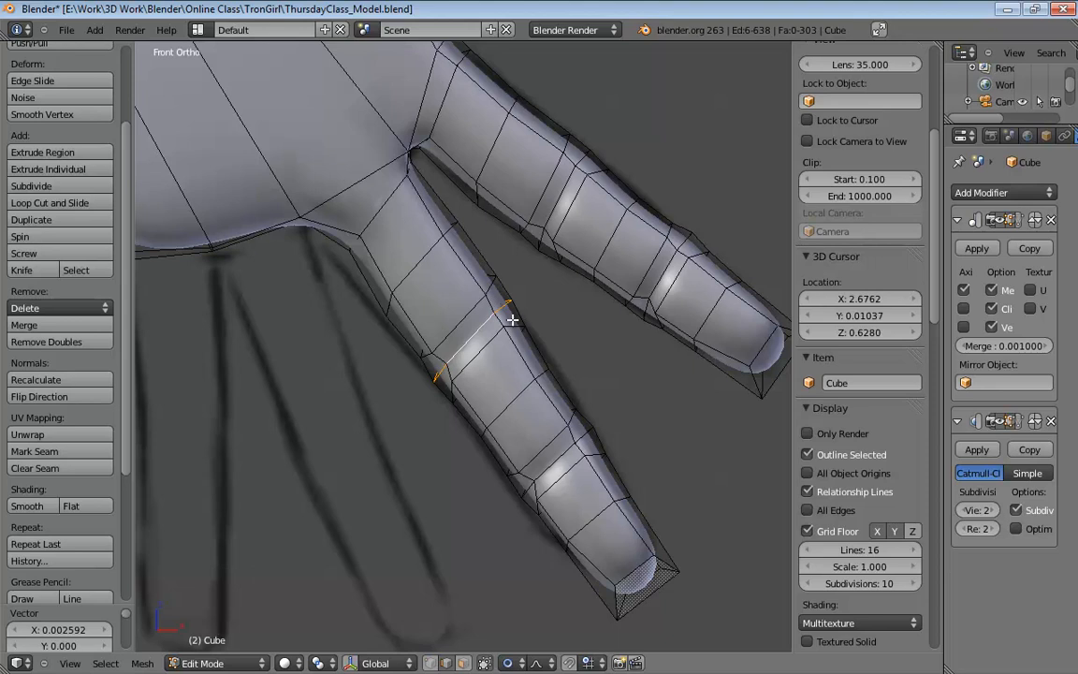
{"action": "key", "text": "g"}
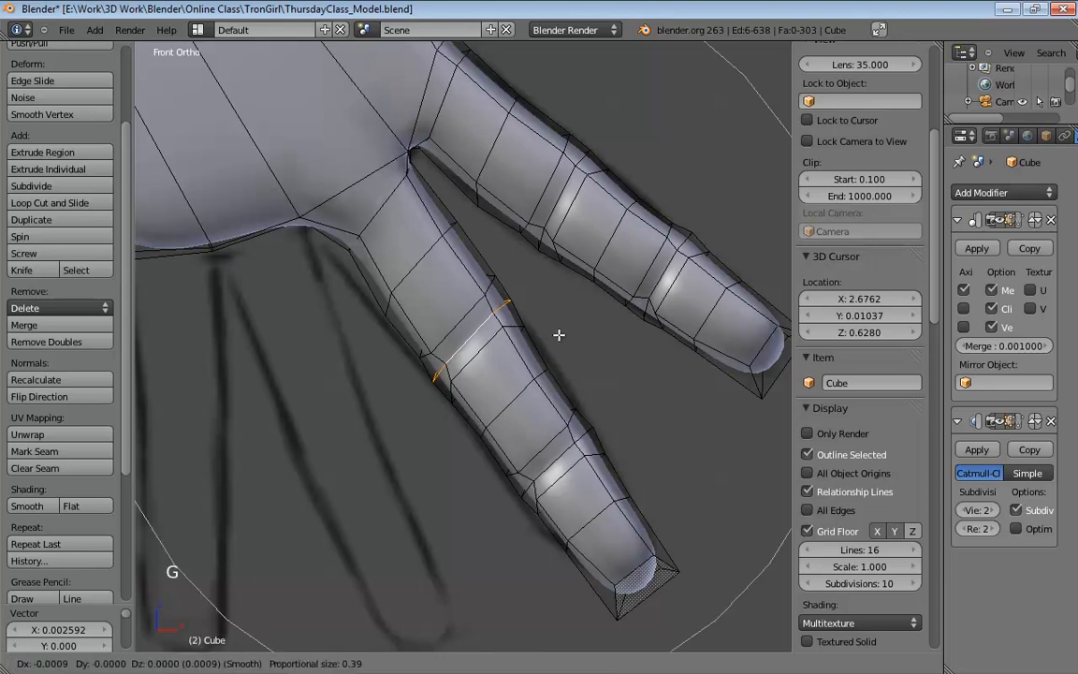
{"action": "scroll", "coordinate": [559, 337], "scroll_direction": "up", "scroll_amount": 13}
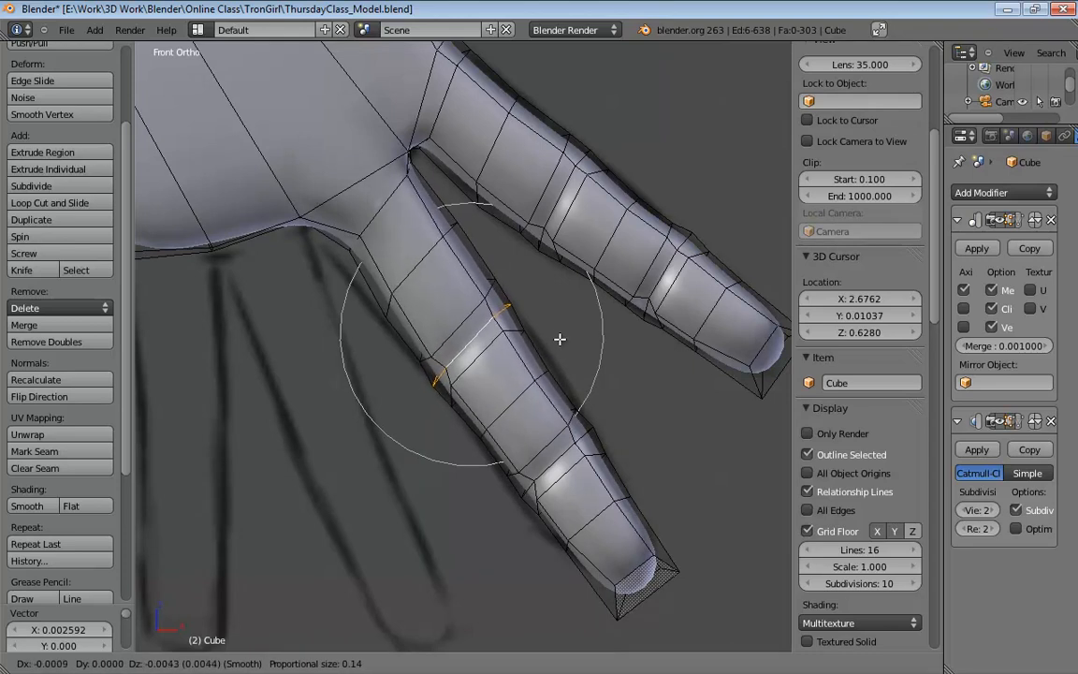
{"action": "left_click", "coordinate": [559, 338]}
{"action": "key", "text": "s"}
{"action": "key", "text": "s"}
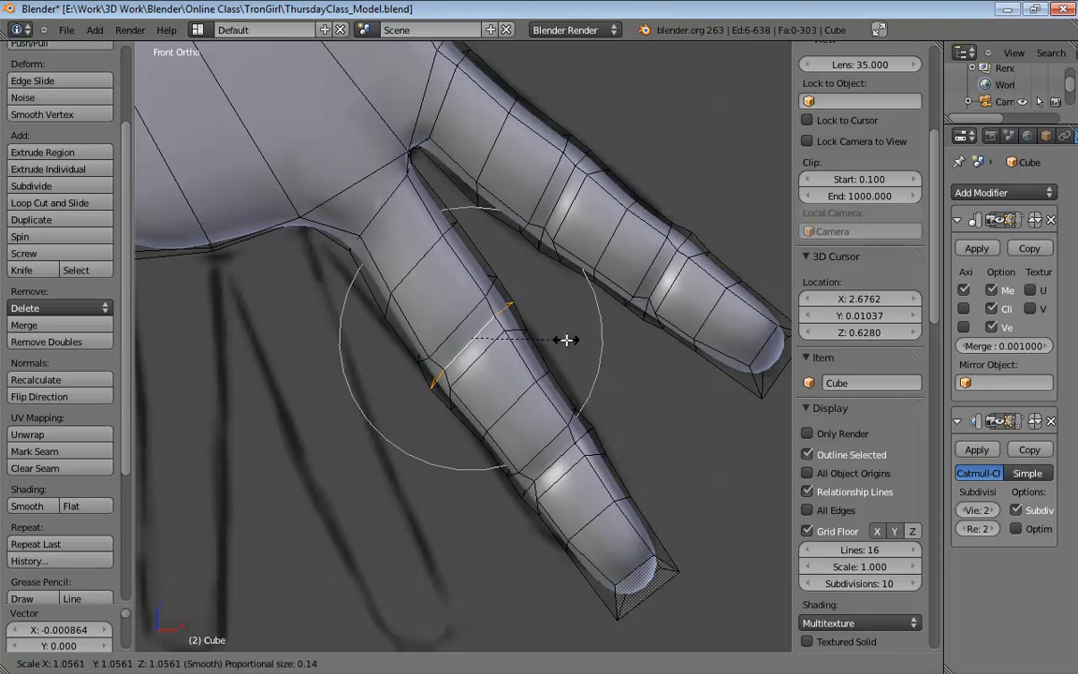
{"action": "left_click", "coordinate": [568, 340]}
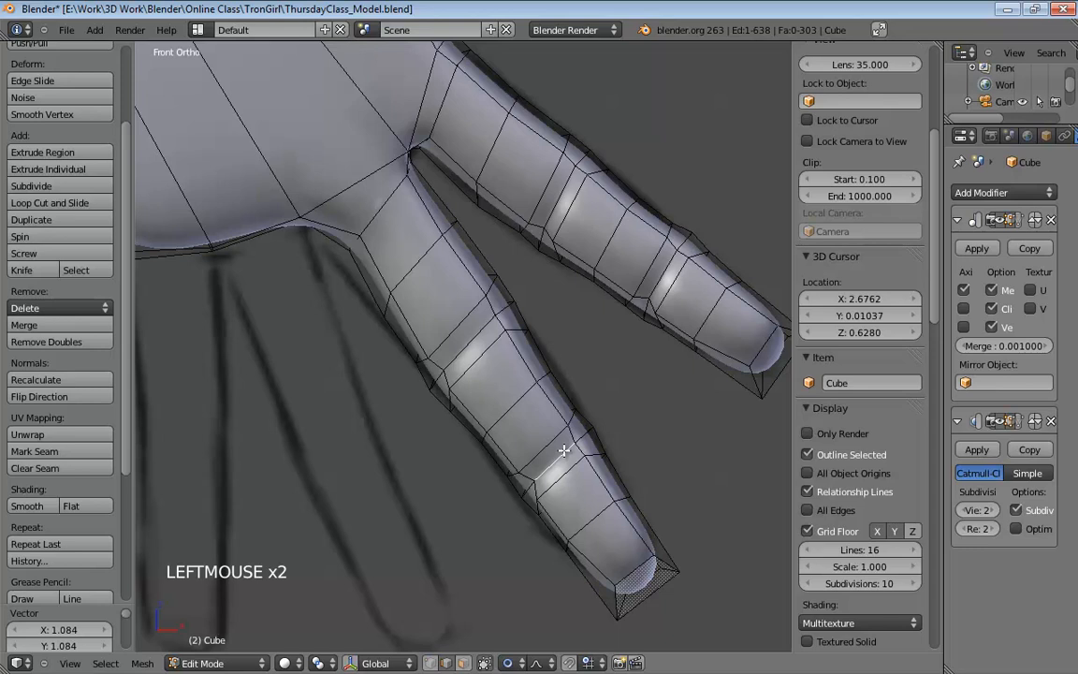
Select the edge loop at the knuckle nearer the fingertip, move it slightly toward the tip, and scale it by about 1.13.
{"action": "left_click", "coordinate": [564, 451], "text": "alt"}
{"action": "key", "text": "g"}
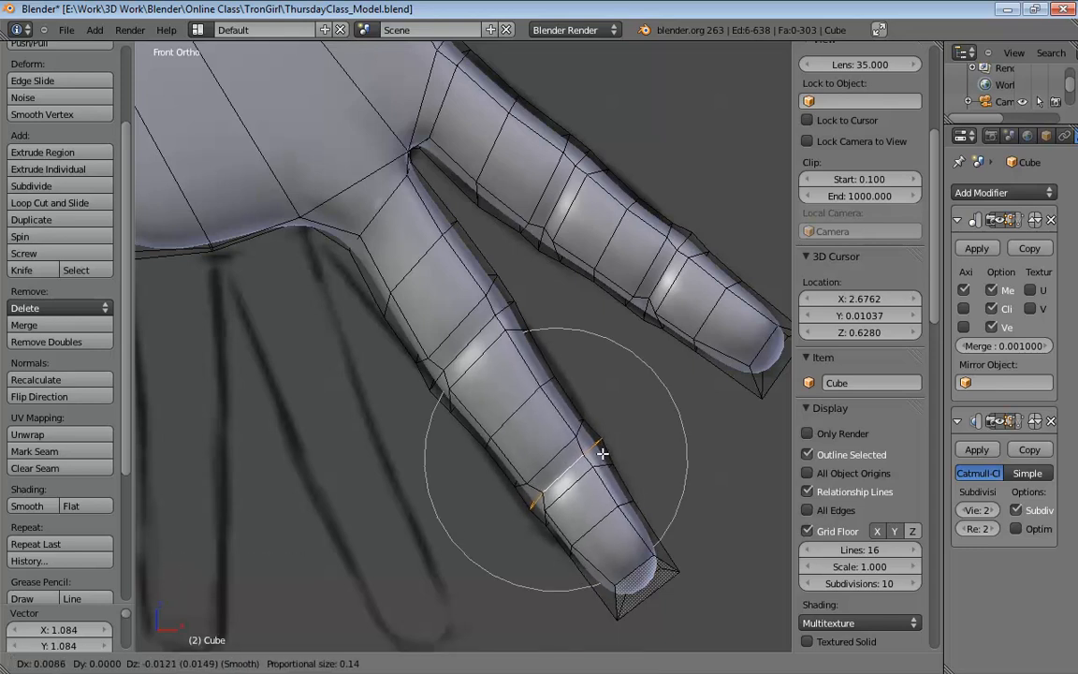
{"action": "left_click", "coordinate": [602, 453]}
{"action": "key", "text": "s"}
{"action": "key", "text": "s"}
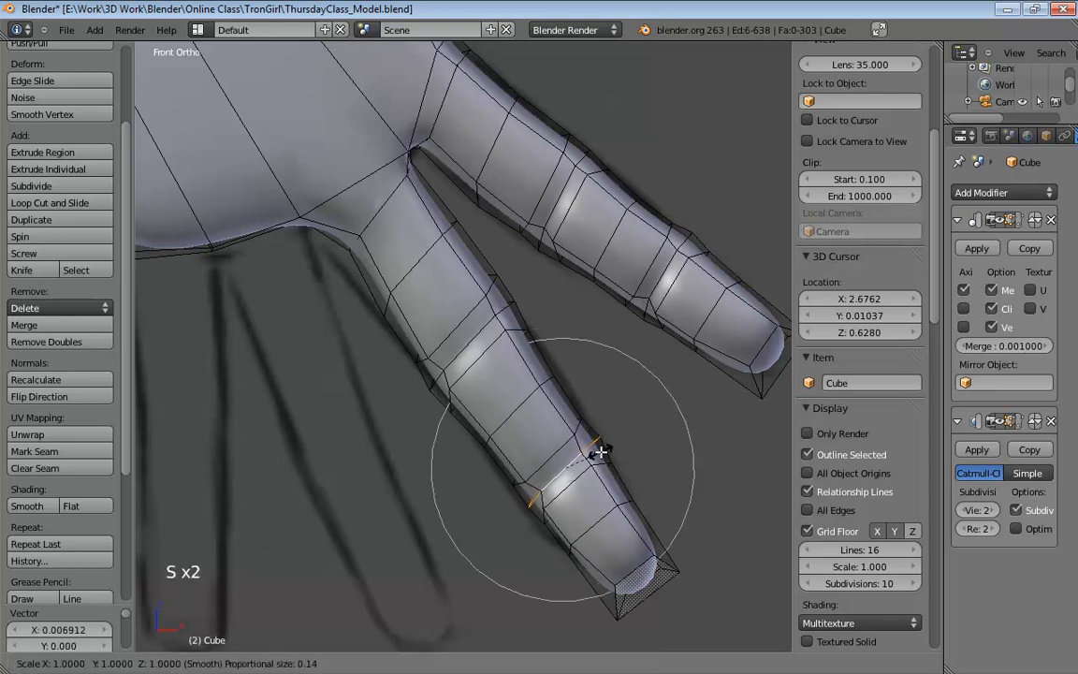
{"action": "left_click", "coordinate": [602, 448]}
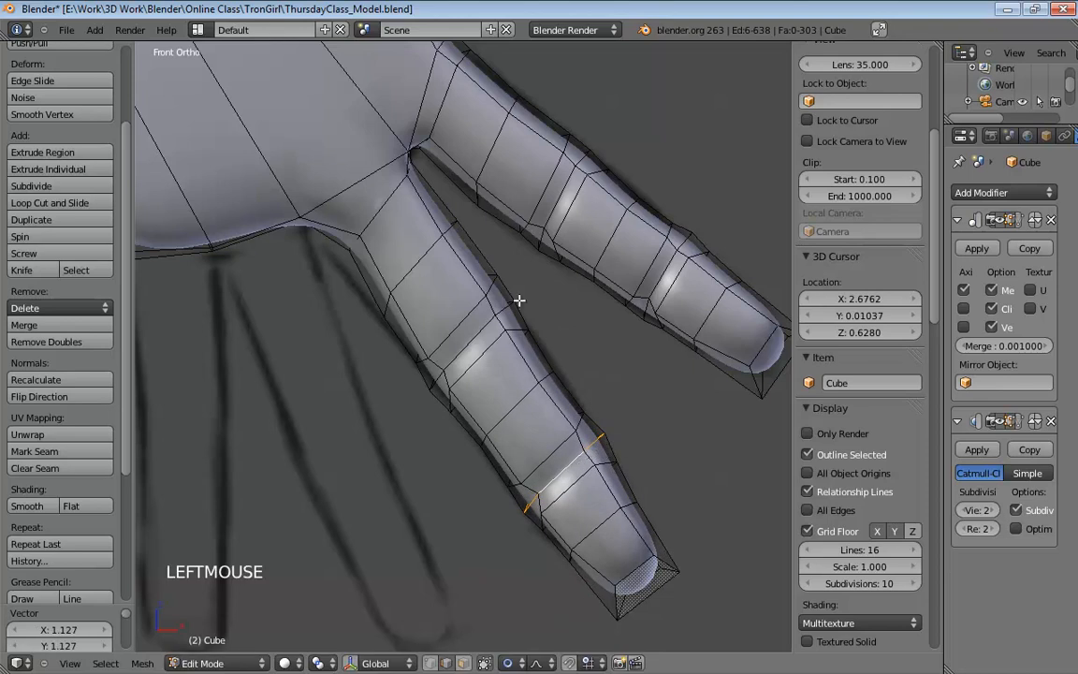
Reposition individual edges at the finger's base and along its inner side to fit the sketch outline with proportional editing.
{"action": "left_click", "coordinate": [355, 239]}
{"action": "left_click_drag", "start_coordinate": [354, 240], "coordinate": [335, 257]}
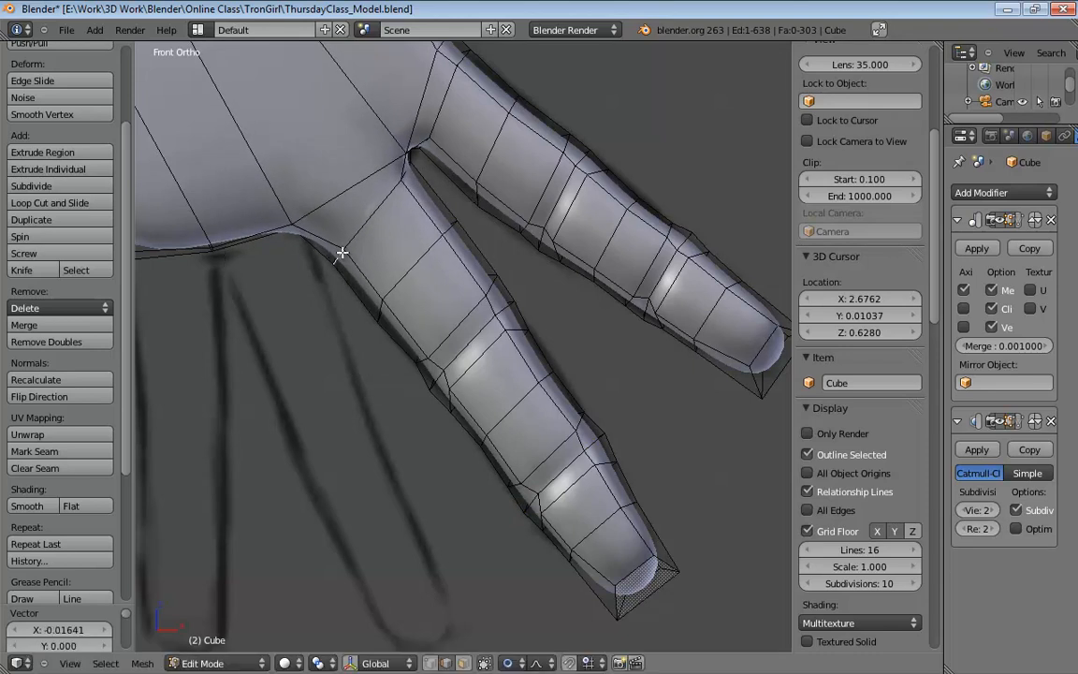
{"action": "left_click_drag", "start_coordinate": [408, 171], "coordinate": [398, 186]}
{"action": "mouse_move", "coordinate": [448, 230]}
{"action": "left_mouse_down"}
{"action": "mouse_move", "coordinate": [433, 247]}
{"action": "mouse_move", "coordinate": [445, 234]}
{"action": "left_mouse_up"}
{"action": "left_click_drag", "start_coordinate": [493, 279], "coordinate": [489, 289]}
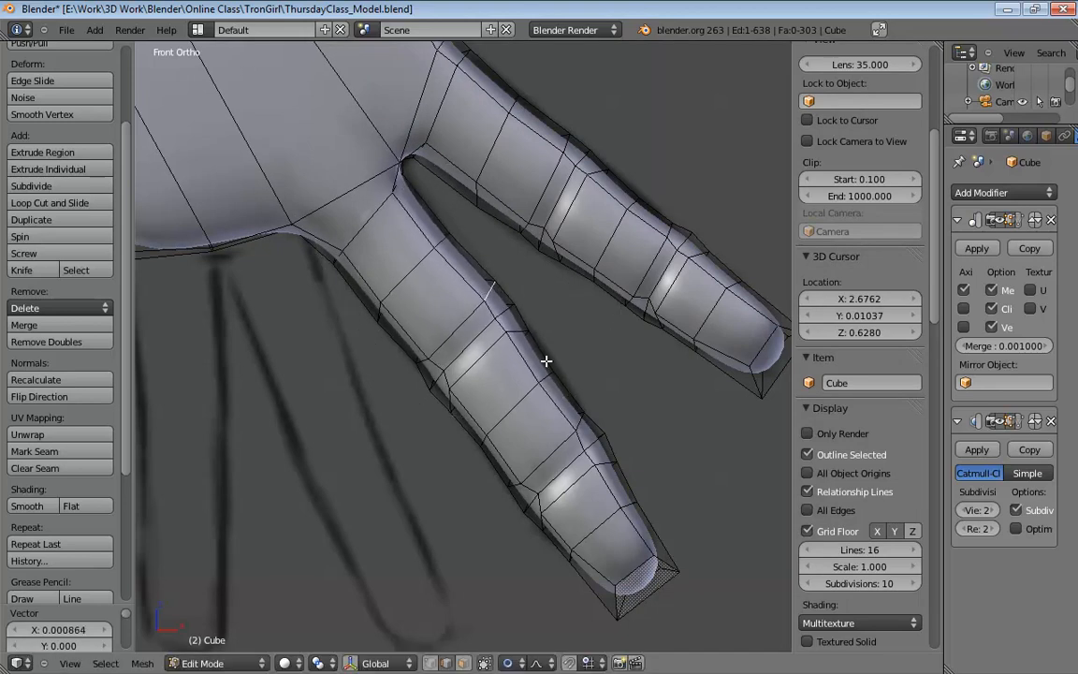
{"action": "left_click_drag", "start_coordinate": [553, 373], "coordinate": [553, 374]}
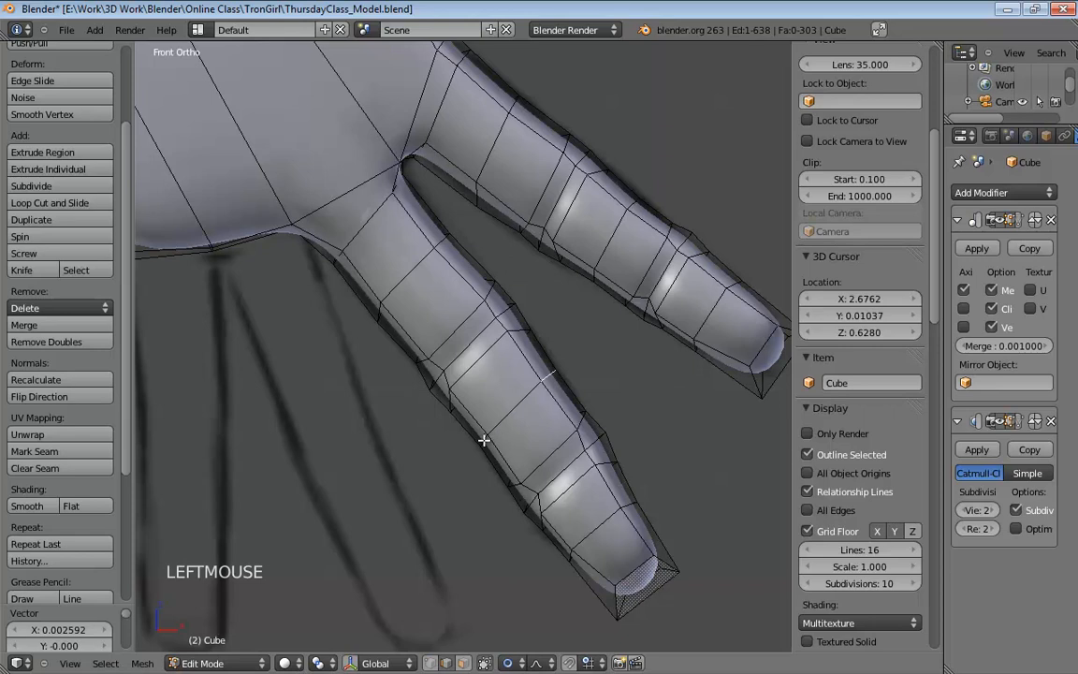
Turn off the Subdivision Surface preview in Edit Mode and examine the finger's alignment from the side and from its tip.
{"action": "middle_click_drag", "start_coordinate": [484, 440], "coordinate": [381, 401]}
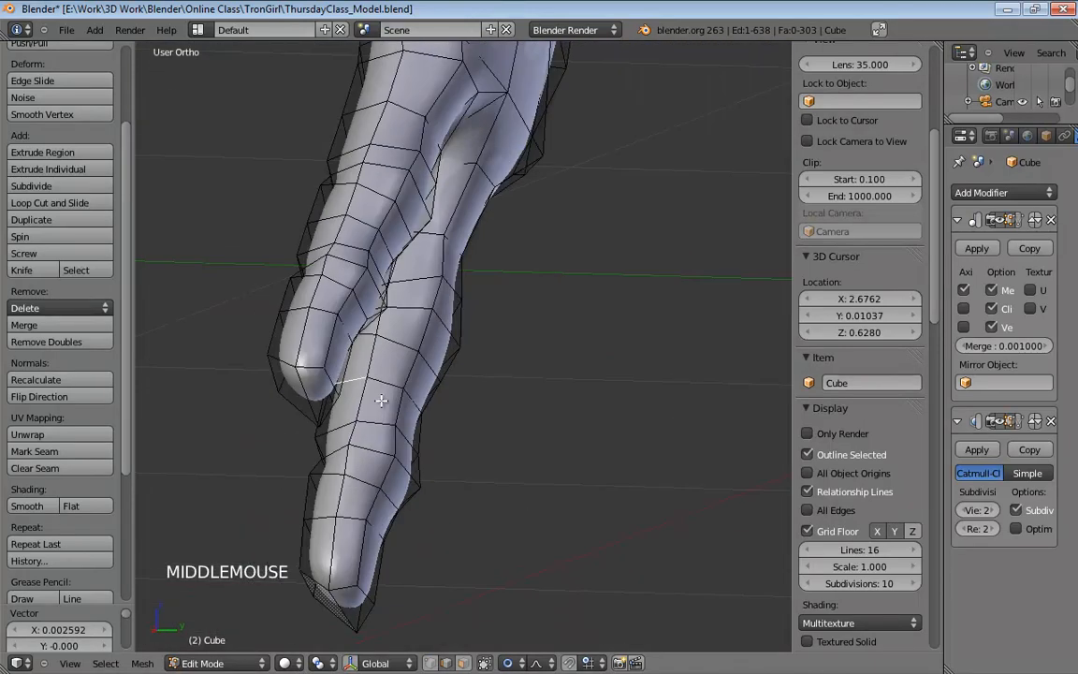
{"action": "key", "text": "KP_3"}
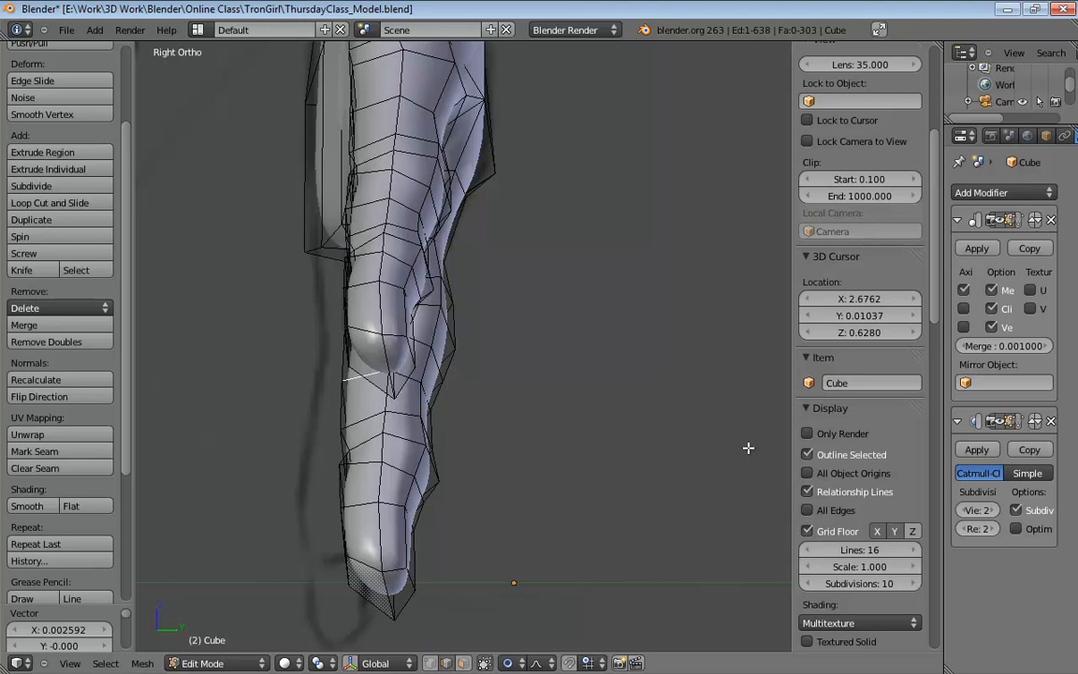
{"action": "left_click", "coordinate": [1006, 421]}
{"action": "key", "text": "z"}
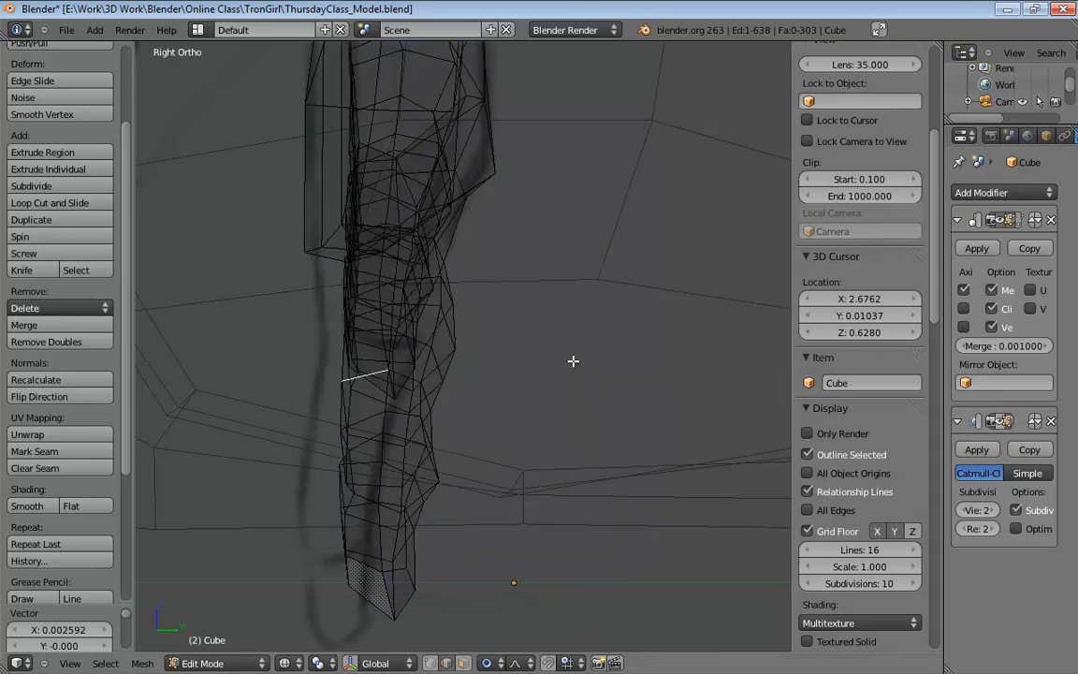
{"action": "mouse_move", "coordinate": [572, 359]}
{"action": "middle_mouse_down"}
{"action": "mouse_move", "coordinate": [614, 245]}
{"action": "mouse_move", "coordinate": [654, 224]}
{"action": "mouse_move", "coordinate": [561, 274]}
{"action": "mouse_move", "coordinate": [591, 287]}
{"action": "mouse_move", "coordinate": [626, 265]}
{"action": "mouse_move", "coordinate": [546, 255]}
{"action": "mouse_move", "coordinate": [361, 331]}
{"action": "middle_mouse_up"}
{"action": "key", "text": "z"}
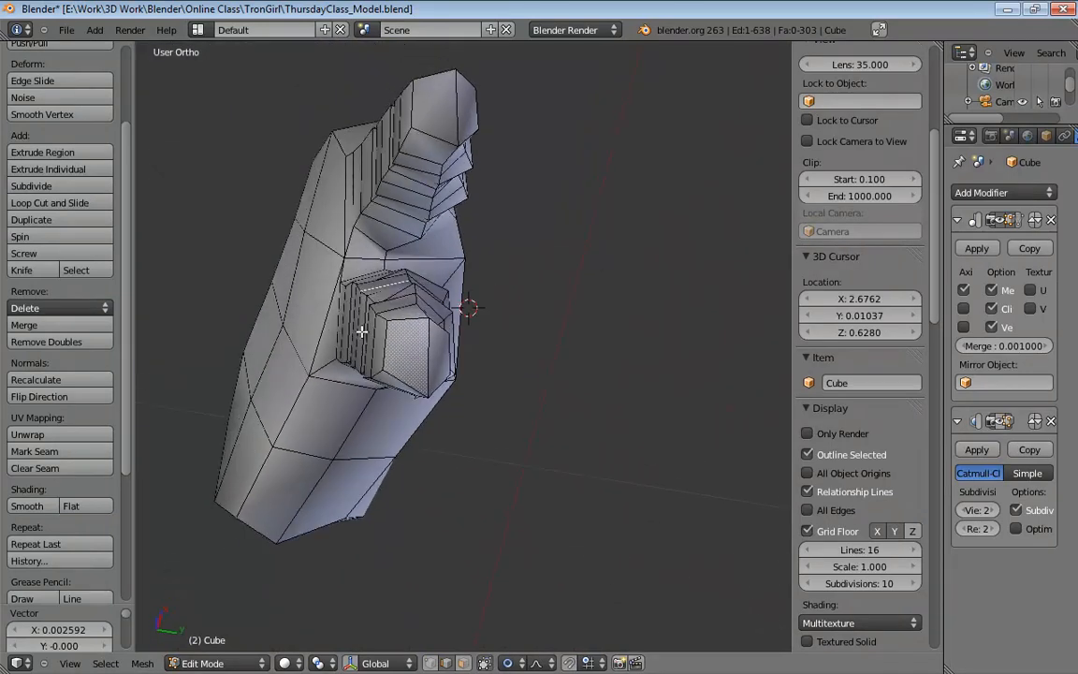
{"action": "middle_click_drag", "start_coordinate": [330, 285], "coordinate": [567, 466]}
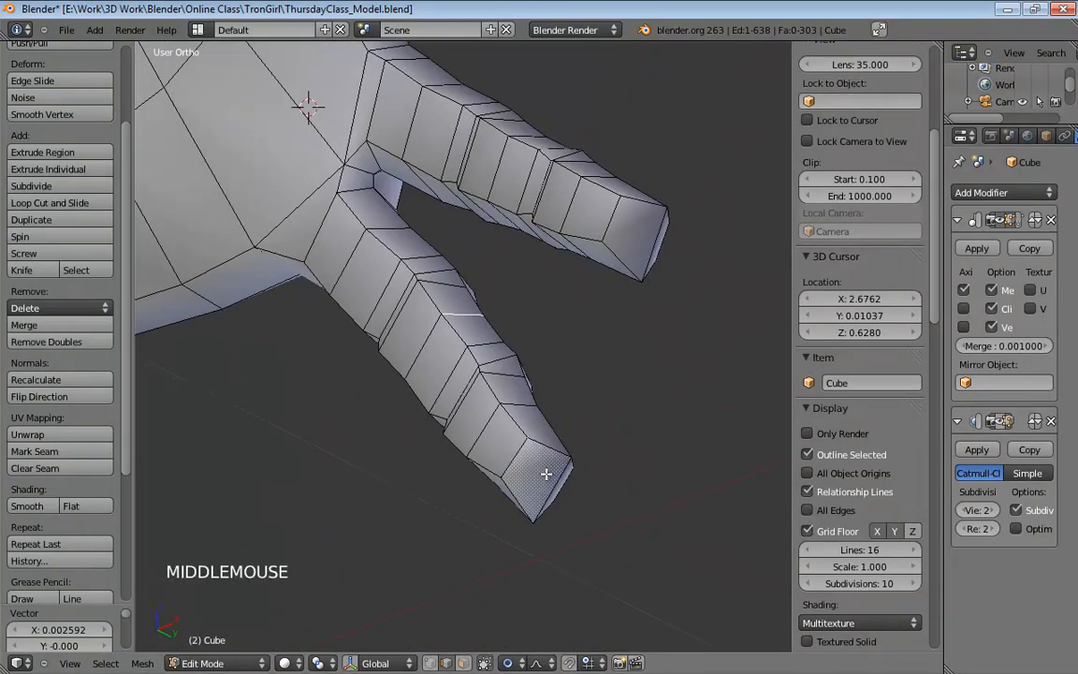
In face selection mode, select the two fingertip end faces and grow the selection ten times to cover the finger.
{"action": "key", "text": "ctrl+Tab"}
{"action": "left_click", "coordinate": [594, 490]}
{"action": "middle_click_drag", "start_coordinate": [617, 503], "coordinate": [698, 452]}
{"action": "left_click", "coordinate": [578, 475], "text": "shift"}
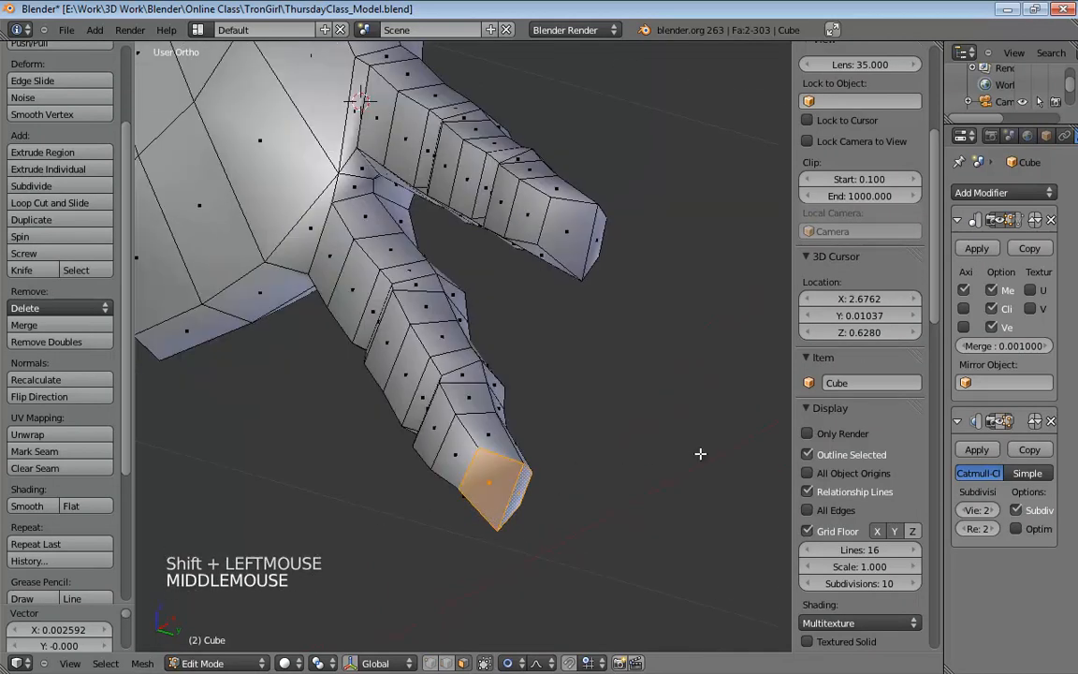
{"action": "key", "text": "ctrl+KP_Add"}
{"action": "key", "text": "ctrl+KP_Add"}
{"action": "key", "text": "ctrl+KP_Add"}
{"action": "key", "text": "ctrl+KP_Add"}
{"action": "key", "text": "ctrl+KP_Add"}
{"action": "key", "text": "ctrl+KP_Add"}
{"action": "key", "text": "ctrl+KP_Add"}
{"action": "key", "text": "ctrl+KP_Add"}
{"action": "key", "text": "ctrl+KP_Add"}
{"action": "key", "text": "ctrl+KP_Add"}
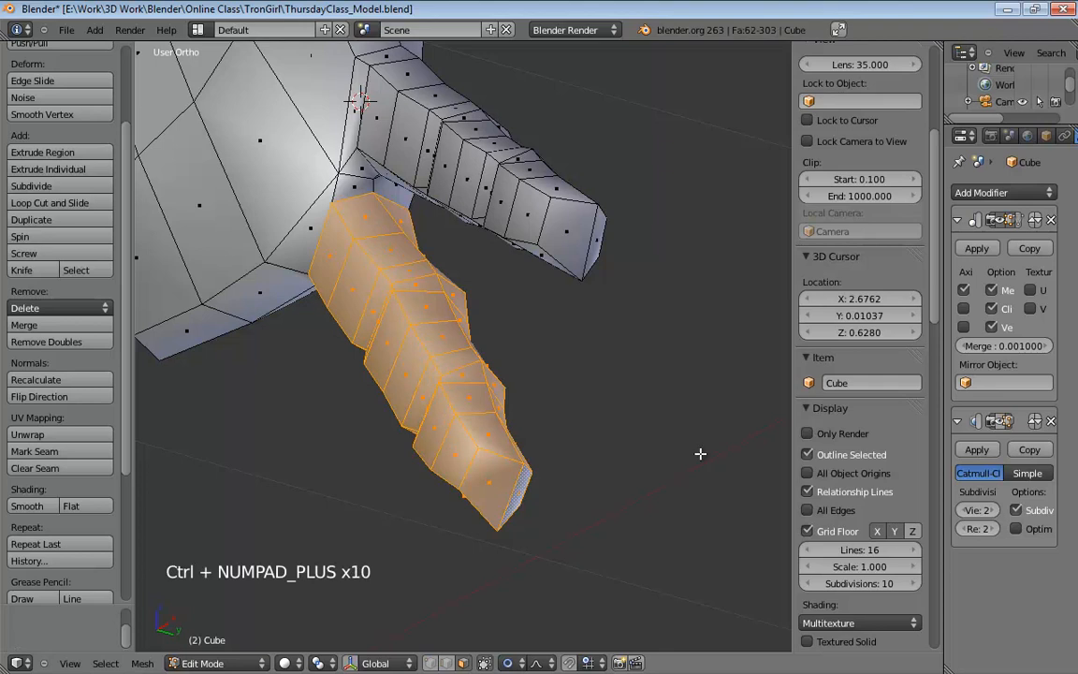
Disable proportional editing and, looking down the finger from its tip, rotate the selected finger about 10.17 degrees.
{"action": "middle_click_drag", "start_coordinate": [530, 462], "coordinate": [522, 214]}
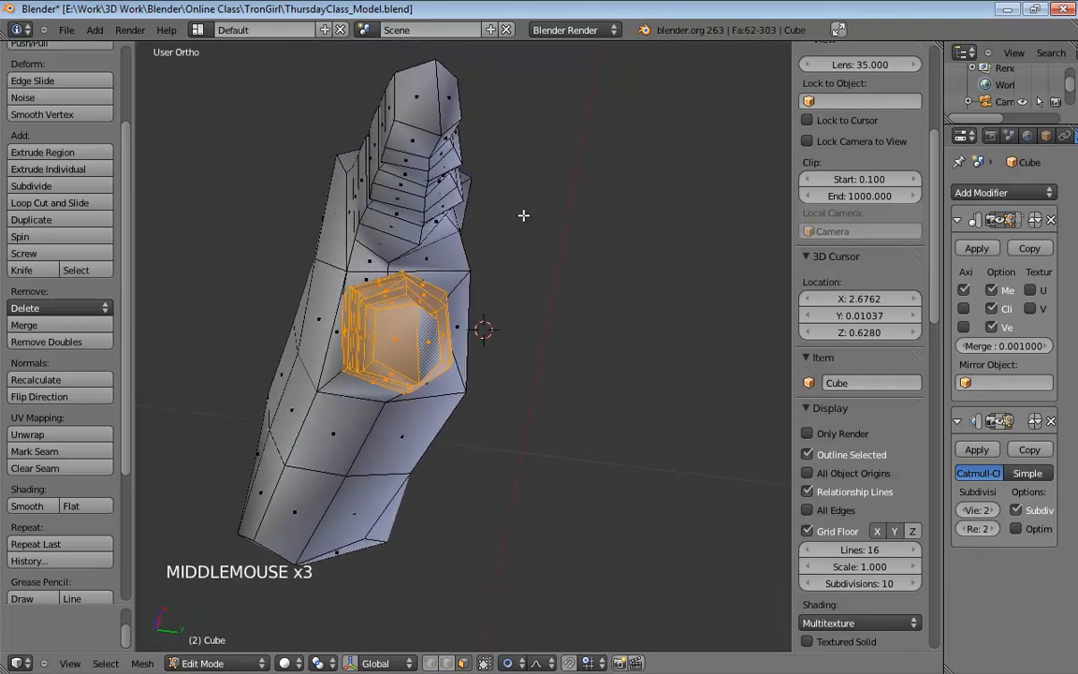
{"action": "key", "text": "r"}
{"action": "right_click", "coordinate": [538, 227]}
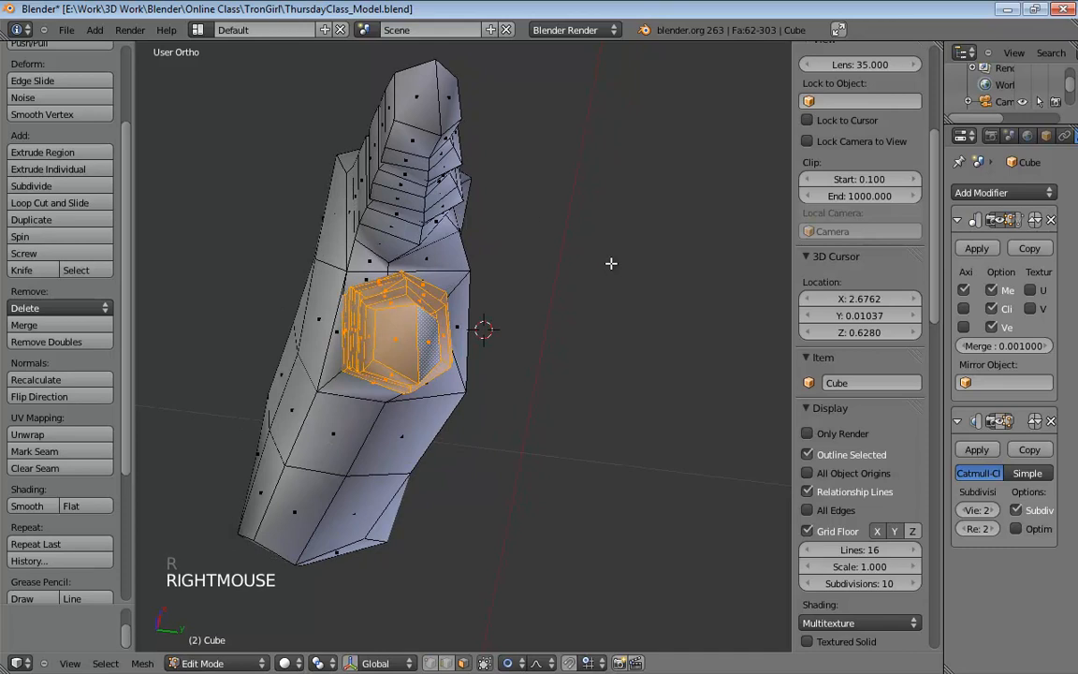
{"action": "key", "text": "o"}
{"action": "key", "text": "o"}
{"action": "key", "text": "o"}
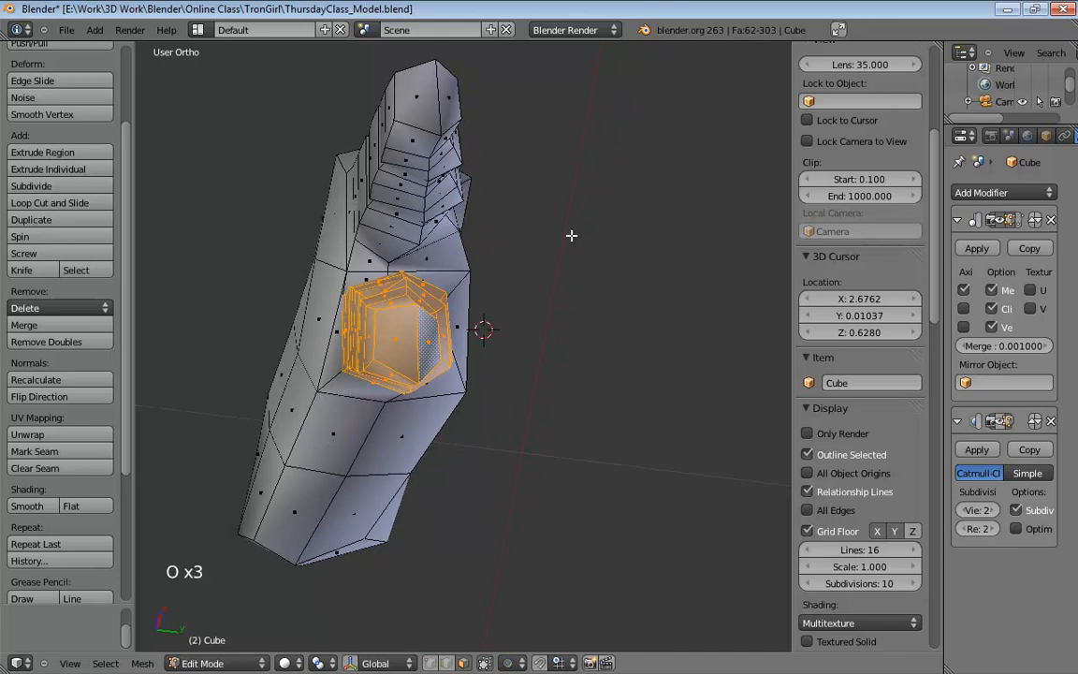
{"action": "key", "text": "r"}
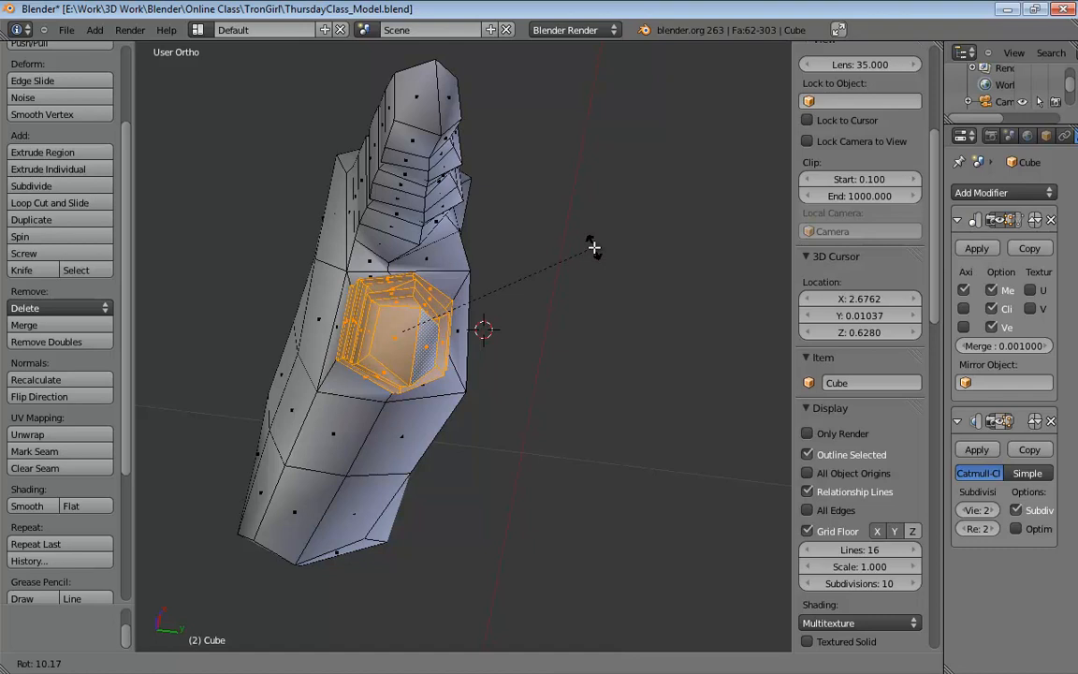
{"action": "left_click", "coordinate": [593, 245]}
In right orthographic view, shift the selected finger about -0.012 along Y toward the reference sketch.
{"action": "middle_click_drag", "start_coordinate": [593, 233], "coordinate": [633, 376]}
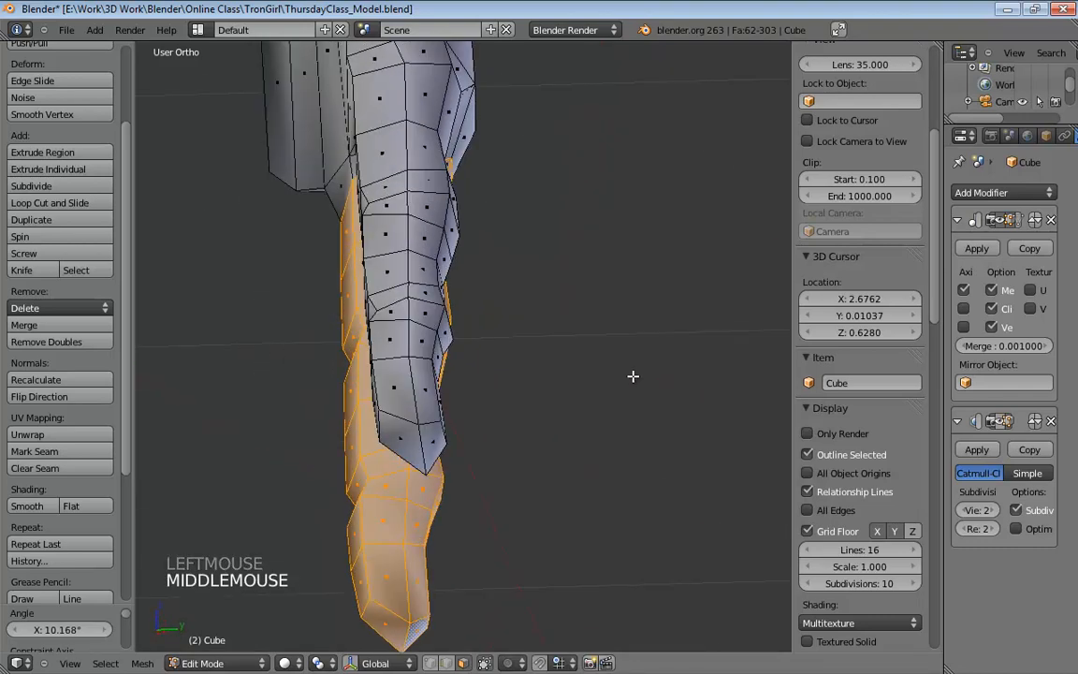
{"action": "key", "text": "KP_3"}
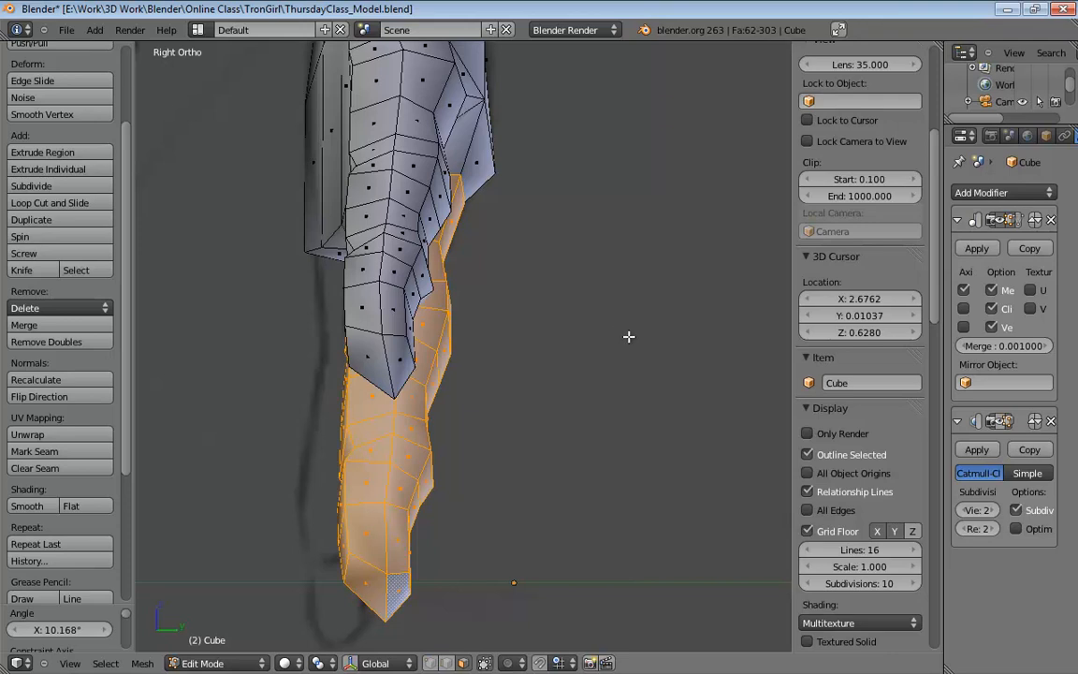
{"action": "key", "text": "g"}
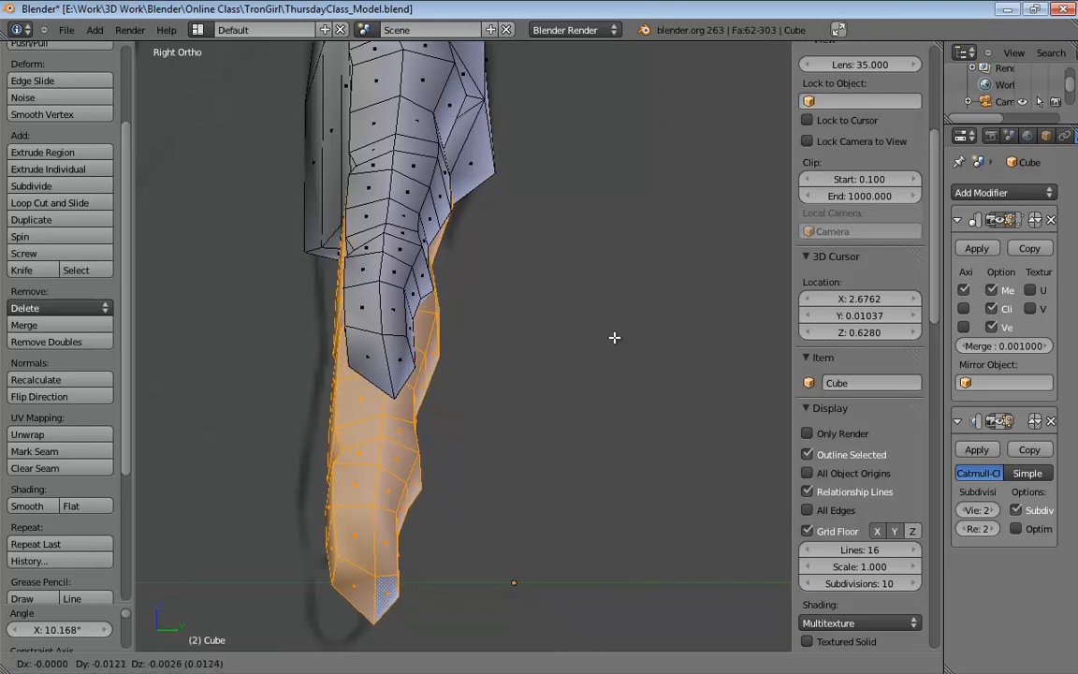
{"action": "left_click", "coordinate": [614, 337]}
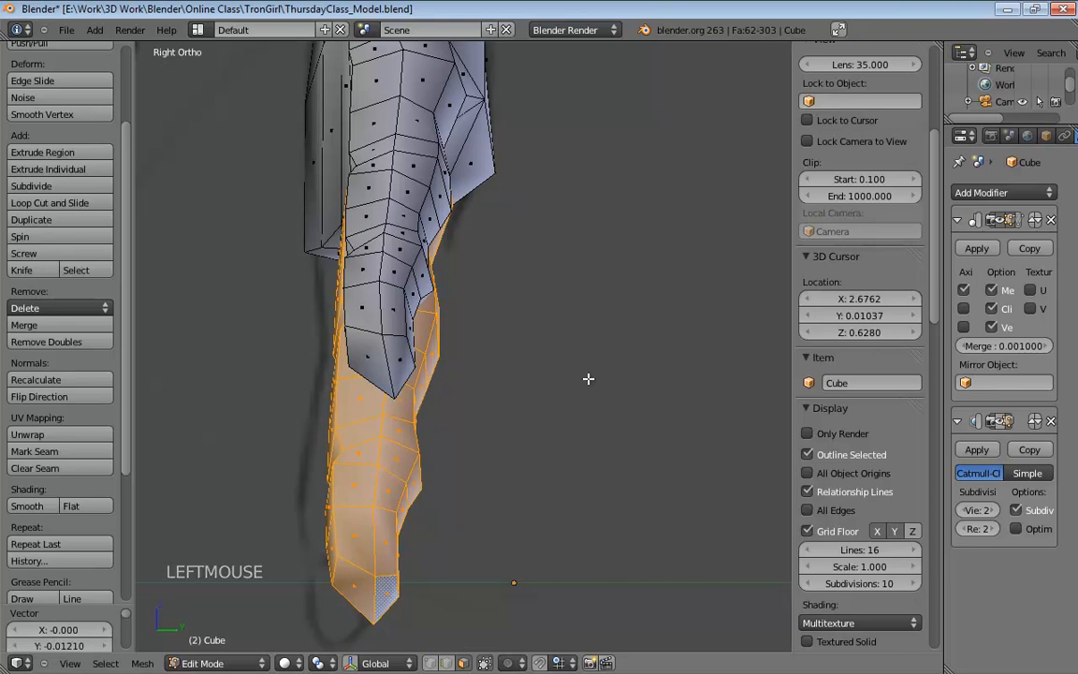
Rotate the selected finger about 1.23 degrees in the side view and nudge it about -0.0026 along Y.
{"action": "middle_click_drag", "start_coordinate": [588, 378], "coordinate": [591, 353], "text": "shift"}
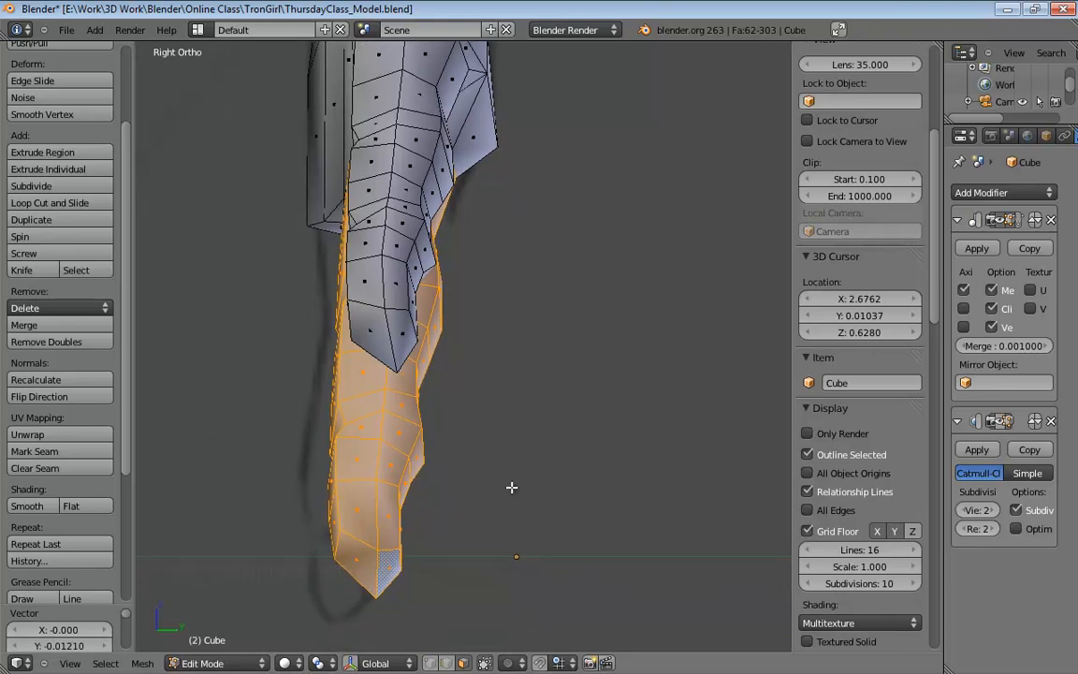
{"action": "key", "text": "r"}
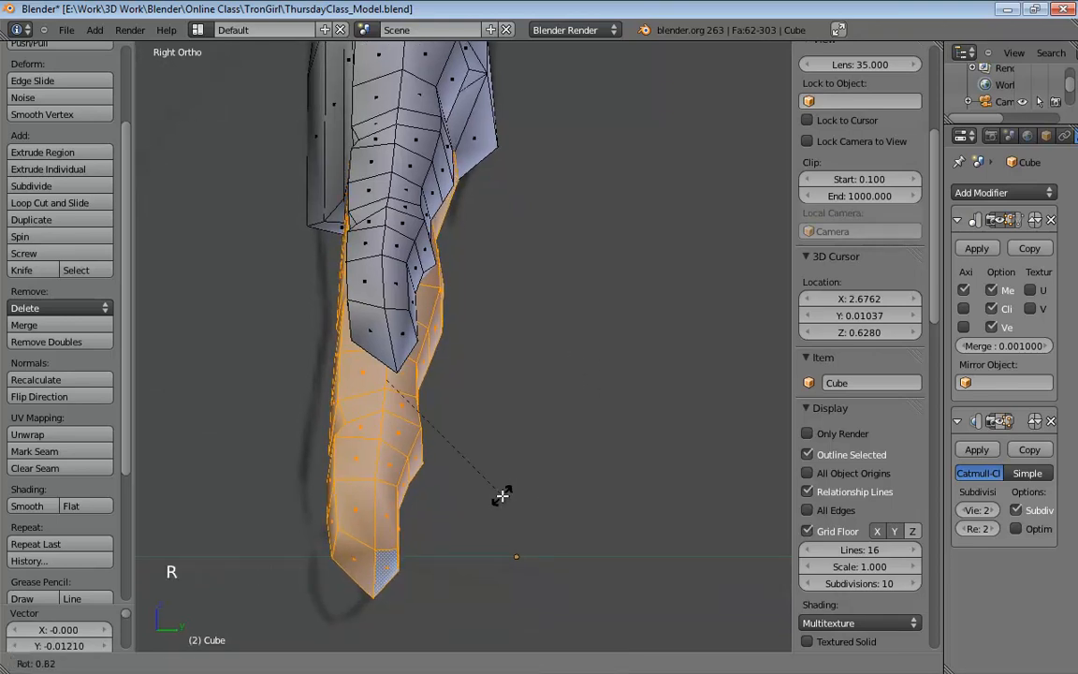
{"action": "left_click", "coordinate": [503, 493]}
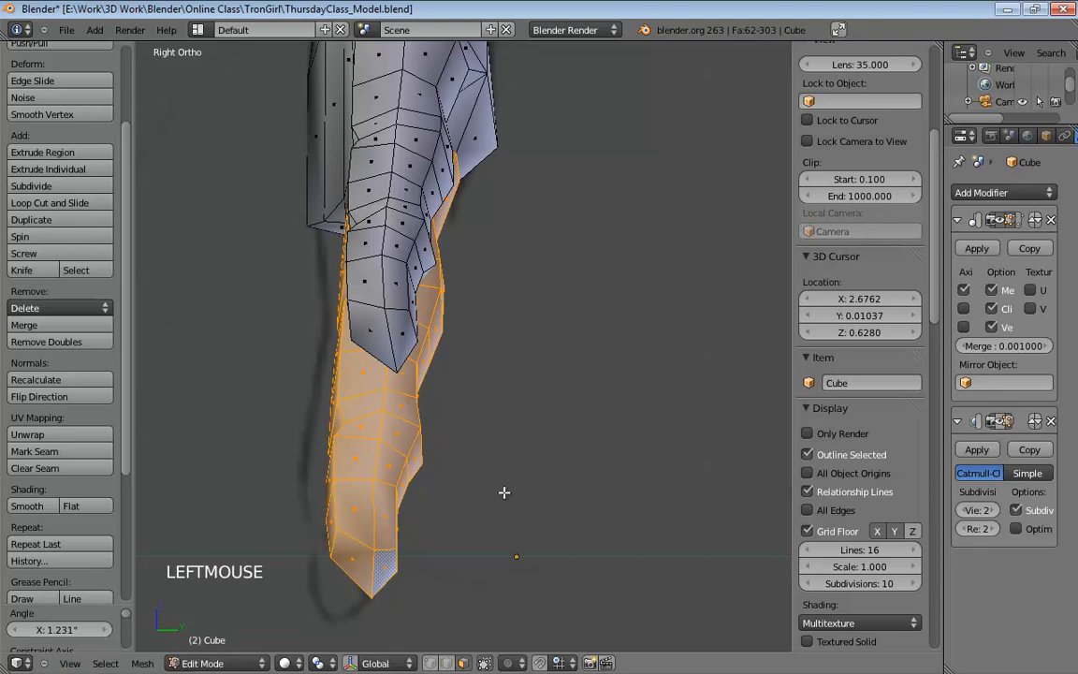
{"action": "key", "text": "g"}
{"action": "left_click", "coordinate": [551, 417]}
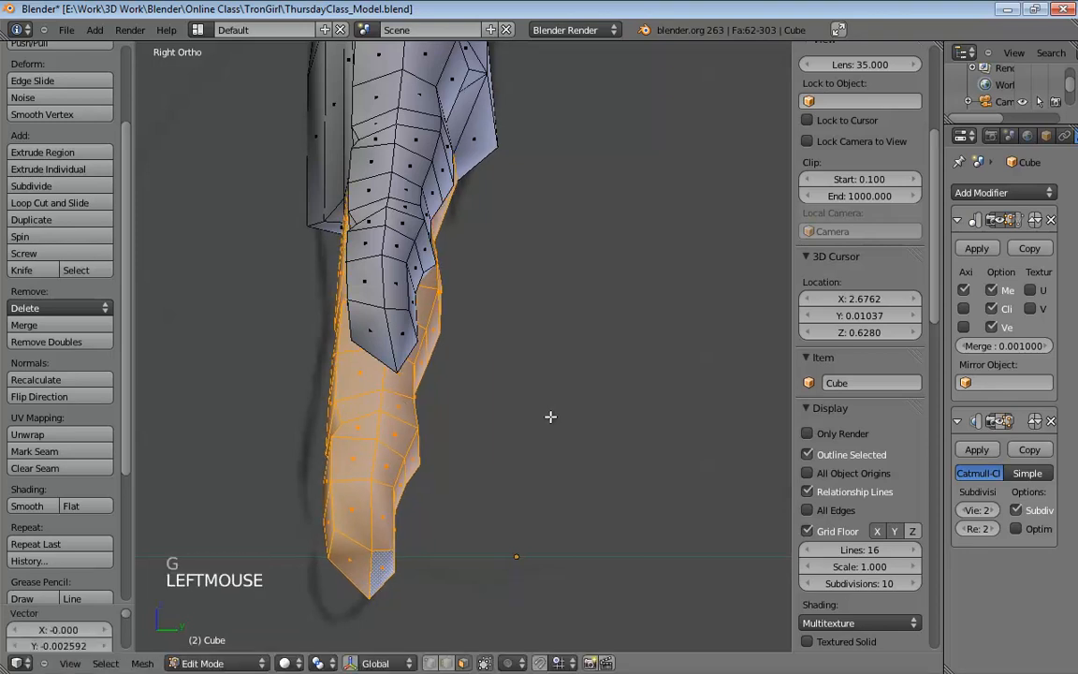
In vertex selection mode, reposition the rear vertices at the base of the joined finger to smooth its transition into the palm.
{"action": "middle_click_drag", "start_coordinate": [550, 417], "coordinate": [663, 389]}
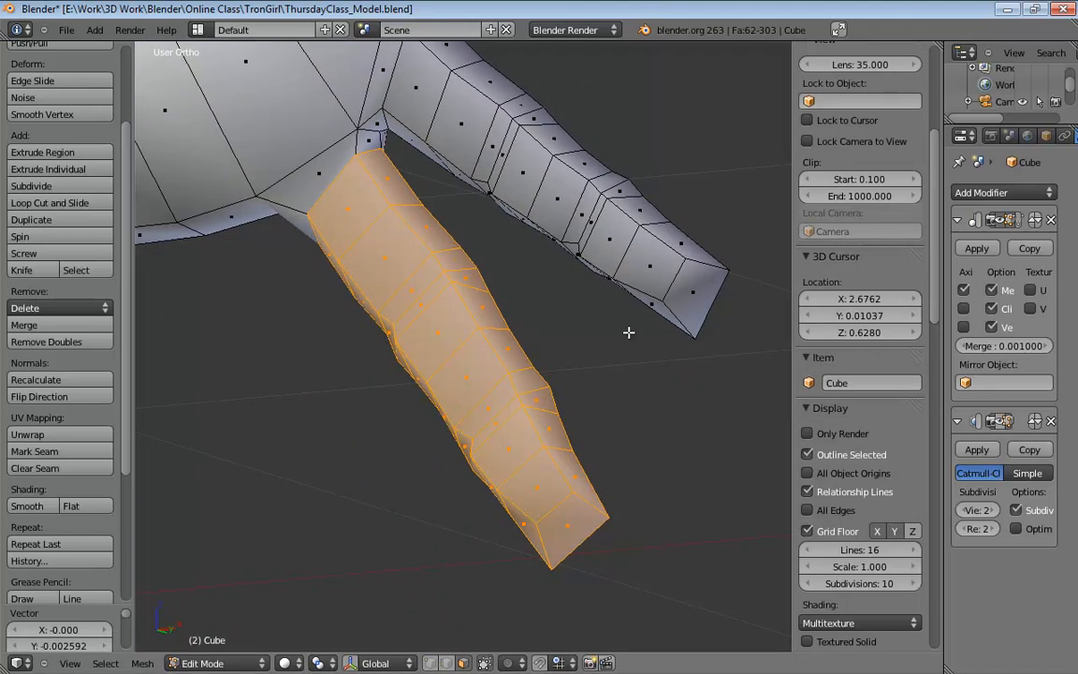
{"action": "scroll", "coordinate": [629, 332], "scroll_direction": "down", "scroll_amount": 1}
{"action": "middle_click_drag", "start_coordinate": [629, 332], "coordinate": [491, 306]}
{"action": "scroll", "coordinate": [474, 318], "scroll_direction": "up", "scroll_amount": 2}
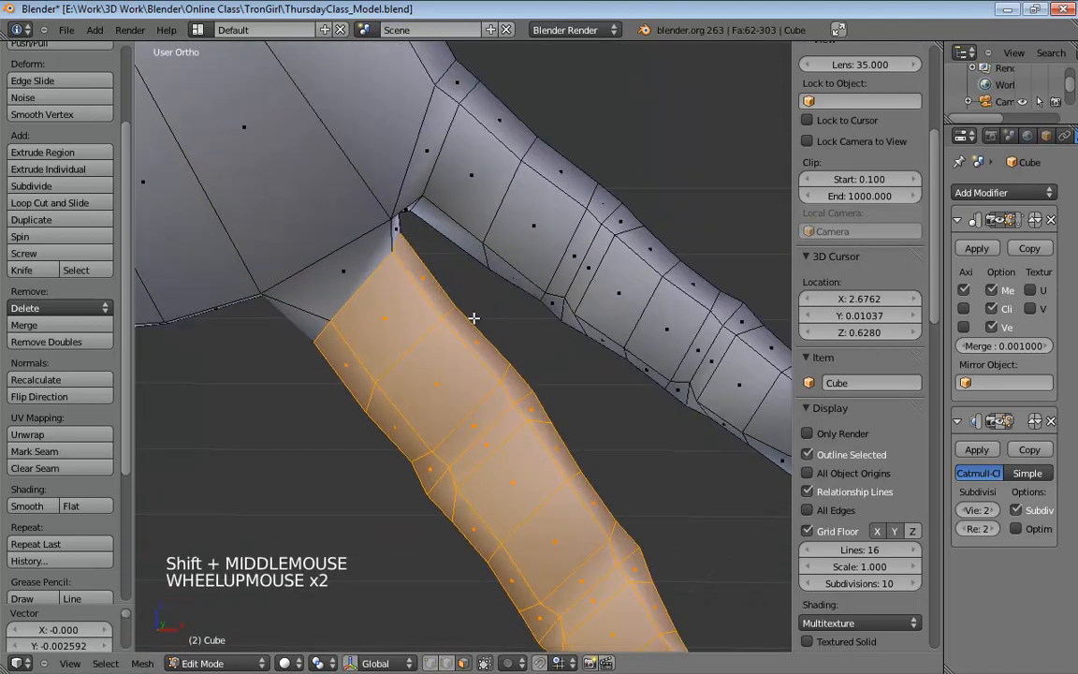
{"action": "middle_click_drag", "start_coordinate": [418, 306], "coordinate": [506, 492]}
{"action": "key", "text": "KP_5"}
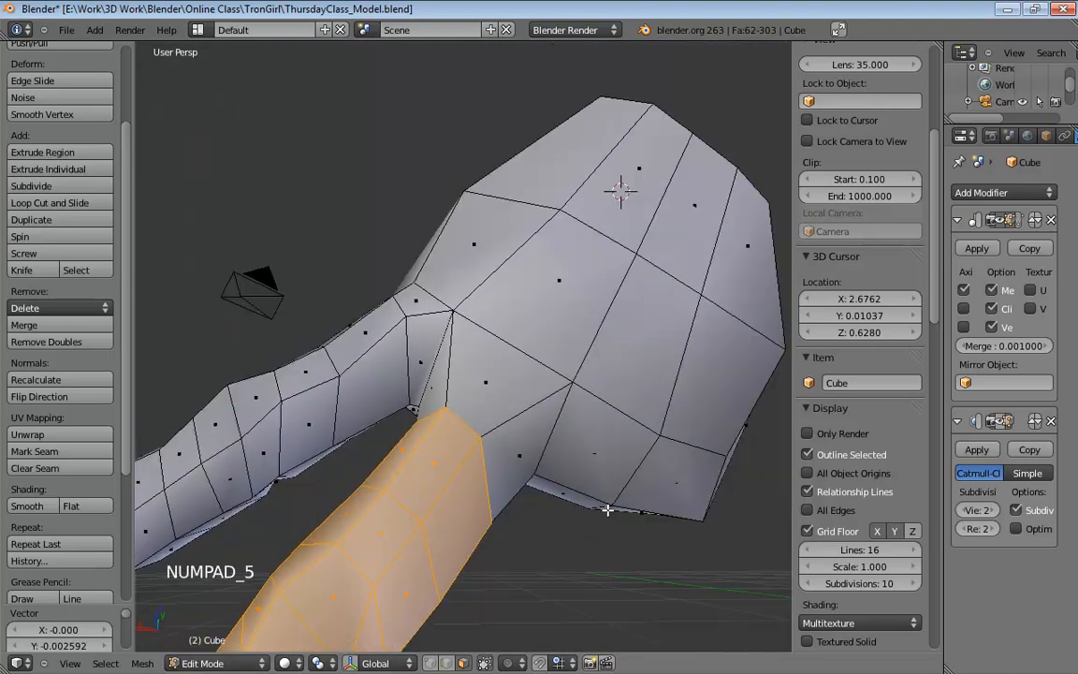
{"action": "middle_click_drag", "start_coordinate": [589, 450], "coordinate": [545, 474]}
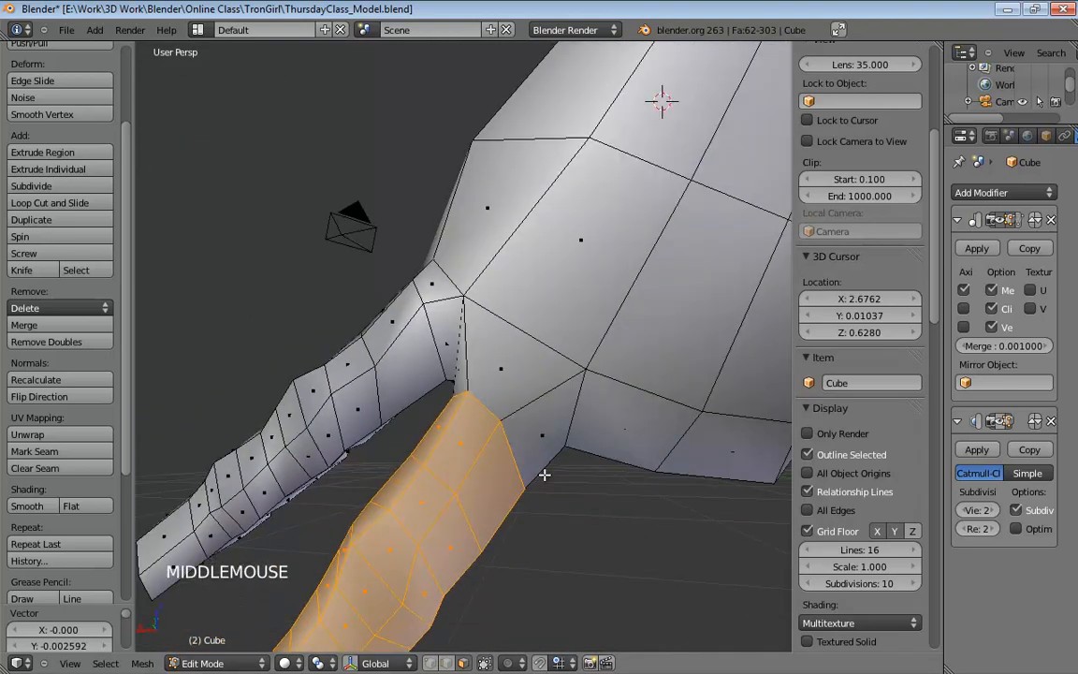
{"action": "key", "text": "ctrl+Tab"}
{"action": "left_click", "coordinate": [538, 447]}
{"action": "middle_click_drag", "start_coordinate": [592, 550], "coordinate": [568, 517]}
{"action": "left_click_drag", "start_coordinate": [554, 512], "coordinate": [590, 471]}
{"action": "left_click_drag", "start_coordinate": [515, 432], "coordinate": [549, 404]}
{"action": "middle_click_drag", "start_coordinate": [539, 395], "coordinate": [582, 416]}
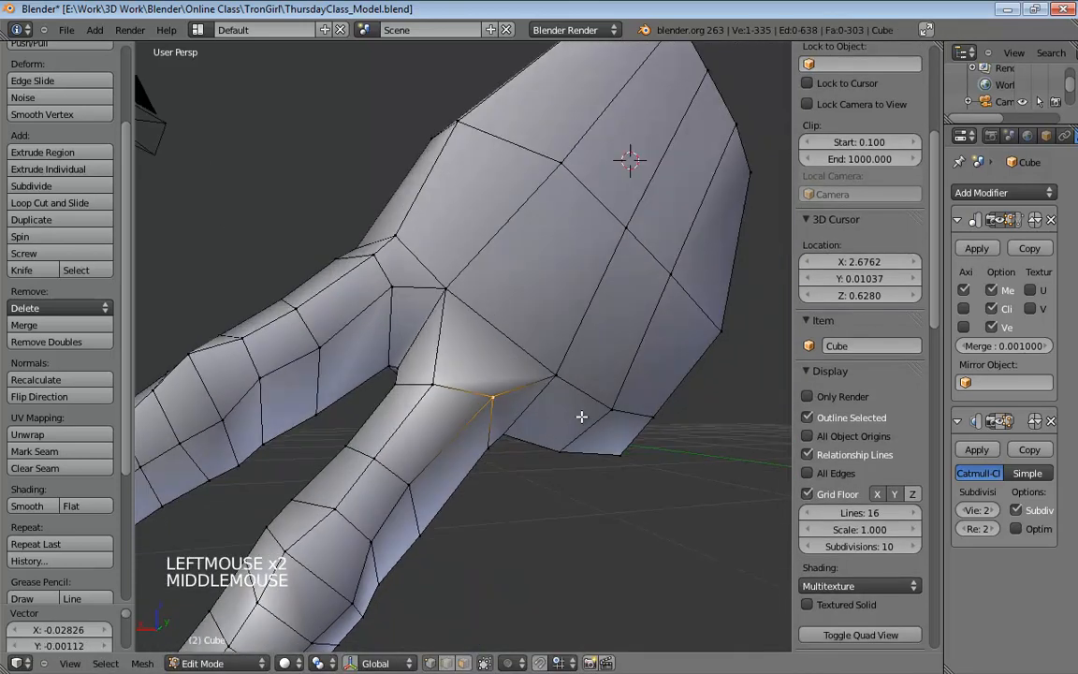
Nudge the vertices around the joined finger's root and first segment, working from the rear of the hand.
{"action": "left_click", "coordinate": [433, 381]}
{"action": "middle_click_drag", "start_coordinate": [440, 374], "coordinate": [464, 384]}
{"action": "scroll", "coordinate": [274, 437], "scroll_direction": "down", "scroll_amount": 4}
{"action": "left_click_drag", "start_coordinate": [418, 397], "coordinate": [415, 388]}
{"action": "middle_click_drag", "start_coordinate": [416, 385], "coordinate": [545, 456]}
{"action": "left_click", "coordinate": [546, 455]}
{"action": "left_click_drag", "start_coordinate": [546, 456], "coordinate": [547, 425]}
{"action": "middle_click_drag", "start_coordinate": [577, 442], "coordinate": [423, 427]}
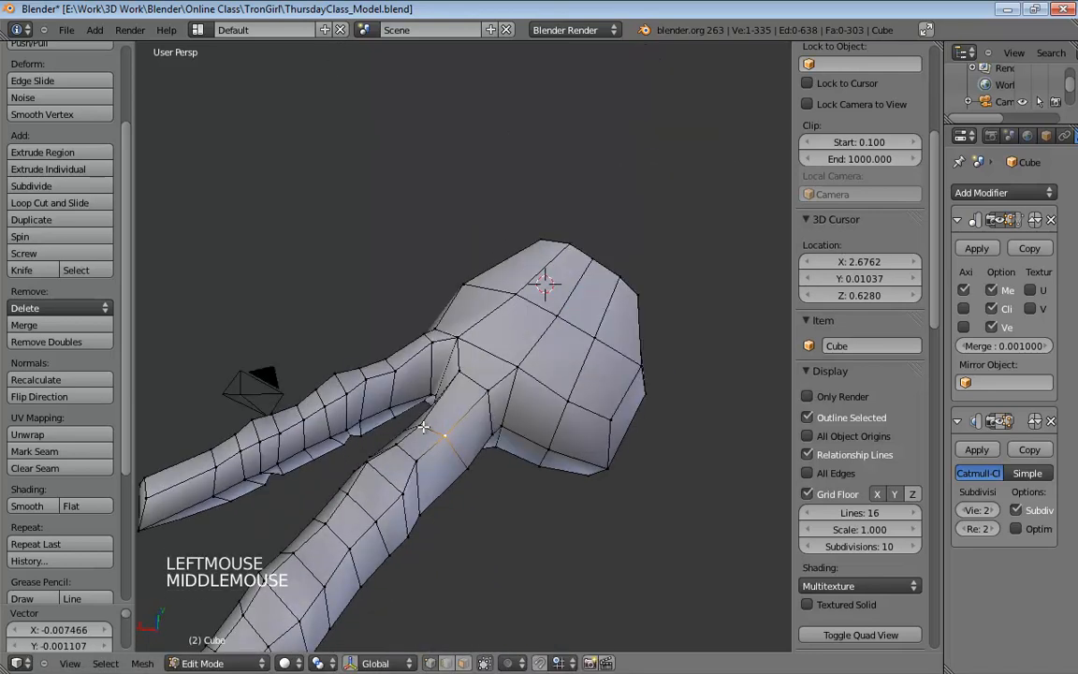
Shift three vertices along the rear side of the first finger to even out its segments.
{"action": "mouse_move", "coordinate": [394, 406]}
{"action": "left_mouse_down"}
{"action": "mouse_move", "coordinate": [411, 396]}
{"action": "mouse_move", "coordinate": [403, 400]}
{"action": "left_mouse_up"}
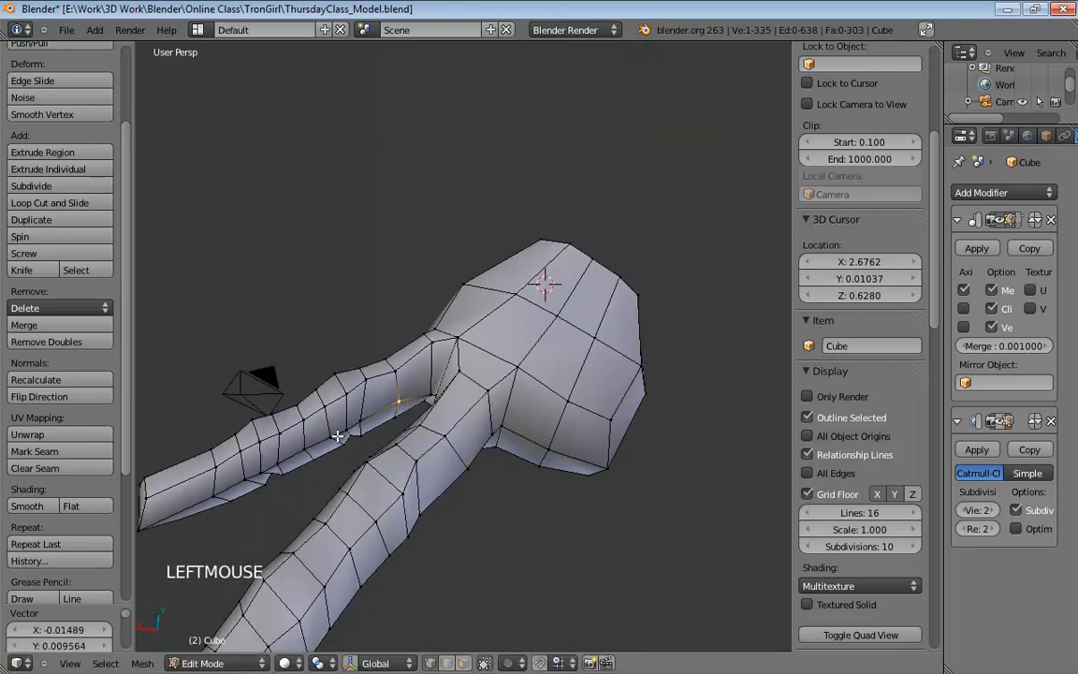
{"action": "left_click", "coordinate": [311, 445]}
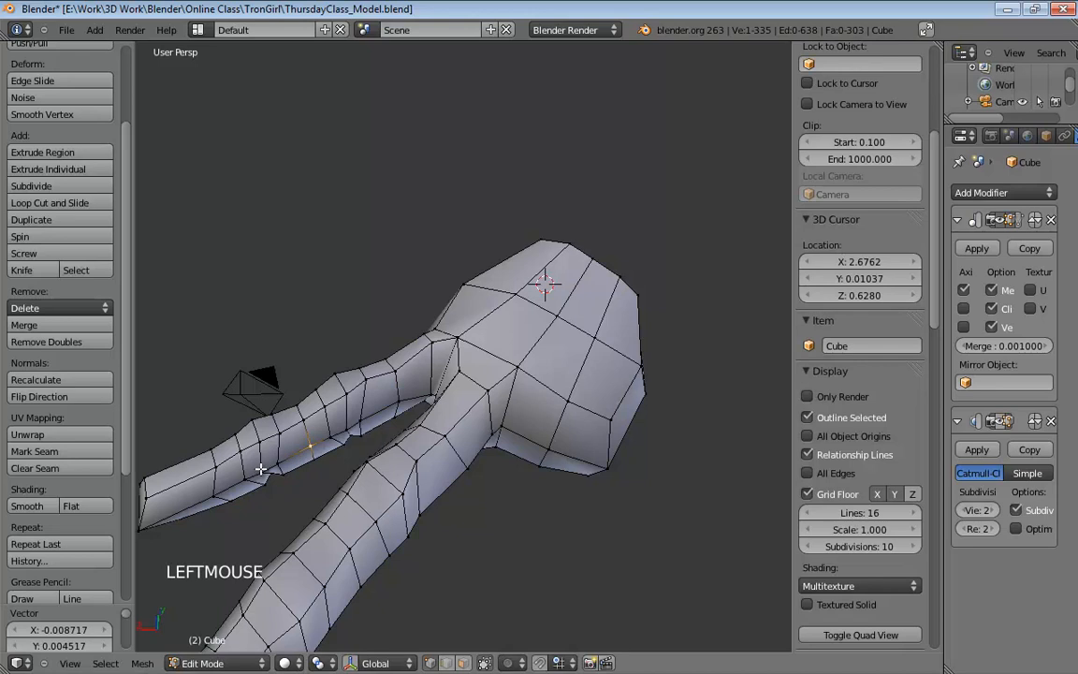
{"action": "middle_click_drag", "start_coordinate": [260, 469], "coordinate": [262, 456]}
{"action": "middle_click_drag", "start_coordinate": [262, 456], "coordinate": [389, 402], "text": "shift"}
{"action": "middle_click_drag", "start_coordinate": [454, 409], "coordinate": [394, 429]}
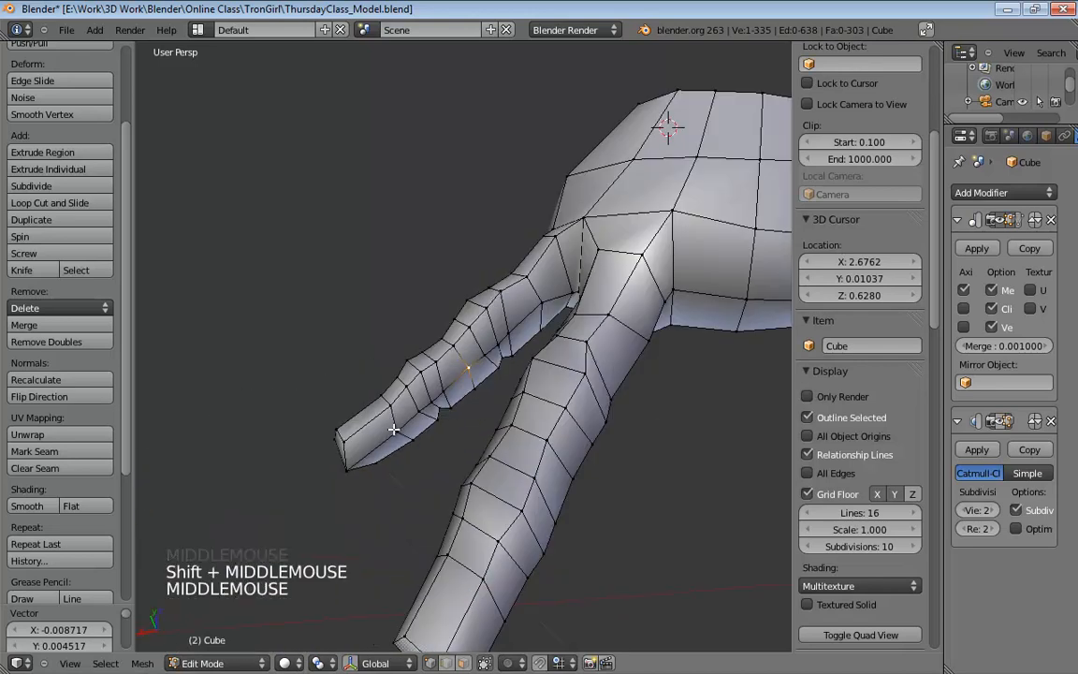
{"action": "left_click", "coordinate": [396, 428]}
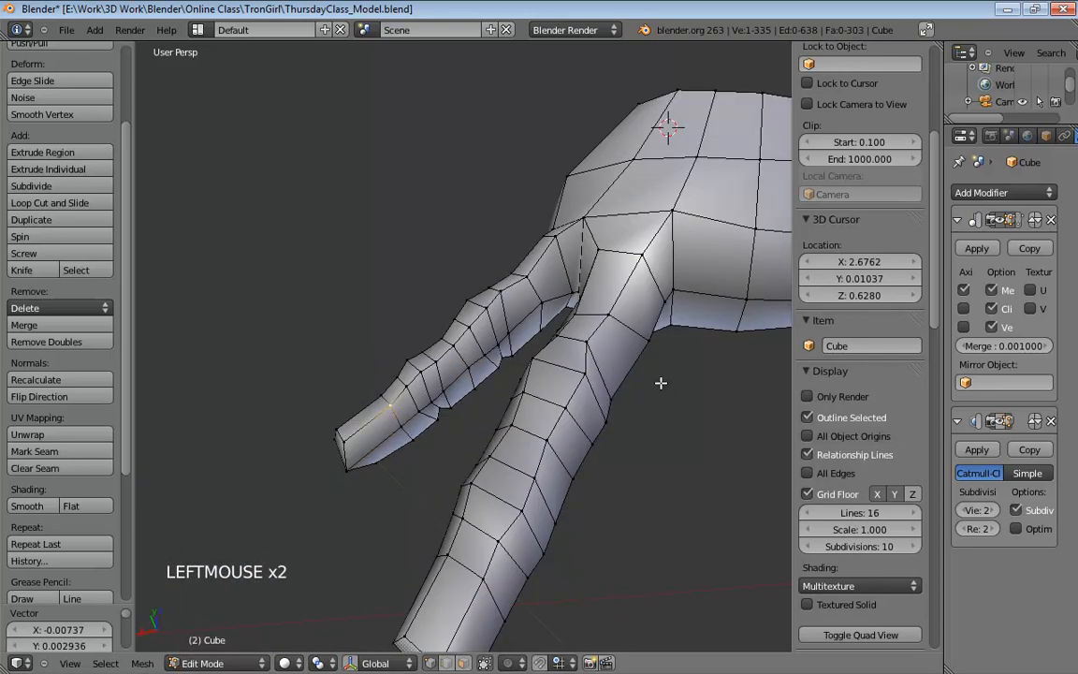
Fine-tune two vertices on the rear of the joined finger between its base and first knuckle.
{"action": "middle_click_drag", "start_coordinate": [661, 383], "coordinate": [618, 417], "text": "shift"}
{"action": "middle_click_drag", "start_coordinate": [618, 417], "coordinate": [556, 429]}
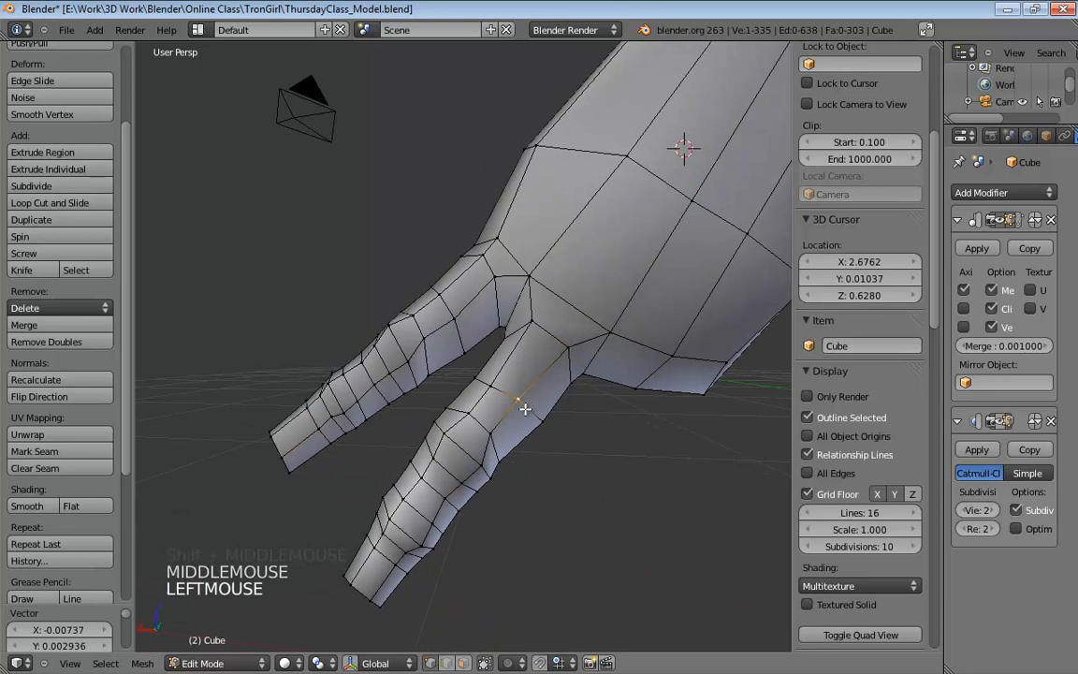
{"action": "left_click", "coordinate": [516, 414]}
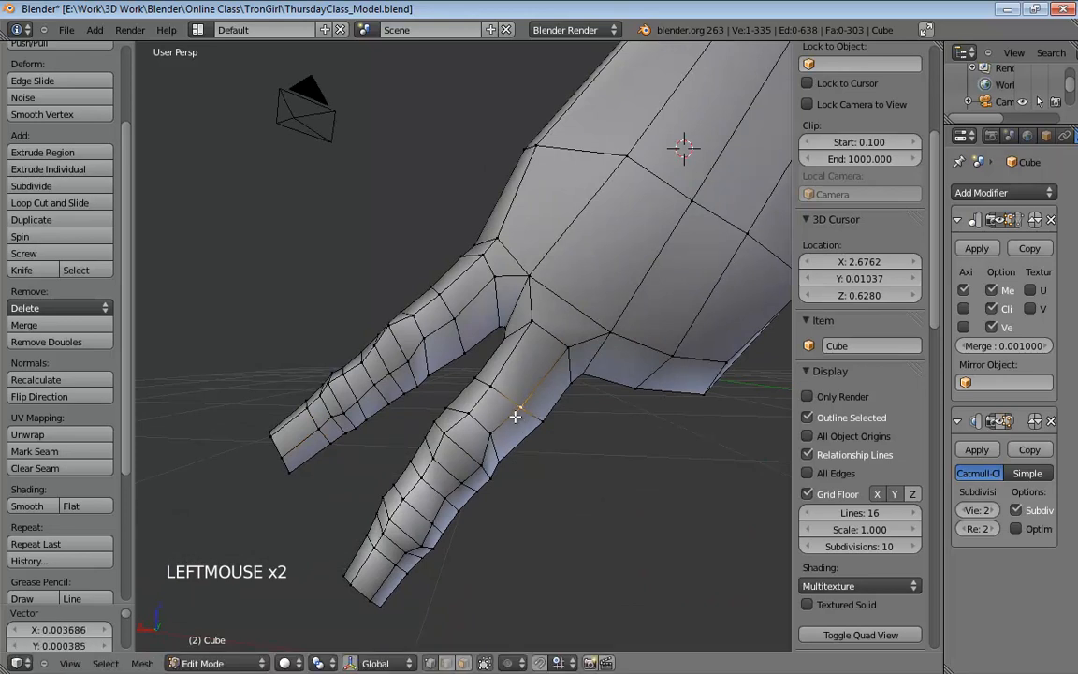
{"action": "middle_click_drag", "start_coordinate": [532, 465], "coordinate": [532, 459], "text": "shift"}
{"action": "left_click", "coordinate": [506, 368]}
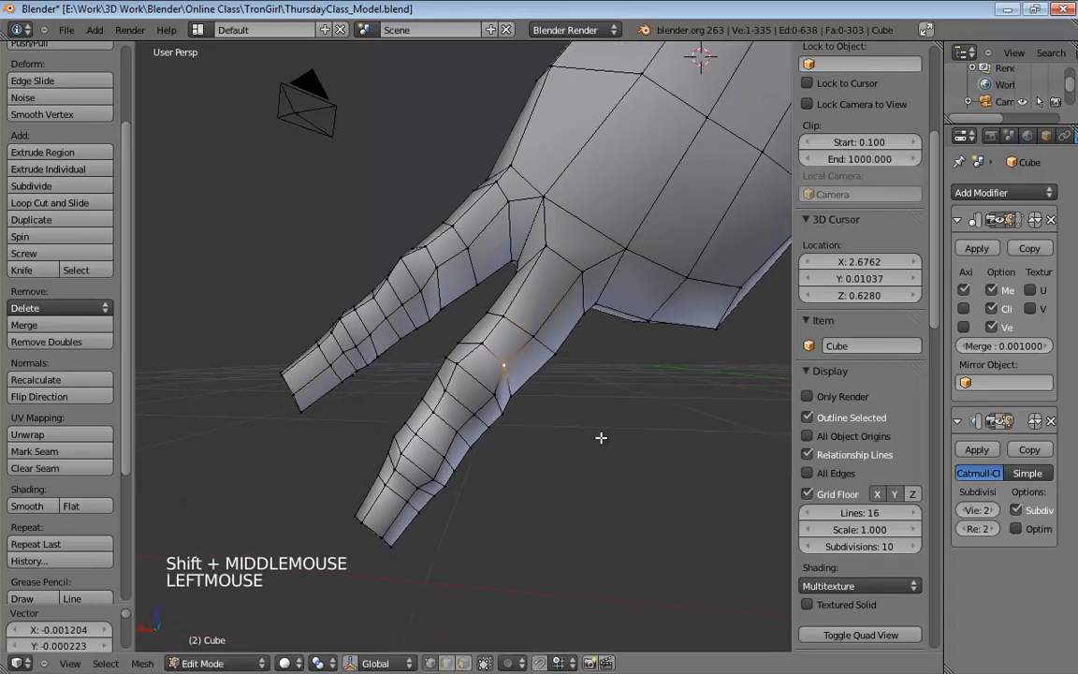
From the front side, adjust vertices along the joined finger's edge facing away from the first finger, from base toward tip.
{"action": "middle_click_drag", "start_coordinate": [502, 371], "coordinate": [337, 438]}
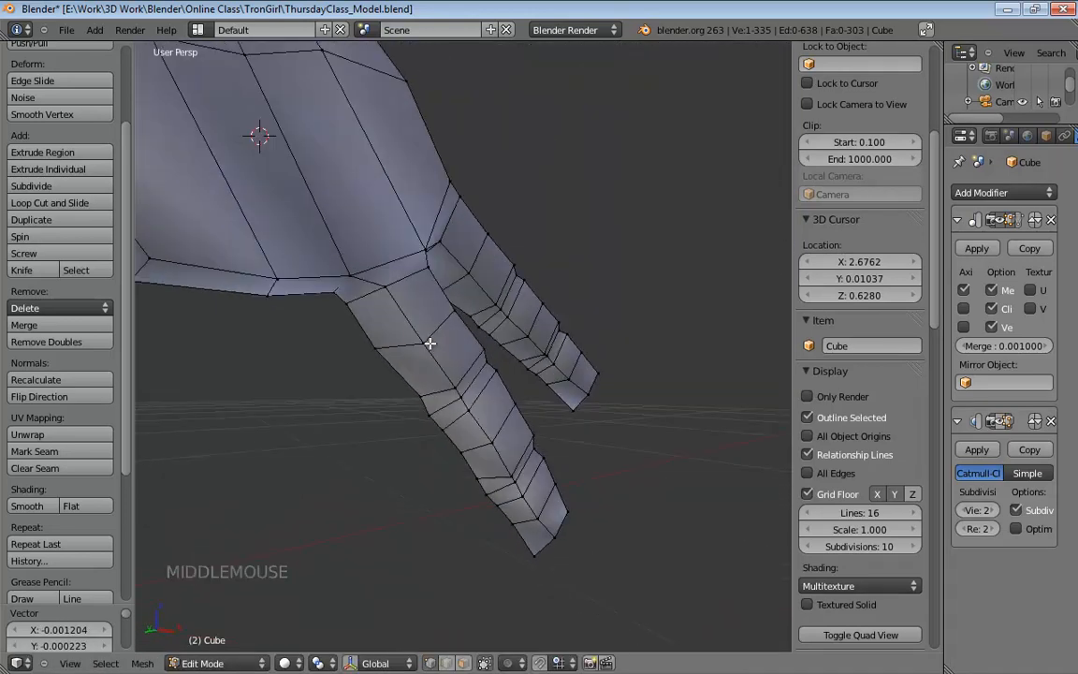
{"action": "left_click_drag", "start_coordinate": [412, 323], "coordinate": [421, 330]}
{"action": "middle_click_drag", "start_coordinate": [650, 333], "coordinate": [501, 252]}
{"action": "left_click", "coordinate": [386, 340]}
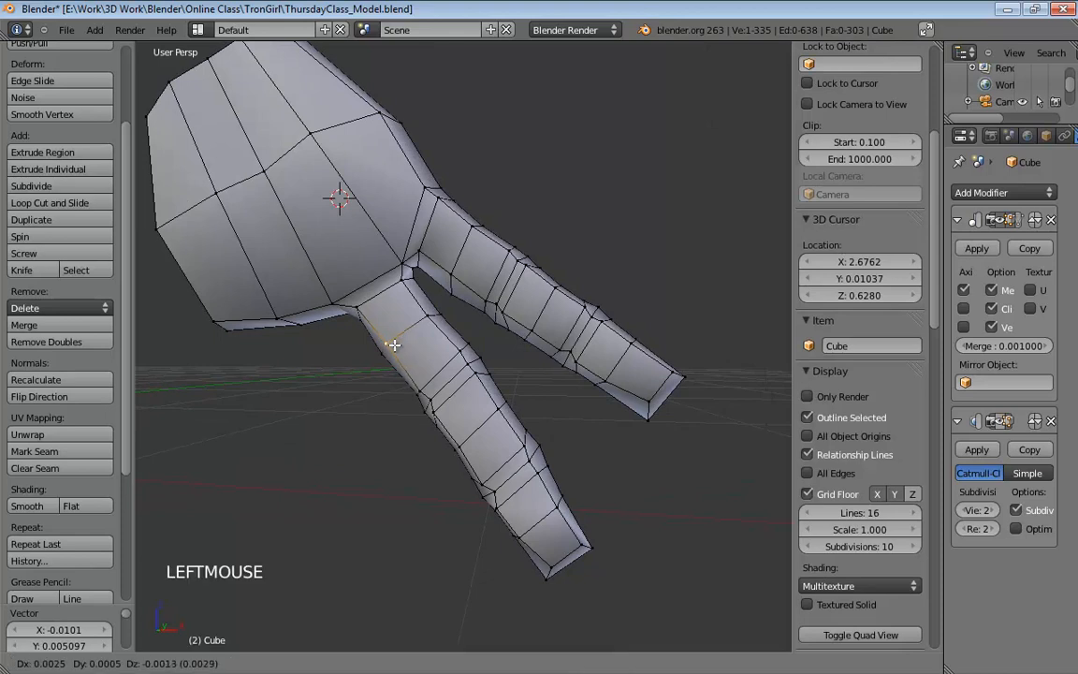
{"action": "middle_click_drag", "start_coordinate": [513, 395], "coordinate": [578, 426], "text": "shift"}
{"action": "left_click", "coordinate": [538, 534]}
{"action": "left_click_drag", "start_coordinate": [540, 534], "coordinate": [543, 529]}
{"action": "left_click_drag", "start_coordinate": [599, 622], "coordinate": [602, 626]}
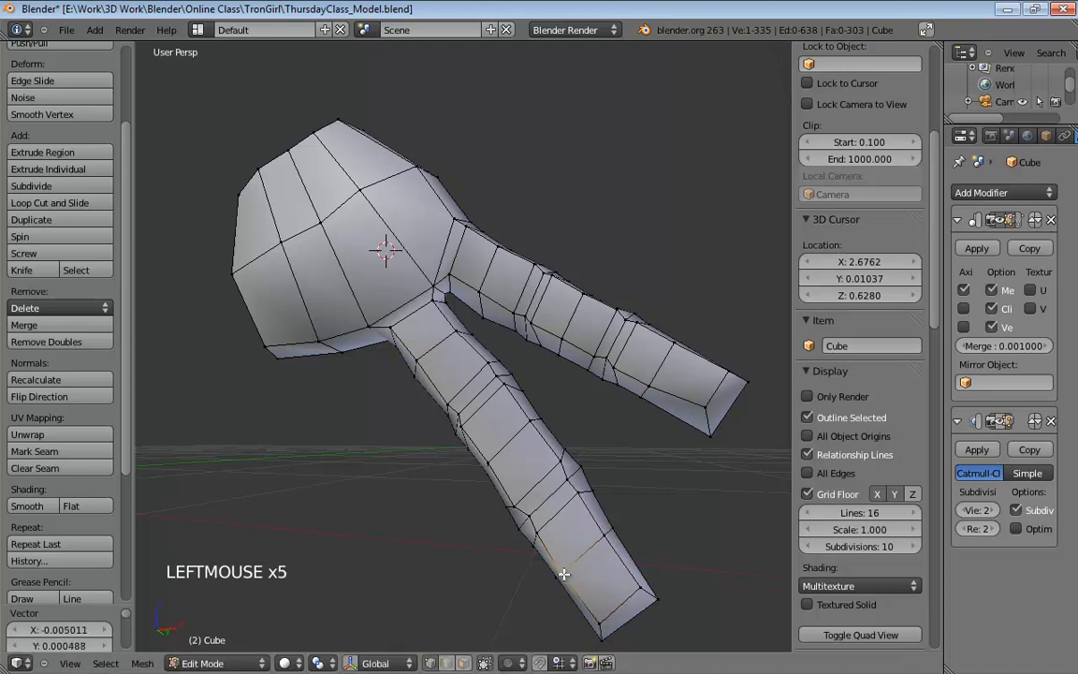
{"action": "middle_click_drag", "start_coordinate": [567, 519], "coordinate": [312, 474], "text": "shift"}
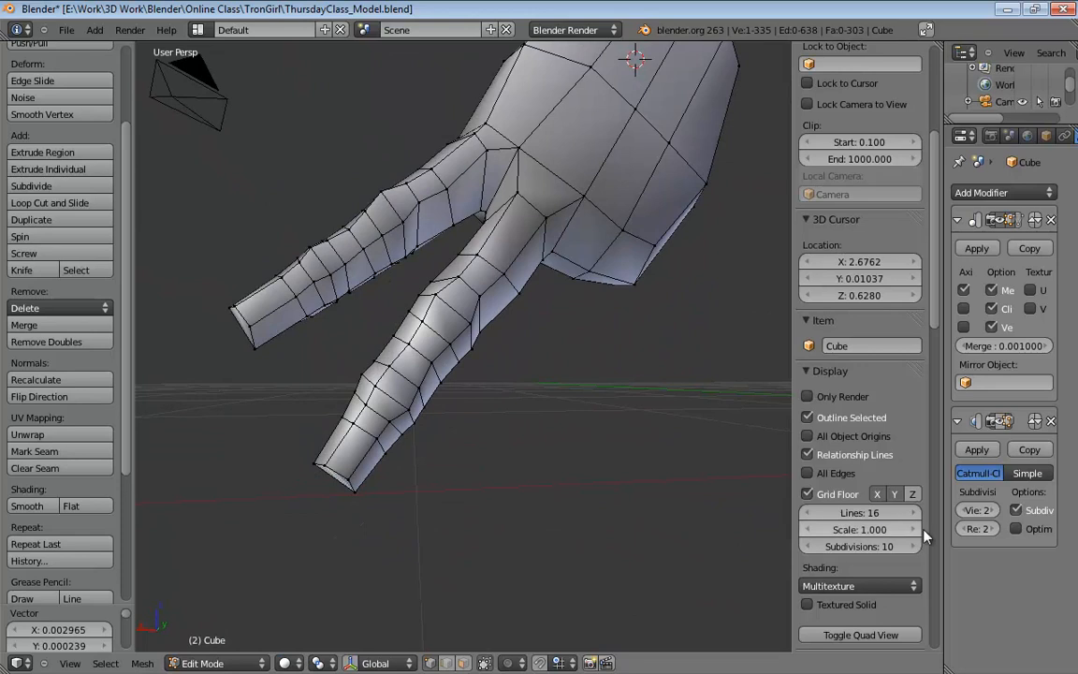
Turn on the Subdivision Surface viewport display and inspect the smoothed hand in Object Mode.
{"action": "left_click", "coordinate": [1000, 422]}
{"action": "key", "text": "Tab"}
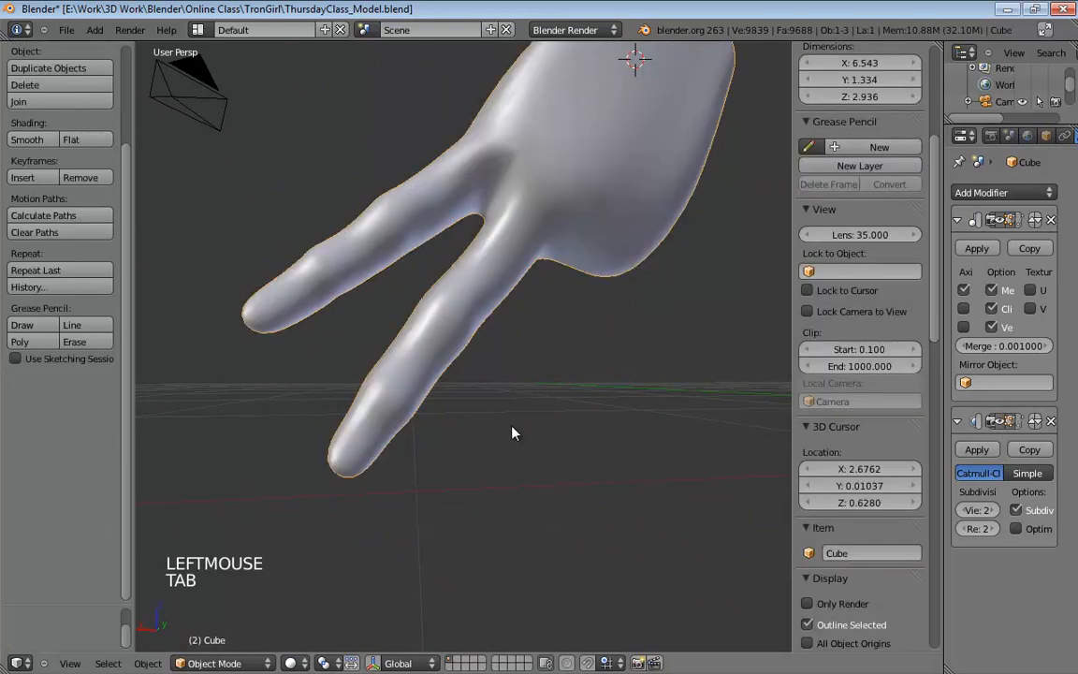
{"action": "middle_click_drag", "start_coordinate": [513, 433], "coordinate": [688, 338]}
{"action": "scroll", "coordinate": [590, 343], "scroll_direction": "down", "scroll_amount": 3}
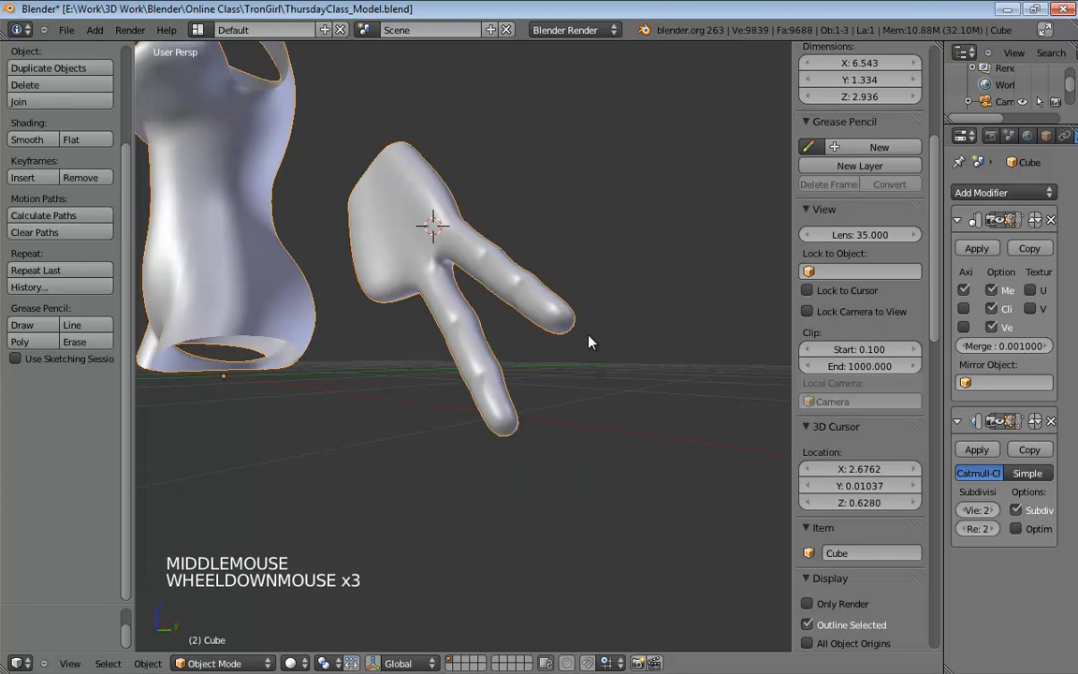
{"action": "middle_click_drag", "start_coordinate": [589, 342], "coordinate": [614, 357]}
{"action": "scroll", "coordinate": [646, 316], "scroll_direction": "down", "scroll_amount": 3}
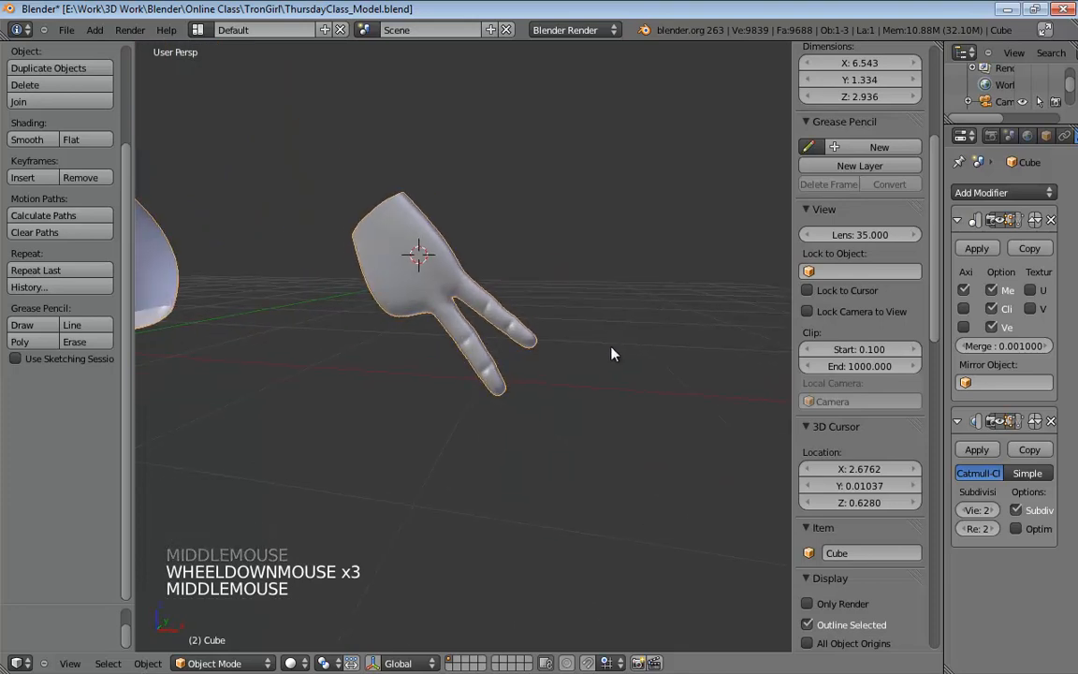
Return to Edit Mode and compare both fingers with the reference sketch in front orthographic view.
{"action": "key", "text": "Tab"}
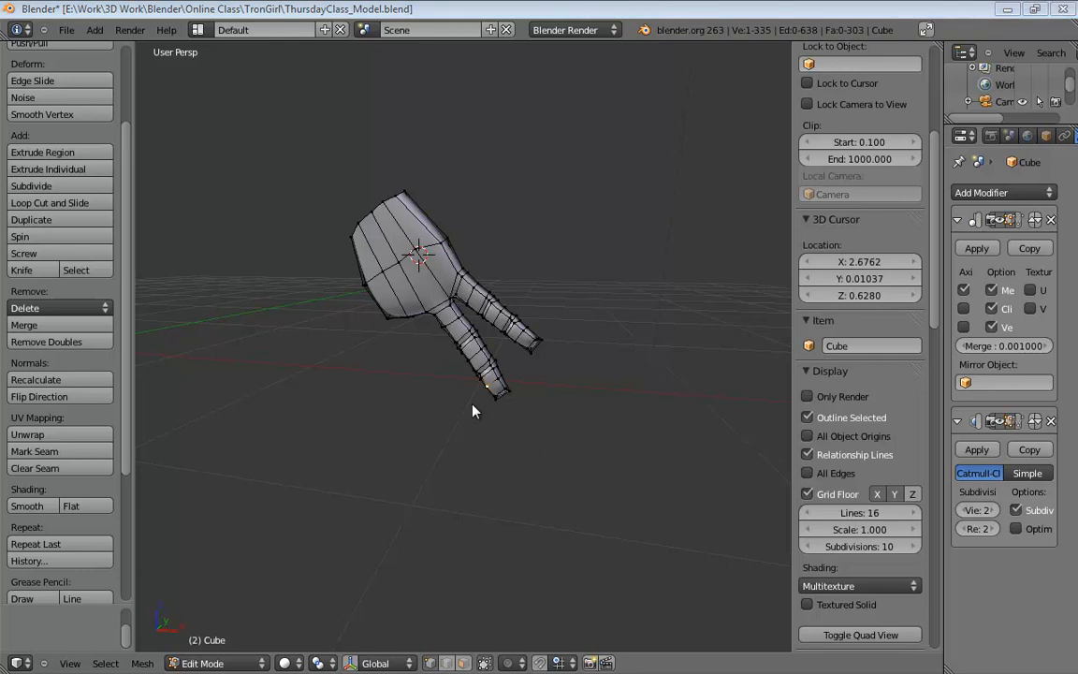
{"action": "middle_click_drag", "start_coordinate": [419, 378], "coordinate": [439, 325]}
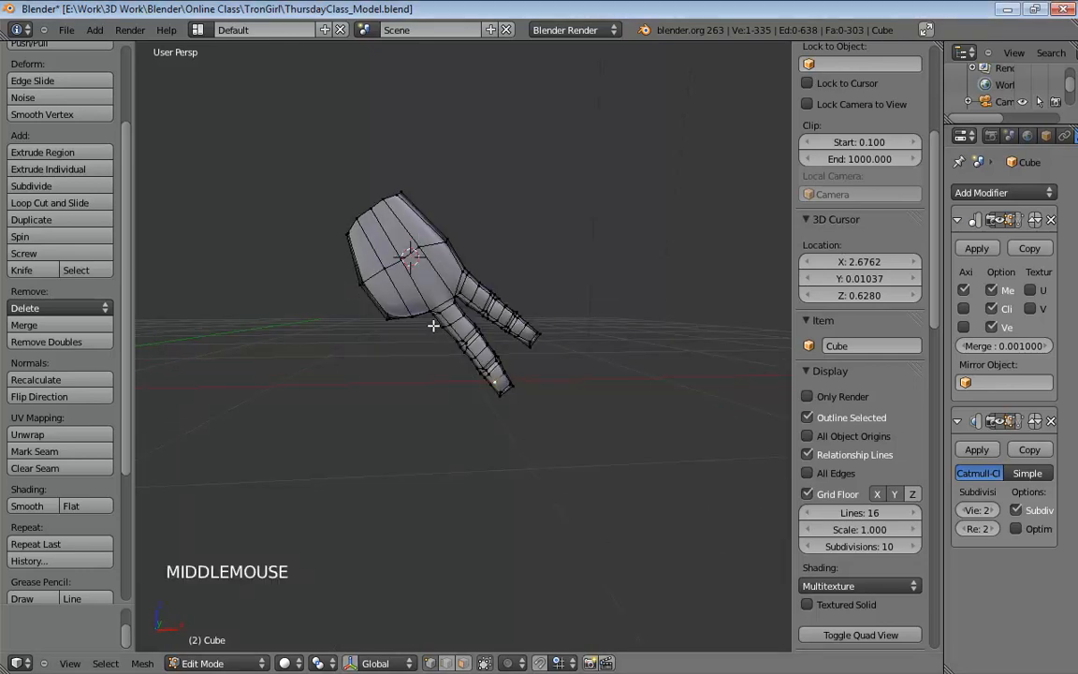
{"action": "key", "text": "KP_5"}
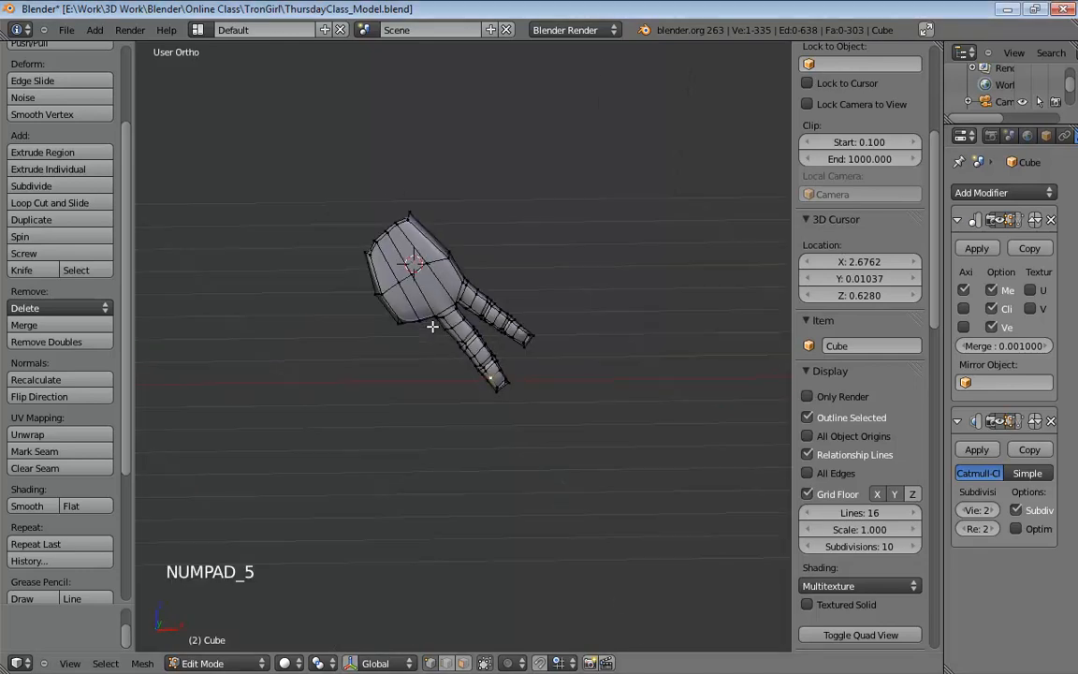
{"action": "key", "text": "KP_1"}
{"action": "scroll", "coordinate": [433, 327], "scroll_direction": "up", "scroll_amount": 5}
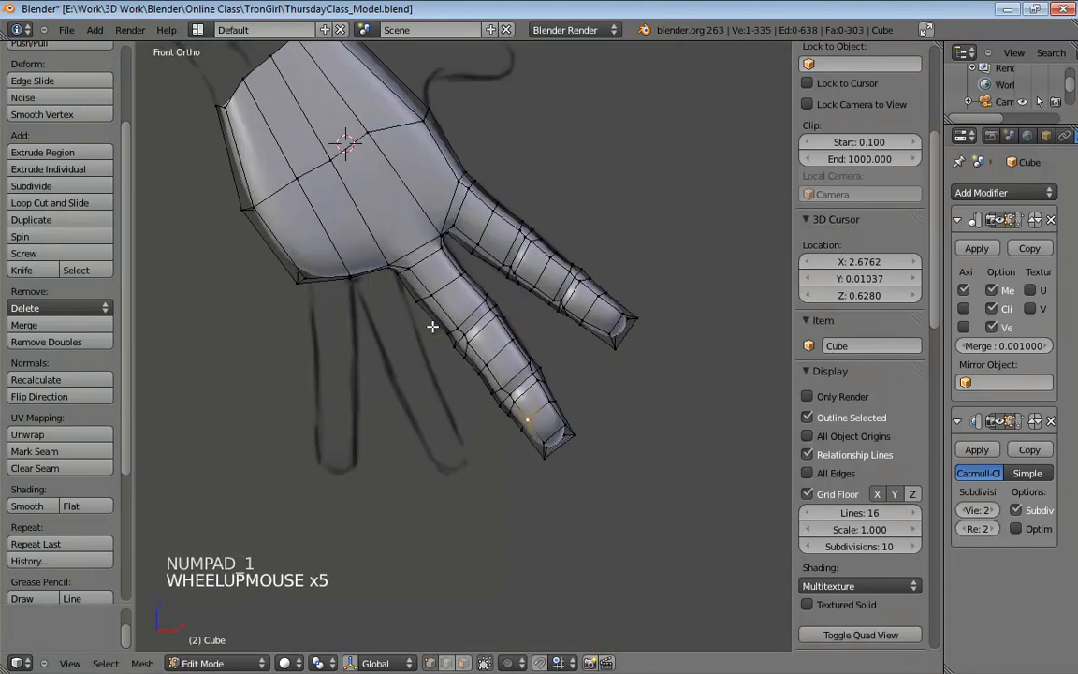
{"action": "middle_click_drag", "start_coordinate": [424, 286], "coordinate": [386, 284], "text": "shift"}
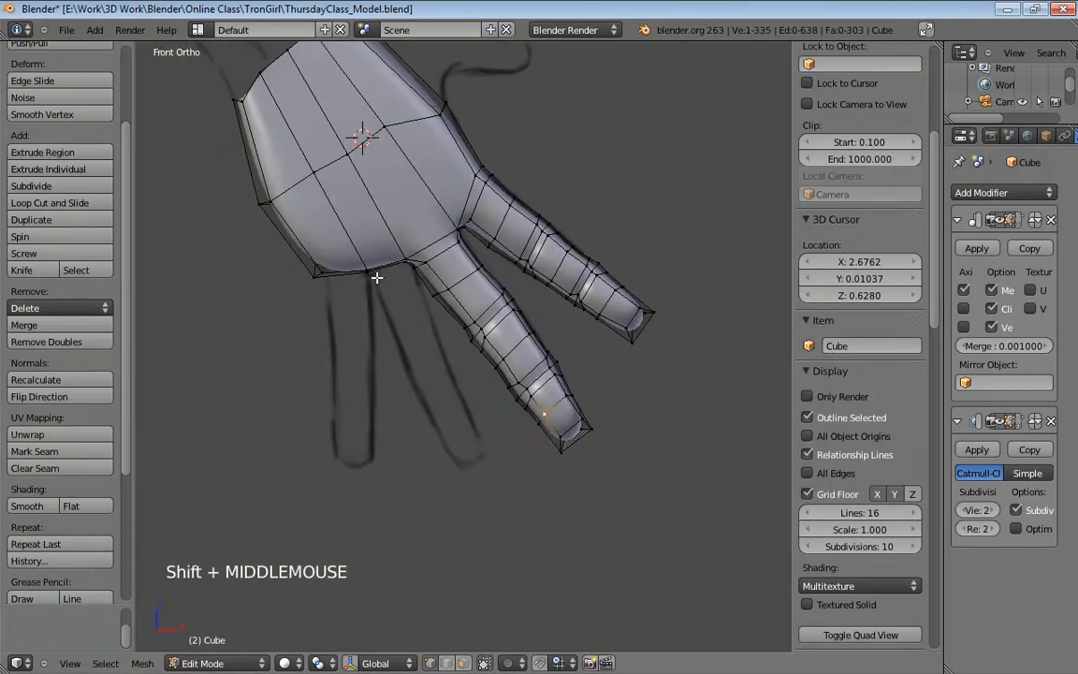
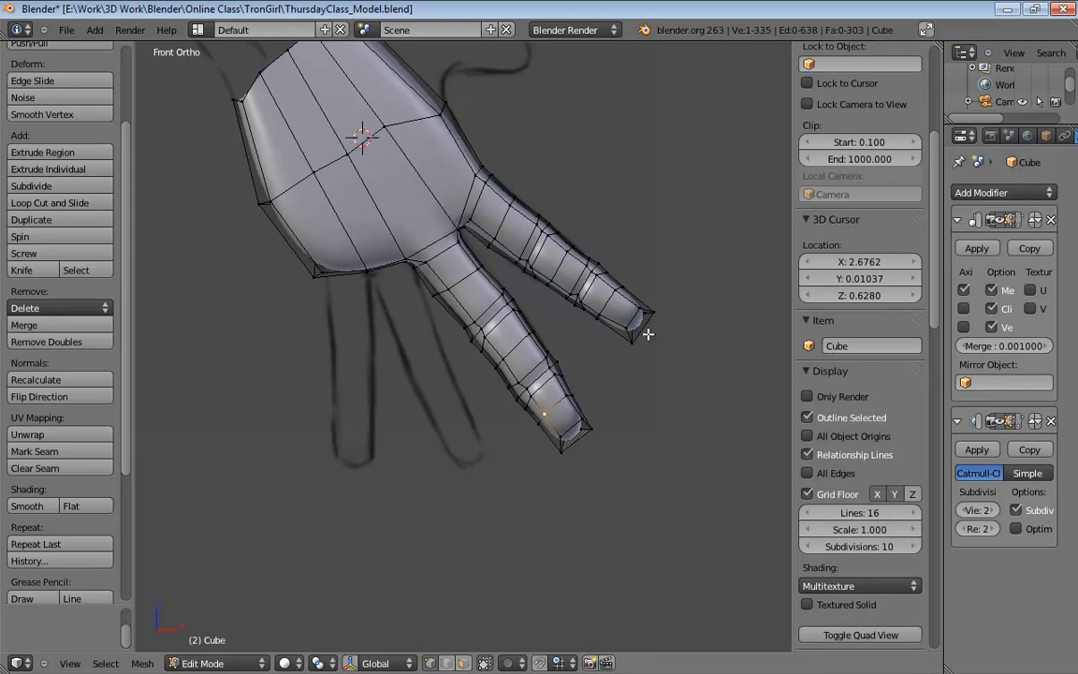
In face selection mode, select the two end faces at the tip of the first finger.
{"action": "middle_click_drag", "start_coordinate": [687, 294], "coordinate": [524, 294]}
{"action": "scroll", "coordinate": [521, 300], "scroll_direction": "up", "scroll_amount": 2}
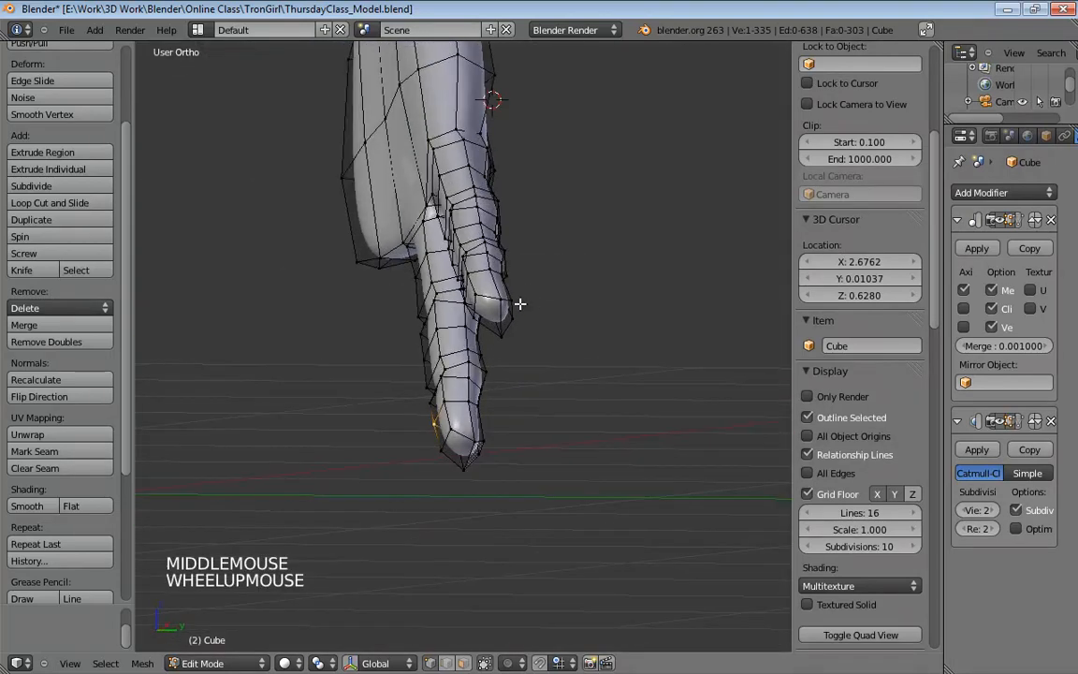
{"action": "key", "text": "ctrl+Tab"}
{"action": "left_click", "coordinate": [521, 304]}
{"action": "key", "text": "KP_5"}
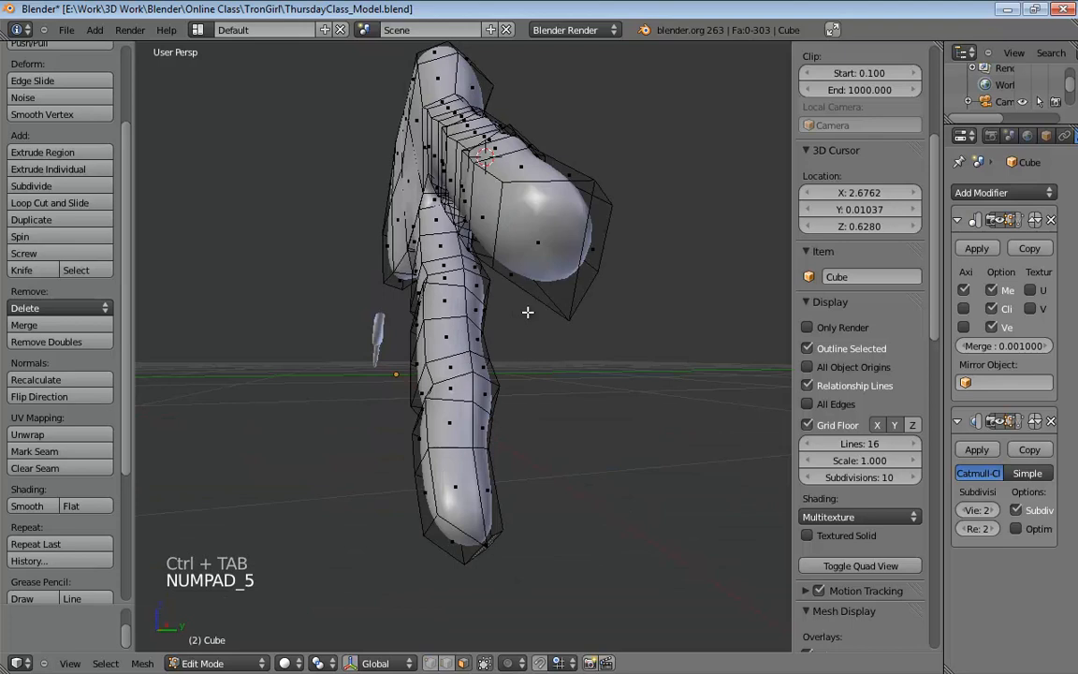
{"action": "middle_click_drag", "start_coordinate": [527, 308], "coordinate": [409, 313]}
{"action": "left_click", "coordinate": [392, 286]}
{"action": "left_click", "coordinate": [395, 267], "text": "shift"}
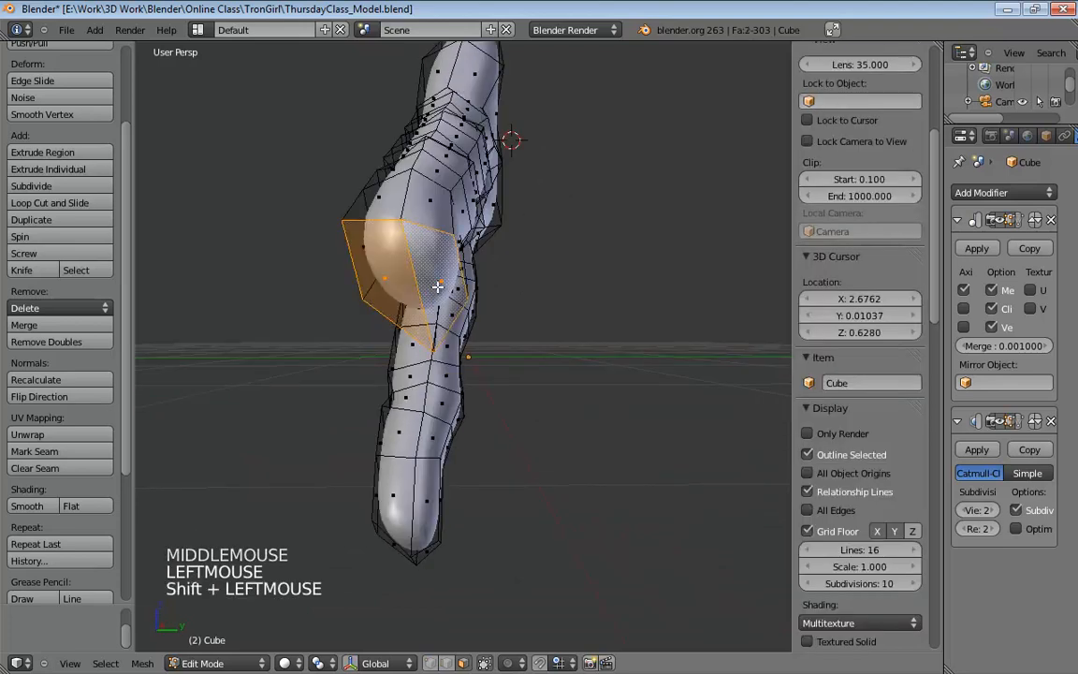
Grow the selection ten times so it covers the whole first finger up to its base.
{"action": "middle_click_drag", "start_coordinate": [395, 267], "coordinate": [570, 322]}
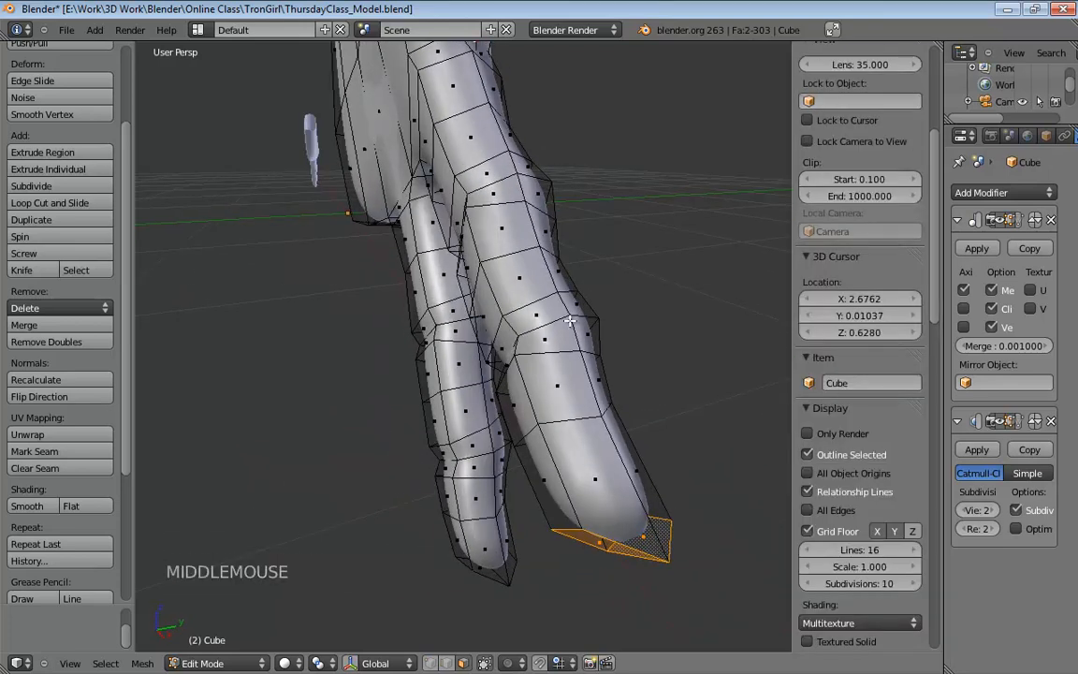
{"action": "key", "text": "ctrl+KP_Add"}
{"action": "key", "text": "ctrl+KP_Add"}
{"action": "key", "text": "ctrl+KP_Add"}
{"action": "key", "text": "ctrl+KP_Add"}
{"action": "key", "text": "ctrl+KP_Add"}
{"action": "key", "text": "ctrl+KP_Add"}
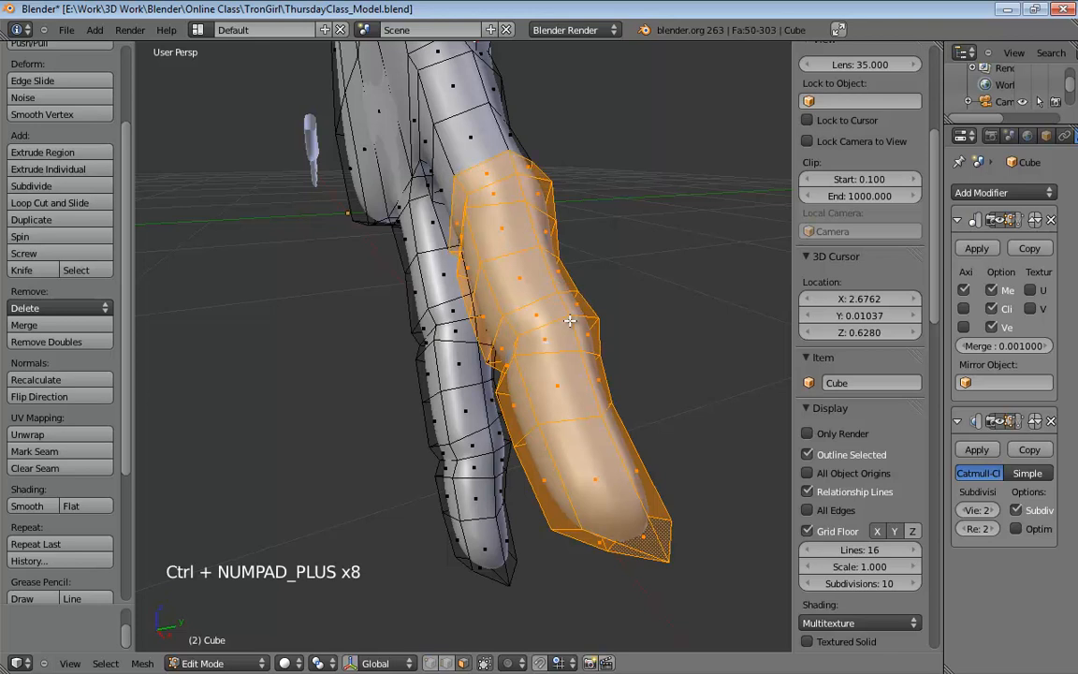
{"action": "key", "text": "ctrl+KP_Add"}
{"action": "key", "text": "ctrl+KP_Add"}
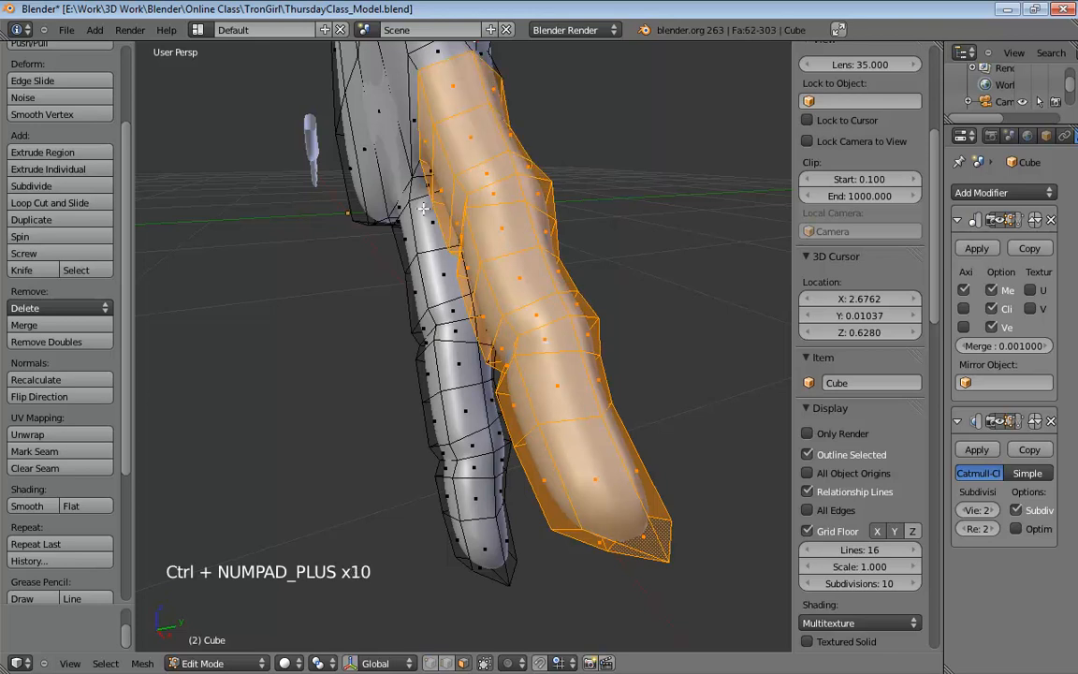
In front orthographic view, duplicate the selected first finger and place the copy below the palm, over the third finger of the reference sketch.
{"action": "middle_click_drag", "start_coordinate": [424, 208], "coordinate": [571, 279]}
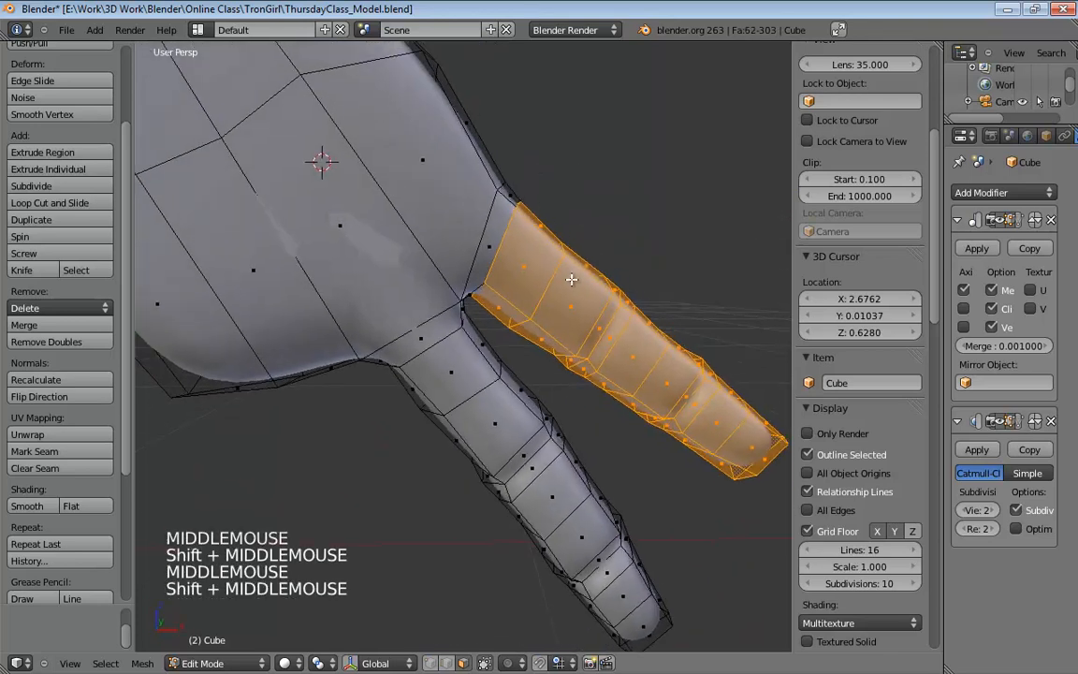
{"action": "scroll", "coordinate": [571, 279], "scroll_direction": "down", "scroll_amount": 3}
{"action": "middle_click_drag", "start_coordinate": [534, 241], "coordinate": [578, 223], "text": "shift"}
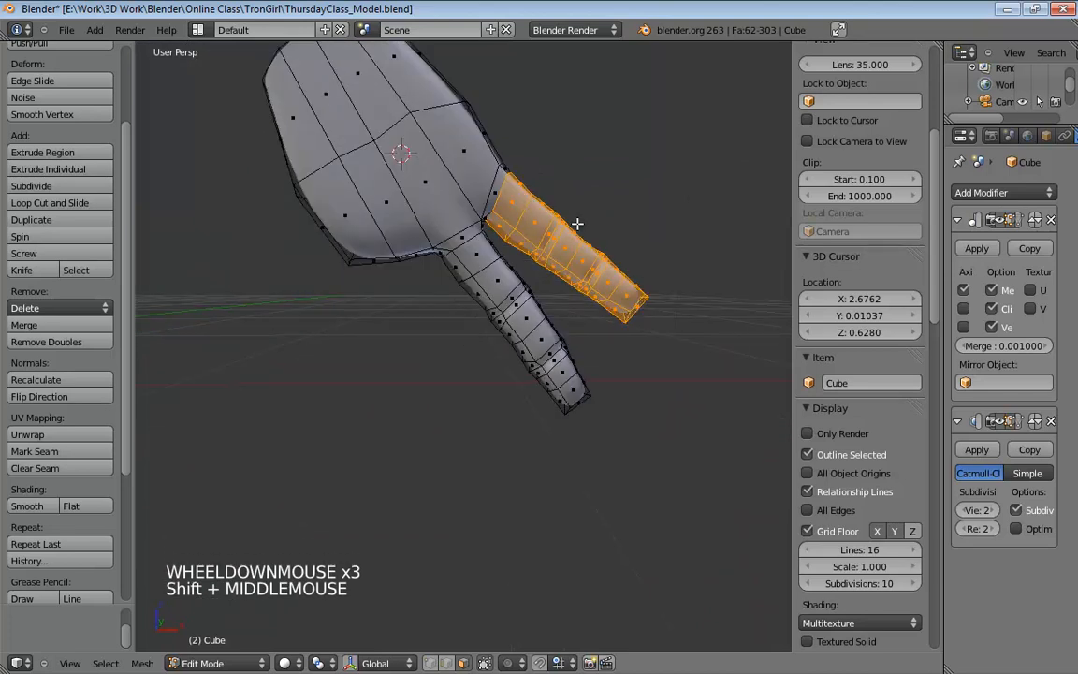
{"action": "key", "text": "KP_1"}
{"action": "key", "text": "KP_5"}
{"action": "middle_click_drag", "start_coordinate": [578, 223], "coordinate": [543, 258], "text": "shift"}
{"action": "scroll", "coordinate": [553, 262], "scroll_direction": "up", "scroll_amount": 4}
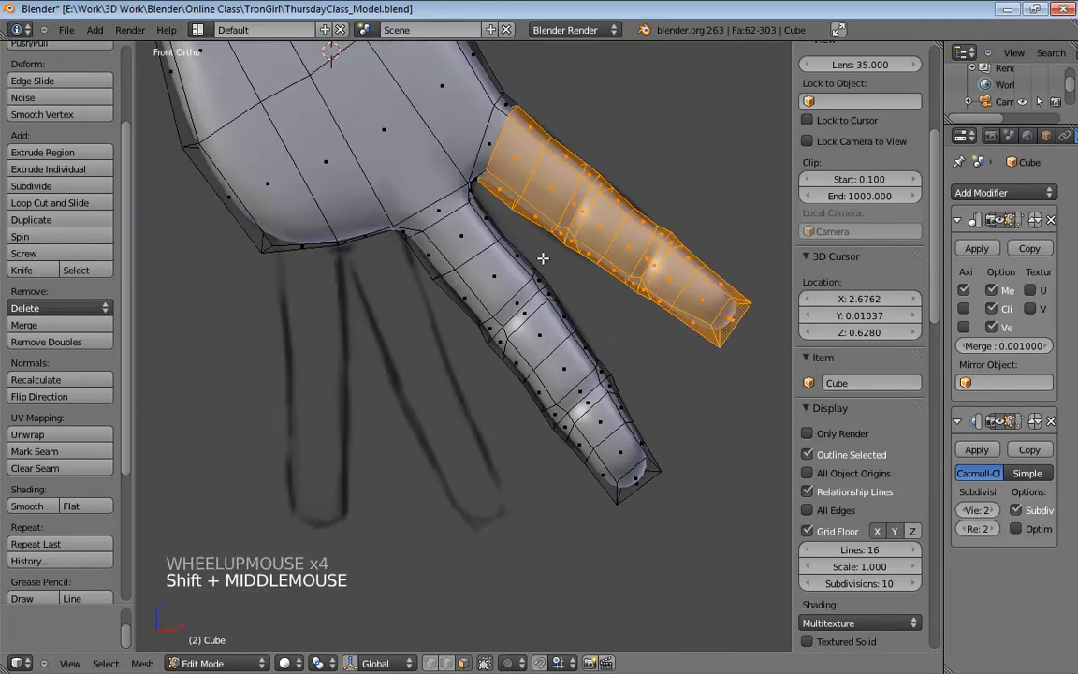
{"action": "key", "text": "shift+d"}
{"action": "left_click", "coordinate": [365, 402]}
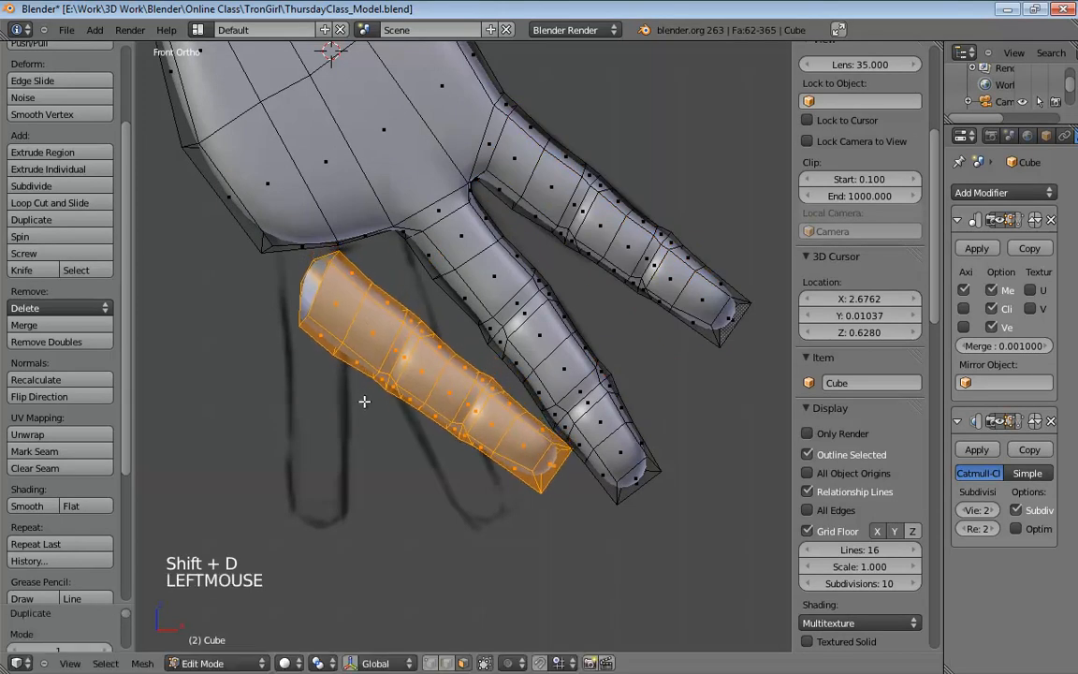
Rotate the copied finger about 30° so it follows the angle of the sketched third finger.
{"action": "key", "text": "r"}
{"action": "left_click", "coordinate": [550, 265]}
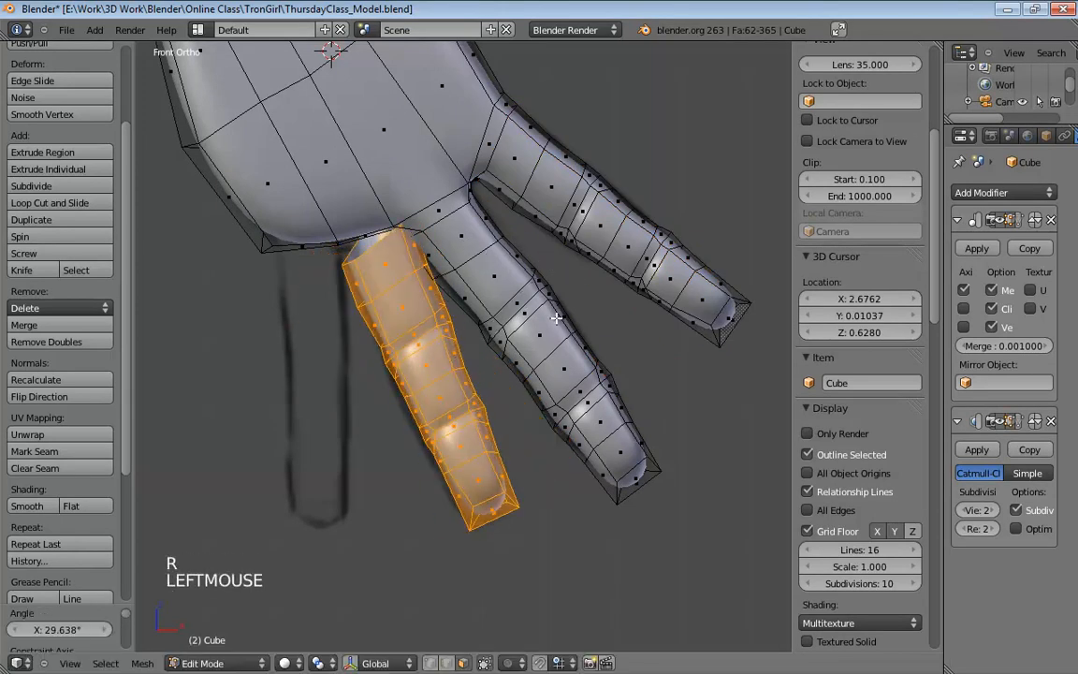
{"action": "key", "text": "r"}
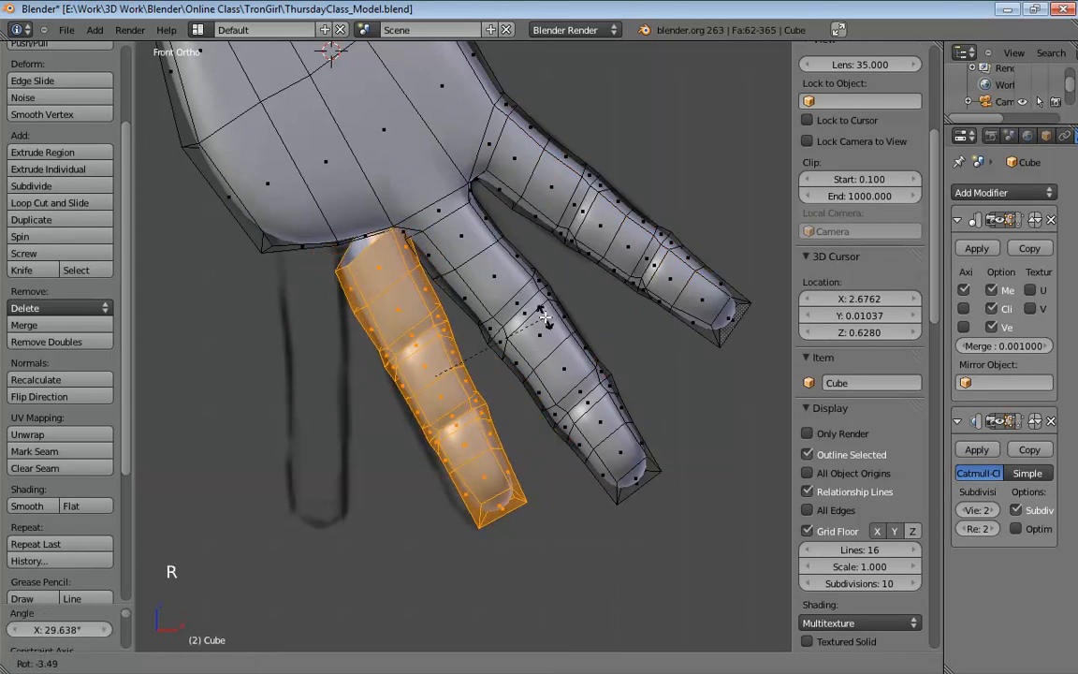
{"action": "left_click", "coordinate": [559, 321]}
Try scaling the copied finger down to about 0.95, and undo the scaling.
{"action": "key", "text": "s"}
{"action": "key", "text": "s"}
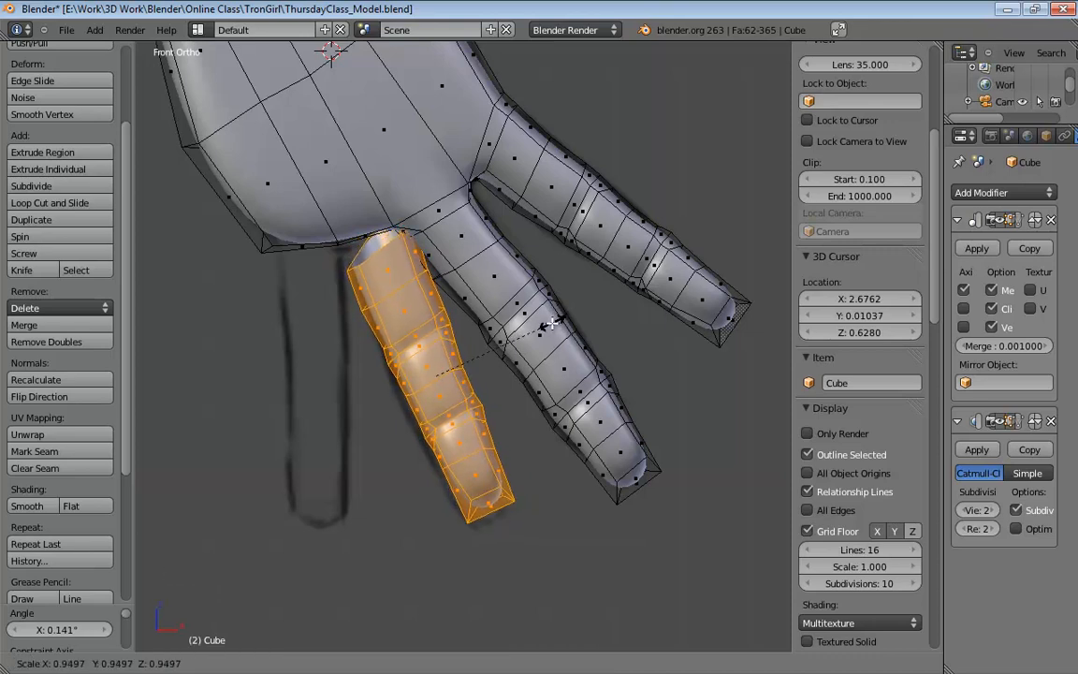
{"action": "left_click", "coordinate": [560, 335]}
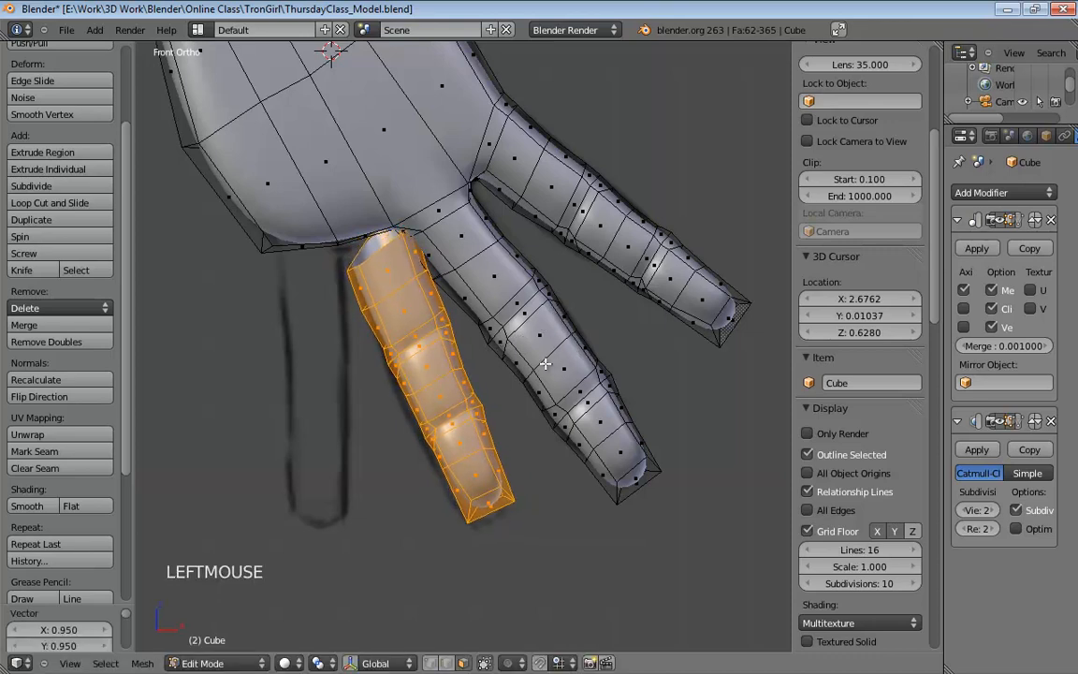
{"action": "key", "text": "z"}
{"action": "key", "text": "z"}
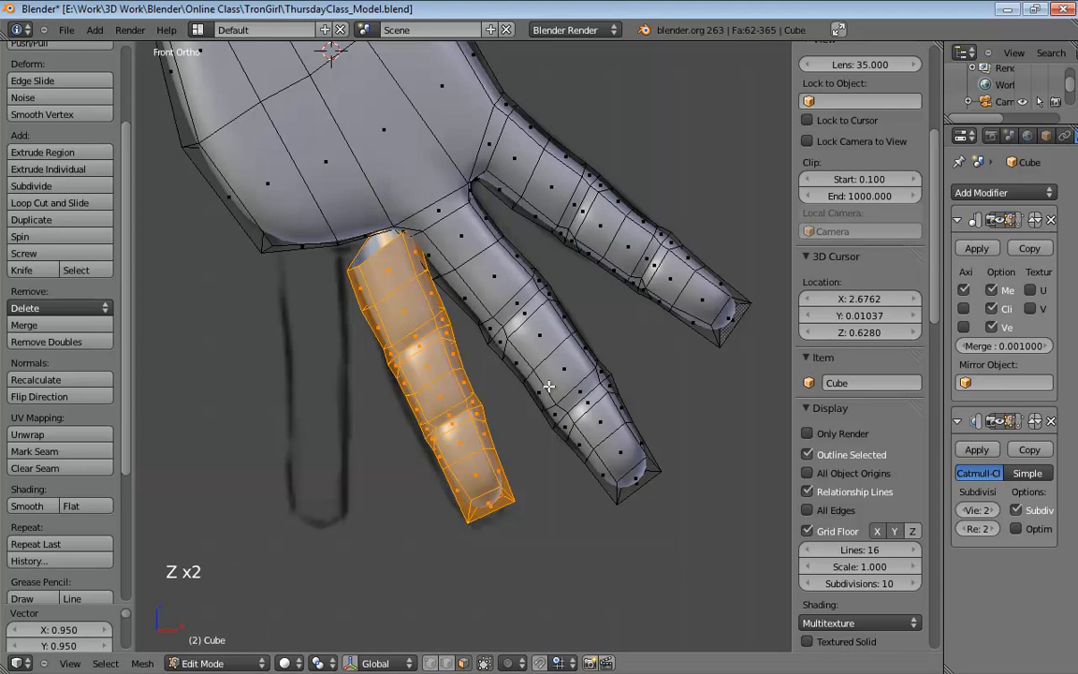
{"action": "key", "text": "ctrl+z"}
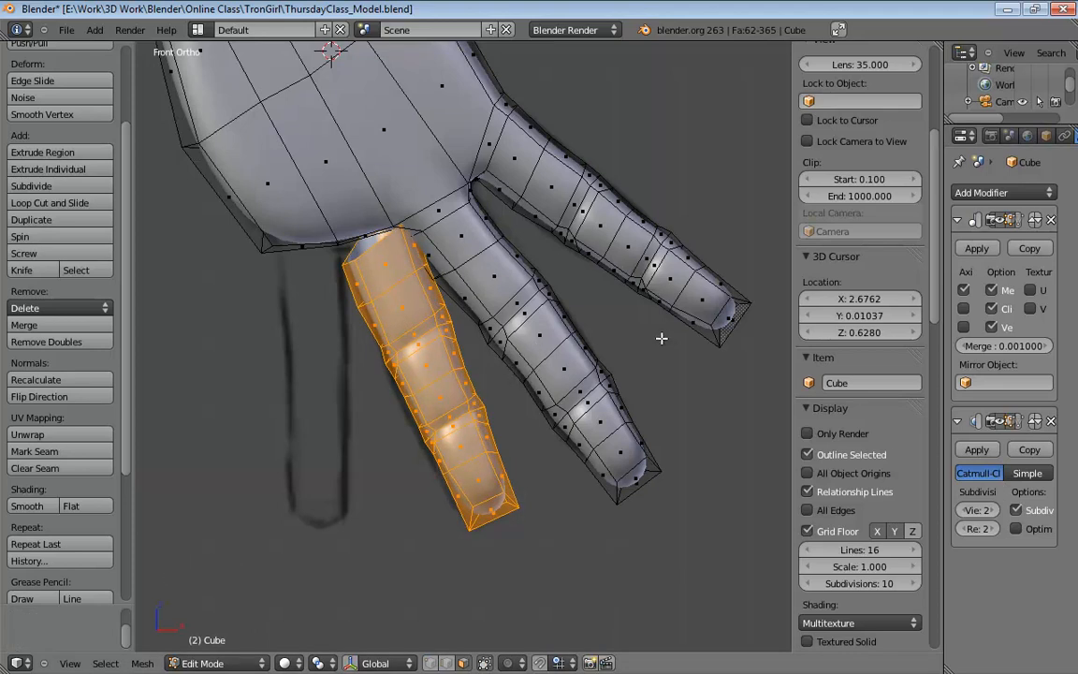
In right orthographic view, move the copied finger about -0.04 along Y under the palm and tilt it about 2.6°.
{"action": "key", "text": "KP_3"}
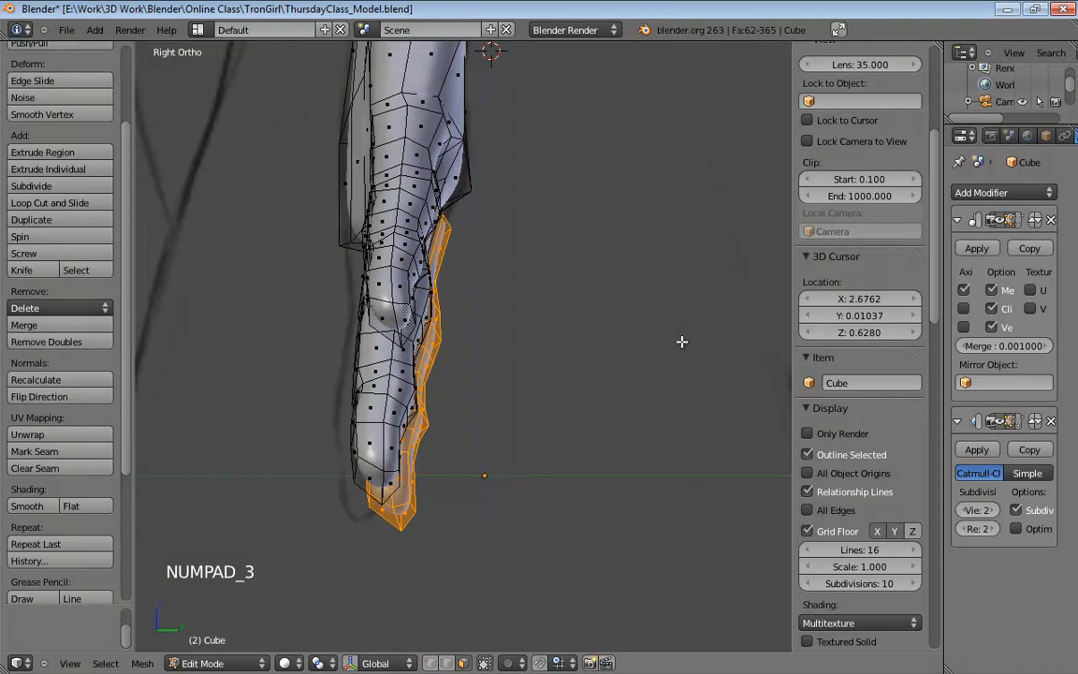
{"action": "key", "text": "g"}
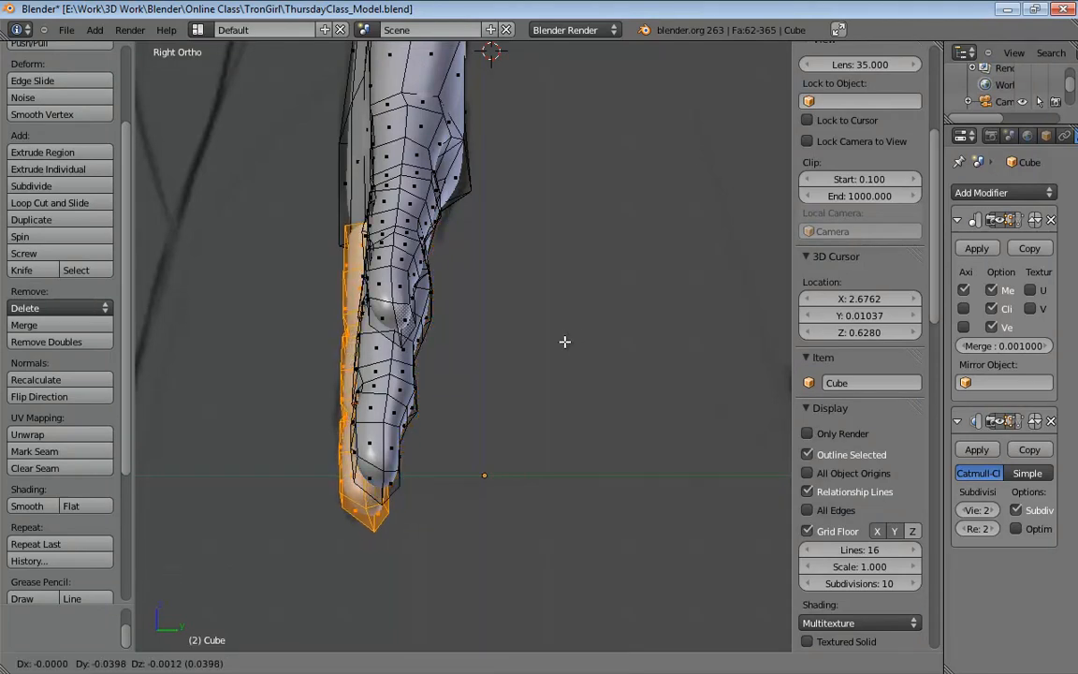
{"action": "left_click", "coordinate": [565, 341]}
{"action": "key", "text": "r"}
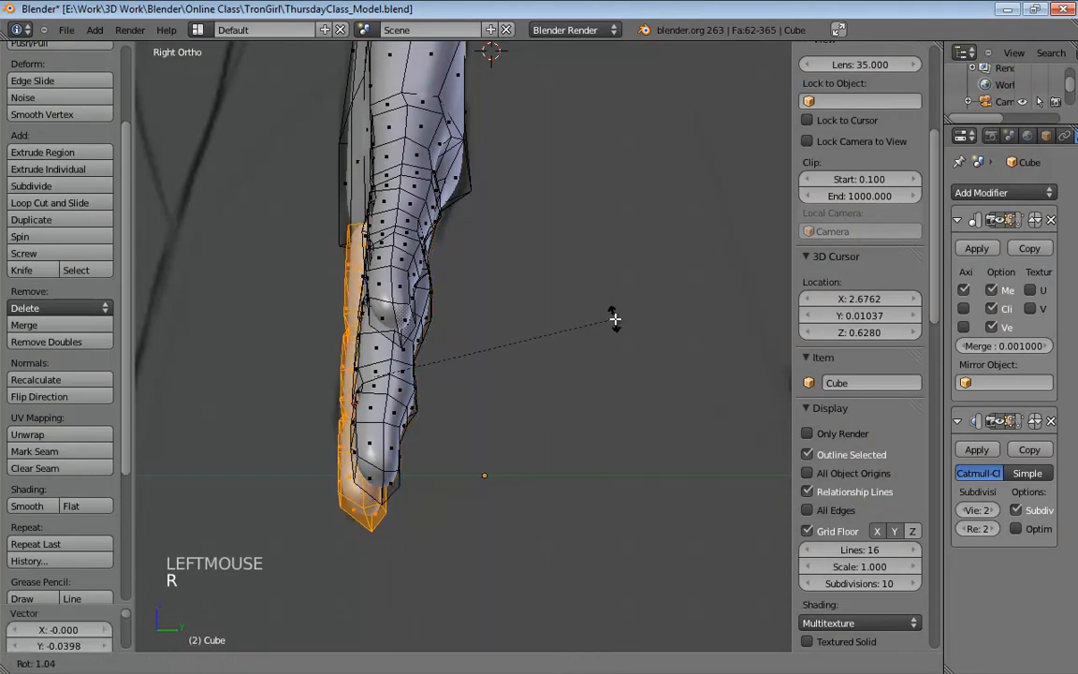
{"action": "left_click", "coordinate": [619, 324]}
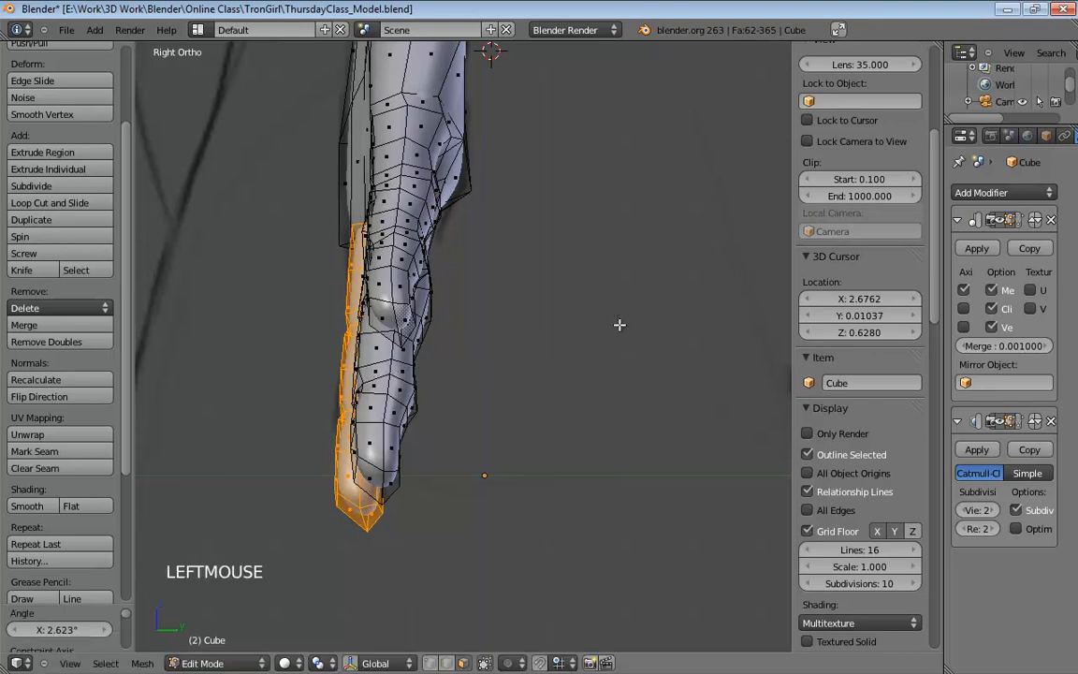
{"action": "key", "text": "g"}
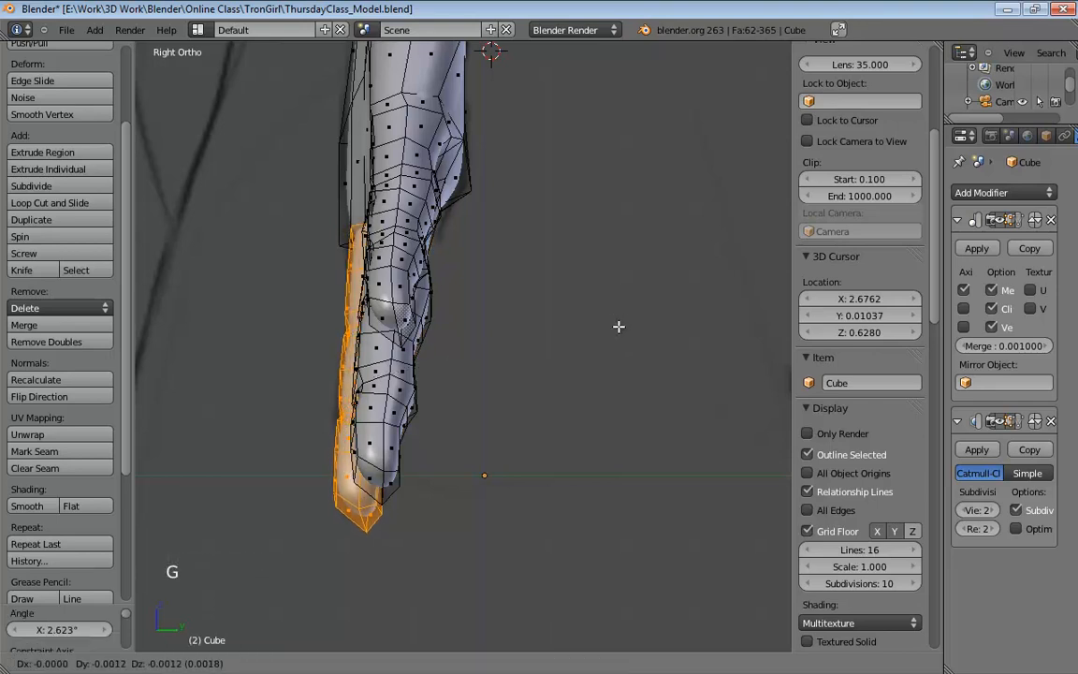
{"action": "left_click", "coordinate": [618, 326]}
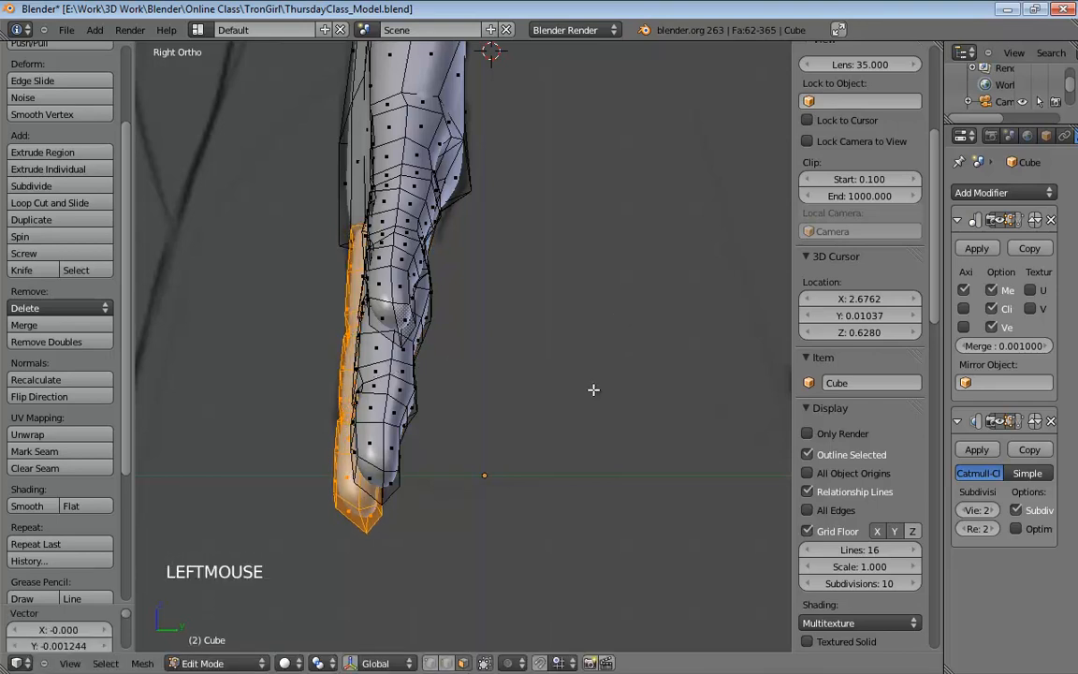
Rotate the copied finger about 13.7° around its length, viewed from the fingertips.
{"action": "middle_click_drag", "start_coordinate": [593, 390], "coordinate": [468, 279]}
{"action": "key", "text": "r"}
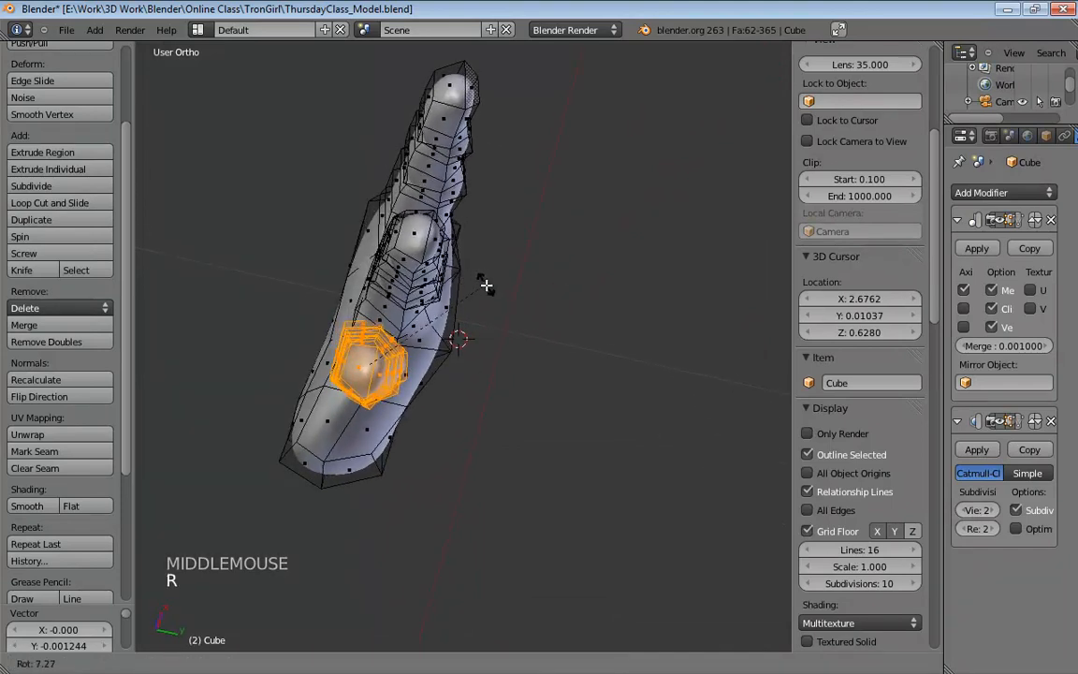
{"action": "left_click", "coordinate": [499, 296]}
{"action": "middle_click_drag", "start_coordinate": [499, 296], "coordinate": [514, 342]}
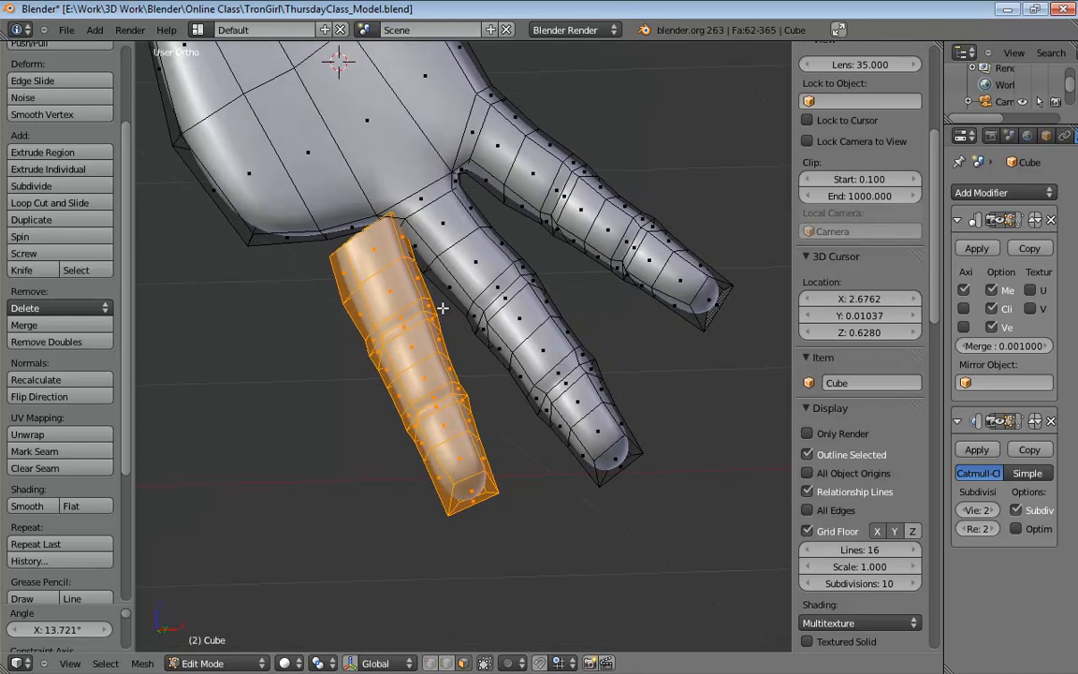
Turn off the Subdivision Surface modifier's Edit Mode display to work on the unsmoothed mesh.
{"action": "middle_click_drag", "start_coordinate": [447, 310], "coordinate": [645, 309]}
{"action": "left_click", "coordinate": [1003, 421]}
{"action": "key", "text": "z"}
{"action": "key", "text": "z"}
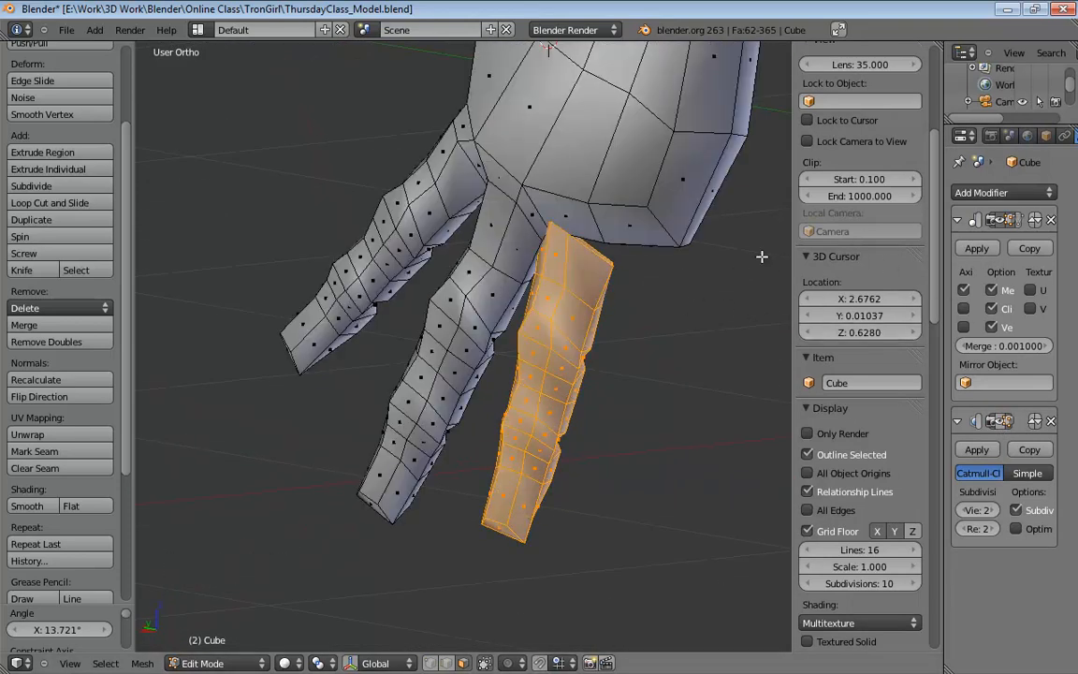
Delete the two palm faces directly above the open base of the copied finger.
{"action": "key", "text": "KP_5"}
{"action": "scroll", "coordinate": [760, 253], "scroll_direction": "up", "scroll_amount": 2, "text": "shift"}
{"action": "middle_click_drag", "start_coordinate": [760, 253], "coordinate": [484, 292], "text": "shift"}
{"action": "scroll", "coordinate": [521, 279], "scroll_direction": "up", "scroll_amount": 1}
{"action": "left_click", "coordinate": [483, 293]}
{"action": "middle_click_drag", "start_coordinate": [573, 325], "coordinate": [533, 304], "text": "shift"}
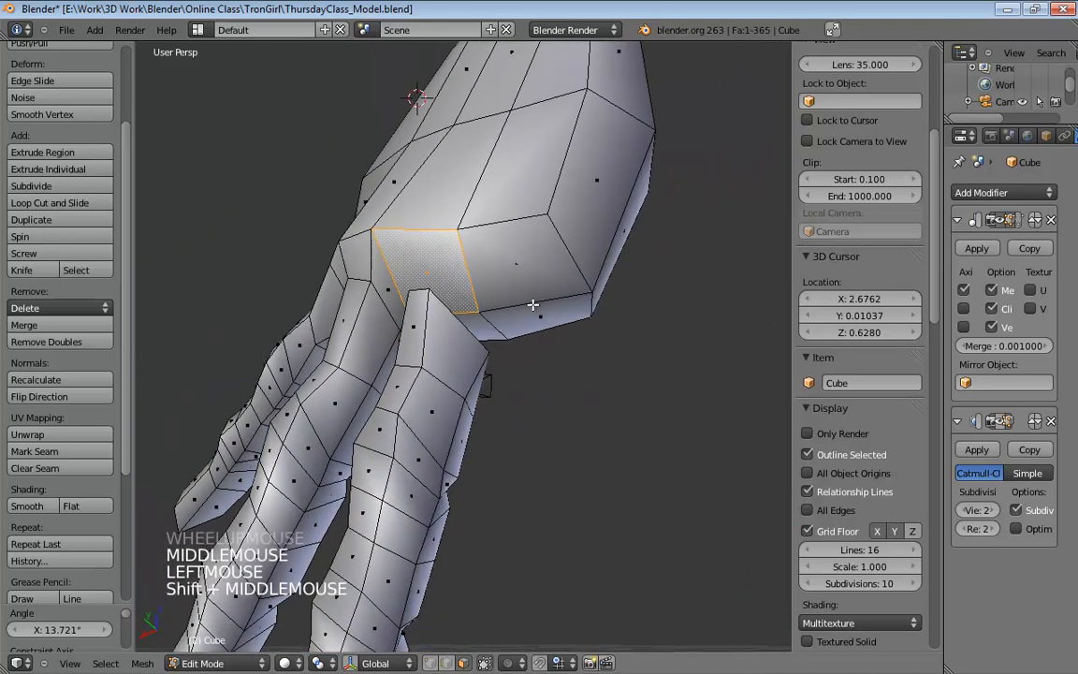
{"action": "key", "text": "x"}
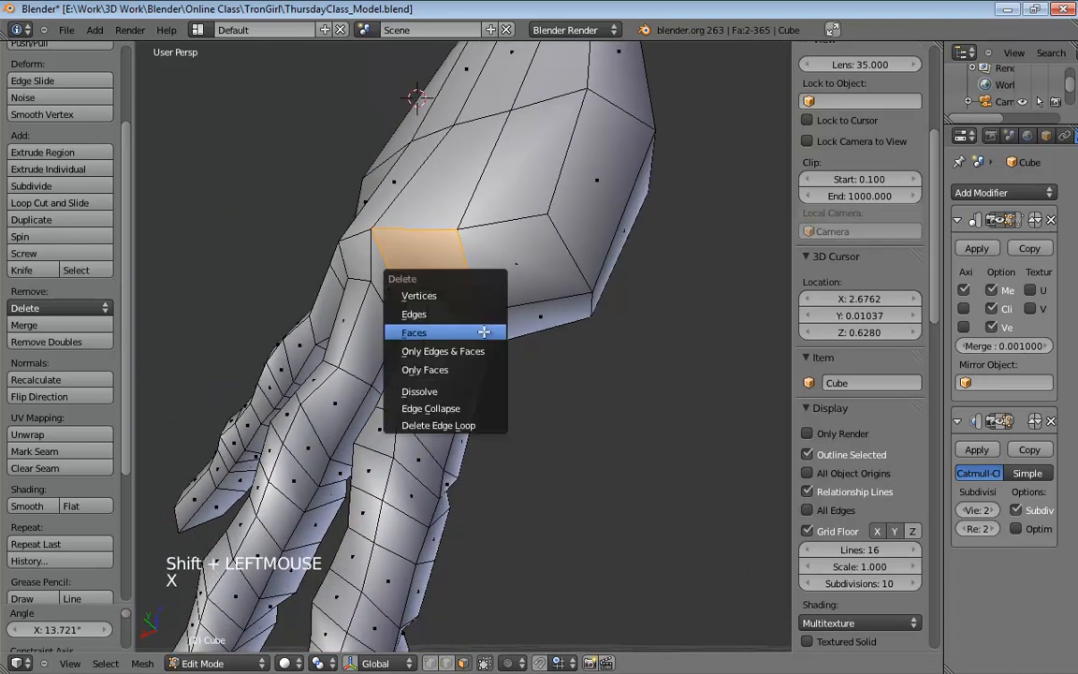
{"action": "left_click", "coordinate": [437, 334]}
In edge selection mode, fill the first three faces between the palm opening and the copied finger's base, next to the neighbouring finger.
{"action": "middle_click_drag", "start_coordinate": [436, 334], "coordinate": [409, 203]}
{"action": "scroll", "coordinate": [385, 306], "scroll_direction": "up", "scroll_amount": 5}
{"action": "scroll", "coordinate": [409, 202], "scroll_direction": "down", "scroll_amount": 3}
{"action": "key", "text": "ctrl+Tab"}
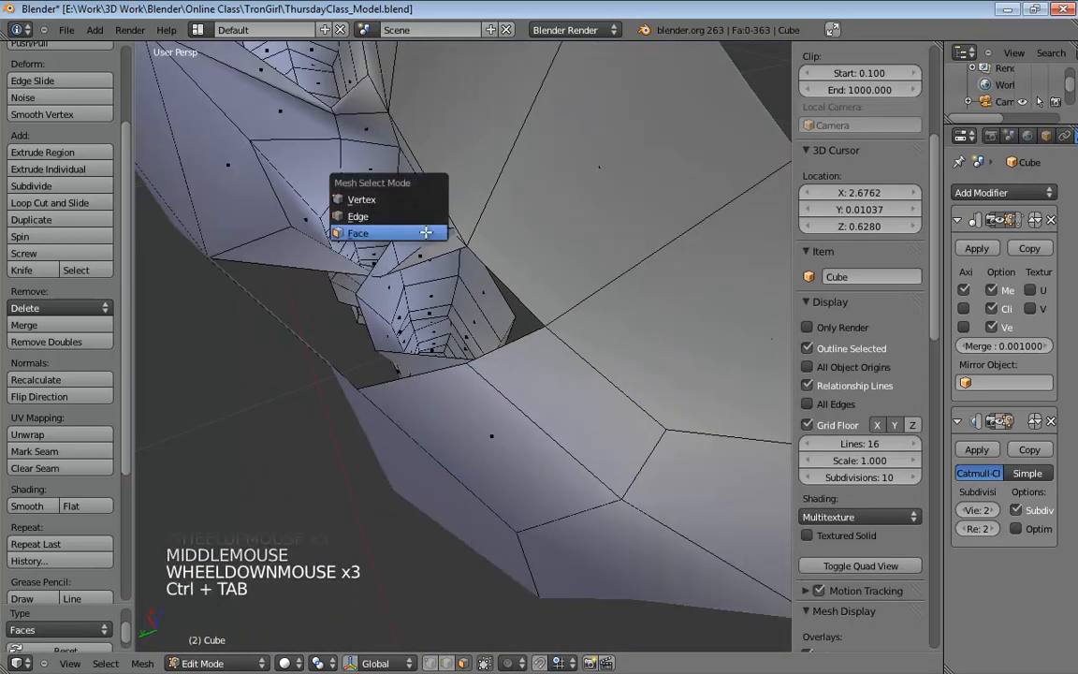
{"action": "left_click", "coordinate": [425, 213]}
{"action": "left_click", "coordinate": [430, 238]}
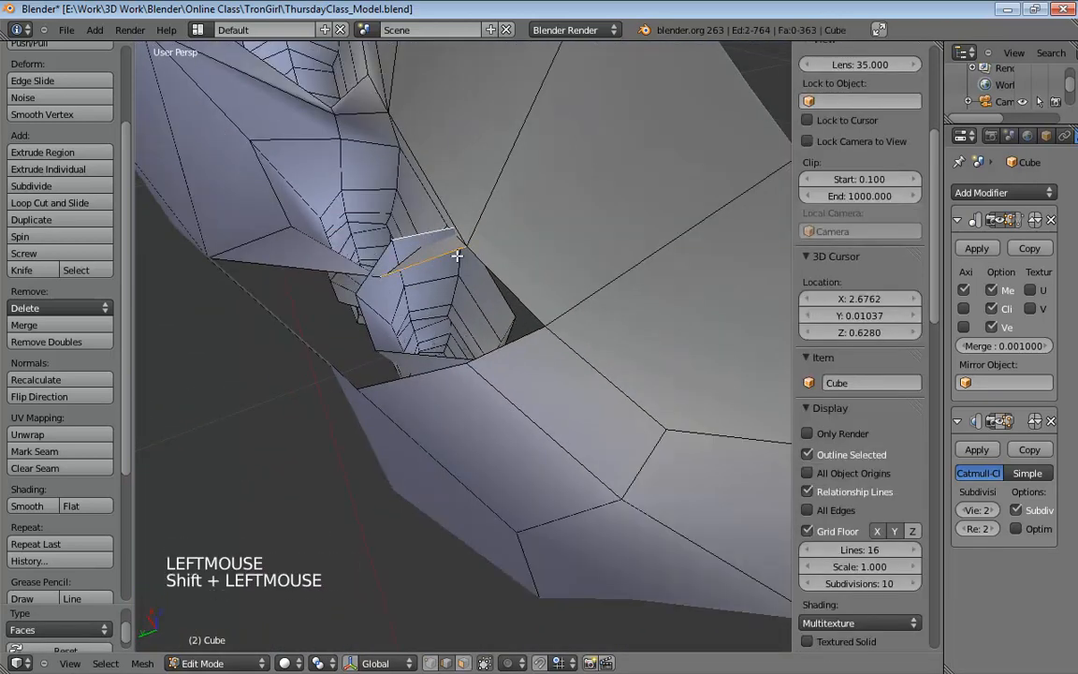
{"action": "middle_click_drag", "start_coordinate": [448, 269], "coordinate": [414, 289]}
{"action": "key", "text": "f"}
{"action": "middle_click_drag", "start_coordinate": [379, 245], "coordinate": [503, 256]}
{"action": "key", "text": "f"}
{"action": "left_click", "coordinate": [453, 259]}
{"action": "key", "text": "f"}
Fill the remaining three gaps between the copied finger's base and the palm edges to close the joint.
{"action": "left_click", "coordinate": [461, 321]}
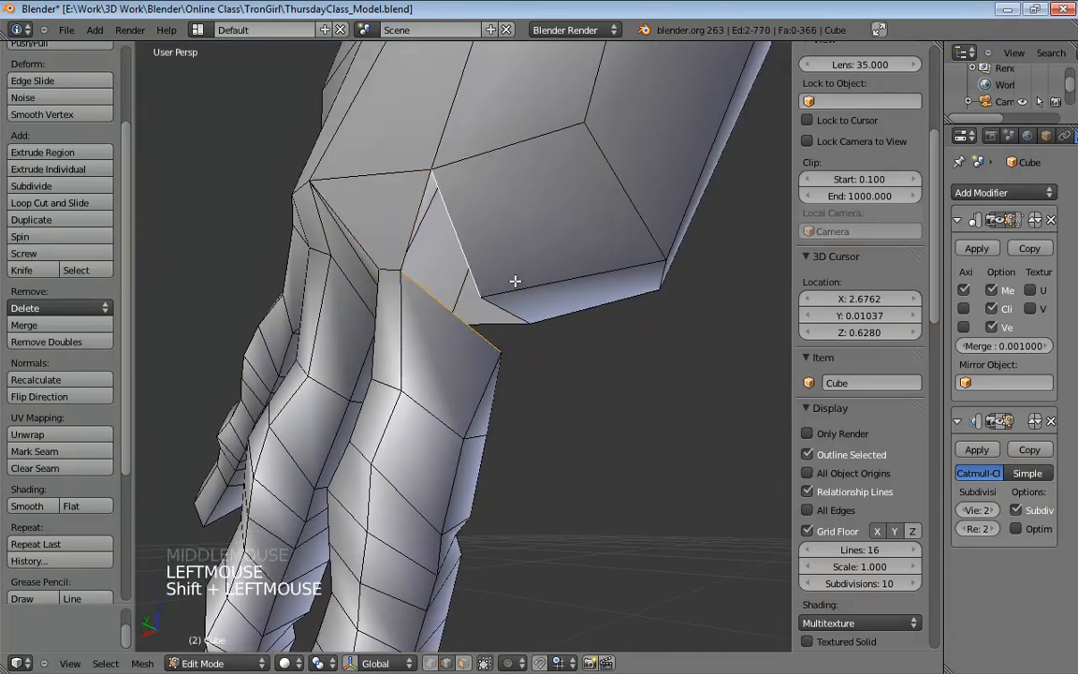
{"action": "middle_click_drag", "start_coordinate": [550, 316], "coordinate": [504, 330]}
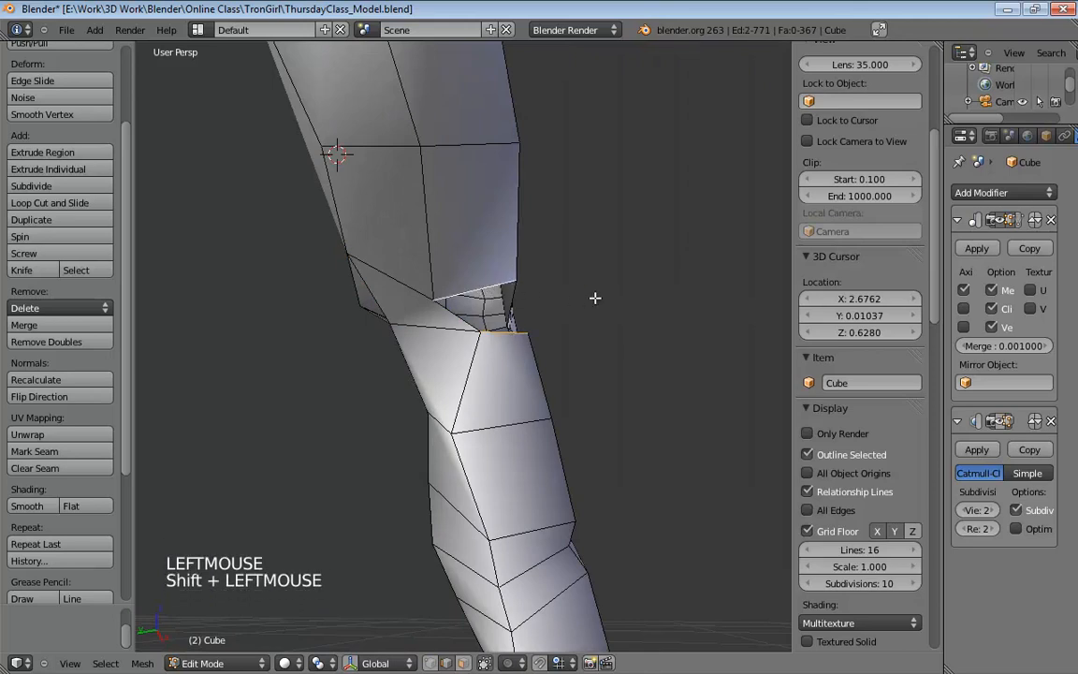
{"action": "middle_click_drag", "start_coordinate": [595, 298], "coordinate": [501, 315]}
{"action": "key", "text": "f"}
{"action": "left_click", "coordinate": [501, 314]}
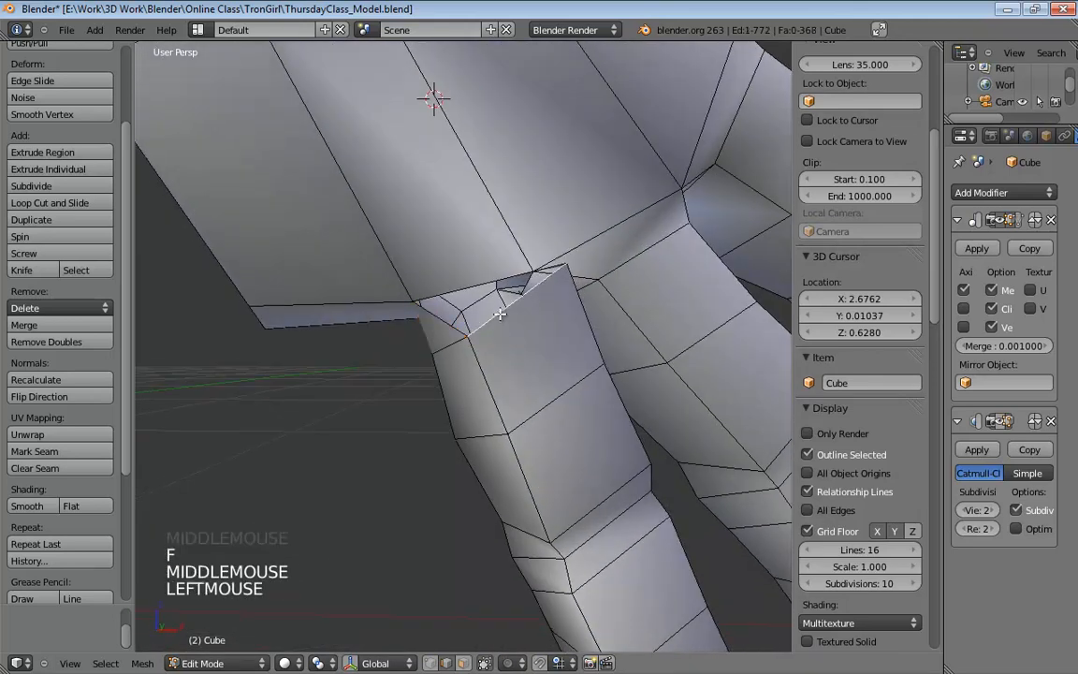
{"action": "key", "text": "f"}
{"action": "middle_click_drag", "start_coordinate": [590, 301], "coordinate": [574, 323]}
{"action": "scroll", "coordinate": [561, 318], "scroll_direction": "down", "scroll_amount": 2}
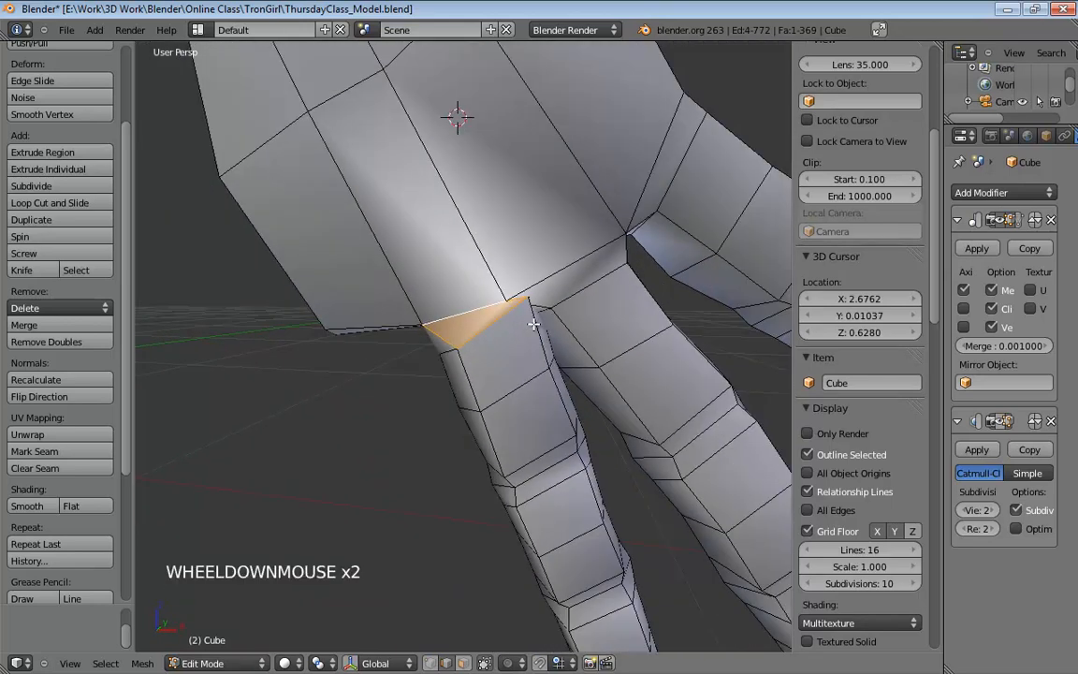
Undo the accidental edge move and, in vertex selection mode, move the new finger's base corner vertex away from the neighbouring finger.
{"action": "left_click", "coordinate": [516, 314]}
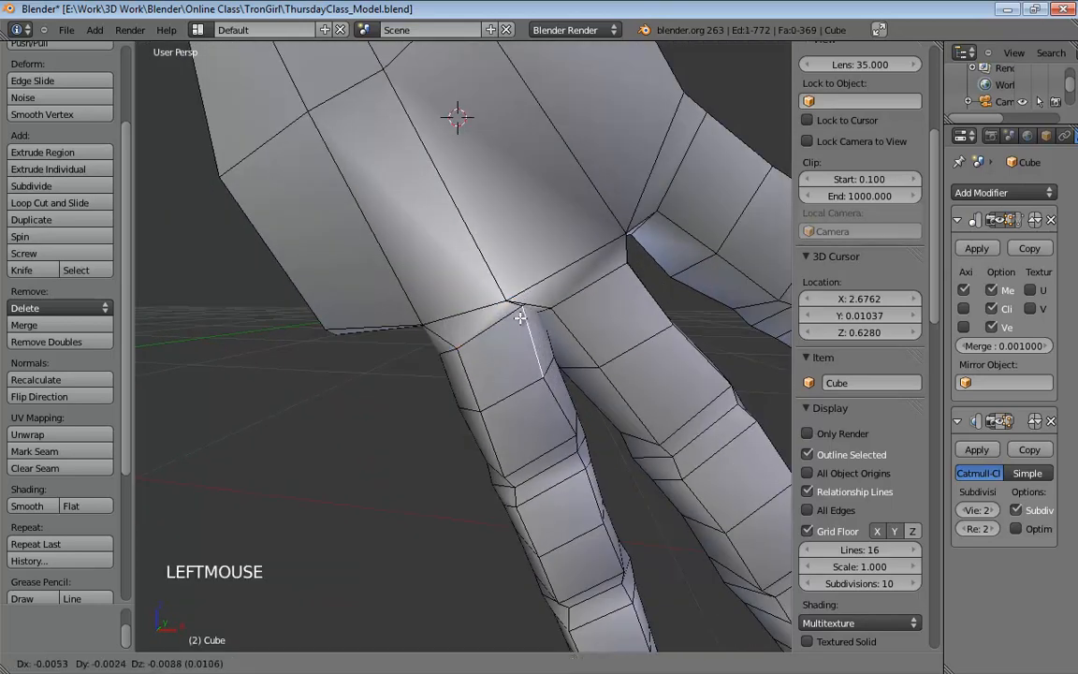
{"action": "key", "text": "ctrl+z"}
{"action": "key", "text": "ctrl+Tab"}
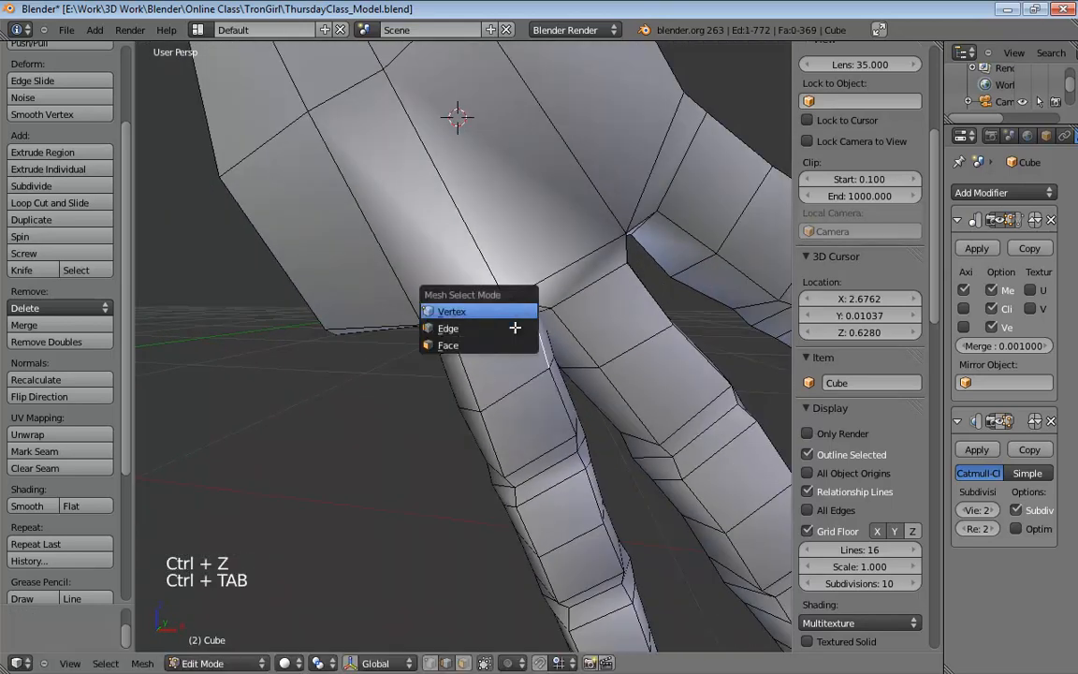
{"action": "left_click", "coordinate": [515, 311]}
{"action": "left_click_drag", "start_coordinate": [528, 313], "coordinate": [507, 334]}
{"action": "left_click", "coordinate": [507, 335]}
Reposition individual vertices around the new finger's base and the web beside the neighbouring finger to clean up the joint.
{"action": "middle_click_drag", "start_coordinate": [506, 334], "coordinate": [705, 265]}
{"action": "scroll", "coordinate": [503, 303], "scroll_direction": "down", "scroll_amount": 1}
{"action": "scroll", "coordinate": [503, 304], "scroll_direction": "down", "scroll_amount": 3}
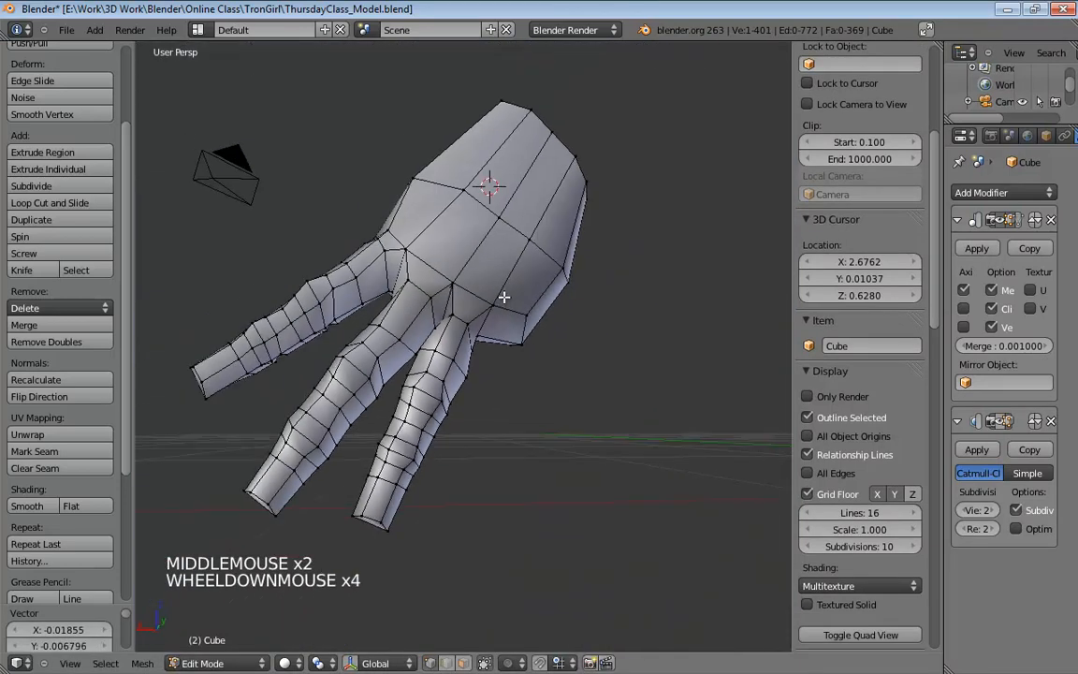
{"action": "middle_click_drag", "start_coordinate": [503, 303], "coordinate": [321, 248]}
{"action": "scroll", "coordinate": [496, 299], "scroll_direction": "up", "scroll_amount": 6}
{"action": "left_click", "coordinate": [362, 287]}
{"action": "left_click_drag", "start_coordinate": [368, 326], "coordinate": [360, 304]}
{"action": "left_click_drag", "start_coordinate": [363, 294], "coordinate": [374, 313]}
{"action": "middle_click_drag", "start_coordinate": [373, 312], "coordinate": [292, 228]}
{"action": "left_click_drag", "start_coordinate": [419, 247], "coordinate": [450, 273]}
{"action": "middle_click_drag", "start_coordinate": [434, 234], "coordinate": [410, 248]}
{"action": "left_click_drag", "start_coordinate": [409, 248], "coordinate": [379, 221]}
{"action": "middle_click_drag", "start_coordinate": [379, 221], "coordinate": [552, 401]}
{"action": "scroll", "coordinate": [382, 239], "scroll_direction": "up", "scroll_amount": 4}
{"action": "scroll", "coordinate": [607, 247], "scroll_direction": "down", "scroll_amount": 5}
{"action": "mouse_move", "coordinate": [552, 424]}
{"action": "left_mouse_down"}
{"action": "mouse_move", "coordinate": [520, 433]}
{"action": "mouse_move", "coordinate": [577, 414]}
{"action": "mouse_move", "coordinate": [534, 464]}
{"action": "mouse_move", "coordinate": [542, 435]}
{"action": "left_mouse_up"}
{"action": "middle_click_drag", "start_coordinate": [542, 435], "coordinate": [570, 448]}
{"action": "scroll", "coordinate": [565, 440], "scroll_direction": "up", "scroll_amount": 1}
{"action": "left_click_drag", "start_coordinate": [570, 449], "coordinate": [529, 449]}
{"action": "middle_click_drag", "start_coordinate": [529, 449], "coordinate": [549, 366]}
{"action": "scroll", "coordinate": [550, 291], "scroll_direction": "down", "scroll_amount": 3}
{"action": "middle_click_drag", "start_coordinate": [550, 290], "coordinate": [552, 284]}
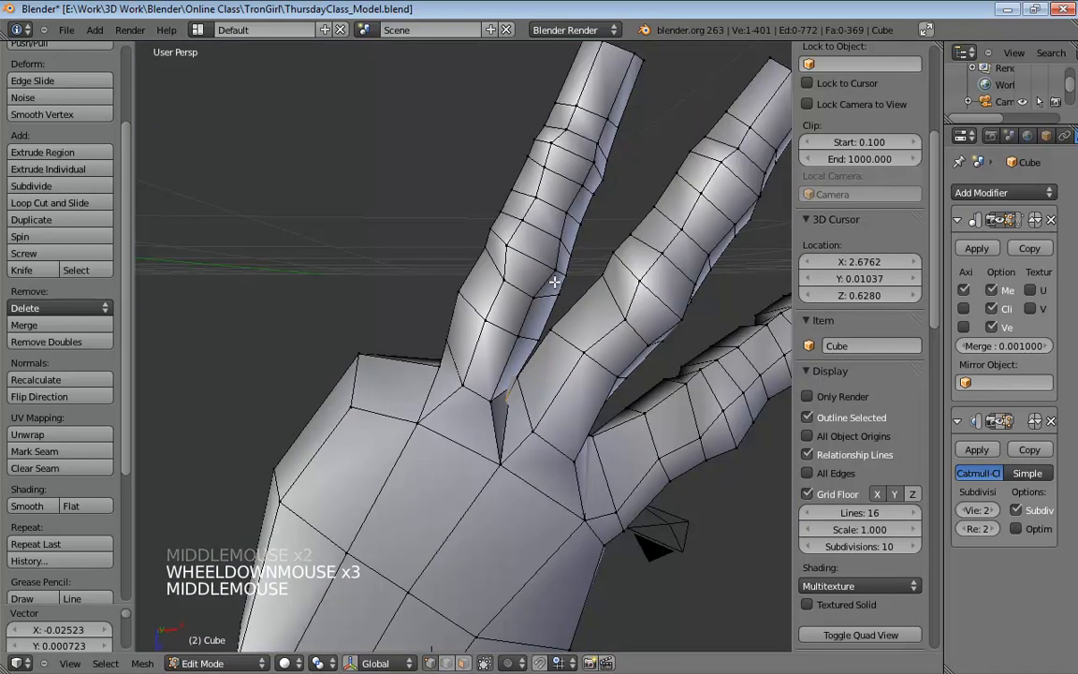
In face selection mode, select the two end faces at the tip of the new third finger.
{"action": "scroll", "coordinate": [564, 195], "scroll_direction": "down", "scroll_amount": 2}
{"action": "middle_click_drag", "start_coordinate": [563, 194], "coordinate": [440, 283]}
{"action": "key", "text": "ctrl+Tab"}
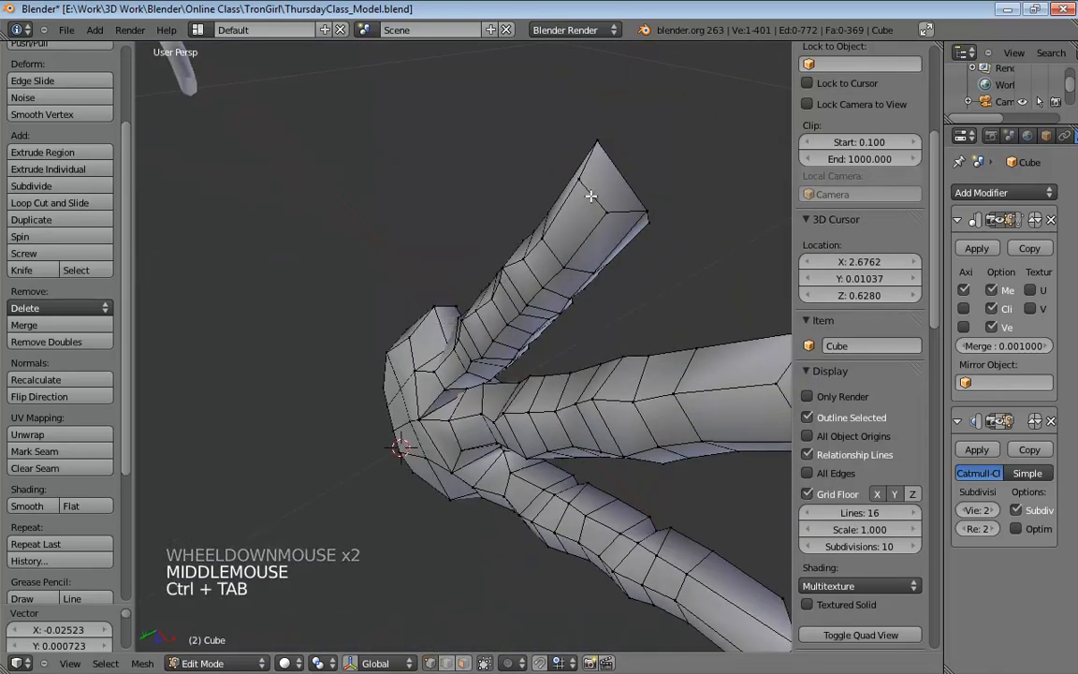
{"action": "middle_click_drag", "start_coordinate": [713, 202], "coordinate": [574, 239]}
{"action": "key", "text": "ctrl+Tab"}
{"action": "left_click", "coordinate": [496, 273]}
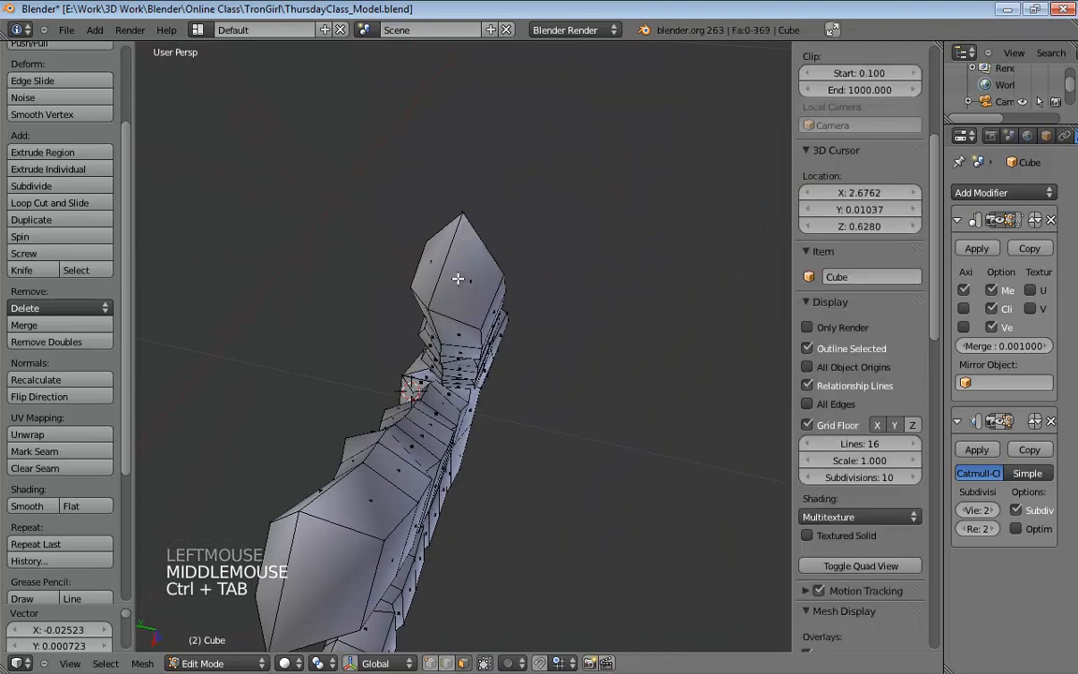
{"action": "left_click", "coordinate": [478, 281]}
{"action": "left_click", "coordinate": [437, 270], "text": "shift"}
{"action": "middle_click_drag", "start_coordinate": [437, 270], "coordinate": [690, 228]}
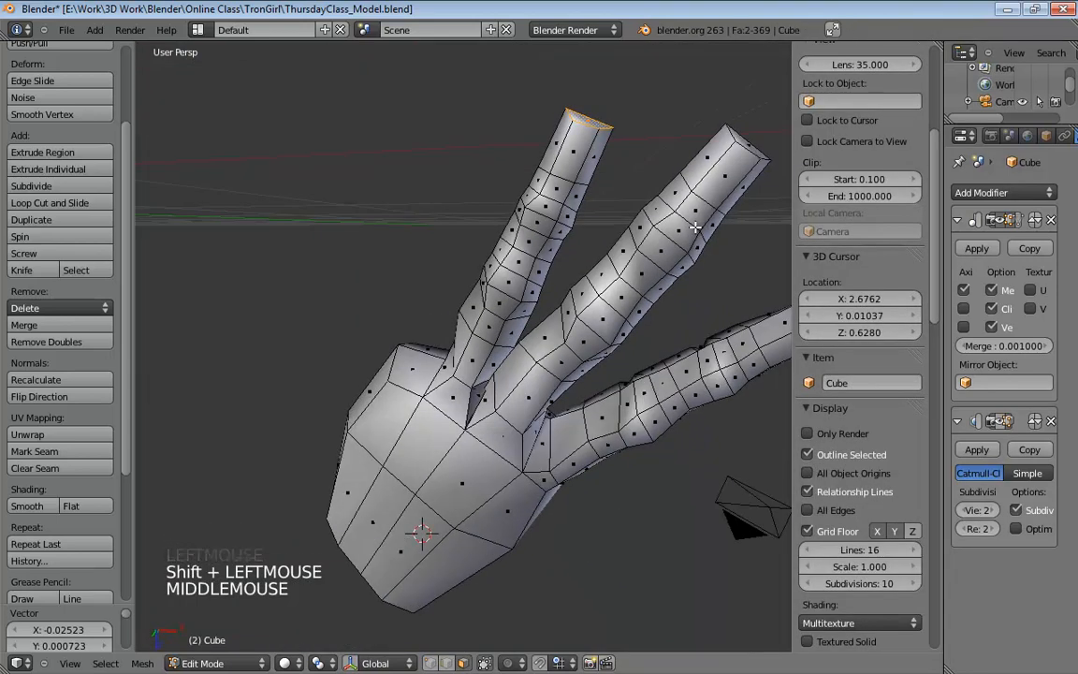
Grow the selection ten times so it covers the whole third finger up to its base.
{"action": "key", "text": "ctrl+KP_Add"}
{"action": "key", "text": "ctrl+KP_Add"}
{"action": "key", "text": "ctrl+KP_Add"}
{"action": "key", "text": "ctrl+KP_Add"}
{"action": "key", "text": "ctrl+KP_Add"}
{"action": "key", "text": "ctrl+KP_Add"}
{"action": "key", "text": "ctrl+KP_Add"}
{"action": "key", "text": "ctrl+KP_Add"}
{"action": "key", "text": "ctrl+KP_Add"}
{"action": "key", "text": "ctrl+KP_Add"}
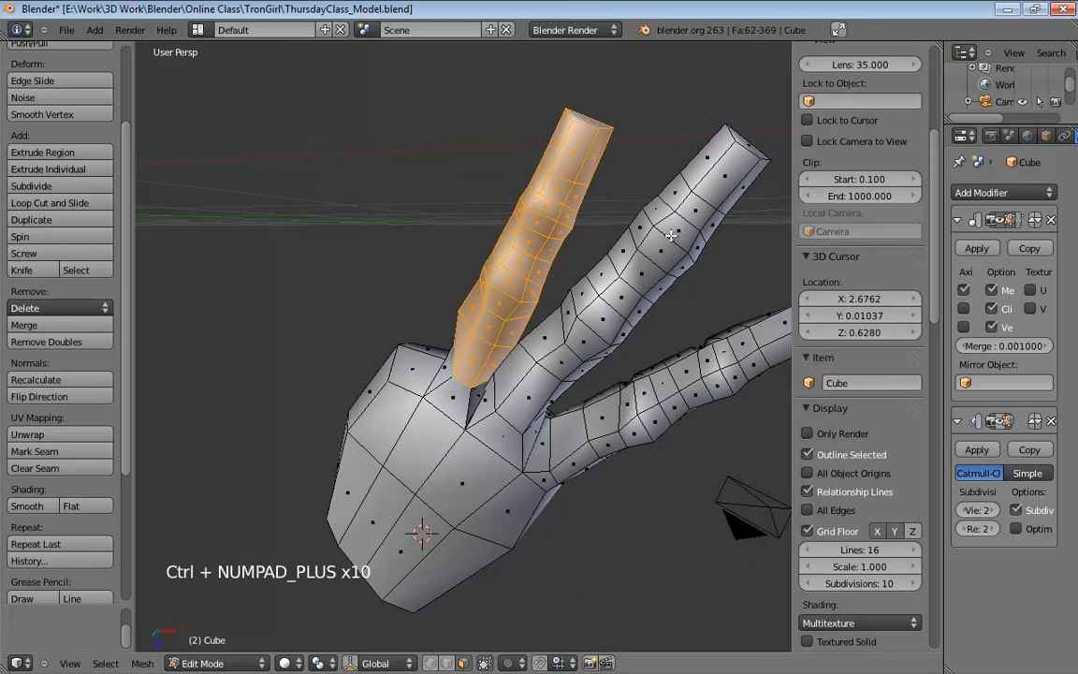
Move the selected third finger downward along the global Z axis, away from the palm, to open up its base joint.
{"action": "middle_click_drag", "start_coordinate": [603, 257], "coordinate": [574, 291]}
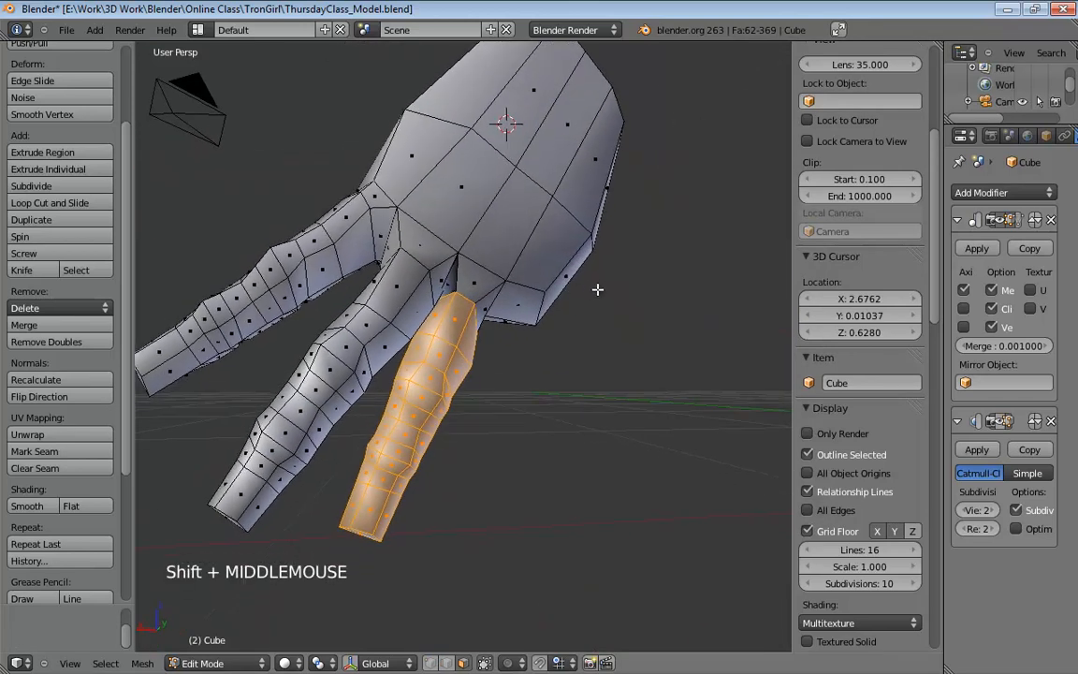
{"action": "key", "text": "g"}
{"action": "key", "text": "z"}
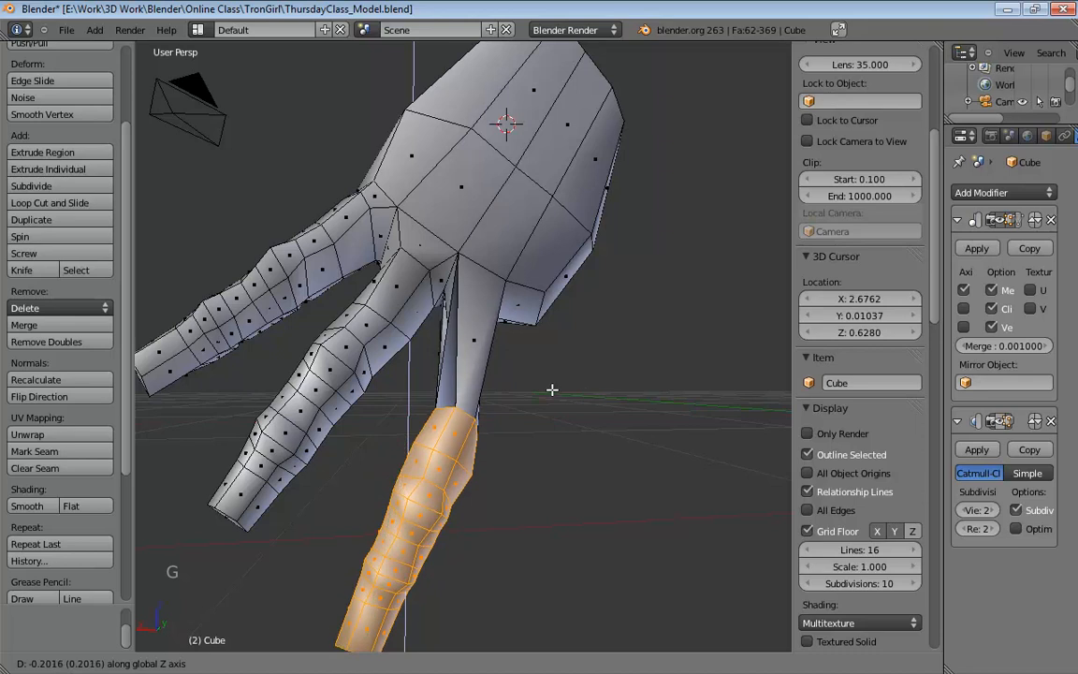
{"action": "left_click", "coordinate": [525, 348]}
Delete the misshapen face between the third finger's stretched base and the web beside the neighbouring finger.
{"action": "middle_click_drag", "start_coordinate": [524, 349], "coordinate": [521, 252]}
{"action": "scroll", "coordinate": [566, 354], "scroll_direction": "up", "scroll_amount": 6}
{"action": "left_click", "coordinate": [504, 312]}
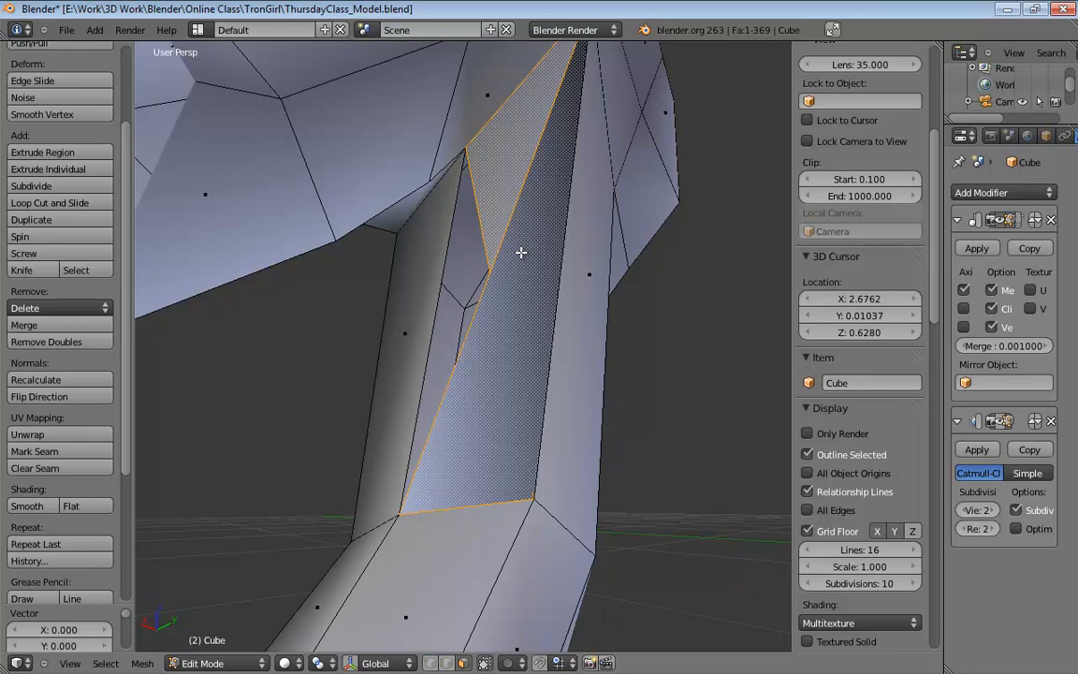
{"action": "key", "text": "x"}
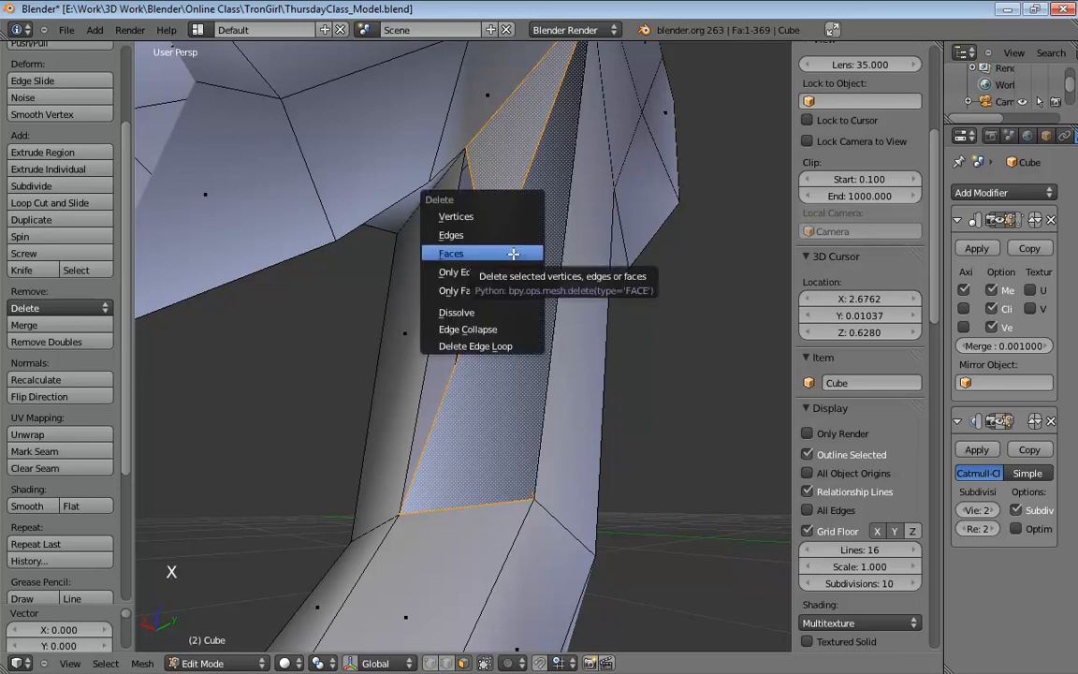
{"action": "left_click", "coordinate": [549, 250]}
In edge selection mode, select the two long edges bordering the gap at the third finger's base and fill it with a new face.
{"action": "middle_click_drag", "start_coordinate": [550, 250], "coordinate": [410, 267]}
{"action": "key", "text": "ctrl+Tab"}
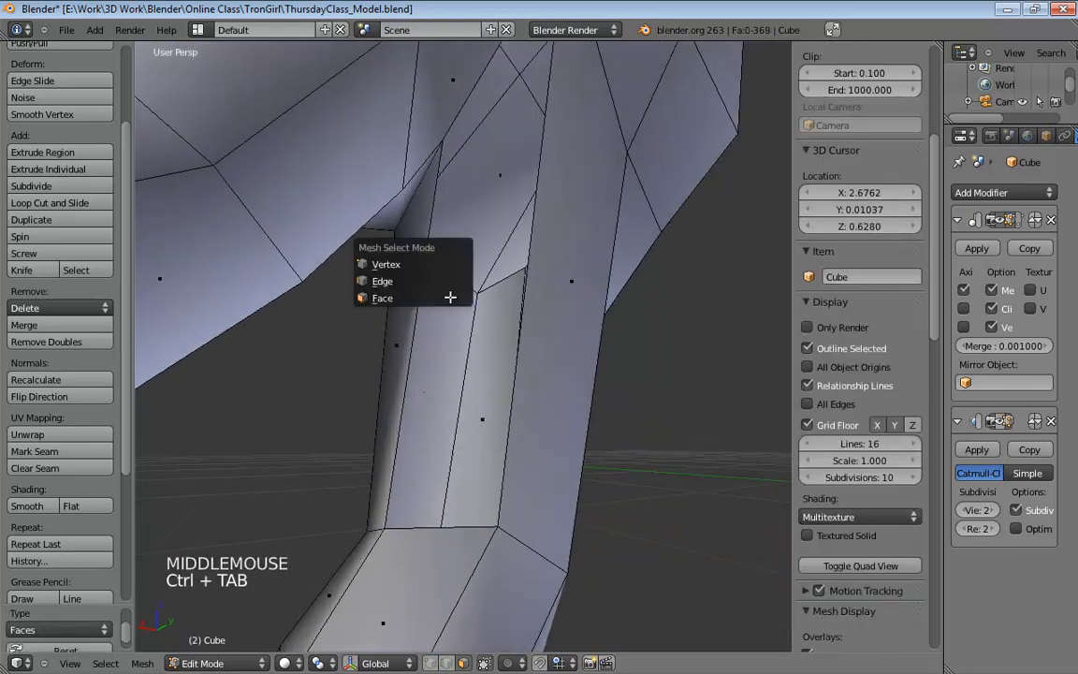
{"action": "left_click", "coordinate": [412, 282]}
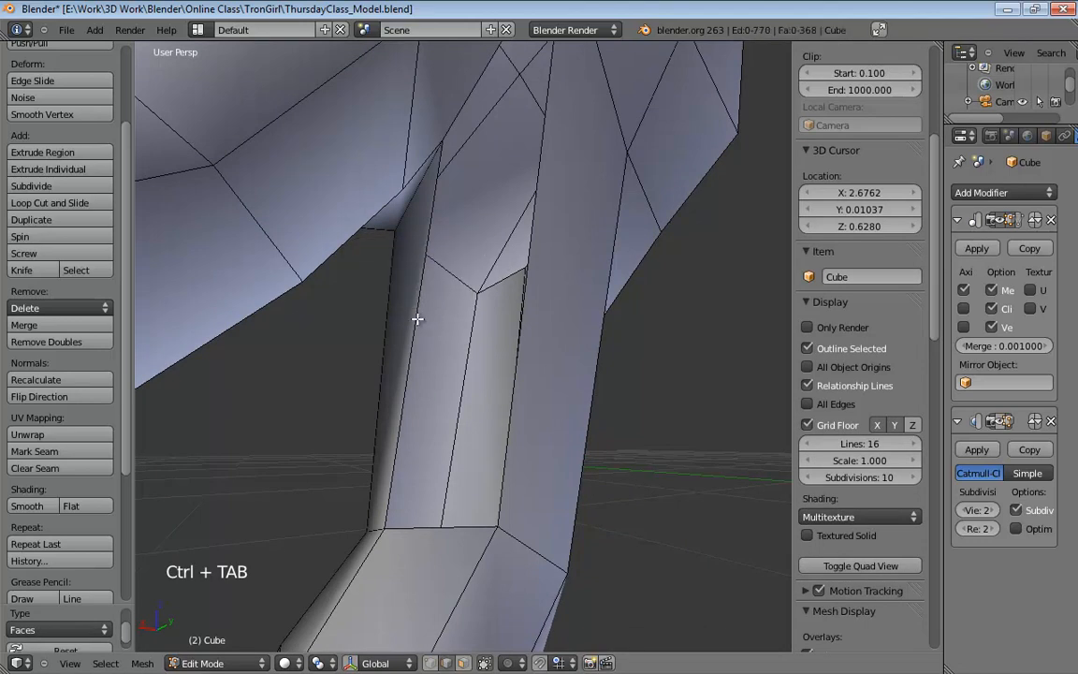
{"action": "left_click", "coordinate": [524, 307], "text": "shift"}
{"action": "middle_click_drag", "start_coordinate": [524, 307], "coordinate": [525, 233]}
{"action": "key", "text": "f"}
{"action": "scroll", "coordinate": [596, 217], "scroll_direction": "down", "scroll_amount": 4}
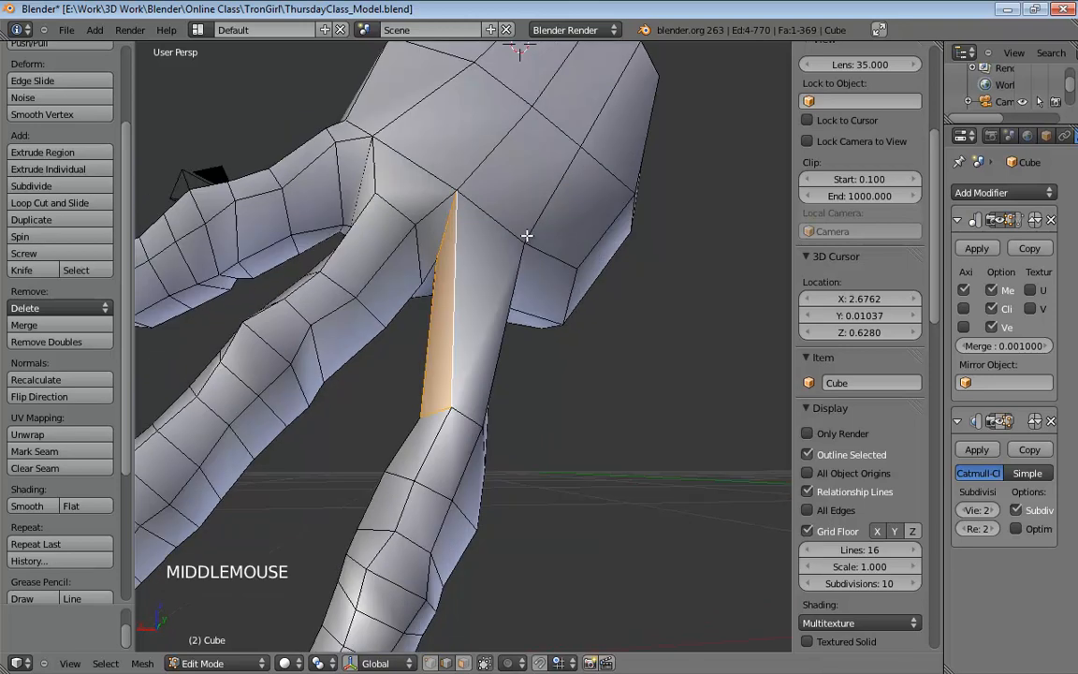
{"action": "scroll", "coordinate": [527, 236], "scroll_direction": "down", "scroll_amount": 5}
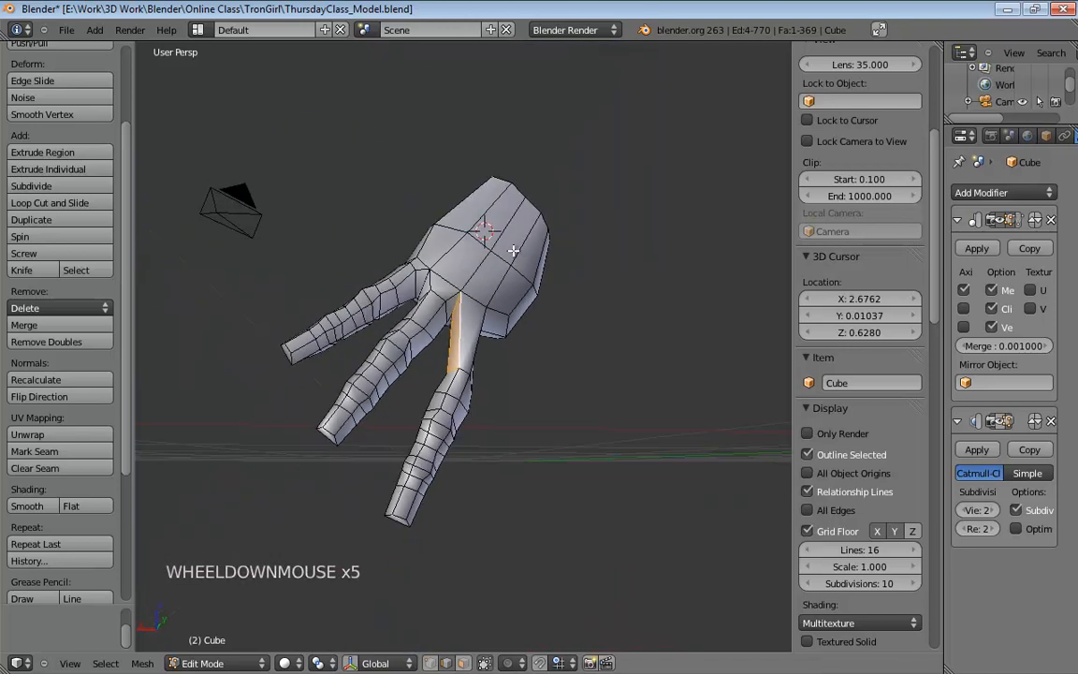
{"action": "key", "text": "ctrl+KP_Add"}
{"action": "key", "text": "ctrl+KP_Add"}
{"action": "key", "text": "ctrl+KP_Add"}
{"action": "key", "text": "ctrl+KP_Add"}
{"action": "key", "text": "ctrl+KP_Add"}
{"action": "key", "text": "ctrl+KP_Add"}
{"action": "key", "text": "ctrl+KP_Add"}
{"action": "key", "text": "ctrl+KP_Add"}
{"action": "key", "text": "ctrl+KP_Add"}
{"action": "key", "text": "ctrl+KP_Add"}
{"action": "key", "text": "ctrl+KP_Add"}
{"action": "key", "text": "ctrl+KP_Add"}
{"action": "key", "text": "ctrl+KP_Add"}
{"action": "key", "text": "ctrl+KP_Add"}
{"action": "key", "text": "ctrl+KP_Add"}
{"action": "key", "text": "ctrl+KP_Add"}
{"action": "key", "text": "ctrl+KP_Add"}
{"action": "key", "text": "ctrl+KP_Add"}
{"action": "key", "text": "ctrl+KP_Add"}
{"action": "key", "text": "ctrl+KP_Add"}
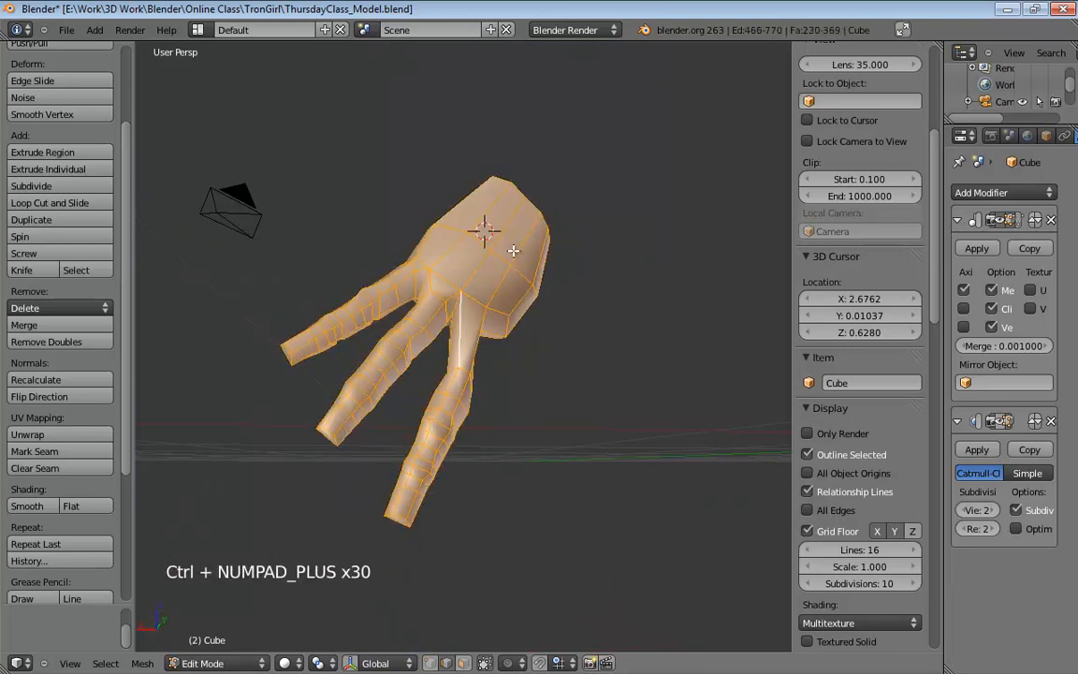
{"action": "middle_click_drag", "start_coordinate": [466, 294], "coordinate": [561, 285]}
{"action": "key", "text": "ctrl+j"}
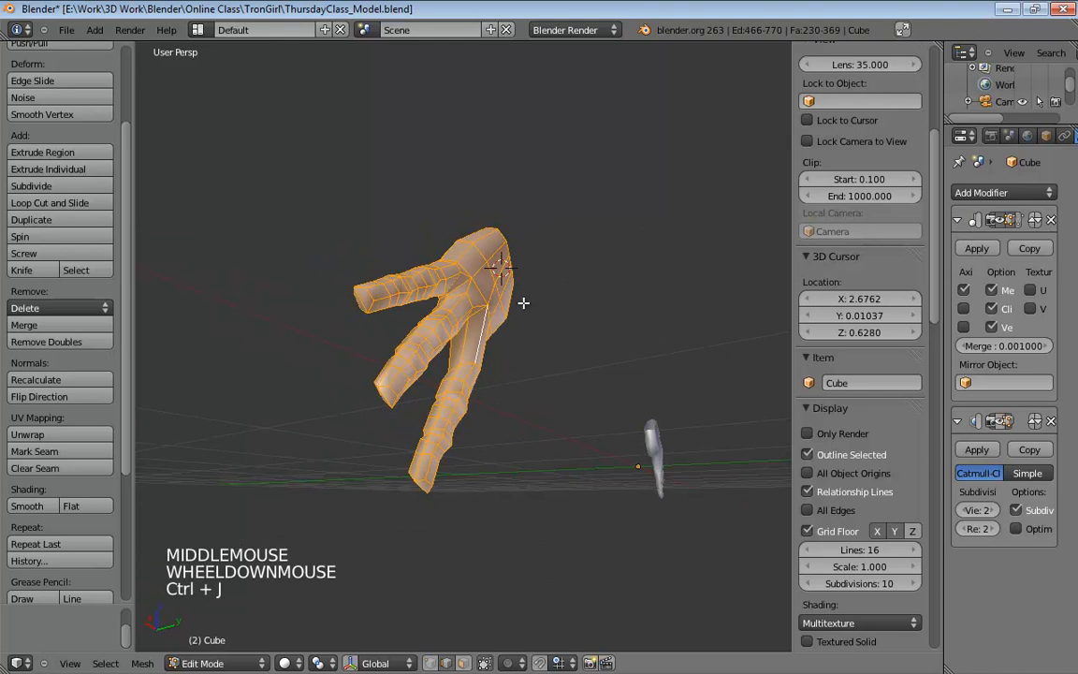
{"action": "middle_click_drag", "start_coordinate": [524, 302], "coordinate": [449, 327]}
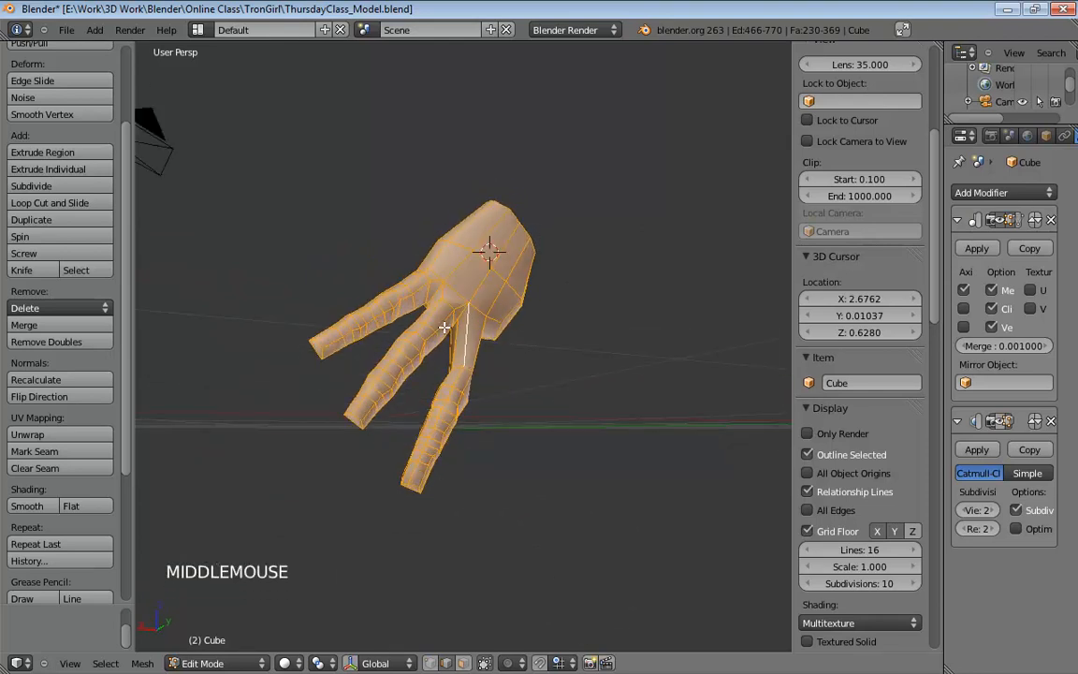
{"action": "scroll", "coordinate": [443, 330], "scroll_direction": "up", "scroll_amount": 4}
{"action": "scroll", "coordinate": [443, 330], "scroll_direction": "down", "scroll_amount": 2}
In face selection mode, select the two end faces at the third finger's tip and grow the selection ten times to cover the finger.
{"action": "middle_click_drag", "start_coordinate": [409, 558], "coordinate": [541, 423]}
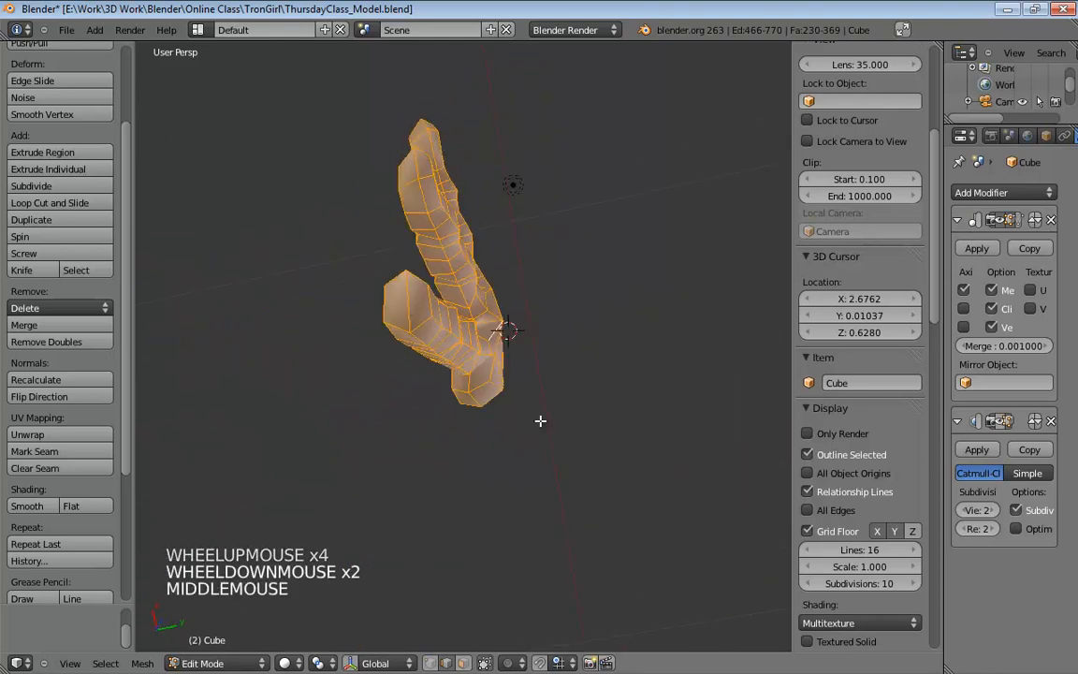
{"action": "left_click", "coordinate": [410, 306]}
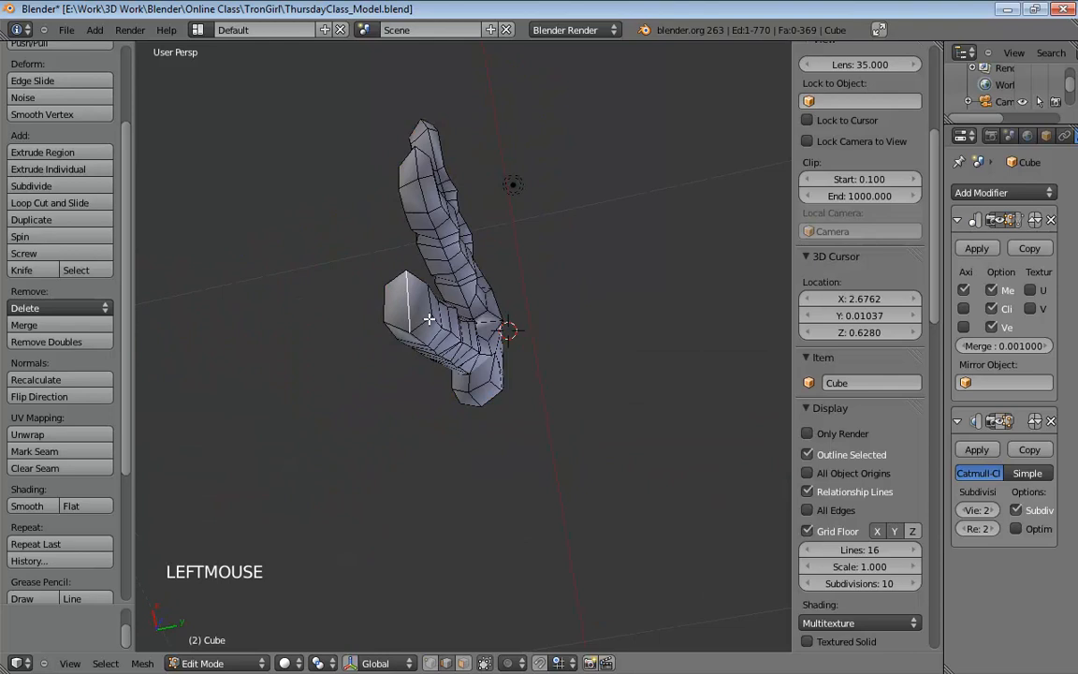
{"action": "key", "text": "ctrl+Tab"}
{"action": "left_click", "coordinate": [410, 304]}
{"action": "left_click", "coordinate": [405, 308], "text": "shift"}
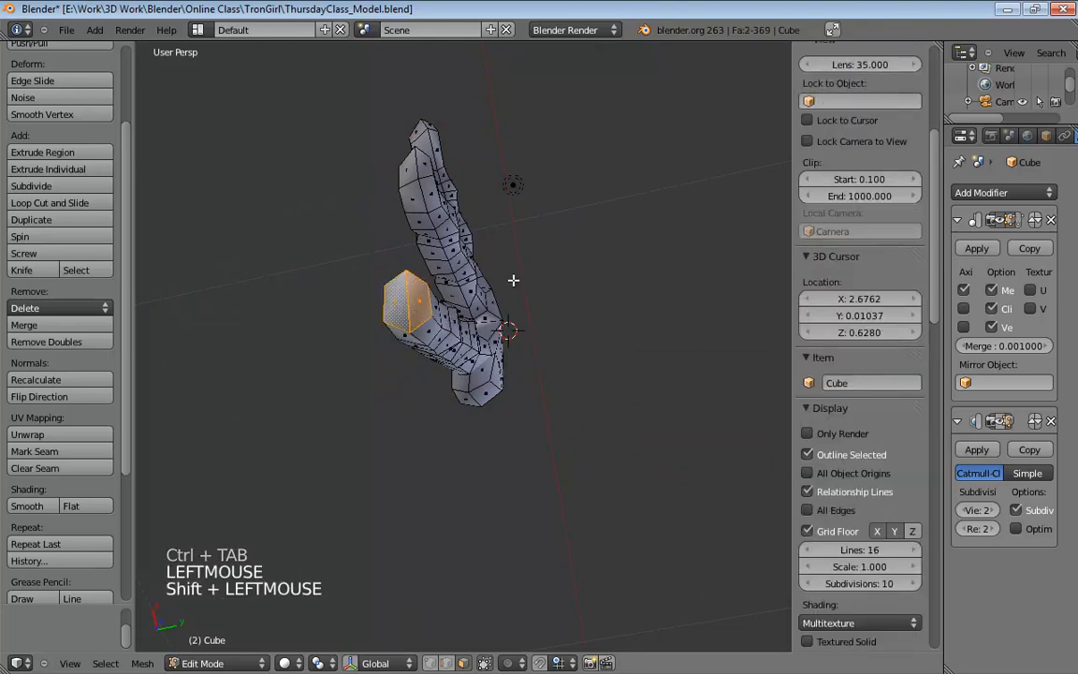
{"action": "middle_click_drag", "start_coordinate": [513, 279], "coordinate": [421, 424]}
{"action": "key", "text": "ctrl+KP_Add"}
{"action": "key", "text": "ctrl+KP_Add"}
{"action": "key", "text": "ctrl+KP_Add"}
{"action": "key", "text": "ctrl+KP_Add"}
{"action": "key", "text": "ctrl+KP_Add"}
{"action": "key", "text": "ctrl+KP_Add"}
{"action": "key", "text": "ctrl+KP_Add"}
{"action": "key", "text": "ctrl+KP_Add"}
{"action": "key", "text": "ctrl+KP_Add"}
{"action": "key", "text": "ctrl+KP_Add"}
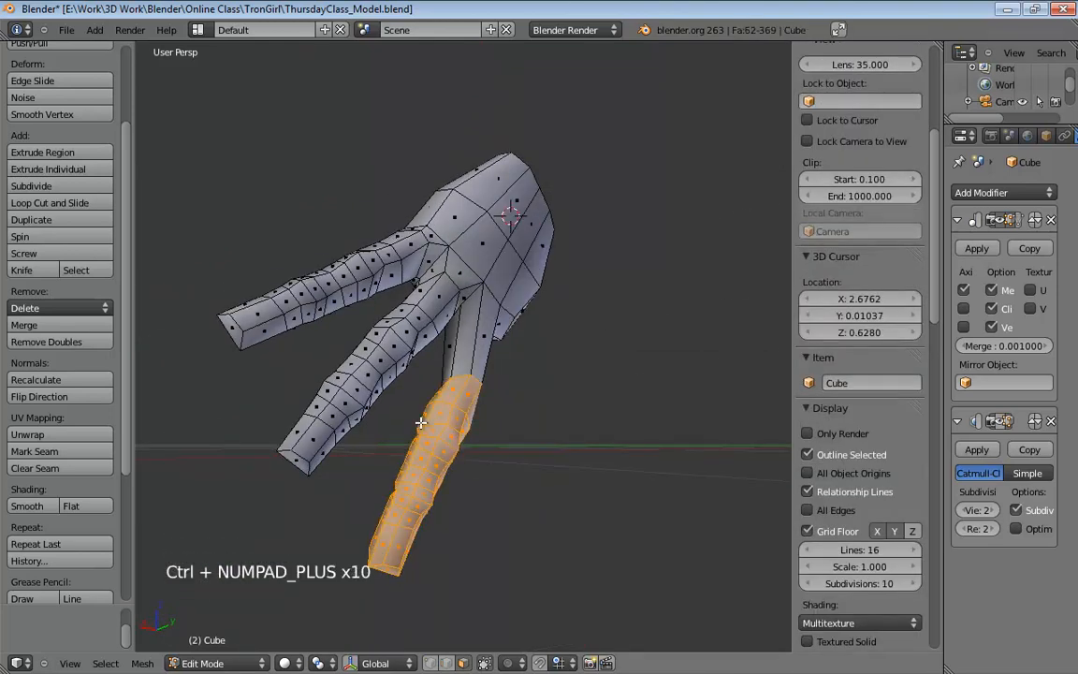
In front orthographic view, move the third finger back up to the palm along the global Z axis by about 0.17.
{"action": "key", "text": "KP_1"}
{"action": "key", "text": "KP_5"}
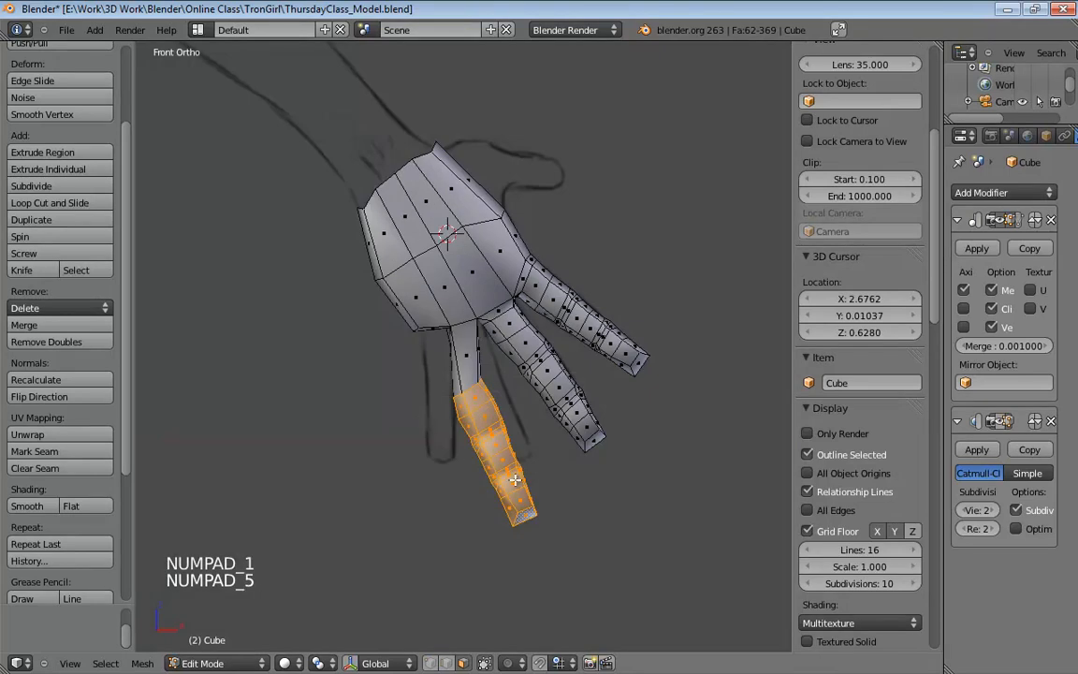
{"action": "key", "text": "g"}
{"action": "key", "text": "z"}
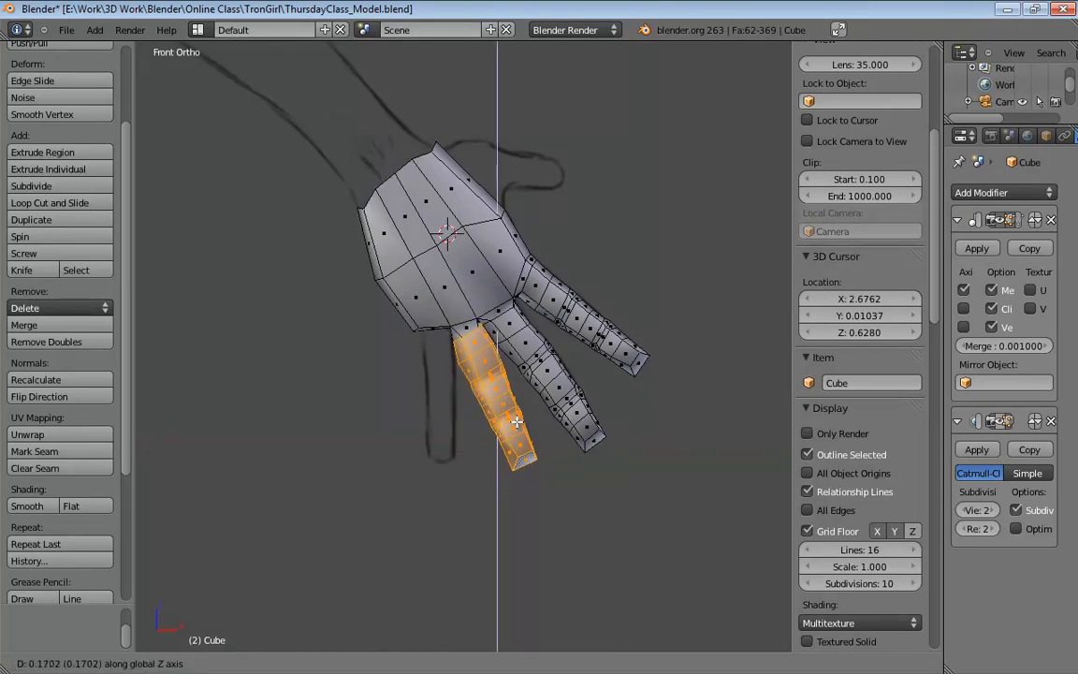
{"action": "left_click", "coordinate": [516, 422]}
Examine the third finger's base joint and the finger openings from inside the palm in perspective view.
{"action": "middle_click_drag", "start_coordinate": [662, 325], "coordinate": [303, 299]}
{"action": "scroll", "coordinate": [446, 329], "scroll_direction": "up", "scroll_amount": 3}
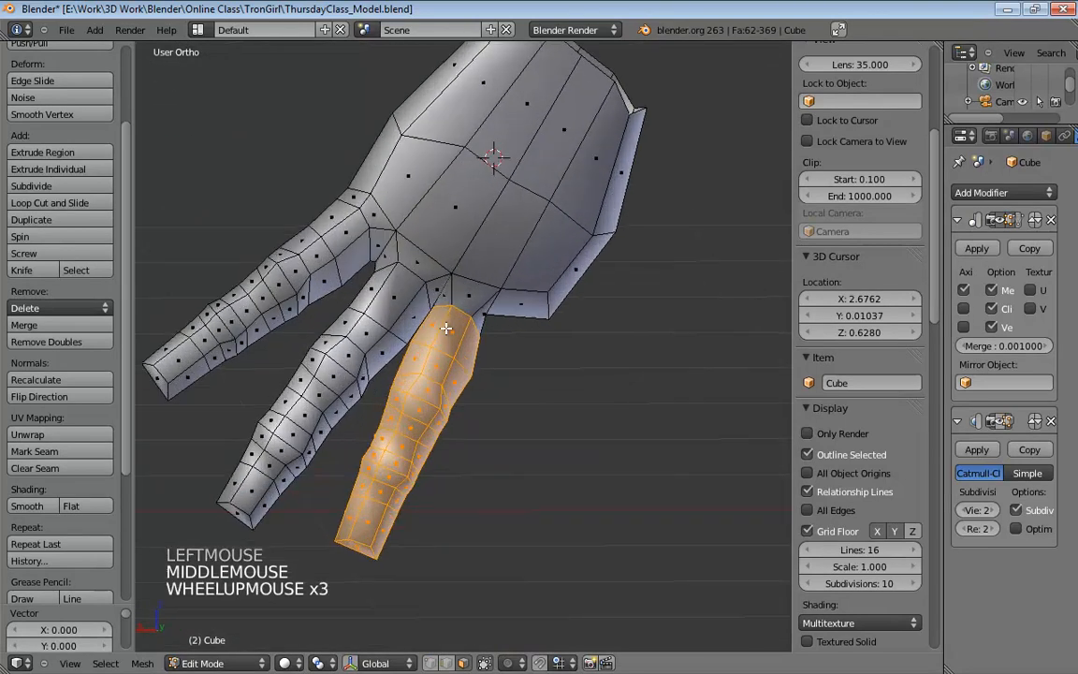
{"action": "scroll", "coordinate": [447, 329], "scroll_direction": "up", "scroll_amount": 1}
{"action": "mouse_move", "coordinate": [446, 325]}
{"action": "middle_mouse_down"}
{"action": "mouse_move", "coordinate": [448, 239]}
{"action": "mouse_move", "coordinate": [422, 260]}
{"action": "mouse_move", "coordinate": [385, 337]}
{"action": "mouse_move", "coordinate": [448, 346]}
{"action": "mouse_move", "coordinate": [406, 348]}
{"action": "mouse_move", "coordinate": [437, 288]}
{"action": "middle_mouse_up"}
{"action": "key", "text": "z"}
{"action": "key", "text": "z"}
{"action": "key", "text": "KP_5"}
{"action": "right_click", "coordinate": [437, 287]}
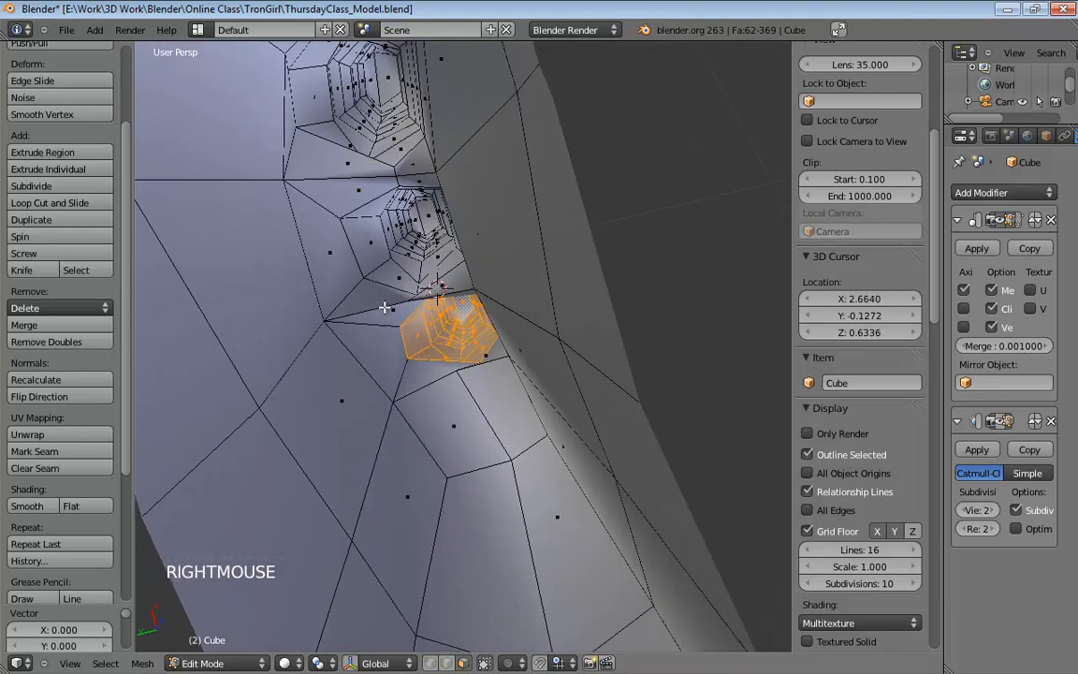
{"action": "right_click", "coordinate": [697, 257]}
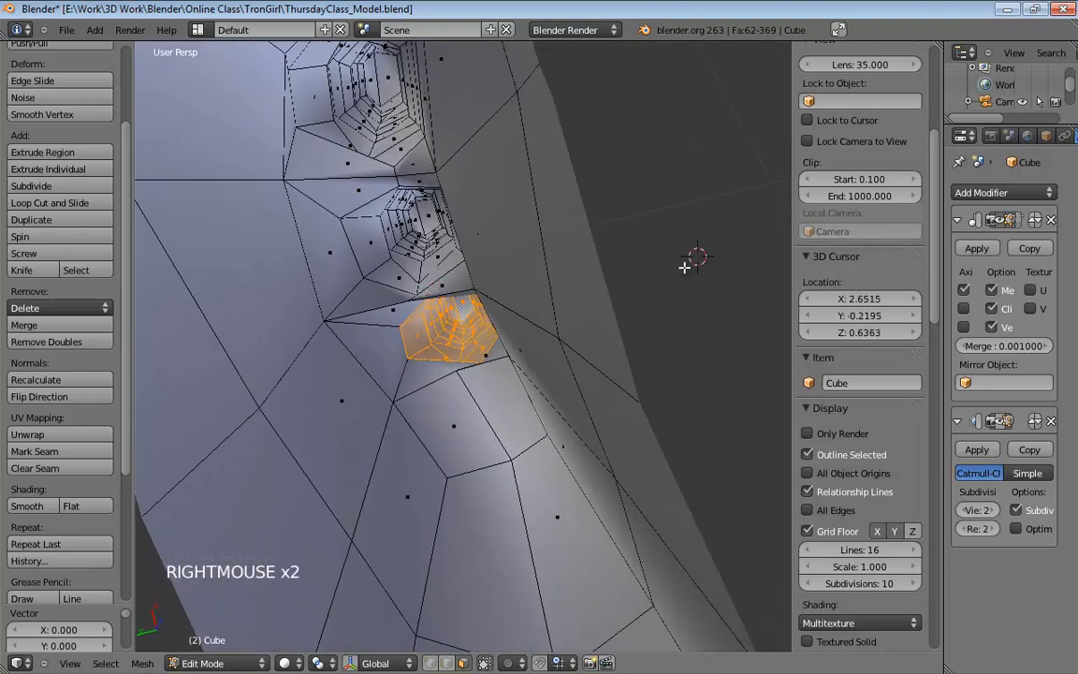
{"action": "right_click", "coordinate": [428, 298]}
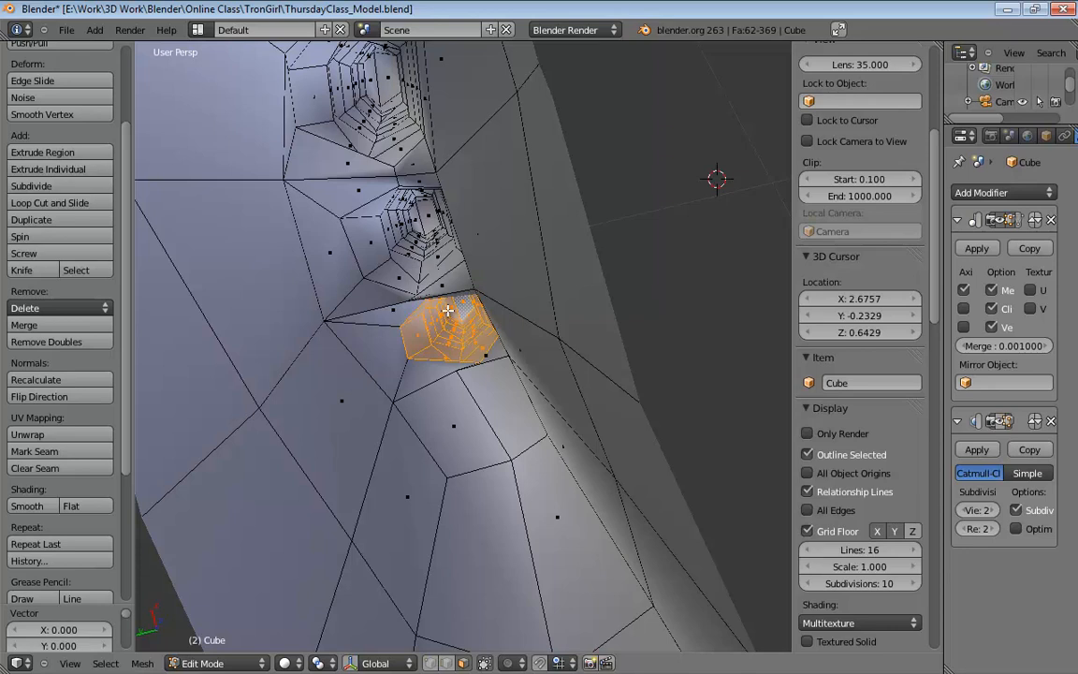
In vertex selection mode, reposition the vertices at the third finger's base on the side facing the neighbouring finger.
{"action": "key", "text": "ctrl+Tab"}
{"action": "left_click", "coordinate": [402, 282]}
{"action": "middle_click_drag", "start_coordinate": [403, 282], "coordinate": [390, 226]}
{"action": "left_click_drag", "start_coordinate": [408, 267], "coordinate": [443, 272]}
{"action": "middle_click_drag", "start_coordinate": [443, 272], "coordinate": [615, 156]}
{"action": "scroll", "coordinate": [455, 252], "scroll_direction": "up", "scroll_amount": 4}
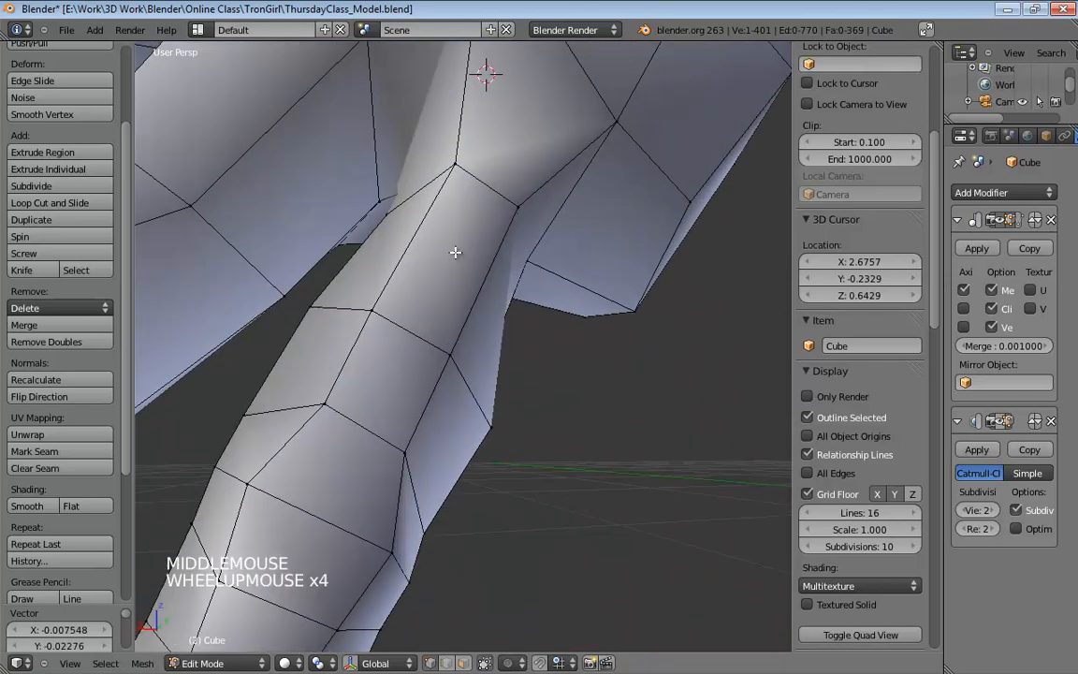
{"action": "mouse_move", "coordinate": [455, 251]}
{"action": "middle_mouse_down"}
{"action": "mouse_move", "coordinate": [402, 201]}
{"action": "mouse_move", "coordinate": [421, 209]}
{"action": "mouse_move", "coordinate": [436, 242]}
{"action": "middle_mouse_up"}
{"action": "left_click", "coordinate": [363, 194]}
{"action": "left_click", "coordinate": [393, 218]}
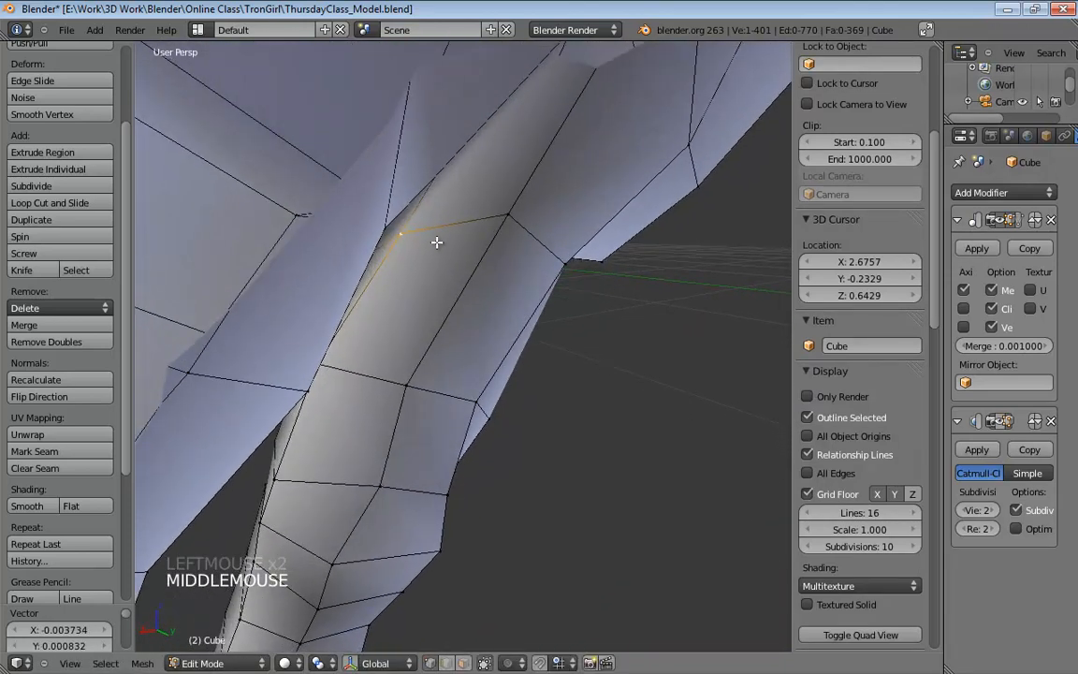
Move the web vertex between the third finger and its neighbour toward the finger's base corner, refining it from several angles.
{"action": "middle_click_drag", "start_coordinate": [442, 175], "coordinate": [389, 252]}
{"action": "scroll", "coordinate": [402, 308], "scroll_direction": "up", "scroll_amount": 2}
{"action": "middle_click_drag", "start_coordinate": [402, 308], "coordinate": [463, 207]}
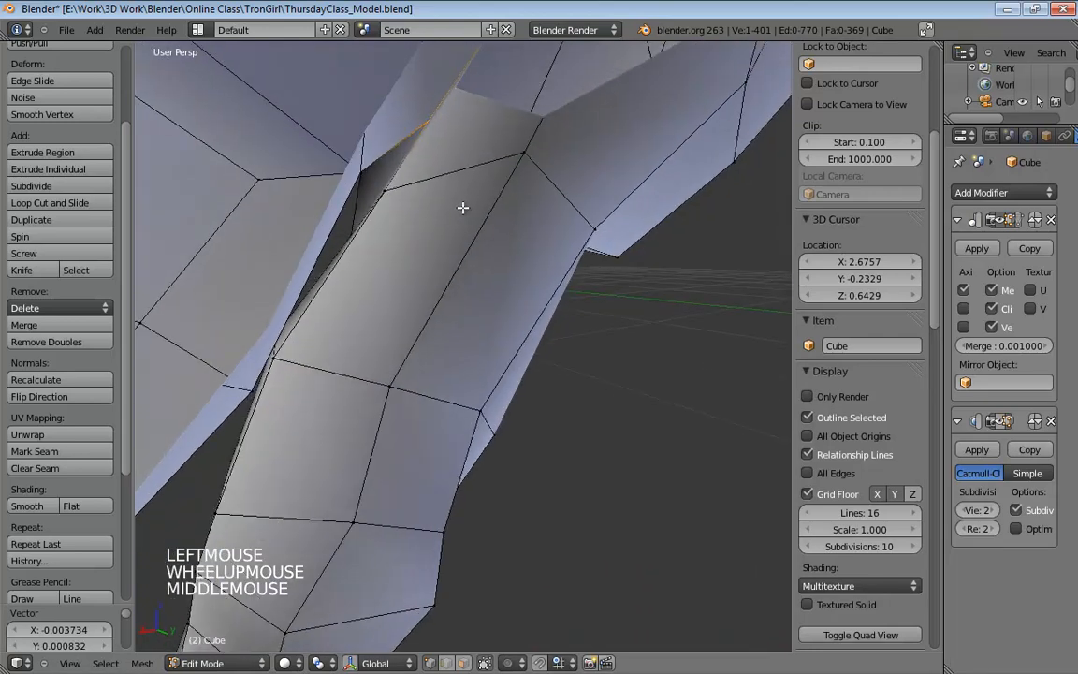
{"action": "key", "text": "g"}
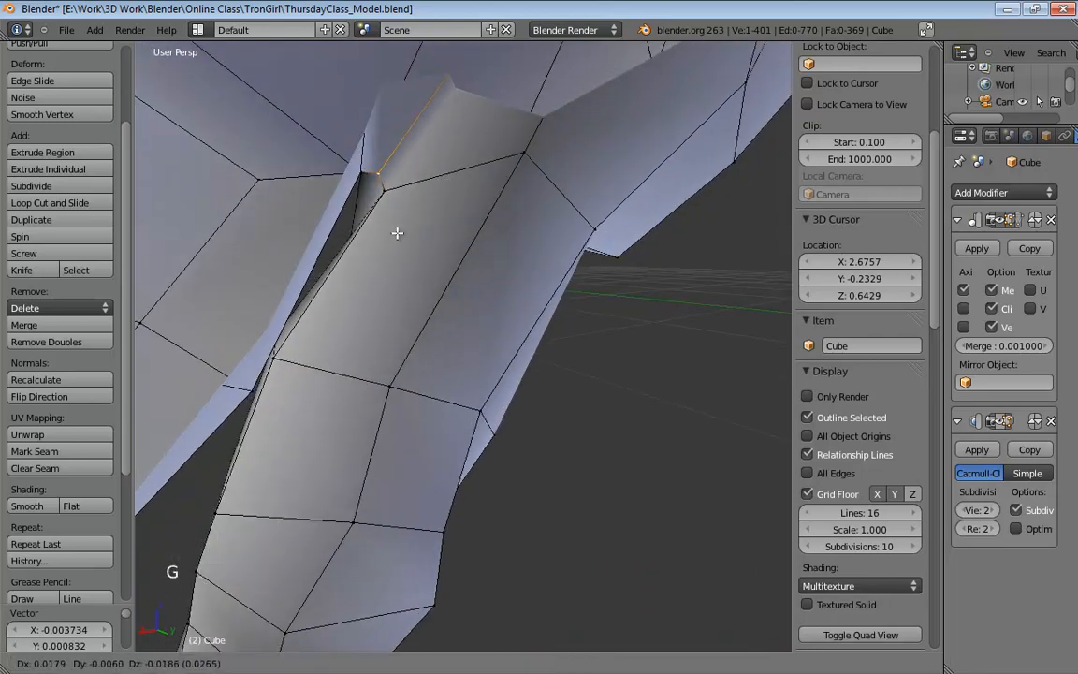
{"action": "left_click", "coordinate": [397, 233]}
{"action": "middle_click_drag", "start_coordinate": [397, 233], "coordinate": [572, 158]}
{"action": "left_click_drag", "start_coordinate": [535, 157], "coordinate": [475, 151]}
{"action": "middle_click_drag", "start_coordinate": [475, 151], "coordinate": [531, 184]}
{"action": "left_click_drag", "start_coordinate": [531, 183], "coordinate": [522, 181]}
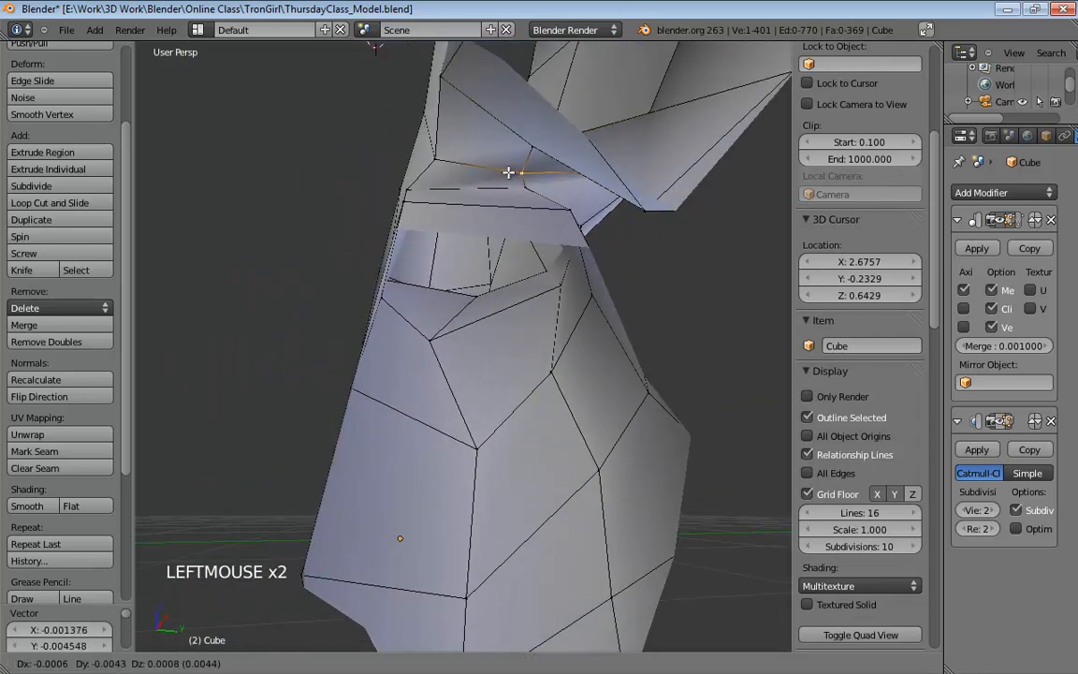
{"action": "middle_click_drag", "start_coordinate": [511, 172], "coordinate": [626, 267]}
{"action": "scroll", "coordinate": [541, 197], "scroll_direction": "down", "scroll_amount": 2}
{"action": "scroll", "coordinate": [625, 267], "scroll_direction": "down", "scroll_amount": 2}
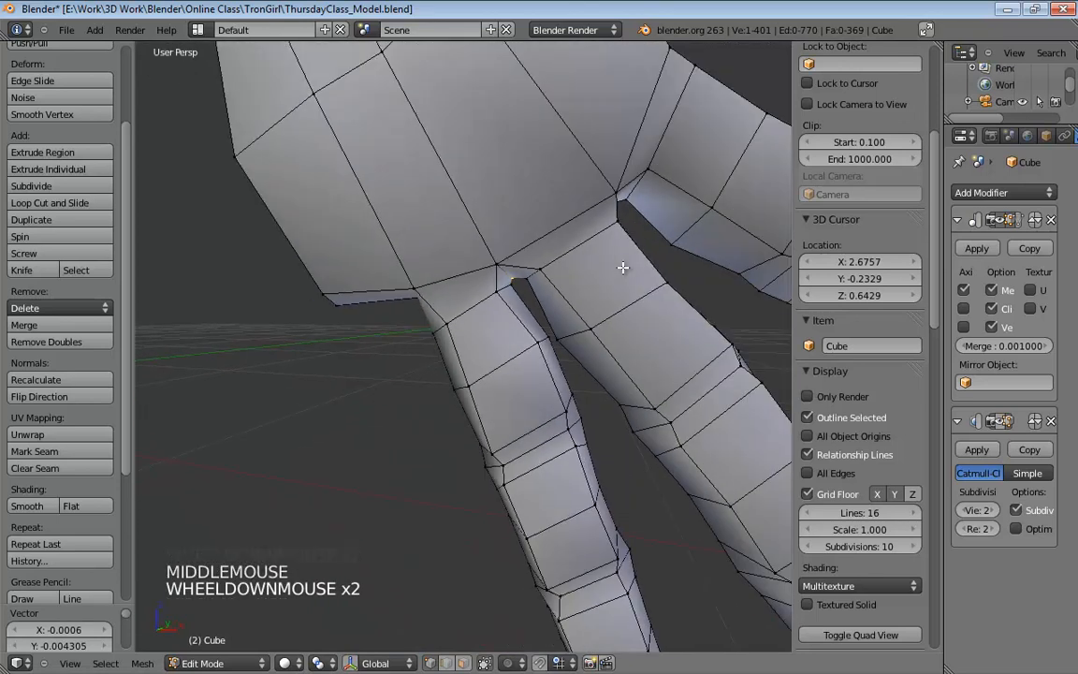
In front orthographic wireframe view, nudge the vertices of the ring just below the third finger's base to match the sketch.
{"action": "key", "text": "KP_1"}
{"action": "key", "text": "KP_5"}
{"action": "key", "text": "z"}
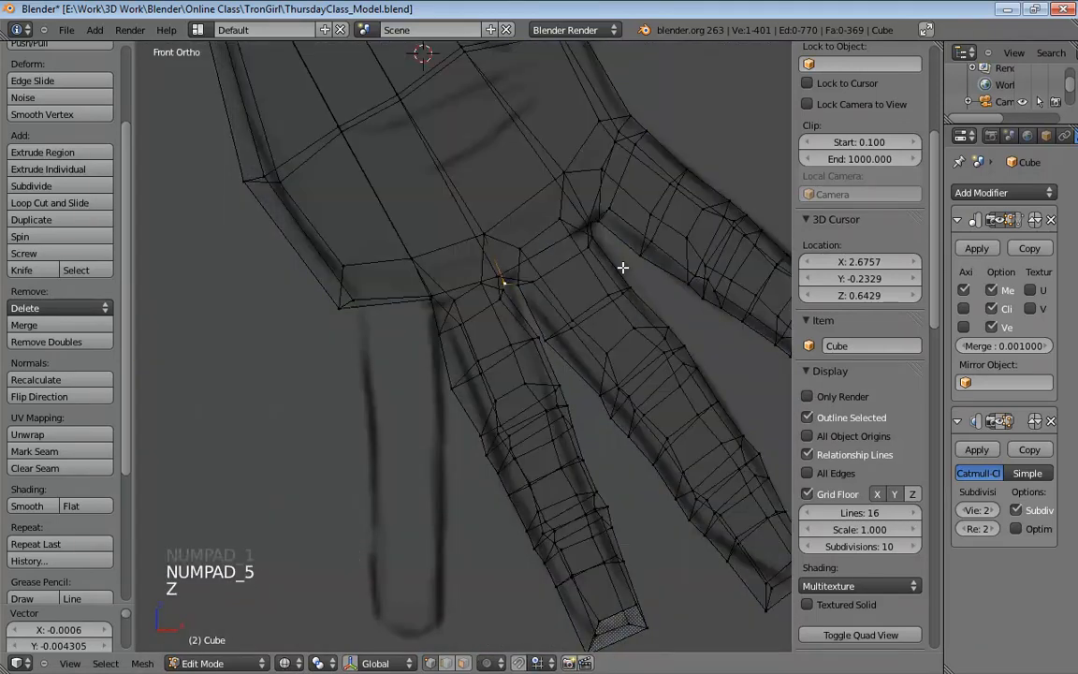
{"action": "middle_click_drag", "start_coordinate": [623, 267], "coordinate": [589, 260], "text": "shift"}
{"action": "scroll", "coordinate": [475, 311], "scroll_direction": "up", "scroll_amount": 3}
{"action": "scroll", "coordinate": [353, 278], "scroll_direction": "up", "scroll_amount": 1}
{"action": "left_click", "coordinate": [375, 263]}
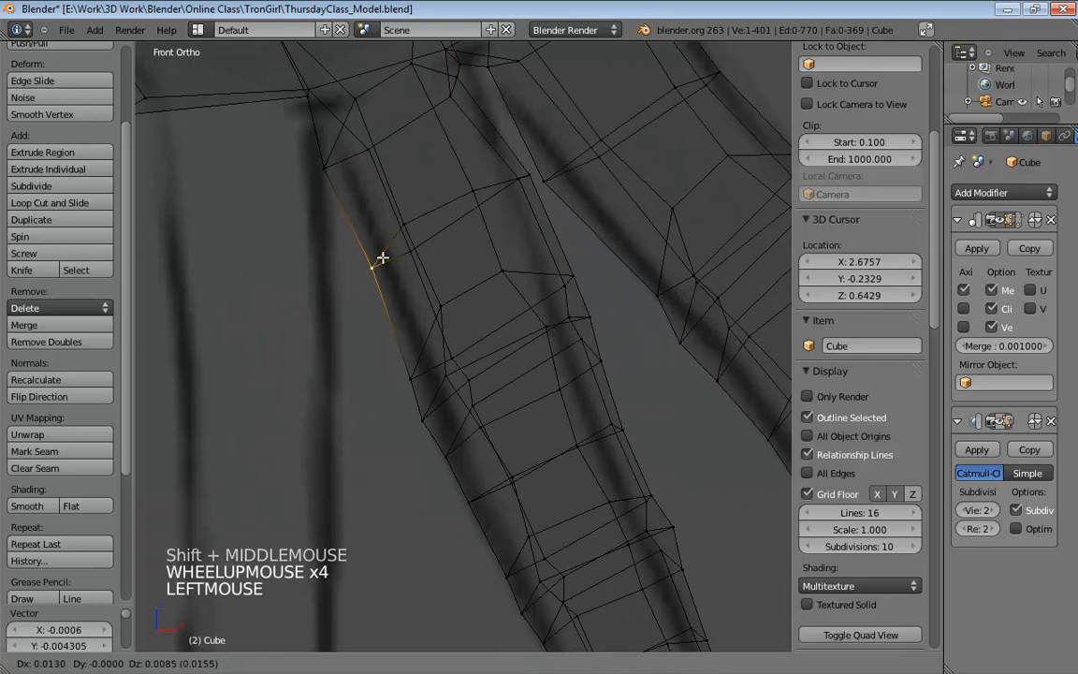
{"action": "left_click", "coordinate": [488, 184]}
{"action": "left_click", "coordinate": [467, 195]}
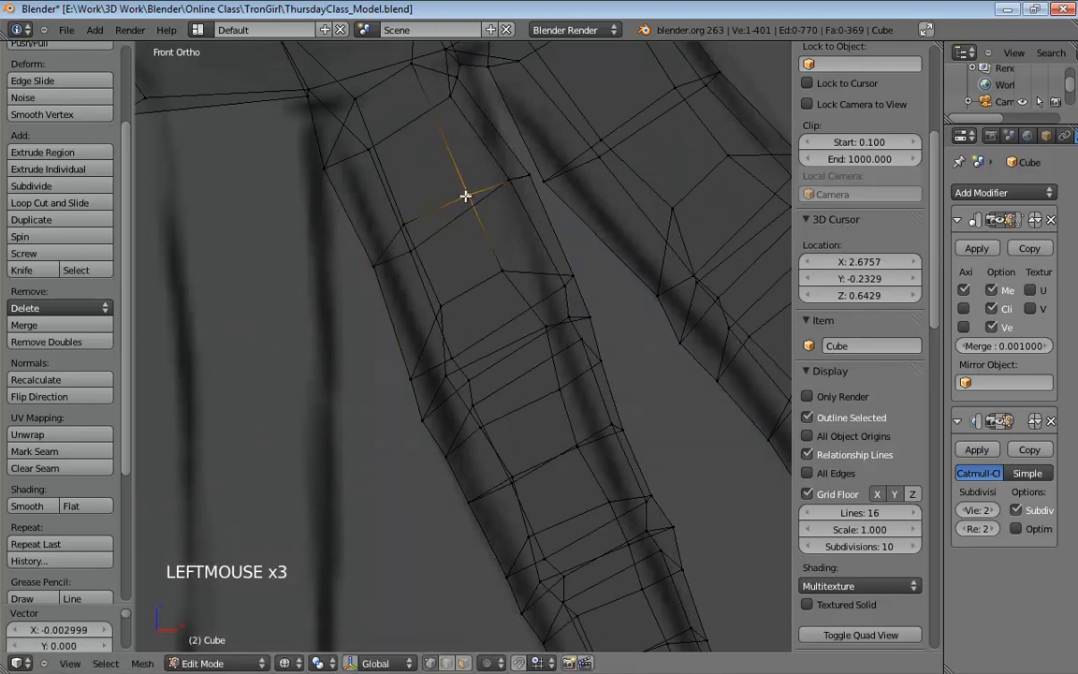
{"action": "left_click", "coordinate": [518, 179]}
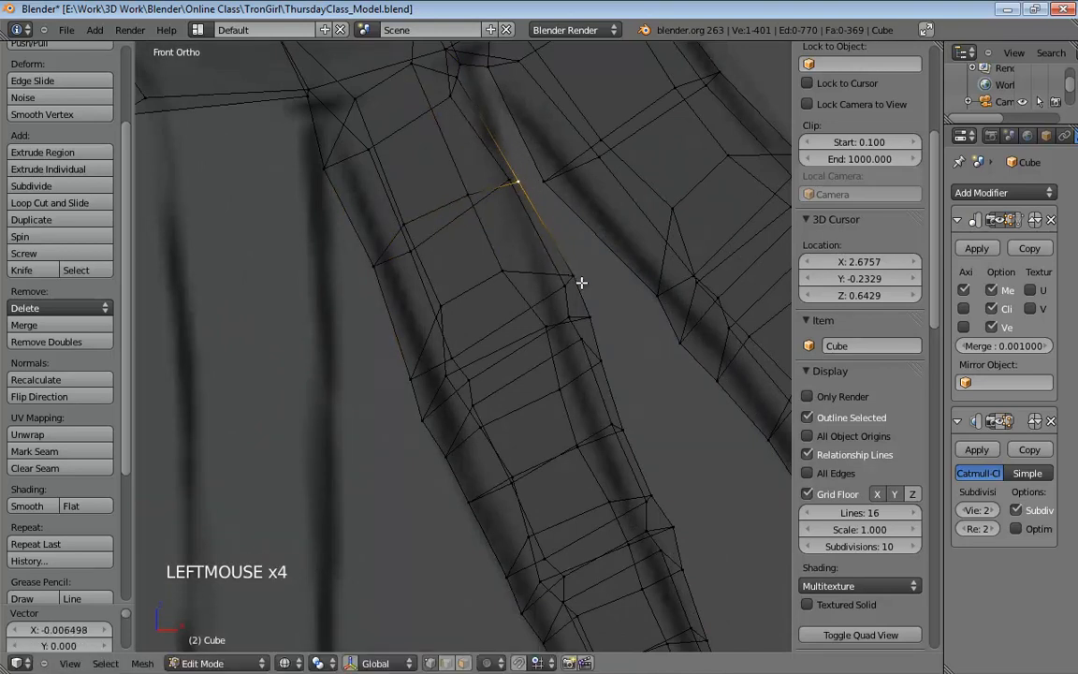
Turn on proportional editing and pull the bulging side vertex at the third finger's first joint inward to the sketch outline.
{"action": "left_click", "coordinate": [592, 318]}
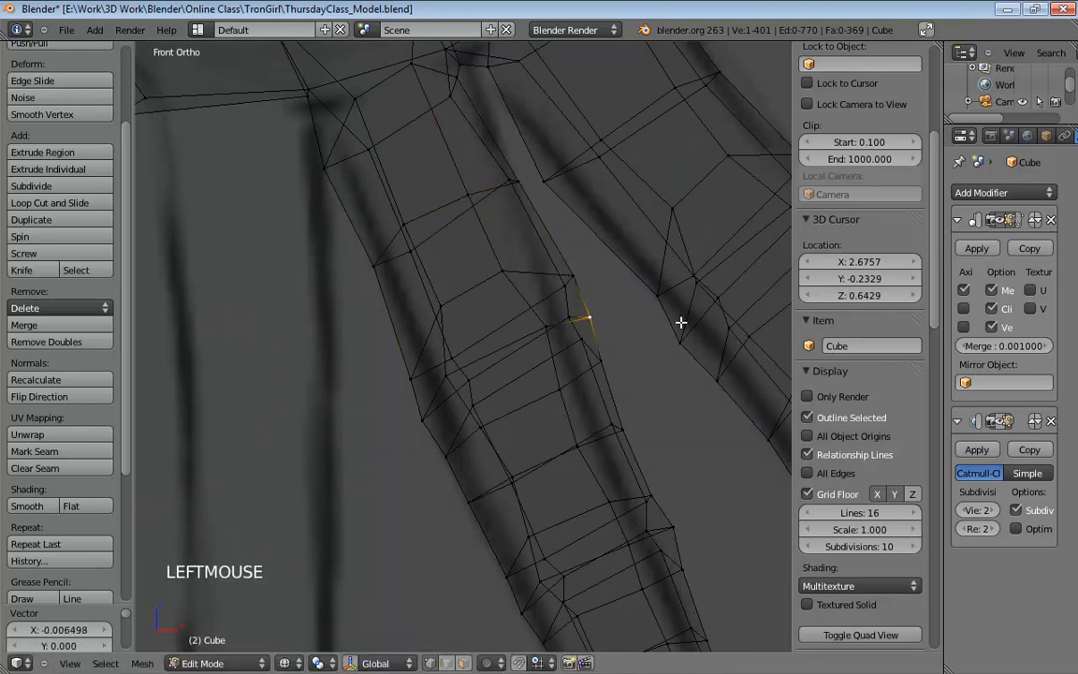
{"action": "left_click", "coordinate": [503, 666]}
{"action": "left_click", "coordinate": [534, 610]}
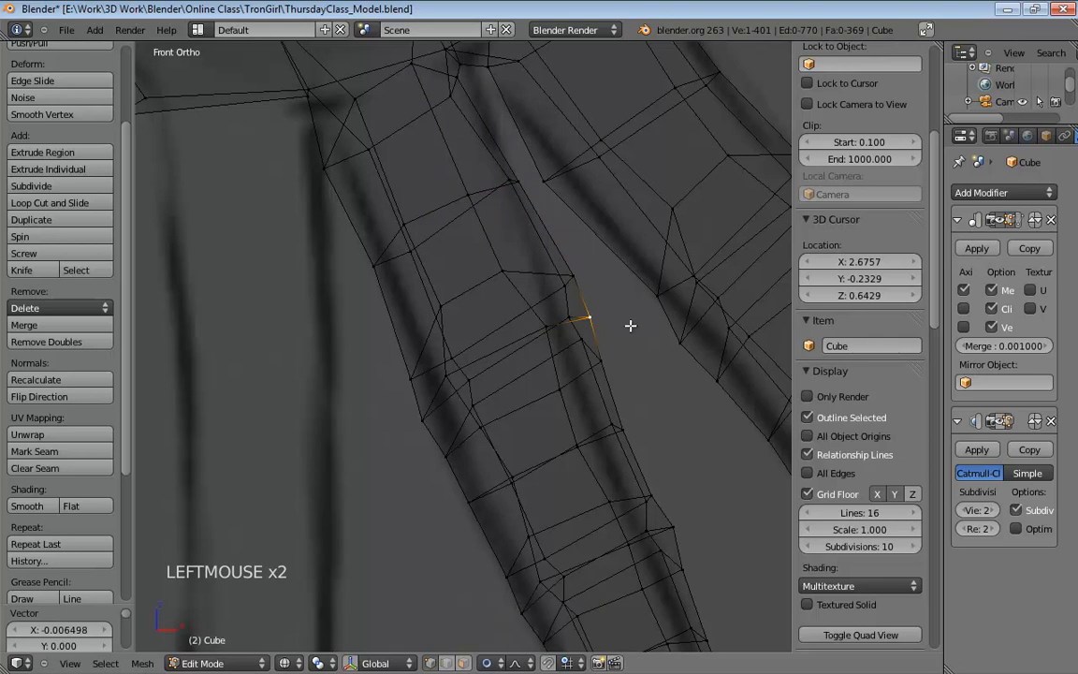
{"action": "key", "text": "g"}
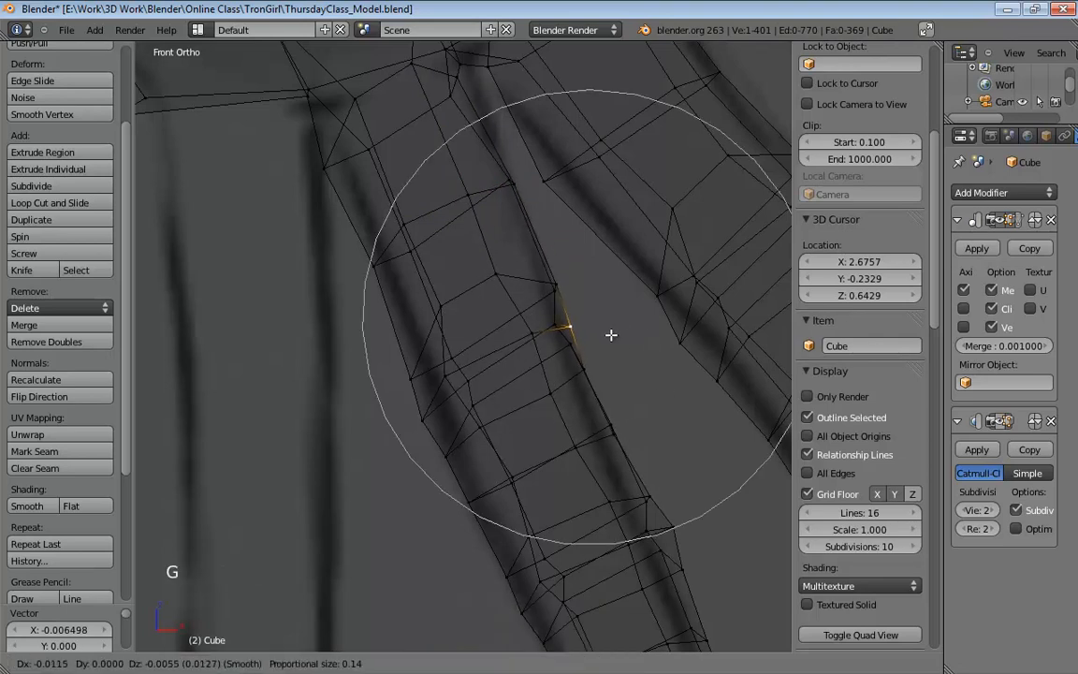
{"action": "left_click", "coordinate": [610, 336]}
With proportional editing, pull the bulging side vertex at the third finger's second joint inward to the sketch outline.
{"action": "middle_click_drag", "start_coordinate": [658, 363], "coordinate": [626, 239], "text": "shift"}
{"action": "left_click", "coordinate": [641, 409]}
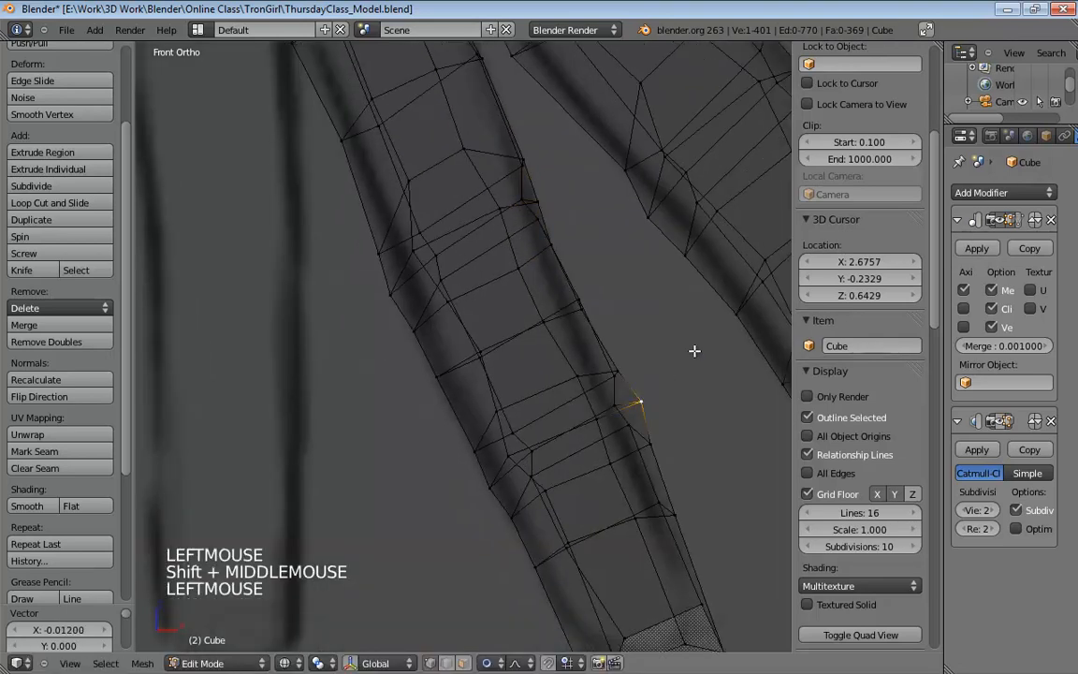
{"action": "key", "text": "g"}
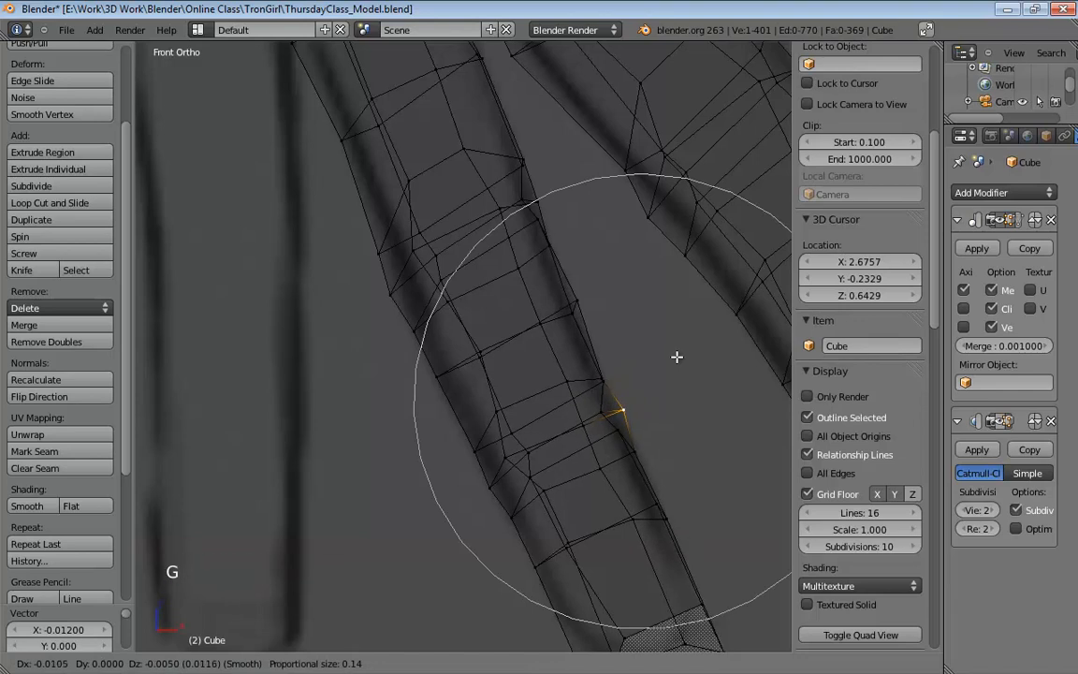
{"action": "left_click", "coordinate": [677, 356]}
{"action": "middle_click_drag", "start_coordinate": [669, 376], "coordinate": [611, 271], "text": "shift"}
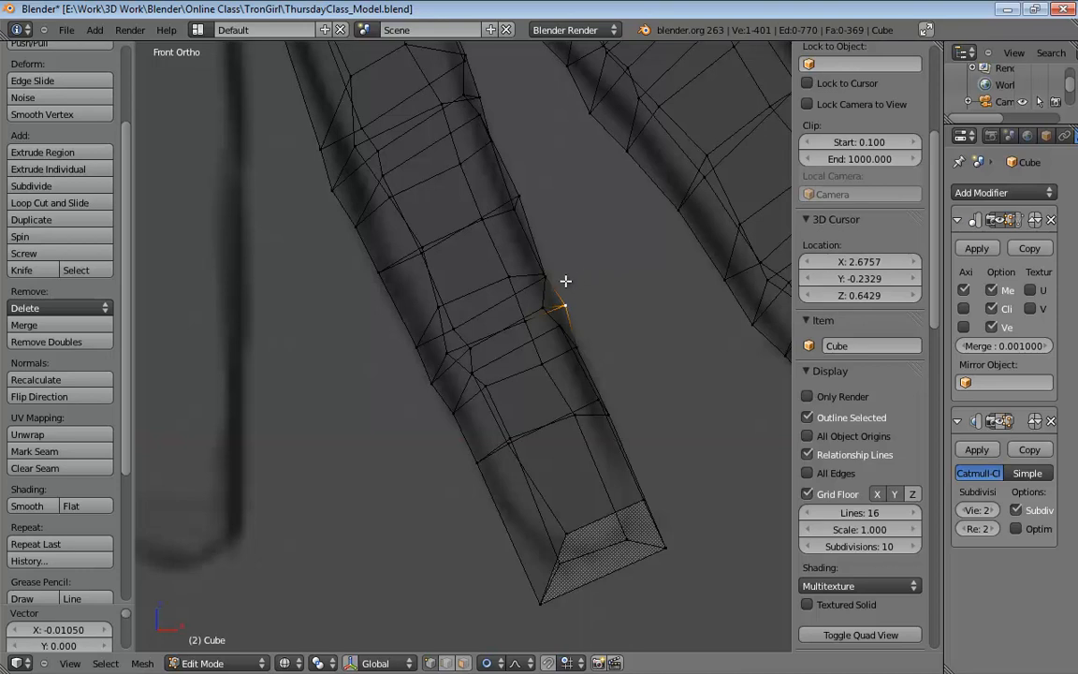
Adjust the opposite side vertices at the third finger's second and first joints to follow the sketch outline.
{"action": "left_click", "coordinate": [431, 382]}
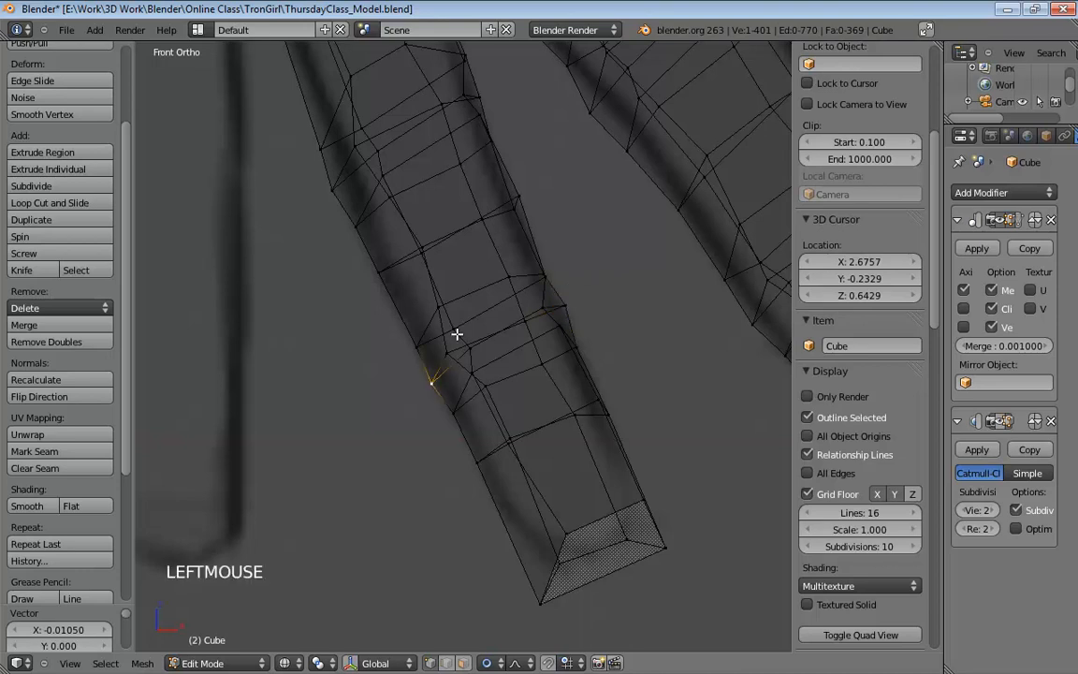
{"action": "key", "text": "g"}
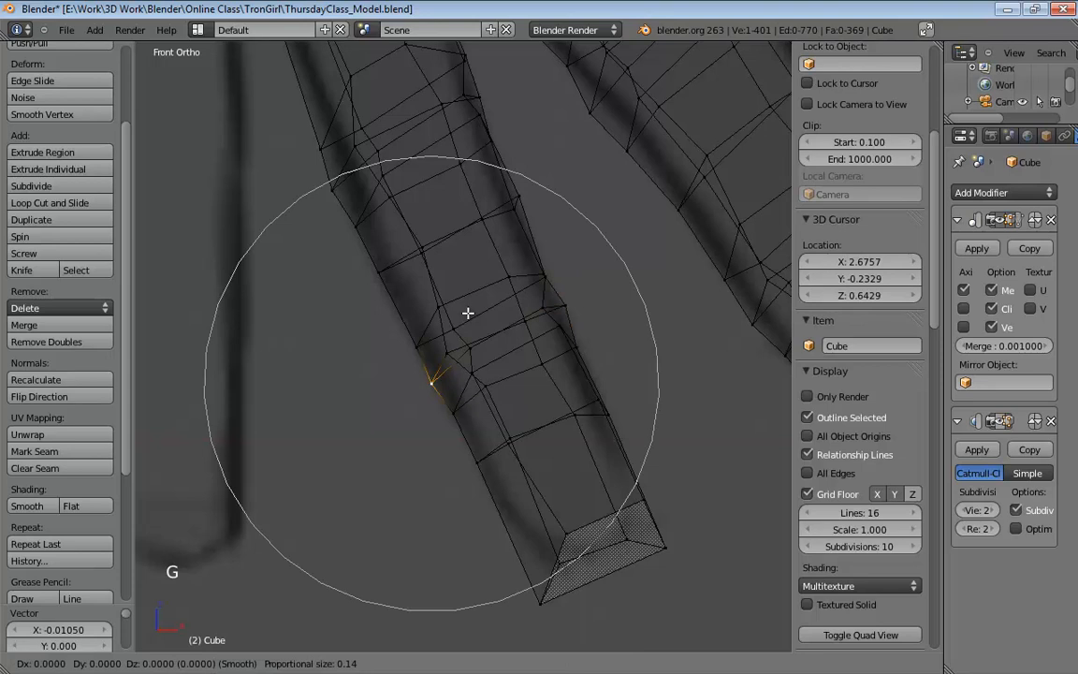
{"action": "left_click", "coordinate": [466, 313]}
{"action": "middle_click_drag", "start_coordinate": [467, 313], "coordinate": [381, 366], "text": "shift"}
{"action": "left_click", "coordinate": [350, 351]}
{"action": "key", "text": "g"}
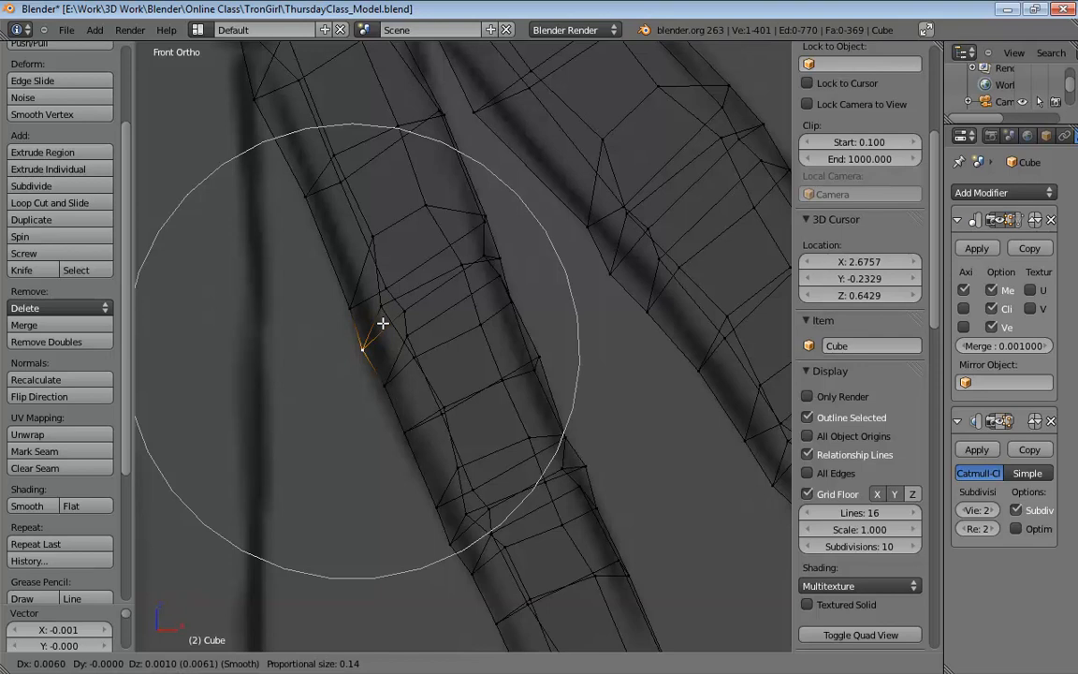
{"action": "left_click", "coordinate": [383, 323]}
Move the two outline vertices between the third finger's first joint and its base inward on the side facing the missing finger.
{"action": "middle_click_drag", "start_coordinate": [389, 301], "coordinate": [476, 460], "text": "shift"}
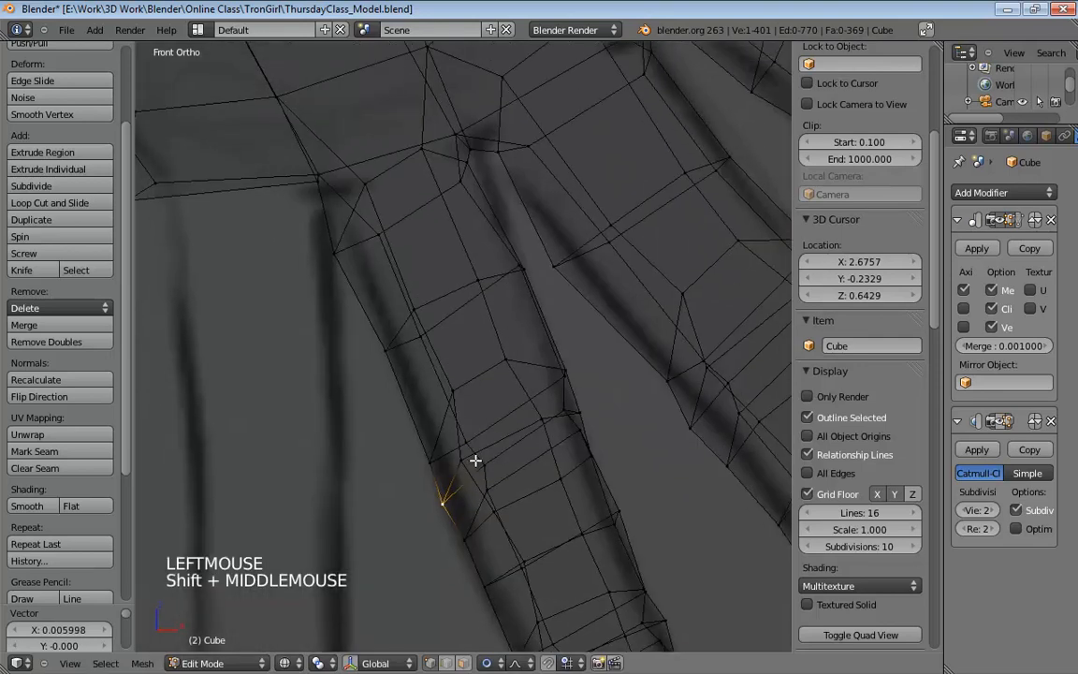
{"action": "left_click", "coordinate": [390, 347]}
{"action": "key", "text": "g"}
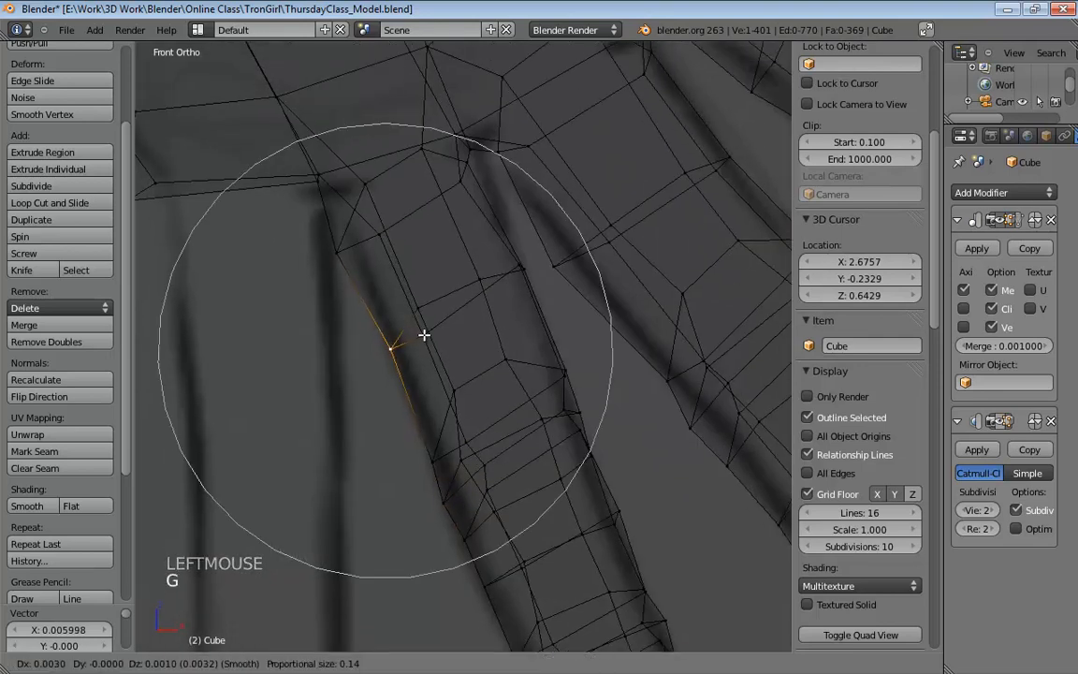
{"action": "left_click", "coordinate": [425, 334]}
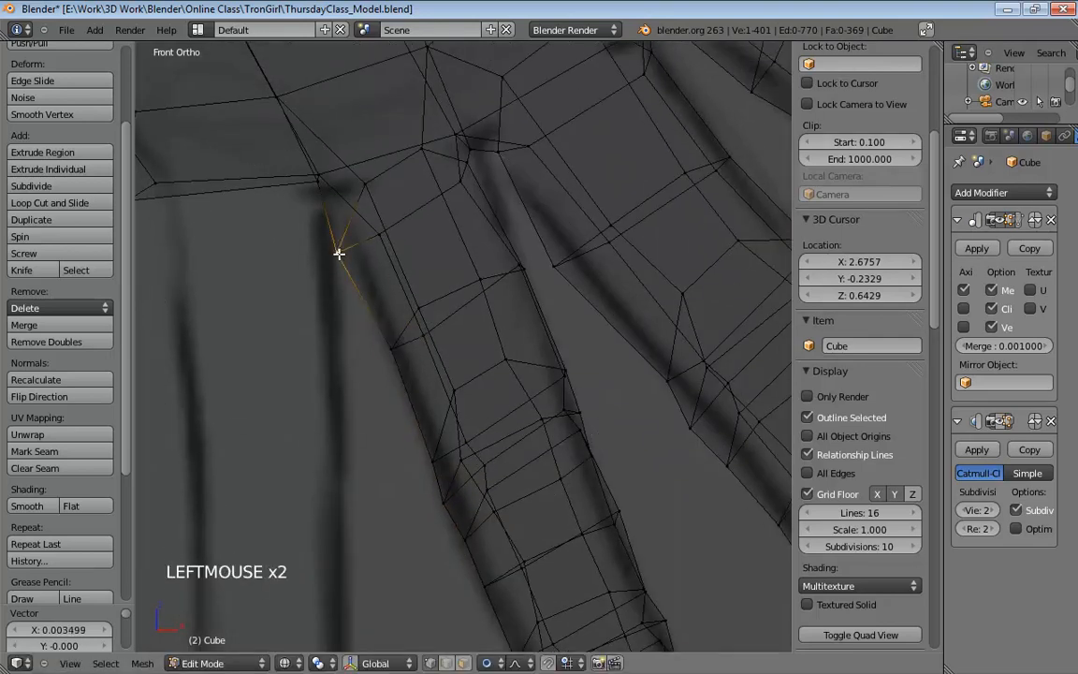
{"action": "key", "text": "g"}
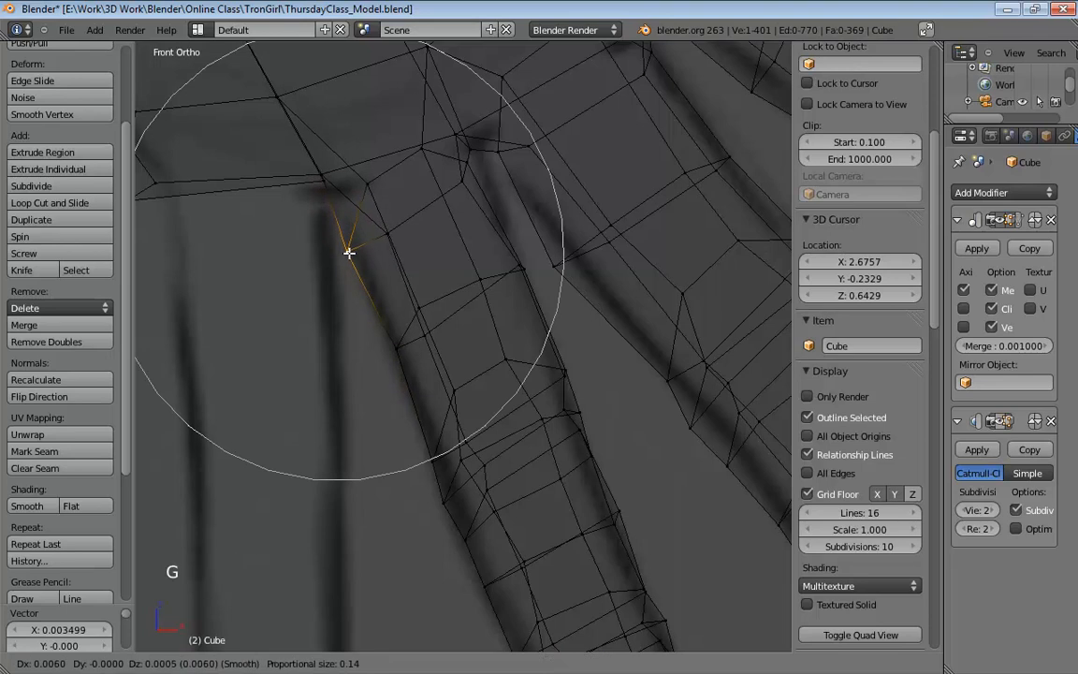
{"action": "left_click", "coordinate": [348, 253]}
Nudge the outer corner vertex of the third finger's tip toward the sketch outline.
{"action": "middle_click_drag", "start_coordinate": [469, 294], "coordinate": [478, 361], "text": "shift"}
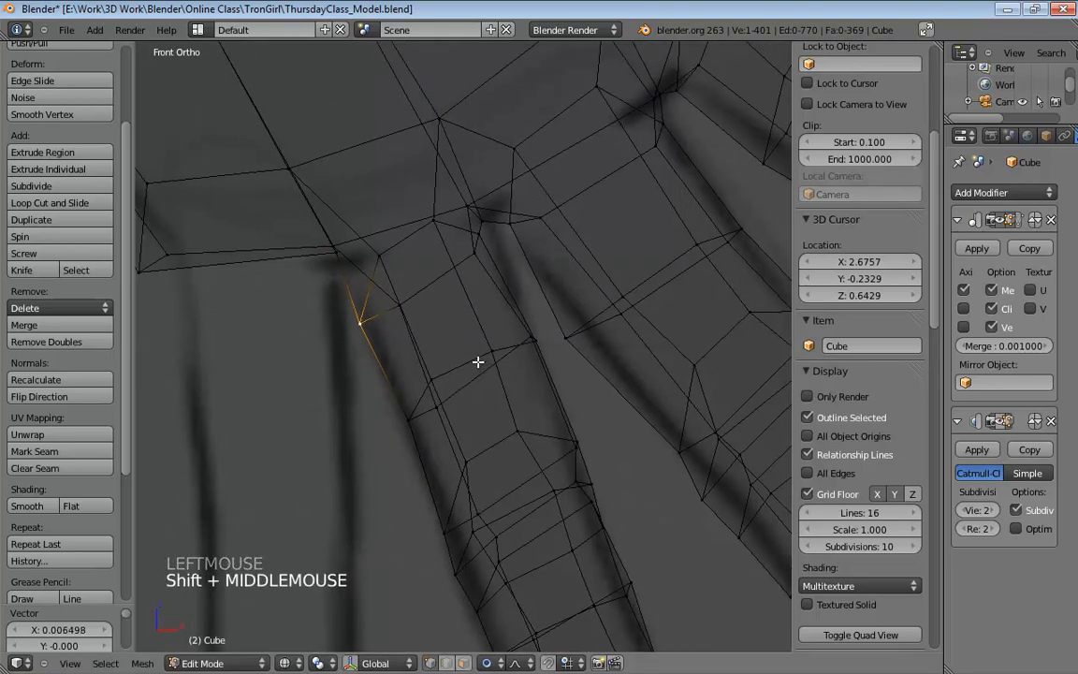
{"action": "scroll", "coordinate": [479, 355], "scroll_direction": "down", "scroll_amount": 7}
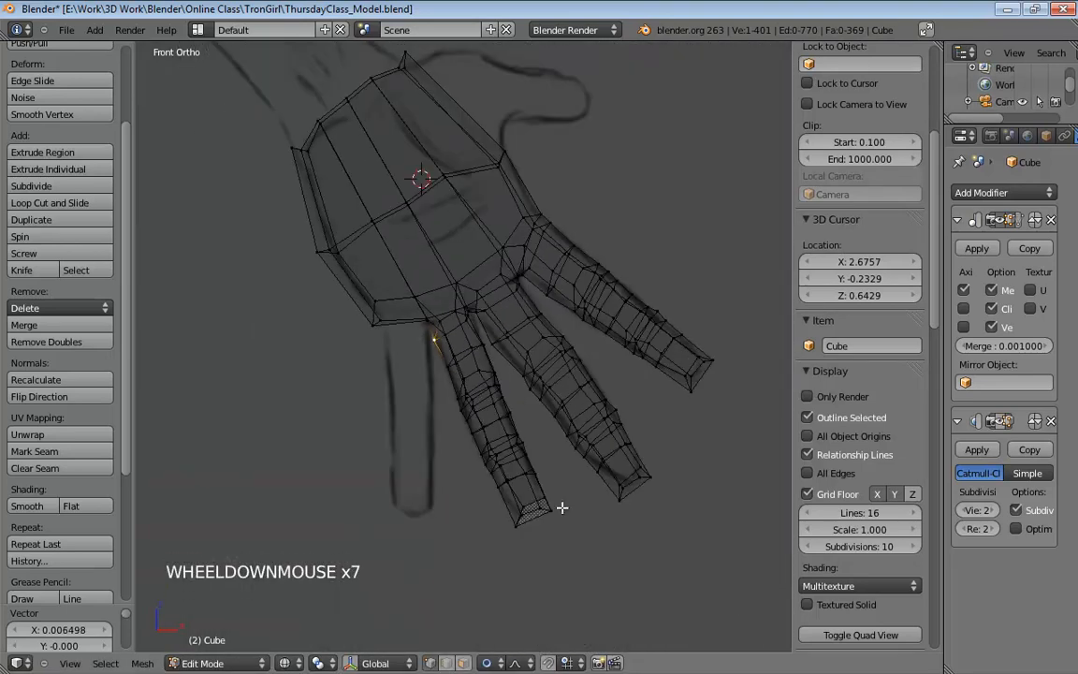
{"action": "middle_click_drag", "start_coordinate": [561, 508], "coordinate": [519, 424], "text": "shift"}
{"action": "scroll", "coordinate": [520, 428], "scroll_direction": "up", "scroll_amount": 4}
{"action": "middle_click_drag", "start_coordinate": [510, 524], "coordinate": [487, 475], "text": "shift"}
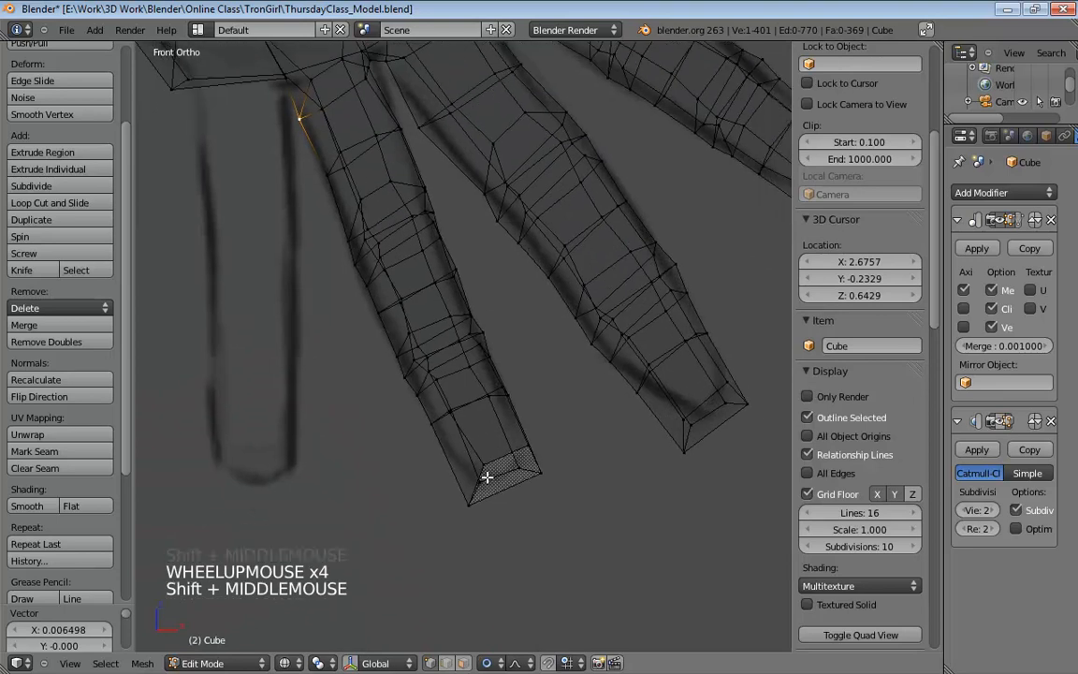
{"action": "left_click_drag", "start_coordinate": [474, 503], "coordinate": [472, 496]}
{"action": "middle_click_drag", "start_coordinate": [472, 496], "coordinate": [511, 388]}
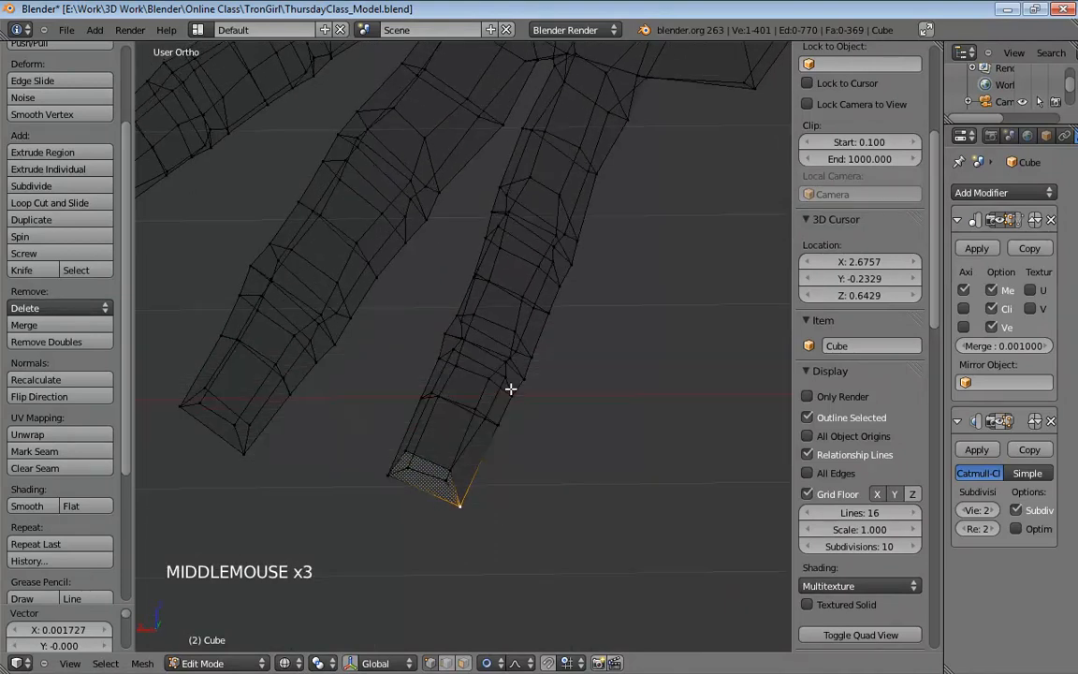
Turn off proportional editing and nudge the outer side vertex just above the third finger's tip.
{"action": "left_click", "coordinate": [493, 663]}
{"action": "left_click", "coordinate": [501, 648]}
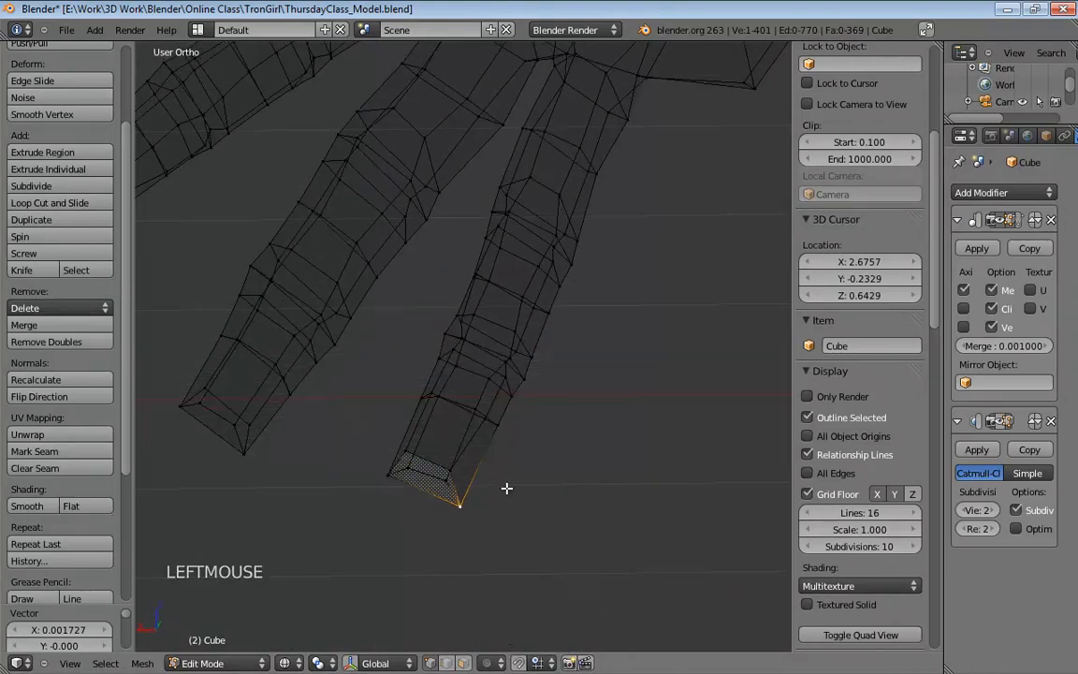
{"action": "left_click_drag", "start_coordinate": [495, 425], "coordinate": [499, 429]}
Switch to solid shading in perspective view and reposition the vertices around the third finger's base to smooth its junction with the palm.
{"action": "mouse_move", "coordinate": [499, 431]}
{"action": "middle_mouse_down"}
{"action": "mouse_move", "coordinate": [570, 400]}
{"action": "mouse_move", "coordinate": [610, 283]}
{"action": "mouse_move", "coordinate": [581, 205]}
{"action": "mouse_move", "coordinate": [633, 149]}
{"action": "mouse_move", "coordinate": [649, 149]}
{"action": "middle_mouse_up"}
{"action": "scroll", "coordinate": [570, 396], "scroll_direction": "down", "scroll_amount": 3}
{"action": "key", "text": "z"}
{"action": "middle_click_drag", "start_coordinate": [565, 300], "coordinate": [368, 277]}
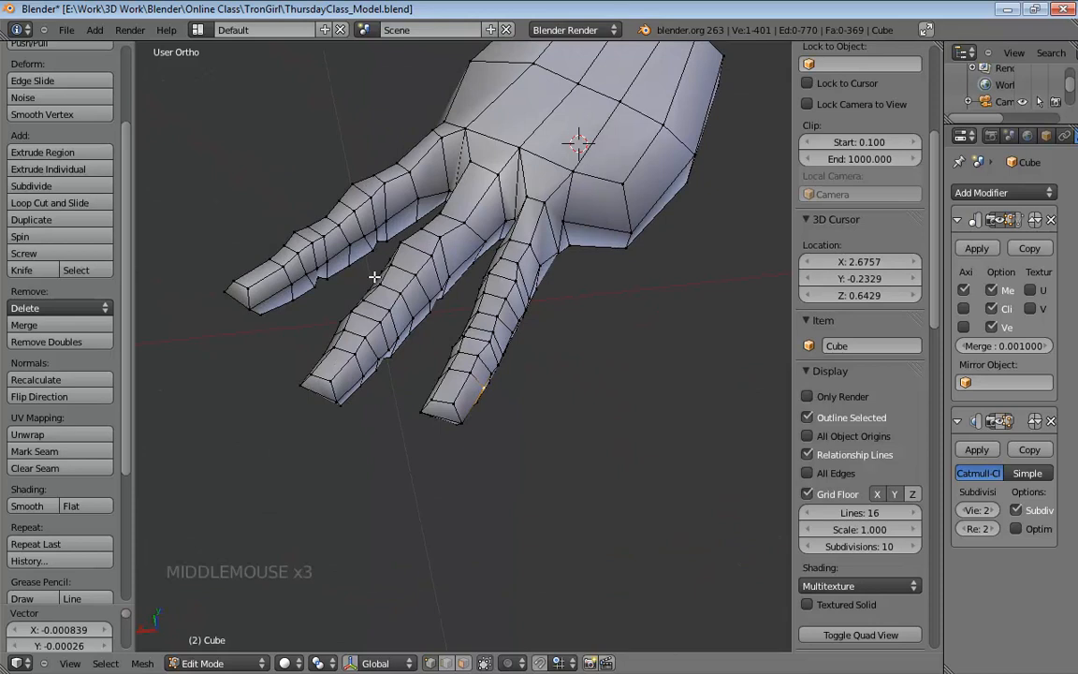
{"action": "key", "text": "KP_5"}
{"action": "middle_click_drag", "start_coordinate": [534, 246], "coordinate": [477, 359]}
{"action": "left_click_drag", "start_coordinate": [488, 359], "coordinate": [505, 365]}
{"action": "middle_click_drag", "start_coordinate": [527, 375], "coordinate": [474, 263]}
{"action": "left_click_drag", "start_coordinate": [463, 319], "coordinate": [477, 304]}
{"action": "left_click", "coordinate": [475, 297]}
{"action": "middle_click_drag", "start_coordinate": [474, 298], "coordinate": [361, 368]}
{"action": "mouse_move", "coordinate": [358, 370]}
{"action": "left_mouse_down"}
{"action": "mouse_move", "coordinate": [359, 355]}
{"action": "mouse_move", "coordinate": [374, 360]}
{"action": "left_mouse_up"}
{"action": "middle_click_drag", "start_coordinate": [375, 360], "coordinate": [476, 370]}
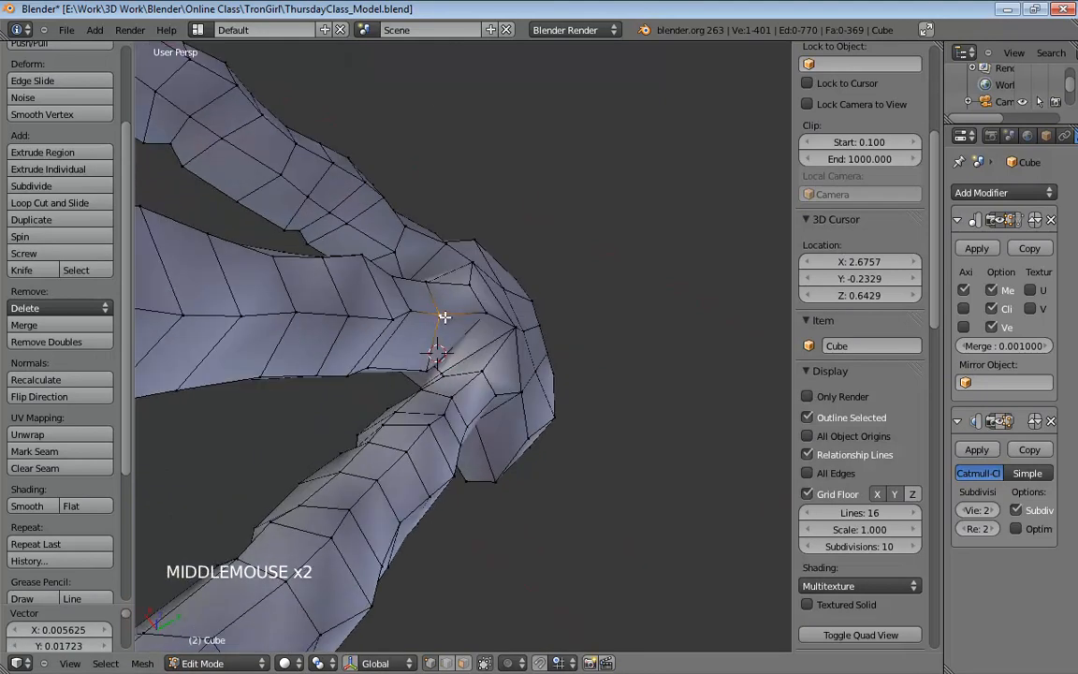
Refine the vertex where the third finger's base meets the palm, viewed from the fingertip end.
{"action": "middle_click_drag", "start_coordinate": [445, 318], "coordinate": [486, 340]}
{"action": "left_click", "coordinate": [494, 327]}
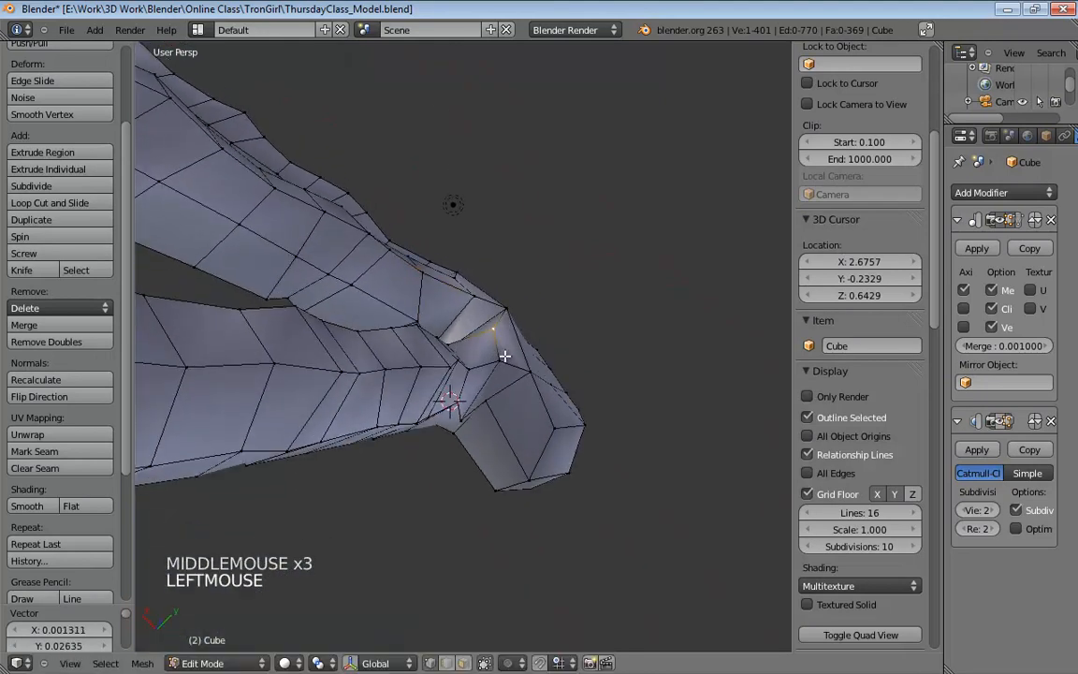
{"action": "left_click_drag", "start_coordinate": [503, 357], "coordinate": [502, 324]}
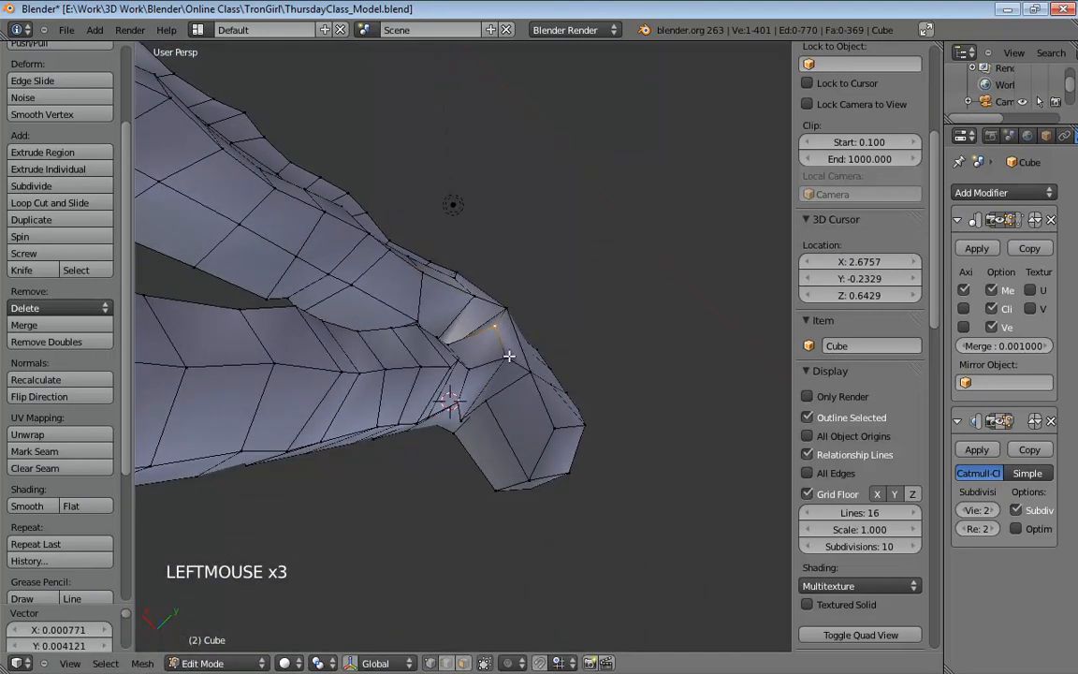
{"action": "left_click", "coordinate": [496, 333]}
{"action": "middle_click_drag", "start_coordinate": [496, 334], "coordinate": [442, 349]}
{"action": "left_click_drag", "start_coordinate": [442, 348], "coordinate": [471, 342]}
Reposition the vertices on the outer side of the third finger's base, just below the palm edge.
{"action": "middle_click_drag", "start_coordinate": [469, 334], "coordinate": [290, 403]}
{"action": "left_click_drag", "start_coordinate": [501, 462], "coordinate": [499, 451]}
{"action": "left_click_drag", "start_coordinate": [506, 402], "coordinate": [485, 393]}
{"action": "left_click_drag", "start_coordinate": [487, 370], "coordinate": [498, 375]}
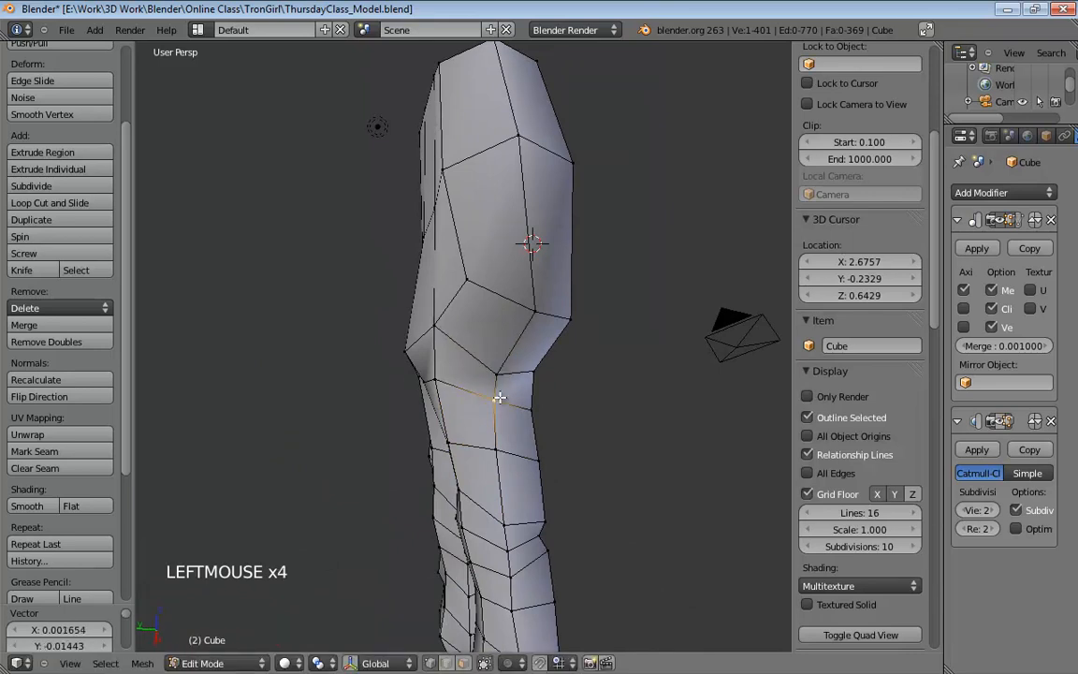
In face selection mode, select the two end faces of the third finger's tip.
{"action": "middle_click_drag", "start_coordinate": [513, 519], "coordinate": [455, 418], "text": "shift"}
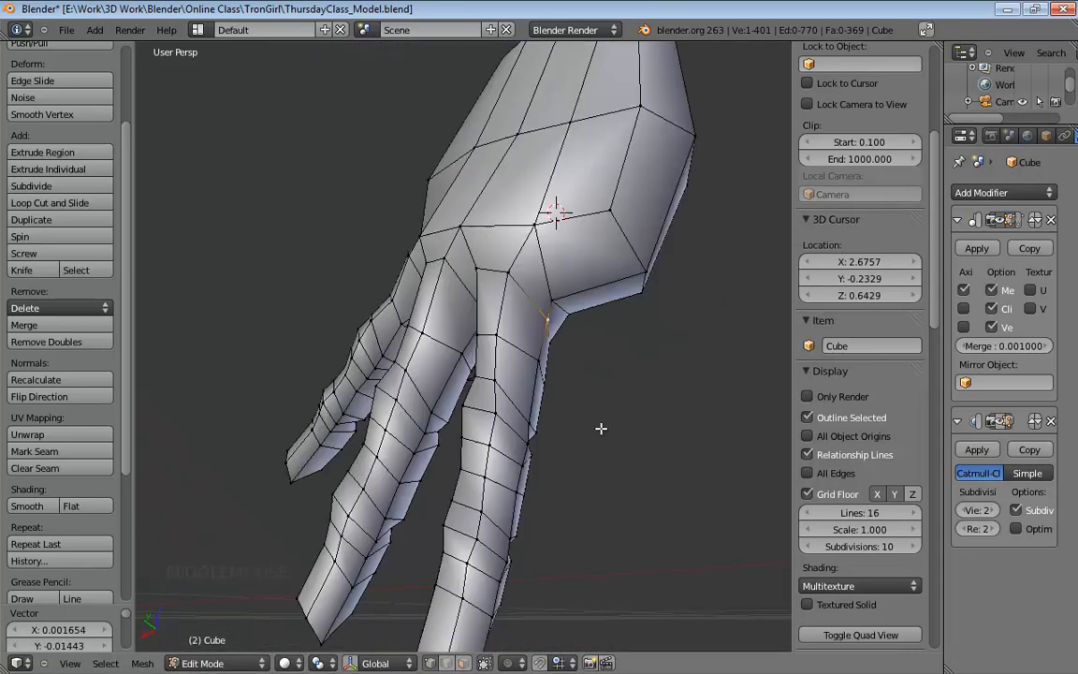
{"action": "middle_click_drag", "start_coordinate": [683, 486], "coordinate": [508, 410]}
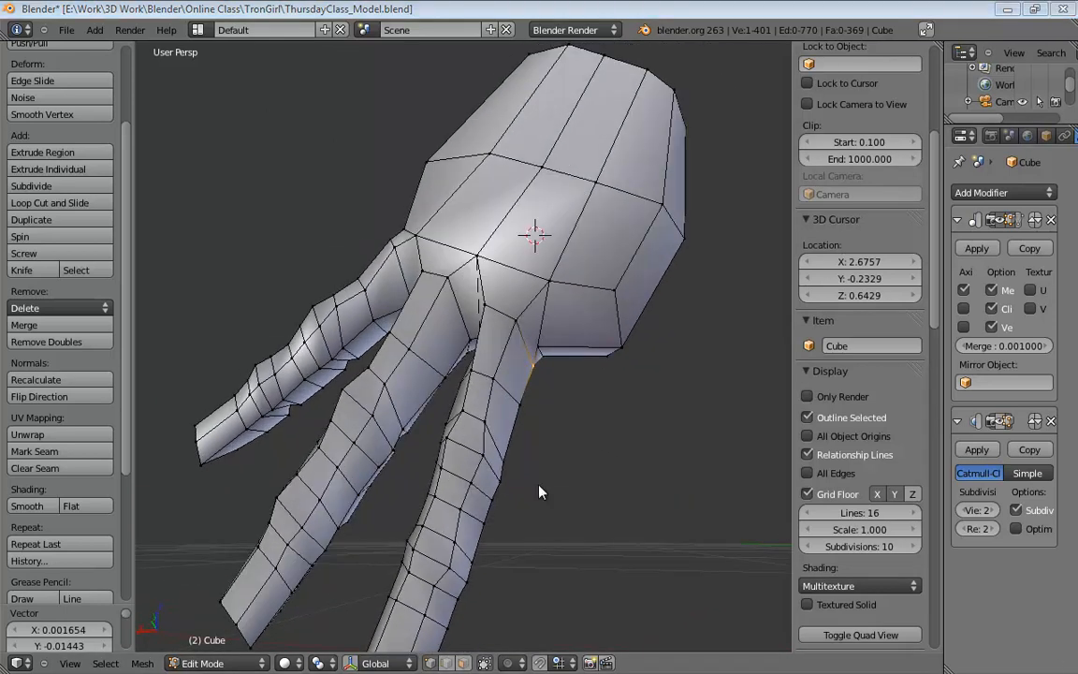
{"action": "middle_click_drag", "start_coordinate": [540, 491], "coordinate": [578, 426]}
{"action": "scroll", "coordinate": [576, 456], "scroll_direction": "down", "scroll_amount": 2}
{"action": "key", "text": "ctrl+Tab"}
{"action": "left_click", "coordinate": [512, 461]}
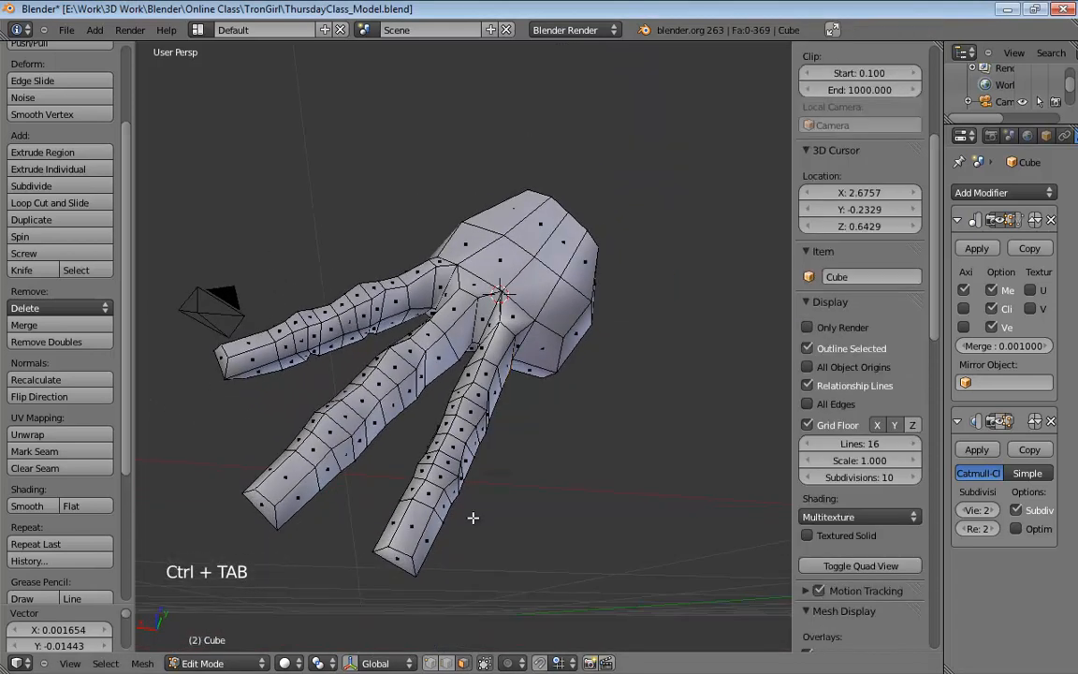
{"action": "middle_click_drag", "start_coordinate": [474, 518], "coordinate": [454, 427]}
{"action": "left_click", "coordinate": [430, 472]}
{"action": "left_click", "coordinate": [372, 378], "text": "shift"}
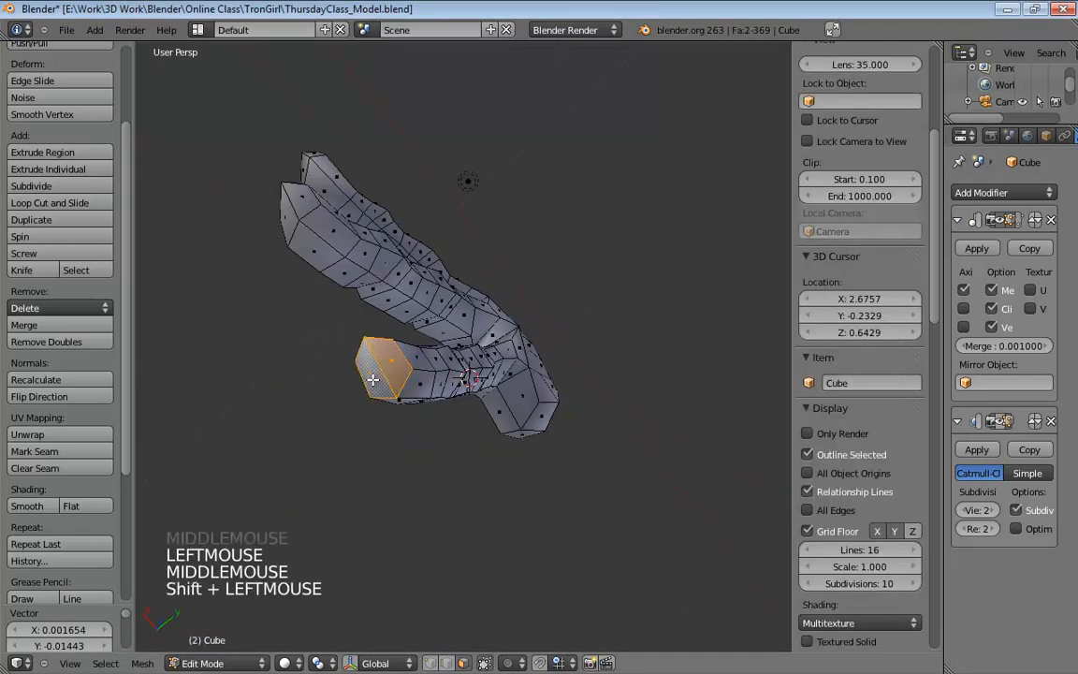
{"action": "middle_click_drag", "start_coordinate": [372, 378], "coordinate": [585, 390]}
Grow the face selection from the tip until it covers the third finger up to its base.
{"action": "key", "text": "ctrl+KP_Add"}
{"action": "key", "text": "ctrl+KP_Add"}
{"action": "key", "text": "ctrl+KP_Add"}
{"action": "key", "text": "ctrl+KP_Add"}
{"action": "key", "text": "ctrl+KP_Add"}
{"action": "key", "text": "ctrl+KP_Add"}
{"action": "key", "text": "ctrl+KP_Add"}
{"action": "key", "text": "ctrl+KP_Add"}
{"action": "key", "text": "ctrl+KP_Add"}
{"action": "key", "text": "ctrl+KP_Add"}
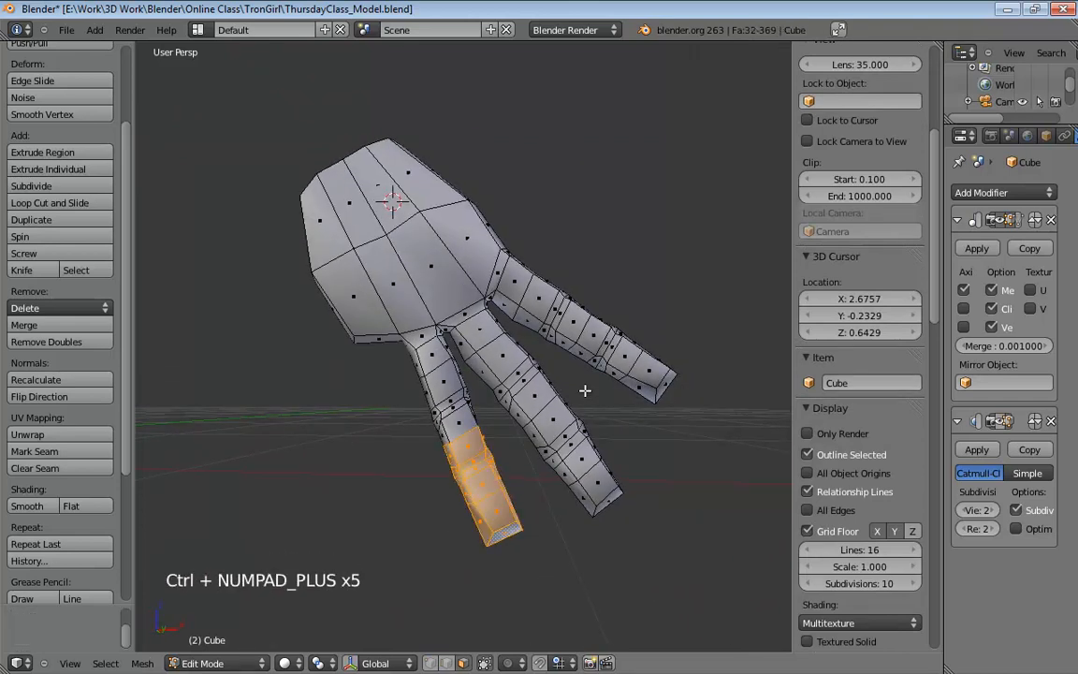
In front orthographic view, duplicate the selected finger onto the remaining finger sketch and rotate it about 24° to stand upright.
{"action": "middle_click_drag", "start_coordinate": [585, 391], "coordinate": [577, 351], "text": "shift"}
{"action": "key", "text": "KP_1"}
{"action": "key", "text": "KP_5"}
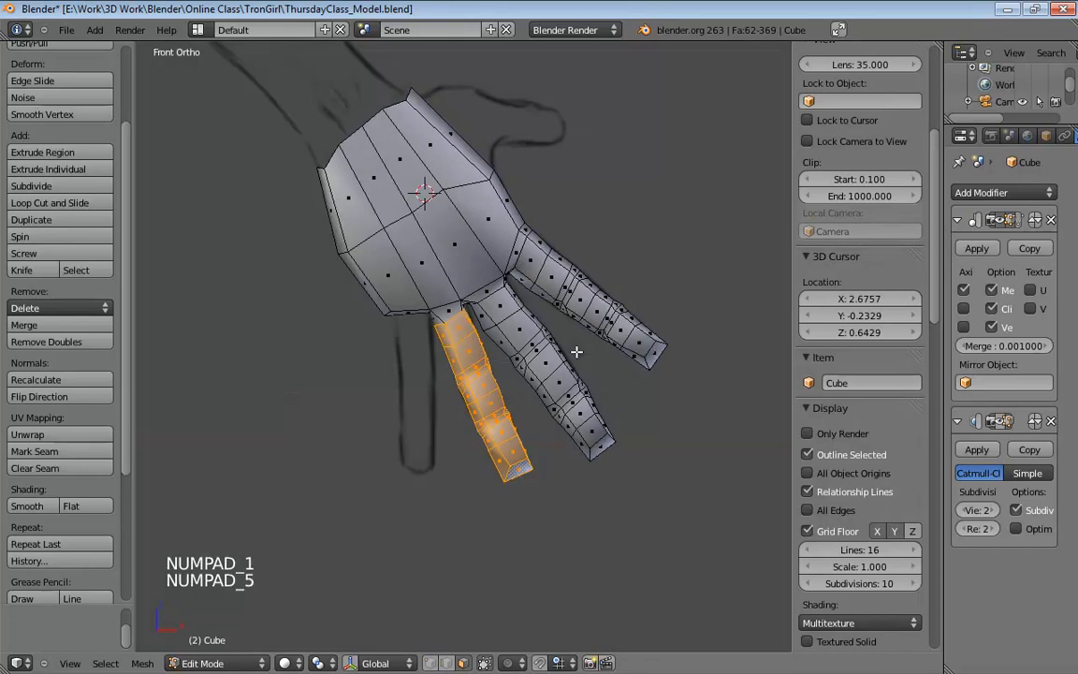
{"action": "key", "text": "shift+d"}
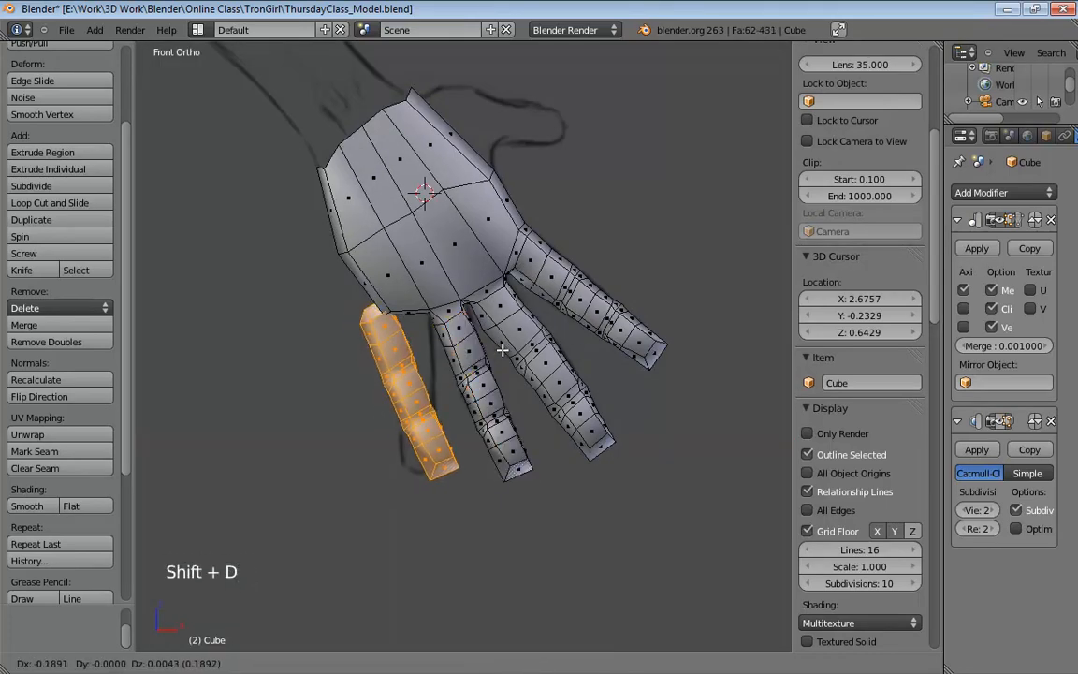
{"action": "left_click", "coordinate": [503, 354]}
{"action": "key", "text": "r"}
{"action": "left_click", "coordinate": [560, 342]}
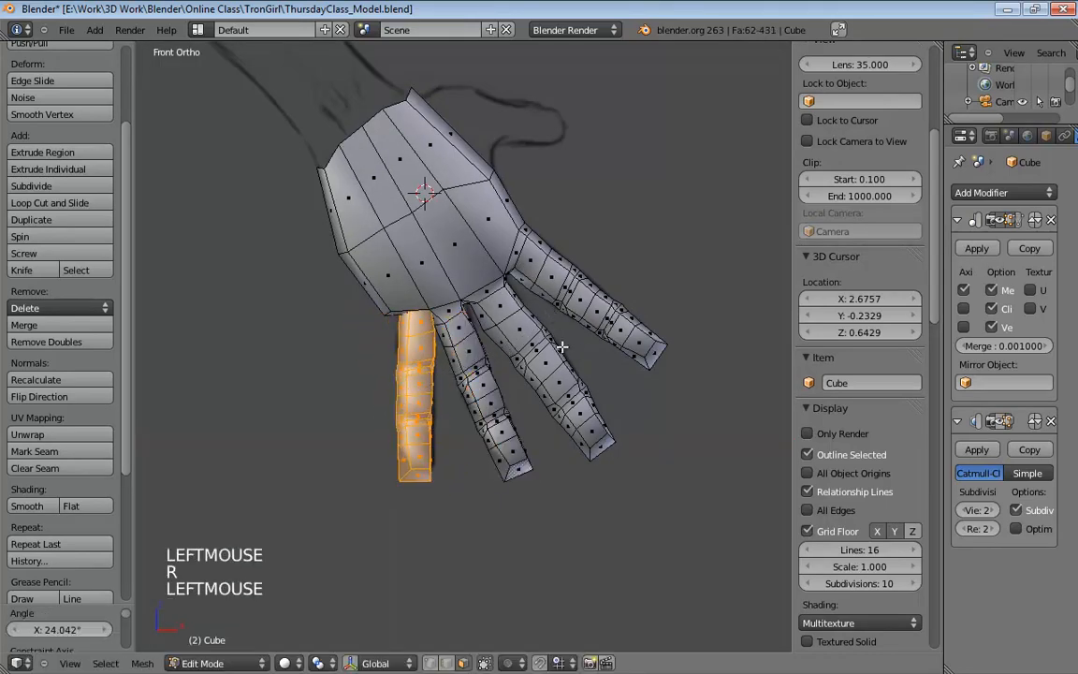
Scale the duplicated finger to about 0.867, then shift it and rotate it about -2.3° to fit the sketch.
{"action": "key", "text": "s"}
{"action": "key", "text": "s"}
{"action": "left_click", "coordinate": [534, 363]}
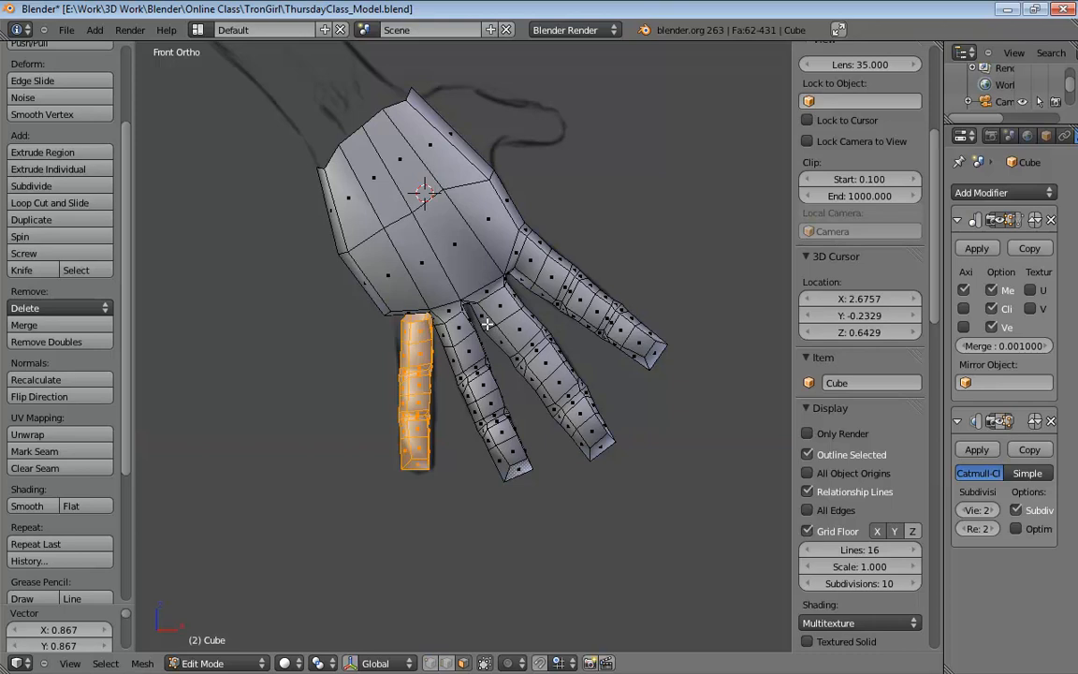
{"action": "key", "text": "g"}
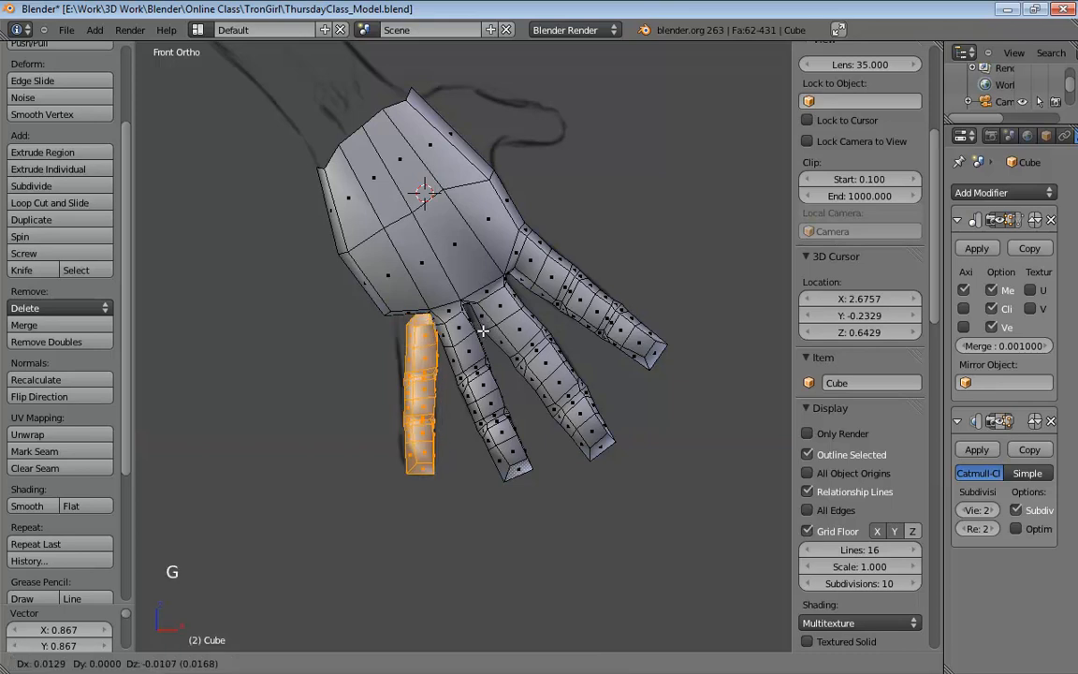
{"action": "left_click", "coordinate": [481, 331]}
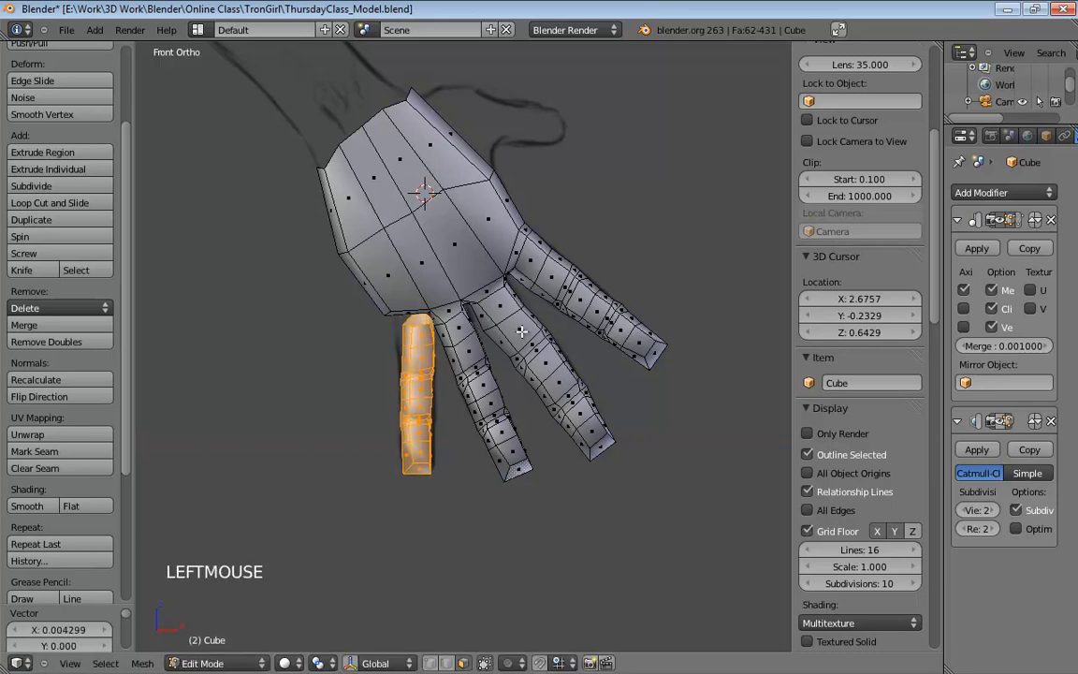
{"action": "key", "text": "r"}
{"action": "left_click", "coordinate": [467, 298]}
Examine the duplicated finger's alignment with the palm and neighbouring fingers from the front, back and side.
{"action": "scroll", "coordinate": [451, 390], "scroll_direction": "up", "scroll_amount": 5}
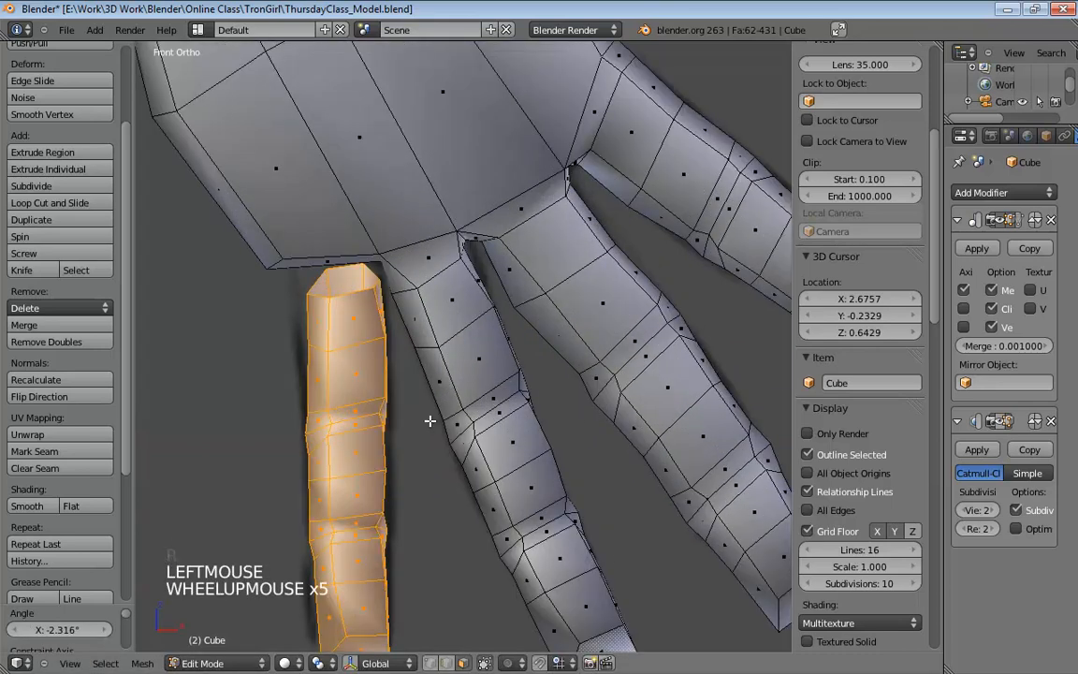
{"action": "scroll", "coordinate": [430, 421], "scroll_direction": "up", "scroll_amount": 1}
{"action": "middle_click_drag", "start_coordinate": [434, 413], "coordinate": [467, 347], "text": "shift"}
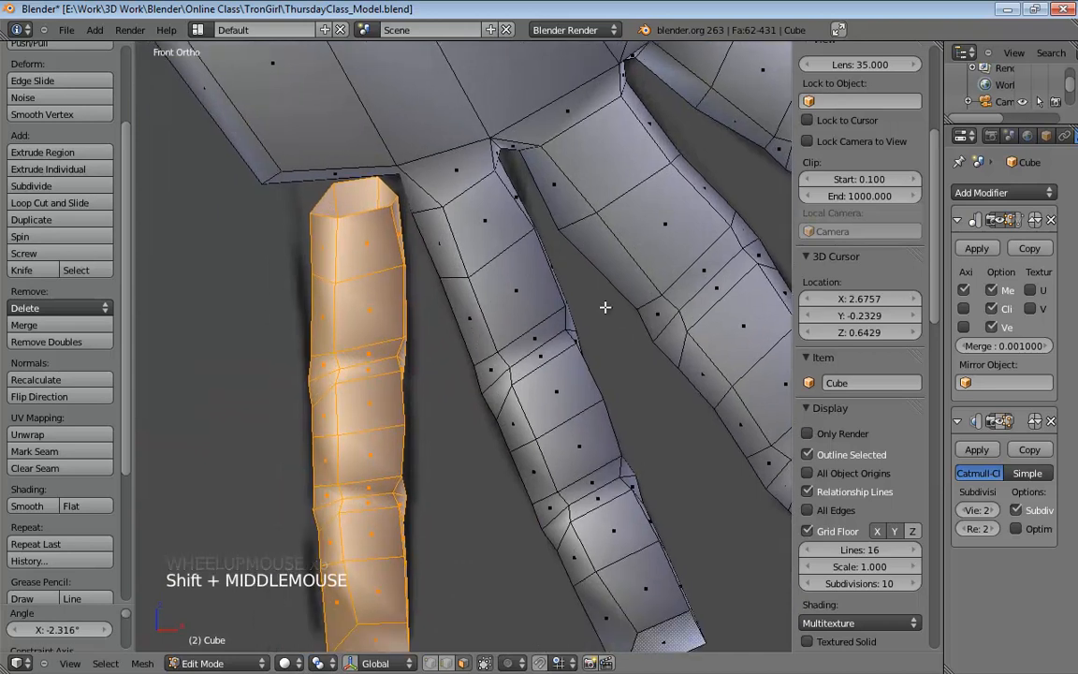
{"action": "mouse_move", "coordinate": [605, 307]}
{"action": "middle_mouse_down"}
{"action": "mouse_move", "coordinate": [494, 270]}
{"action": "mouse_move", "coordinate": [566, 243]}
{"action": "mouse_move", "coordinate": [618, 246]}
{"action": "mouse_move", "coordinate": [621, 291]}
{"action": "middle_mouse_up"}
{"action": "scroll", "coordinate": [561, 247], "scroll_direction": "down", "scroll_amount": 1}
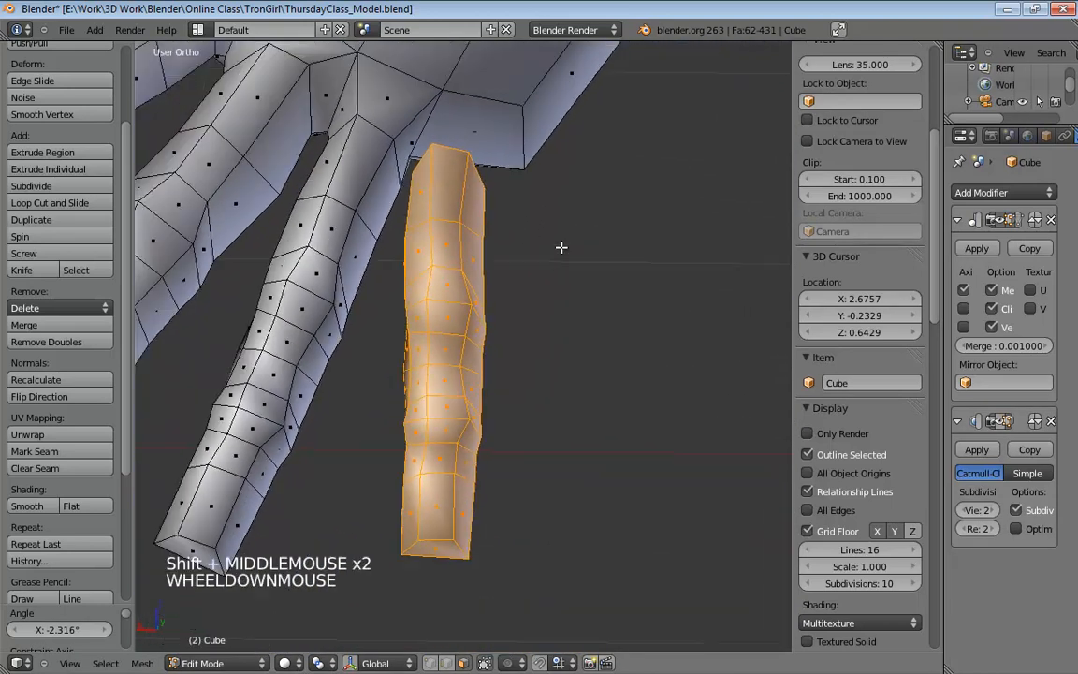
{"action": "scroll", "coordinate": [561, 247], "scroll_direction": "down", "scroll_amount": 1}
{"action": "middle_click_drag", "start_coordinate": [560, 247], "coordinate": [600, 248]}
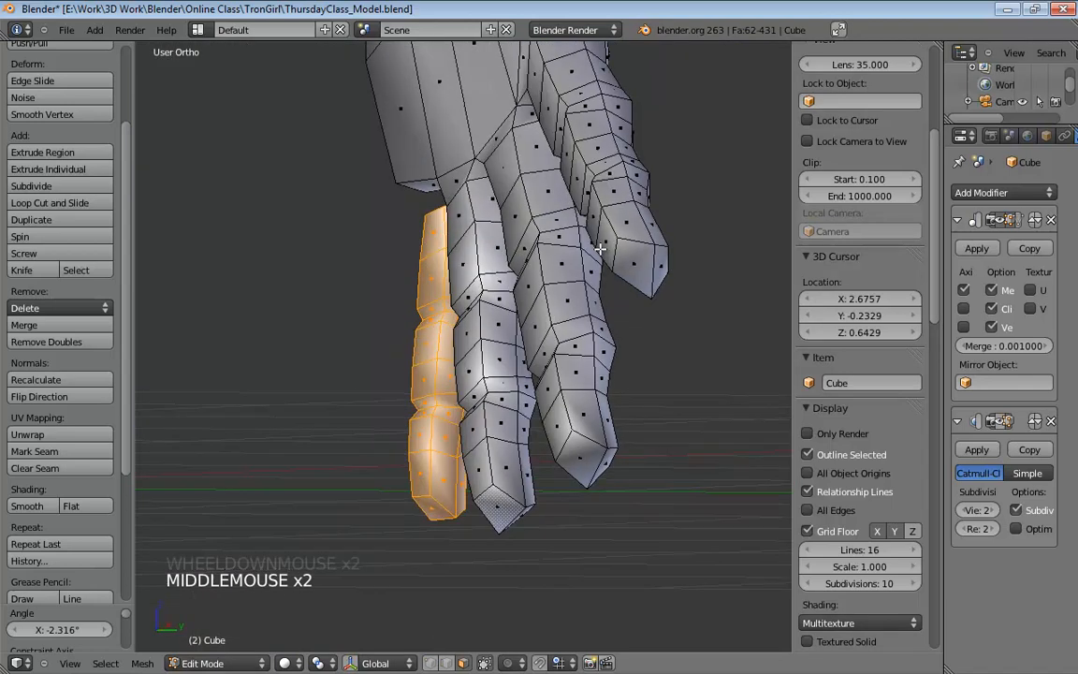
In front view, switch to edge selection, select the open loop at the duplicated finger's base, and enable proportional editing.
{"action": "key", "text": "KP_1"}
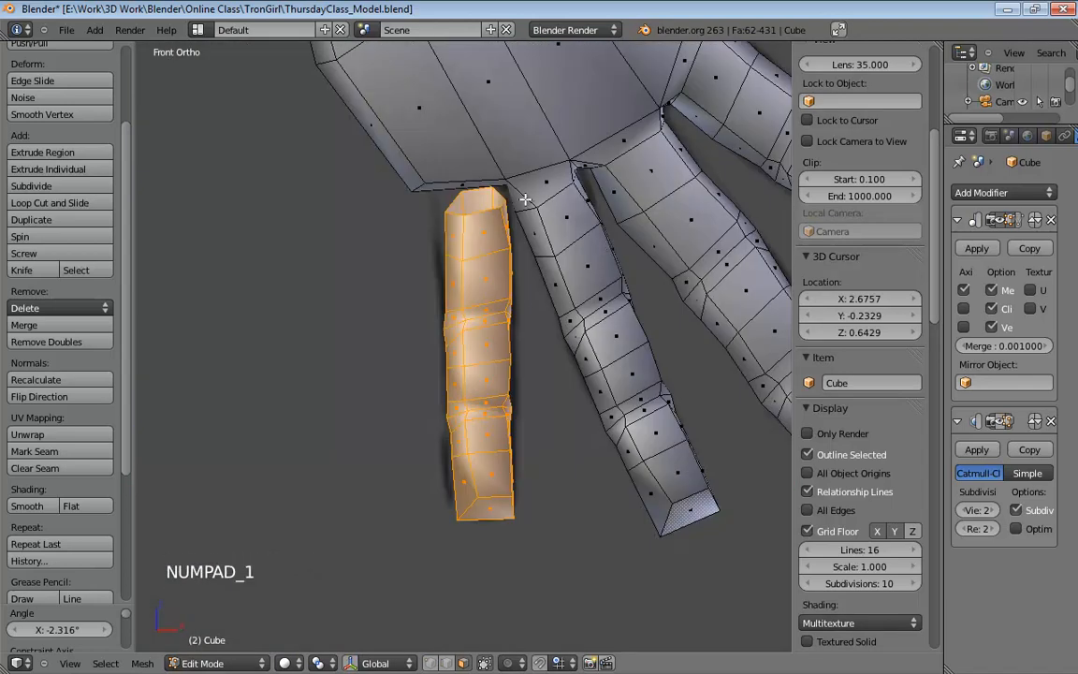
{"action": "left_click", "coordinate": [481, 212], "text": "alt"}
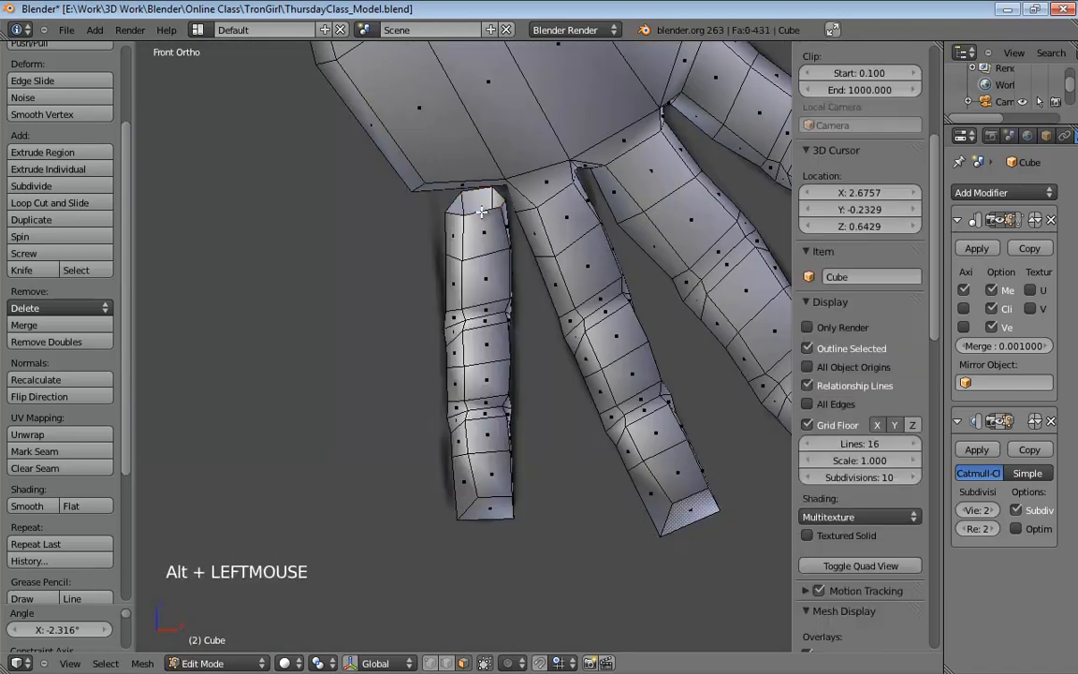
{"action": "left_click", "coordinate": [482, 211], "text": "alt"}
{"action": "key", "text": "ctrl+Tab"}
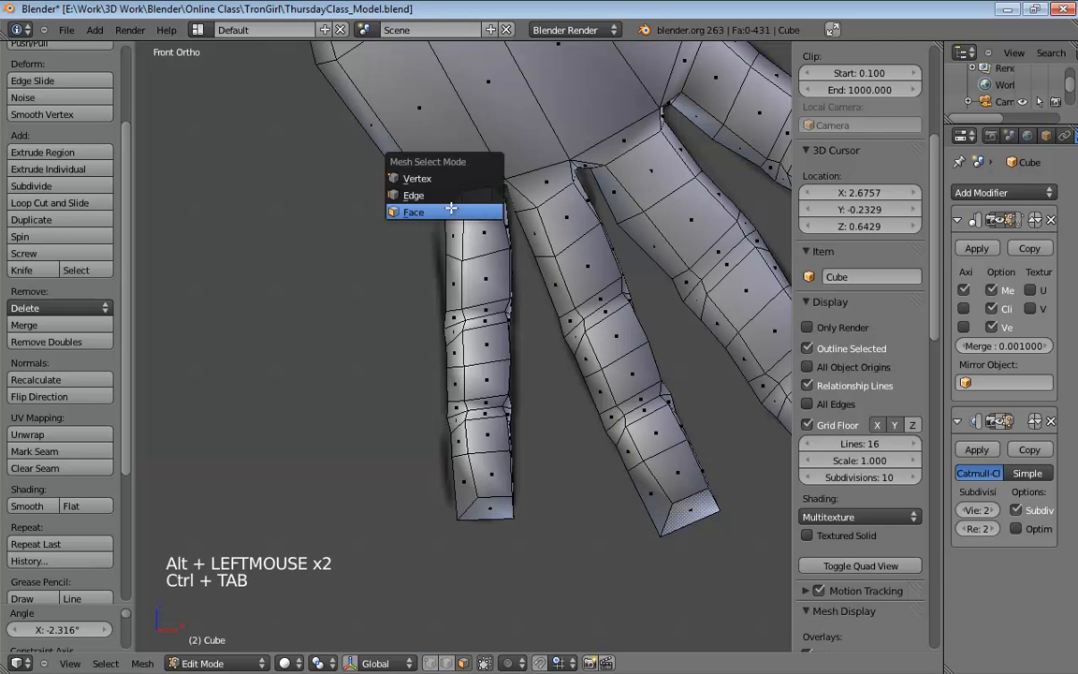
{"action": "left_click", "coordinate": [414, 194]}
{"action": "left_click", "coordinate": [476, 213], "text": "alt"}
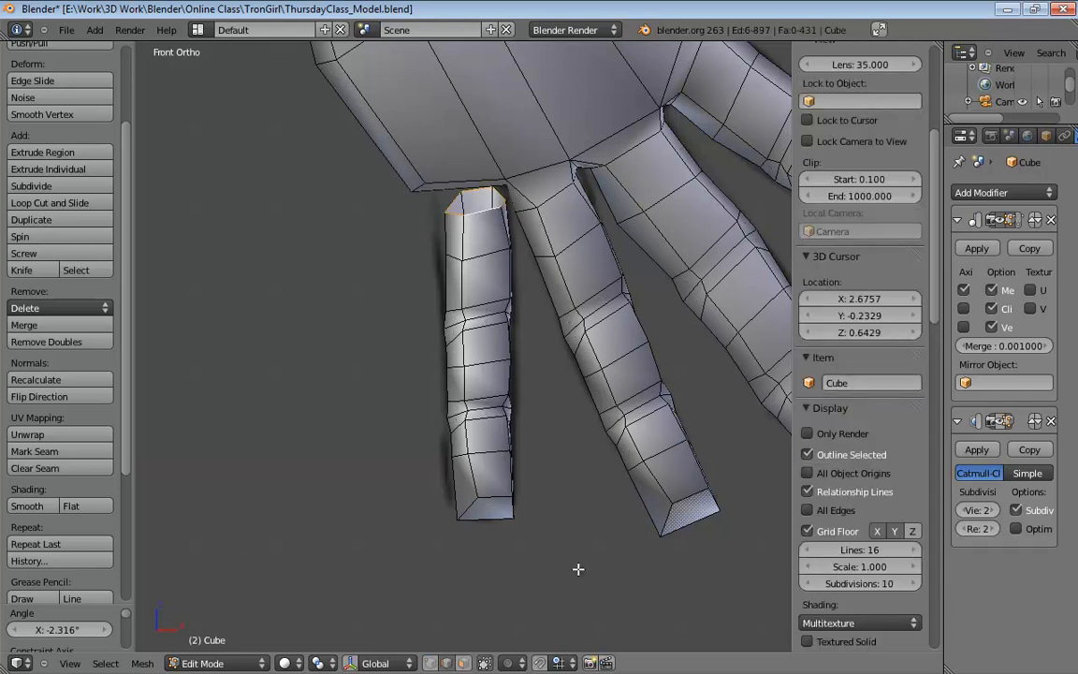
{"action": "left_click", "coordinate": [507, 663]}
{"action": "left_click", "coordinate": [529, 625]}
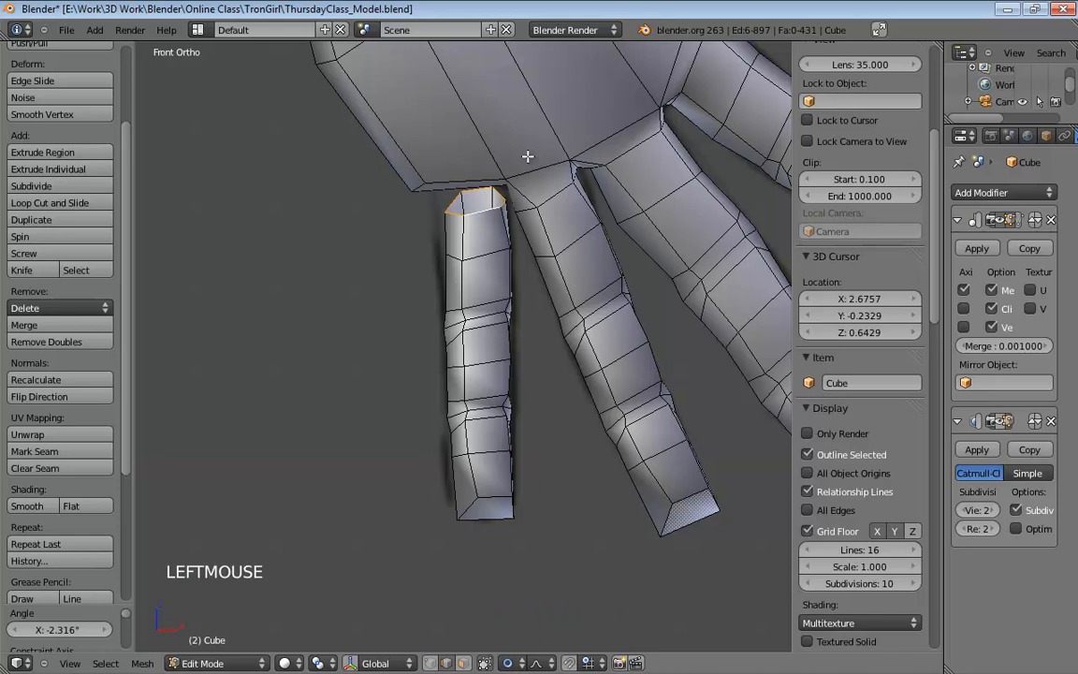
Scale the base loop to about 1.171 with proportional falloff, shift it slightly outward, then scale it again to about 1.036.
{"action": "key", "text": "s"}
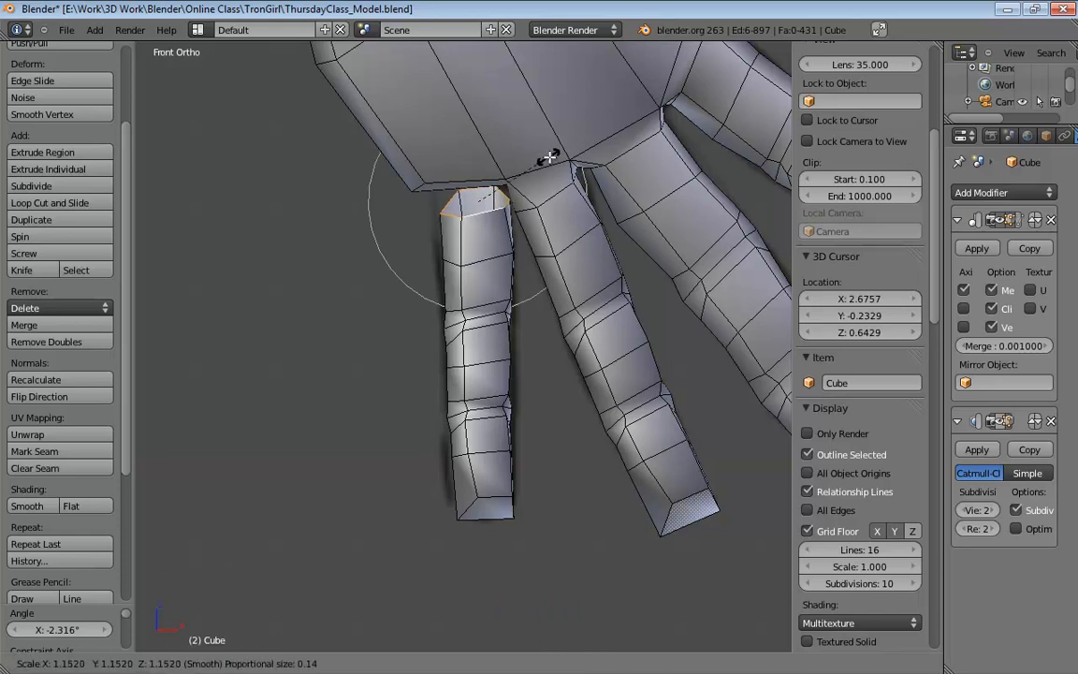
{"action": "left_click", "coordinate": [550, 160]}
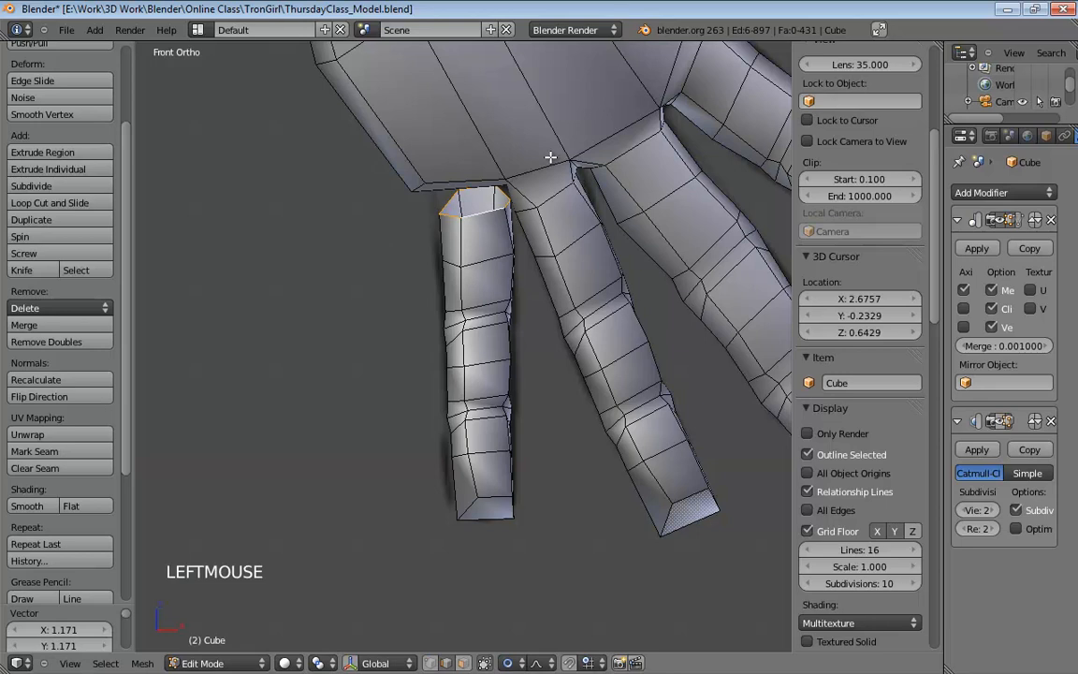
{"action": "key", "text": "g"}
{"action": "left_click", "coordinate": [546, 156]}
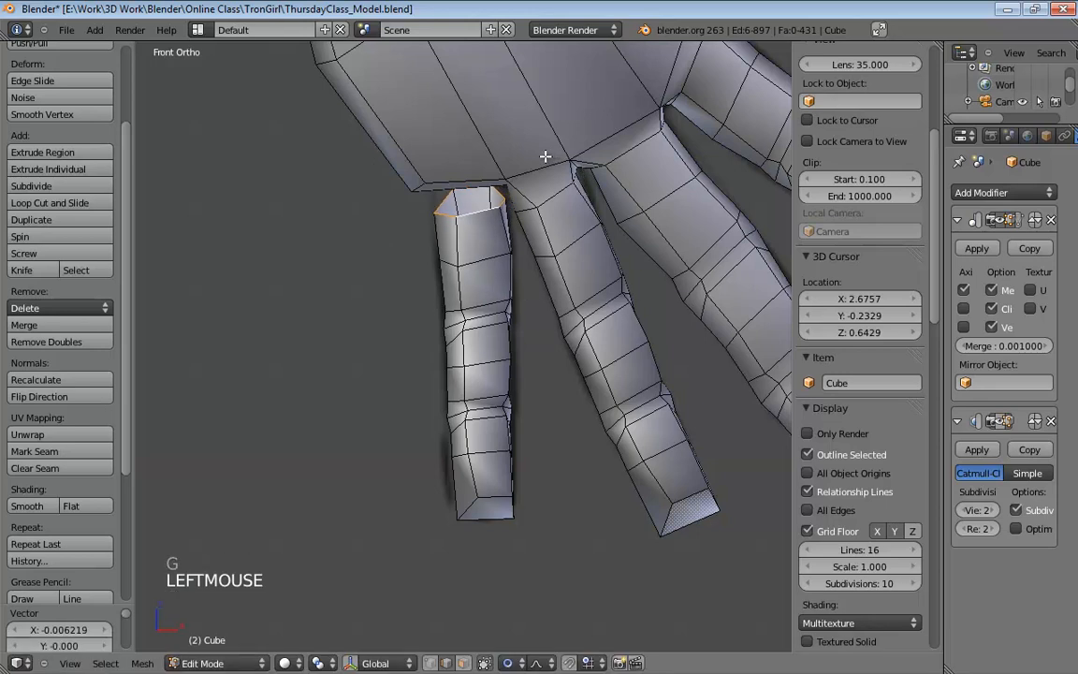
{"action": "key", "text": "s"}
{"action": "key", "text": "s"}
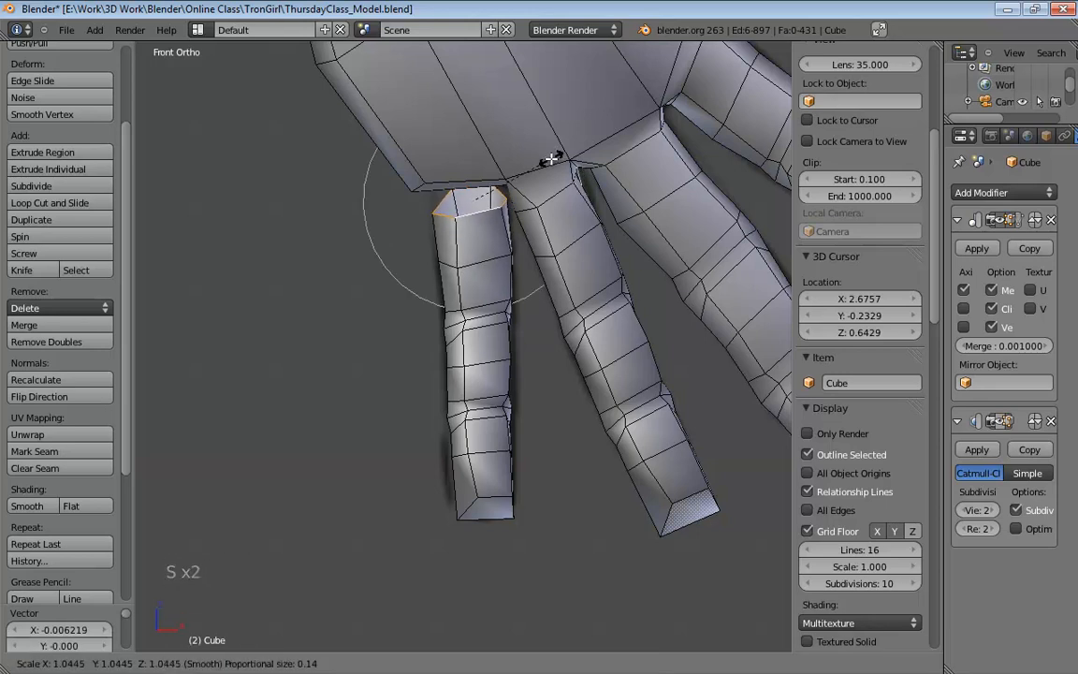
{"action": "left_click", "coordinate": [549, 159]}
Switch to face selection and grow a selection from the little finger's tip until it covers the whole finger.
{"action": "middle_click_drag", "start_coordinate": [664, 228], "coordinate": [319, 122]}
{"action": "middle_click_drag", "start_coordinate": [424, 384], "coordinate": [569, 320]}
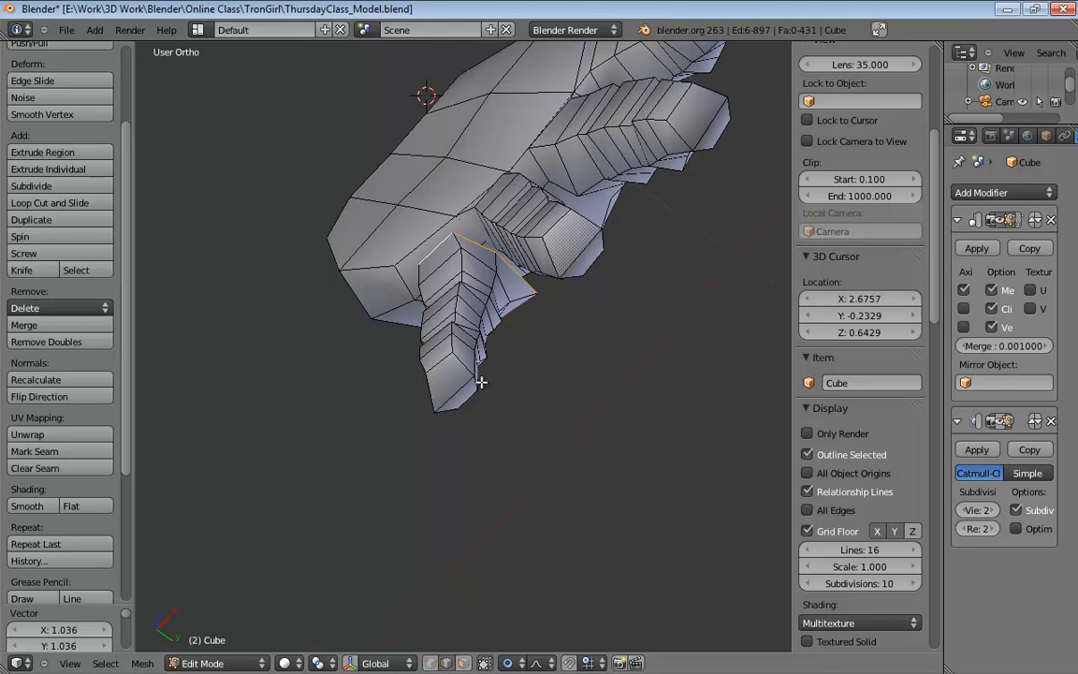
{"action": "key", "text": "ctrl+Tab"}
{"action": "left_click", "coordinate": [453, 385]}
{"action": "left_click", "coordinate": [463, 399], "text": "shift"}
{"action": "key", "text": "ctrl+KP_Add"}
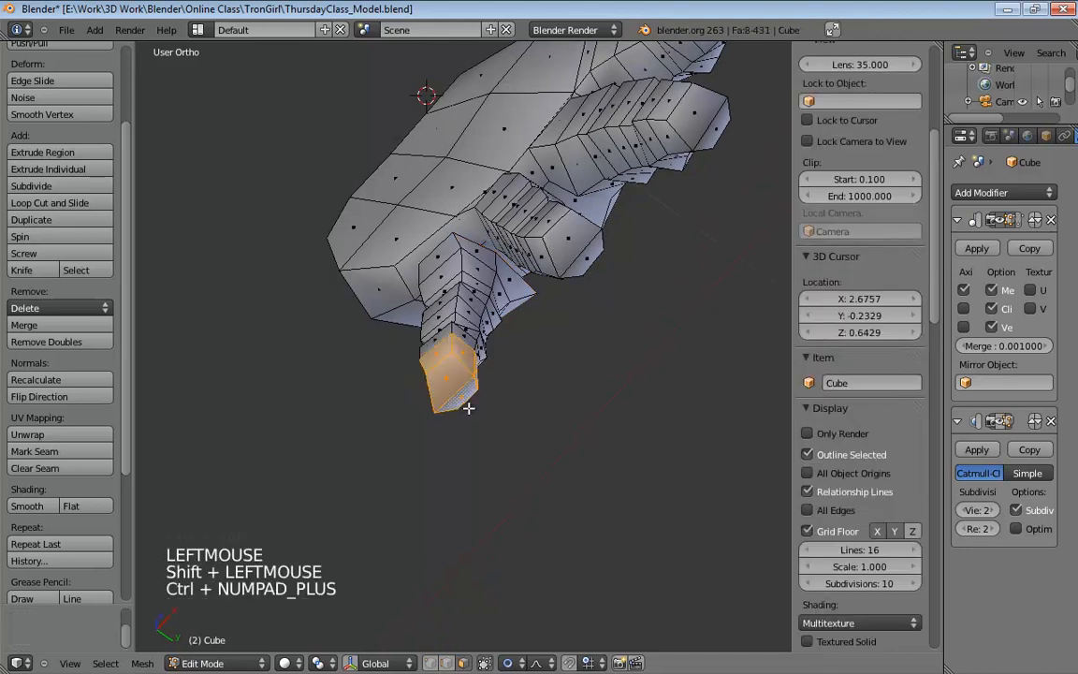
{"action": "key", "text": "ctrl+KP_Add"}
{"action": "key", "text": "ctrl+KP_Add"}
{"action": "key", "text": "ctrl+KP_Add"}
{"action": "key", "text": "ctrl+KP_Add"}
{"action": "key", "text": "ctrl+KP_Add"}
{"action": "key", "text": "ctrl+KP_Add"}
{"action": "key", "text": "ctrl+KP_Add"}
{"action": "key", "text": "ctrl+KP_Add"}
{"action": "key", "text": "ctrl+KP_Add"}
{"action": "key", "text": "ctrl+KP_Add"}
{"action": "key", "text": "ctrl+KP_Add"}
{"action": "key", "text": "ctrl+KP_Add"}
{"action": "key", "text": "ctrl+KP_Add"}
{"action": "key", "text": "ctrl+KP_Add"}
{"action": "middle_click_drag", "start_coordinate": [467, 405], "coordinate": [443, 371]}
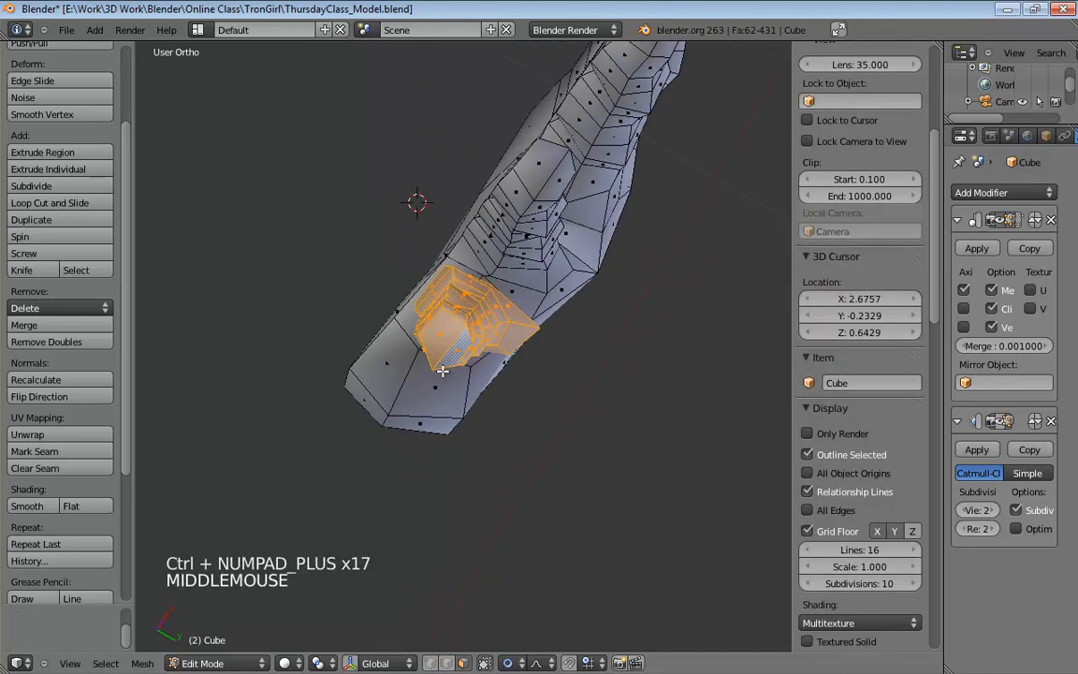
Rotate the little finger about 1.7°, then in side wireframe view rotate it about 1.6° more and shift it into line.
{"action": "left_click", "coordinate": [530, 275]}
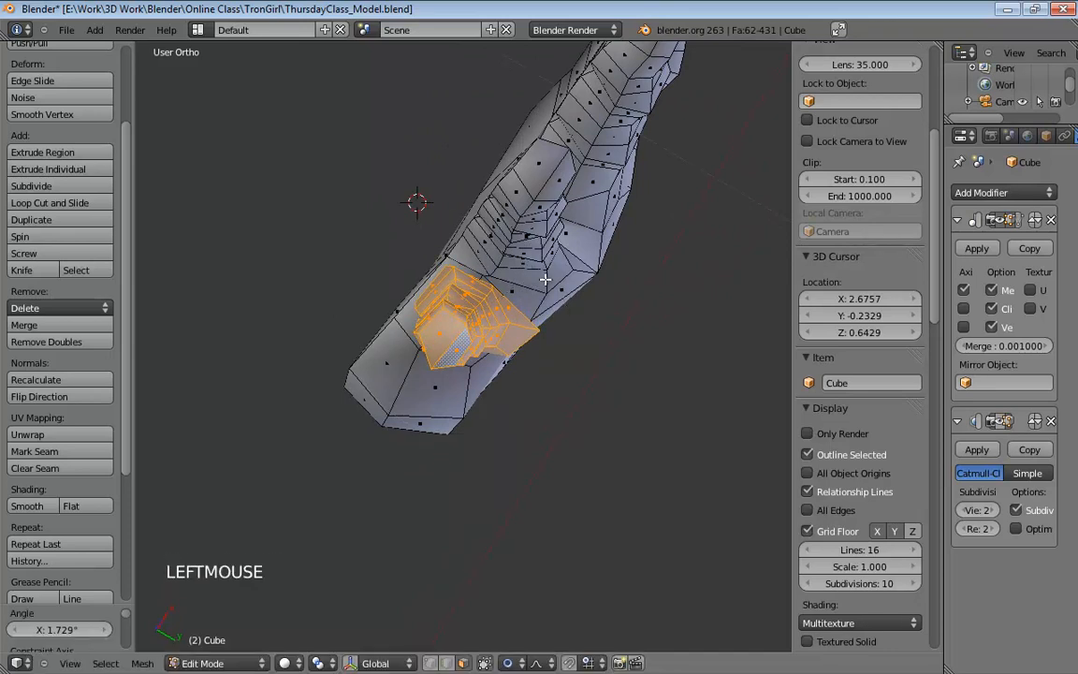
{"action": "key", "text": "KP_3"}
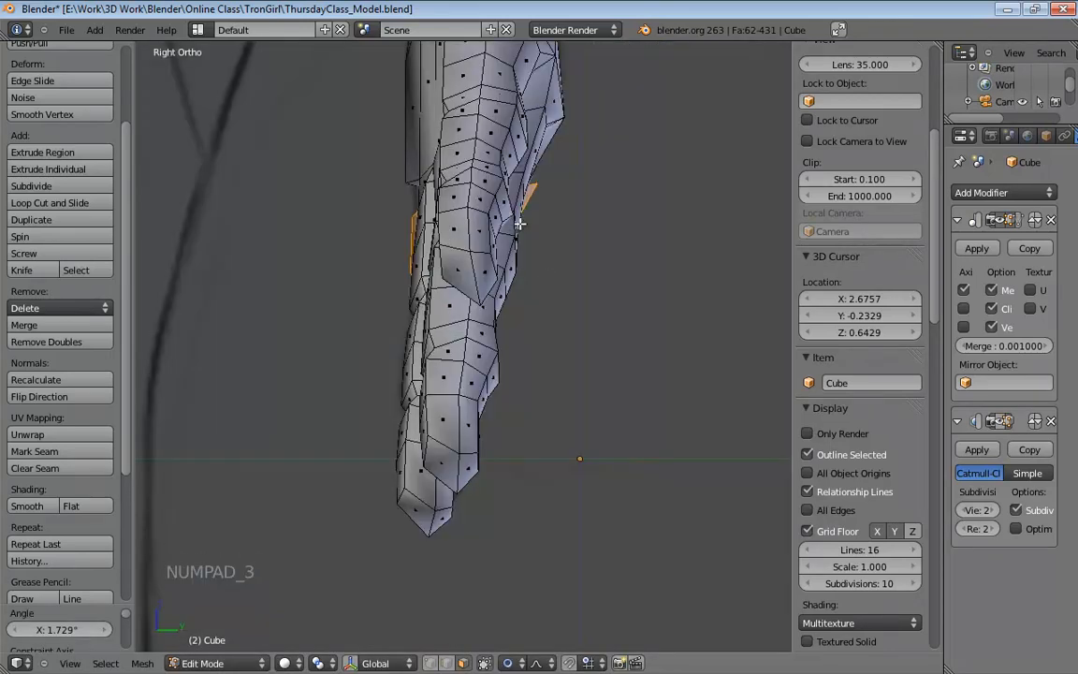
{"action": "key", "text": "z"}
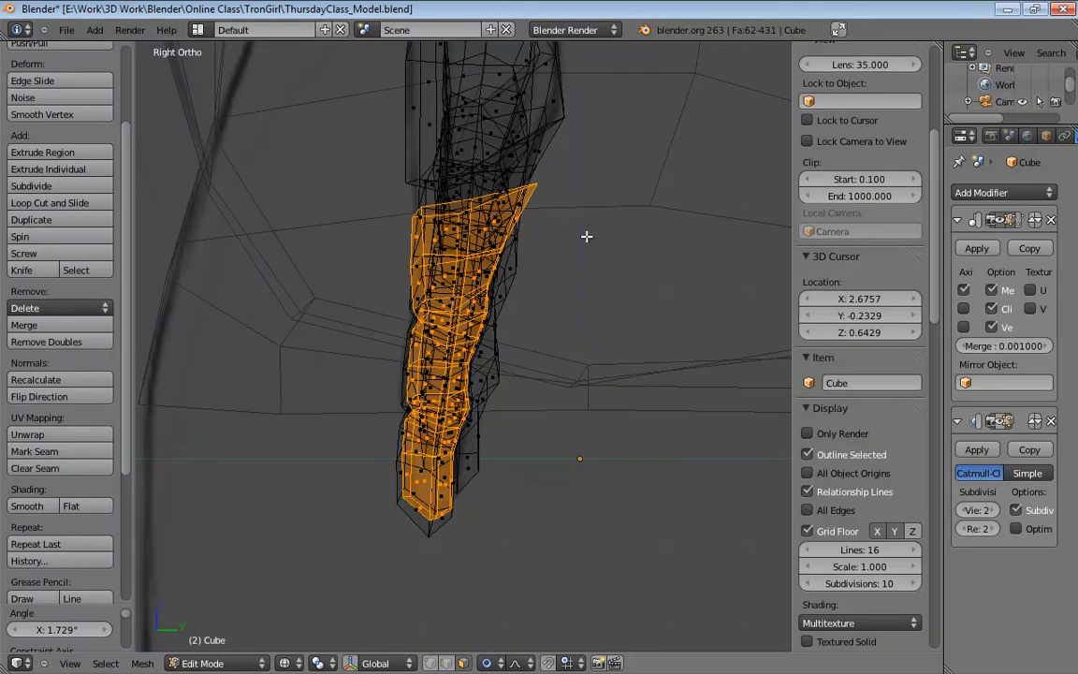
{"action": "key", "text": "r"}
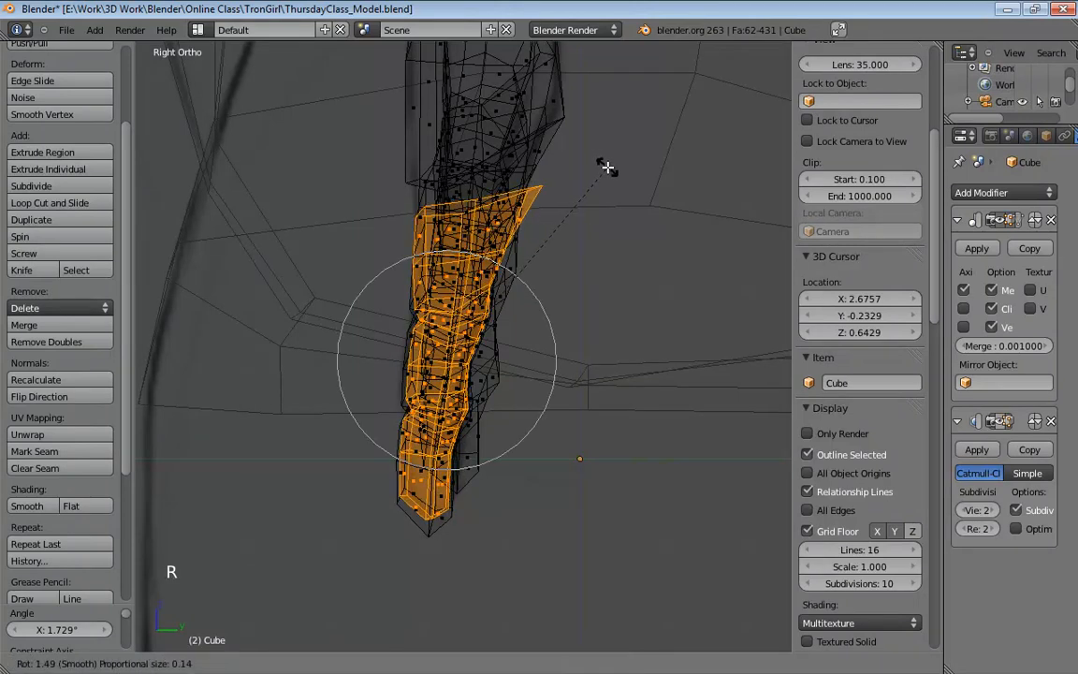
{"action": "left_click", "coordinate": [608, 166]}
{"action": "key", "text": "g"}
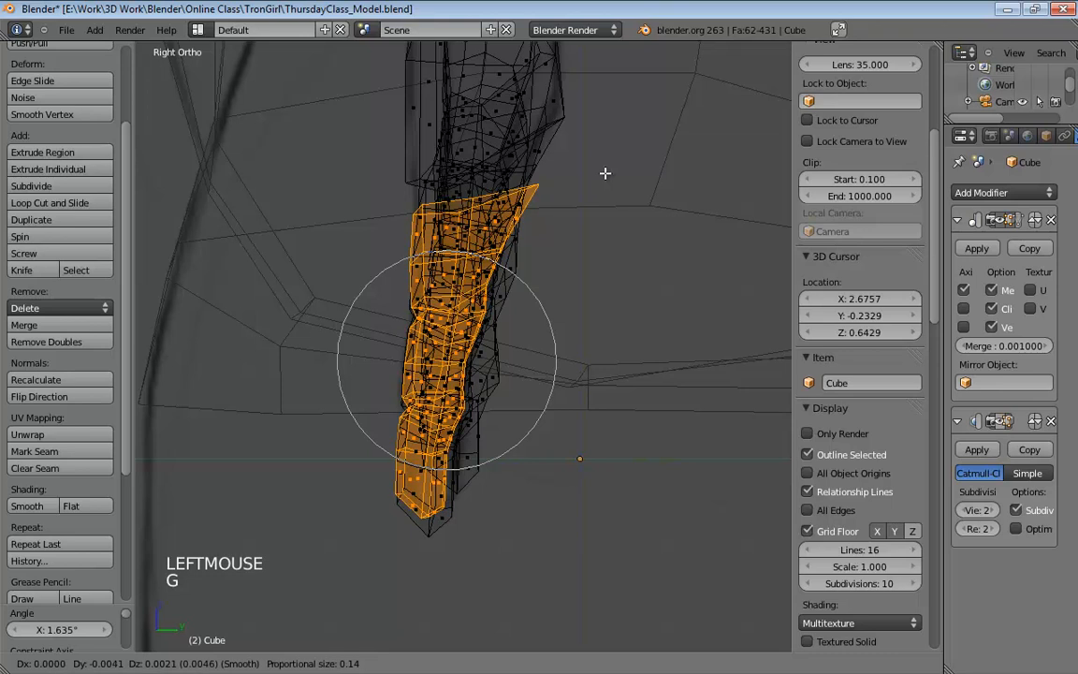
{"action": "left_click", "coordinate": [614, 202]}
Select the two palm faces directly above the little finger's base and delete them to open the palm.
{"action": "middle_click_drag", "start_coordinate": [614, 202], "coordinate": [380, 207]}
{"action": "scroll", "coordinate": [505, 230], "scroll_direction": "down", "scroll_amount": 2}
{"action": "scroll", "coordinate": [391, 245], "scroll_direction": "up", "scroll_amount": 4}
{"action": "left_click", "coordinate": [380, 203]}
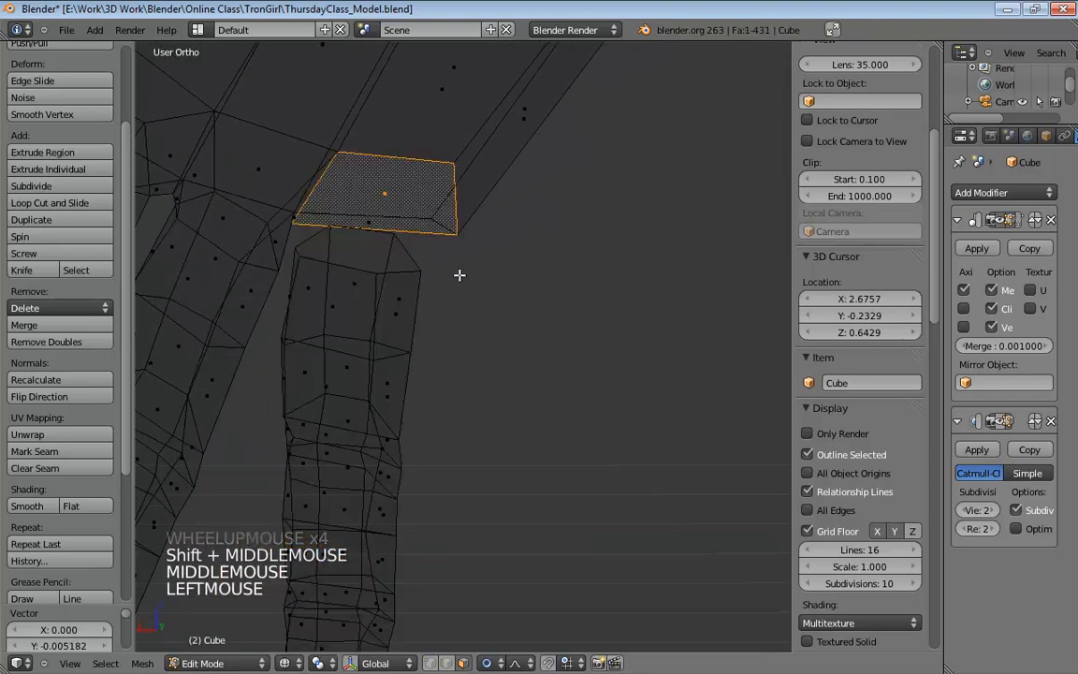
{"action": "mouse_move", "coordinate": [457, 274]}
{"action": "middle_mouse_down", "text": "shift"}
{"action": "mouse_move", "coordinate": [506, 274]}
{"action": "mouse_move", "coordinate": [492, 257]}
{"action": "mouse_move", "coordinate": [429, 239]}
{"action": "middle_mouse_up", "text": "shift"}
{"action": "key", "text": "z"}
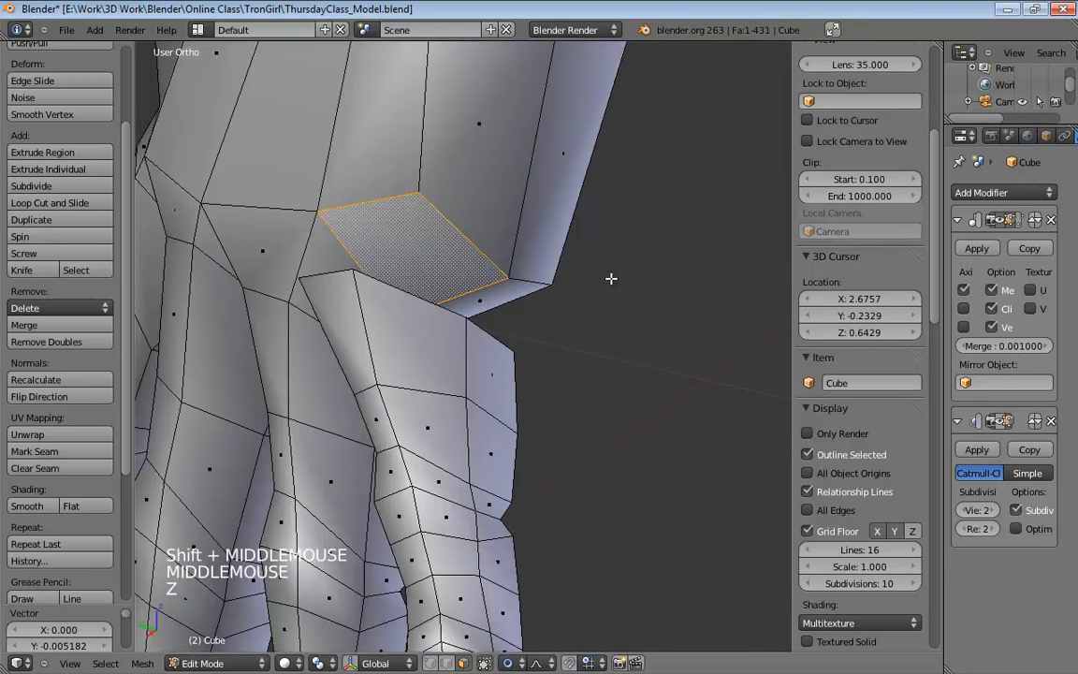
{"action": "middle_click_drag", "start_coordinate": [611, 281], "coordinate": [551, 290]}
{"action": "left_click", "coordinate": [557, 299], "text": "shift"}
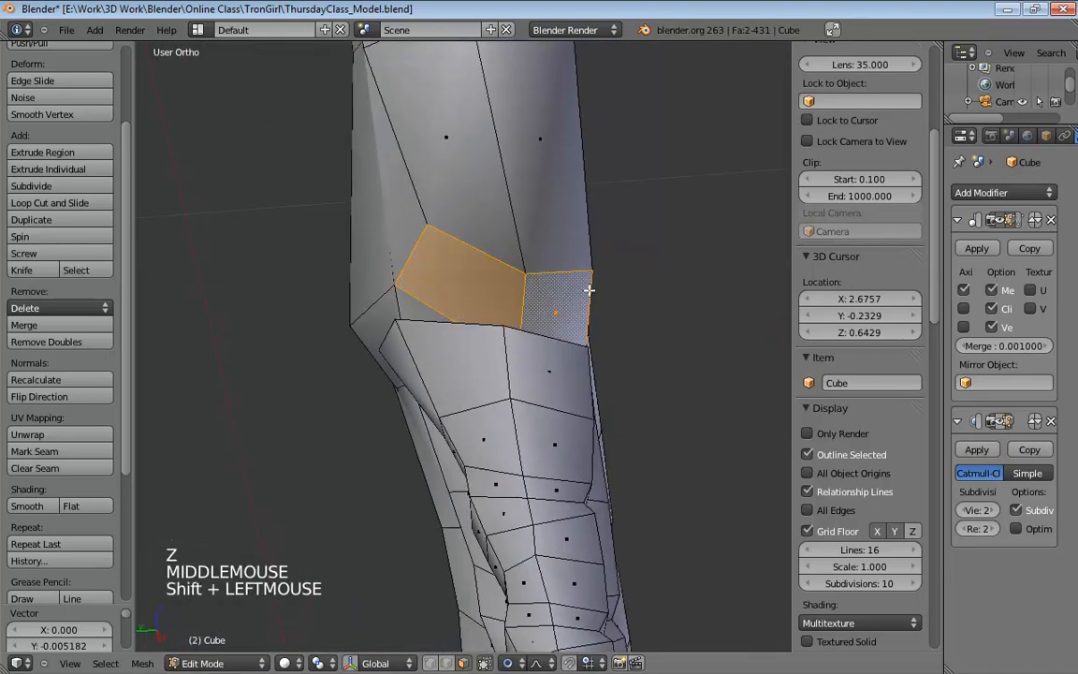
{"action": "key", "text": "x"}
{"action": "left_click", "coordinate": [559, 236]}
In edge selection mode, fill the first two faces joining the little finger's base to the palm opening beside the neighbouring finger.
{"action": "middle_click_drag", "start_coordinate": [452, 233], "coordinate": [600, 278]}
{"action": "key", "text": "ctrl+Tab"}
{"action": "left_click", "coordinate": [299, 267]}
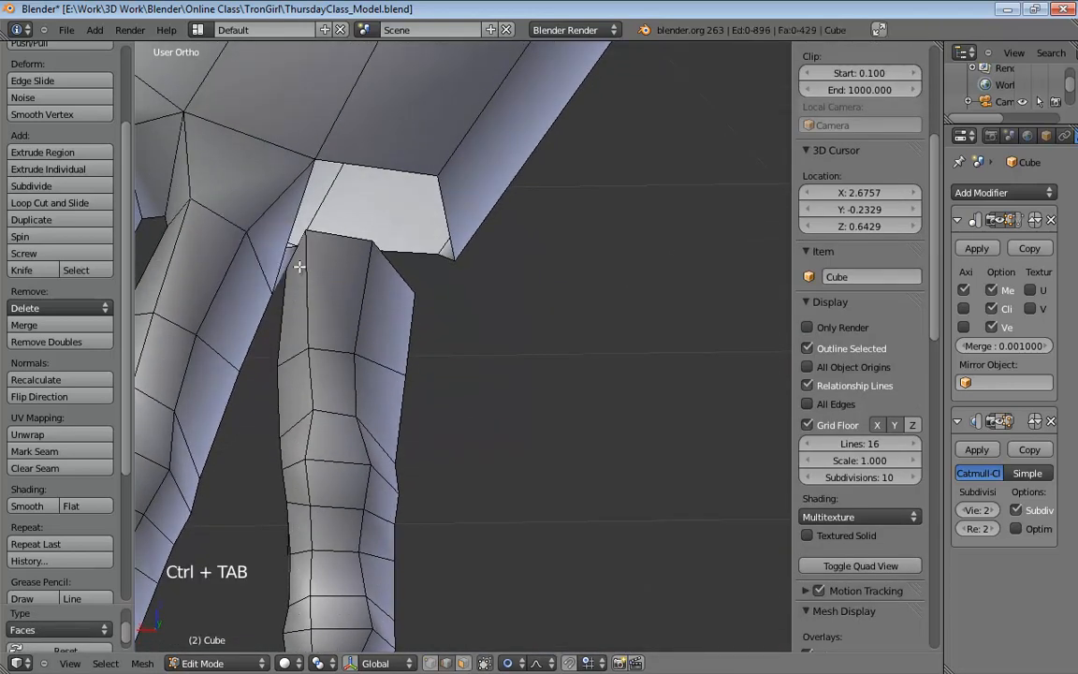
{"action": "left_click", "coordinate": [290, 225]}
{"action": "key", "text": "f"}
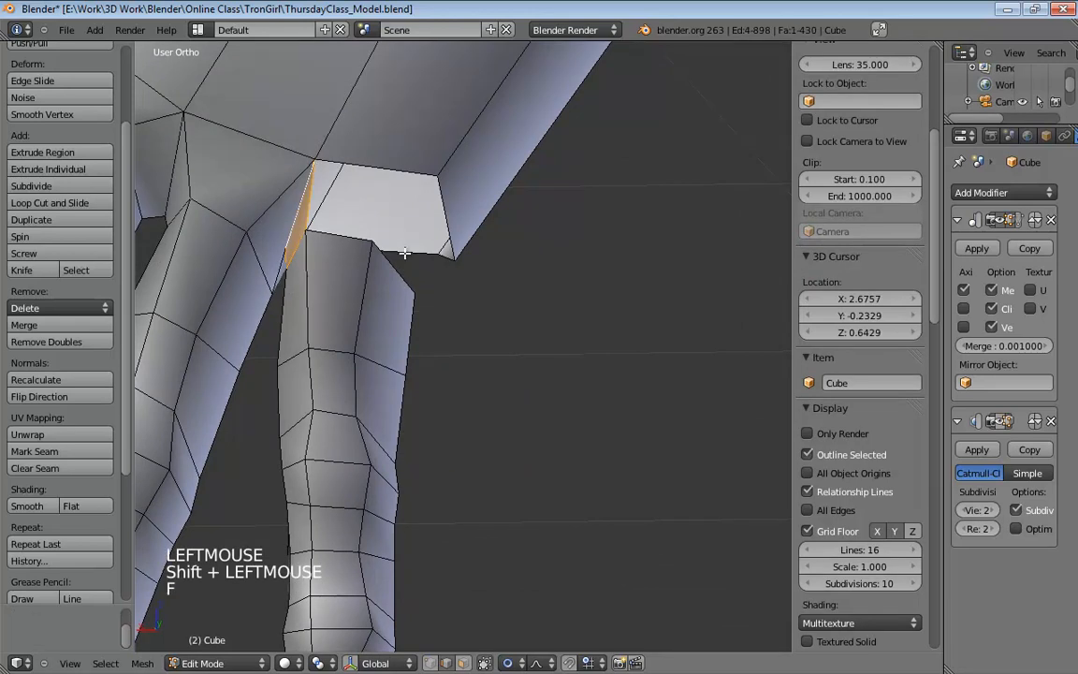
{"action": "key", "text": "f"}
{"action": "middle_click_drag", "start_coordinate": [402, 202], "coordinate": [447, 265]}
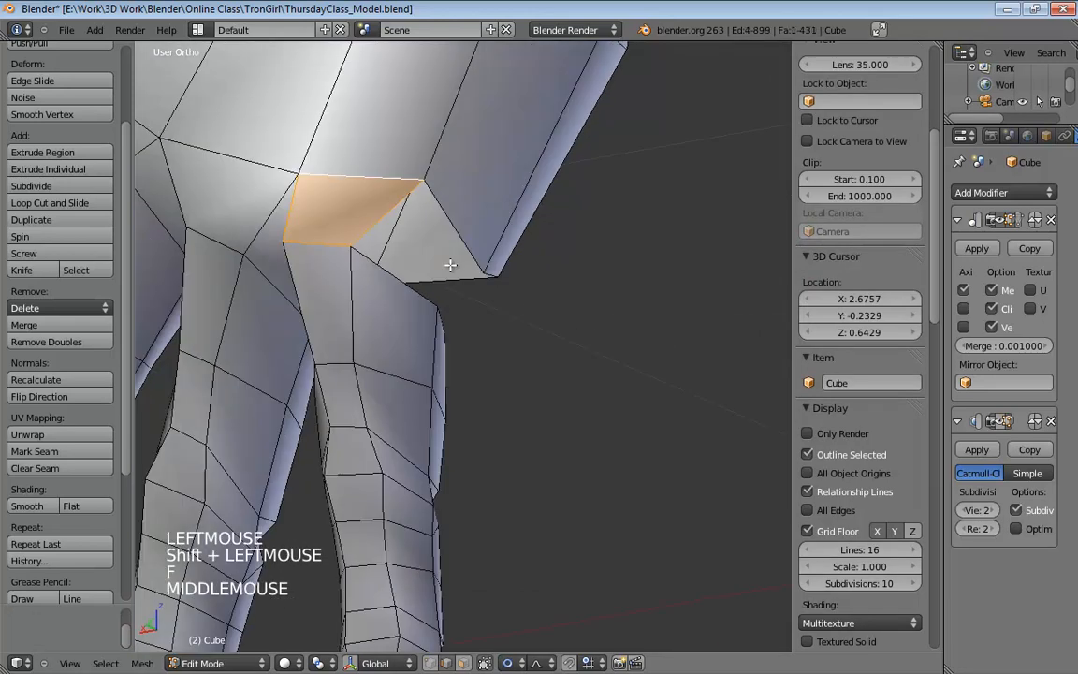
Fill the remaining faces between the little finger's base and the palm around the outer side and underside.
{"action": "left_click", "coordinate": [405, 282]}
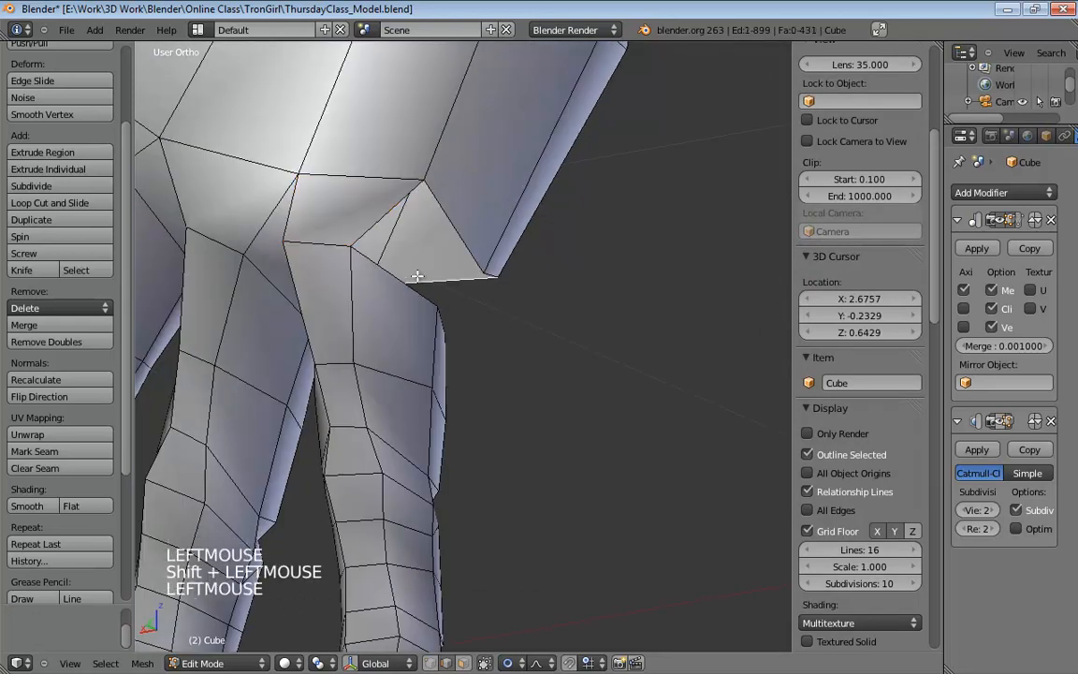
{"action": "key", "text": "f"}
{"action": "middle_click_drag", "start_coordinate": [519, 245], "coordinate": [546, 308]}
{"action": "left_click", "coordinate": [559, 256]}
{"action": "key", "text": "f"}
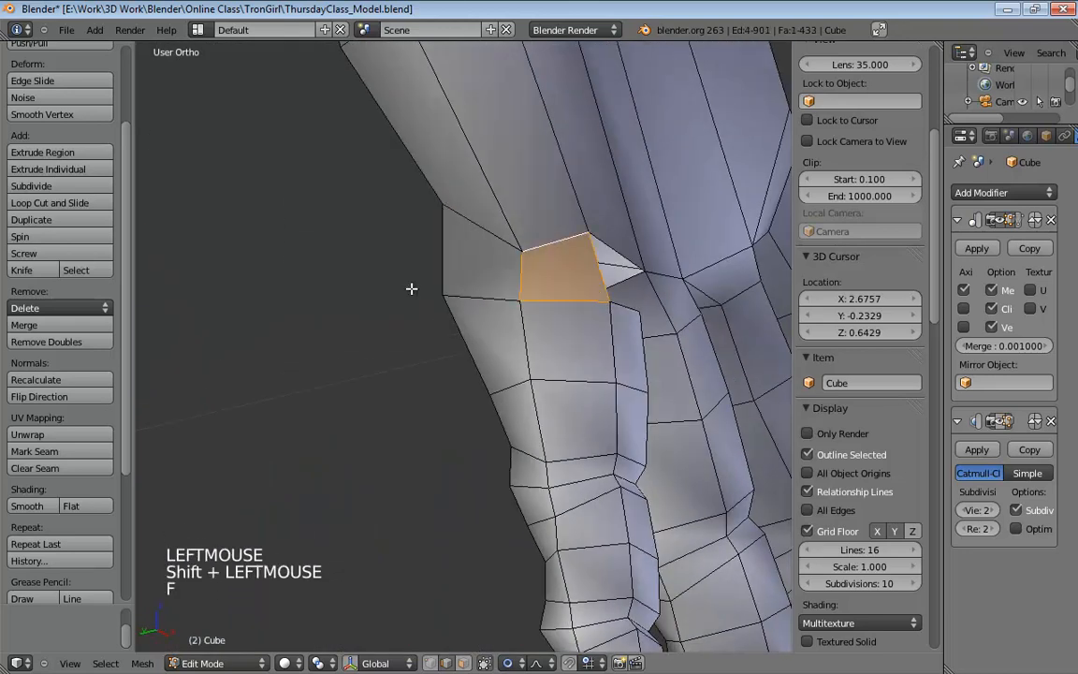
{"action": "middle_click_drag", "start_coordinate": [414, 289], "coordinate": [484, 297]}
{"action": "key", "text": "f"}
Switch to vertex selection in perspective view and select the two upper vertices at the little finger's base.
{"action": "key", "text": "ctrl+Tab"}
{"action": "key", "text": "KP_5"}
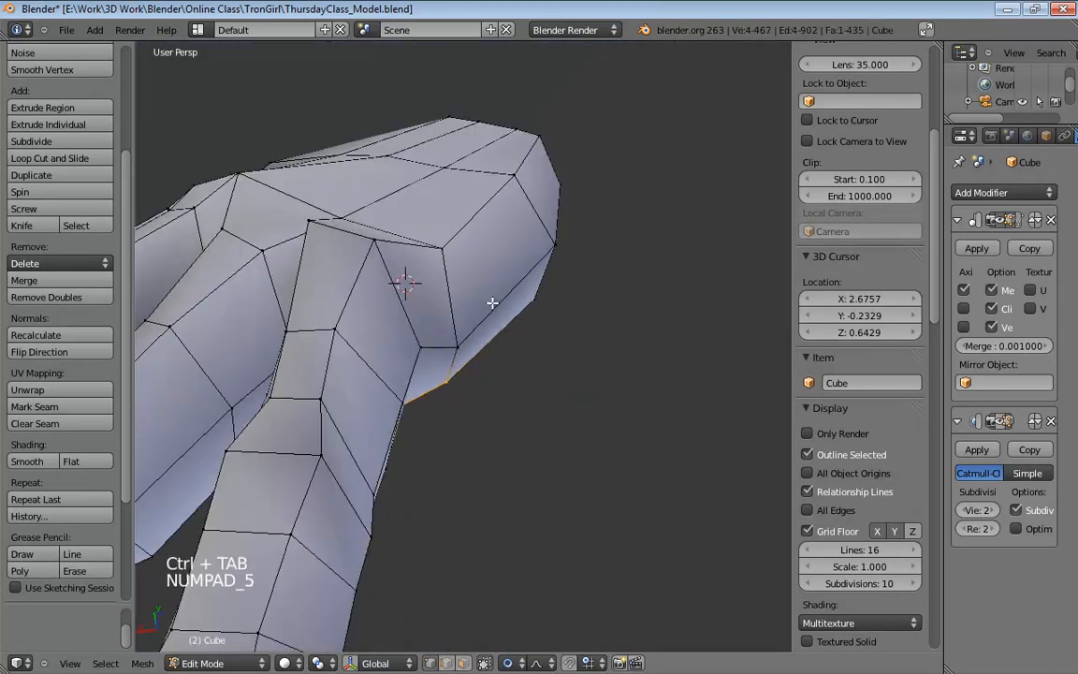
{"action": "middle_click_drag", "start_coordinate": [407, 279], "coordinate": [561, 272], "text": "shift"}
{"action": "scroll", "coordinate": [539, 354], "scroll_direction": "down", "scroll_amount": 2}
{"action": "left_click", "coordinate": [499, 282]}
{"action": "left_click", "coordinate": [458, 280], "text": "shift"}
{"action": "key", "text": "g"}
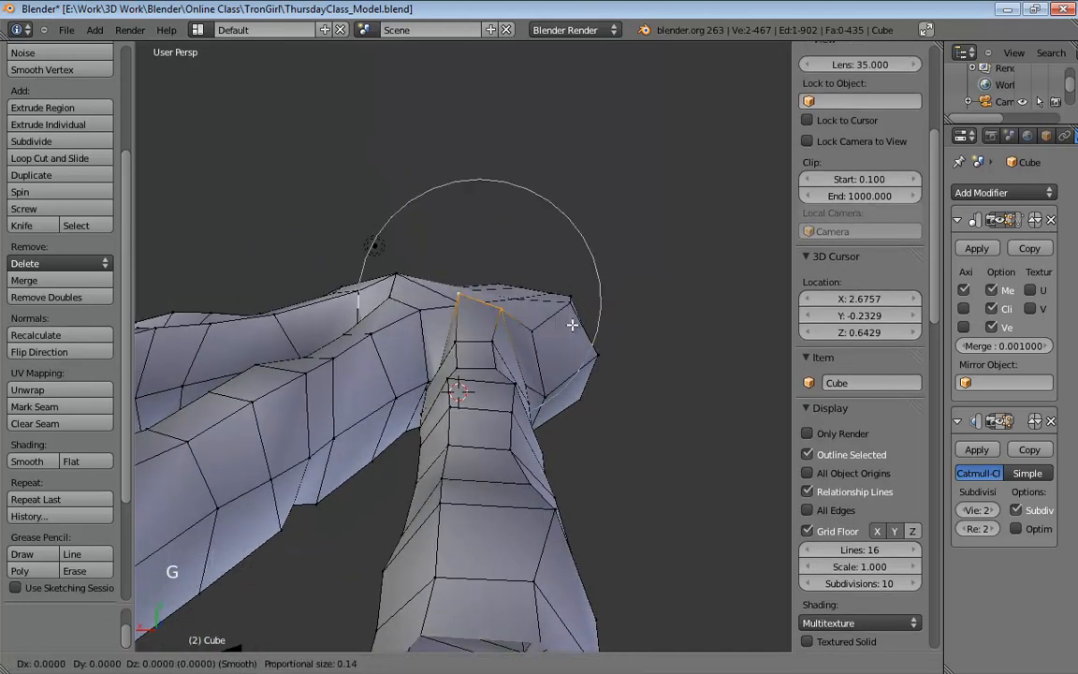
{"action": "key", "text": "z"}
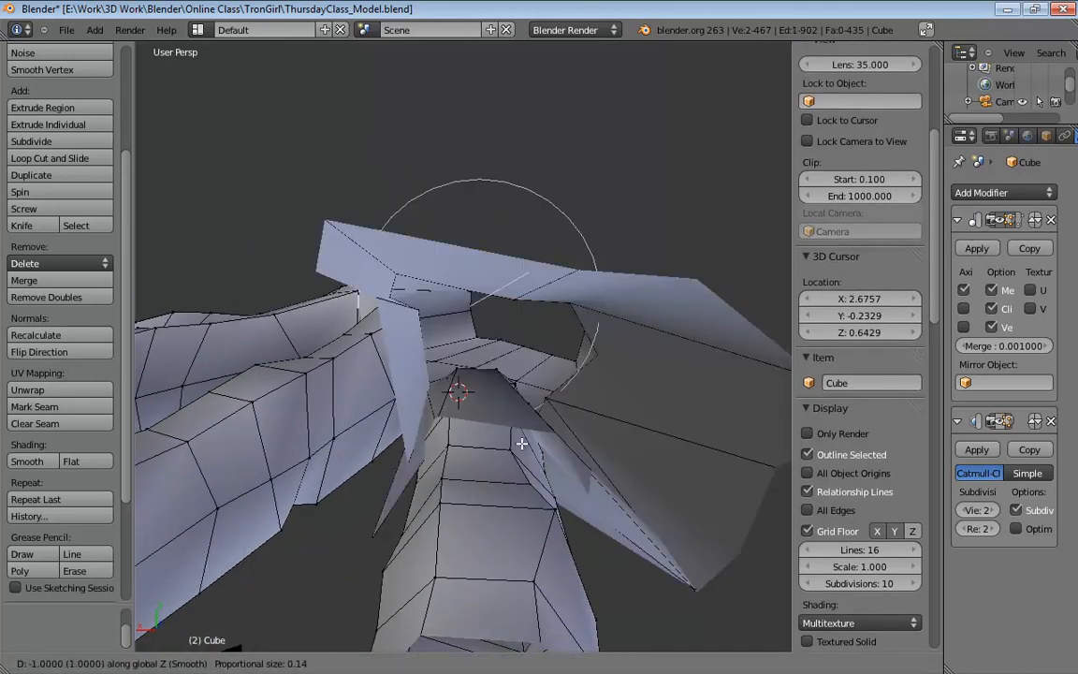
{"action": "right_click", "coordinate": [608, 375]}
Move the two selected base vertices to smooth the knuckle transition, then adjust a single neighbouring vertex.
{"action": "middle_click_drag", "start_coordinate": [608, 376], "coordinate": [513, 375]}
{"action": "key", "text": "g"}
{"action": "left_click", "coordinate": [618, 360]}
{"action": "mouse_move", "coordinate": [481, 350]}
{"action": "left_mouse_down"}
{"action": "mouse_move", "coordinate": [502, 343]}
{"action": "mouse_move", "coordinate": [469, 352]}
{"action": "left_mouse_up"}
{"action": "middle_click_drag", "start_coordinate": [469, 352], "coordinate": [519, 282]}
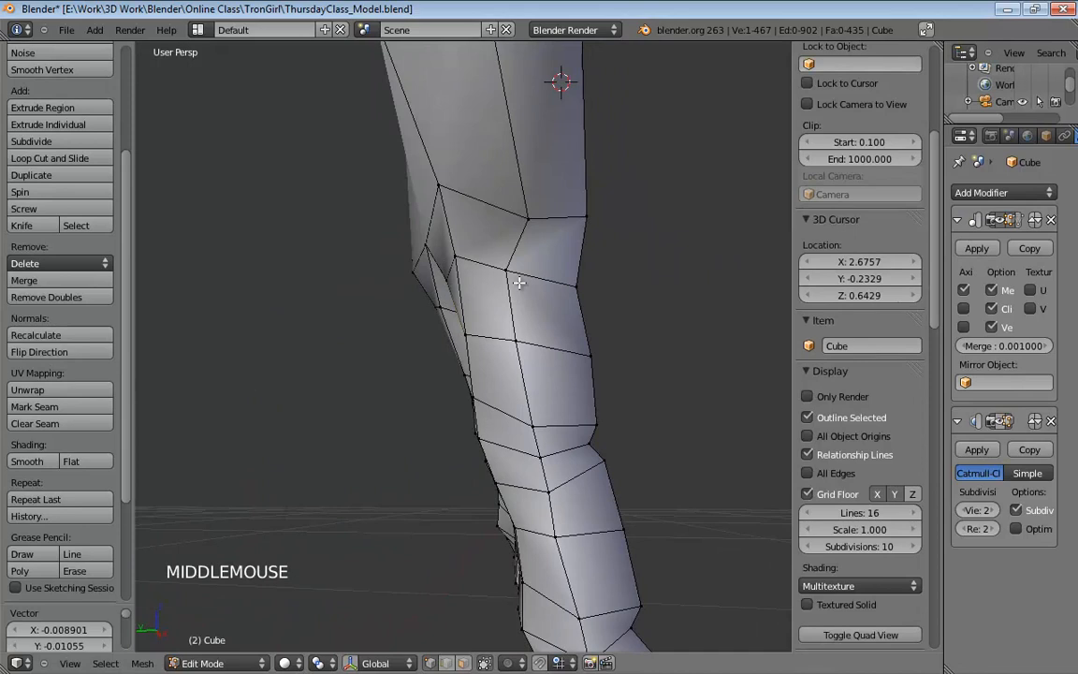
Shift the vertices of the lengthwise edge line on the little finger's outer side, from base towards tip, to even the face widths.
{"action": "left_click_drag", "start_coordinate": [512, 273], "coordinate": [530, 272]}
{"action": "left_click_drag", "start_coordinate": [515, 342], "coordinate": [532, 340]}
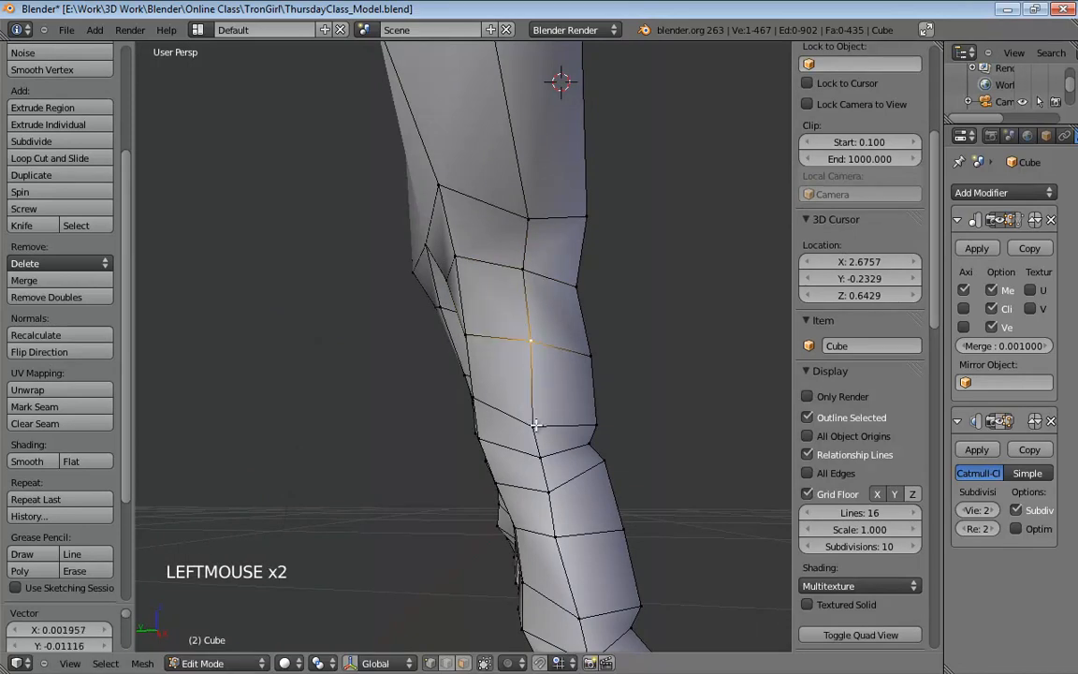
{"action": "left_click_drag", "start_coordinate": [534, 426], "coordinate": [564, 491]}
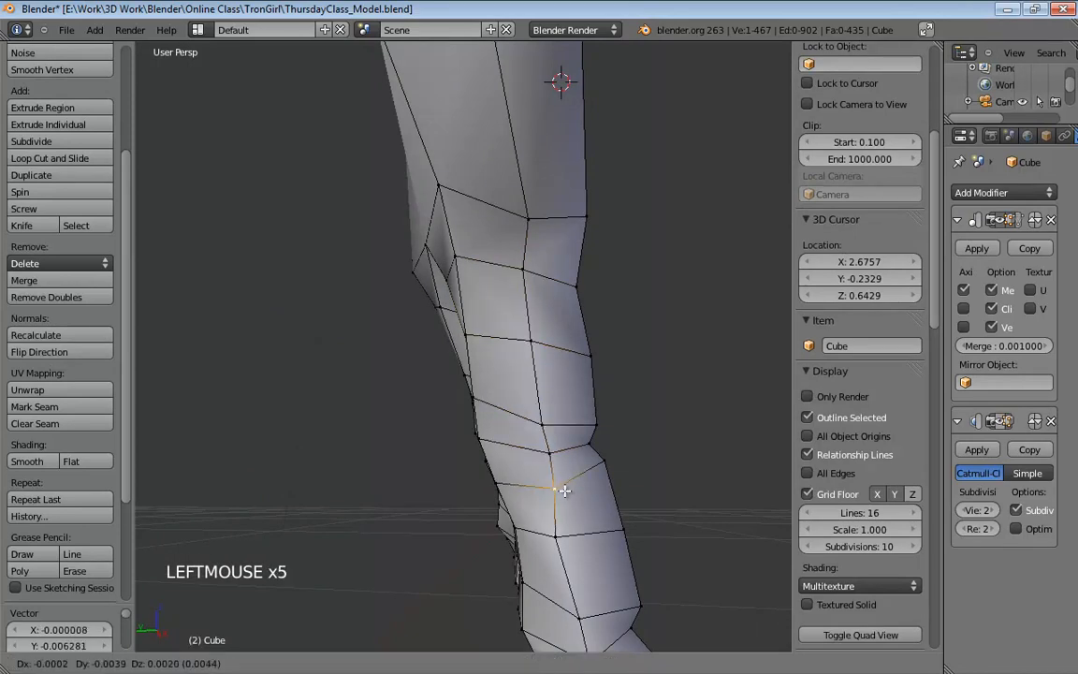
{"action": "middle_click_drag", "start_coordinate": [565, 490], "coordinate": [568, 355], "text": "shift"}
{"action": "left_click", "coordinate": [521, 348]}
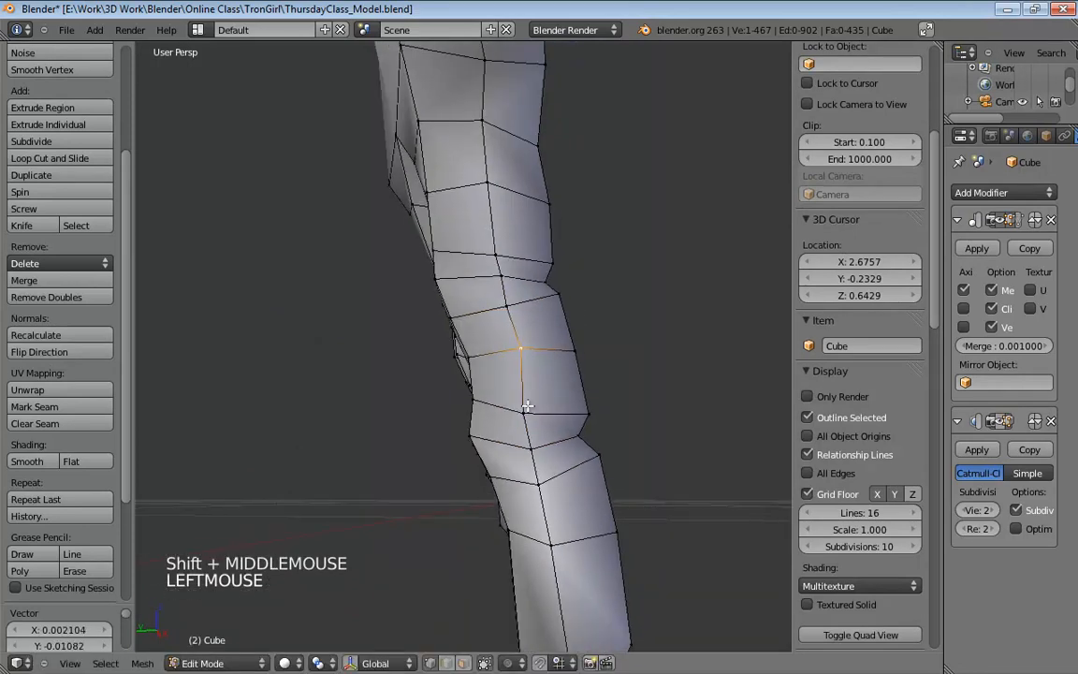
{"action": "left_click_drag", "start_coordinate": [528, 407], "coordinate": [530, 409]}
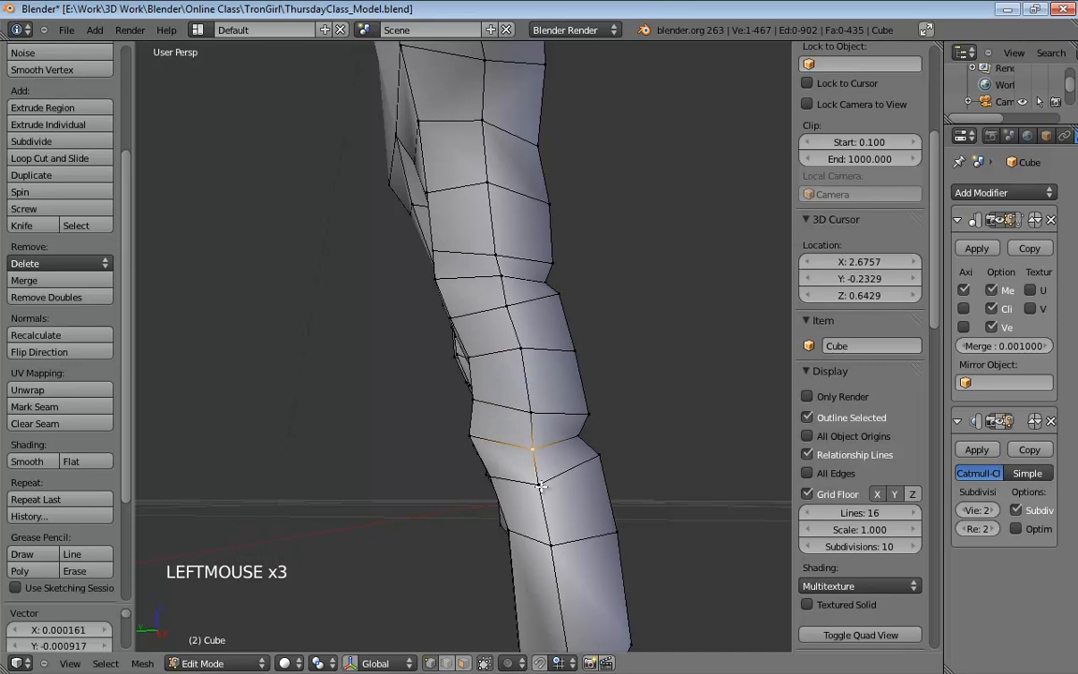
{"action": "left_click_drag", "start_coordinate": [551, 548], "coordinate": [555, 546]}
Shift the vertices of another lengthwise edge line on the little finger to even out the face widths.
{"action": "middle_click_drag", "start_coordinate": [554, 547], "coordinate": [464, 310], "text": "shift"}
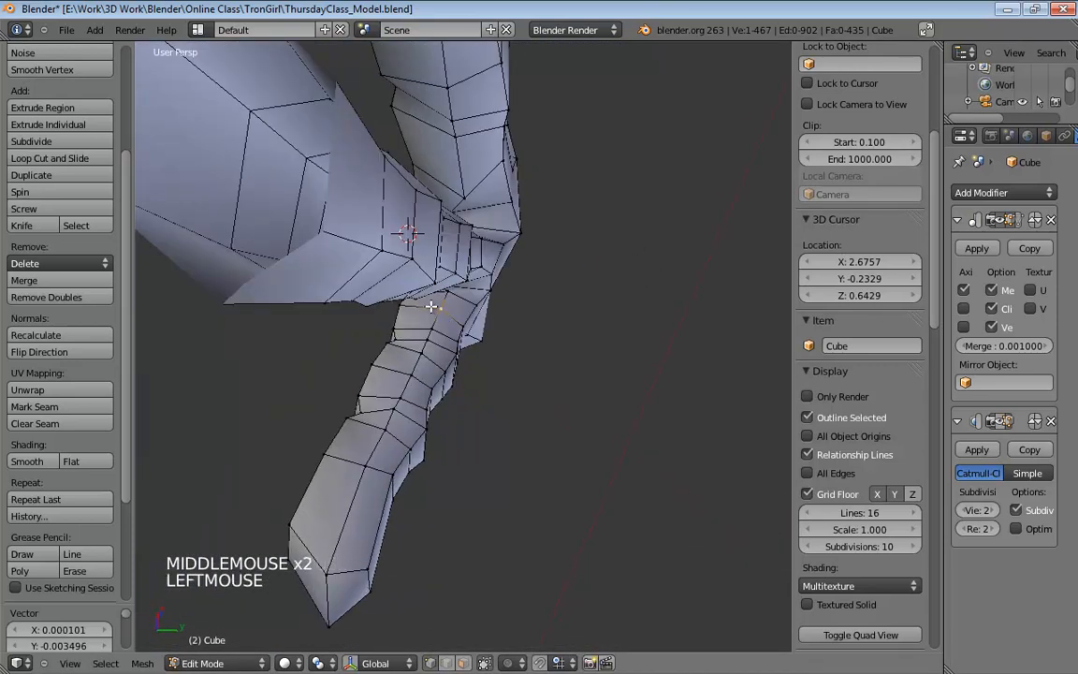
{"action": "left_click_drag", "start_coordinate": [431, 306], "coordinate": [390, 373]}
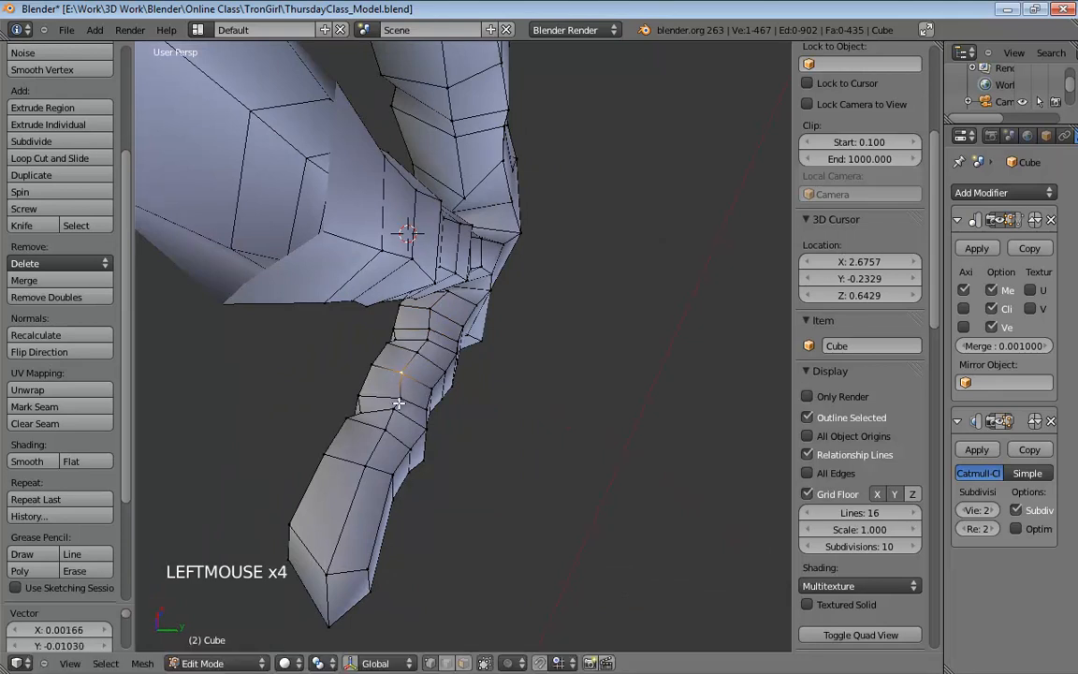
{"action": "left_click_drag", "start_coordinate": [382, 430], "coordinate": [374, 429]}
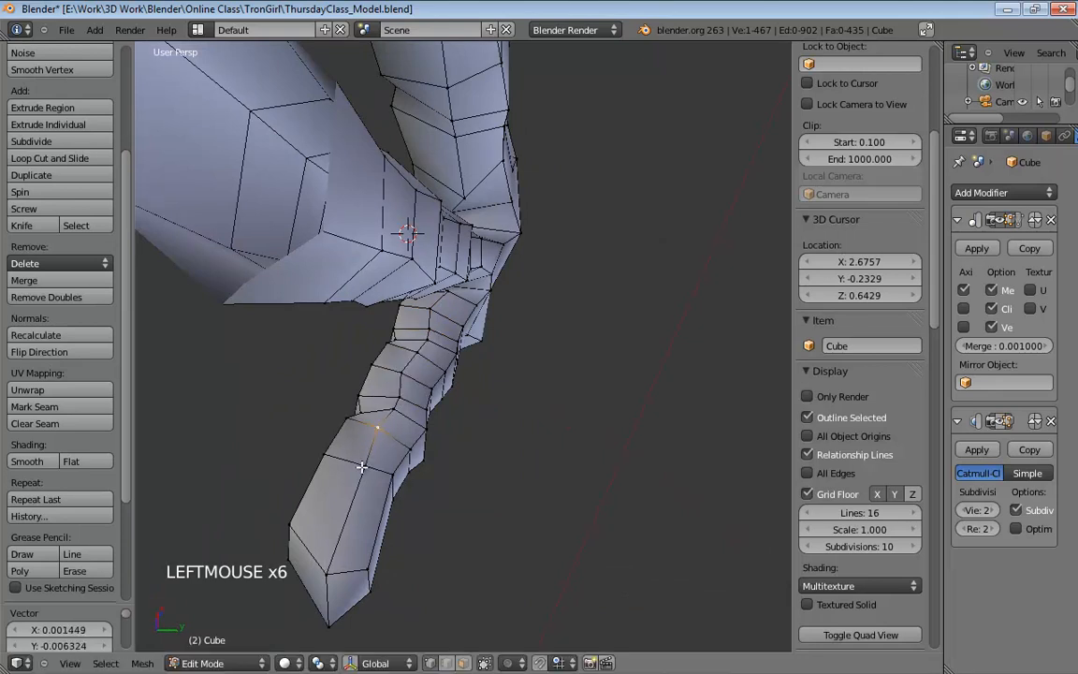
{"action": "left_click", "coordinate": [356, 463]}
{"action": "middle_click_drag", "start_coordinate": [356, 463], "coordinate": [419, 370]}
{"action": "left_click", "coordinate": [457, 394]}
{"action": "left_click", "coordinate": [407, 371]}
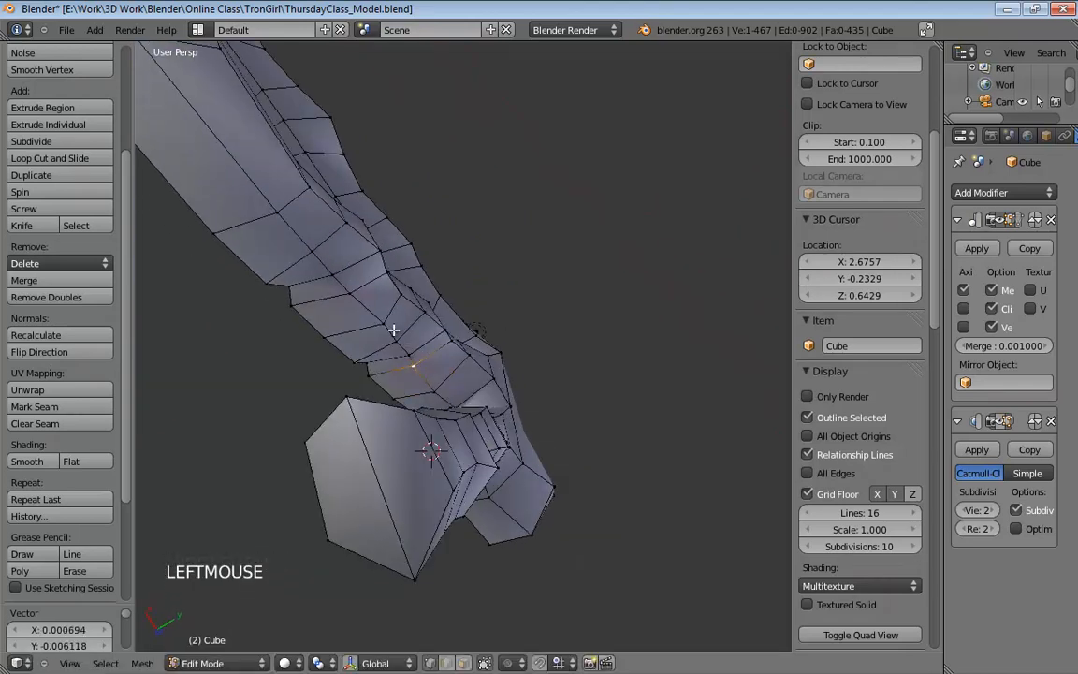
Move the vertices of the neighbouring finger's lengthwise side edge line between its tip segment and middle joint to even the faces.
{"action": "mouse_move", "coordinate": [396, 330]}
{"action": "middle_mouse_down"}
{"action": "mouse_move", "coordinate": [291, 270]}
{"action": "mouse_move", "coordinate": [432, 317]}
{"action": "middle_mouse_up"}
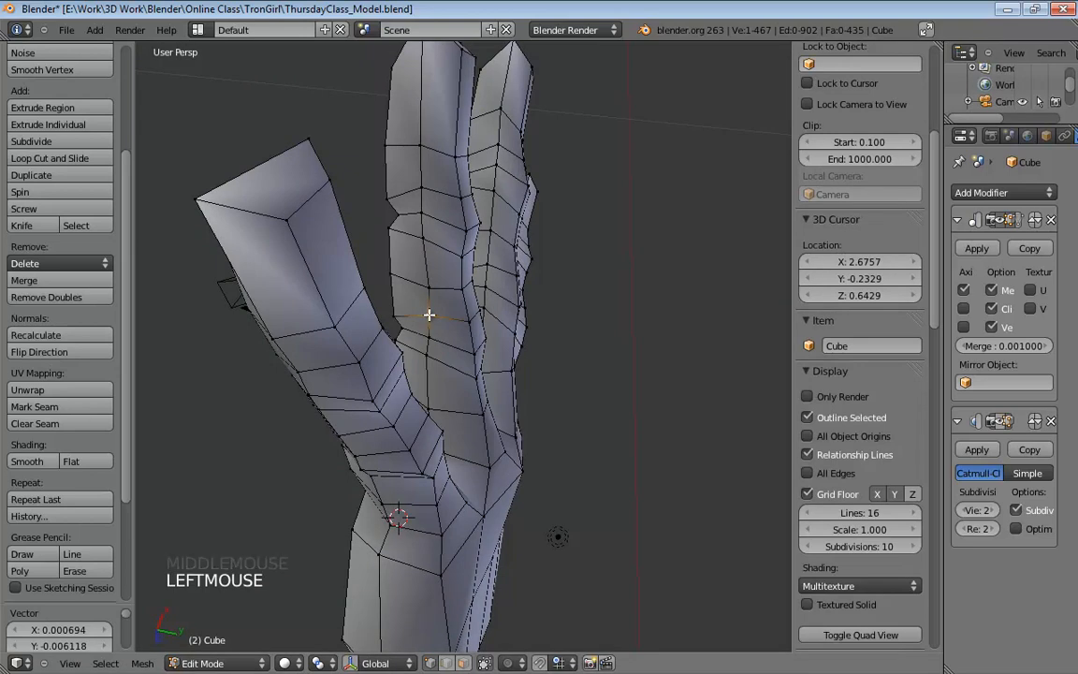
{"action": "left_click_drag", "start_coordinate": [428, 289], "coordinate": [413, 283]}
{"action": "middle_click_drag", "start_coordinate": [412, 240], "coordinate": [455, 309]}
{"action": "left_click_drag", "start_coordinate": [389, 231], "coordinate": [378, 231]}
{"action": "middle_click_drag", "start_coordinate": [391, 265], "coordinate": [377, 393]}
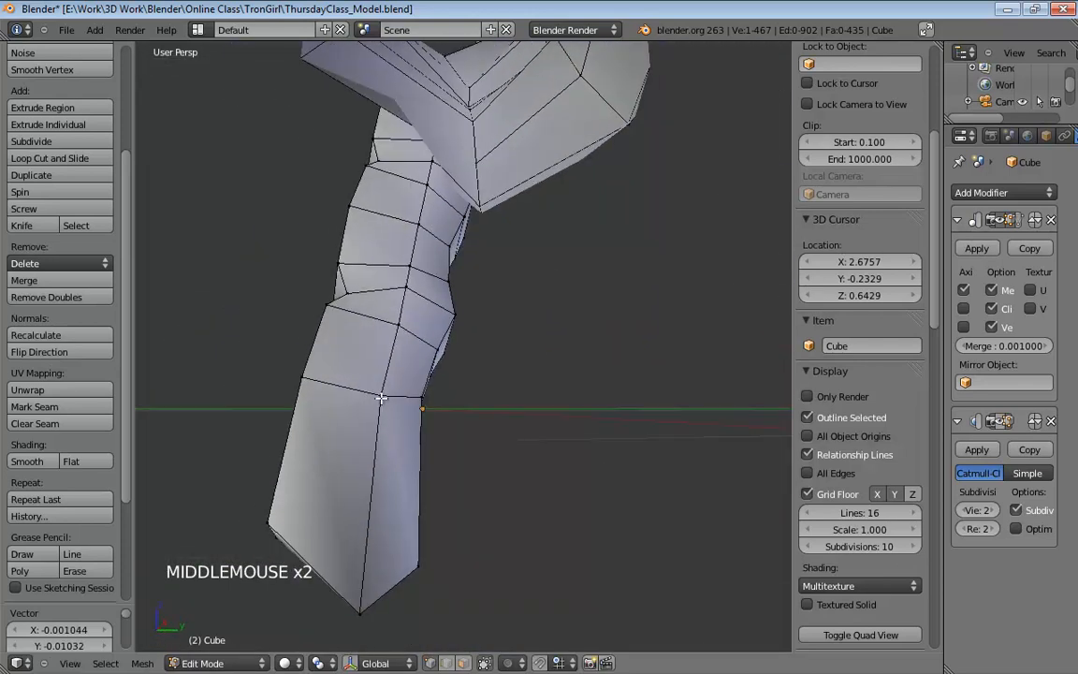
{"action": "left_click", "coordinate": [363, 389]}
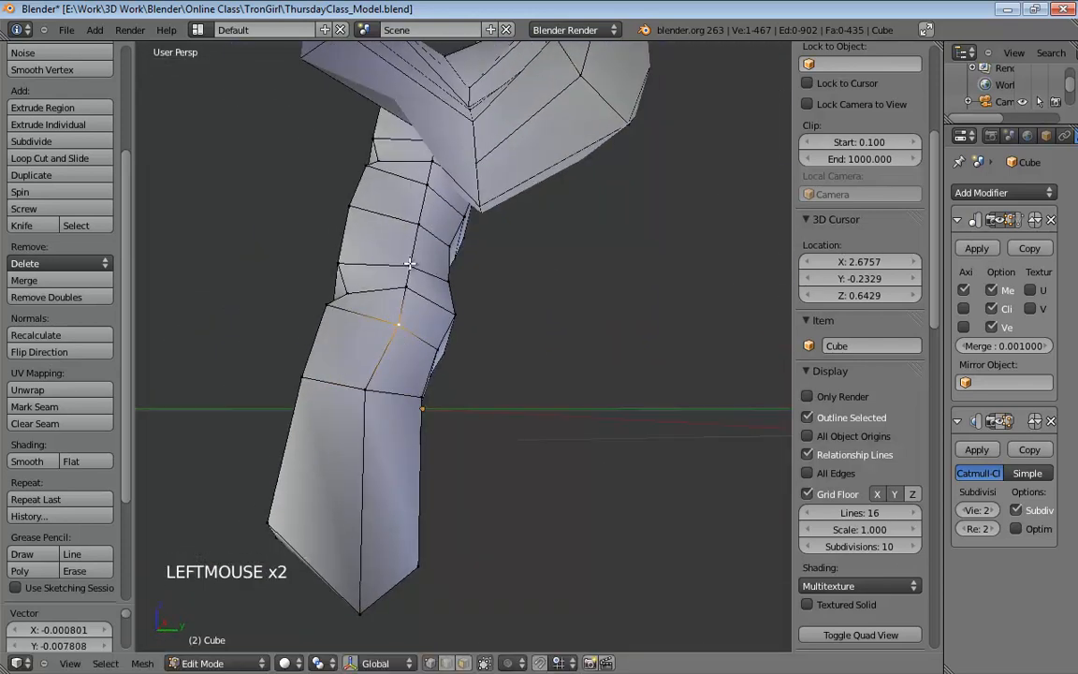
{"action": "left_click_drag", "start_coordinate": [410, 264], "coordinate": [404, 211]}
Adjust the remaining vertices of this finger's side edge line near the base knuckle to even their spacing.
{"action": "middle_click_drag", "start_coordinate": [404, 212], "coordinate": [421, 164]}
{"action": "left_click", "coordinate": [434, 174]}
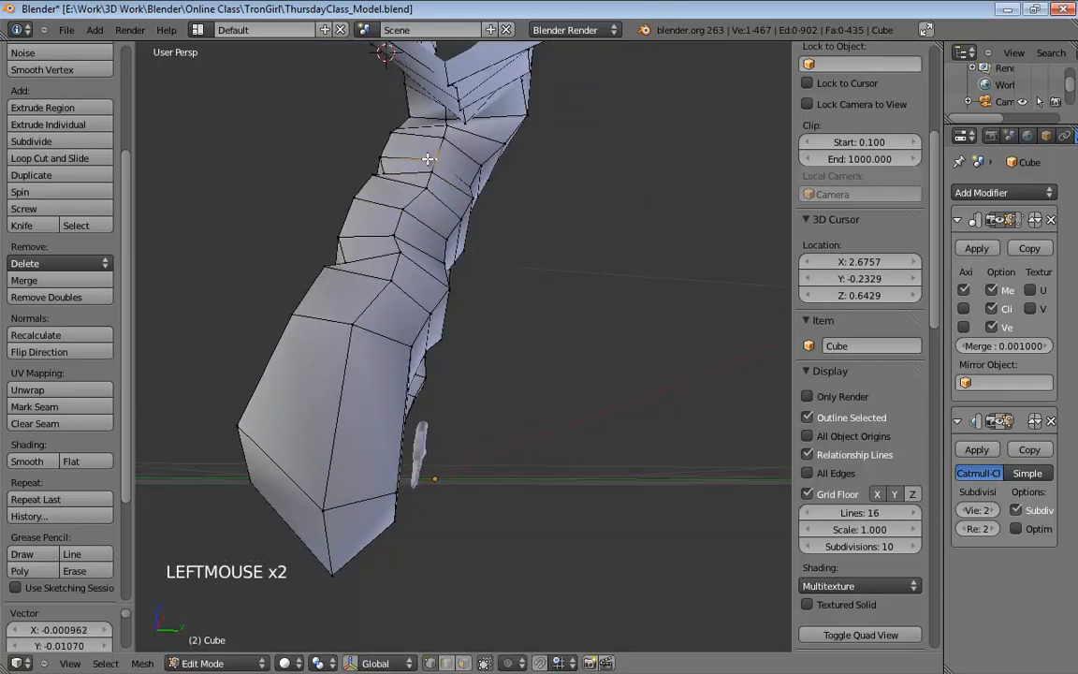
{"action": "left_click_drag", "start_coordinate": [428, 159], "coordinate": [414, 155]}
{"action": "left_click_drag", "start_coordinate": [438, 137], "coordinate": [425, 135]}
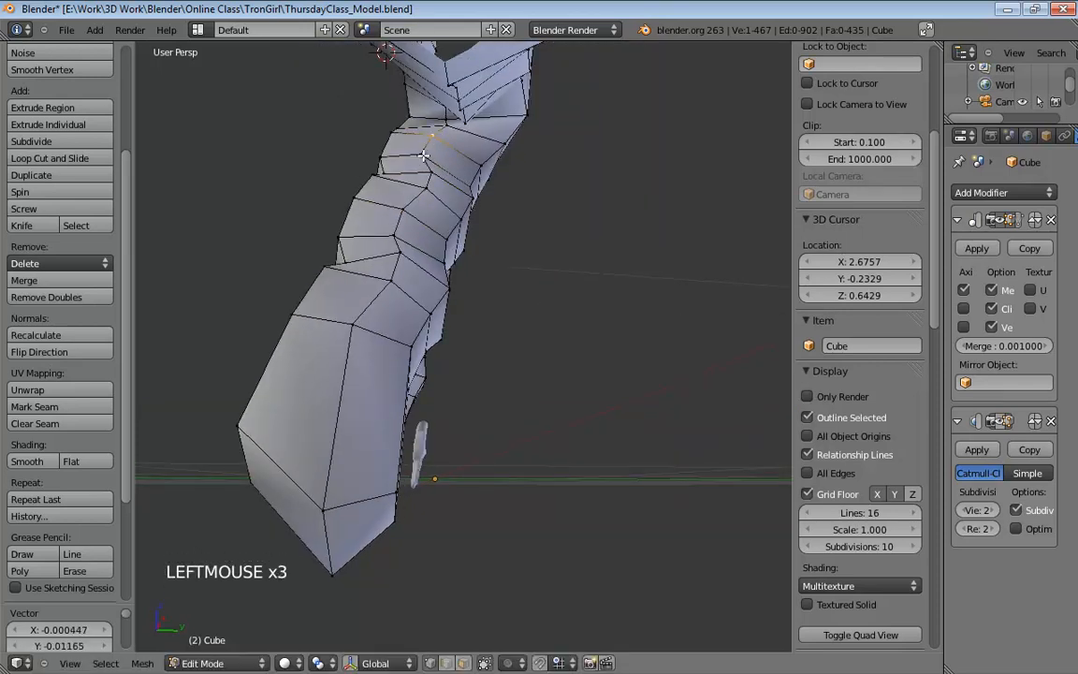
{"action": "left_click", "coordinate": [436, 137]}
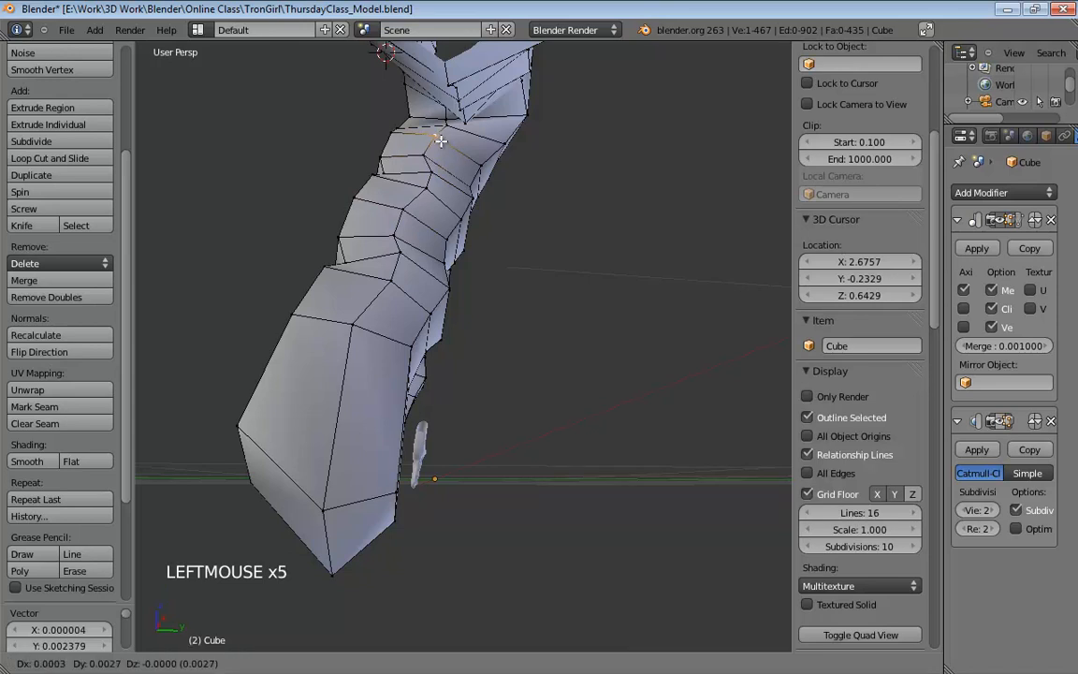
Shift the vertices along the finger's opposite side edge line, from the middle segment out to the last joint.
{"action": "middle_click_drag", "start_coordinate": [505, 229], "coordinate": [506, 159]}
{"action": "middle_click_drag", "start_coordinate": [506, 159], "coordinate": [428, 290]}
{"action": "left_click", "coordinate": [472, 308]}
{"action": "left_click_drag", "start_coordinate": [424, 323], "coordinate": [380, 345]}
{"action": "left_click", "coordinate": [345, 348]}
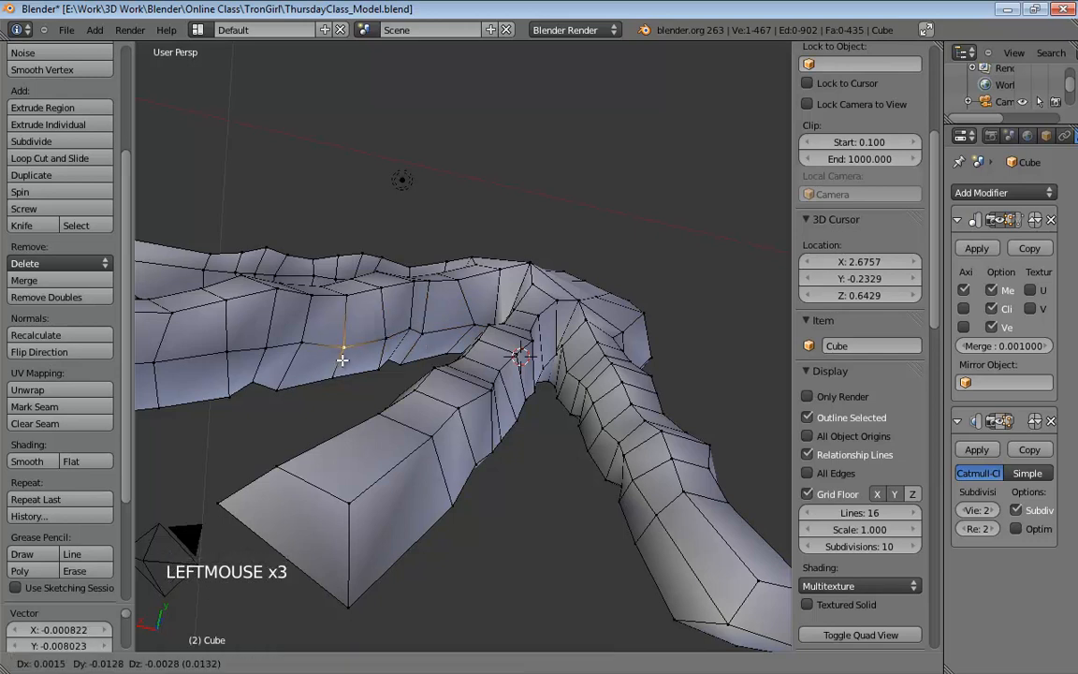
{"action": "middle_click_drag", "start_coordinate": [345, 349], "coordinate": [359, 327]}
{"action": "left_click", "coordinate": [296, 358]}
{"action": "left_click", "coordinate": [360, 329]}
{"action": "left_click", "coordinate": [307, 329]}
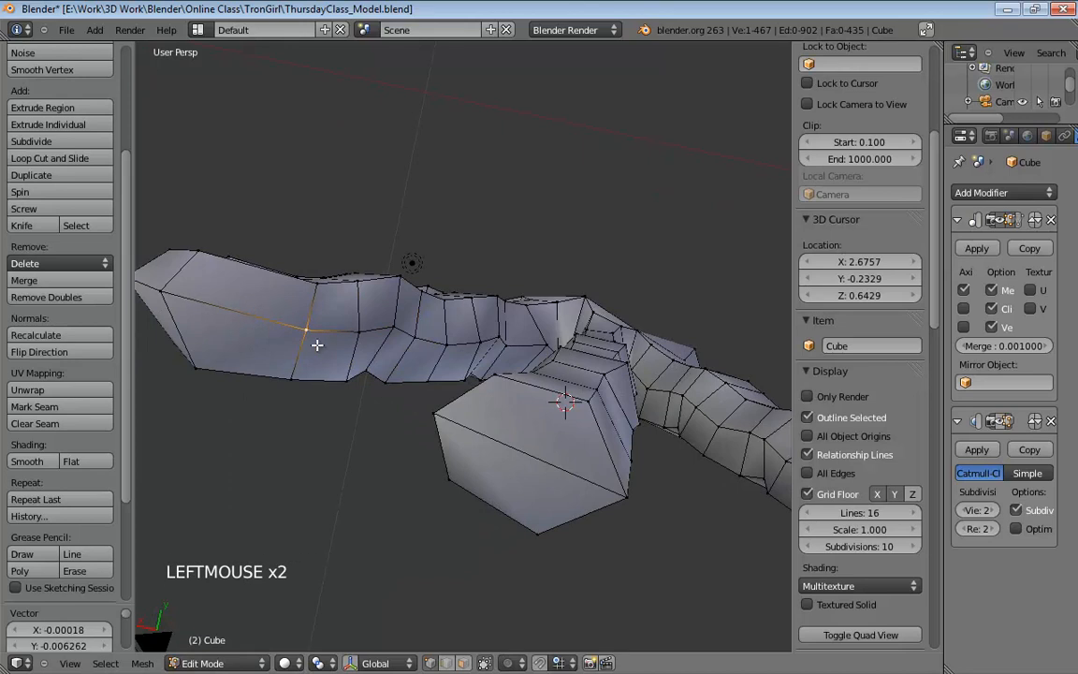
Straighten the lengthwise edge line of the next finger side by shifting its vertices one by one from the outer joint to the base.
{"action": "middle_click_drag", "start_coordinate": [354, 345], "coordinate": [440, 438]}
{"action": "left_click", "coordinate": [459, 448]}
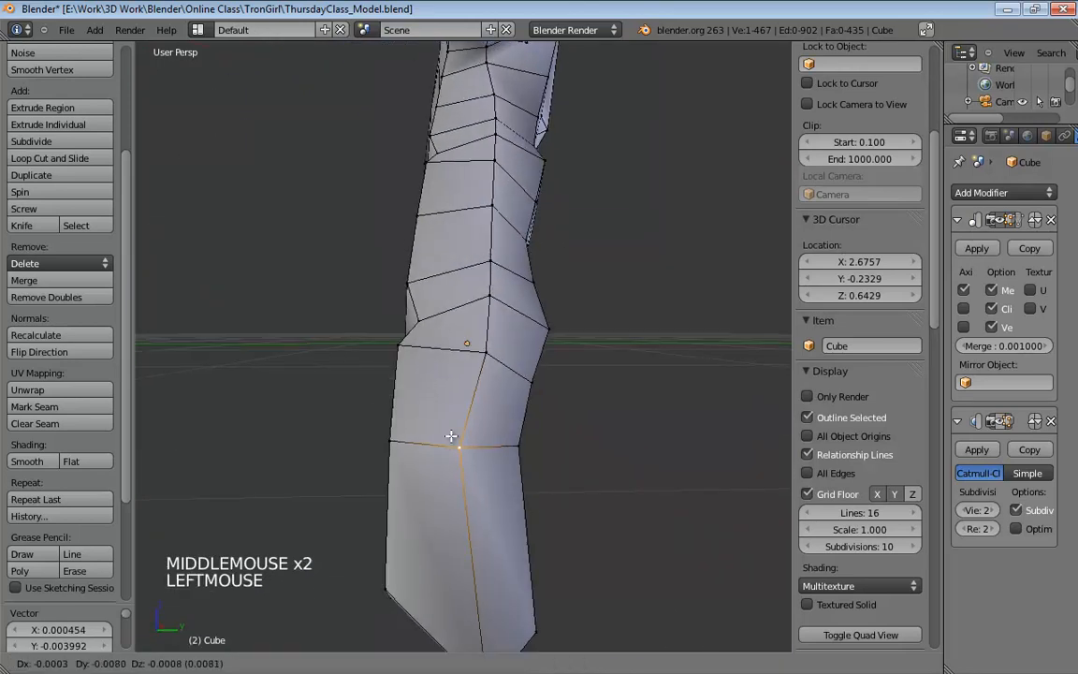
{"action": "left_click", "coordinate": [469, 354]}
{"action": "left_click", "coordinate": [468, 256]}
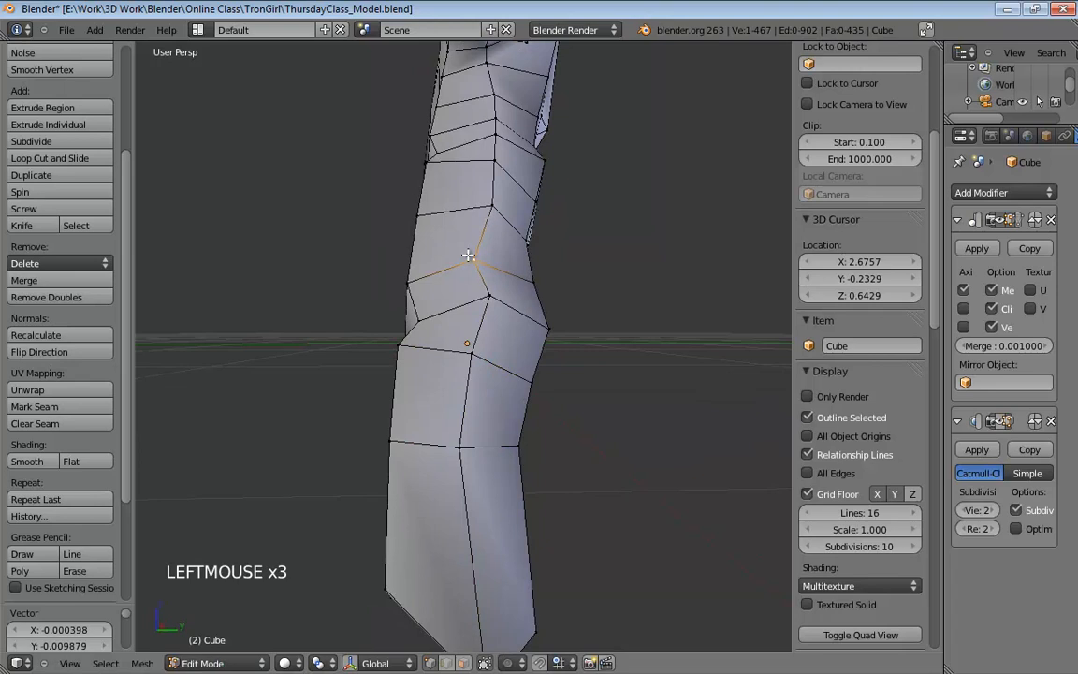
{"action": "left_click_drag", "start_coordinate": [465, 208], "coordinate": [448, 210]}
{"action": "left_click_drag", "start_coordinate": [490, 163], "coordinate": [480, 163]}
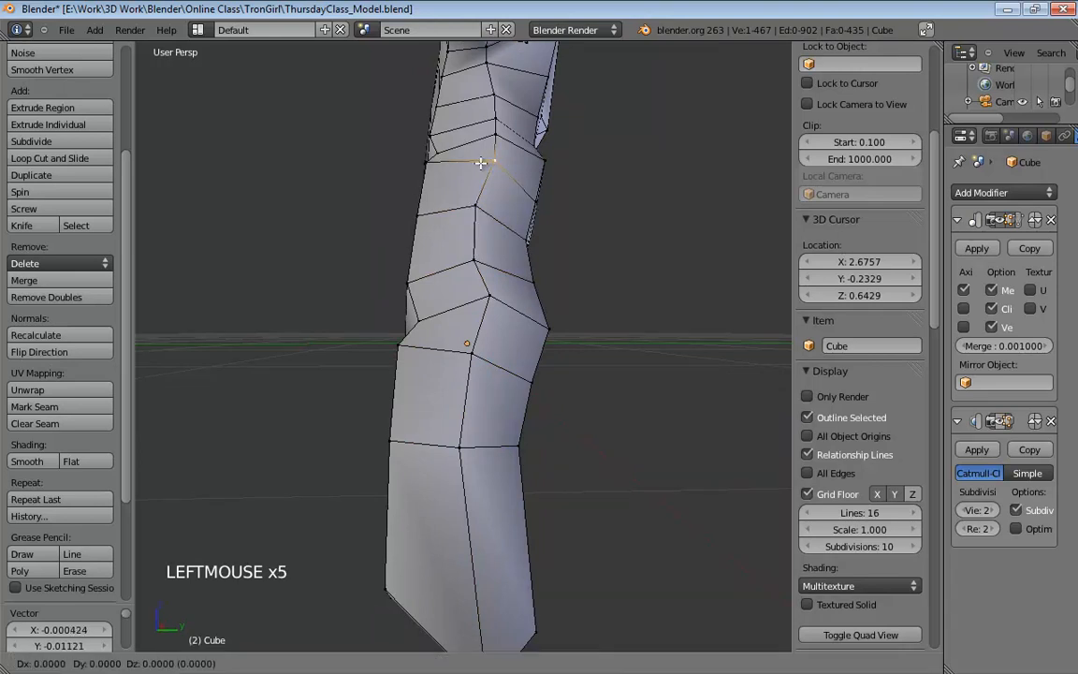
{"action": "middle_click_drag", "start_coordinate": [511, 171], "coordinate": [497, 256], "text": "shift"}
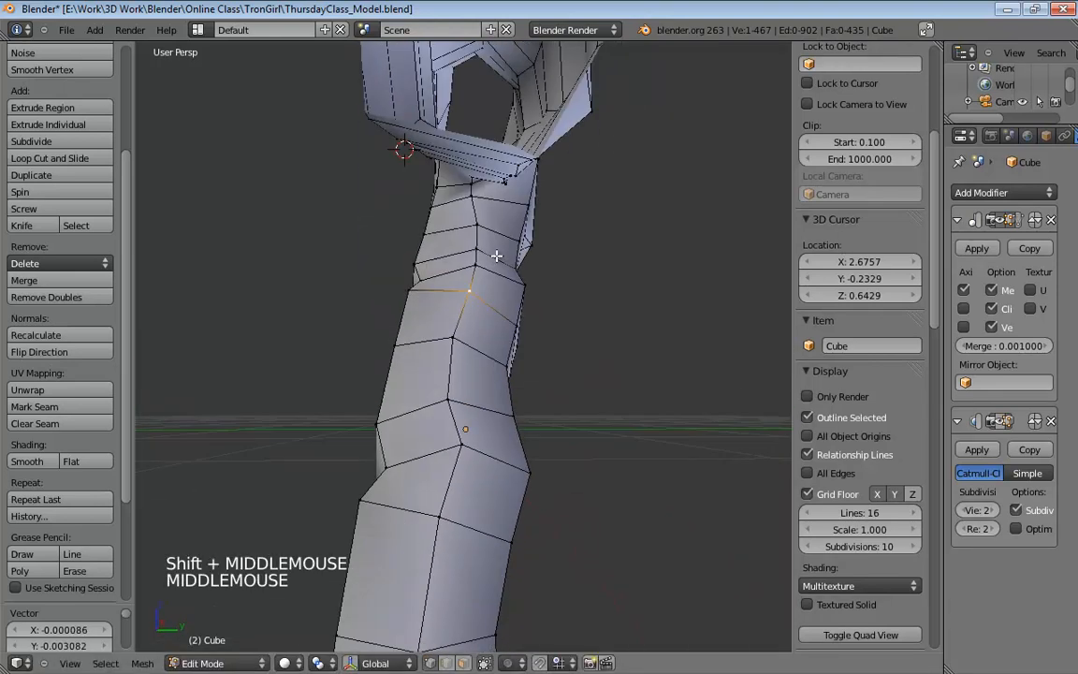
{"action": "left_click_drag", "start_coordinate": [480, 250], "coordinate": [452, 224]}
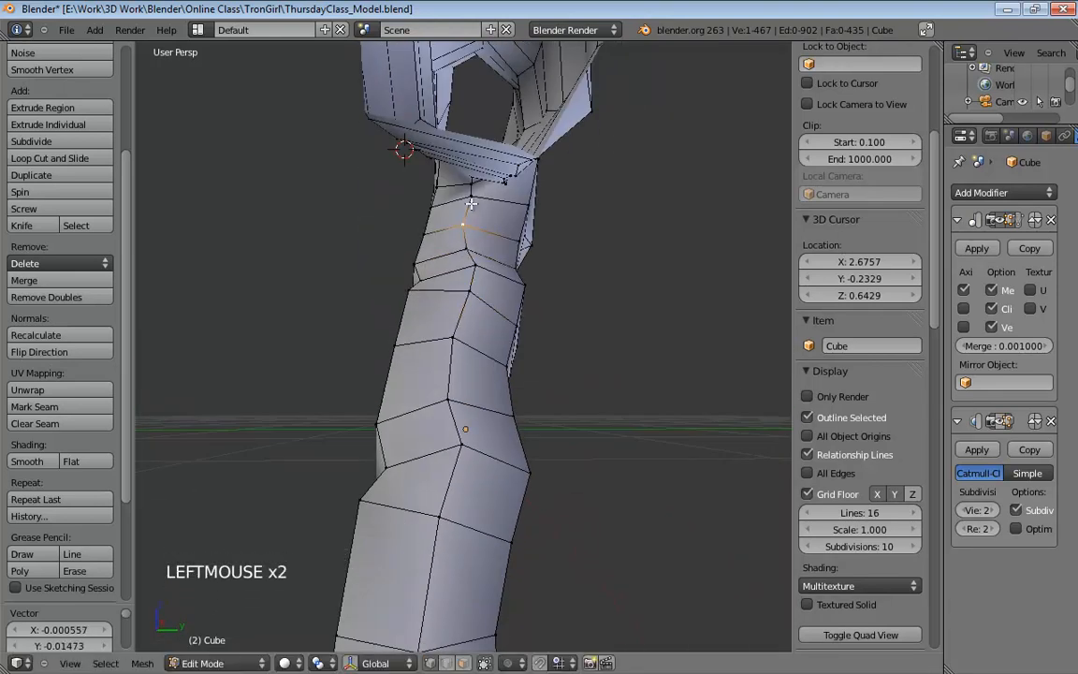
Even out the outermost finger's side edge line by moving its vertices from the base knuckle towards the tip.
{"action": "middle_click_drag", "start_coordinate": [487, 280], "coordinate": [386, 213], "text": "shift"}
{"action": "middle_click_drag", "start_coordinate": [475, 226], "coordinate": [443, 220]}
{"action": "left_click", "coordinate": [449, 234]}
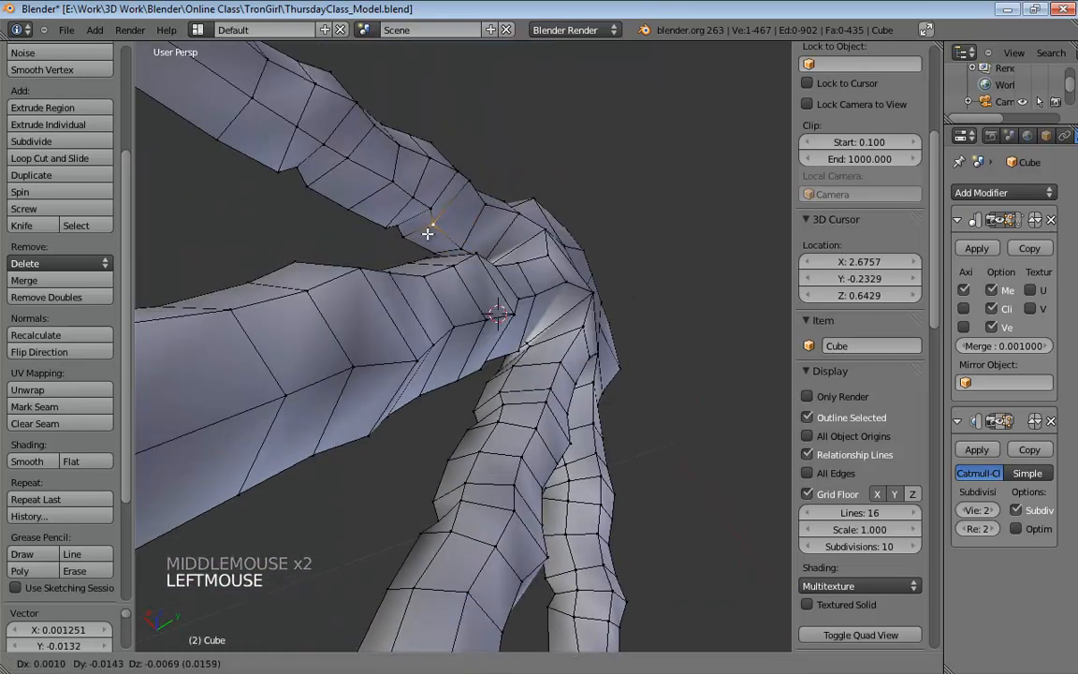
{"action": "left_click_drag", "start_coordinate": [427, 233], "coordinate": [369, 197]}
{"action": "left_click", "coordinate": [347, 161]}
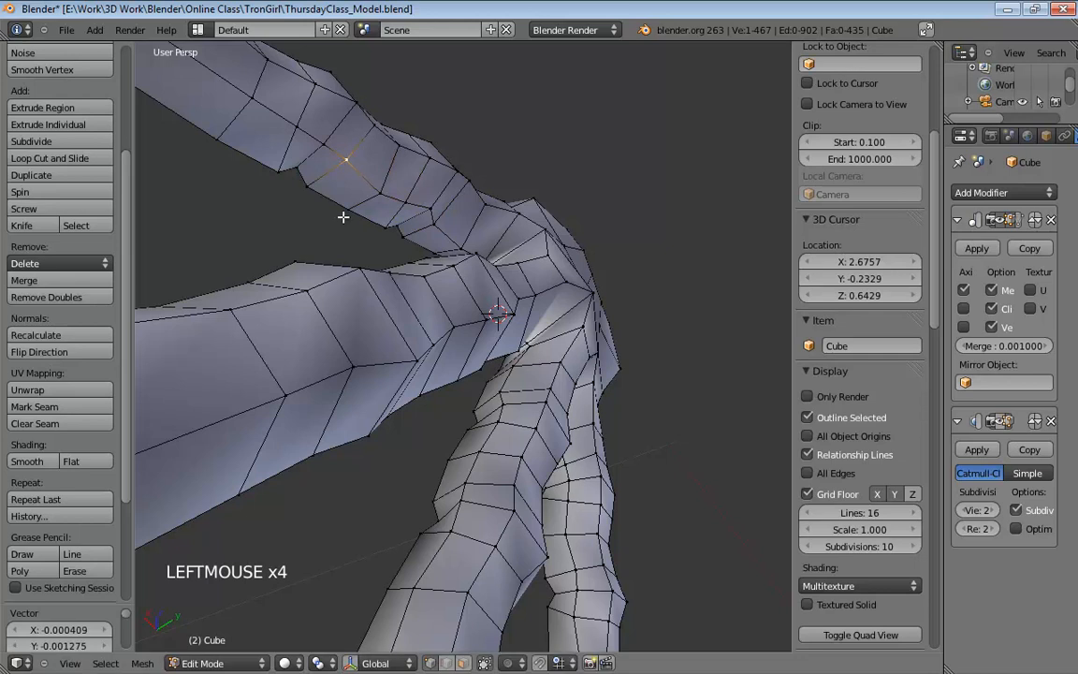
{"action": "middle_click_drag", "start_coordinate": [345, 217], "coordinate": [472, 459], "text": "shift"}
{"action": "left_click", "coordinate": [345, 266]}
{"action": "left_click", "coordinate": [308, 256]}
Shift the vertices of the finger's remaining lengthwise edge line from the tip segment up to the base segment.
{"action": "scroll", "coordinate": [403, 374], "scroll_direction": "down", "scroll_amount": 2}
{"action": "left_click", "coordinate": [462, 451]}
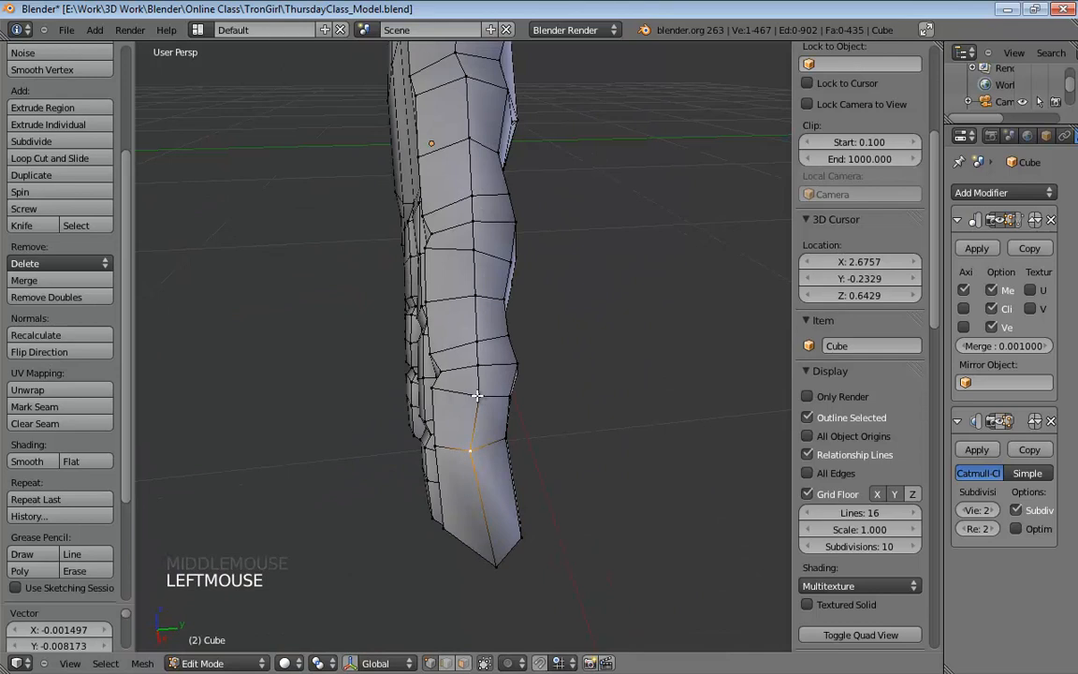
{"action": "left_click_drag", "start_coordinate": [464, 394], "coordinate": [464, 394]}
{"action": "left_click_drag", "start_coordinate": [476, 340], "coordinate": [458, 297]}
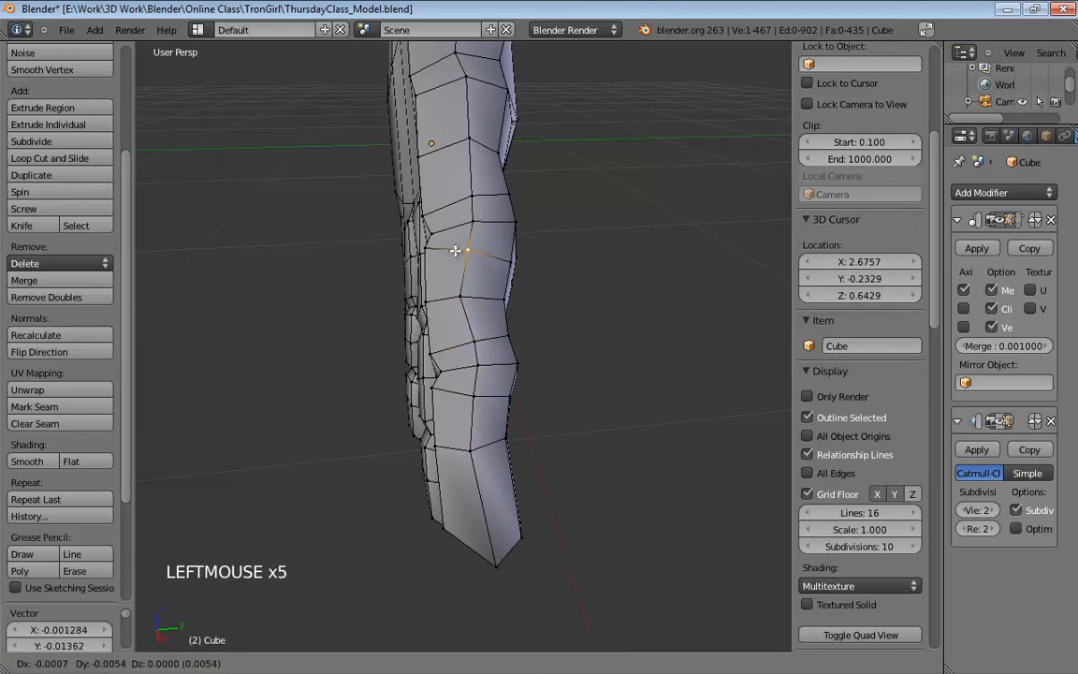
{"action": "middle_click_drag", "start_coordinate": [455, 251], "coordinate": [473, 343], "text": "shift"}
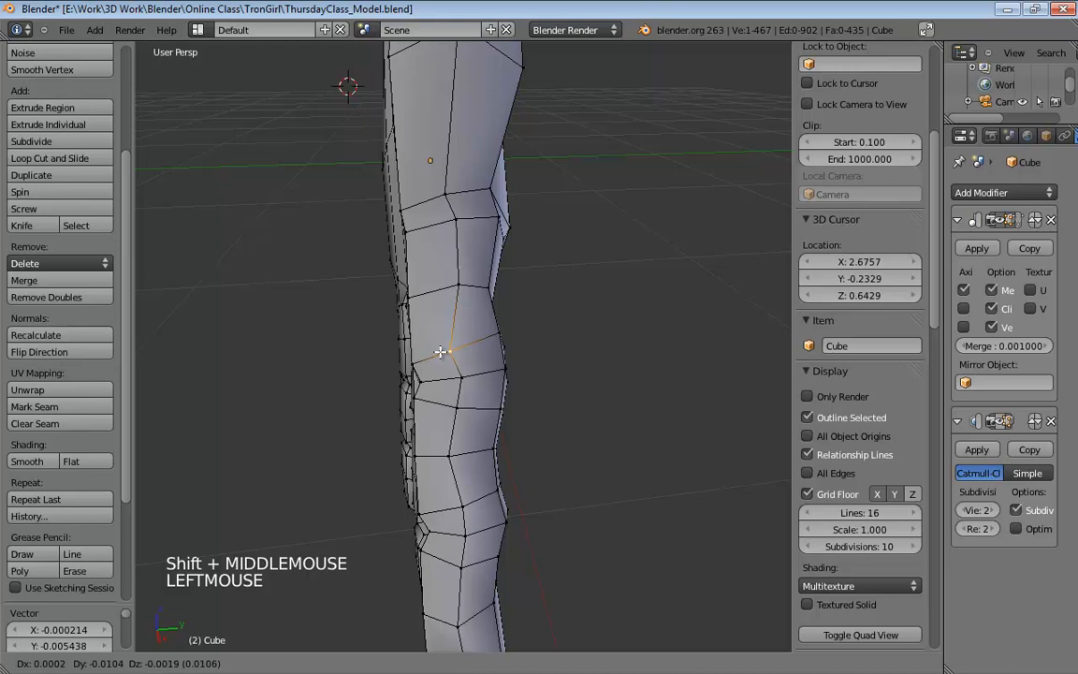
{"action": "left_click_drag", "start_coordinate": [448, 286], "coordinate": [431, 288]}
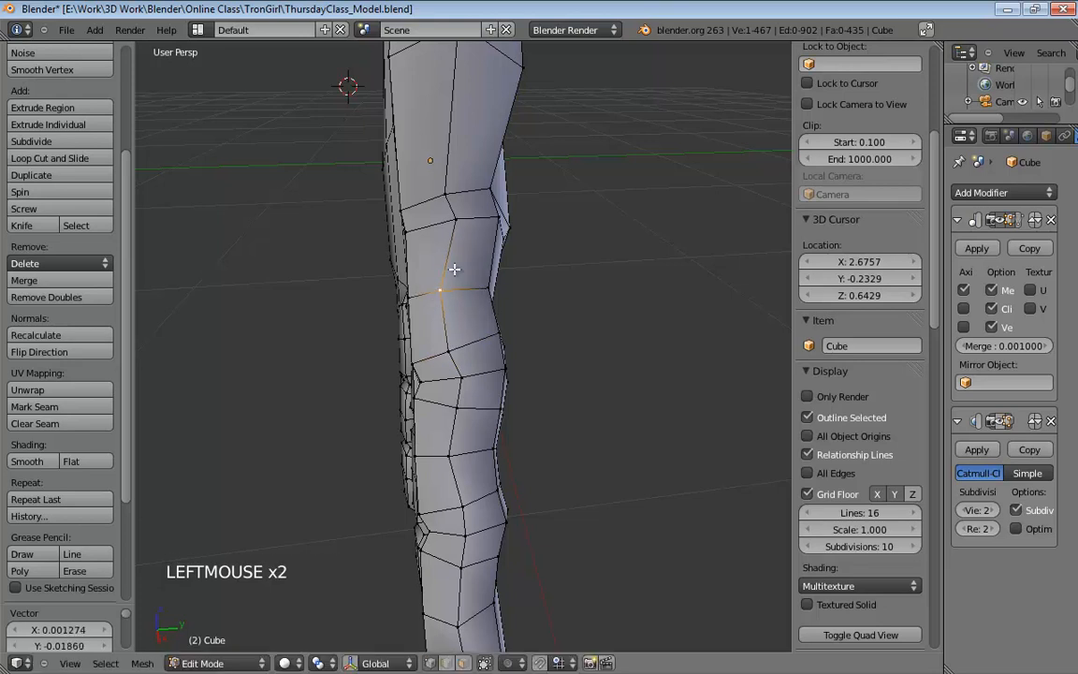
Show the Subdivision Surface modifier in the viewport and inspect the smoothed hand in Object Mode, especially between the fingers.
{"action": "middle_click_drag", "start_coordinate": [436, 290], "coordinate": [524, 366], "text": "shift"}
{"action": "scroll", "coordinate": [464, 310], "scroll_direction": "down", "scroll_amount": 2}
{"action": "scroll", "coordinate": [513, 281], "scroll_direction": "down", "scroll_amount": 1}
{"action": "left_click", "coordinate": [997, 423]}
{"action": "key", "text": "Tab"}
{"action": "scroll", "coordinate": [529, 403], "scroll_direction": "up", "scroll_amount": 3}
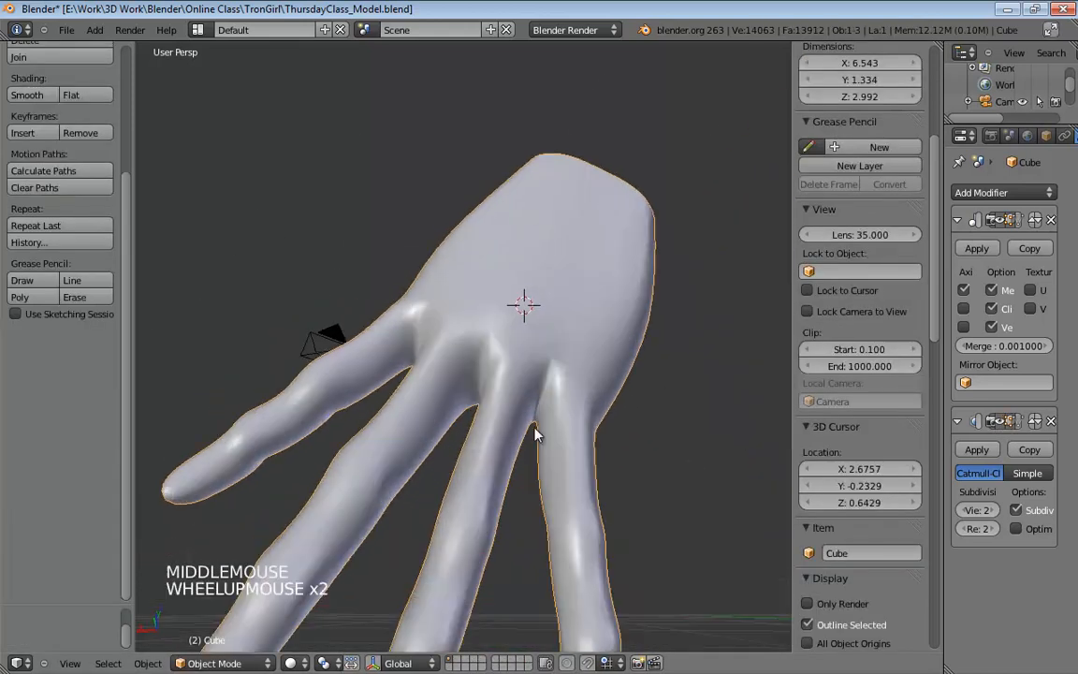
{"action": "middle_click_drag", "start_coordinate": [535, 433], "coordinate": [524, 380]}
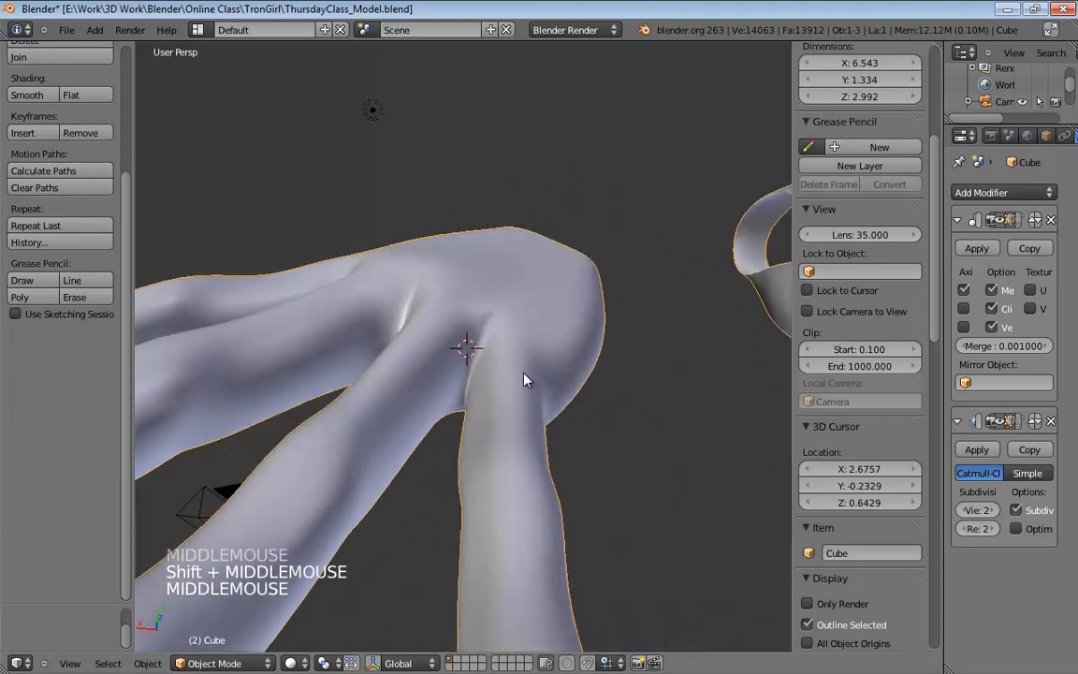
Hide the subdivision preview, return to Edit Mode and move the webbing vertices between the ring and little fingers to smooth the gap.
{"action": "left_click", "coordinate": [1003, 426]}
{"action": "key", "text": "Tab"}
{"action": "middle_click_drag", "start_coordinate": [442, 300], "coordinate": [462, 394]}
{"action": "scroll", "coordinate": [510, 393], "scroll_direction": "up", "scroll_amount": 3}
{"action": "left_click_drag", "start_coordinate": [462, 393], "coordinate": [425, 403]}
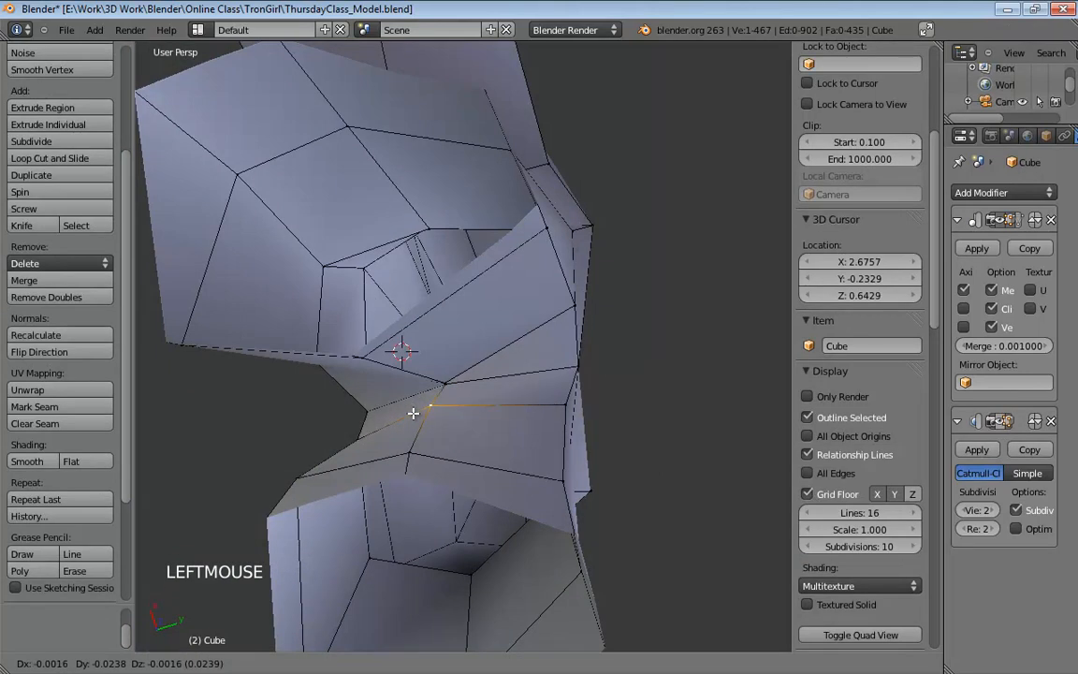
{"action": "middle_click_drag", "start_coordinate": [492, 361], "coordinate": [456, 504]}
{"action": "left_click_drag", "start_coordinate": [448, 484], "coordinate": [469, 493]}
{"action": "middle_click_drag", "start_coordinate": [469, 493], "coordinate": [534, 330]}
{"action": "left_click", "coordinate": [409, 339]}
{"action": "left_click", "coordinate": [445, 345]}
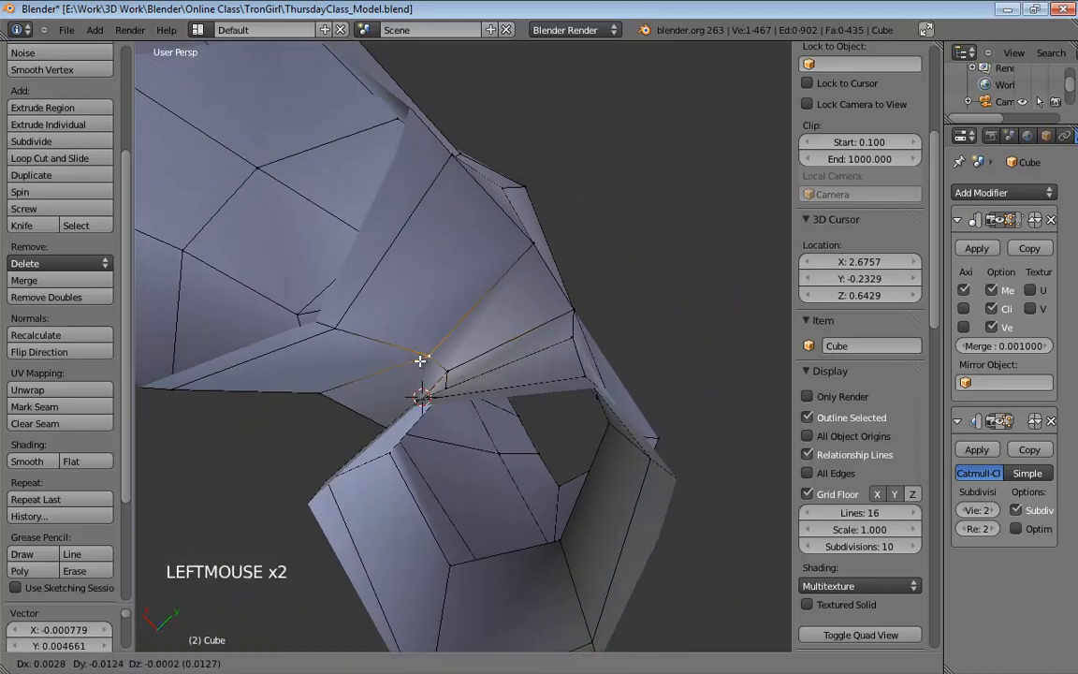
Show the subdivision smoothing again and check the whole hand in Object Mode.
{"action": "middle_click_drag", "start_coordinate": [578, 368], "coordinate": [536, 428]}
{"action": "scroll", "coordinate": [501, 414], "scroll_direction": "down", "scroll_amount": 2}
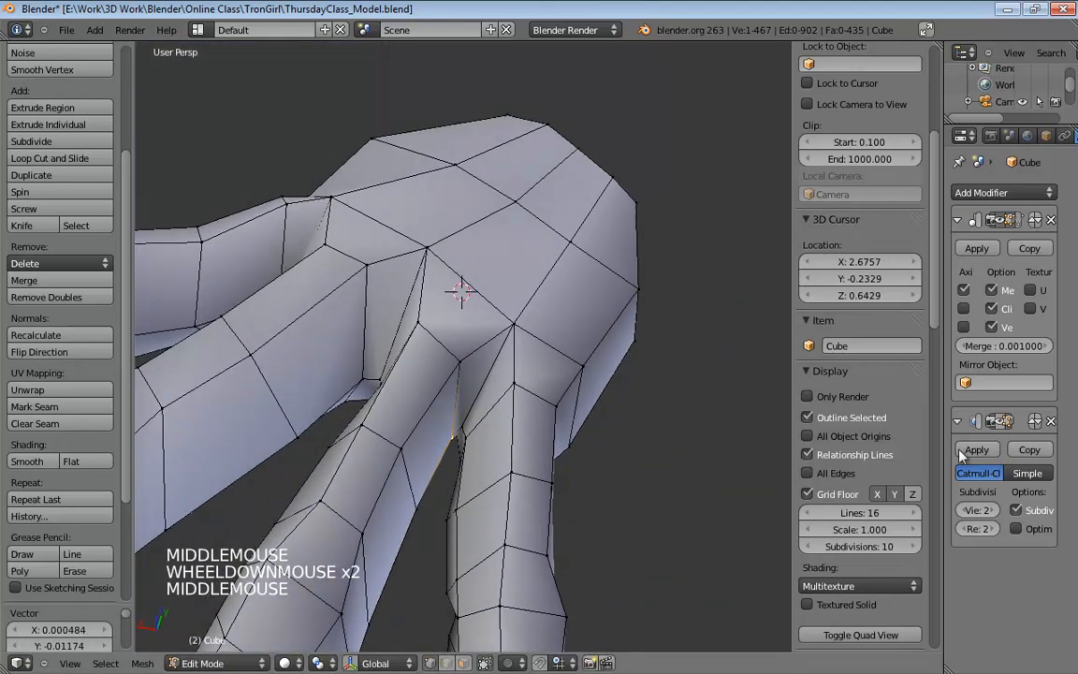
{"action": "left_click", "coordinate": [999, 423]}
{"action": "key", "text": "Tab"}
{"action": "middle_click_drag", "start_coordinate": [537, 373], "coordinate": [530, 435]}
{"action": "scroll", "coordinate": [505, 412], "scroll_direction": "down", "scroll_amount": 3}
{"action": "middle_click_drag", "start_coordinate": [456, 361], "coordinate": [475, 329]}
Return to Edit Mode and move the vertex on the thumb-side edge of the back of the hand to refine the palm's contour.
{"action": "key", "text": "Tab"}
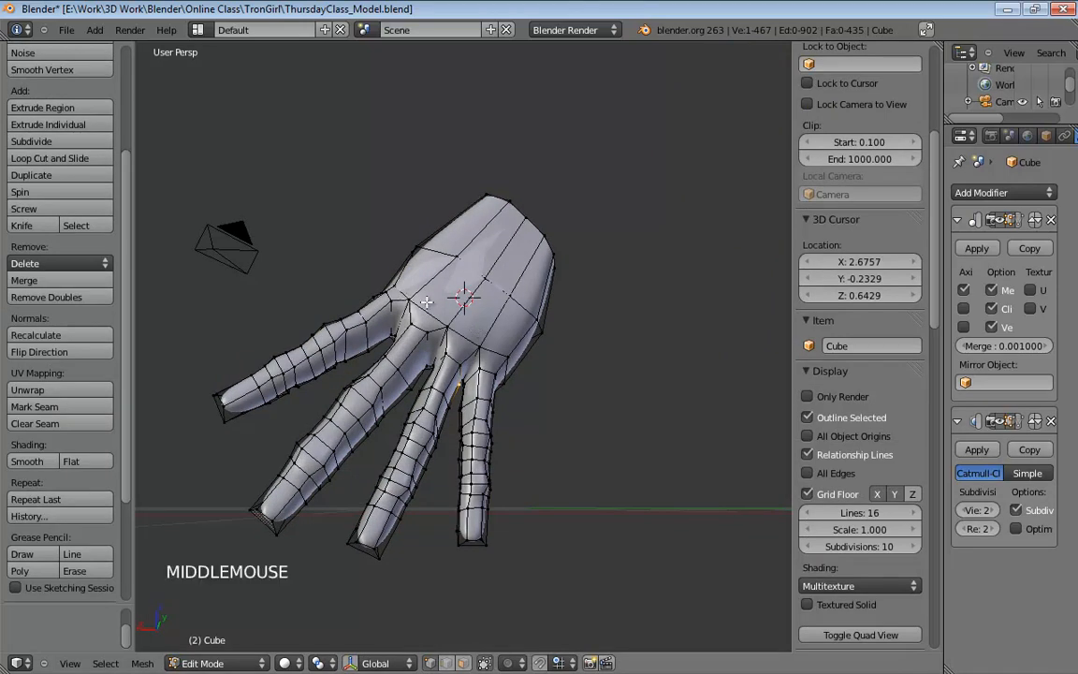
{"action": "middle_click_drag", "start_coordinate": [426, 301], "coordinate": [447, 358]}
{"action": "scroll", "coordinate": [429, 323], "scroll_direction": "up", "scroll_amount": 4}
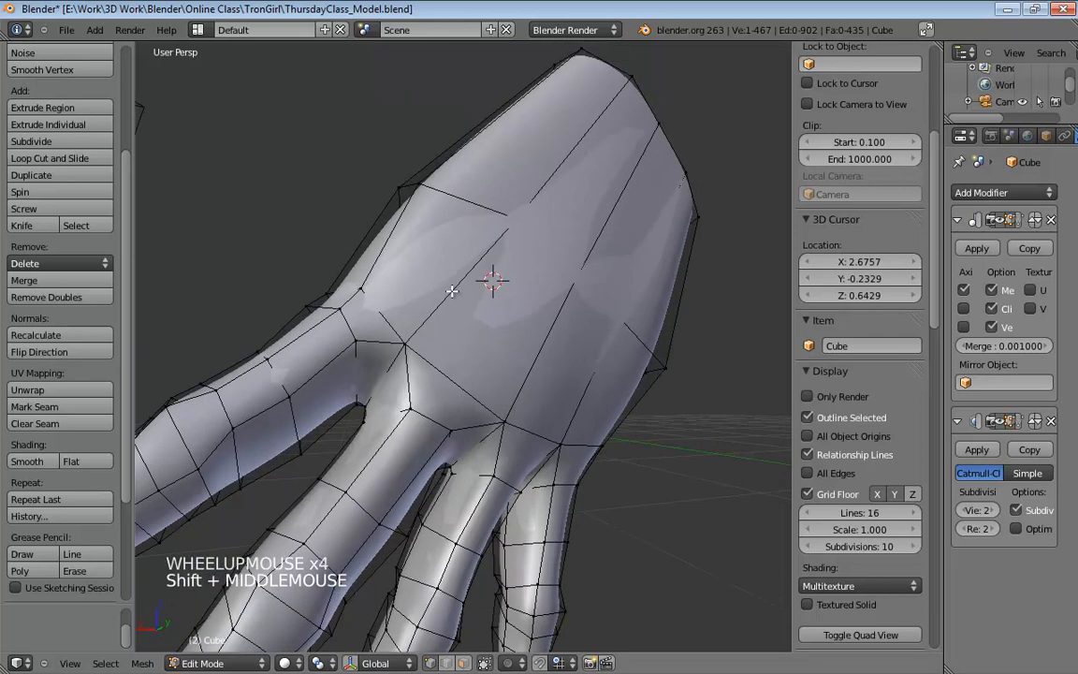
{"action": "middle_click_drag", "start_coordinate": [452, 291], "coordinate": [462, 275]}
{"action": "left_click_drag", "start_coordinate": [429, 207], "coordinate": [435, 201]}
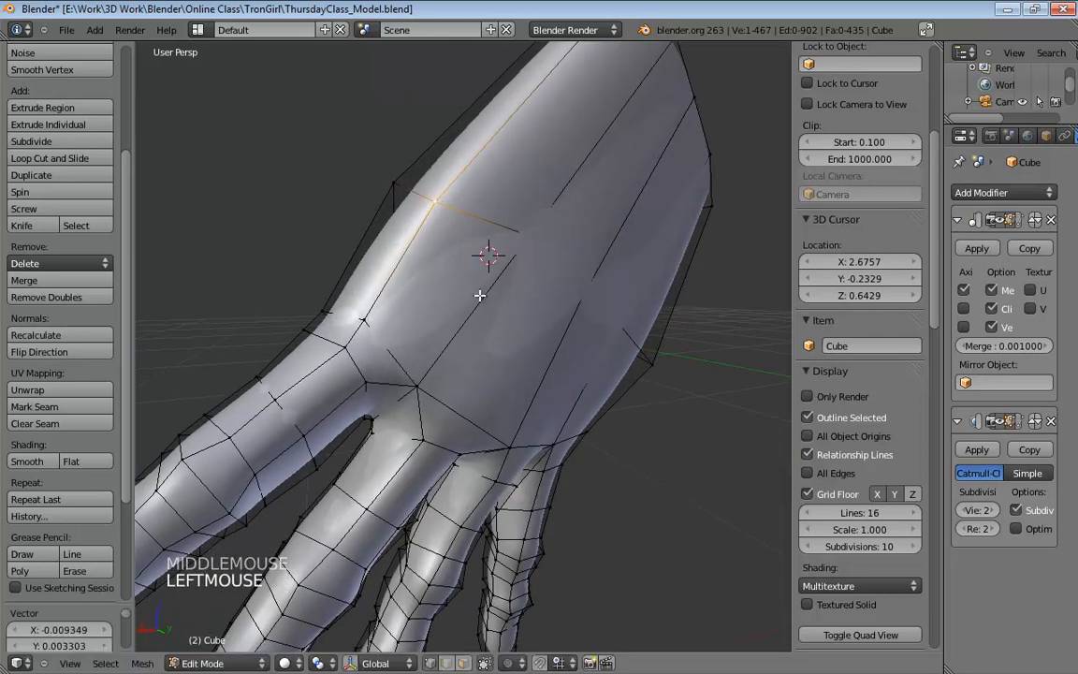
{"action": "middle_click_drag", "start_coordinate": [479, 296], "coordinate": [427, 265]}
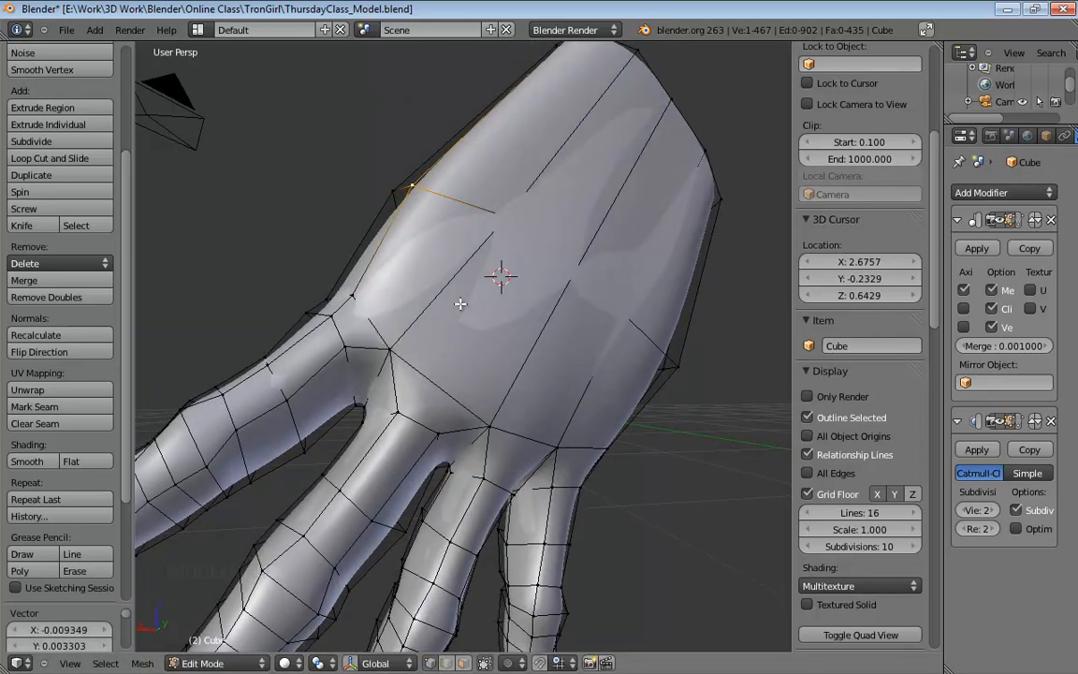
{"action": "middle_click_drag", "start_coordinate": [630, 182], "coordinate": [576, 146]}
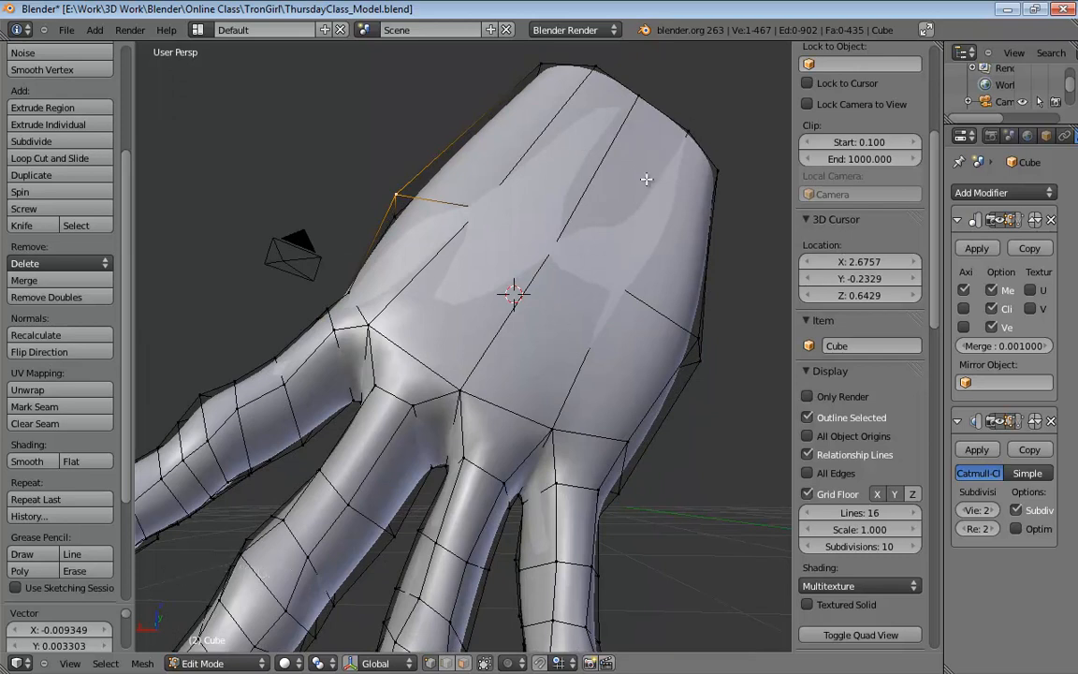
Switch to the front orthographic view and frame the palm over the reference sketch beside the thumb.
{"action": "middle_click_drag", "start_coordinate": [587, 266], "coordinate": [573, 327]}
{"action": "key", "text": "KP_1"}
{"action": "key", "text": "KP_5"}
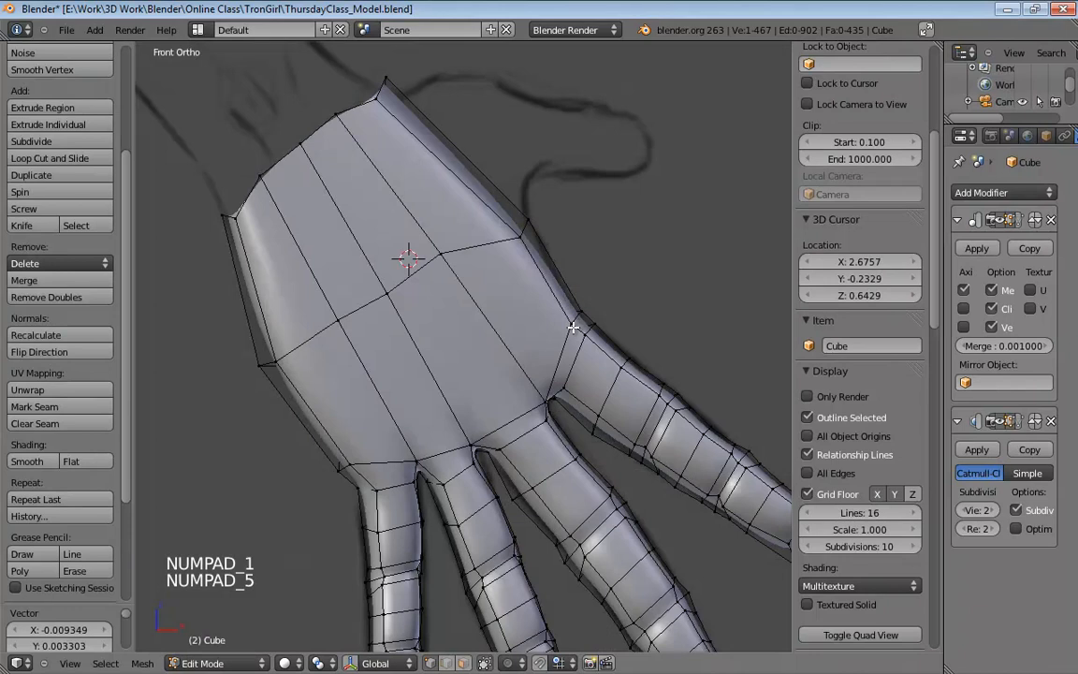
{"action": "middle_click_drag", "start_coordinate": [569, 352], "coordinate": [561, 313], "text": "shift"}
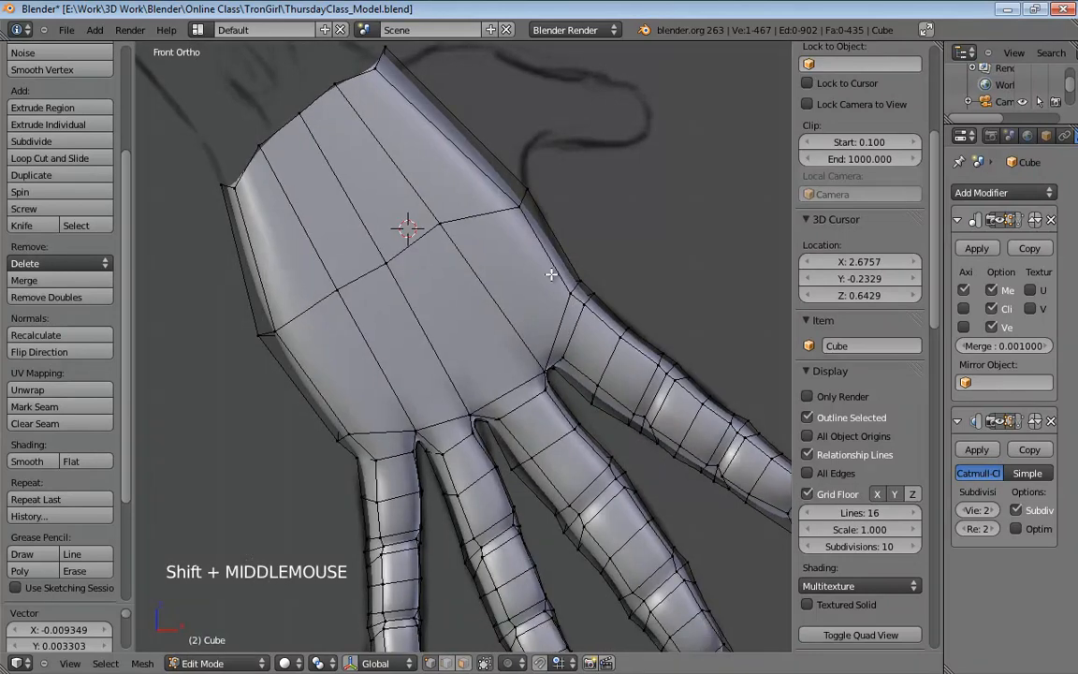
Cut a new edge loop across the palm between the mid-palm loop and the finger bases, slid slightly toward the fingers.
{"action": "key", "text": "z"}
{"action": "left_click", "coordinate": [1001, 422]}
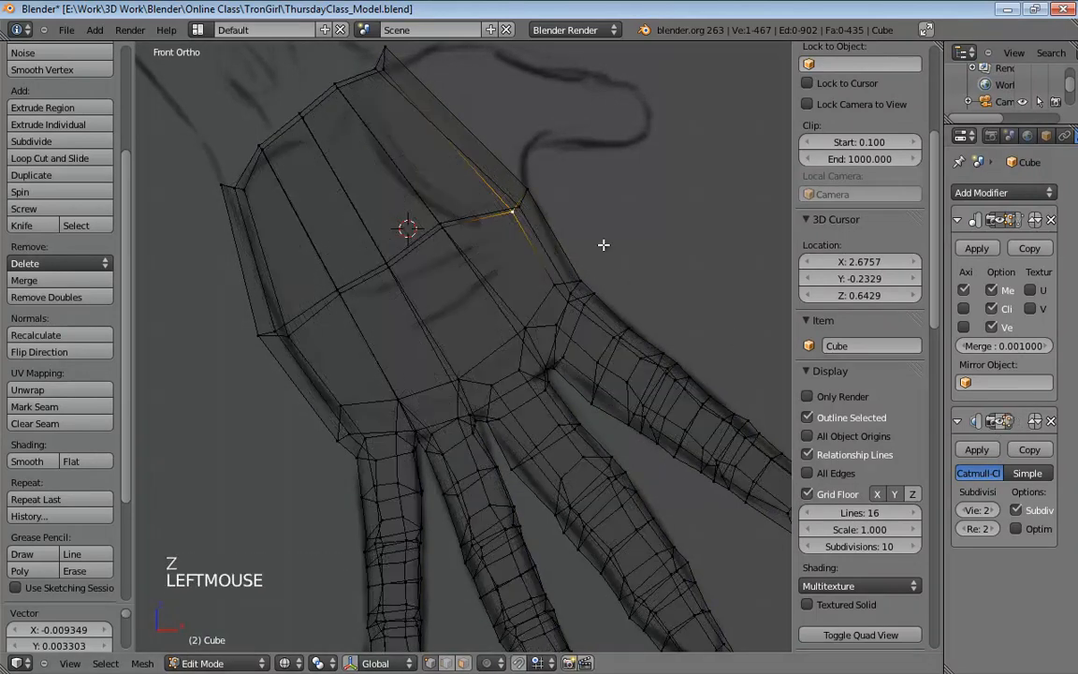
{"action": "key", "text": "ctrl+r"}
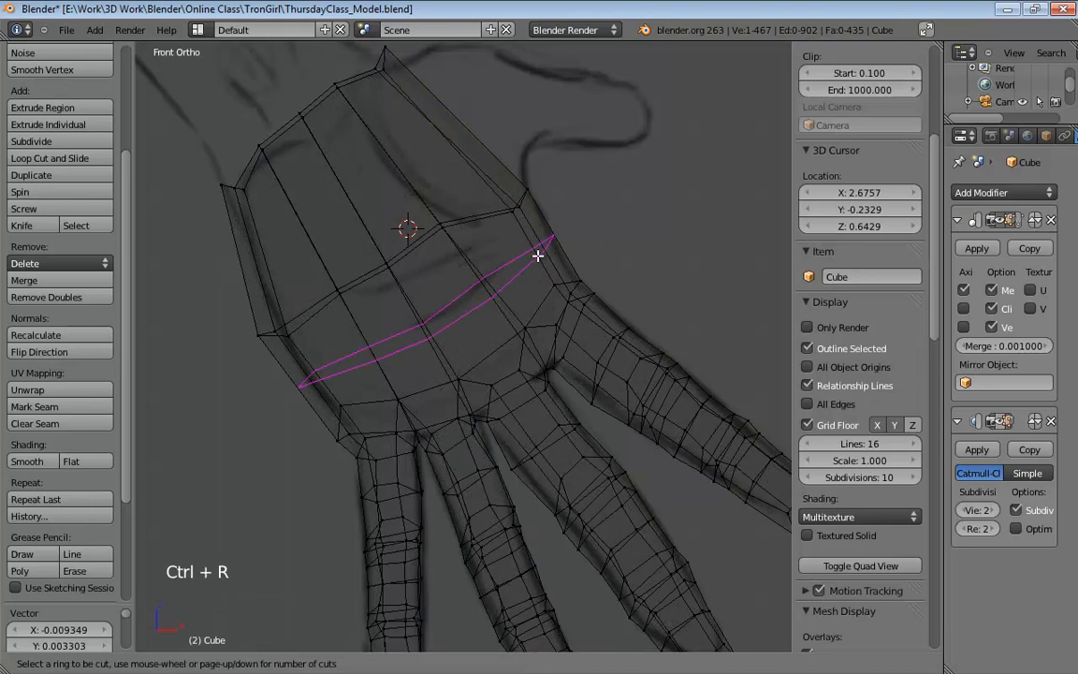
{"action": "left_click", "coordinate": [538, 255]}
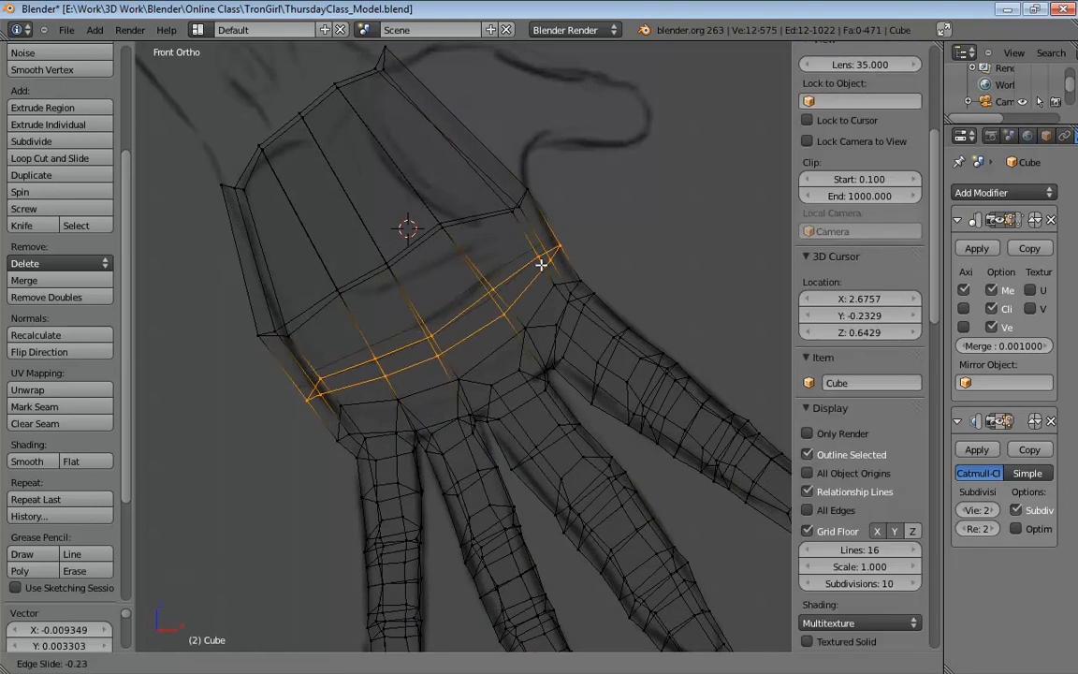
{"action": "left_click", "coordinate": [541, 261]}
Select the new loop's vertices on the front side of the hand and move them outward to thicken the palm below the fingers.
{"action": "mouse_move", "coordinate": [648, 279]}
{"action": "middle_mouse_down"}
{"action": "mouse_move", "coordinate": [682, 241]}
{"action": "mouse_move", "coordinate": [426, 259]}
{"action": "mouse_move", "coordinate": [498, 306]}
{"action": "mouse_move", "coordinate": [599, 266]}
{"action": "mouse_move", "coordinate": [496, 264]}
{"action": "middle_mouse_up"}
{"action": "key", "text": "z"}
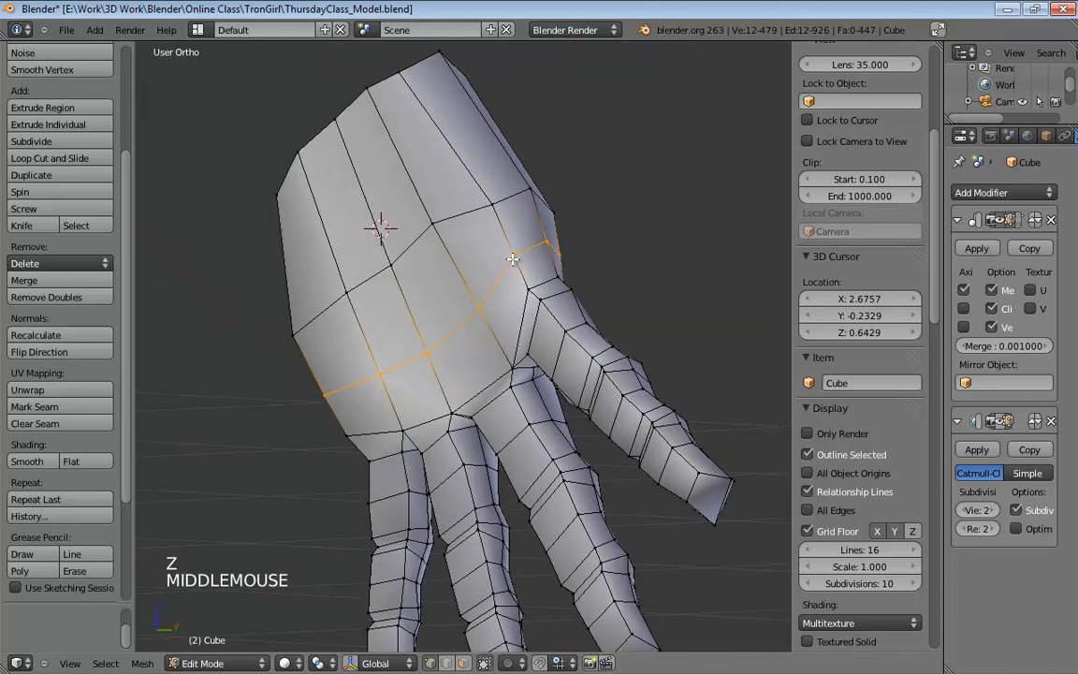
{"action": "left_click", "coordinate": [502, 280]}
{"action": "left_click", "coordinate": [478, 313], "text": "shift"}
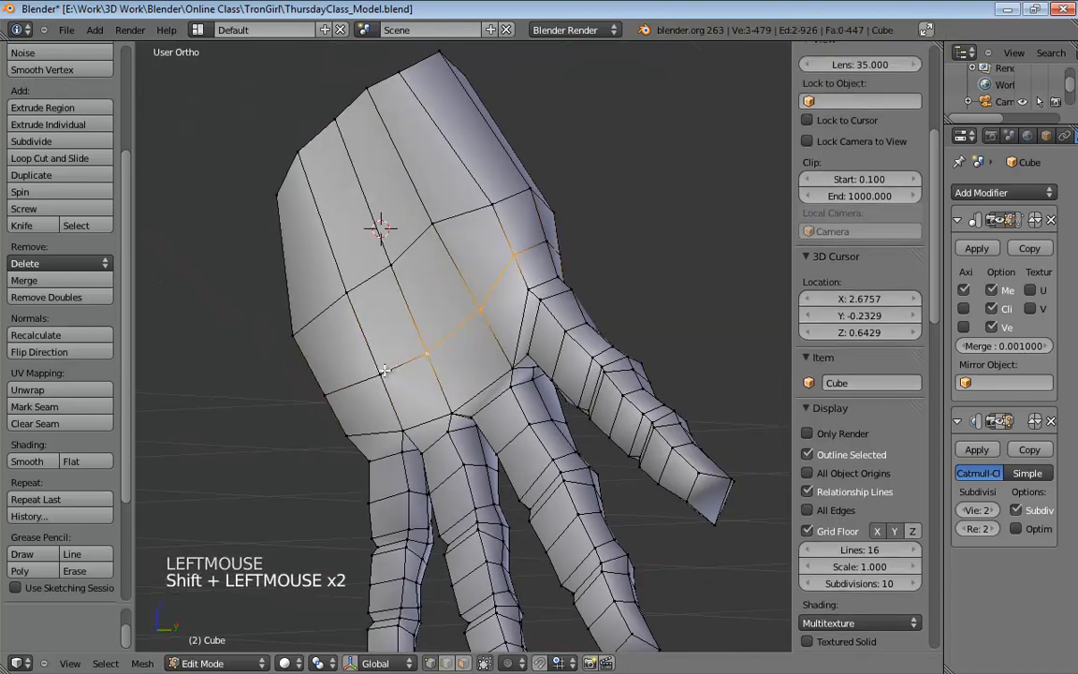
{"action": "middle_click_drag", "start_coordinate": [579, 291], "coordinate": [488, 354]}
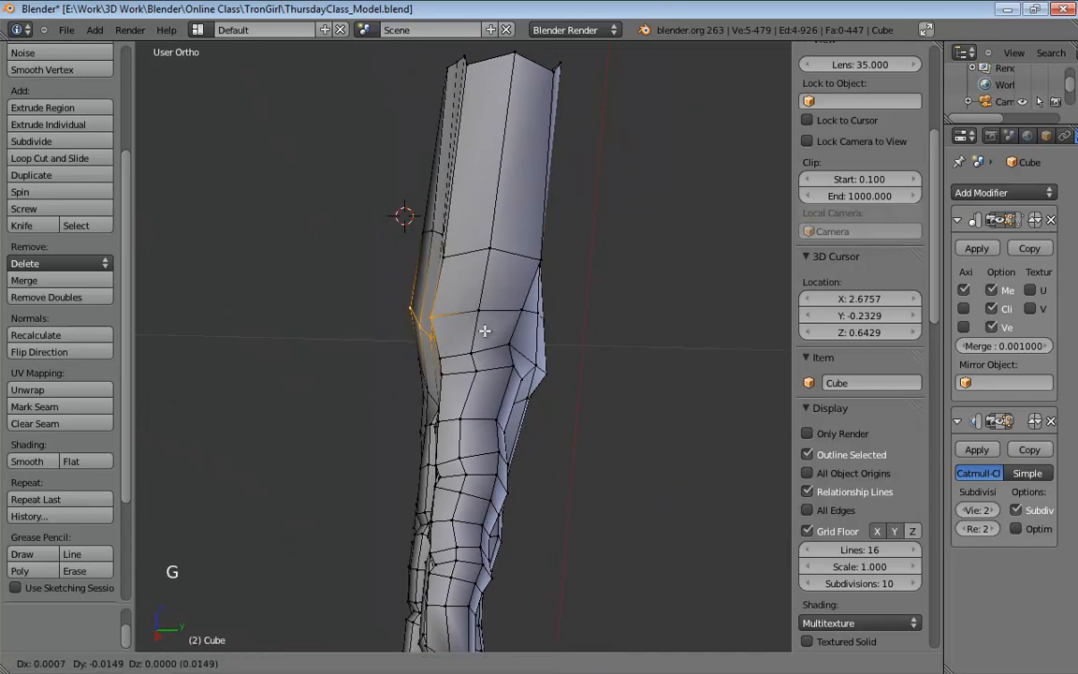
{"action": "left_click", "coordinate": [483, 331]}
Adjust the loop vertices along the thumb-side edge of the palm to round the hand's side profile.
{"action": "middle_click_drag", "start_coordinate": [481, 330], "coordinate": [237, 240]}
{"action": "left_click_drag", "start_coordinate": [428, 200], "coordinate": [440, 183]}
{"action": "middle_click_drag", "start_coordinate": [440, 183], "coordinate": [447, 217], "text": "shift"}
{"action": "left_click", "coordinate": [434, 268]}
{"action": "left_click", "coordinate": [384, 262]}
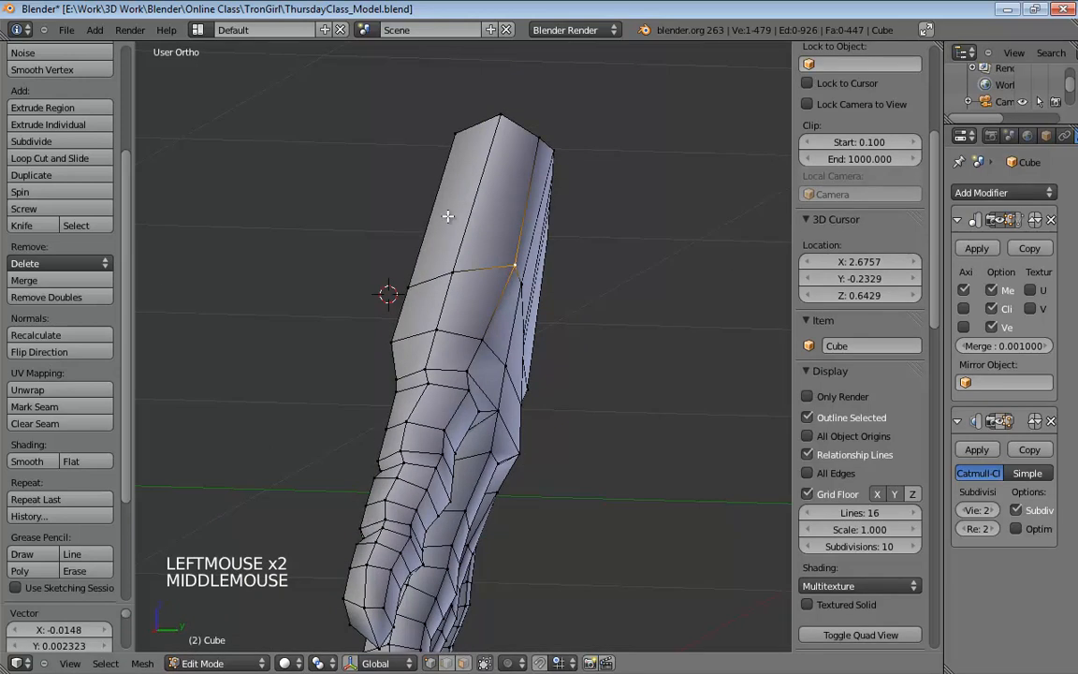
Move the new loop's vertices across the back of the hand toward the wrist, one after another.
{"action": "middle_click_drag", "start_coordinate": [605, 275], "coordinate": [448, 290], "text": "shift"}
{"action": "left_click_drag", "start_coordinate": [417, 282], "coordinate": [417, 276]}
{"action": "left_click_drag", "start_coordinate": [457, 333], "coordinate": [478, 305]}
{"action": "left_click_drag", "start_coordinate": [506, 360], "coordinate": [521, 334]}
{"action": "left_click_drag", "start_coordinate": [554, 398], "coordinate": [569, 359]}
Reposition the new loop's vertices behind the index and middle fingers to even the spacing on the back of the hand.
{"action": "middle_click_drag", "start_coordinate": [526, 370], "coordinate": [493, 354], "text": "shift"}
{"action": "middle_click_drag", "start_coordinate": [401, 380], "coordinate": [402, 424]}
{"action": "left_click", "coordinate": [330, 342]}
{"action": "left_click", "coordinate": [382, 368]}
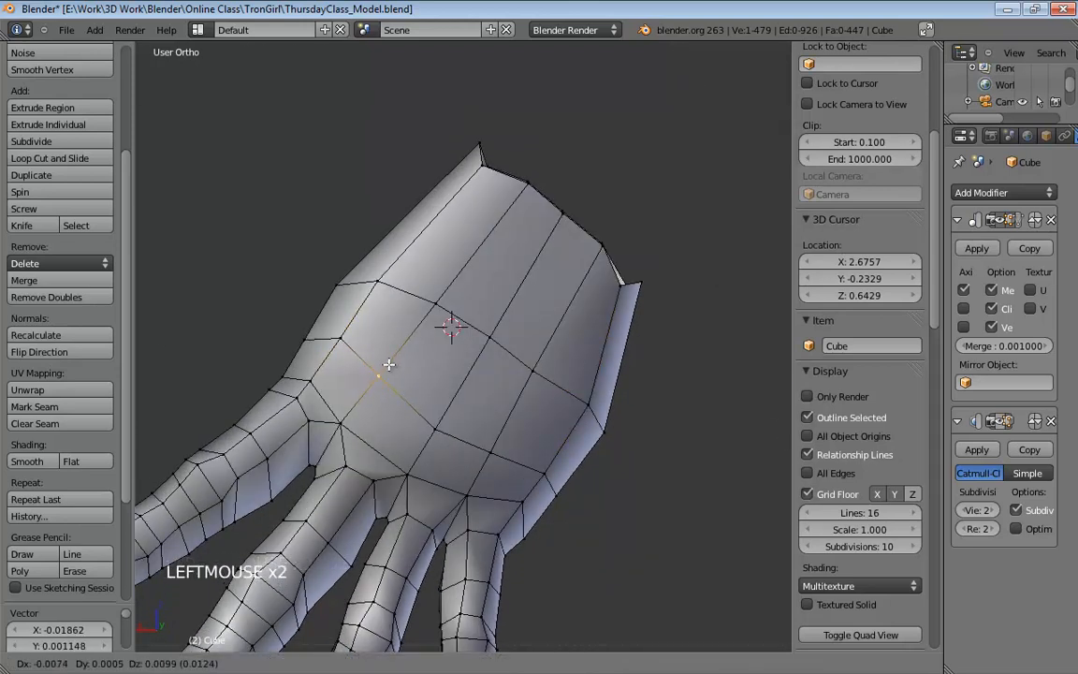
{"action": "left_click", "coordinate": [445, 412]}
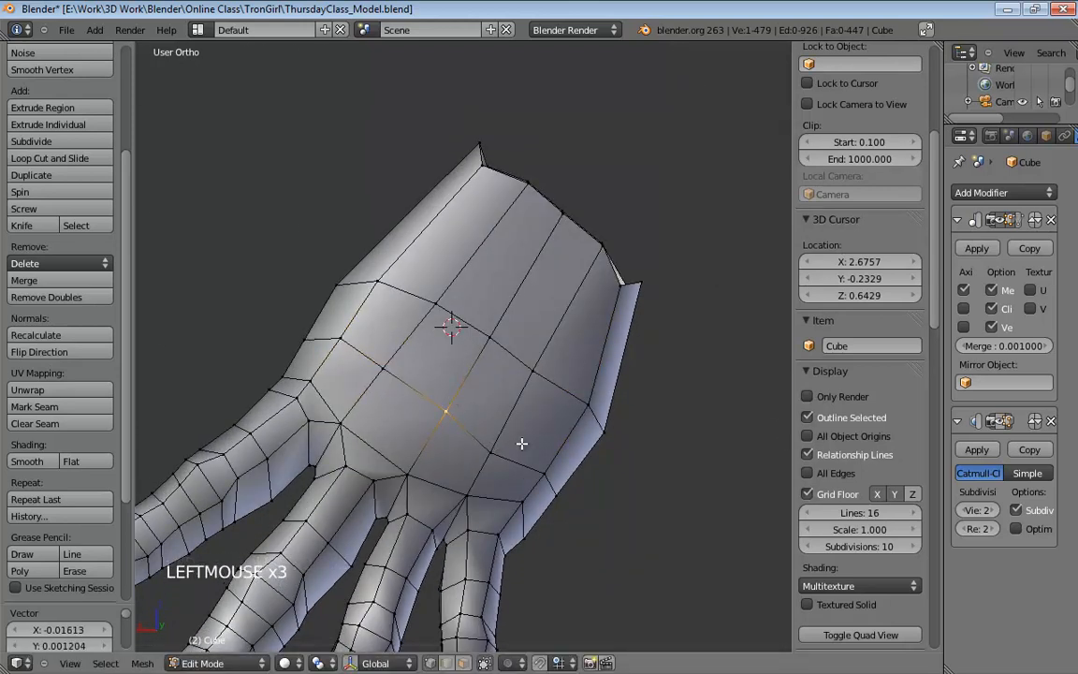
Switch to perspective view and move the new loop's vertices toward the little-finger edge to even out that side of the hand.
{"action": "key", "text": "KP_5"}
{"action": "middle_click_drag", "start_coordinate": [534, 503], "coordinate": [523, 460]}
{"action": "mouse_move", "coordinate": [522, 460]}
{"action": "left_mouse_down"}
{"action": "mouse_move", "coordinate": [510, 460]}
{"action": "mouse_move", "coordinate": [516, 449]}
{"action": "left_mouse_up"}
{"action": "left_click_drag", "start_coordinate": [563, 496], "coordinate": [571, 488]}
{"action": "middle_click_drag", "start_coordinate": [620, 477], "coordinate": [589, 476]}
{"action": "scroll", "coordinate": [621, 461], "scroll_direction": "down", "scroll_amount": 1}
{"action": "scroll", "coordinate": [621, 462], "scroll_direction": "down", "scroll_amount": 1}
{"action": "left_click_drag", "start_coordinate": [590, 476], "coordinate": [570, 400]}
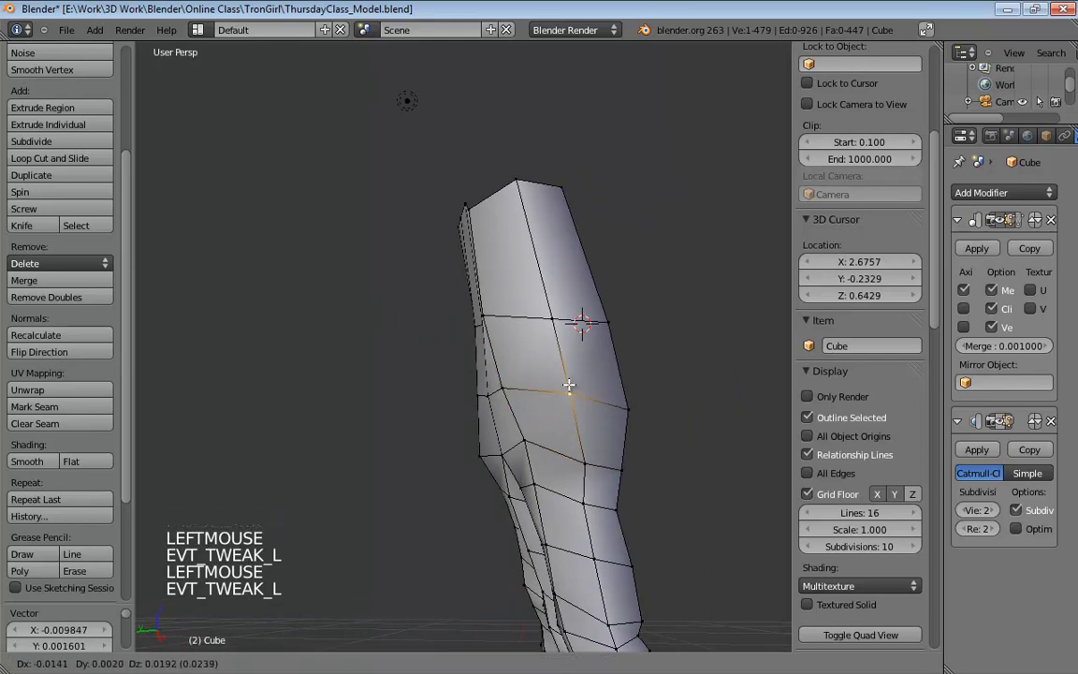
Return to vertex selection and reshape the index finger's base by moving its vertices on the back of the hand.
{"action": "middle_click_drag", "start_coordinate": [570, 400], "coordinate": [486, 415]}
{"action": "key", "text": "ctrl+Tab"}
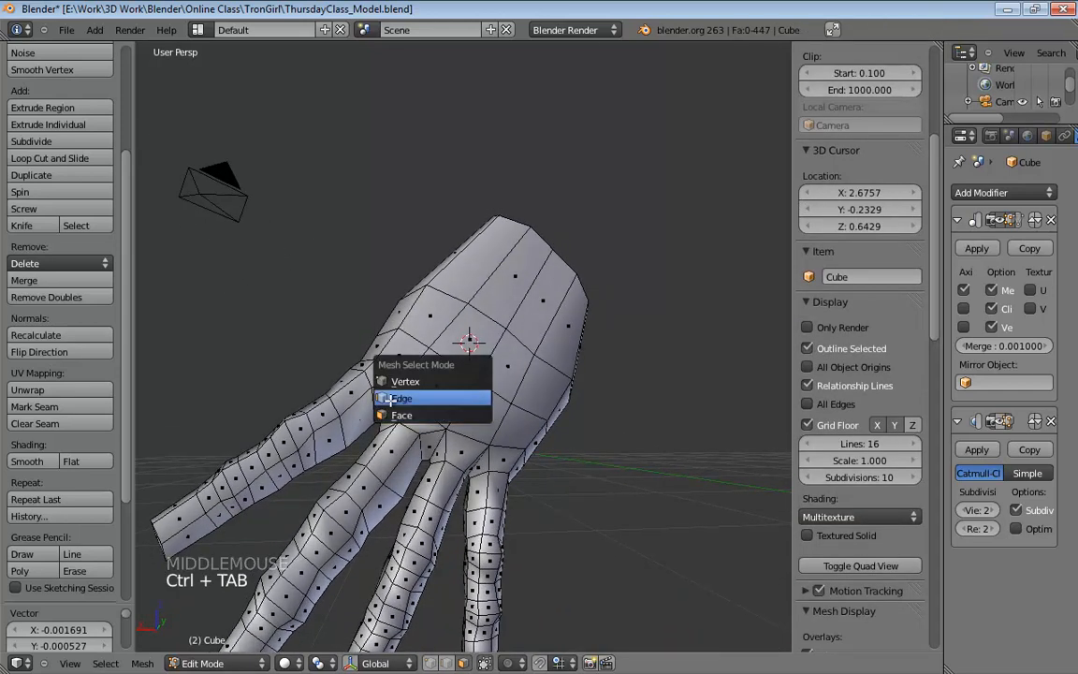
{"action": "left_click", "coordinate": [400, 382]}
{"action": "left_click", "coordinate": [334, 367]}
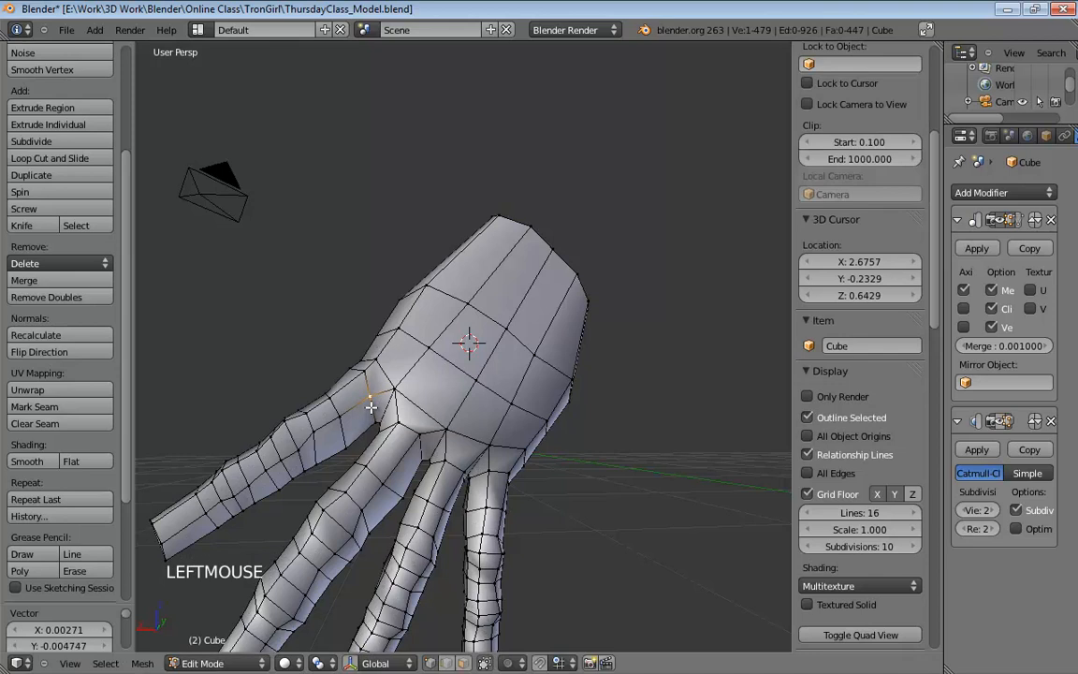
{"action": "middle_click_drag", "start_coordinate": [334, 367], "coordinate": [582, 317]}
{"action": "scroll", "coordinate": [457, 419], "scroll_direction": "up", "scroll_amount": 3}
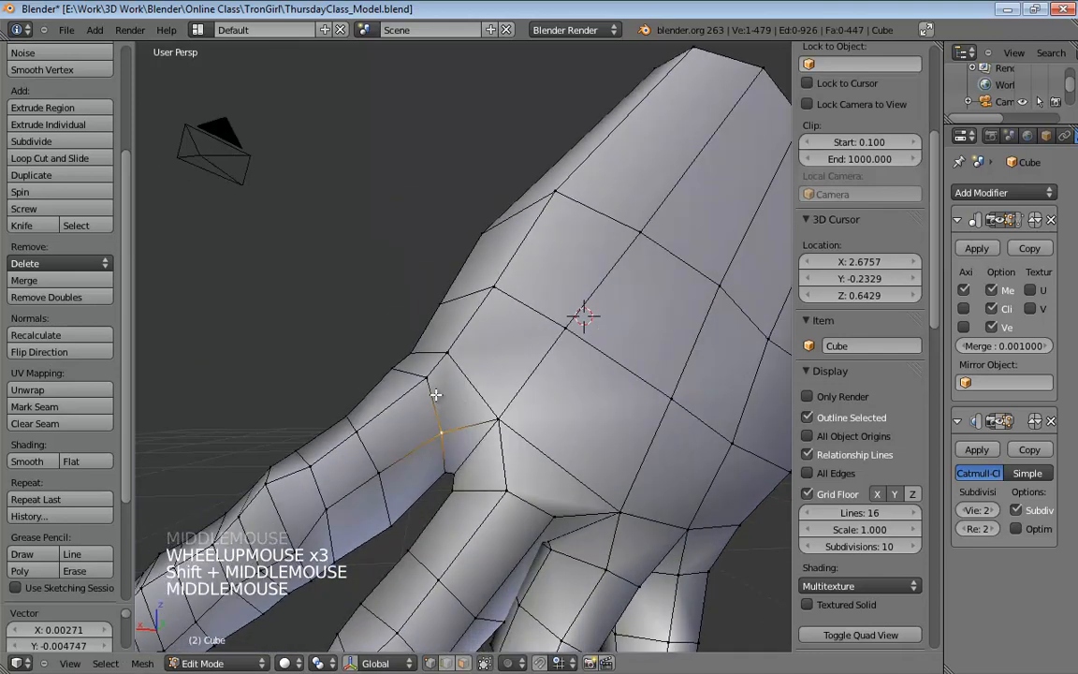
{"action": "left_click_drag", "start_coordinate": [426, 384], "coordinate": [416, 396]}
{"action": "left_click", "coordinate": [406, 405]}
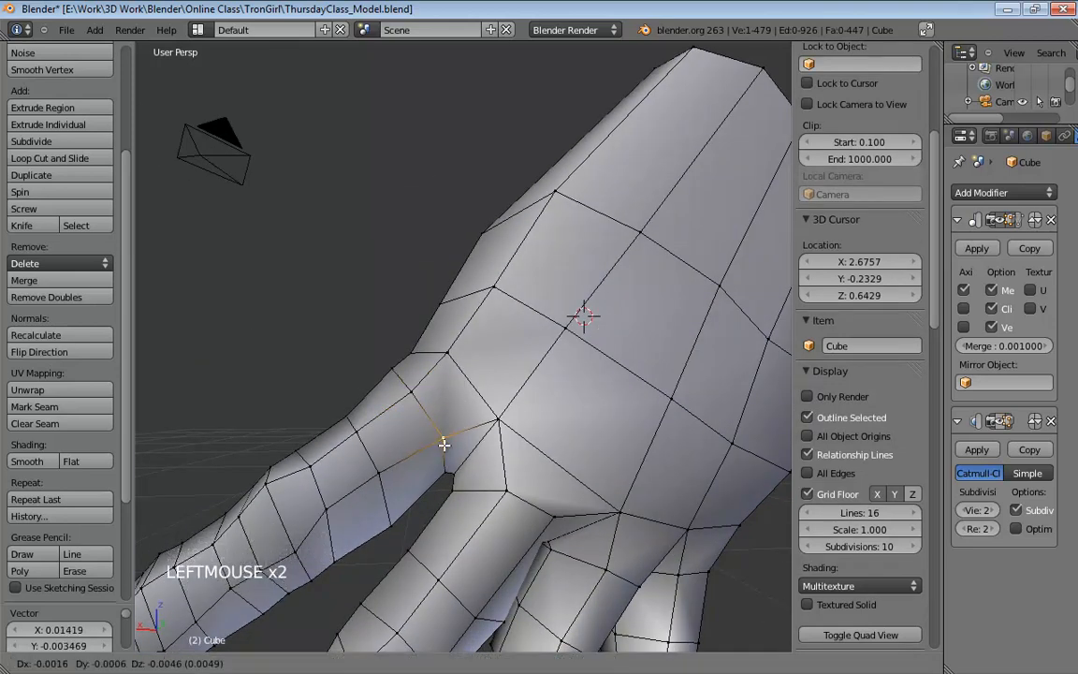
Move the base vertices of the middle, ring and little fingers on the back of the hand to even out the finger roots.
{"action": "middle_click_drag", "start_coordinate": [513, 449], "coordinate": [440, 350], "text": "shift"}
{"action": "left_click", "coordinate": [433, 345]}
{"action": "middle_click", "coordinate": [628, 435], "text": "shift"}
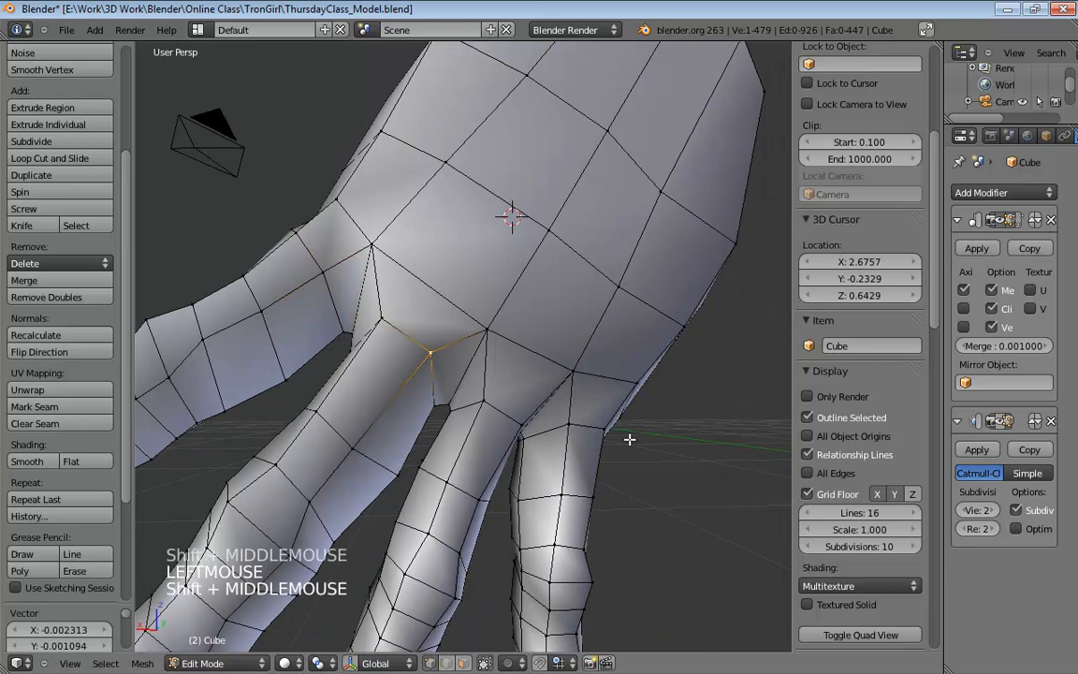
{"action": "middle_click_drag", "start_coordinate": [628, 435], "coordinate": [502, 405]}
{"action": "left_click", "coordinate": [502, 406]}
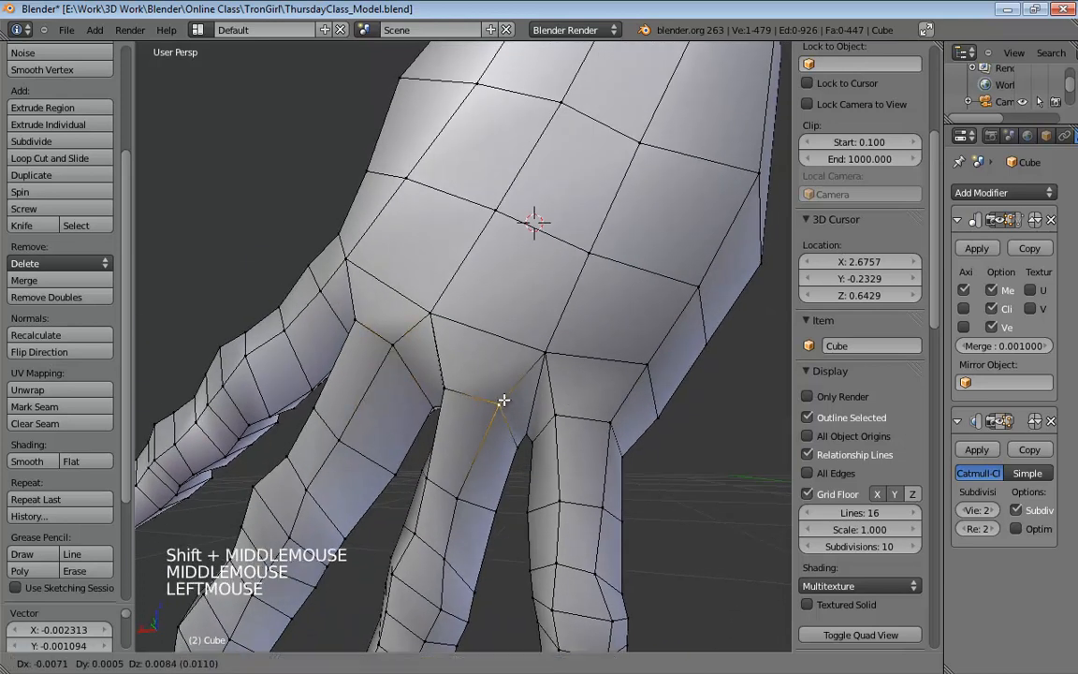
{"action": "left_click", "coordinate": [616, 414]}
{"action": "left_click_drag", "start_coordinate": [555, 409], "coordinate": [549, 409]}
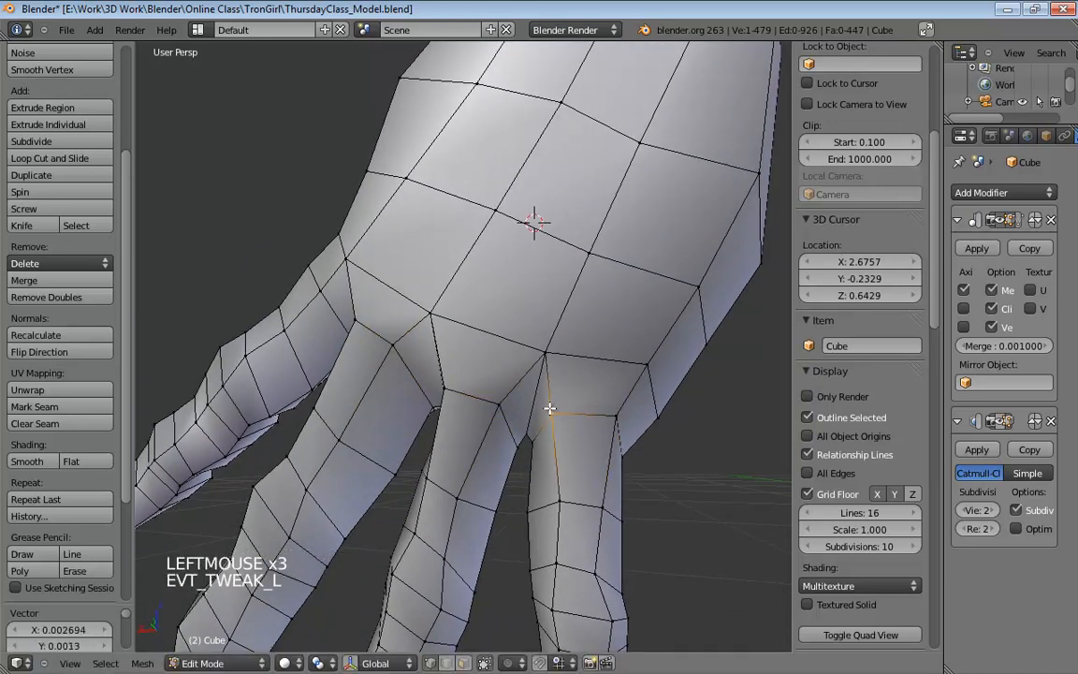
In face selection, pick the two faces over the index finger's knuckle and extrude them in place.
{"action": "middle_click_drag", "start_coordinate": [549, 409], "coordinate": [508, 354]}
{"action": "key", "text": "ctrl+Tab"}
{"action": "left_click", "coordinate": [489, 305]}
{"action": "left_click", "coordinate": [526, 253], "text": "shift"}
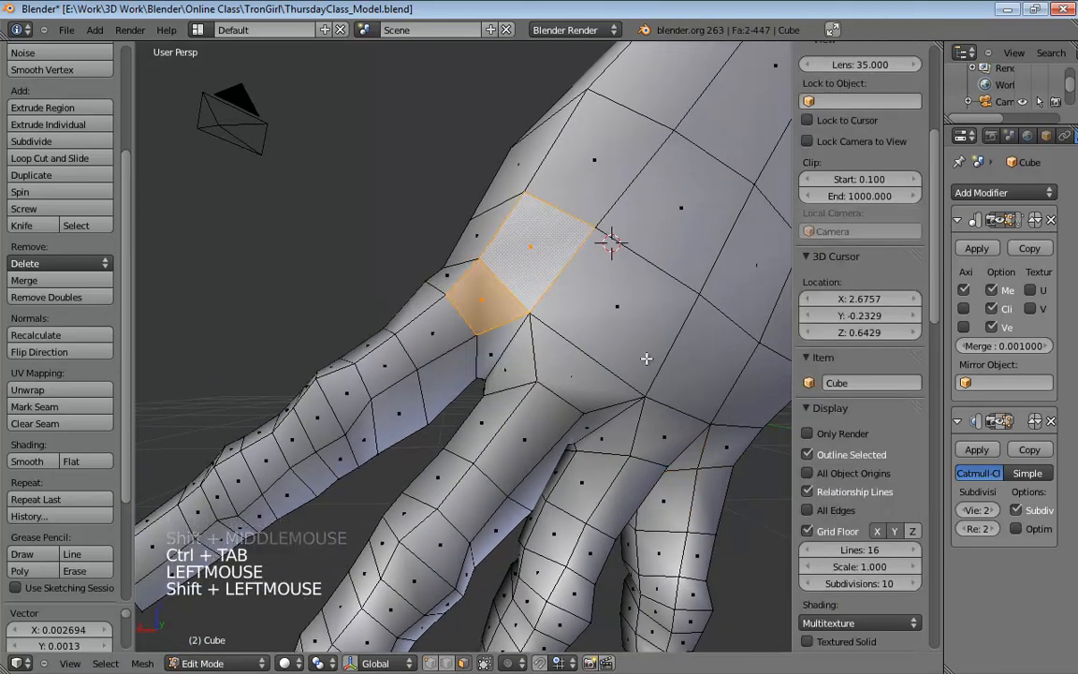
{"action": "middle_click_drag", "start_coordinate": [646, 359], "coordinate": [588, 349], "text": "shift"}
{"action": "key", "text": "e"}
{"action": "key", "text": "e"}
{"action": "key", "text": "e"}
{"action": "left_click", "coordinate": [630, 395]}
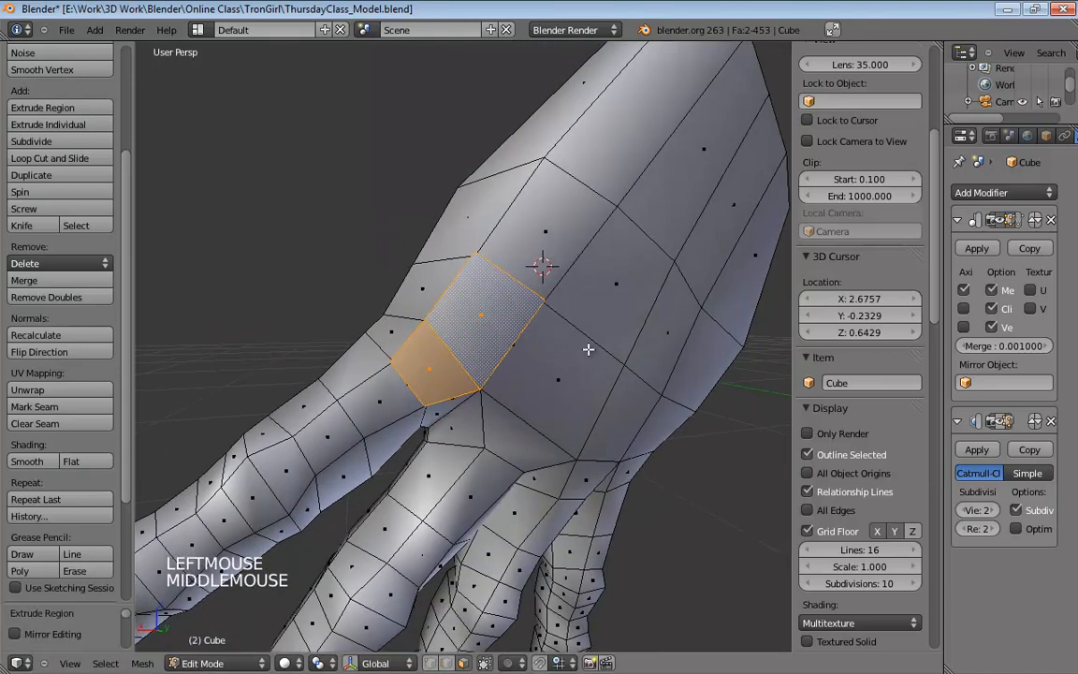
Scale the extruded knuckle faces to 0.5 and round their outline with To Sphere at factor 1.
{"action": "key", "text": "s"}
{"action": "key", "text": "s"}
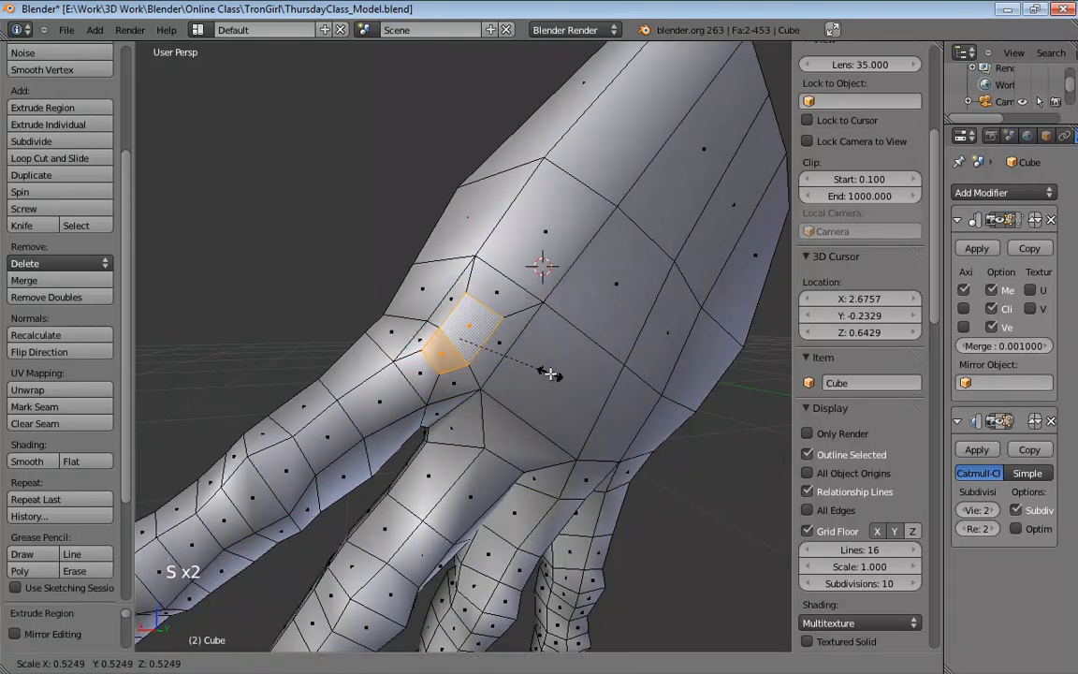
{"action": "left_click", "coordinate": [545, 375]}
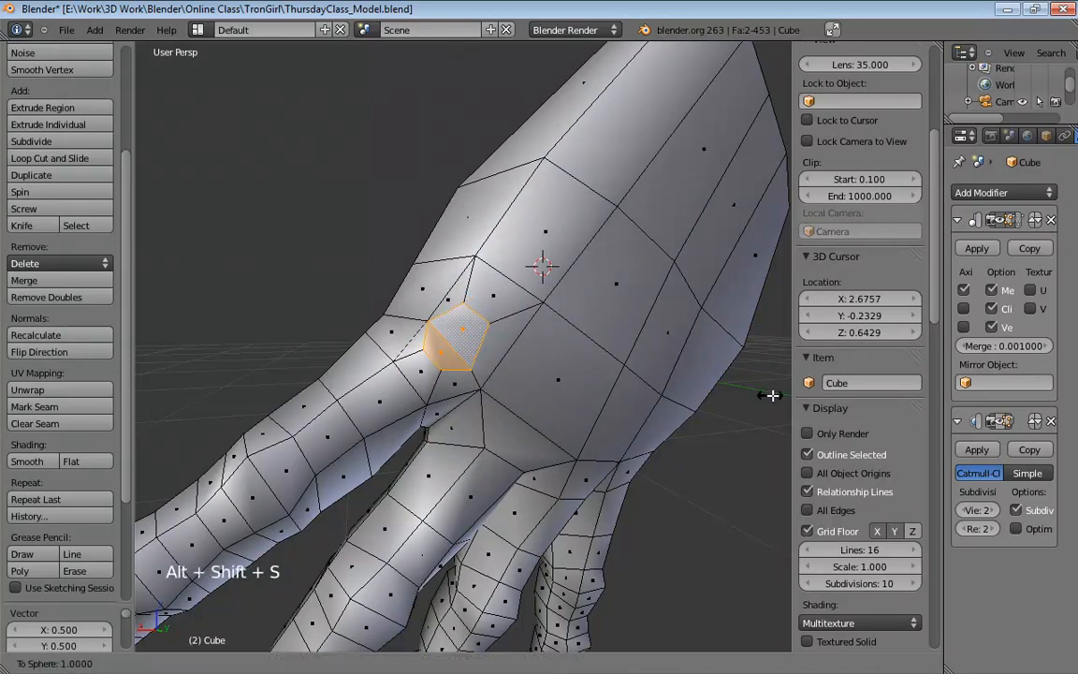
{"action": "left_click", "coordinate": [698, 358]}
{"action": "middle_click_drag", "start_coordinate": [697, 358], "coordinate": [595, 436]}
{"action": "scroll", "coordinate": [541, 400], "scroll_direction": "up", "scroll_amount": 3}
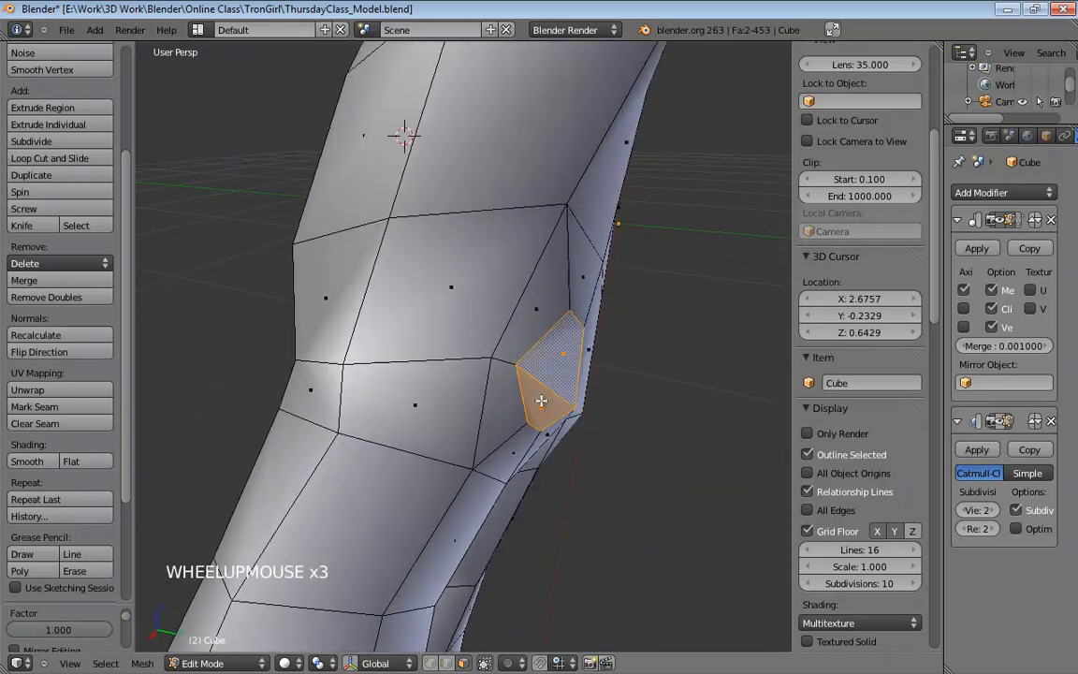
Switch to vertex selection and move individual vertices of the inset index knuckle to start shaping its outline.
{"action": "key", "text": "ctrl+Tab"}
{"action": "left_click", "coordinate": [541, 401]}
{"action": "middle_click_drag", "start_coordinate": [541, 401], "coordinate": [367, 282]}
{"action": "left_click_drag", "start_coordinate": [365, 275], "coordinate": [386, 260]}
{"action": "middle_click_drag", "start_coordinate": [386, 259], "coordinate": [436, 314]}
{"action": "left_click_drag", "start_coordinate": [436, 314], "coordinate": [463, 347]}
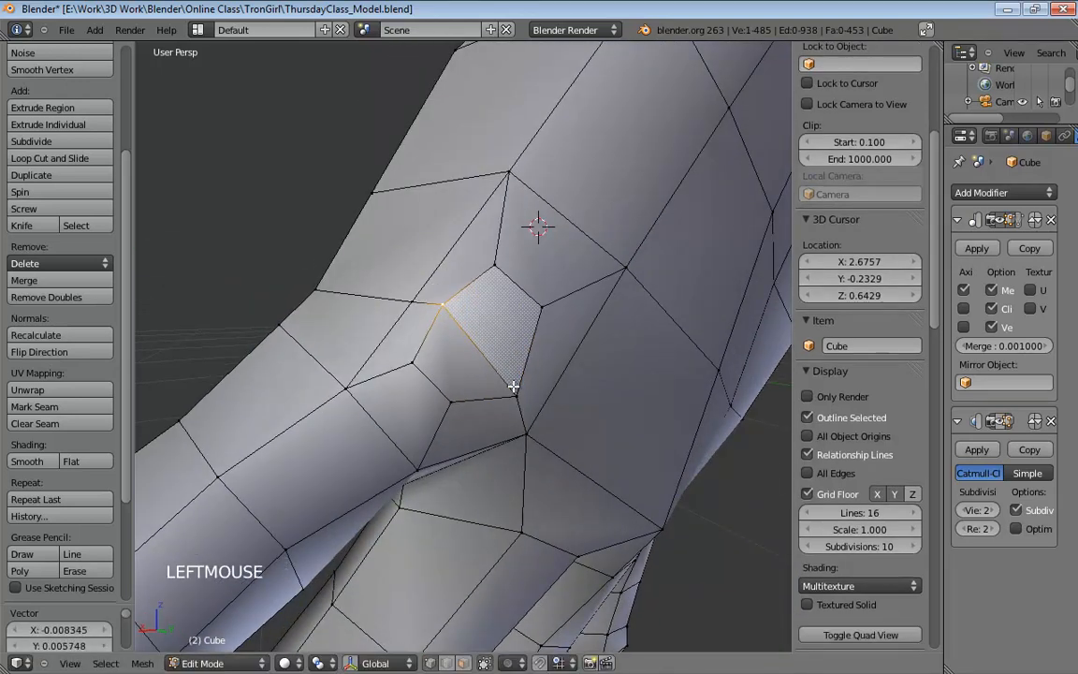
{"action": "middle_click_drag", "start_coordinate": [464, 348], "coordinate": [479, 348]}
{"action": "left_click_drag", "start_coordinate": [456, 356], "coordinate": [464, 360]}
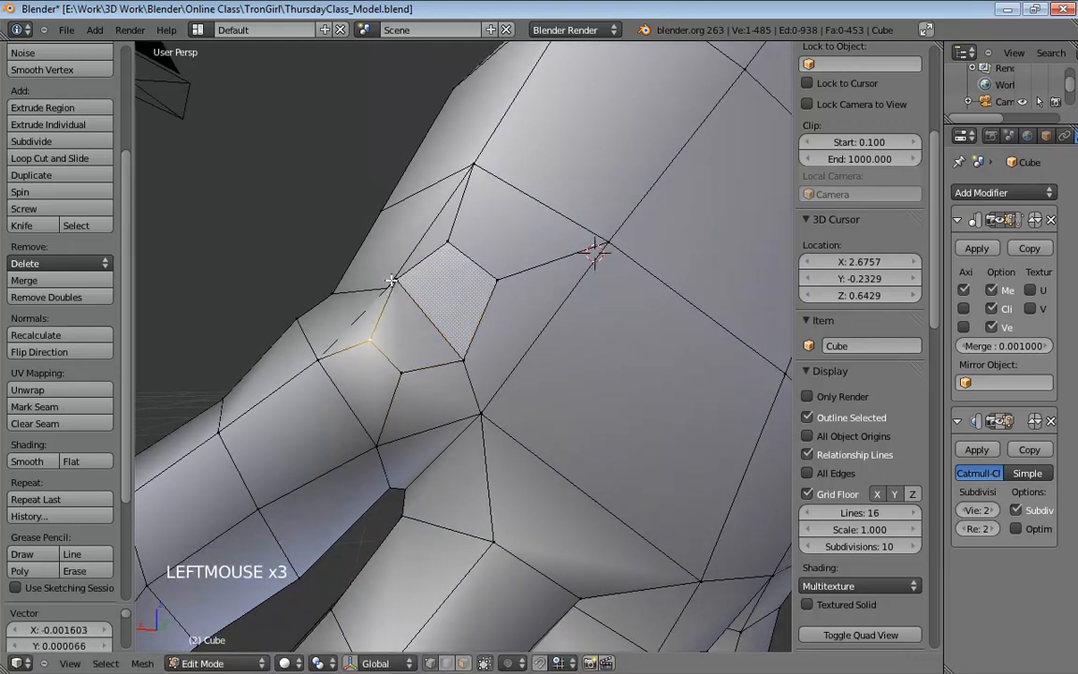
Move the edge shared by the two knuckle faces toward the wrist, and reposition the knuckle's wrist-side vertices.
{"action": "left_click", "coordinate": [467, 359], "text": "shift"}
{"action": "middle_click_drag", "start_coordinate": [467, 359], "coordinate": [470, 325]}
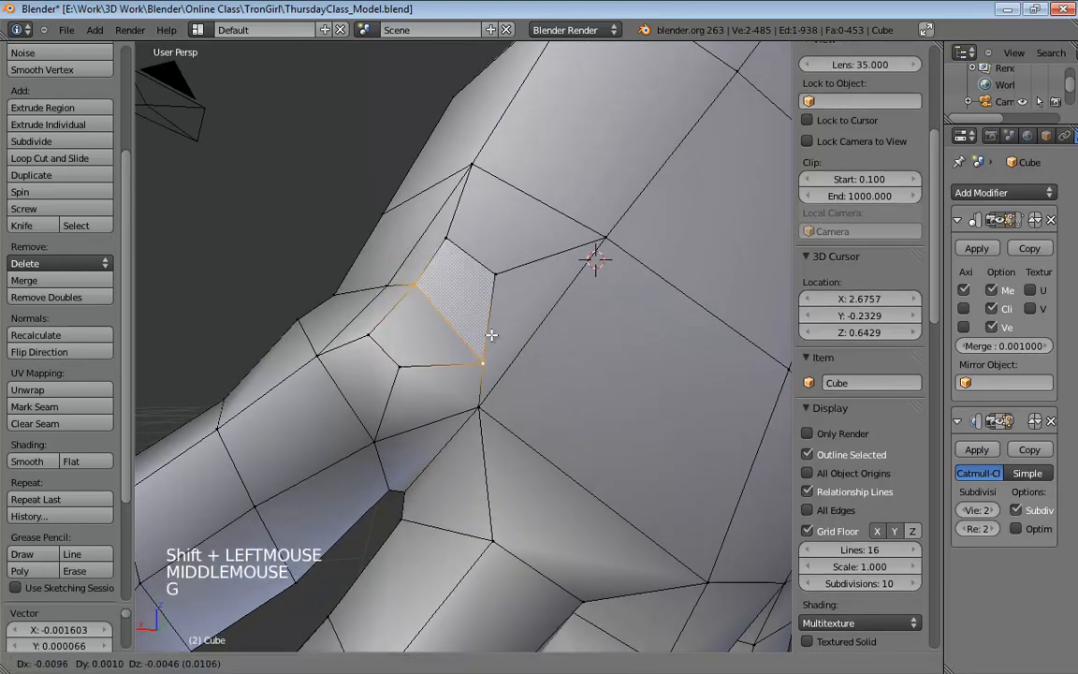
{"action": "left_click_drag", "start_coordinate": [494, 273], "coordinate": [506, 289]}
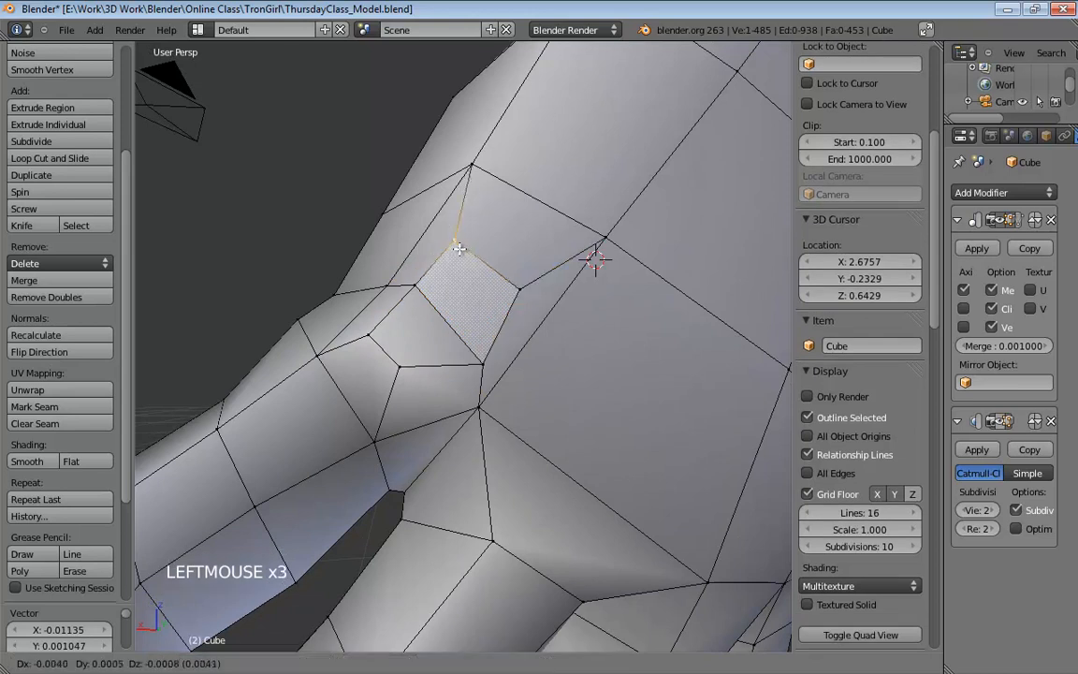
{"action": "left_click_drag", "start_coordinate": [501, 274], "coordinate": [504, 274]}
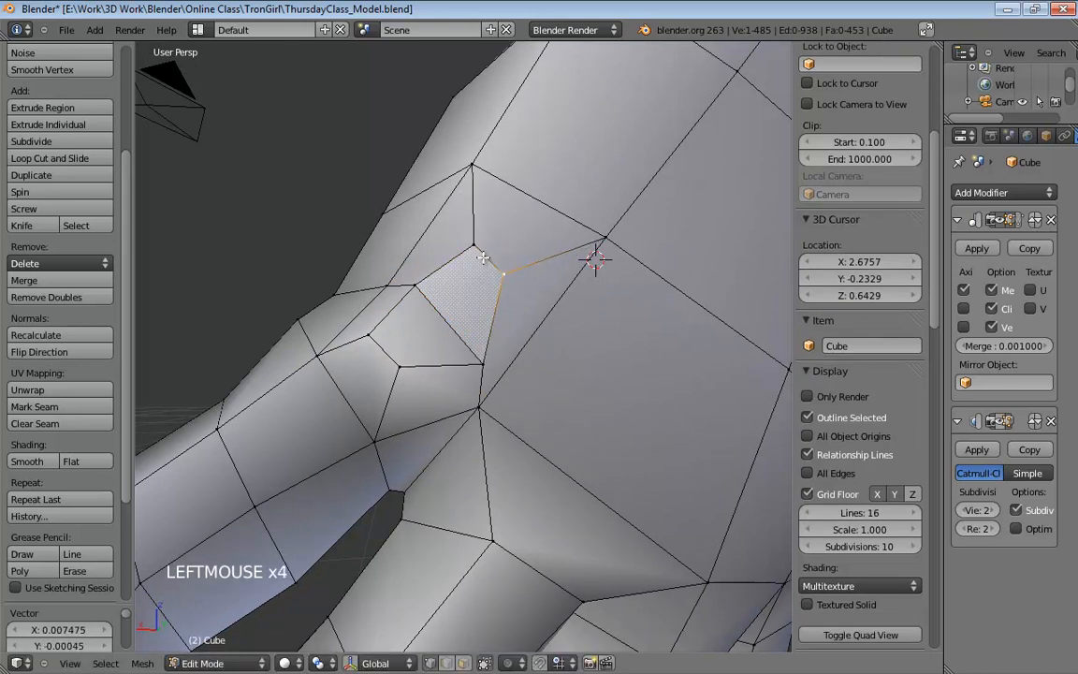
Refine the knuckle outline from several angles by nudging its middle, wrist-side and finger-side vertices into an even rounded shape.
{"action": "middle_click_drag", "start_coordinate": [476, 245], "coordinate": [486, 256], "text": "shift"}
{"action": "middle_click_drag", "start_coordinate": [560, 368], "coordinate": [600, 273]}
{"action": "left_click_drag", "start_coordinate": [489, 241], "coordinate": [530, 242]}
{"action": "middle_click_drag", "start_coordinate": [529, 242], "coordinate": [488, 399]}
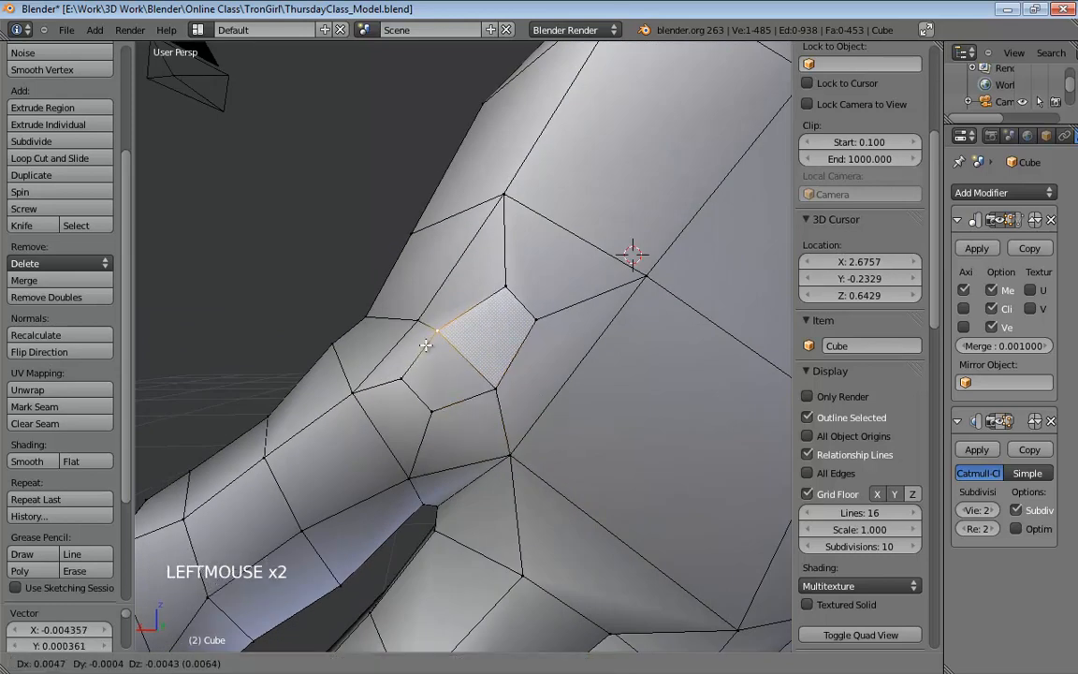
{"action": "left_click_drag", "start_coordinate": [549, 319], "coordinate": [532, 309]}
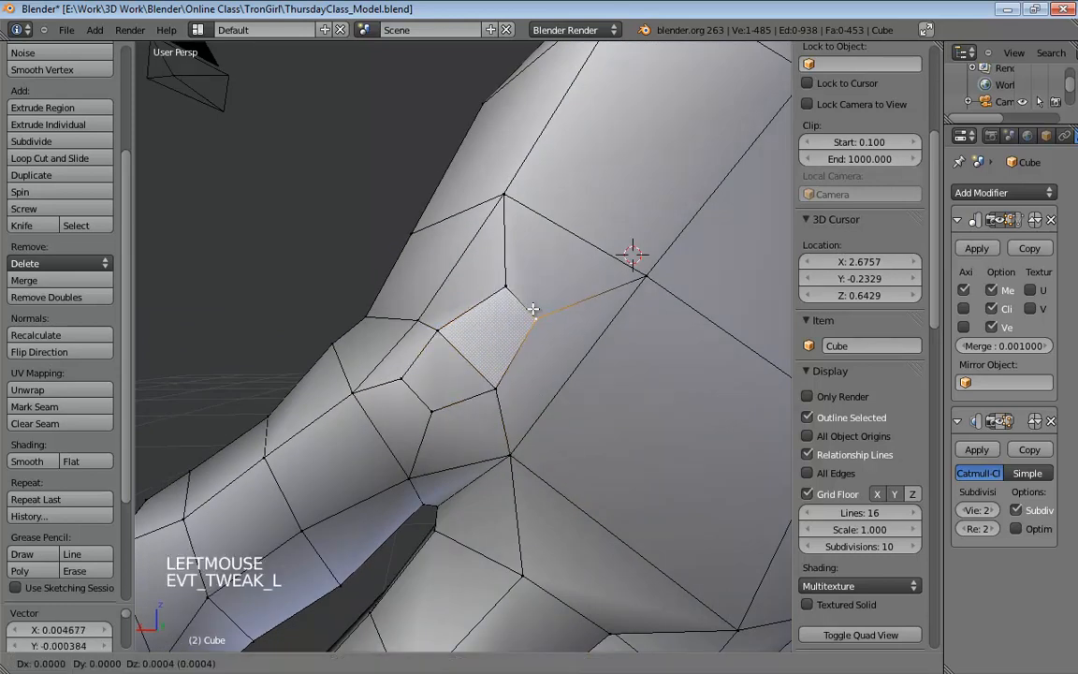
{"action": "double_click", "coordinate": [526, 314]}
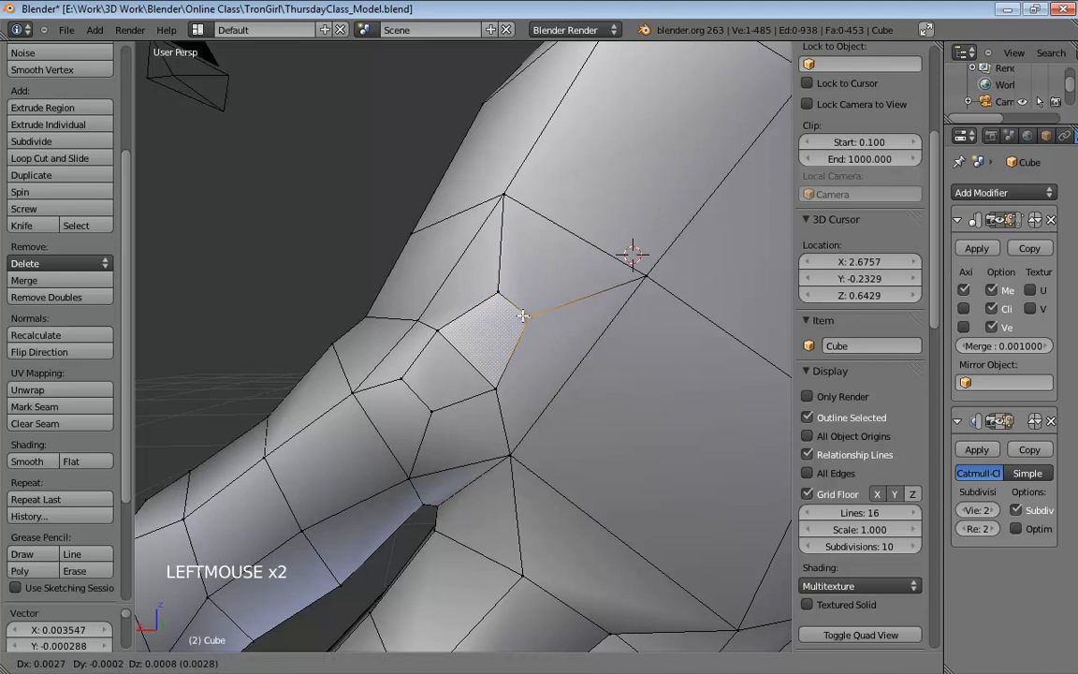
{"action": "middle_click_drag", "start_coordinate": [504, 300], "coordinate": [461, 356]}
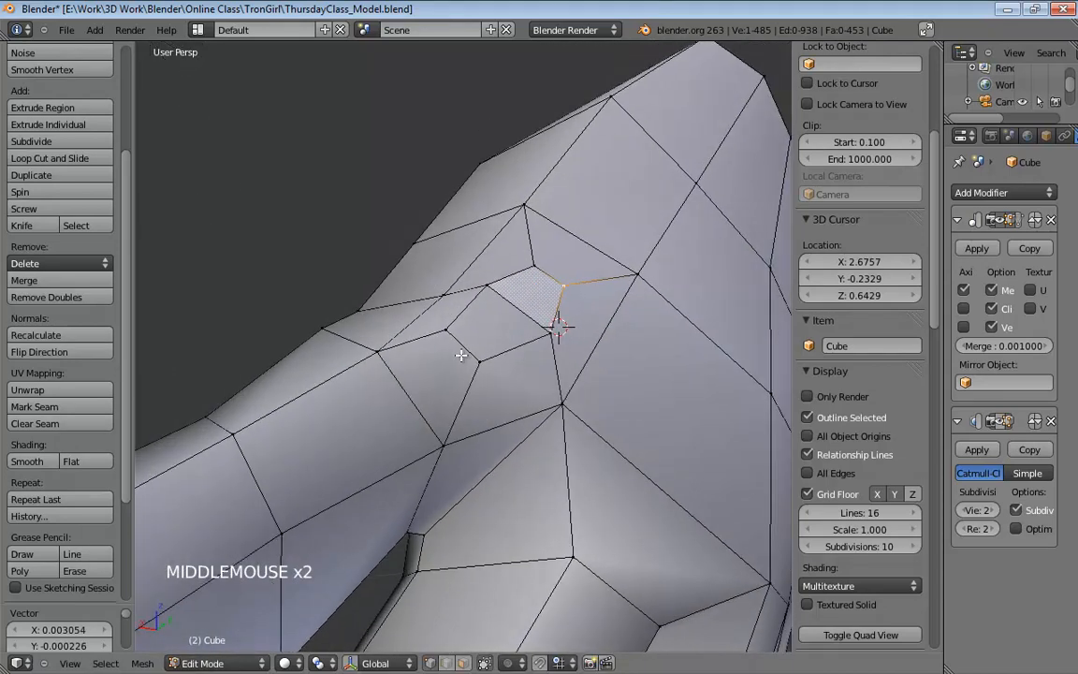
{"action": "double_click", "coordinate": [473, 364]}
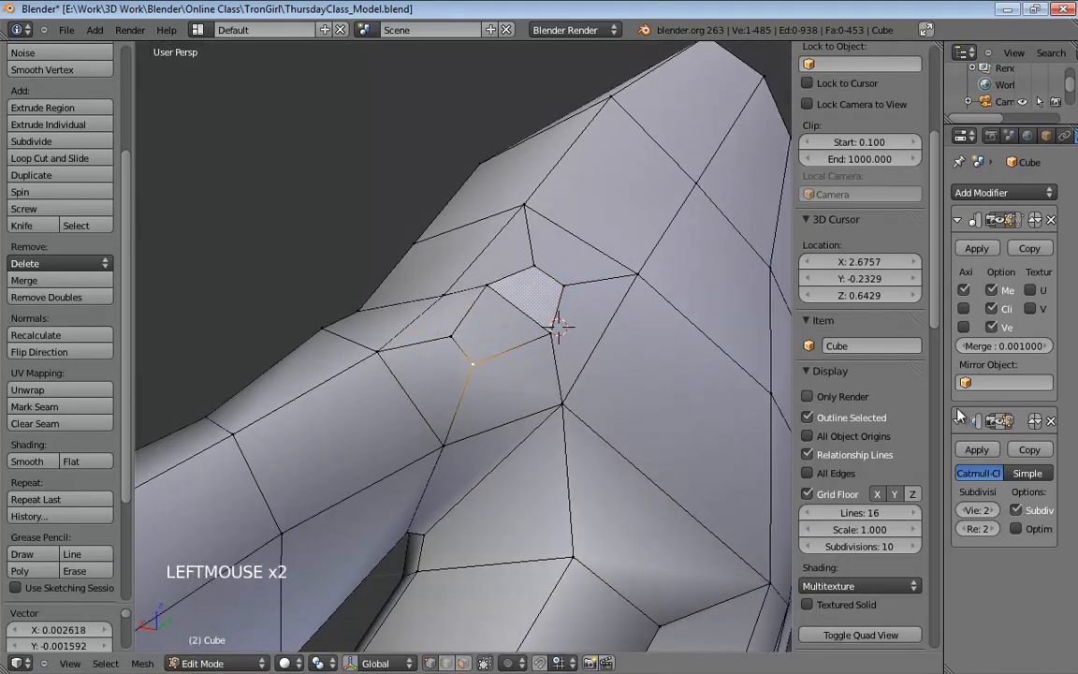
Show the subdivision smoothing, check the knuckle and whole hand in Object Mode, and return to Edit Mode.
{"action": "left_click", "coordinate": [1003, 422]}
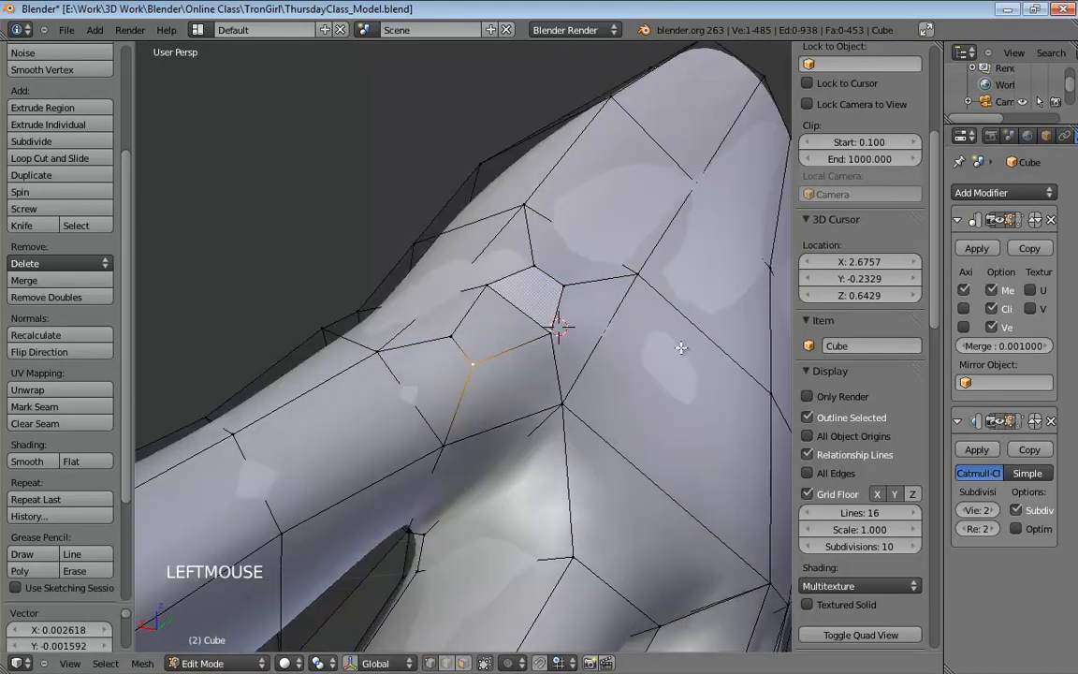
{"action": "middle_click_drag", "start_coordinate": [681, 350], "coordinate": [513, 379]}
{"action": "key", "text": "Tab"}
{"action": "scroll", "coordinate": [622, 391], "scroll_direction": "down", "scroll_amount": 3}
{"action": "scroll", "coordinate": [595, 361], "scroll_direction": "down", "scroll_amount": 4}
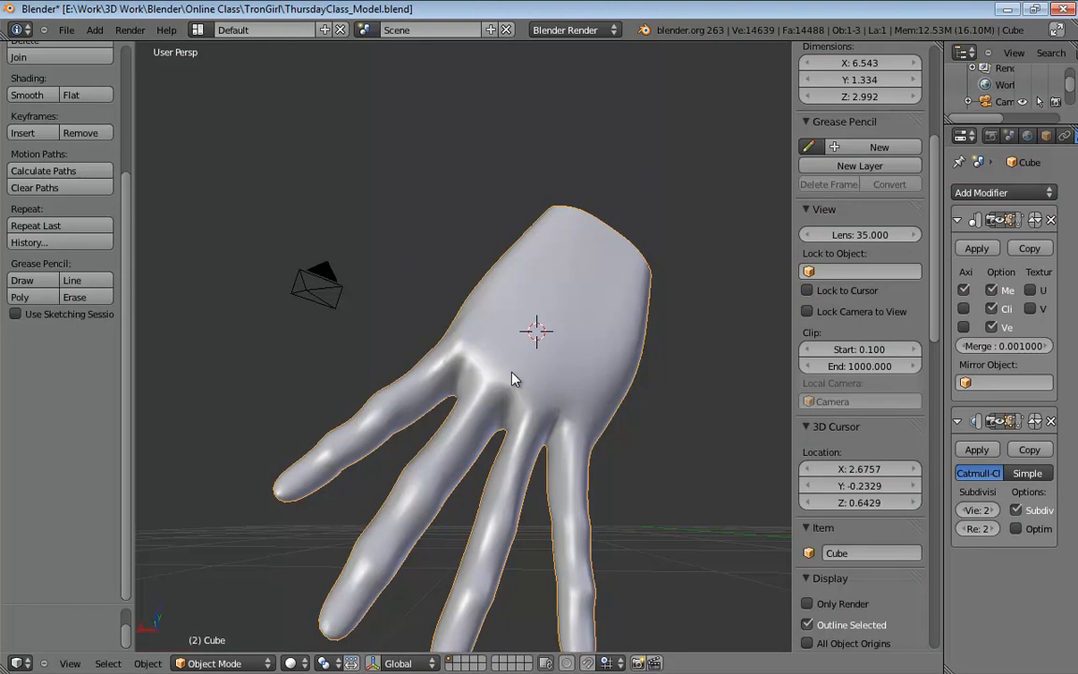
{"action": "key", "text": "Tab"}
{"action": "middle_click_drag", "start_coordinate": [513, 378], "coordinate": [548, 407]}
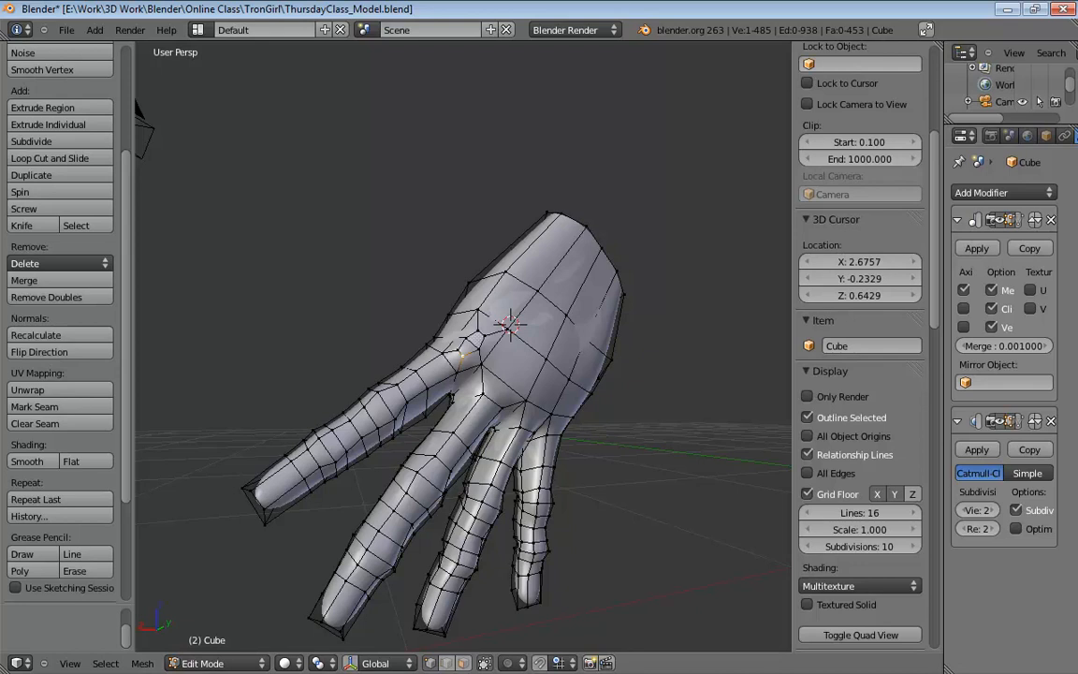
Extrude the two faces at the base of the middle finger and scale them to about 0.54 for a knuckle.
{"action": "middle_click_drag", "start_coordinate": [589, 428], "coordinate": [421, 341]}
{"action": "scroll", "coordinate": [431, 334], "scroll_direction": "up", "scroll_amount": 5}
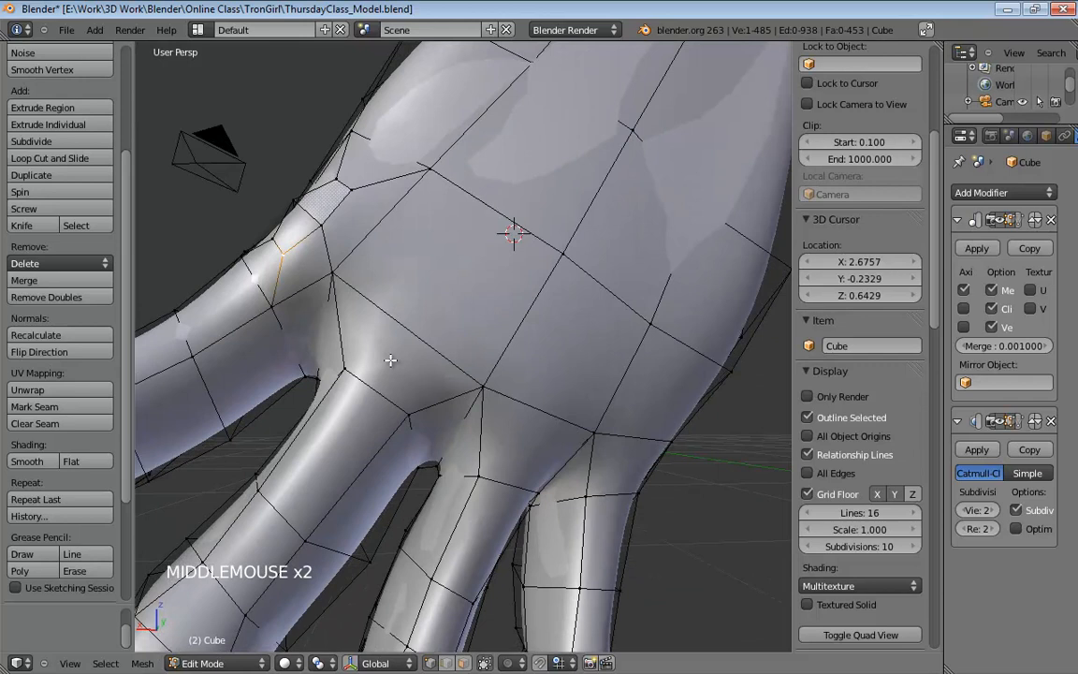
{"action": "key", "text": "ctrl+Tab"}
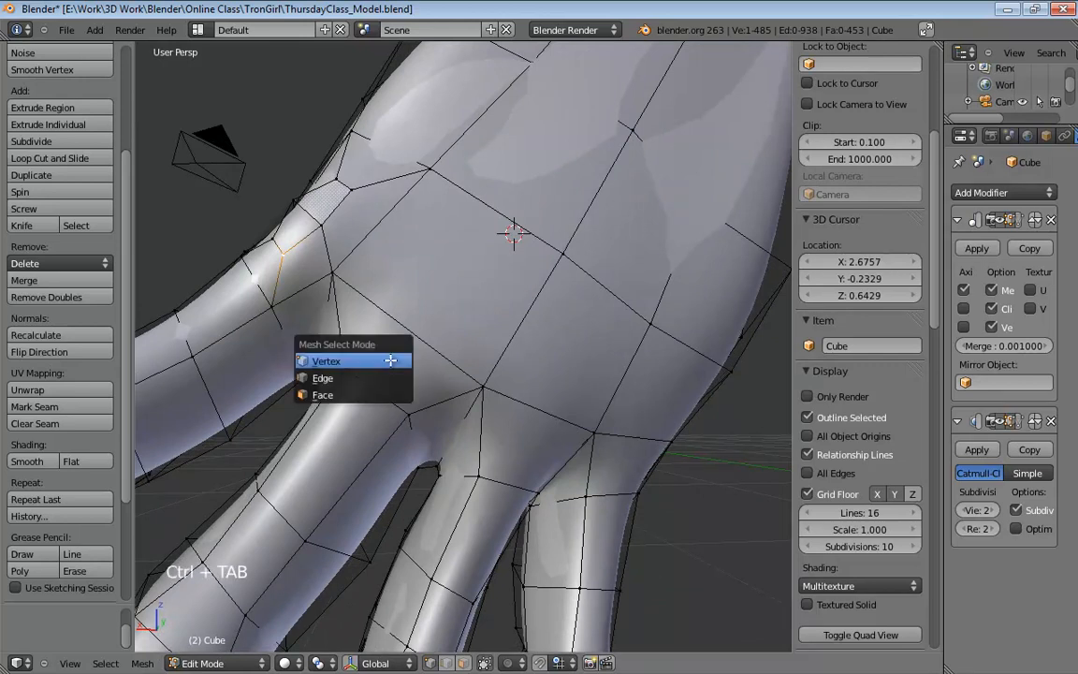
{"action": "left_click", "coordinate": [323, 395]}
{"action": "left_click", "coordinate": [391, 361]}
{"action": "left_click", "coordinate": [431, 297], "text": "shift"}
{"action": "middle_click_drag", "start_coordinate": [432, 298], "coordinate": [483, 319]}
{"action": "key", "text": "e"}
{"action": "left_click", "coordinate": [462, 201]}
{"action": "key", "text": "s"}
{"action": "left_click", "coordinate": [535, 347]}
Switch to vertex selection and pull the middle and wrist-side vertices of the middle-finger knuckle inward to narrow it.
{"action": "key", "text": "ctrl+Tab"}
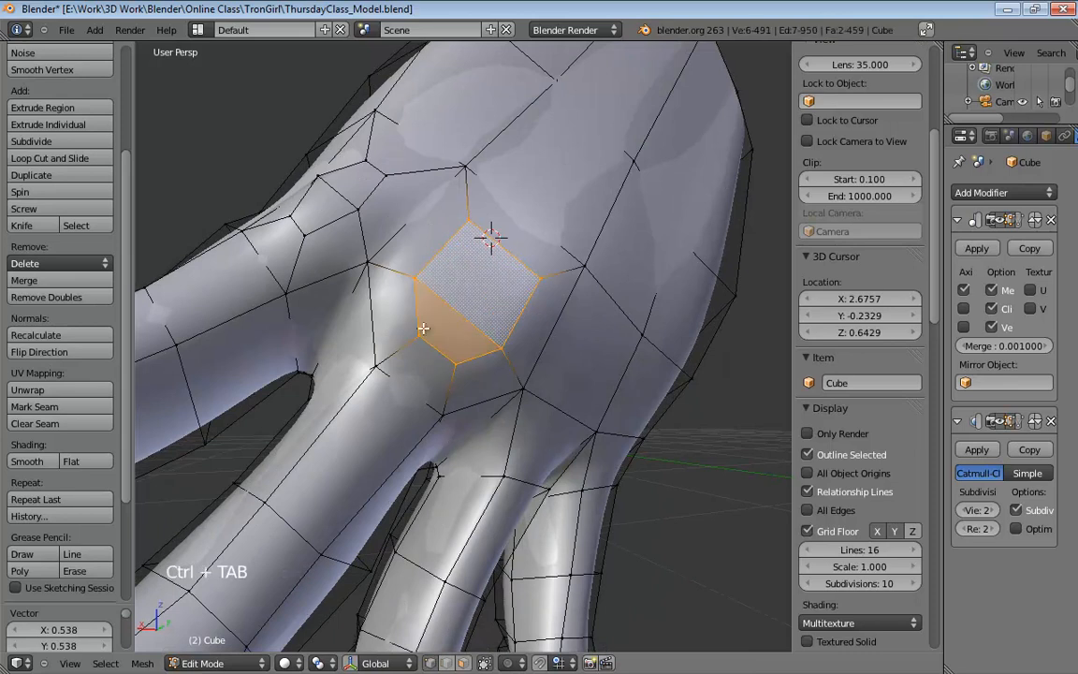
{"action": "left_click", "coordinate": [424, 283]}
{"action": "left_click", "coordinate": [499, 343]}
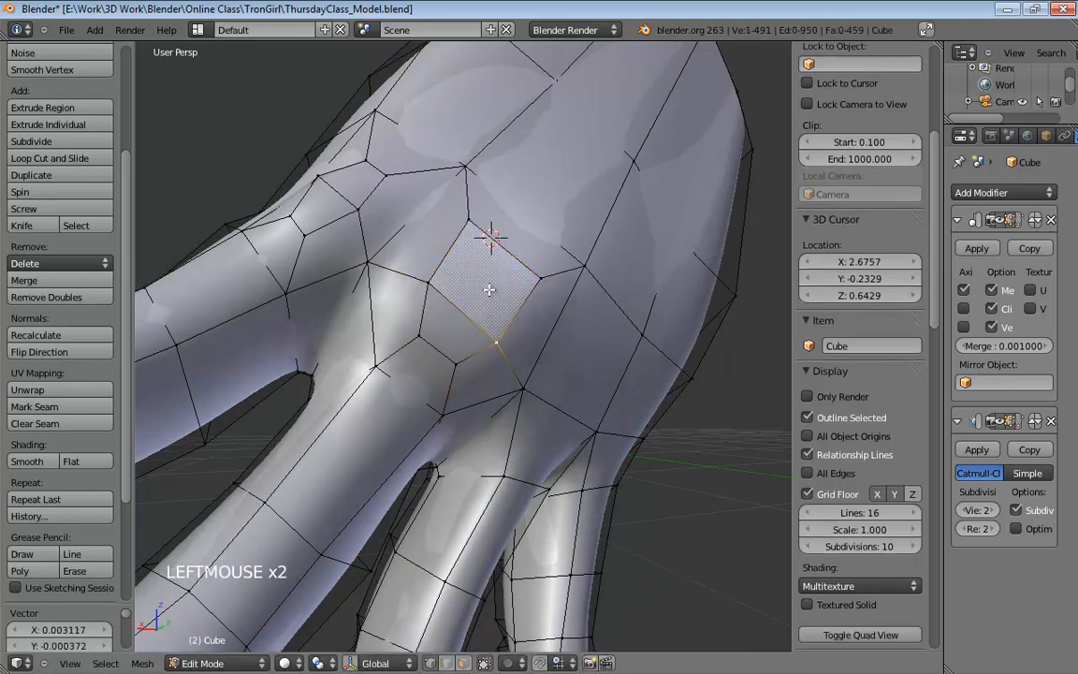
{"action": "left_click", "coordinate": [489, 234]}
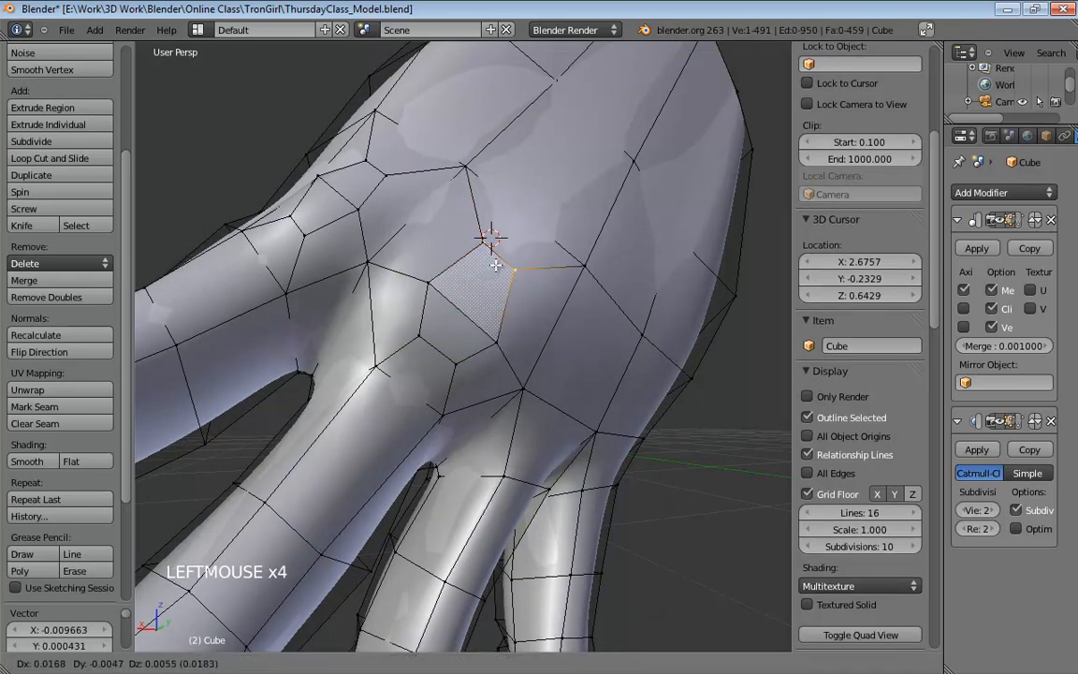
Select the two vertices along one edge of the middle-finger knuckle and raise them slightly off the hand.
{"action": "middle_click_drag", "start_coordinate": [489, 235], "coordinate": [529, 192]}
{"action": "left_click", "coordinate": [474, 222], "text": "shift"}
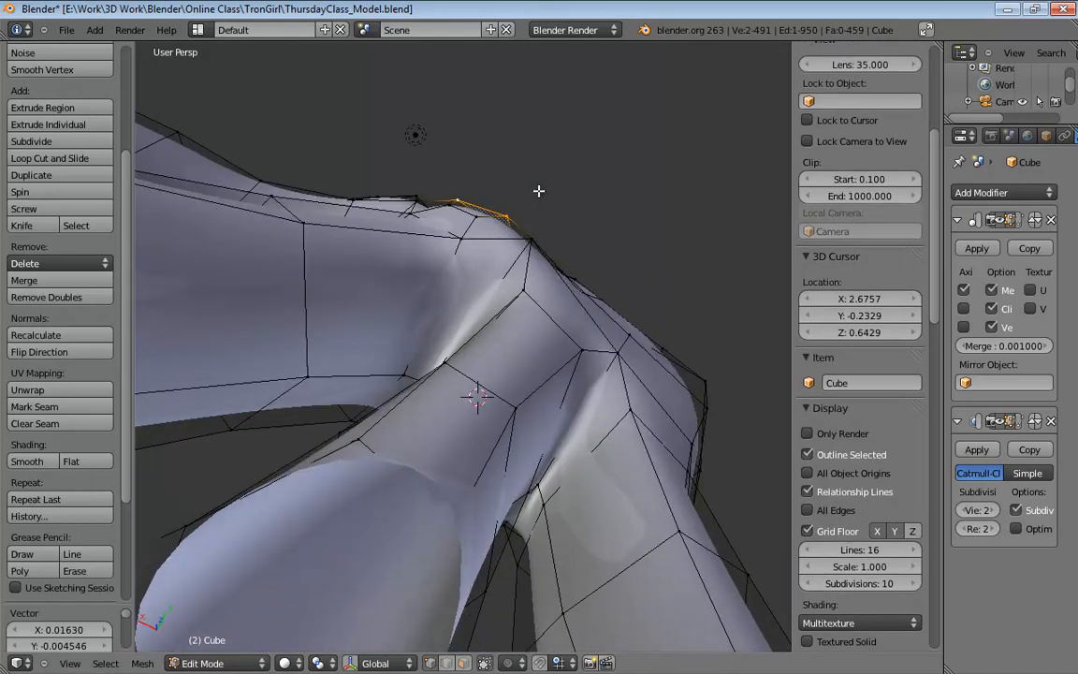
{"action": "key", "text": "g"}
{"action": "left_click", "coordinate": [527, 185]}
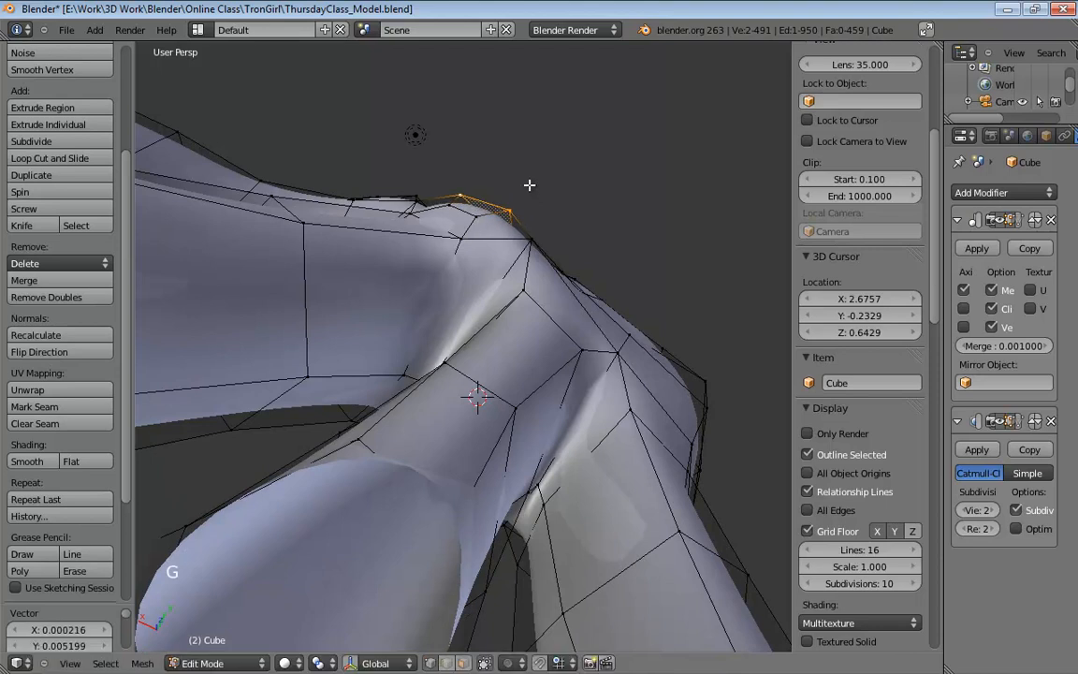
Lower the vertices in the valleys beside the middle-finger knuckle to deepen the dips between the knuckles.
{"action": "middle_click_drag", "start_coordinate": [527, 184], "coordinate": [524, 252]}
{"action": "left_click_drag", "start_coordinate": [524, 252], "coordinate": [522, 270]}
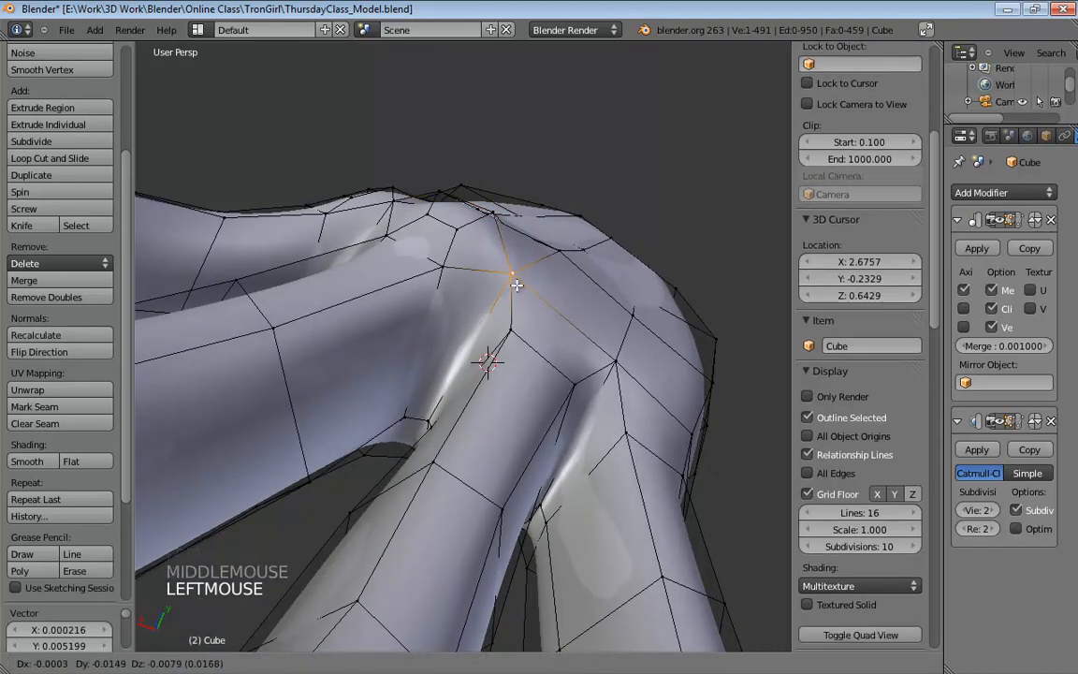
{"action": "middle_click_drag", "start_coordinate": [516, 287], "coordinate": [527, 202]}
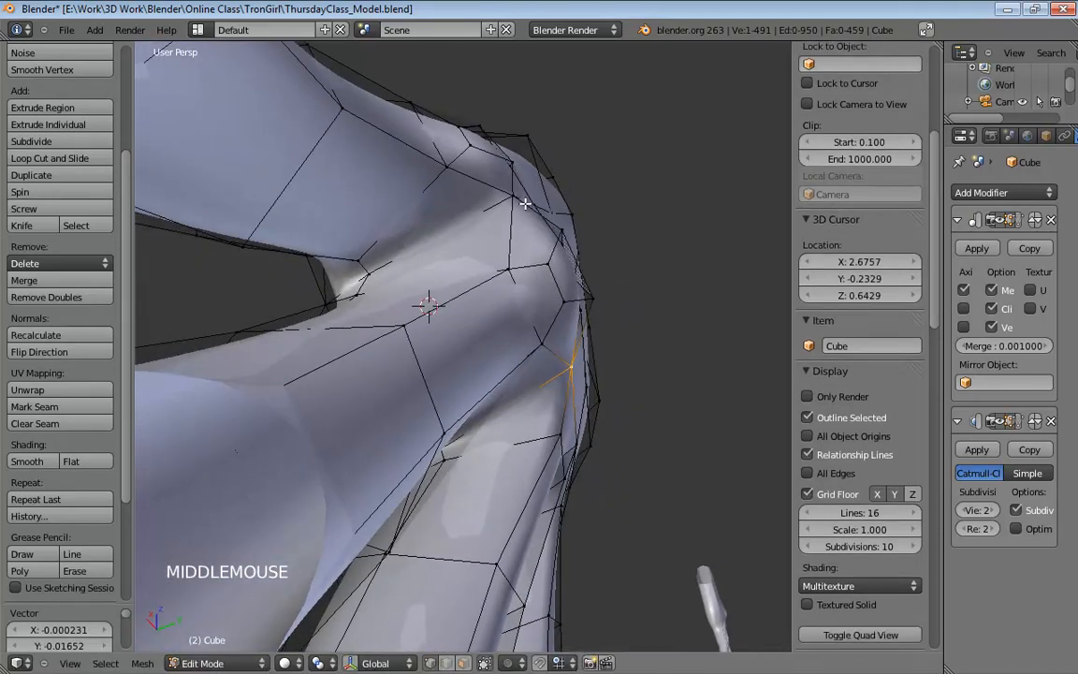
{"action": "left_click_drag", "start_coordinate": [498, 206], "coordinate": [491, 218]}
{"action": "middle_click_drag", "start_coordinate": [491, 219], "coordinate": [517, 229]}
{"action": "left_click_drag", "start_coordinate": [517, 229], "coordinate": [488, 239]}
{"action": "middle_click_drag", "start_coordinate": [489, 238], "coordinate": [580, 188]}
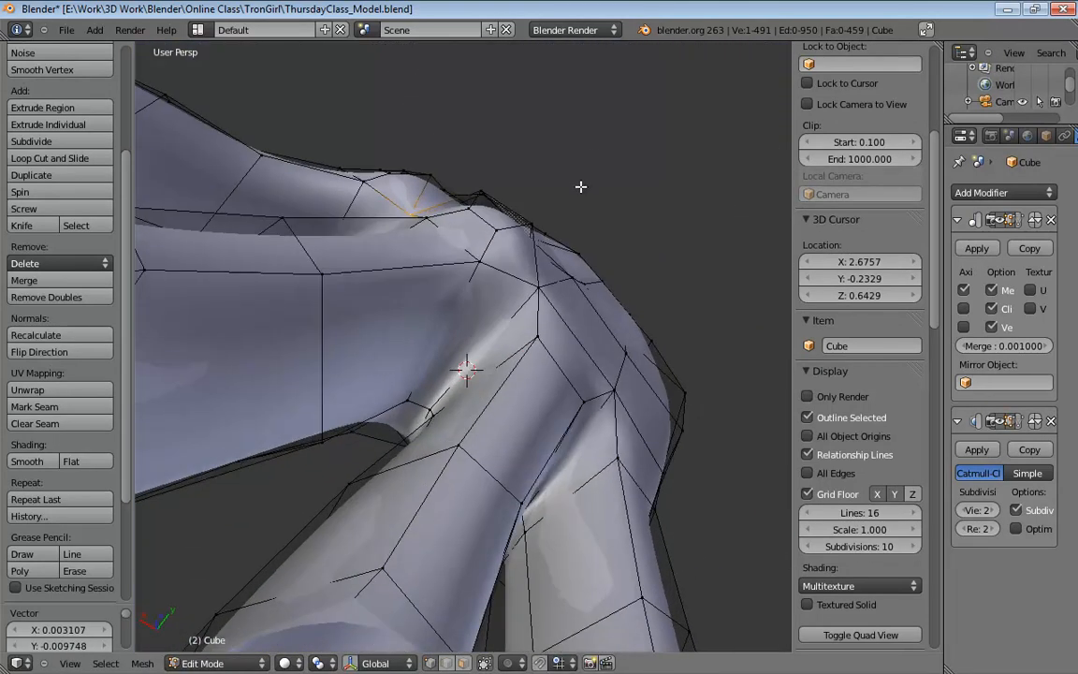
Nudge the upper vertices of the middle-finger knuckle to round its profile.
{"action": "middle_click_drag", "start_coordinate": [532, 228], "coordinate": [571, 249]}
{"action": "left_click_drag", "start_coordinate": [520, 202], "coordinate": [526, 207]}
{"action": "left_click_drag", "start_coordinate": [561, 255], "coordinate": [549, 247]}
{"action": "left_click", "coordinate": [548, 248]}
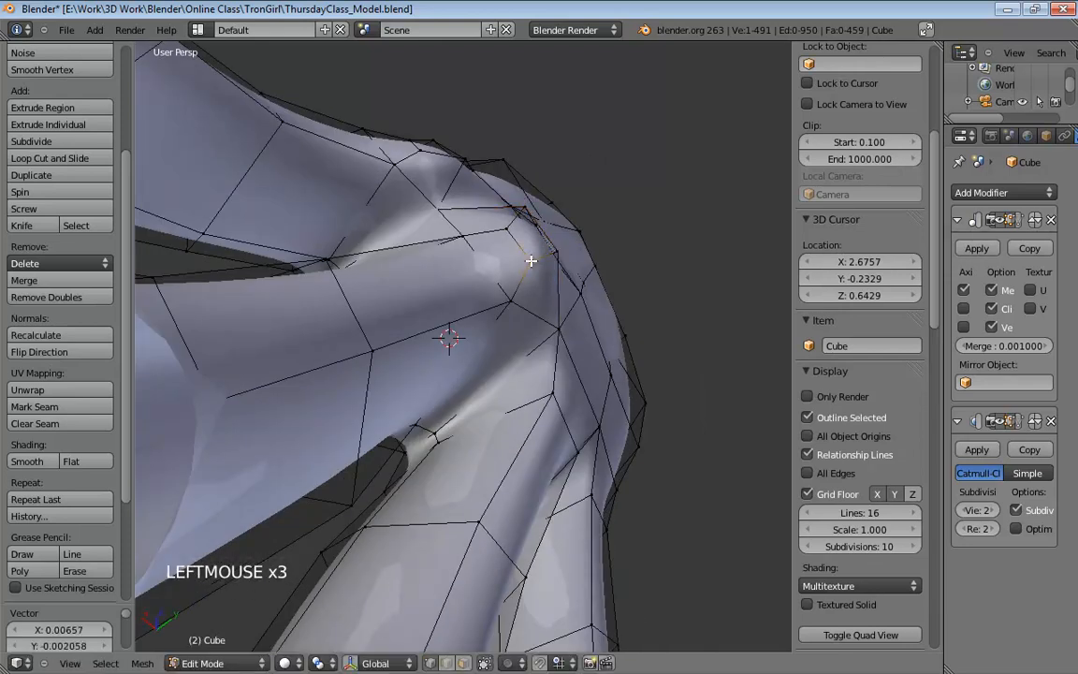
Shift the surrounding back-of-hand vertices toward the wrist and adjust the middle knuckle's adjoining vertex.
{"action": "middle_click_drag", "start_coordinate": [609, 311], "coordinate": [445, 244], "text": "shift"}
{"action": "left_click_drag", "start_coordinate": [365, 131], "coordinate": [380, 110]}
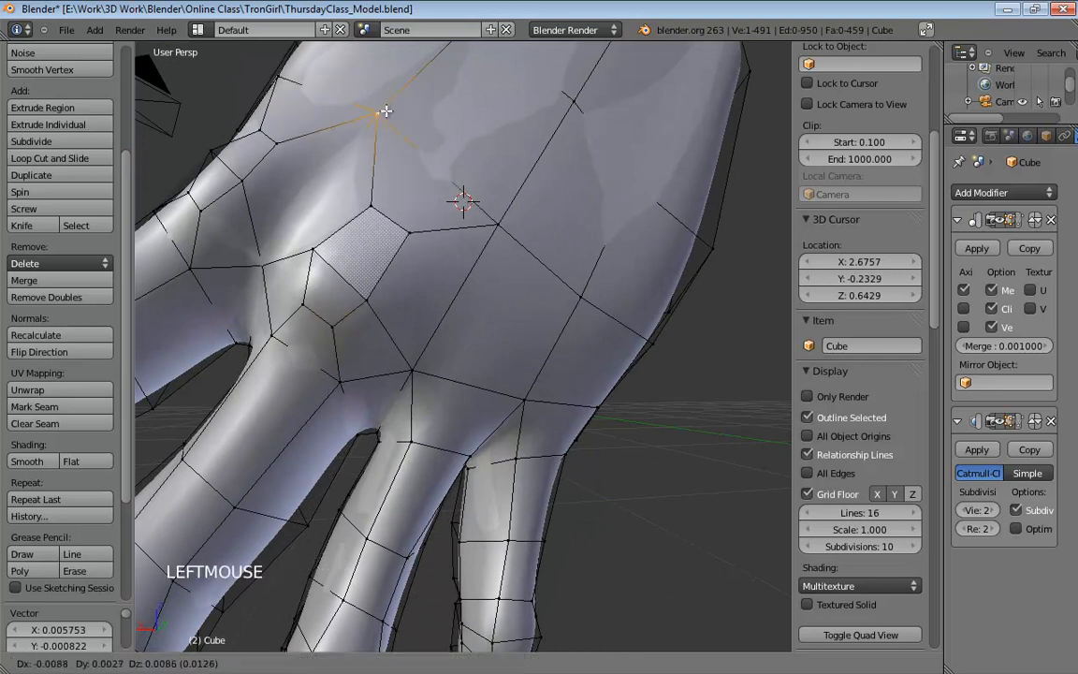
{"action": "left_click_drag", "start_coordinate": [506, 214], "coordinate": [506, 204]}
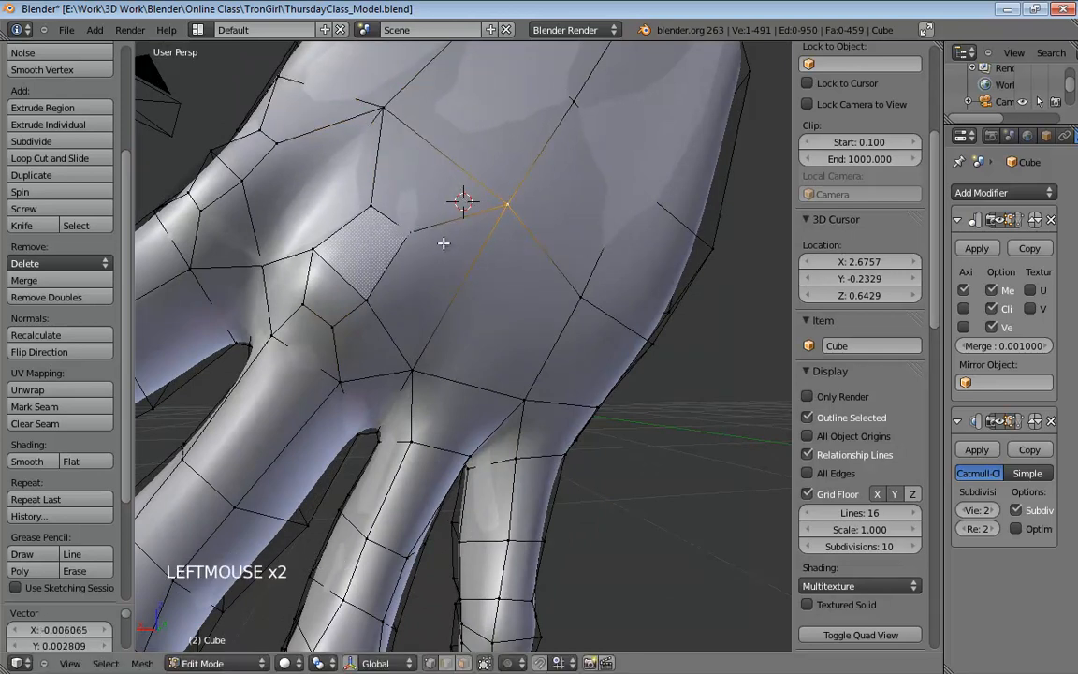
{"action": "middle_click_drag", "start_coordinate": [444, 244], "coordinate": [385, 204]}
{"action": "left_click_drag", "start_coordinate": [379, 199], "coordinate": [357, 220]}
Extrude the two faces at the base of the ring finger and scale them to about 0.605 for its knuckle.
{"action": "middle_click_drag", "start_coordinate": [477, 324], "coordinate": [469, 351]}
{"action": "key", "text": "ctrl+Tab"}
{"action": "left_click", "coordinate": [435, 407]}
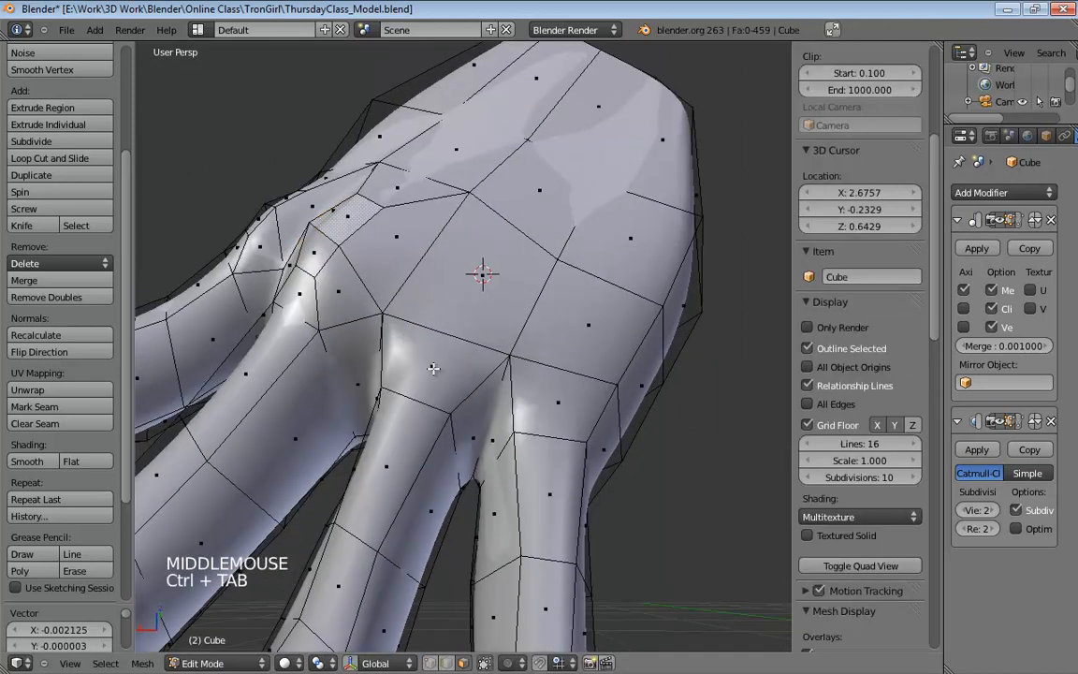
{"action": "left_click", "coordinate": [431, 367]}
{"action": "left_click", "coordinate": [457, 312], "text": "shift"}
{"action": "middle_click_drag", "start_coordinate": [537, 349], "coordinate": [588, 352]}
{"action": "key", "text": "e"}
{"action": "key", "text": "e"}
{"action": "left_click", "coordinate": [585, 309]}
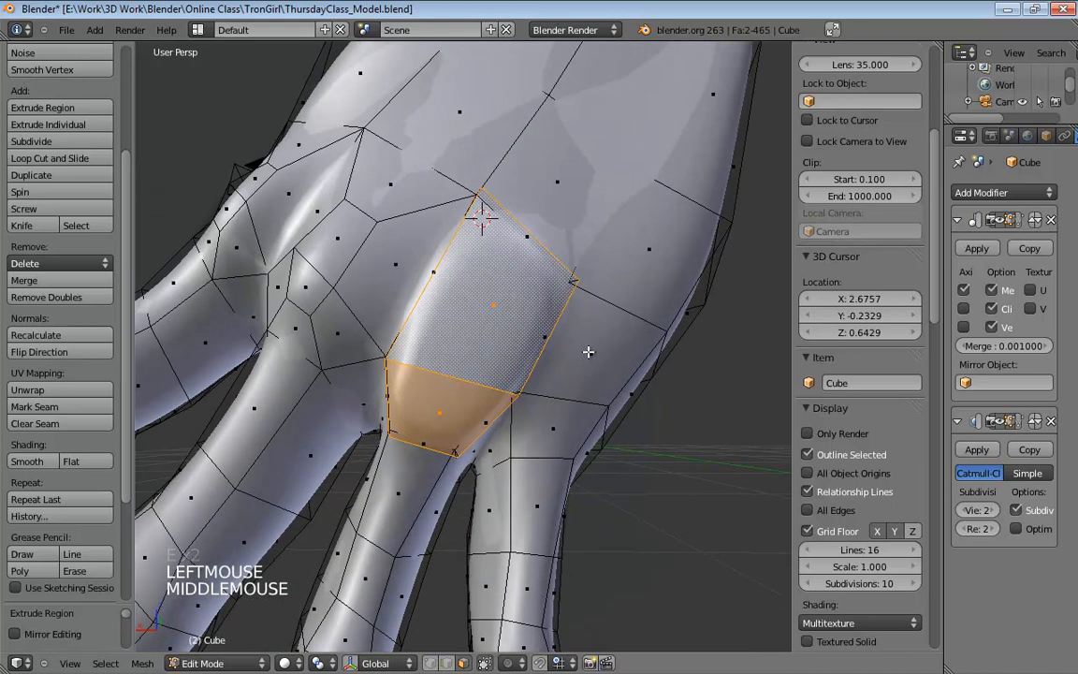
{"action": "key", "text": "s"}
{"action": "key", "text": "s"}
{"action": "left_click", "coordinate": [543, 350]}
Switch to vertex selection and move the ring-finger knuckle's finger-side and middle vertices to narrow its outline.
{"action": "mouse_move", "coordinate": [549, 313]}
{"action": "middle_mouse_down"}
{"action": "mouse_move", "coordinate": [551, 287]}
{"action": "mouse_move", "coordinate": [549, 311]}
{"action": "middle_mouse_up"}
{"action": "key", "text": "ctrl+Tab"}
{"action": "left_click", "coordinate": [547, 315]}
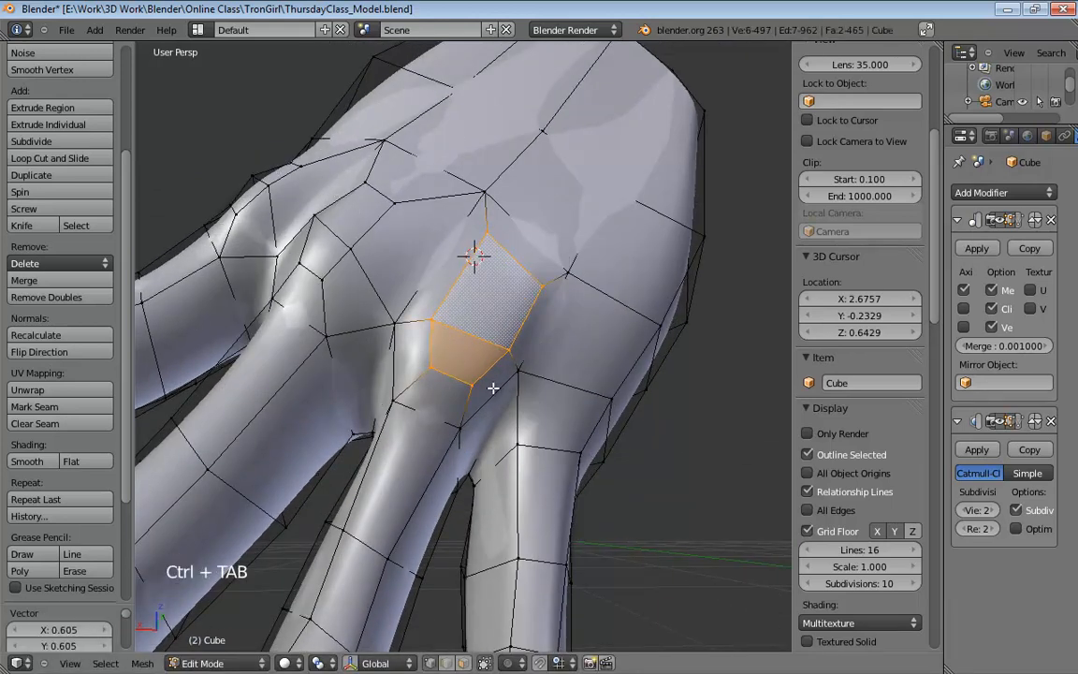
{"action": "left_click", "coordinate": [436, 376]}
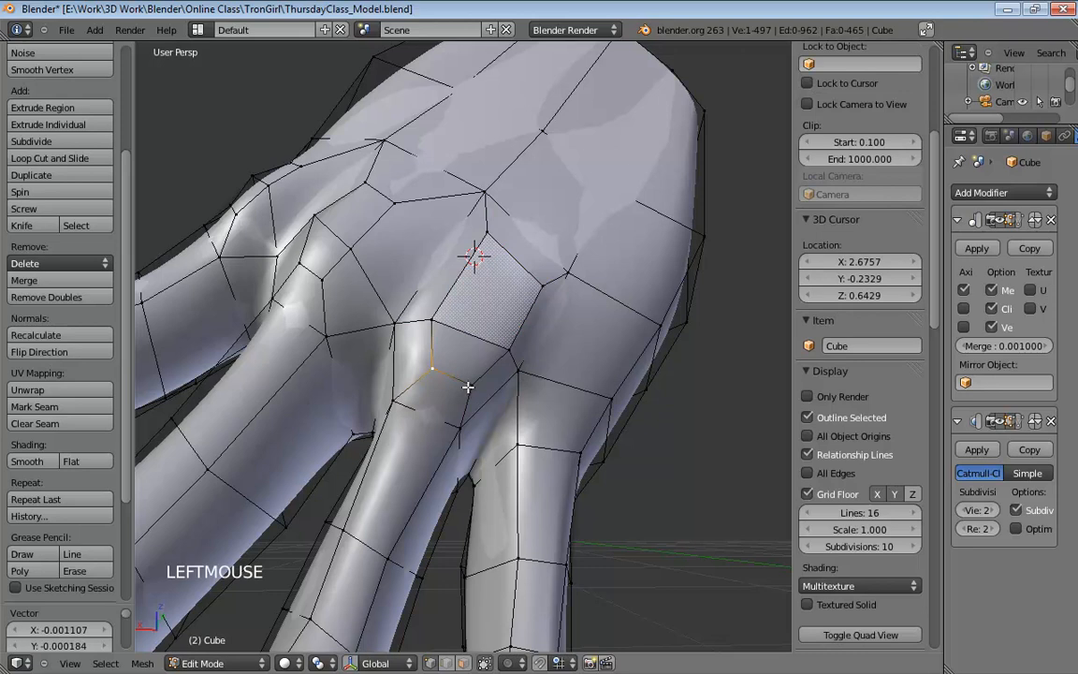
{"action": "left_click_drag", "start_coordinate": [434, 321], "coordinate": [450, 325]}
{"action": "left_click_drag", "start_coordinate": [510, 351], "coordinate": [489, 342]}
Draw the ring knuckle's wrist-side vertices closer together and move the neighbouring back-of-hand vertex toward the wrist.
{"action": "middle_click_drag", "start_coordinate": [489, 343], "coordinate": [467, 313]}
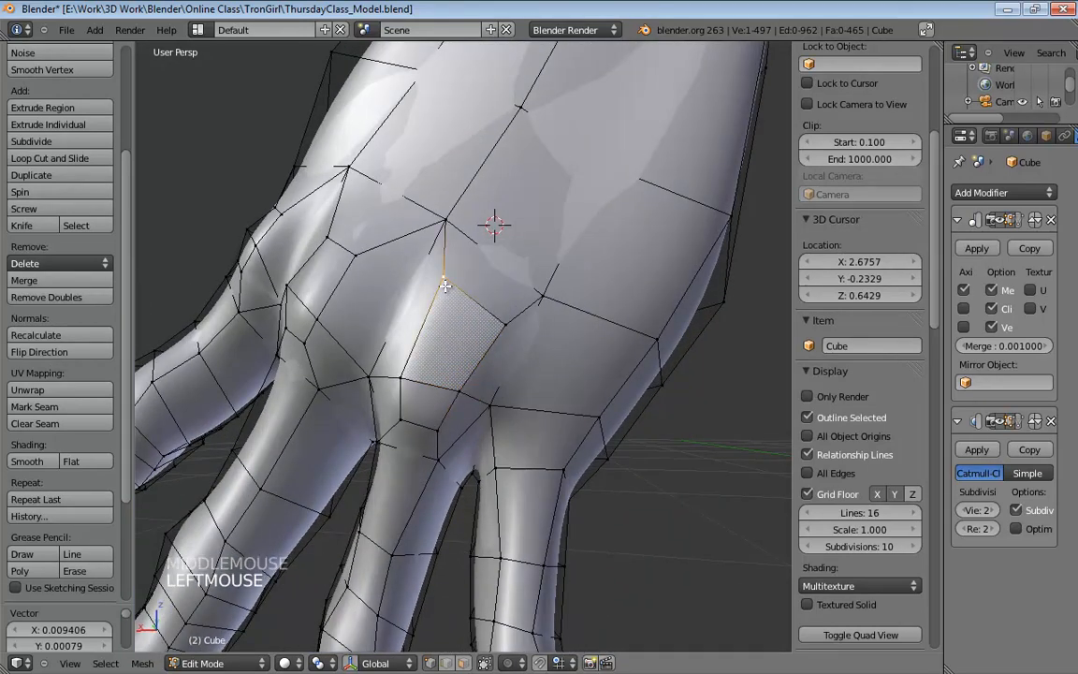
{"action": "left_click_drag", "start_coordinate": [445, 286], "coordinate": [481, 303]}
{"action": "left_click_drag", "start_coordinate": [544, 288], "coordinate": [546, 277]}
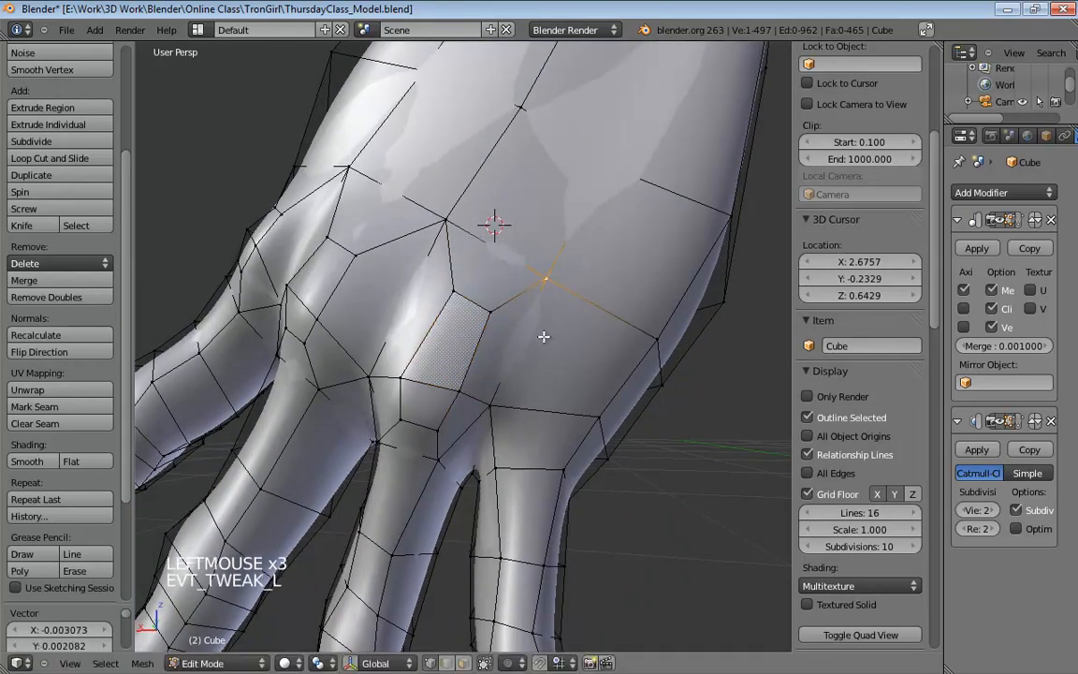
{"action": "middle_click_drag", "start_coordinate": [549, 316], "coordinate": [474, 249]}
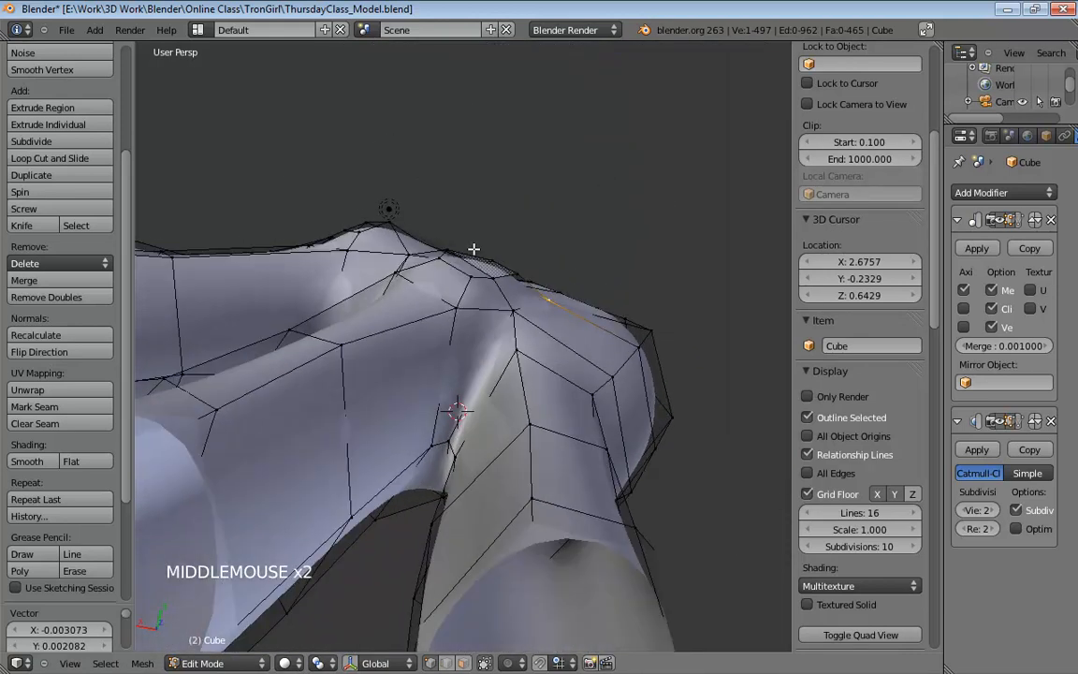
{"action": "left_click_drag", "start_coordinate": [493, 260], "coordinate": [493, 261]}
Refine the ring knuckle's finger-side and wrist-side vertices, and lower the valley vertex between the middle and ring knuckles.
{"action": "middle_click_drag", "start_coordinate": [493, 261], "coordinate": [473, 380]}
{"action": "left_click_drag", "start_coordinate": [465, 361], "coordinate": [446, 342]}
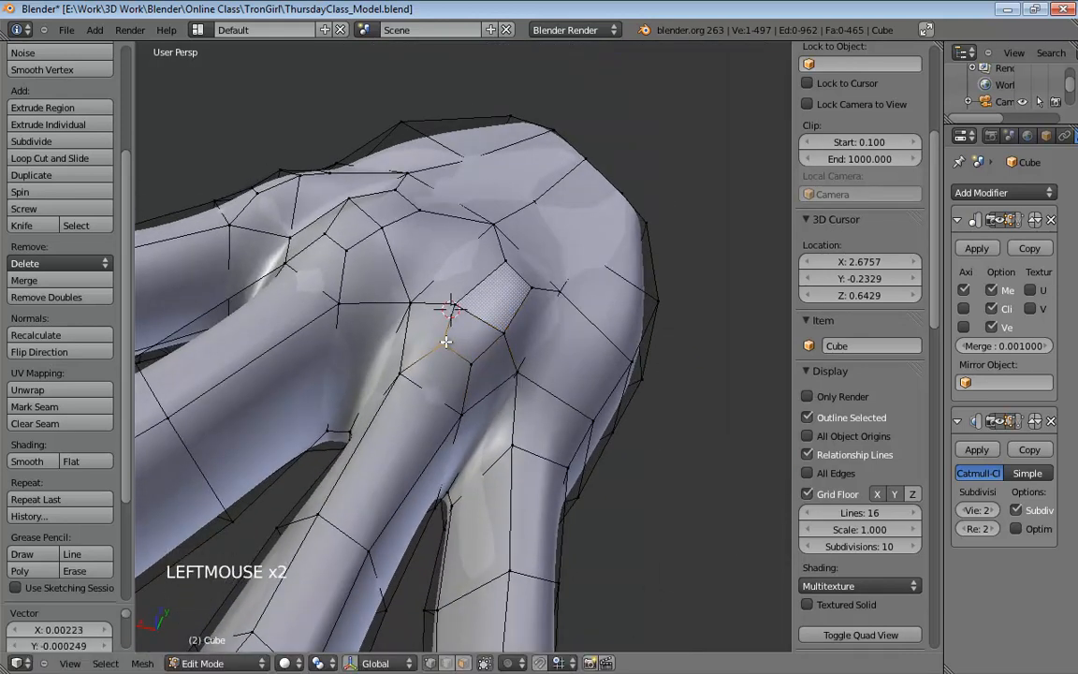
{"action": "left_click_drag", "start_coordinate": [456, 405], "coordinate": [448, 396]}
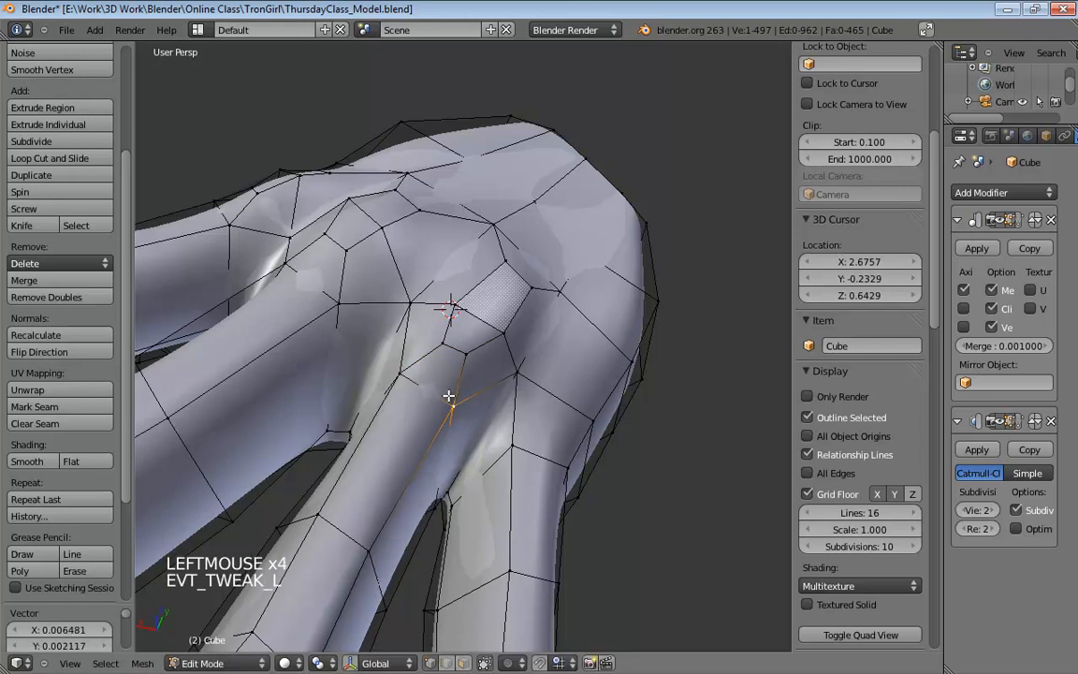
{"action": "middle_click_drag", "start_coordinate": [447, 397], "coordinate": [506, 298]}
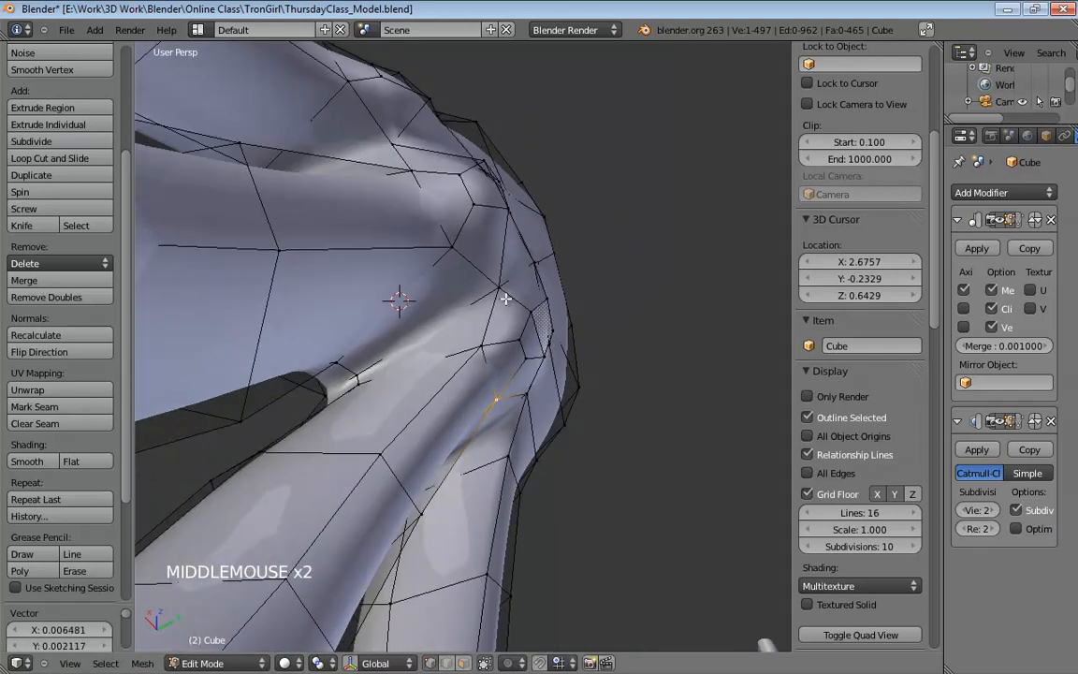
{"action": "left_click_drag", "start_coordinate": [494, 292], "coordinate": [467, 307]}
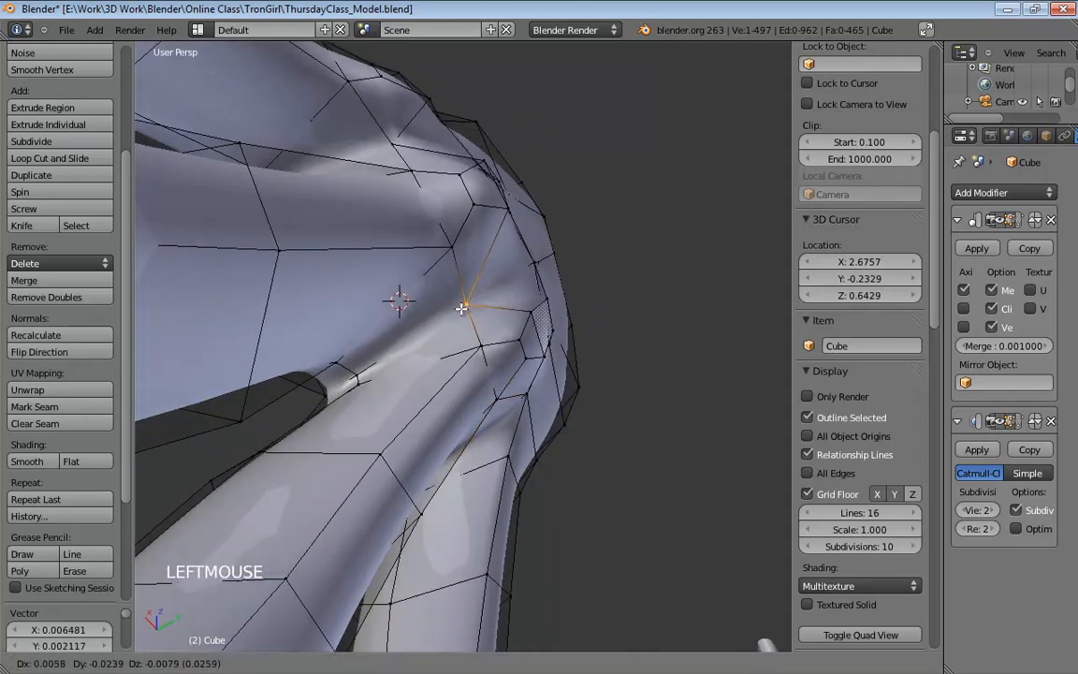
{"action": "middle_click_drag", "start_coordinate": [461, 308], "coordinate": [479, 378]}
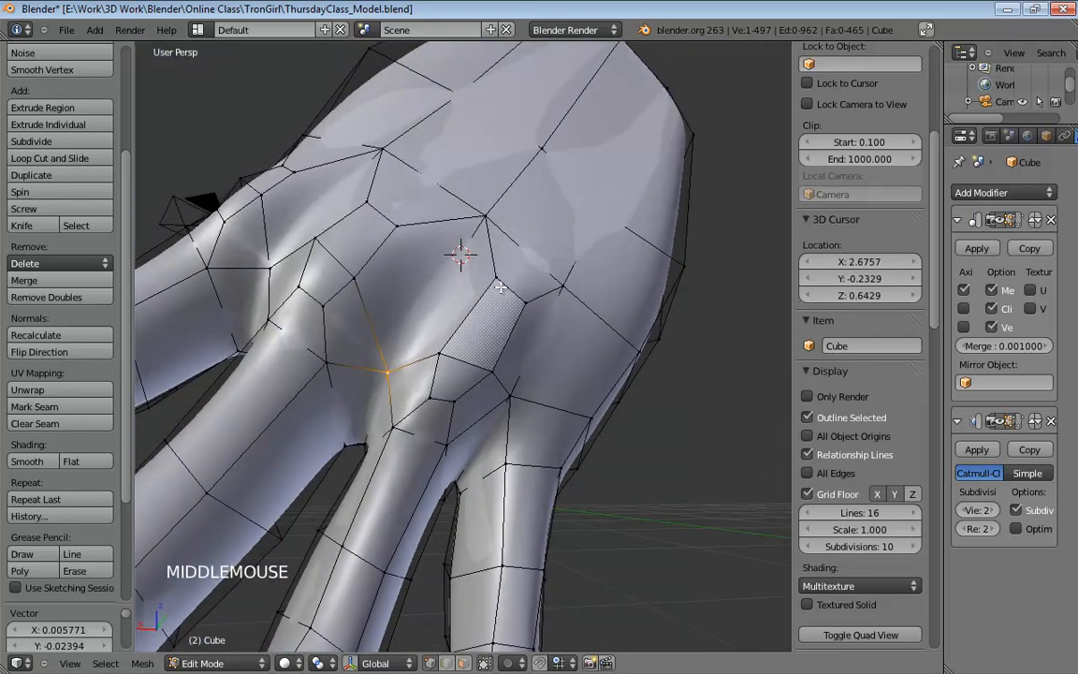
{"action": "middle_click_drag", "start_coordinate": [501, 287], "coordinate": [337, 306]}
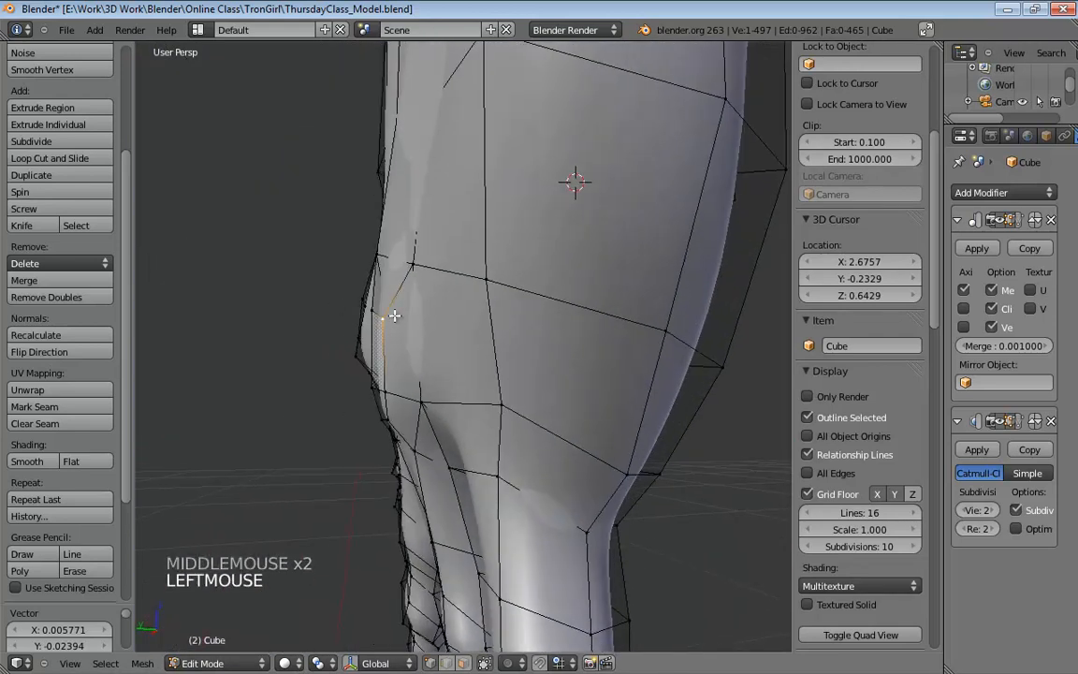
{"action": "left_click", "coordinate": [384, 312]}
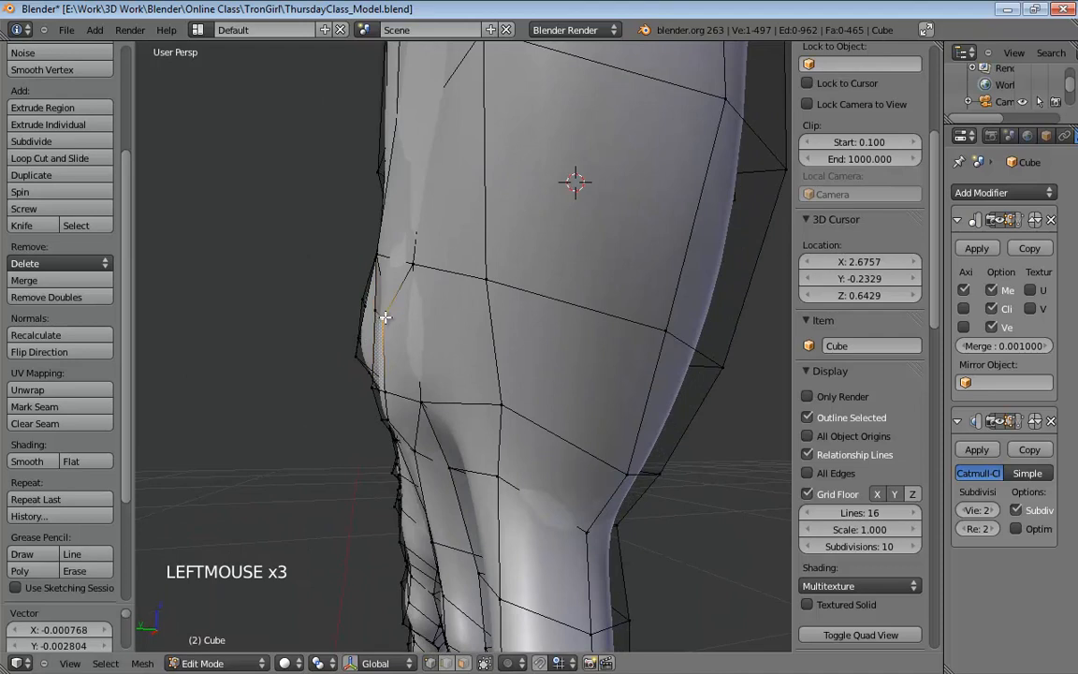
Switch to face selection and extrude the two faces at the base of the little finger in place.
{"action": "middle_click_drag", "start_coordinate": [380, 313], "coordinate": [488, 333]}
{"action": "scroll", "coordinate": [539, 327], "scroll_direction": "down", "scroll_amount": 2}
{"action": "scroll", "coordinate": [511, 335], "scroll_direction": "up", "scroll_amount": 2}
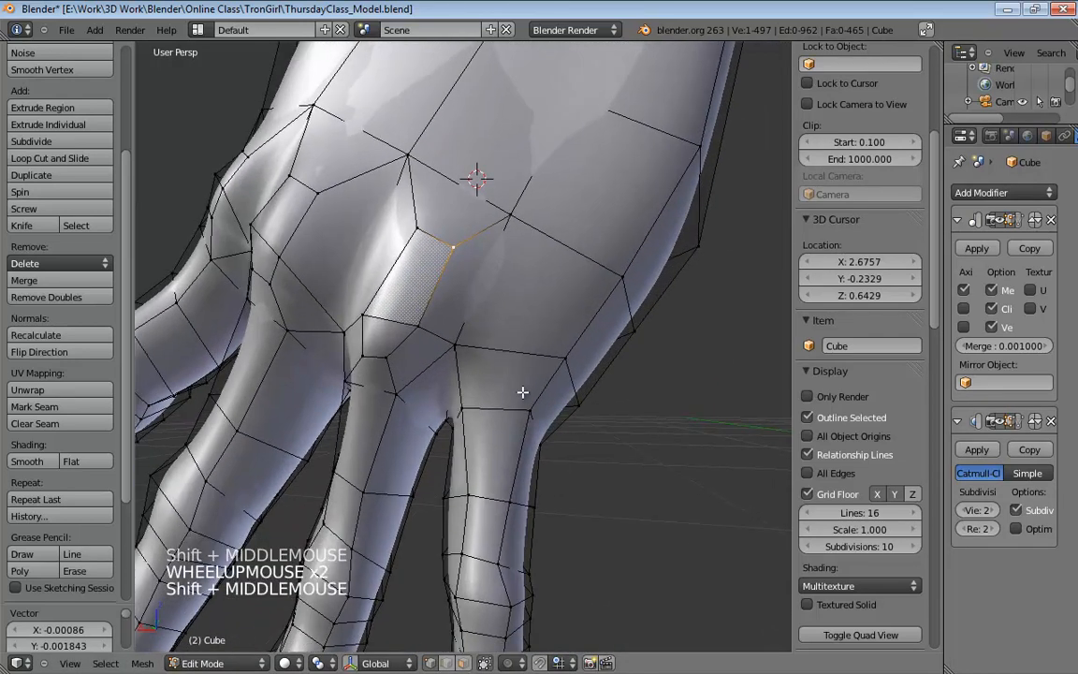
{"action": "key", "text": "ctrl+Tab"}
{"action": "left_click", "coordinate": [520, 390]}
{"action": "left_click", "coordinate": [544, 308], "text": "shift"}
{"action": "middle_click_drag", "start_coordinate": [544, 308], "coordinate": [624, 297]}
{"action": "key", "text": "e"}
{"action": "key", "text": "e"}
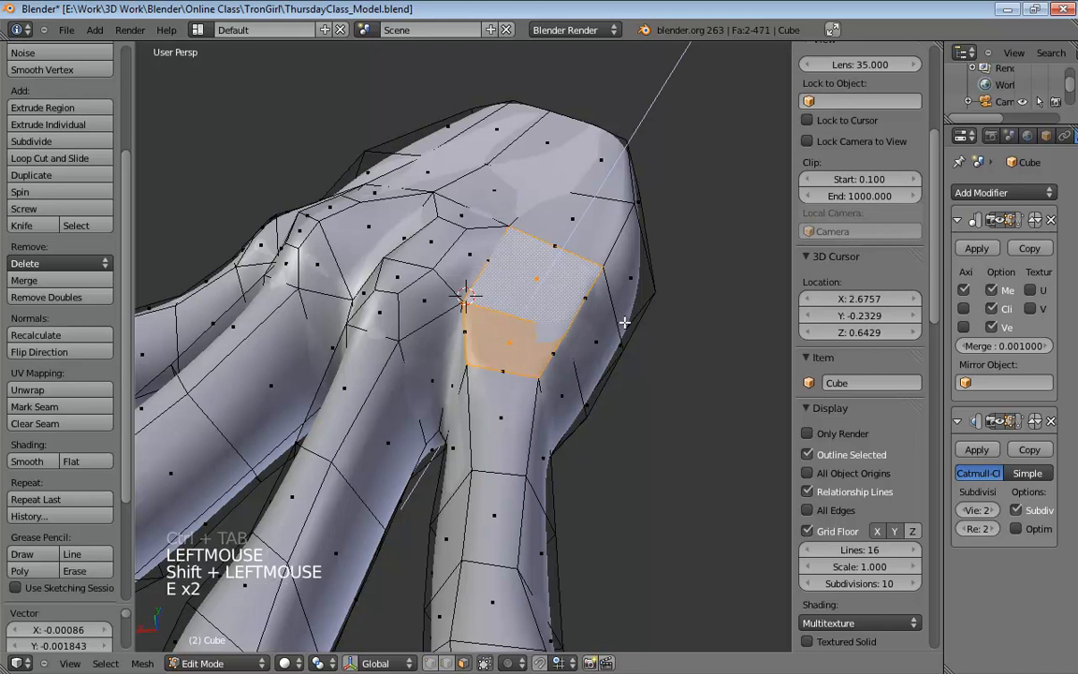
{"action": "right_click", "coordinate": [633, 376]}
Raise the extruded little-finger faces above the back of the hand and scale them down into a knuckle.
{"action": "middle_click_drag", "start_coordinate": [633, 376], "coordinate": [643, 306]}
{"action": "key", "text": "g"}
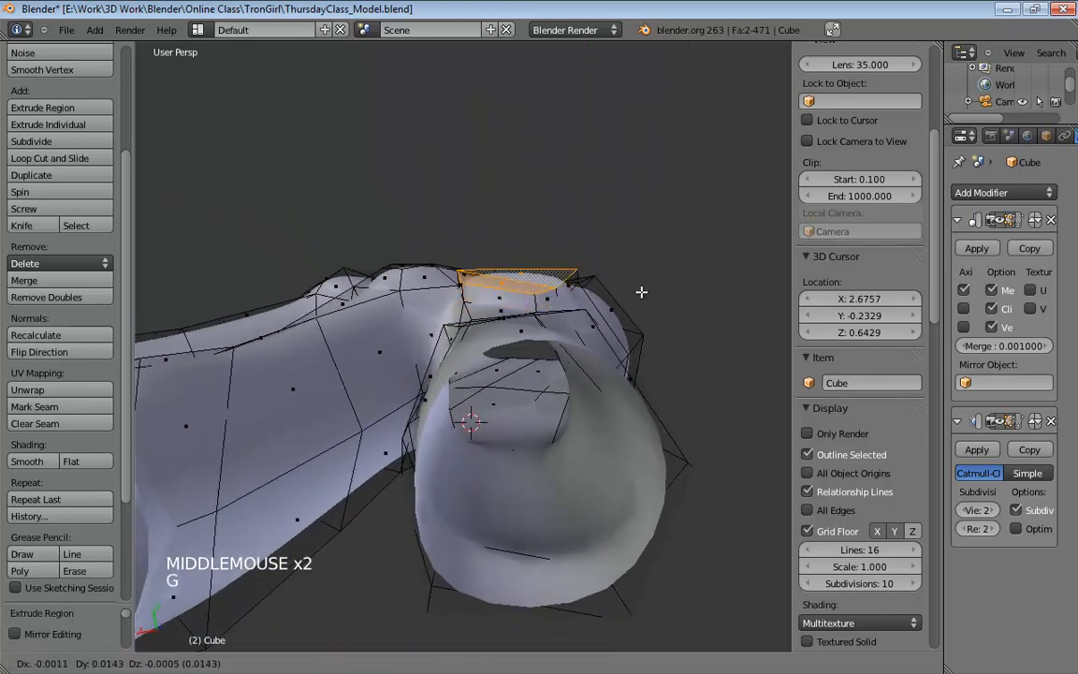
{"action": "left_click", "coordinate": [633, 265]}
{"action": "middle_click_drag", "start_coordinate": [633, 265], "coordinate": [613, 419]}
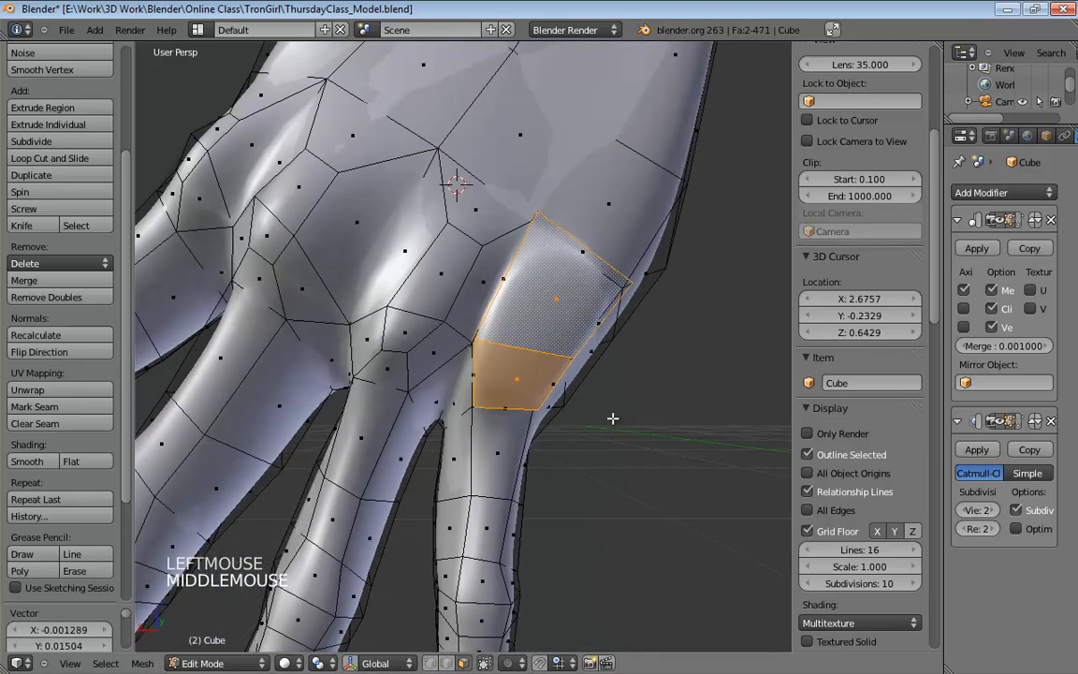
{"action": "key", "text": "s"}
{"action": "key", "text": "s"}
In vertex selection, move the hand's outer-edge vertex outward and pull the little knuckle's wrist-side vertex inward.
{"action": "middle_click_drag", "start_coordinate": [584, 372], "coordinate": [625, 329]}
{"action": "left_click_drag", "start_coordinate": [626, 291], "coordinate": [637, 274]}
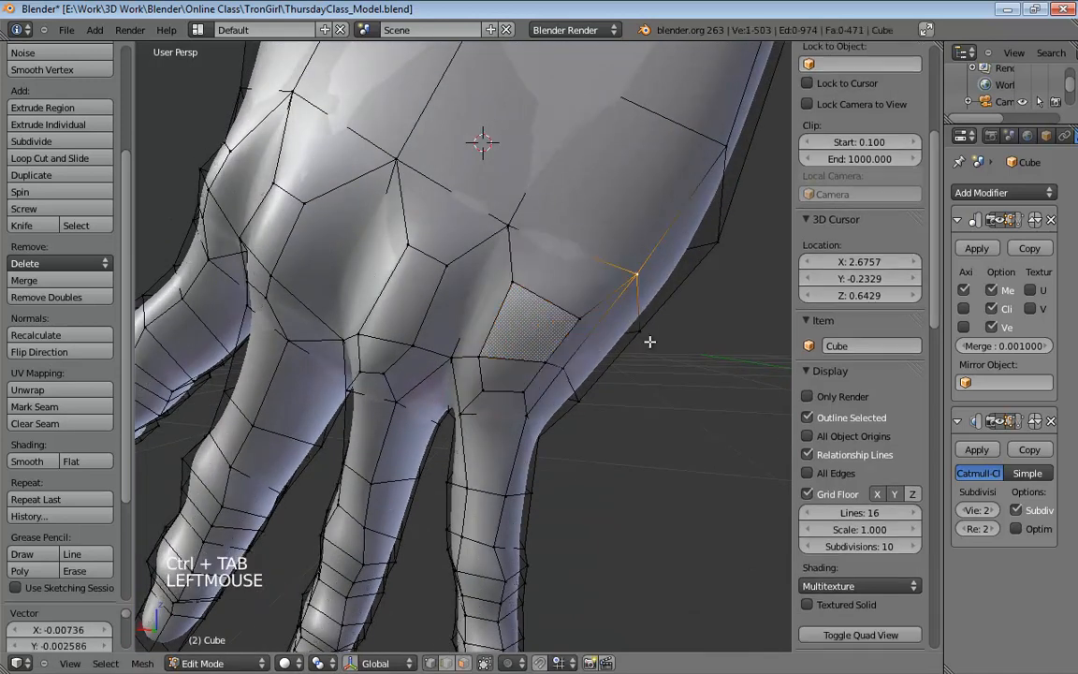
{"action": "left_click_drag", "start_coordinate": [578, 316], "coordinate": [527, 293]}
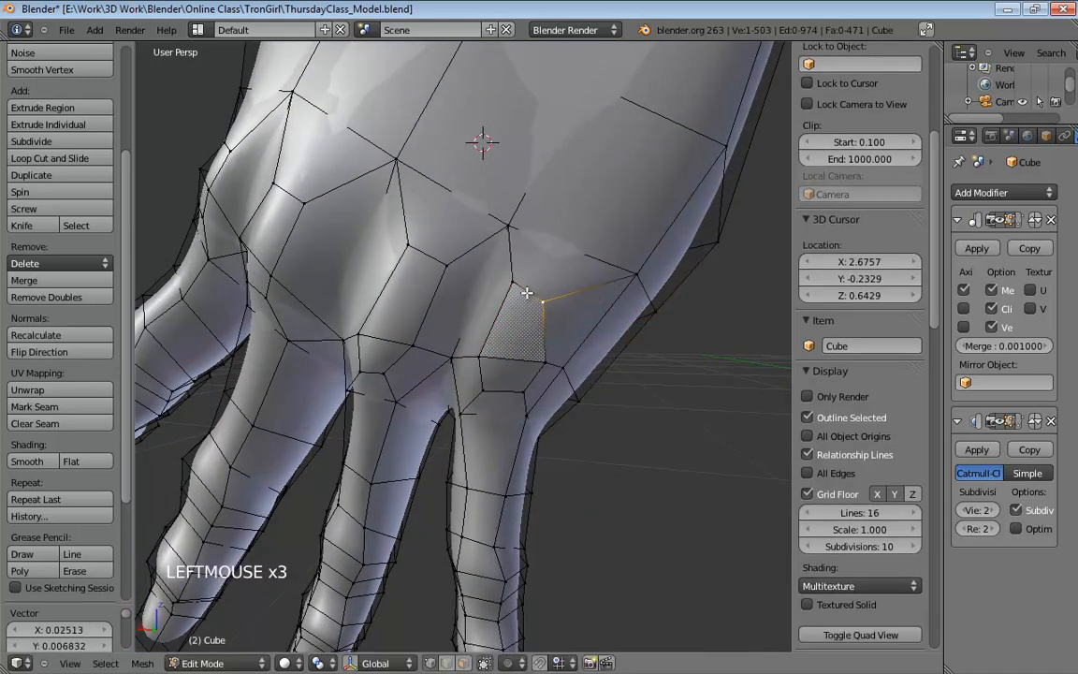
{"action": "middle_click_drag", "start_coordinate": [603, 314], "coordinate": [518, 256]}
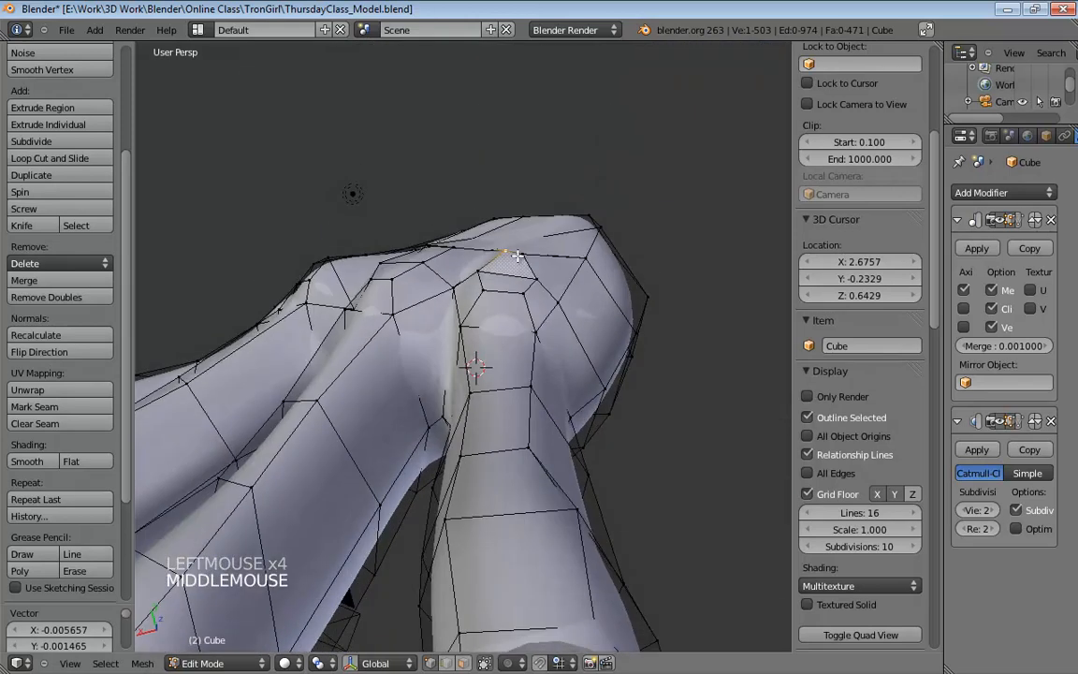
Shape the little-finger knuckle by adjusting its outline vertices and lowering the valley vertex beside the ring knuckle.
{"action": "middle_click_drag", "start_coordinate": [586, 248], "coordinate": [462, 313]}
{"action": "left_click", "coordinate": [485, 296]}
{"action": "left_click", "coordinate": [470, 272]}
{"action": "left_click_drag", "start_coordinate": [463, 313], "coordinate": [461, 328]}
{"action": "middle_click_drag", "start_coordinate": [462, 328], "coordinate": [498, 295]}
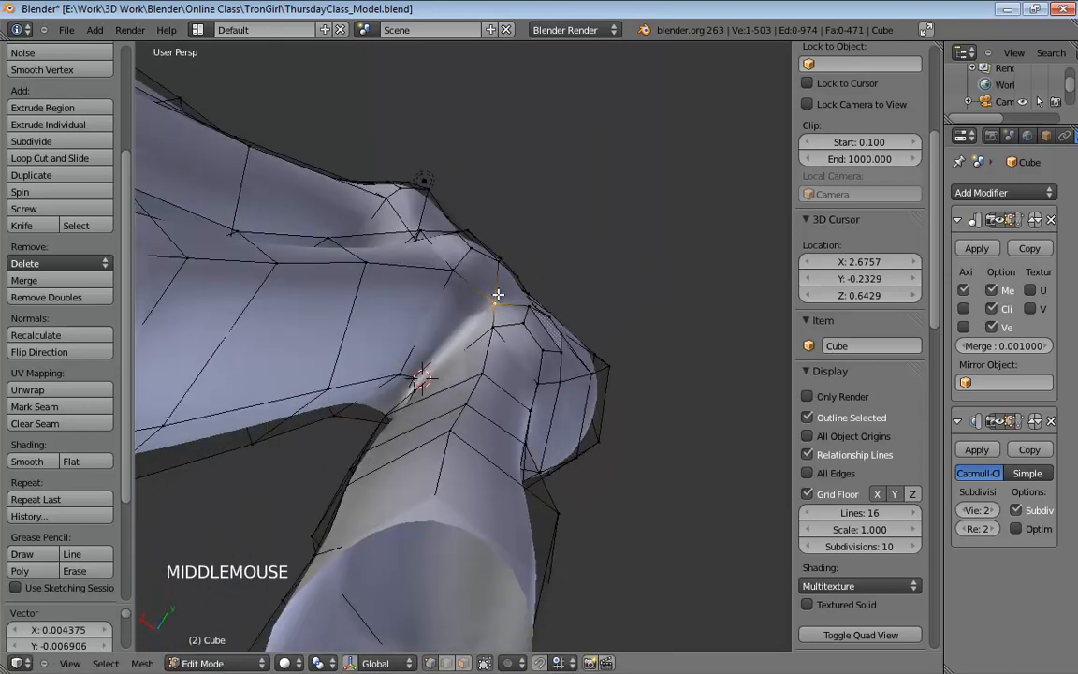
{"action": "left_click_drag", "start_coordinate": [487, 304], "coordinate": [485, 305]}
{"action": "left_click_drag", "start_coordinate": [562, 351], "coordinate": [537, 314]}
Switch to Object Mode and examine the smoothed hand with all its knuckles from farther away.
{"action": "middle_click_drag", "start_coordinate": [549, 320], "coordinate": [419, 321]}
{"action": "key", "text": "Tab"}
{"action": "scroll", "coordinate": [510, 344], "scroll_direction": "down", "scroll_amount": 6}
{"action": "scroll", "coordinate": [486, 338], "scroll_direction": "down", "scroll_amount": 2}
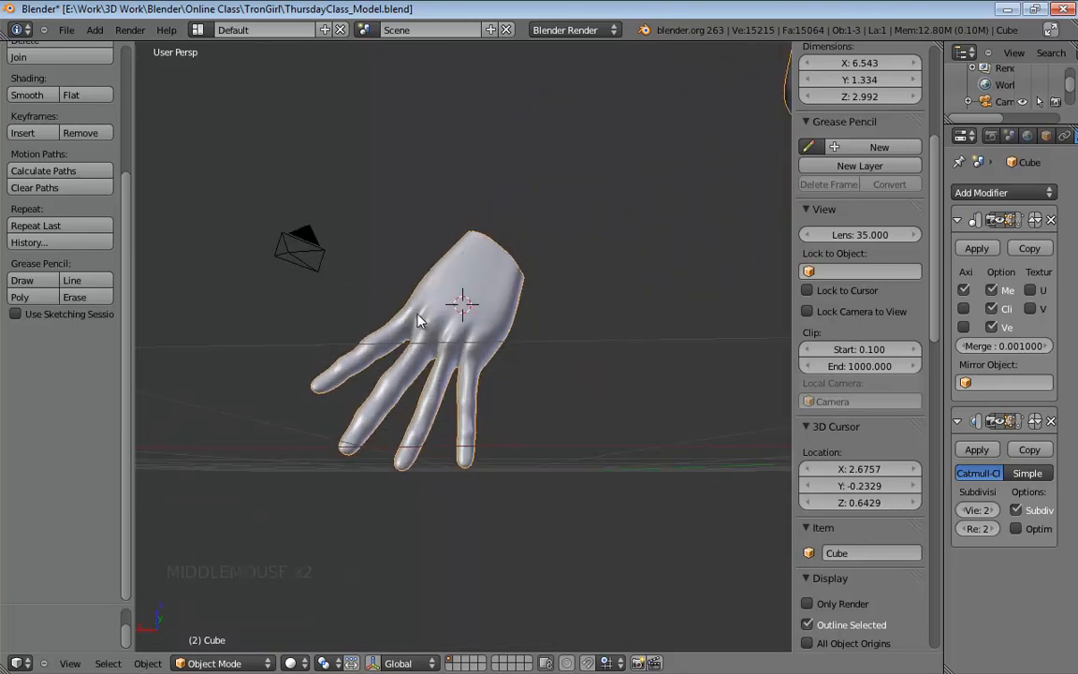